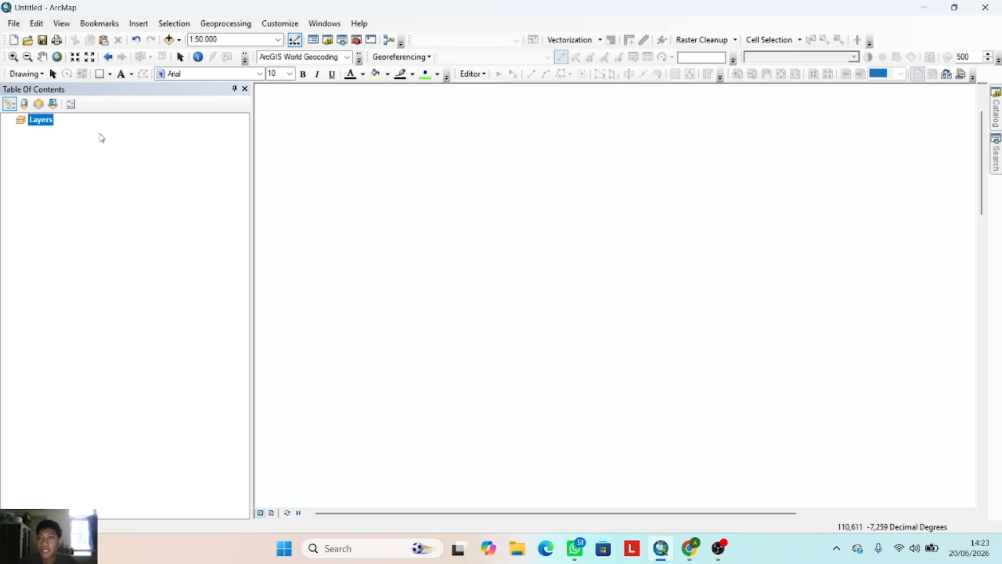
- Set the Layers data frame's coordinate system to WGS 1984 from Favorites
right_click(52, 124)
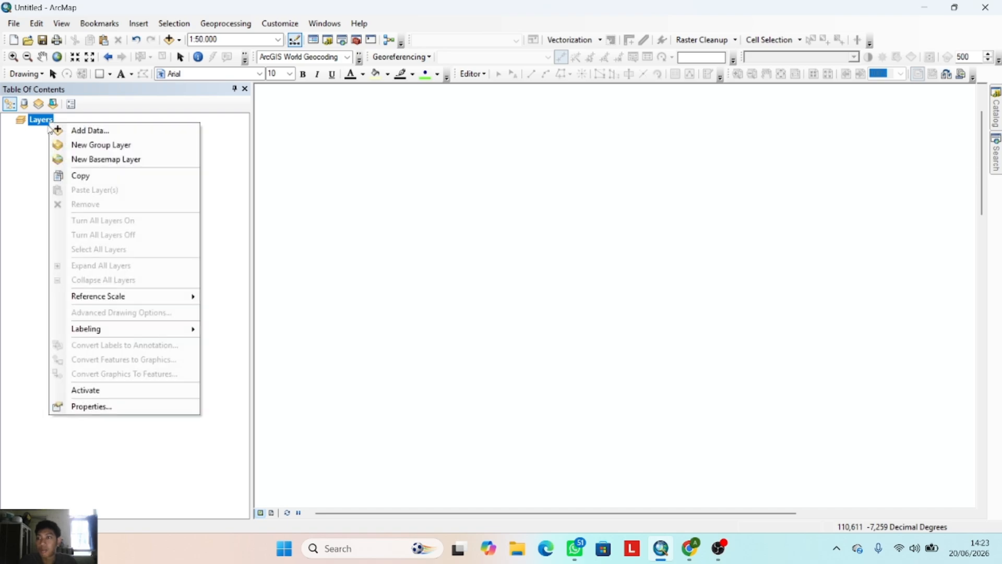
left_click(101, 407)
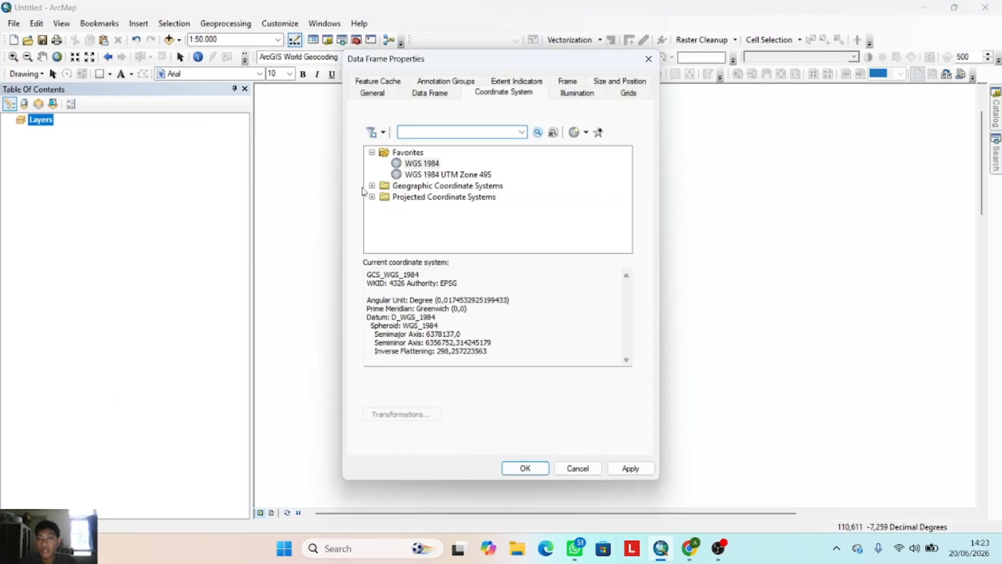
left_click(426, 163)
left_click(526, 467)
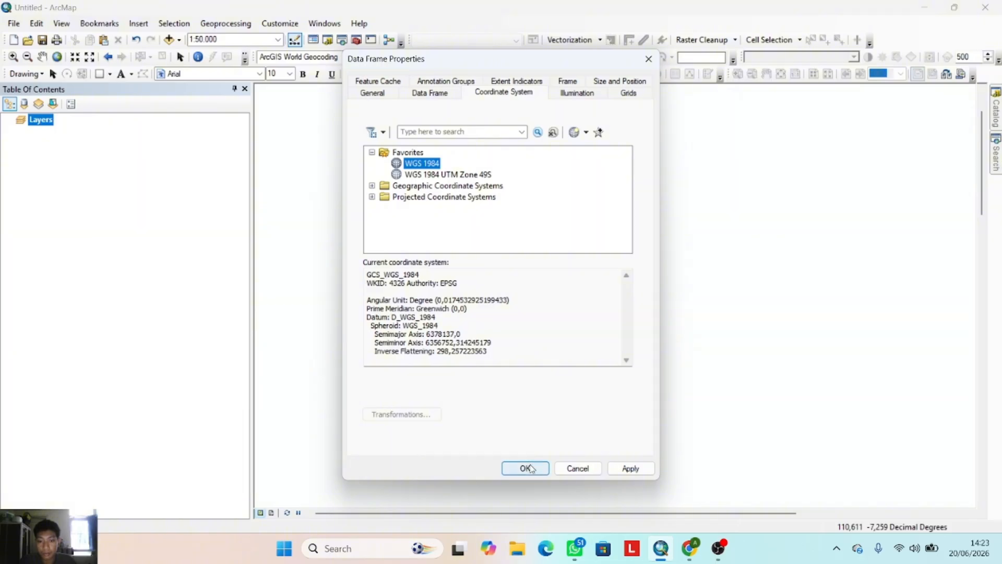
- Add the scanned sheet 1408-612.jpg to the map
right_click(46, 125)
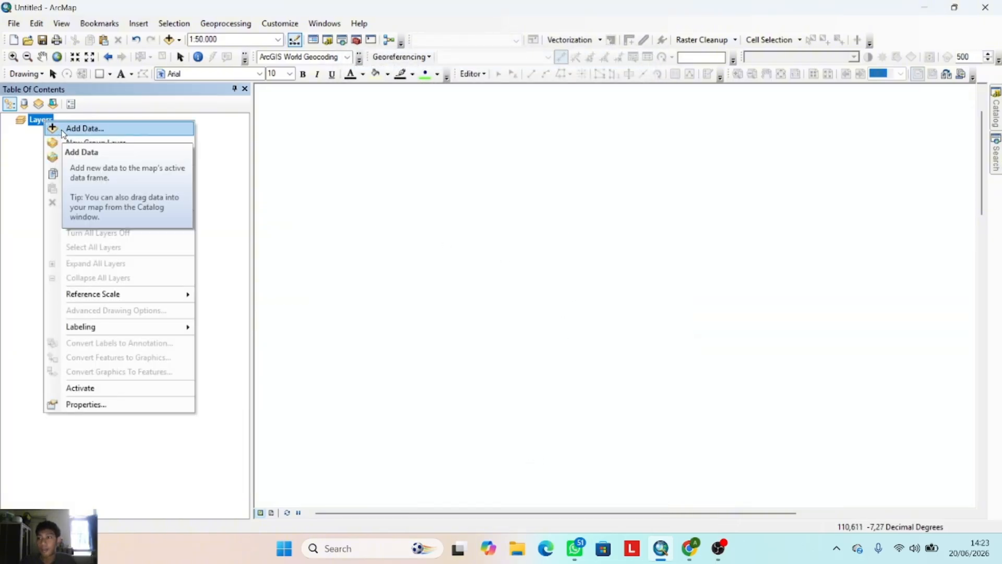
left_click(69, 131)
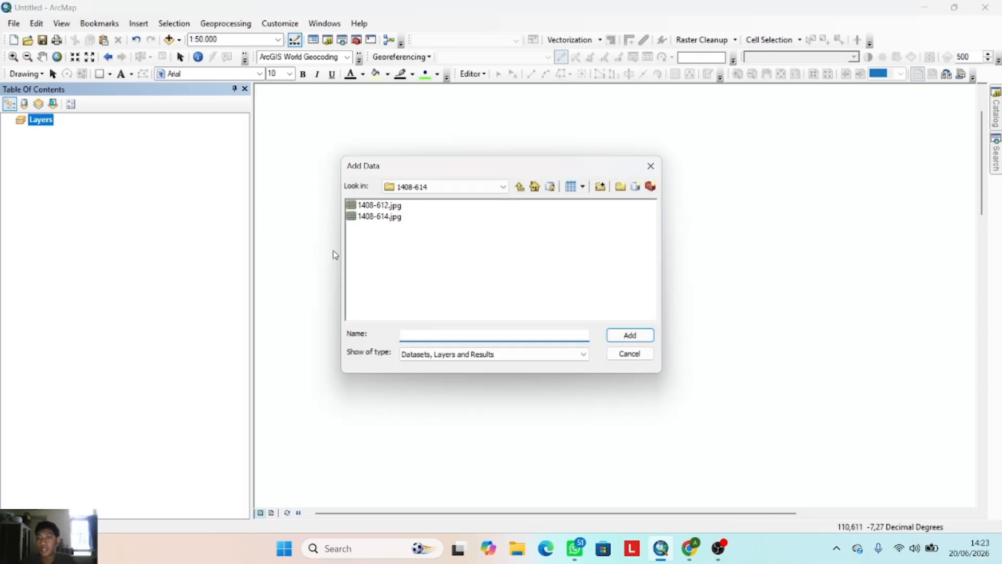
left_click(389, 208)
left_click(630, 334)
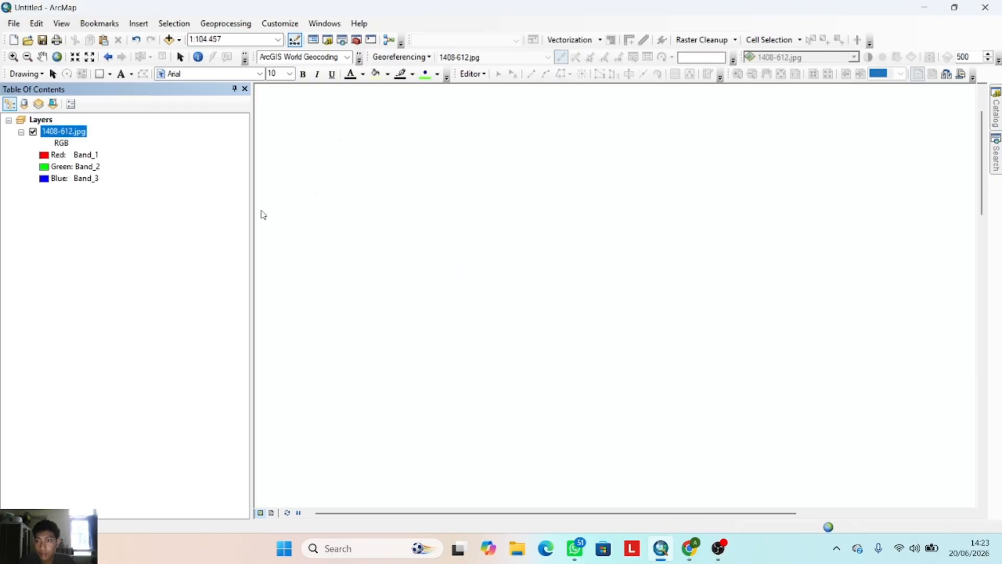
- Add the second scanned sheet 1408-614.jpg to the map
right_click(38, 120)
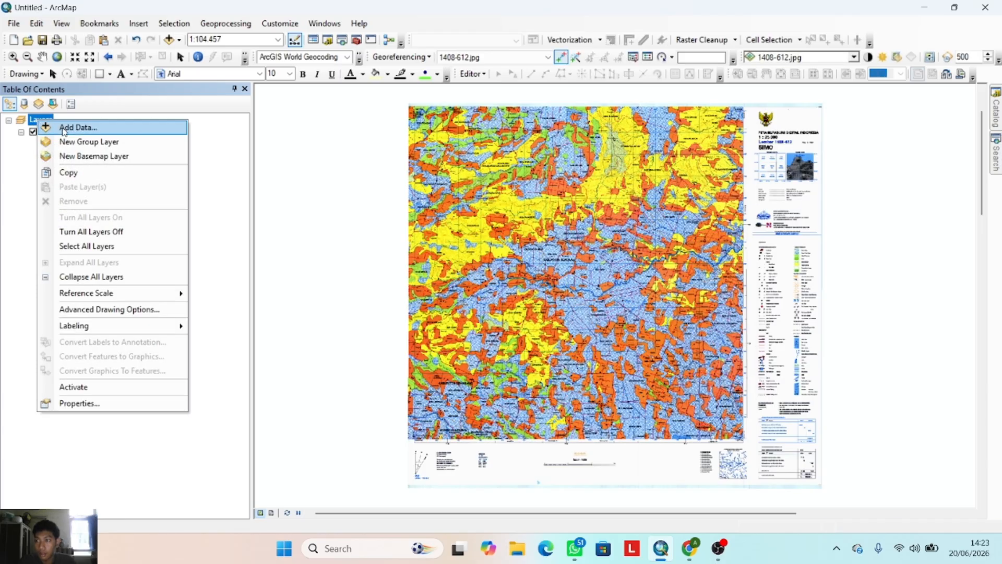
left_click(63, 128)
left_click(384, 218)
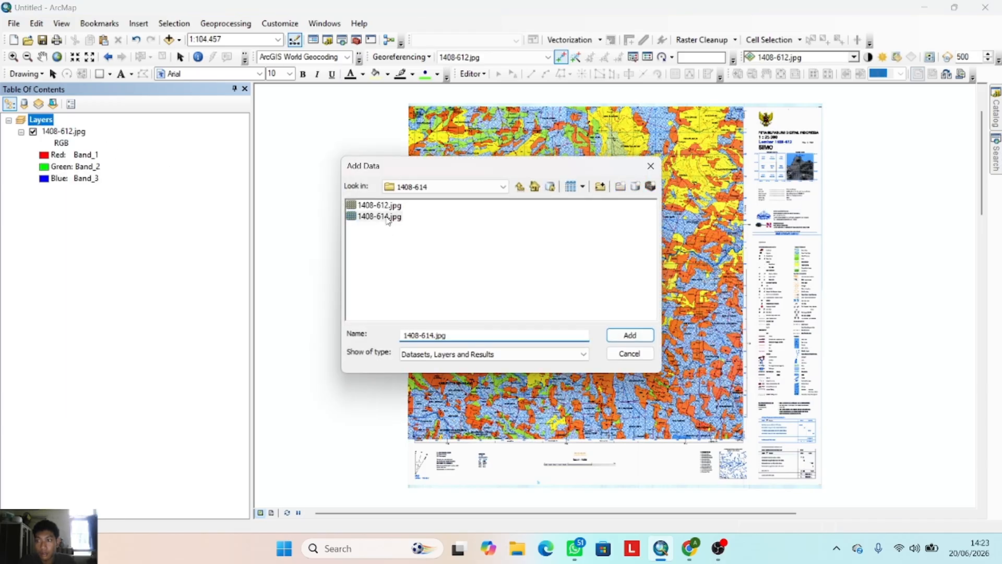
left_click(642, 337)
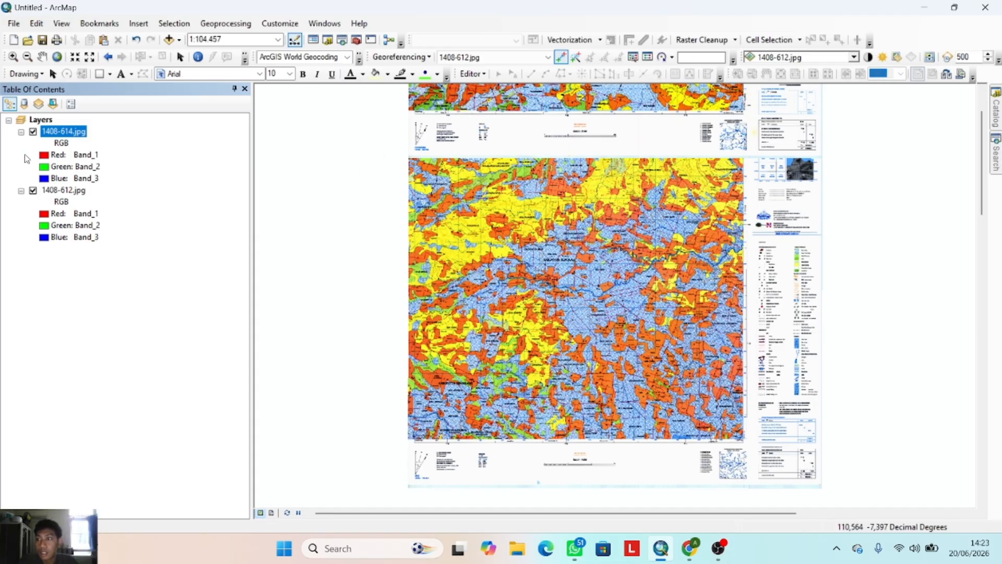
- Turn off 1408-612.jpg and pan the 1408-614 sheet into view
left_click_drag(37, 190, 46, 183)
left_click(33, 191)
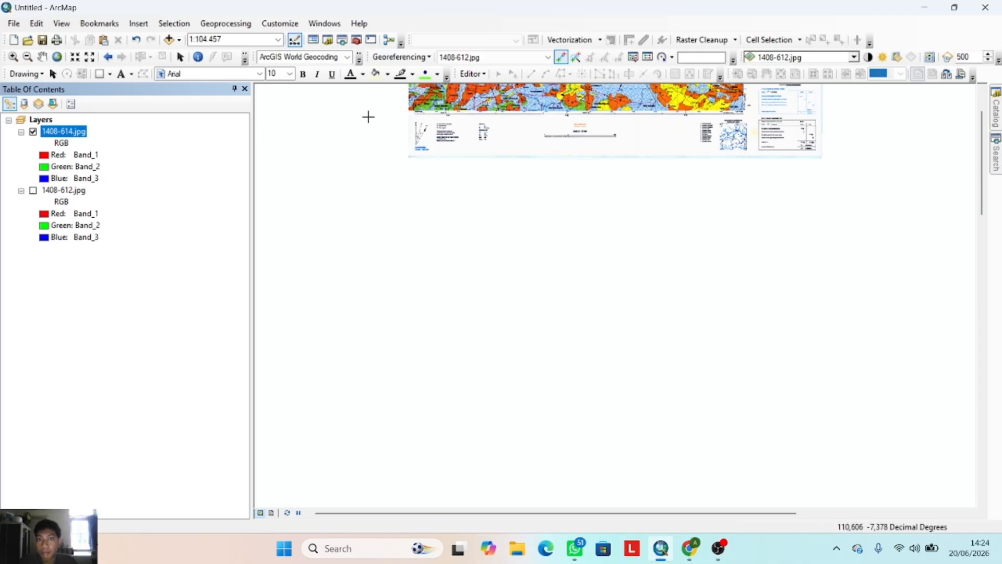
left_click(43, 56)
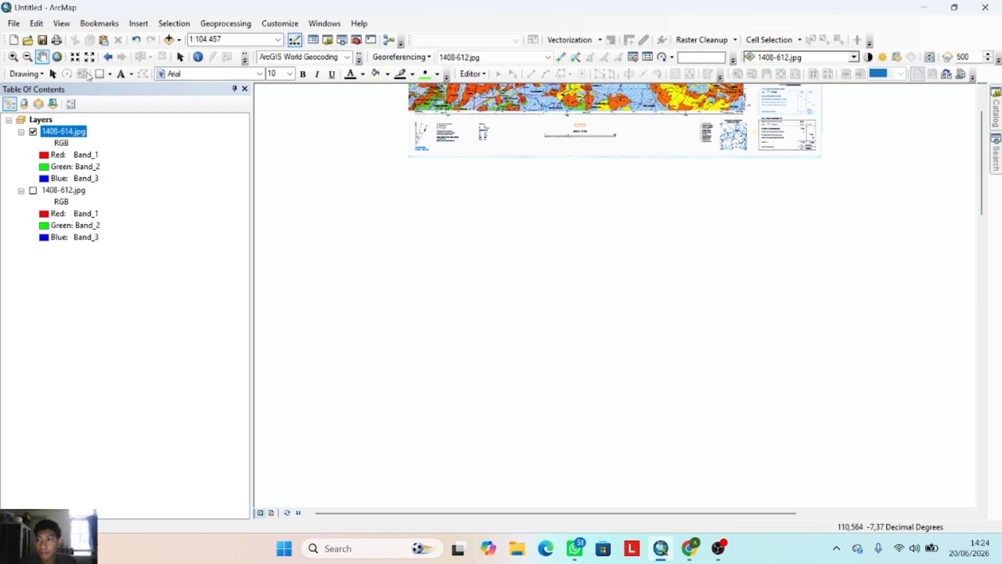
left_click_drag(509, 132, 627, 269)
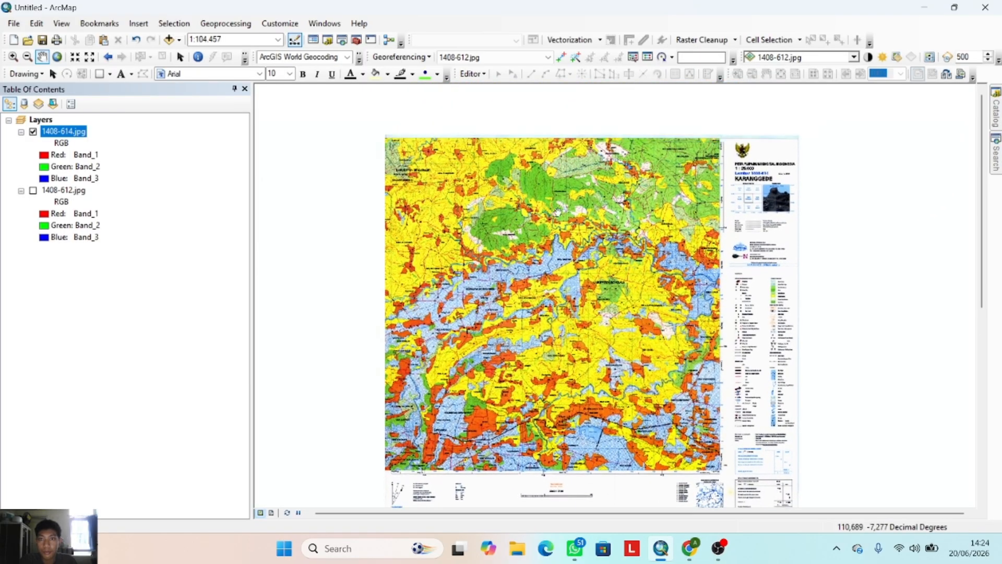
- Choose 1408-614.jpg as the georeferencing layer and frame the whole sheet
left_click(549, 57)
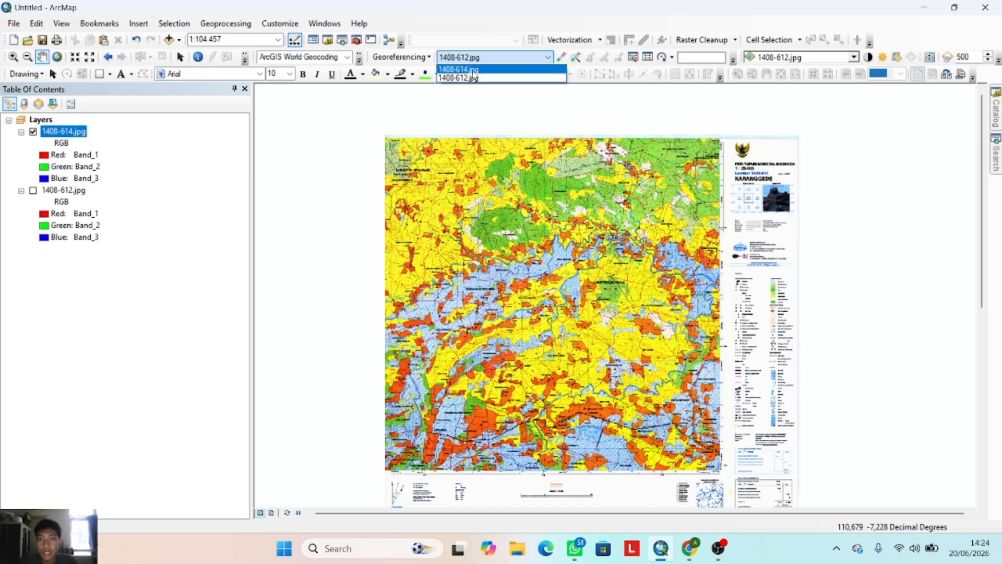
left_click(476, 74)
left_click_drag(554, 133, 554, 205)
key("Up")
key("Up")
key("Up")
key("Up")
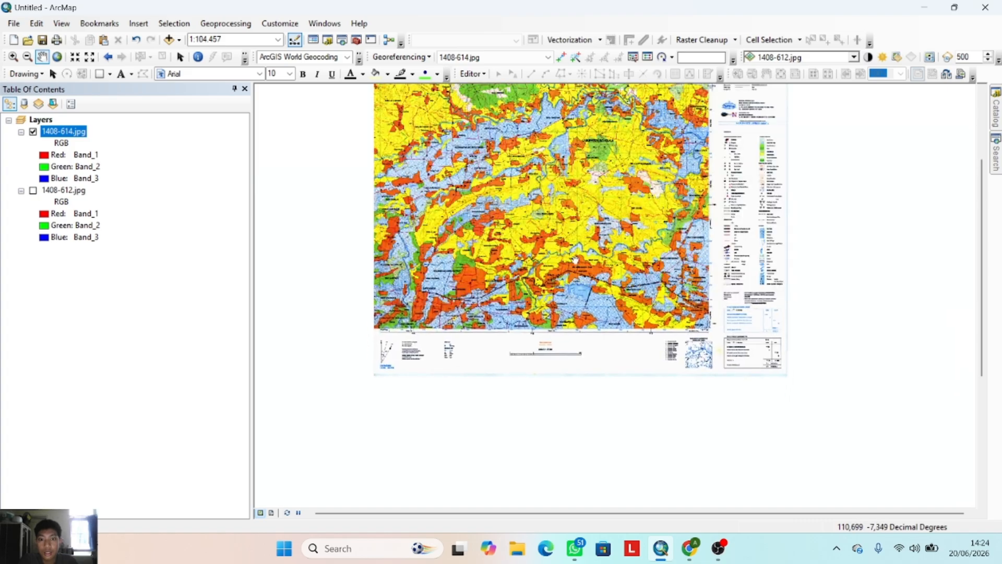
scroll(429, 174, "down", 2)
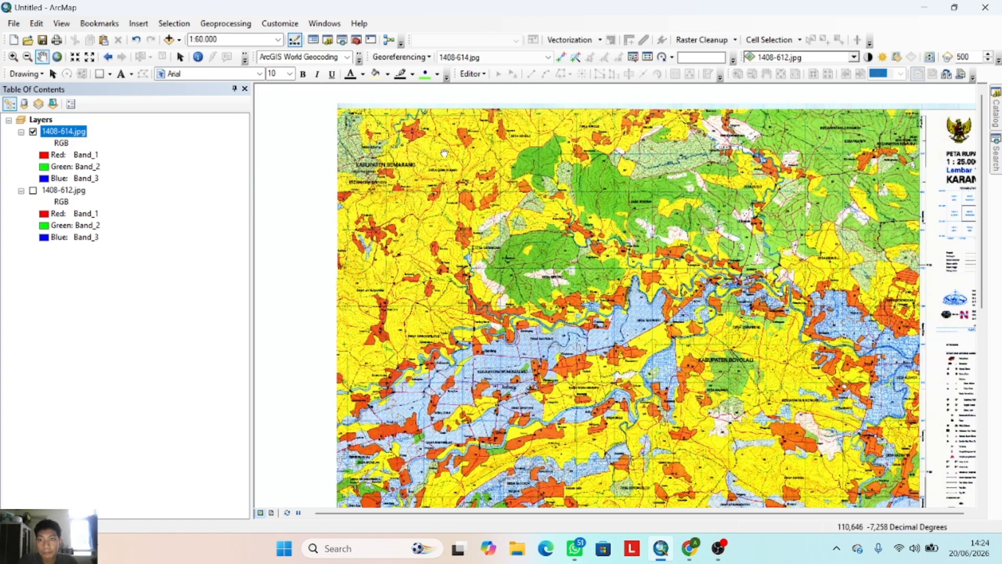
left_click_drag(444, 153, 455, 214)
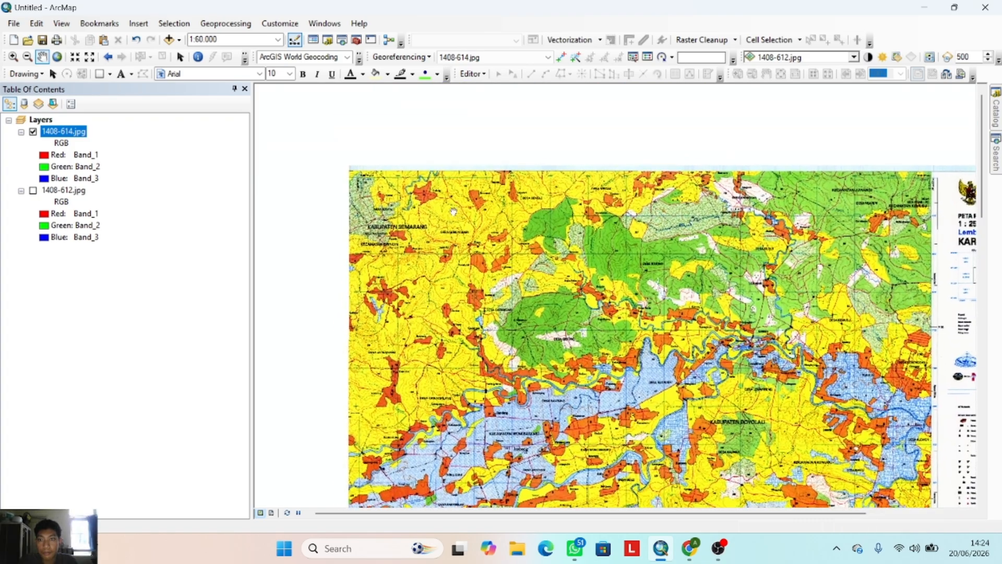
- Place a control point on the top-left grid corner at 110° 37' 30.123848" E, 7° 14' 59.968619" S
left_click(562, 59)
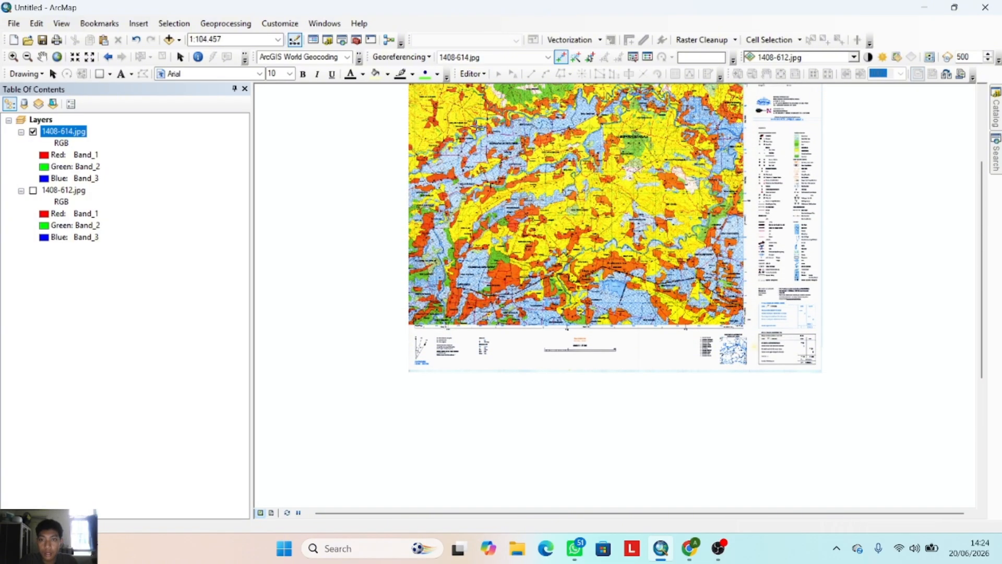
scroll(444, 149, "up", 5)
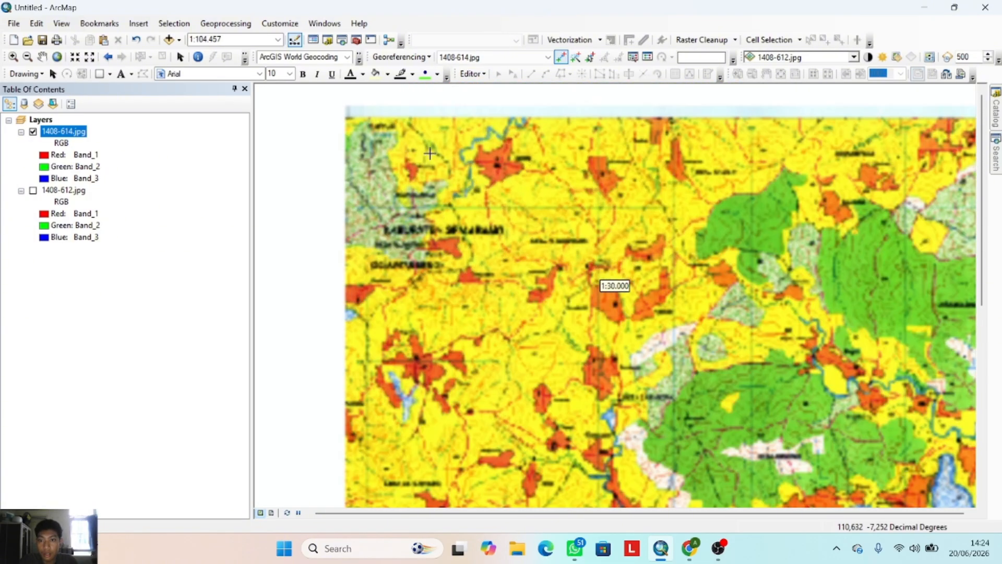
scroll(429, 156, "up", 3)
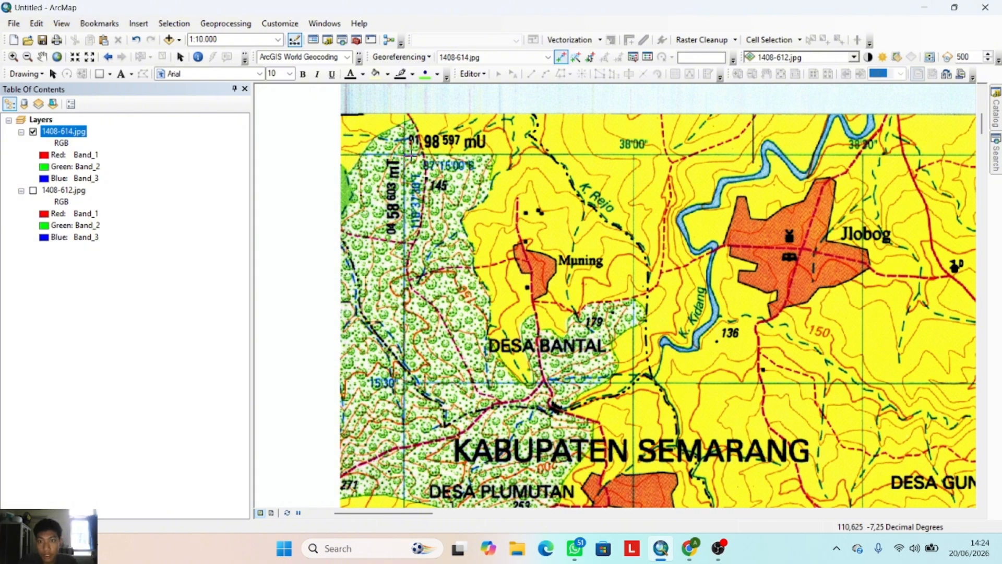
left_click(403, 154)
right_click(403, 155)
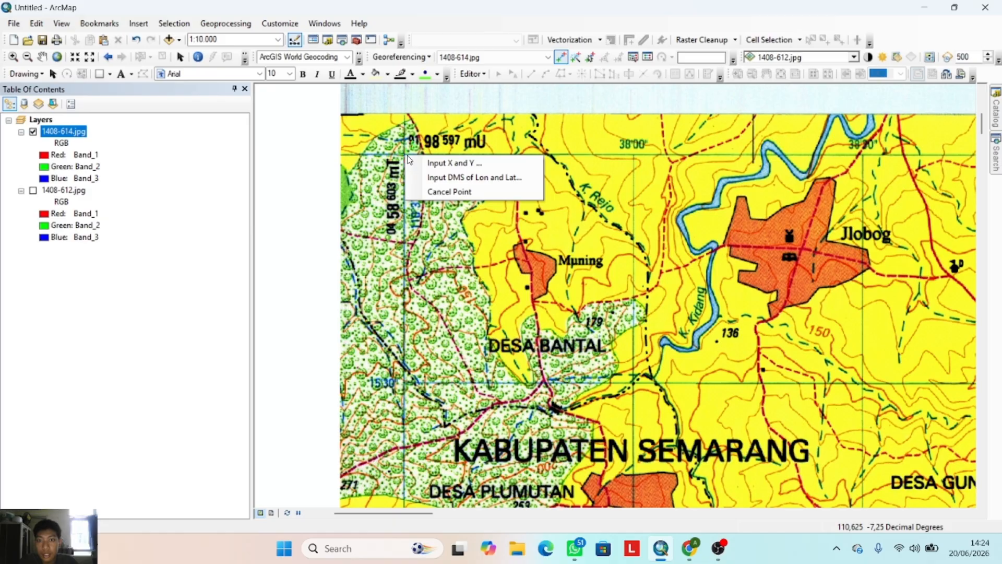
left_click(454, 178)
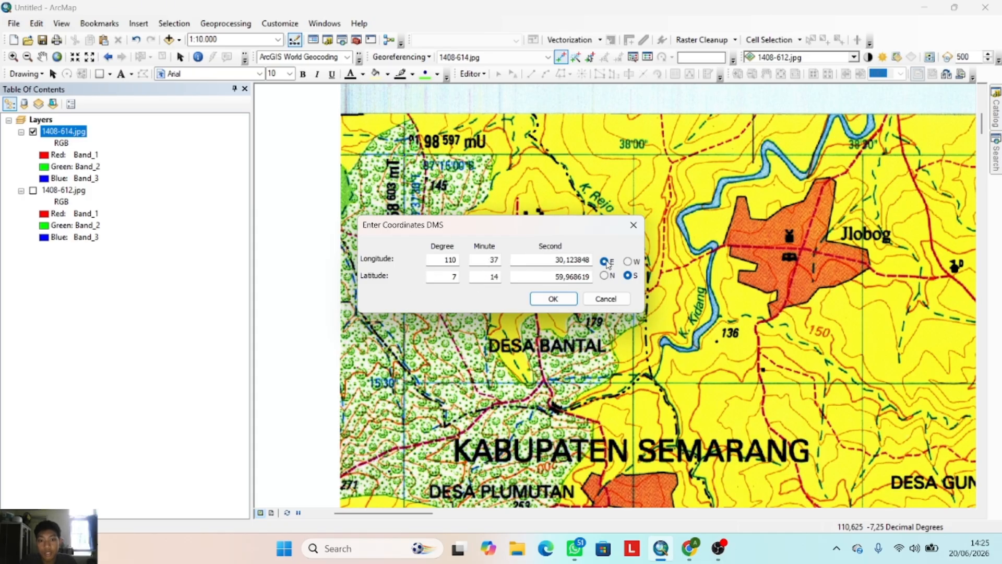
left_click(565, 300)
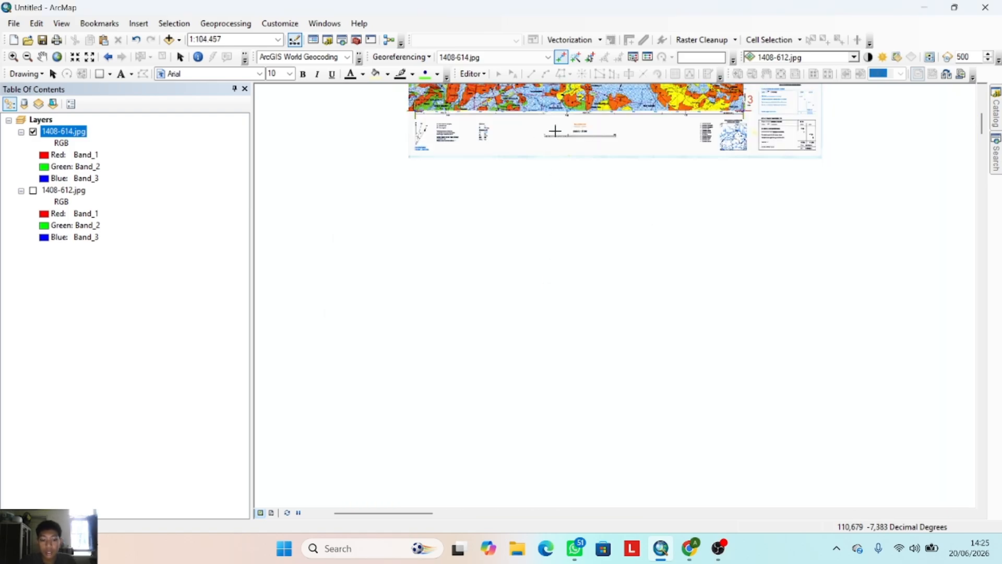
- Zoom to the top-right grid corner and set control point 2 to 110° 45' 0.115086" E, 7° 15' 0.239619" S
key("Right")
key("Up")
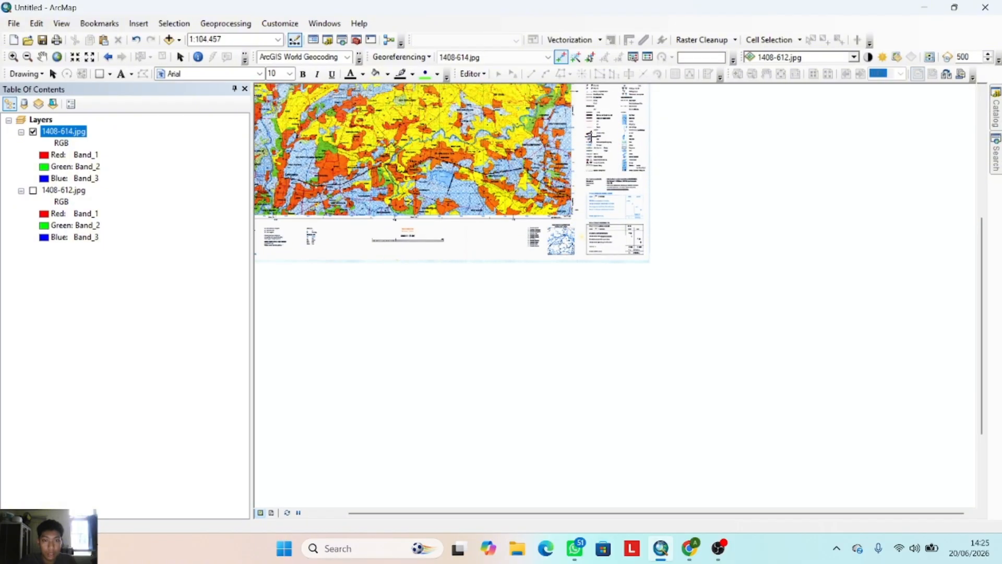
key("Up")
scroll(572, 158, "up", 4)
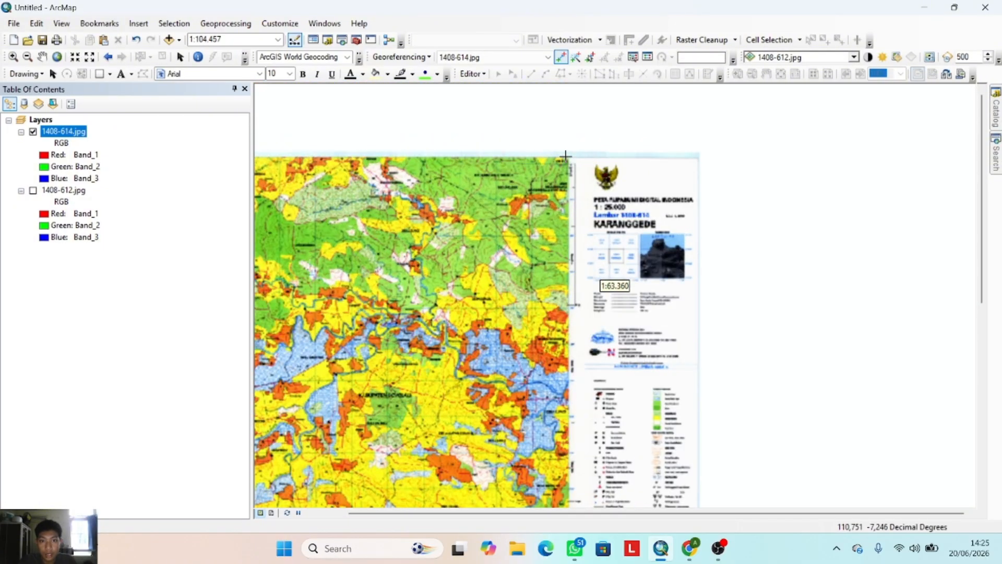
scroll(572, 162, "up", 2)
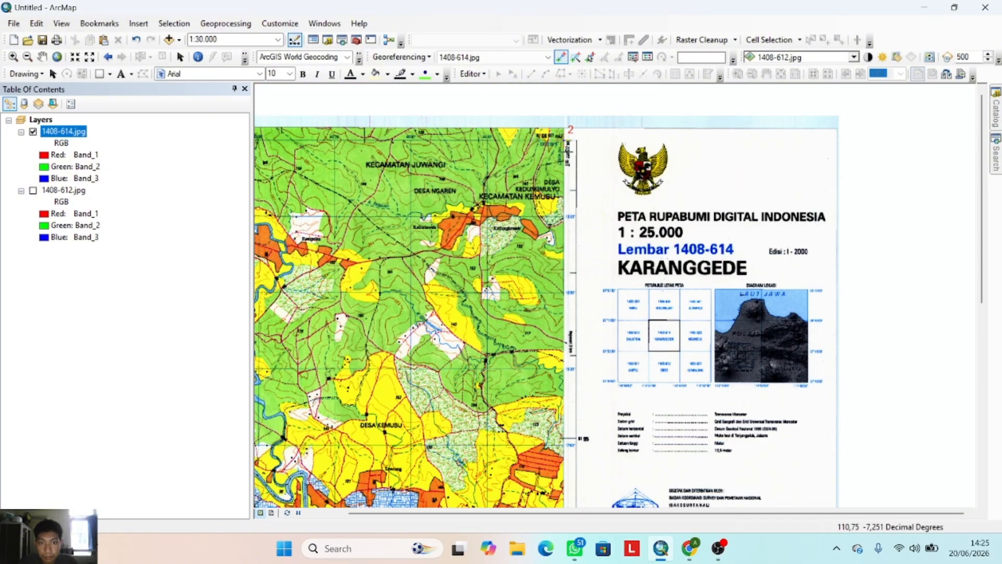
scroll(577, 152, "up", 7)
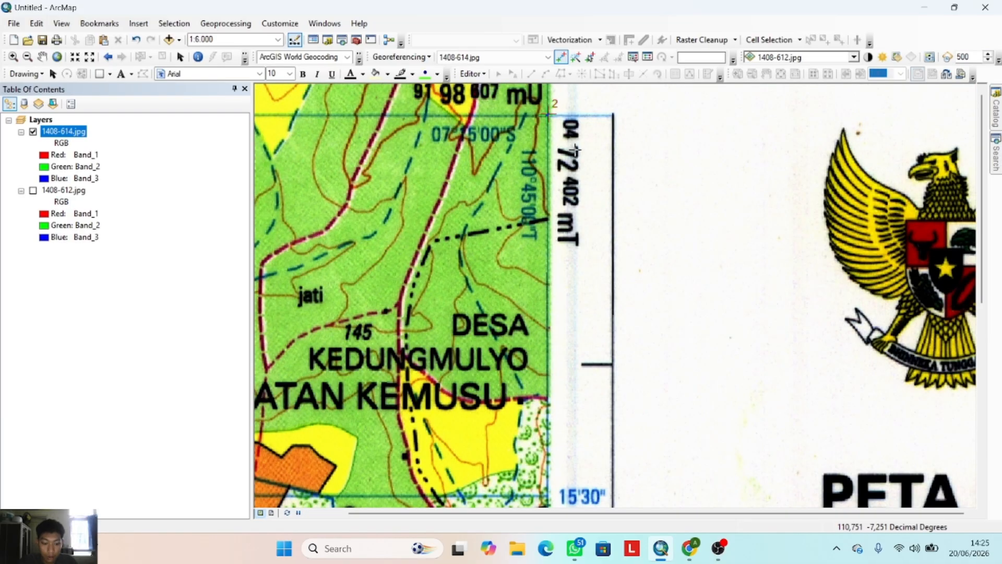
key("Up")
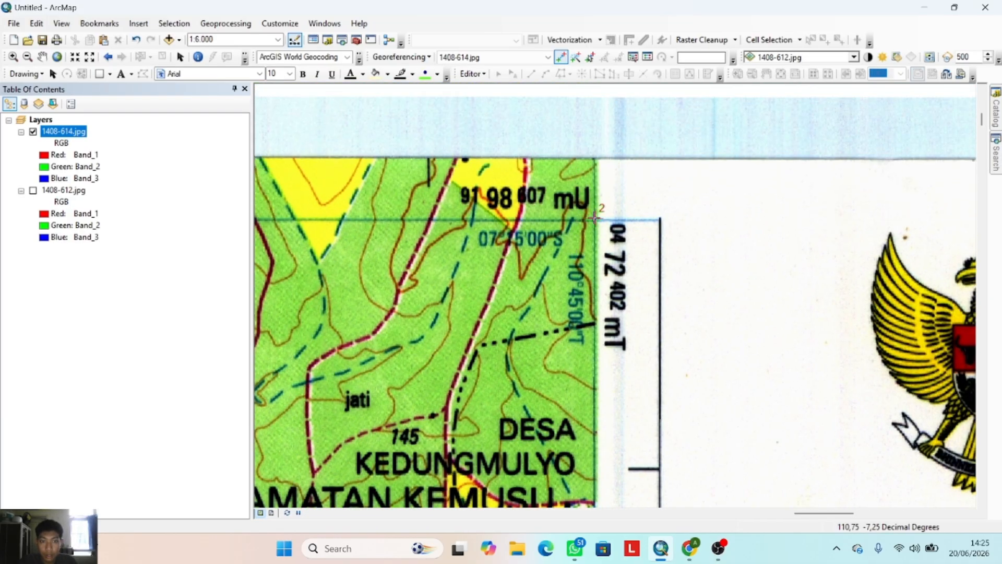
right_click(595, 221)
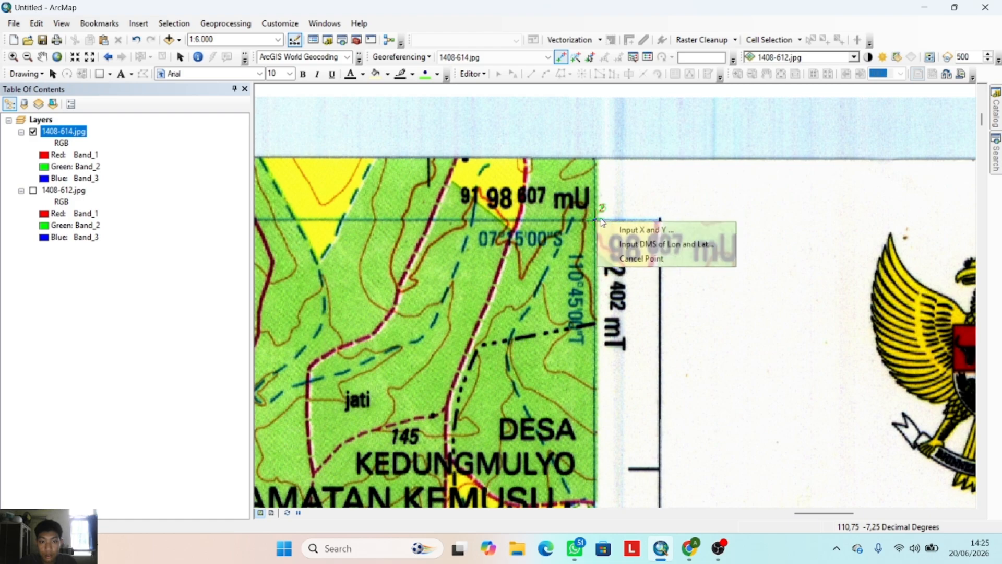
left_click(641, 244)
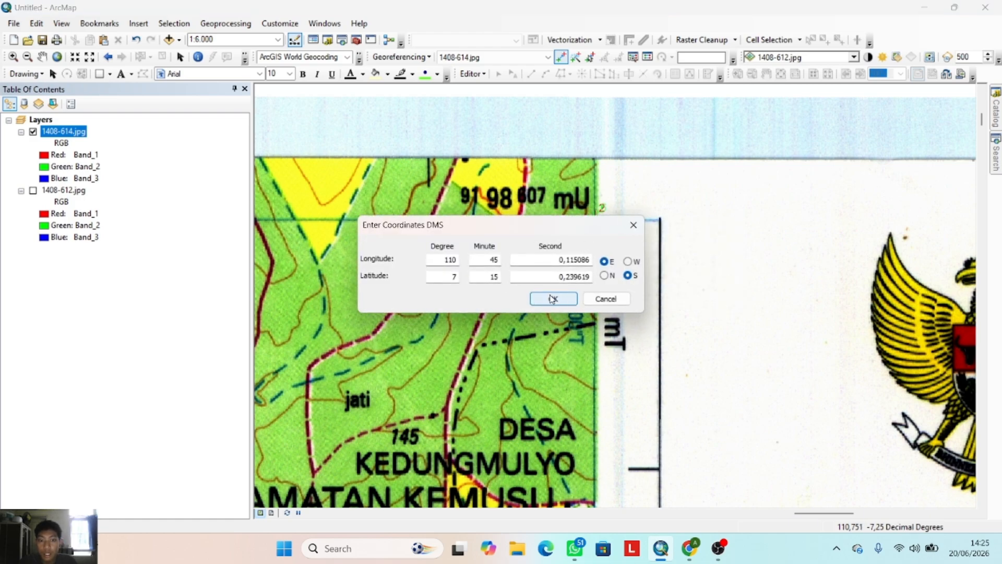
left_click(565, 300)
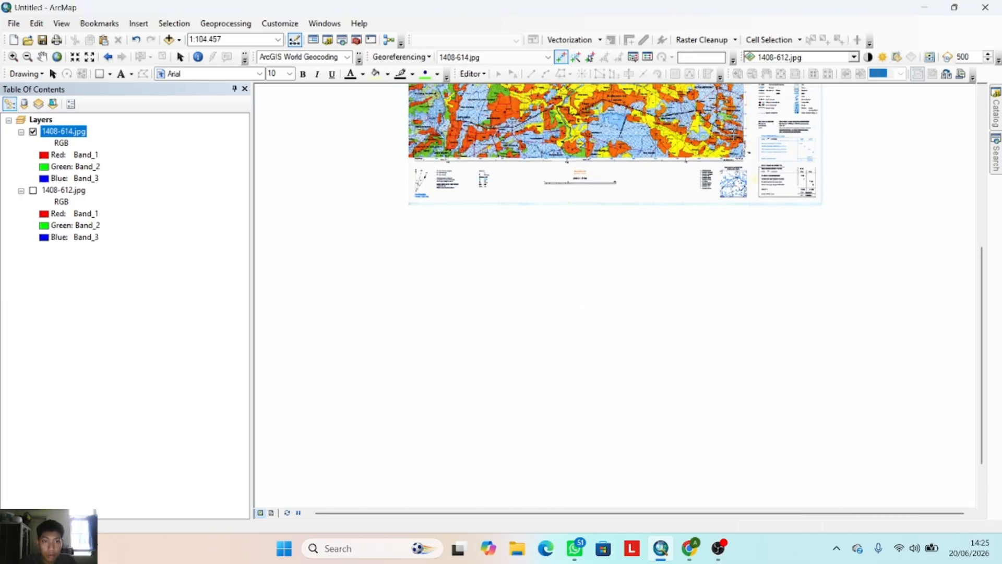
- Enter control point 3's DMS coordinates, 110° 45' 0.026473" E, about 7° 22' 30" S
scroll(746, 179, "up", 5)
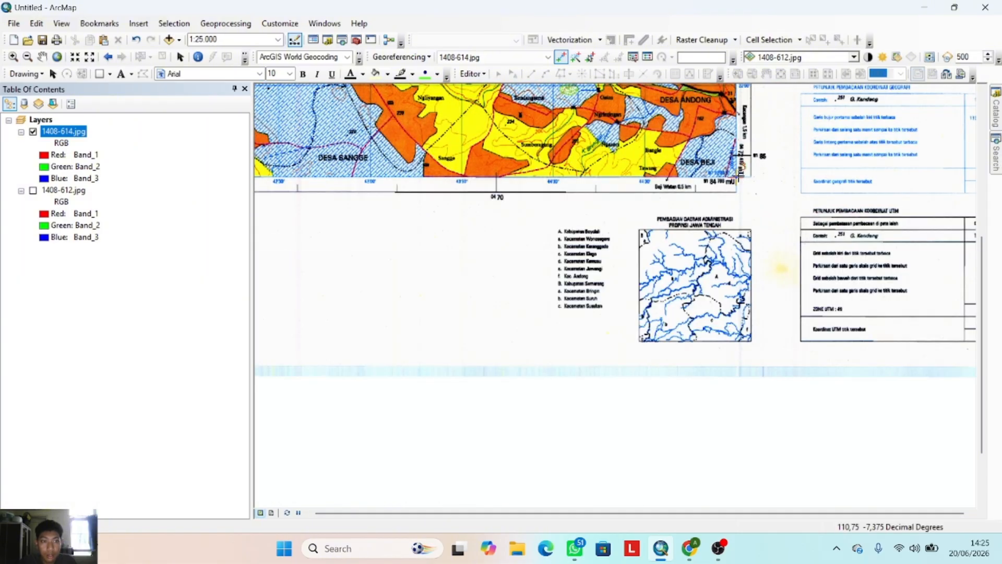
scroll(736, 167, "up", 6)
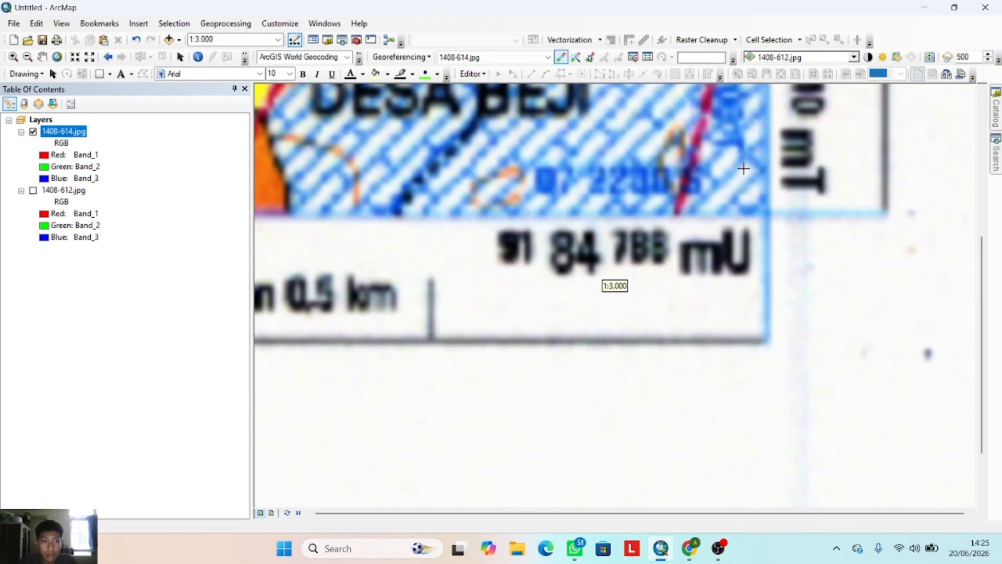
right_click(774, 218)
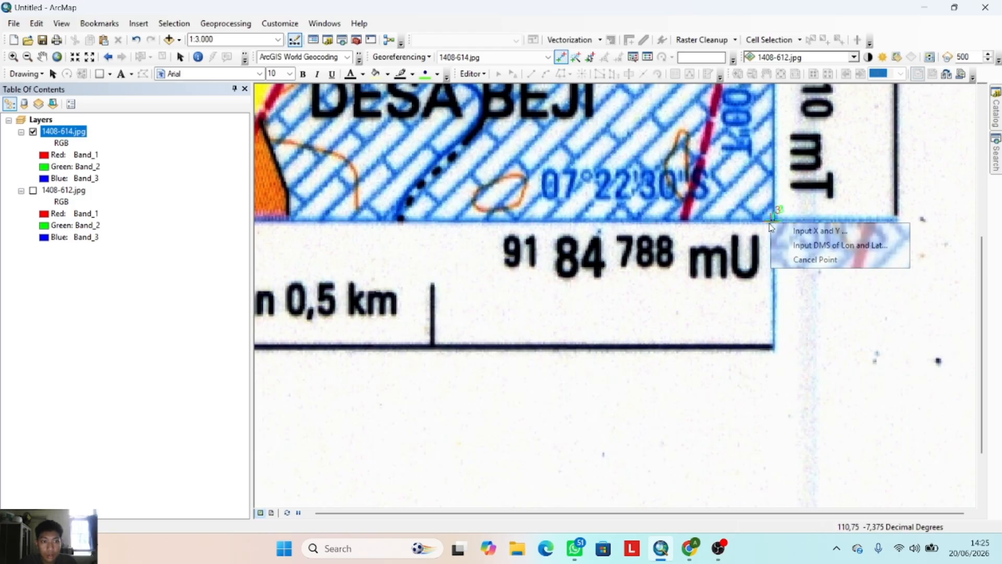
left_click(803, 245)
left_click(554, 299)
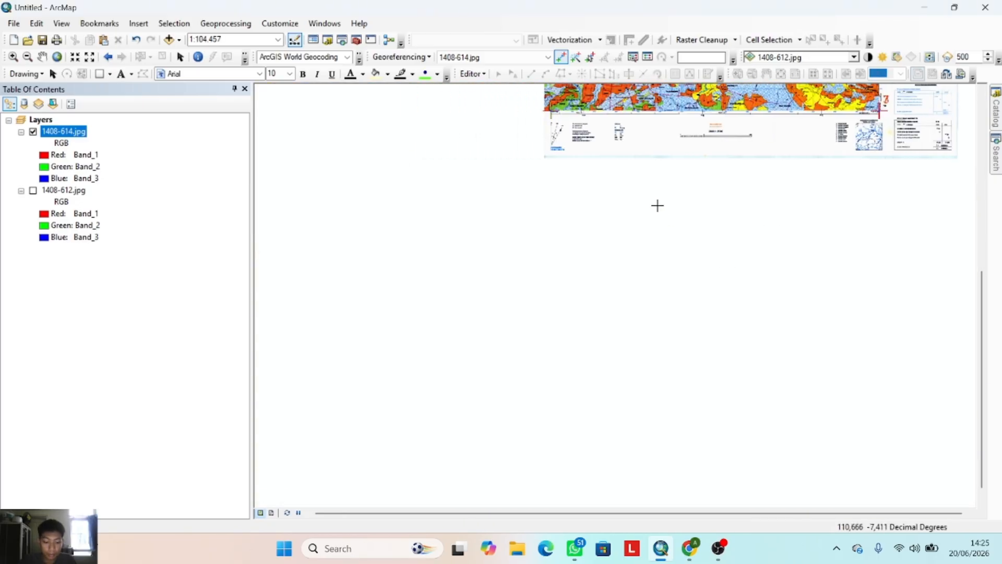
- Enter the bottom-left corner point's DMS coordinates, 110° 37' 30.168693" E, about 7° 22' 30" S
scroll(555, 241, "down", 10)
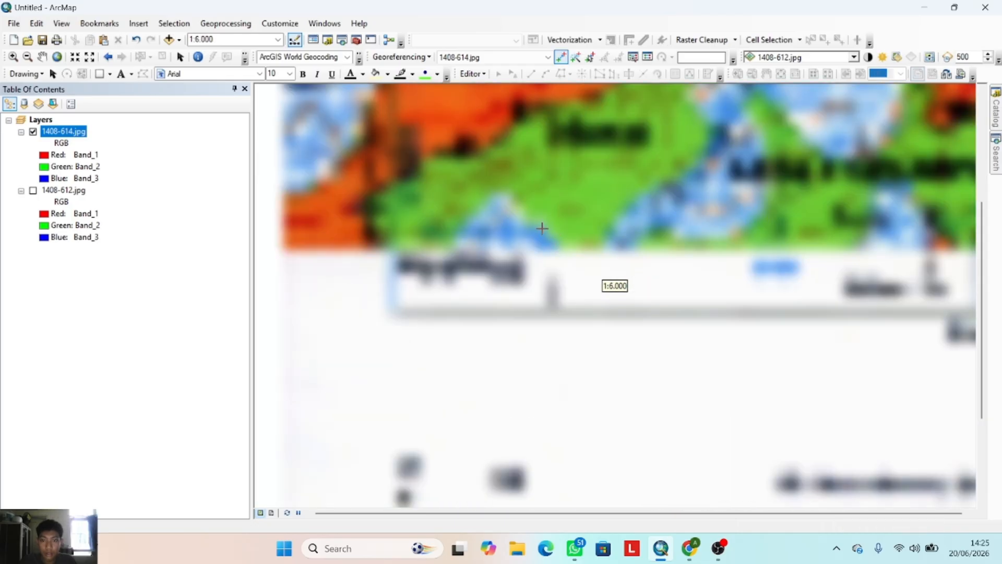
right_click(414, 258)
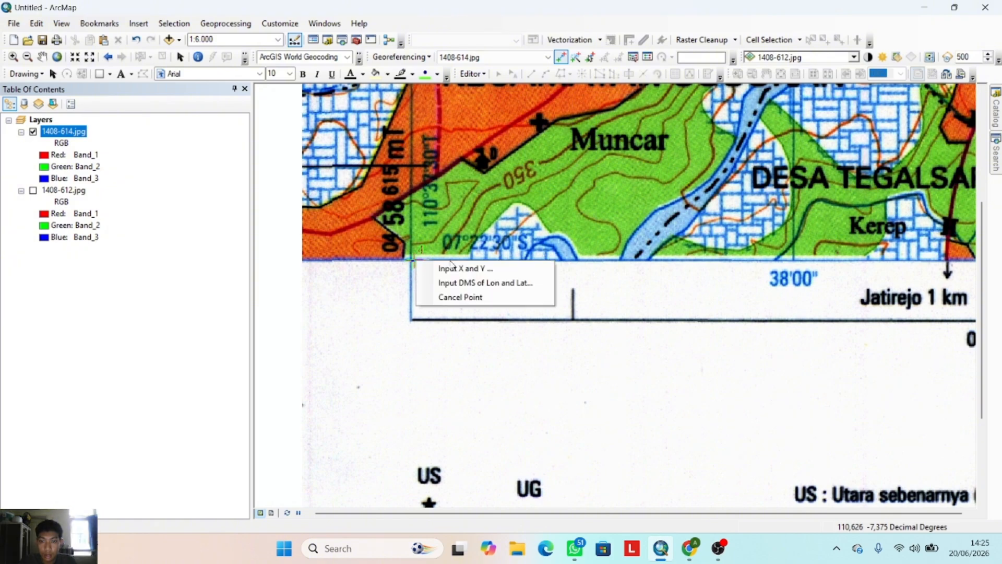
left_click(467, 285)
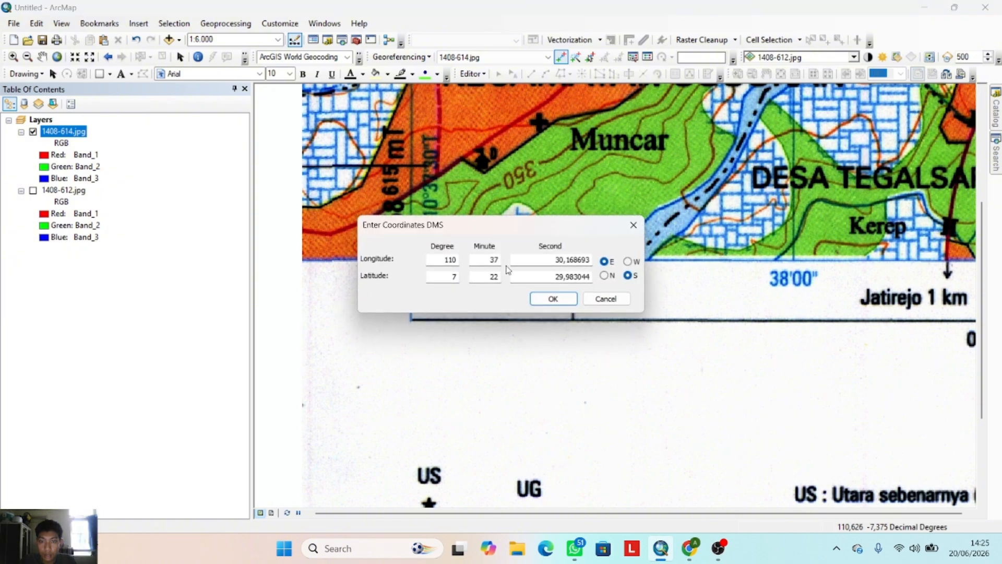
left_click(550, 299)
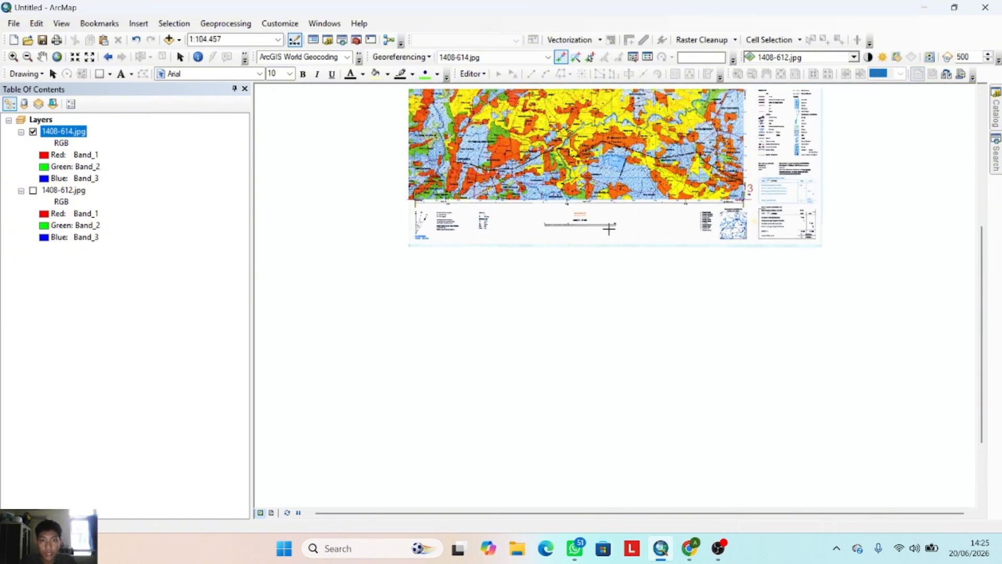
- Turn 1408-612.jpg back on and move it above 1408-614.jpg in the layer list
scroll(617, 209, "down", 2)
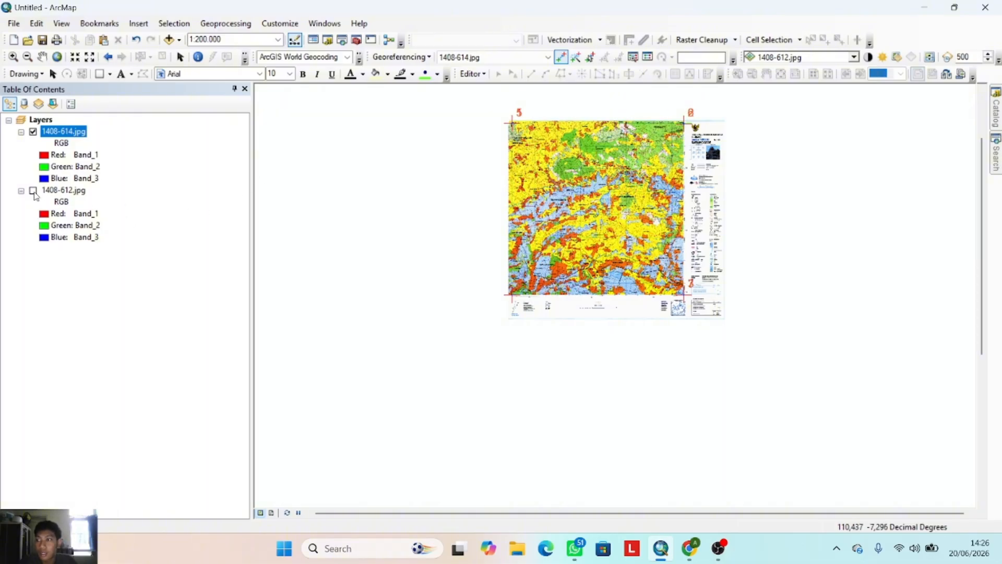
left_click(34, 191)
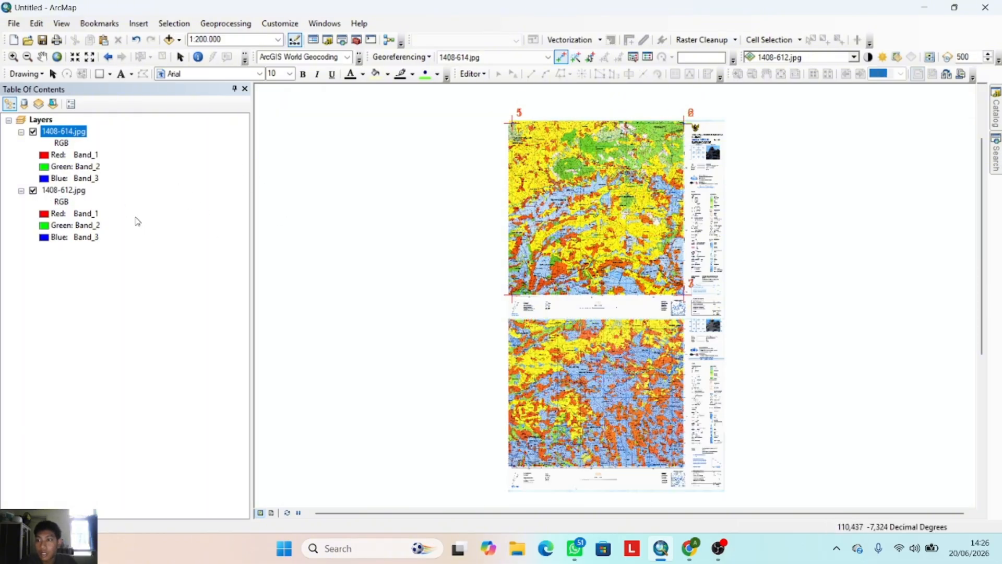
left_click(73, 201)
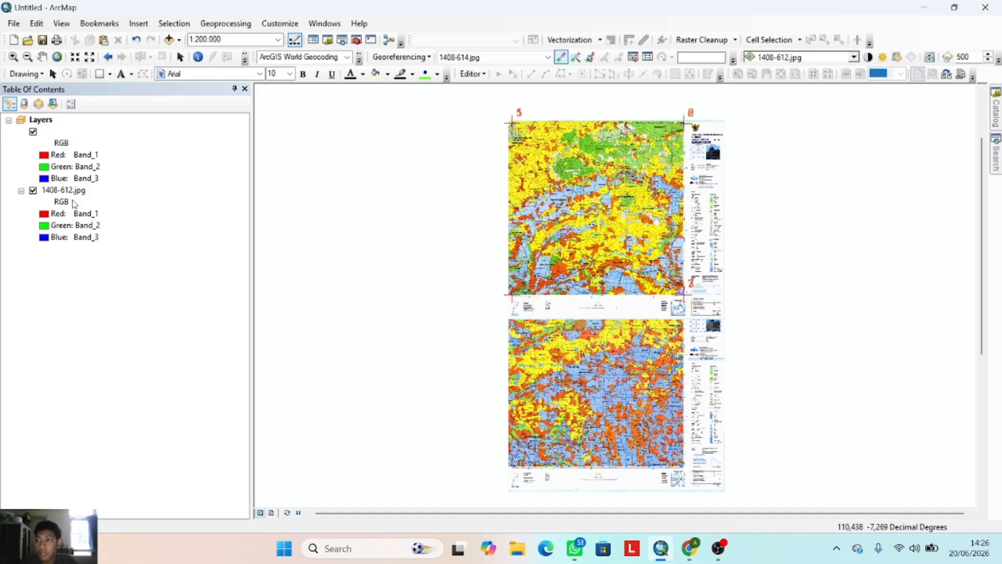
left_click_drag(51, 191, 79, 135)
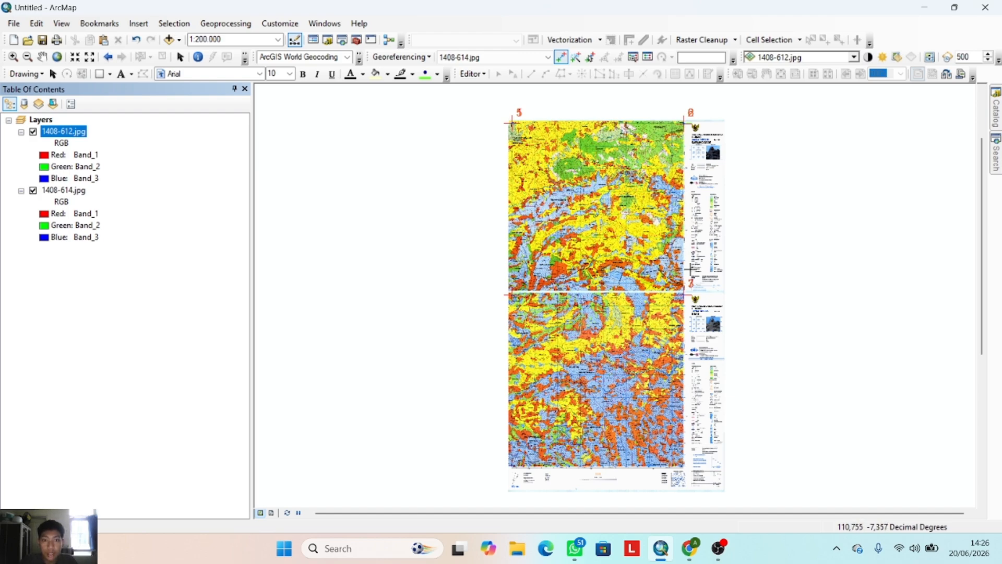
key("Down")
- Zoom and pan in on the 1408-614 sheet to inspect its join with 1408-612
left_click(42, 57)
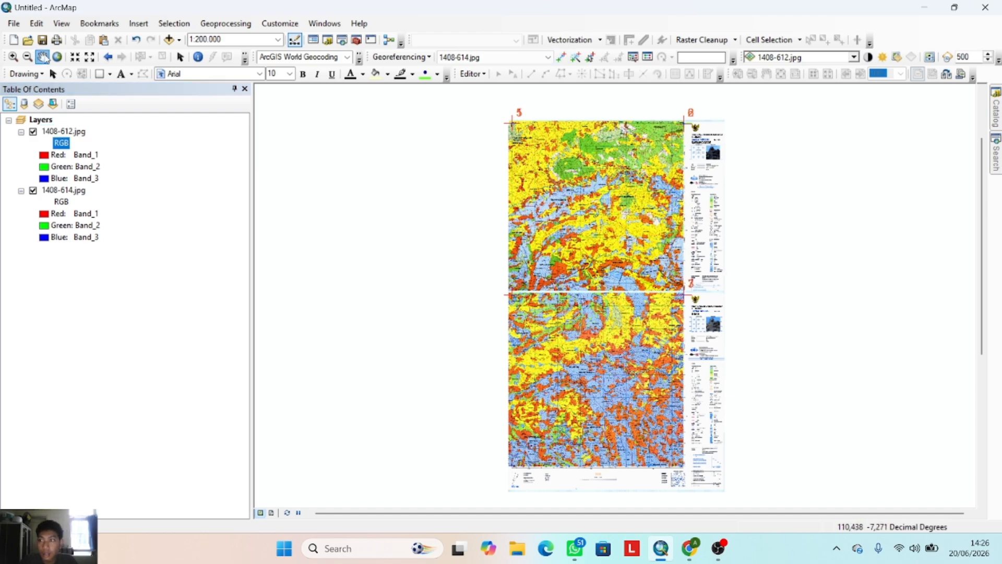
scroll(608, 268, "up", 3)
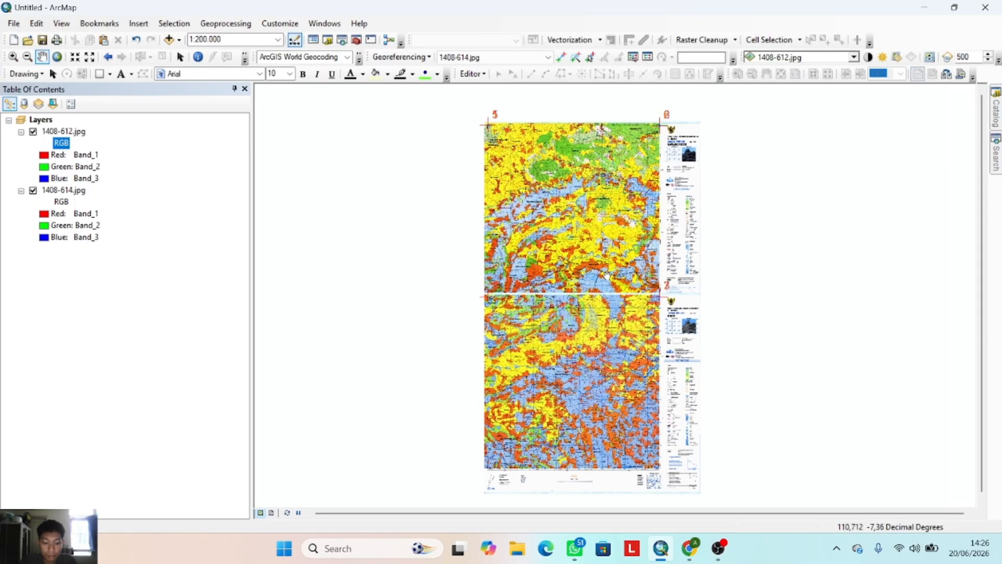
scroll(601, 268, "up", 2)
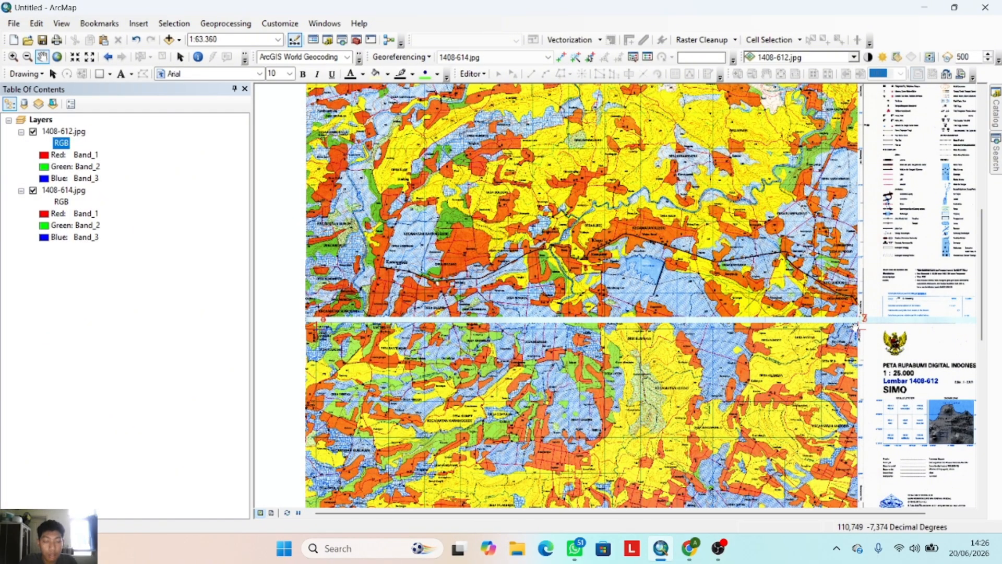
mouse_move(854, 327)
left_mouse_down()
mouse_move(803, 328)
mouse_move(851, 335)
left_mouse_up()
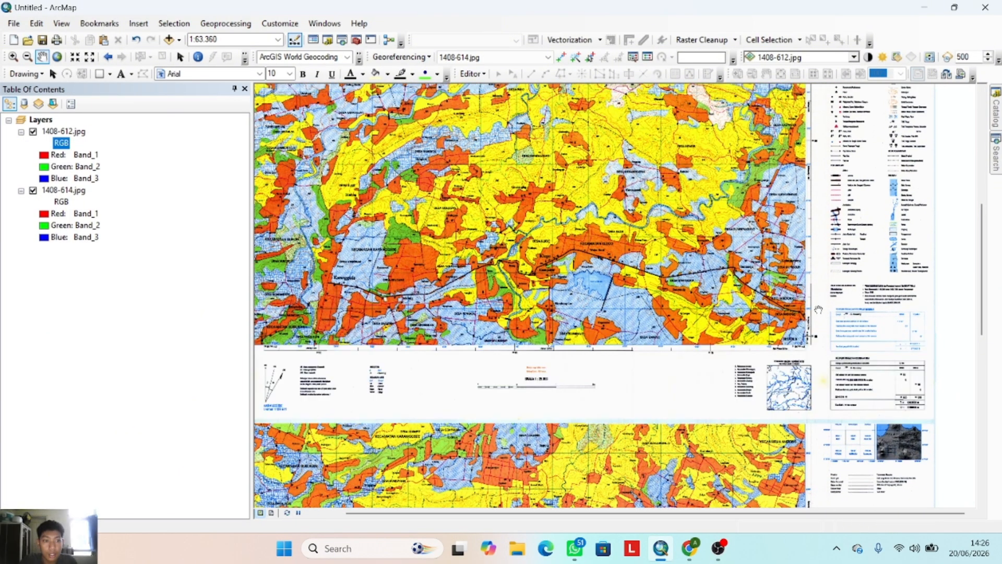
scroll(804, 308, "up", 1)
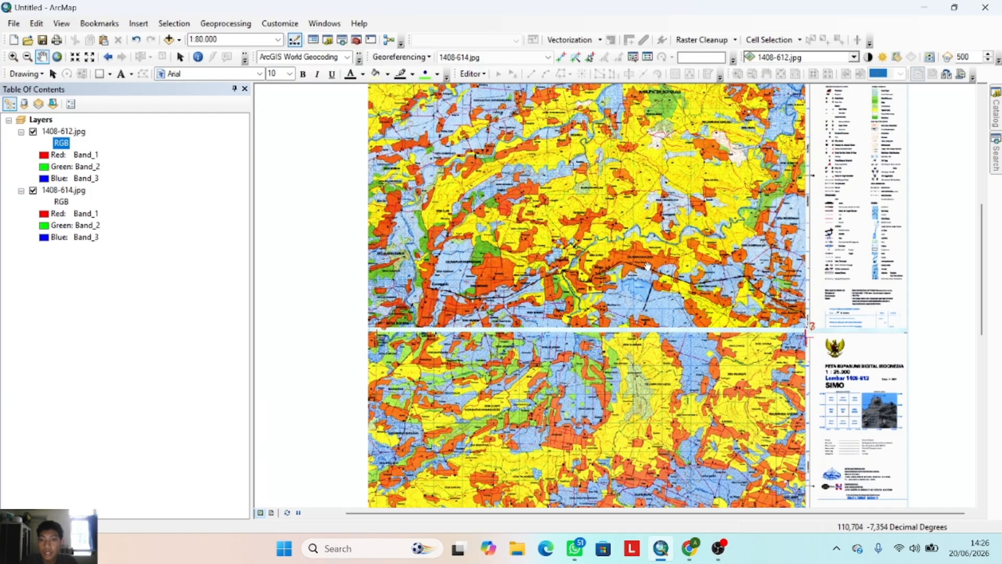
scroll(647, 266, "up", 2)
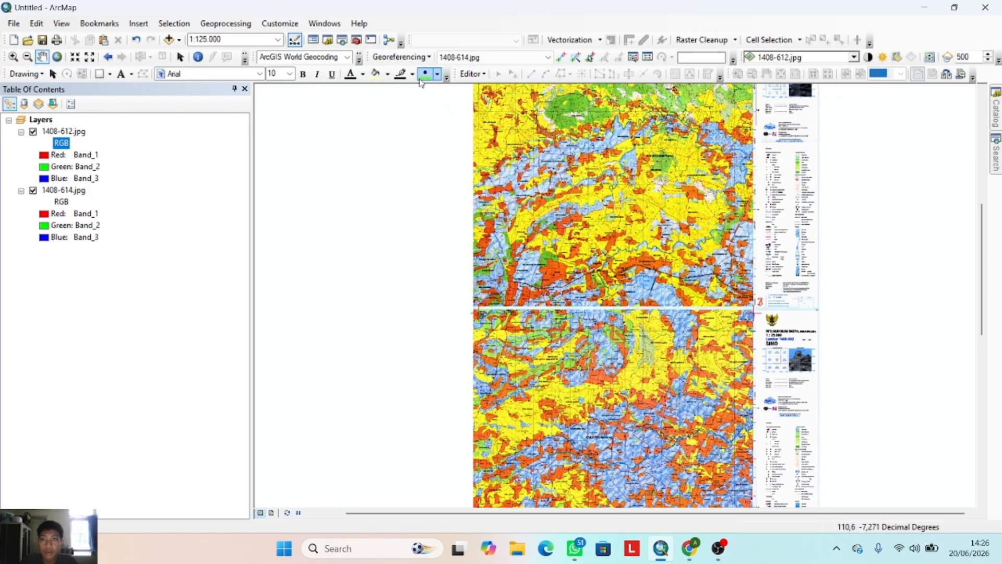
key("Up")
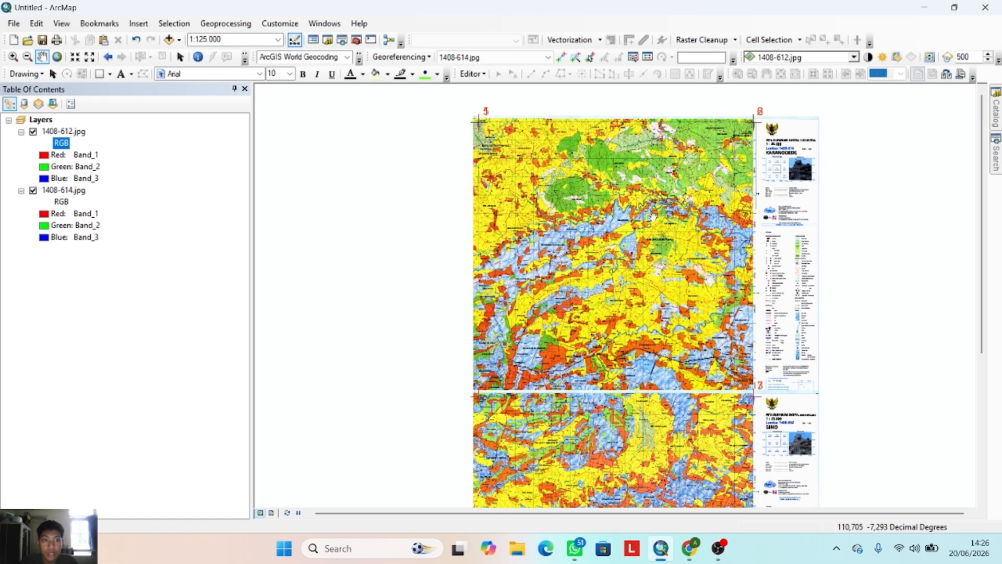
key("Down")
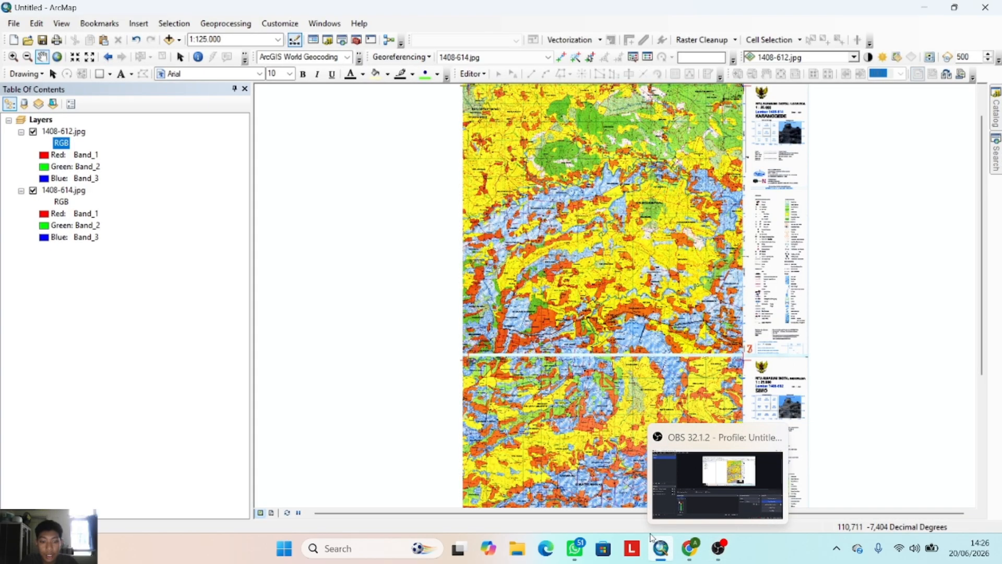
mouse_move(664, 558)
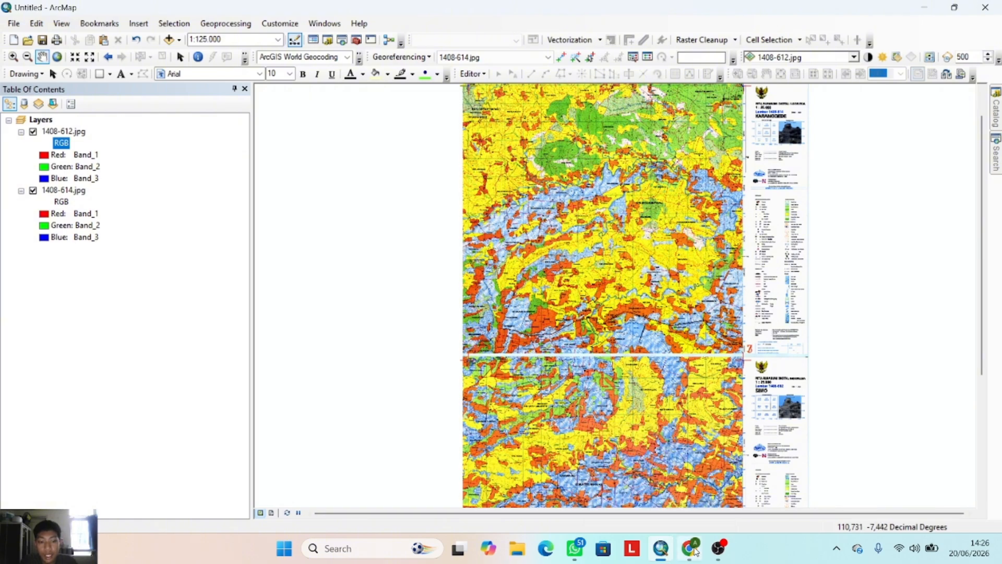
left_click(719, 549)
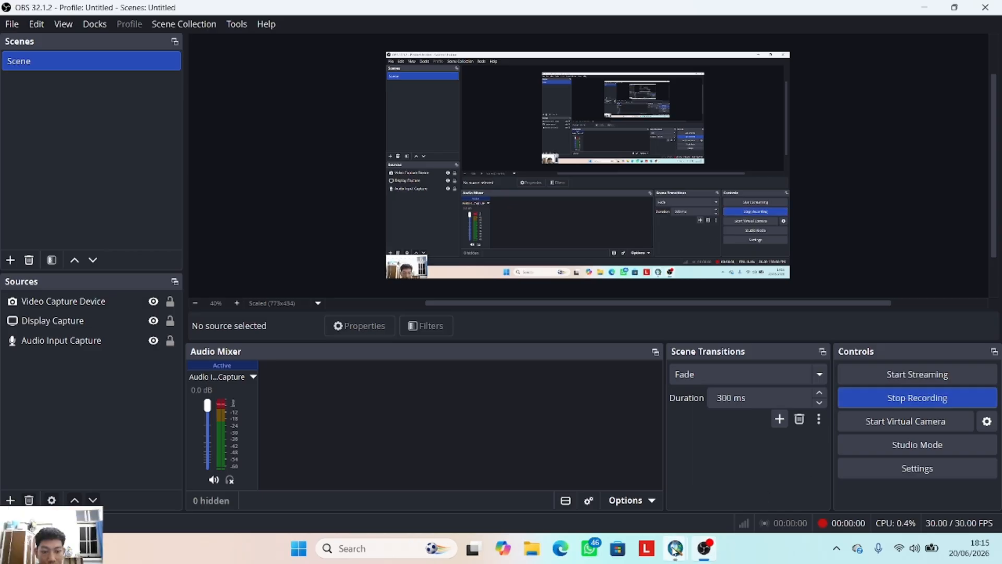
mouse_move(675, 549)
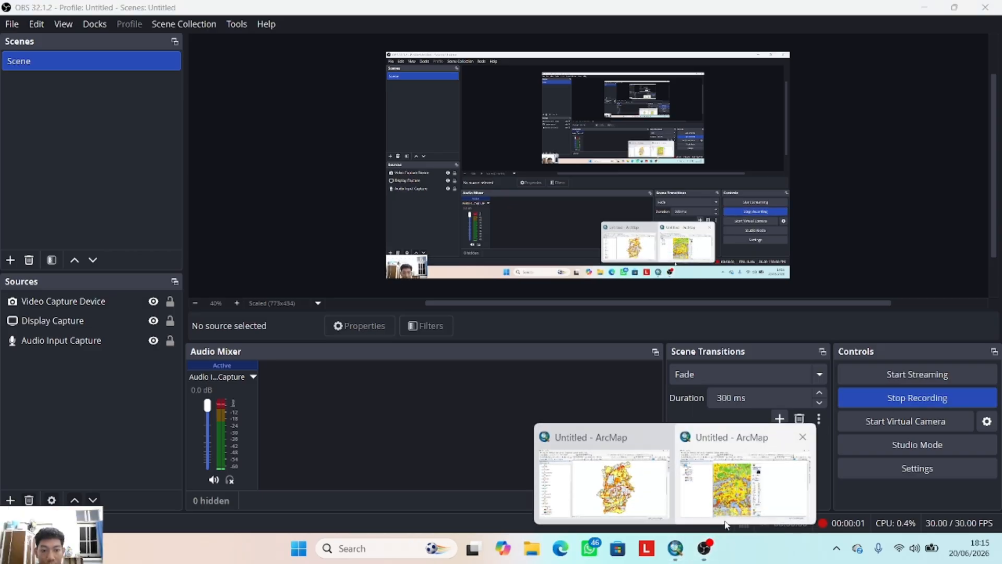
left_click(727, 524)
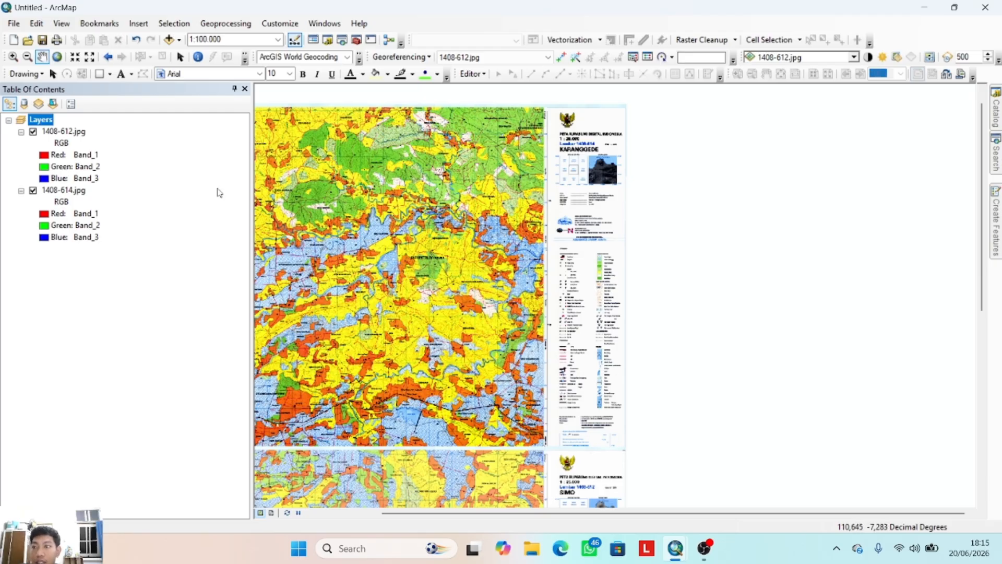
- Reposition the map sheets and open the Catalog to browse KAB BOYOLALI's BatasWilayah datasets
left_click_drag(429, 236, 596, 288)
scroll(529, 241, "down", 1)
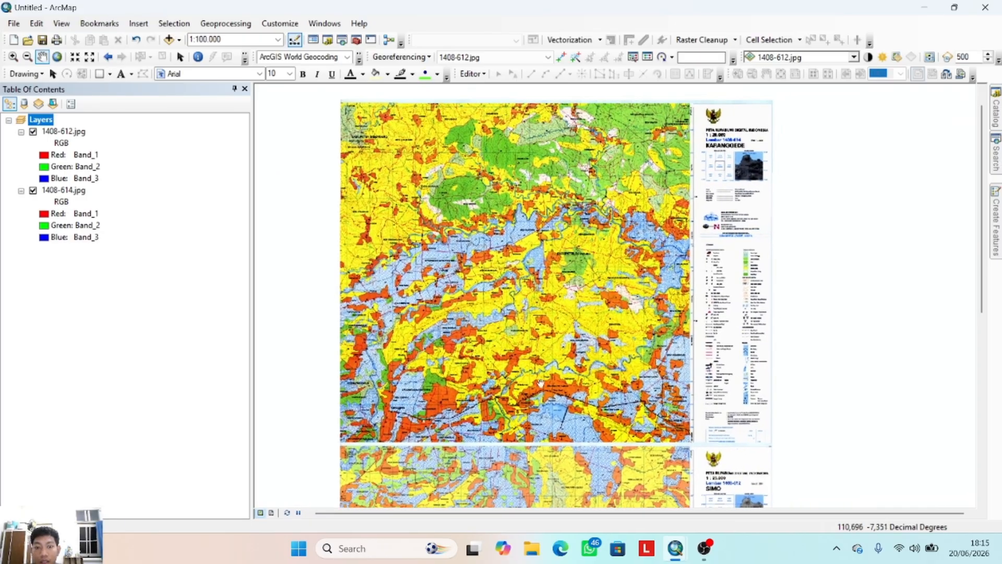
left_click_drag(567, 353, 534, 290)
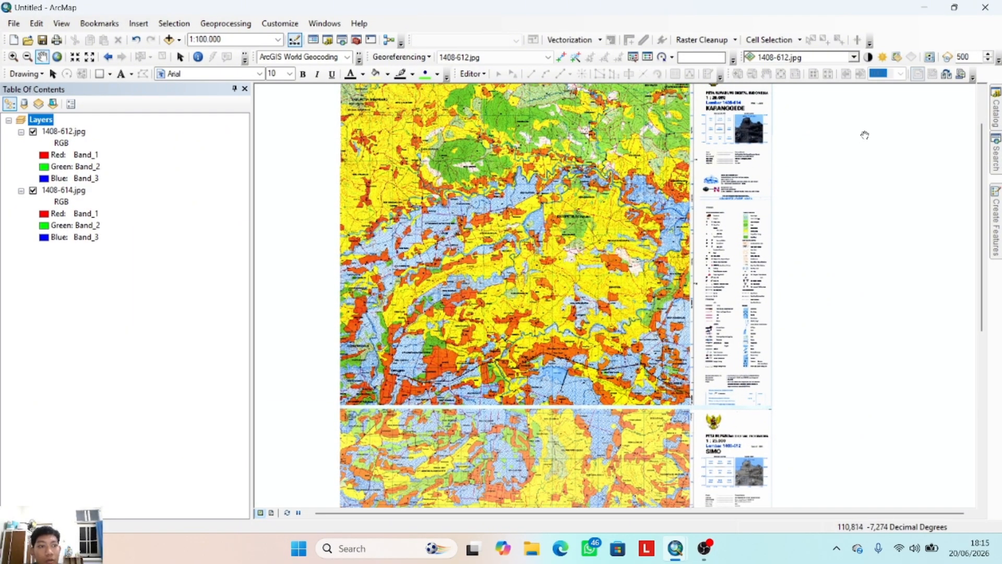
left_click(995, 117)
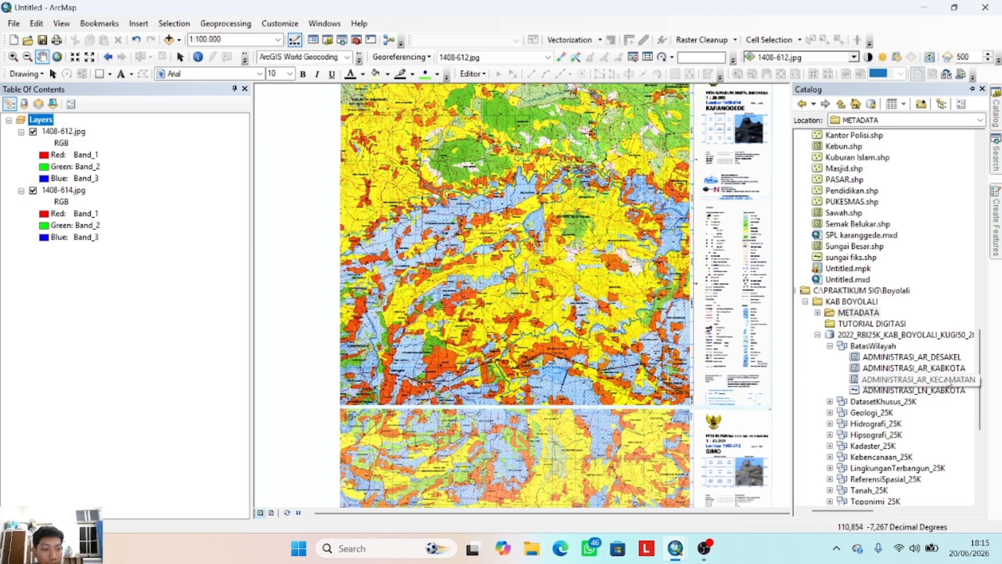
- Add ADMINISTRASI_AR_KECAMATAN to the map and select the Karanggede district in its attribute table
mouse_move(949, 383)
left_mouse_down()
mouse_move(566, 348)
mouse_move(158, 242)
mouse_move(143, 133)
left_mouse_up()
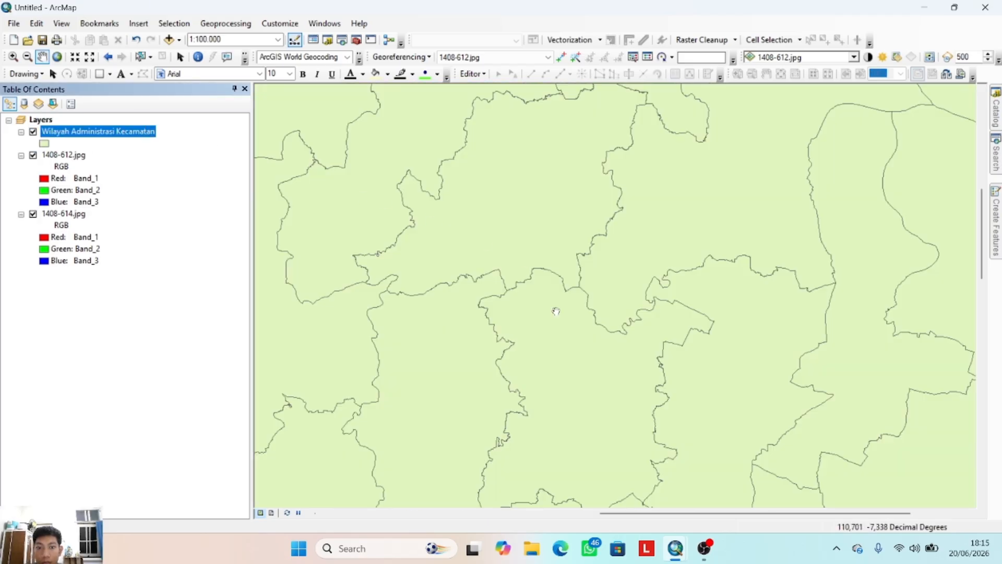
scroll(596, 286, "down", 2)
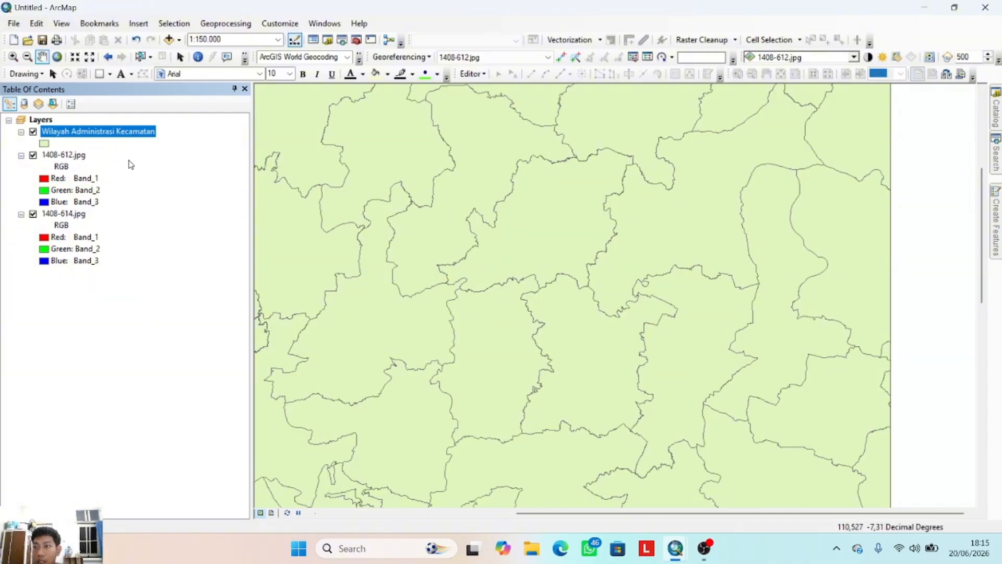
right_click(130, 134)
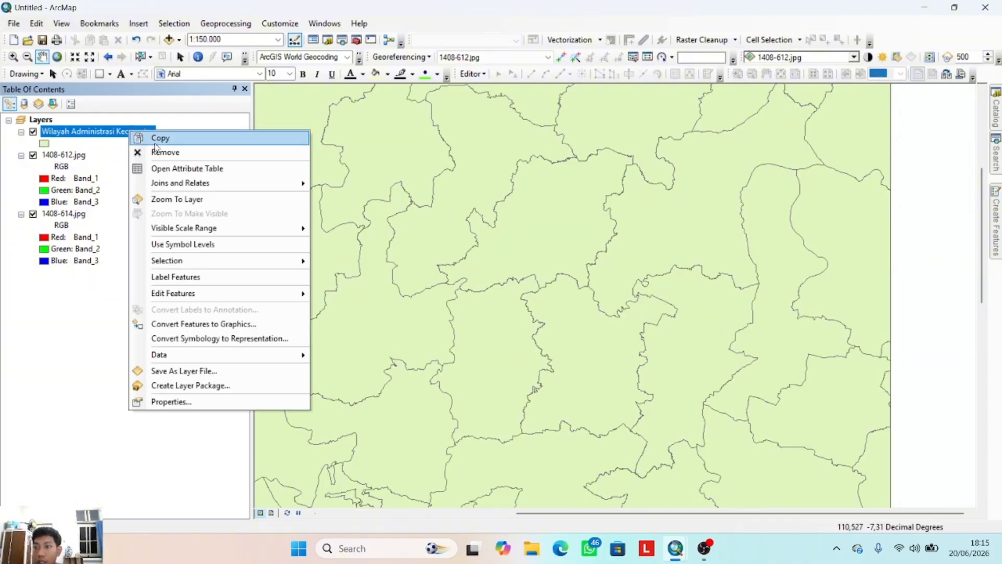
mouse_move(197, 219)
left_click(196, 168)
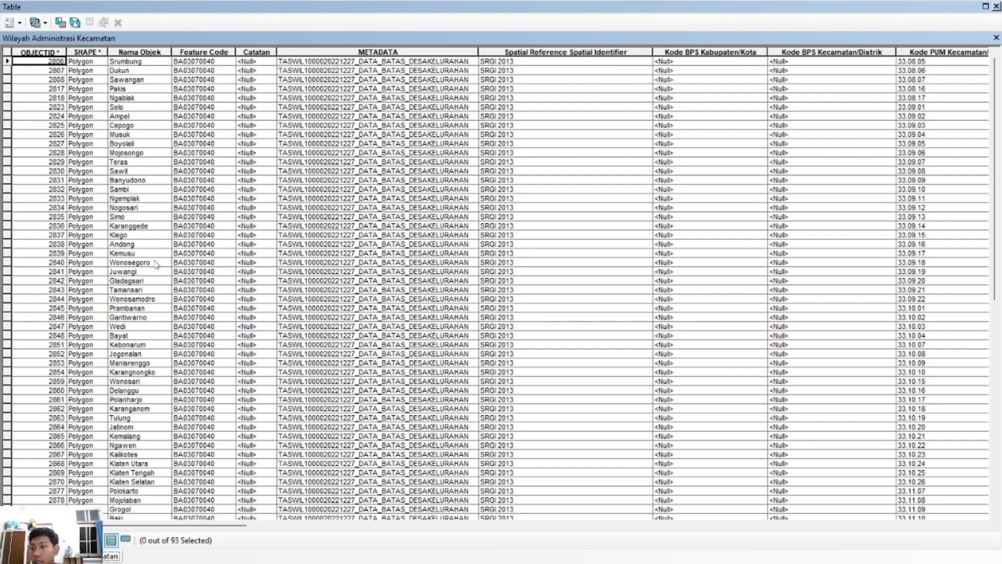
left_click(7, 225)
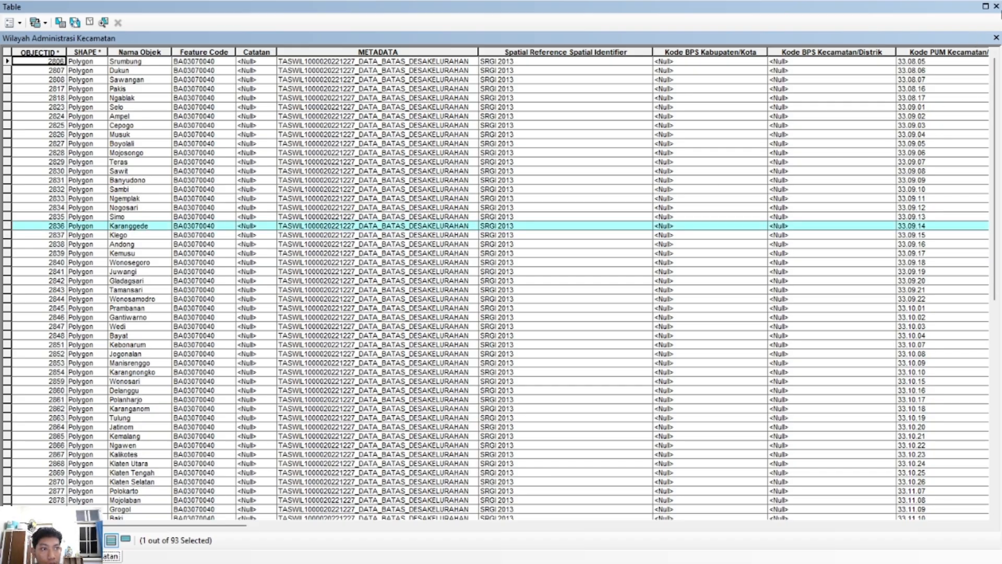
left_click(996, 7)
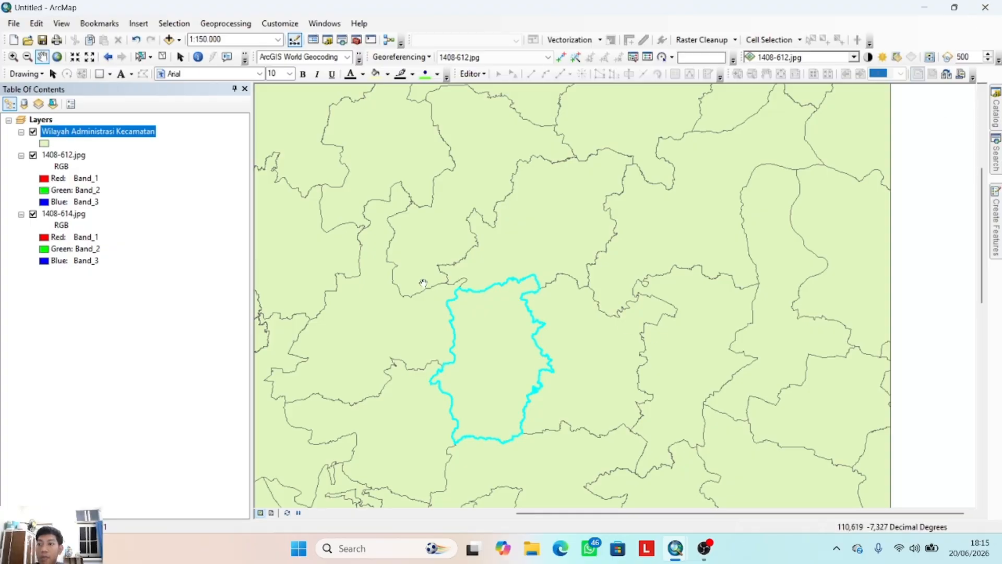
- Create a new layer from the selected Karanggede district polygon
right_click(116, 136)
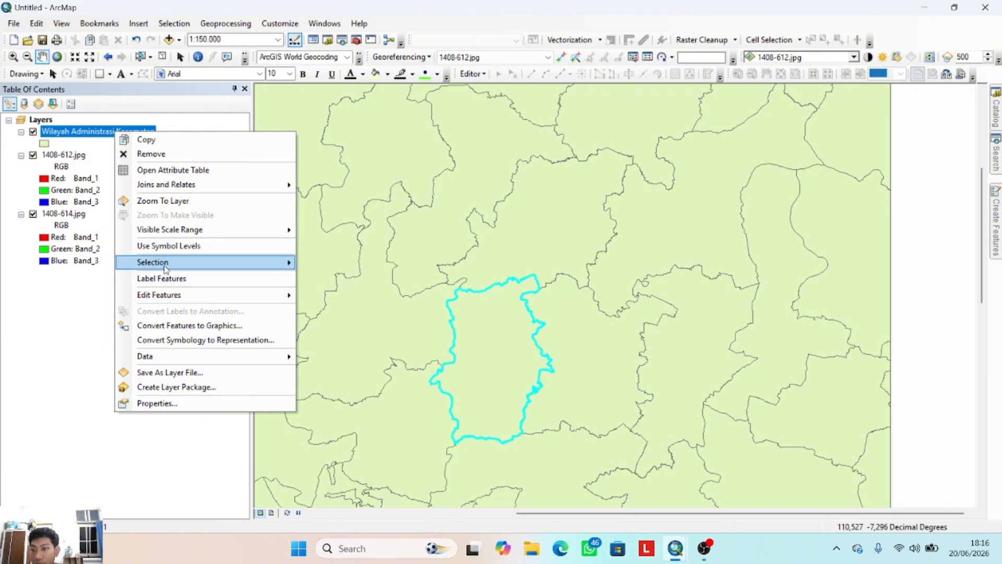
mouse_move(281, 262)
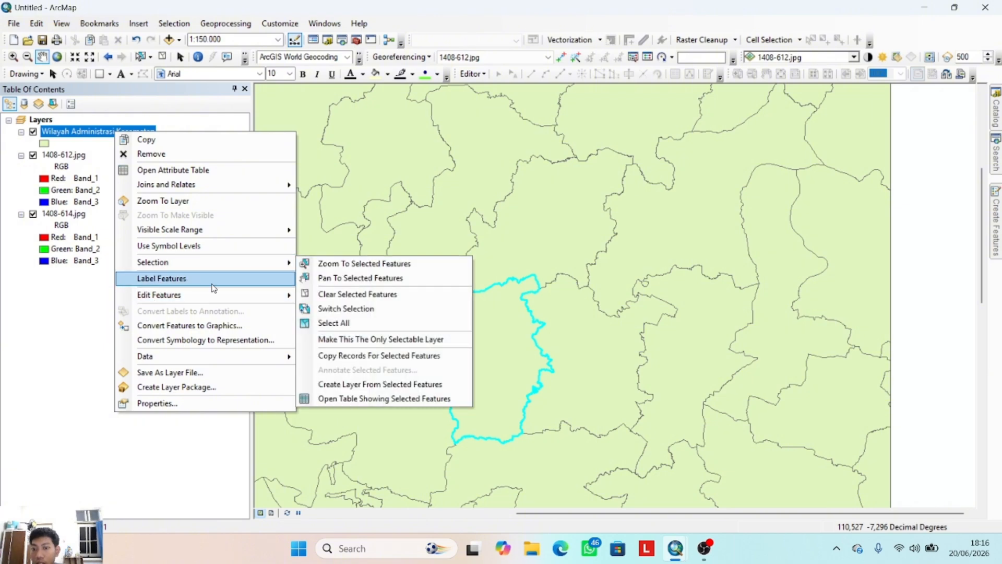
left_click(364, 385)
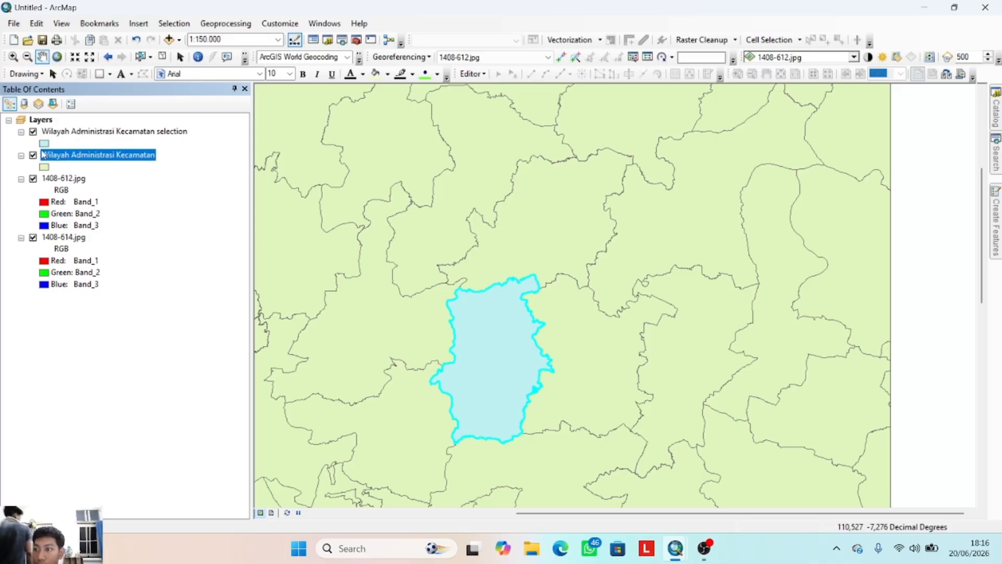
- Remove the original full Wilayah Administrasi Kecamatan layer from the map
right_click(83, 160)
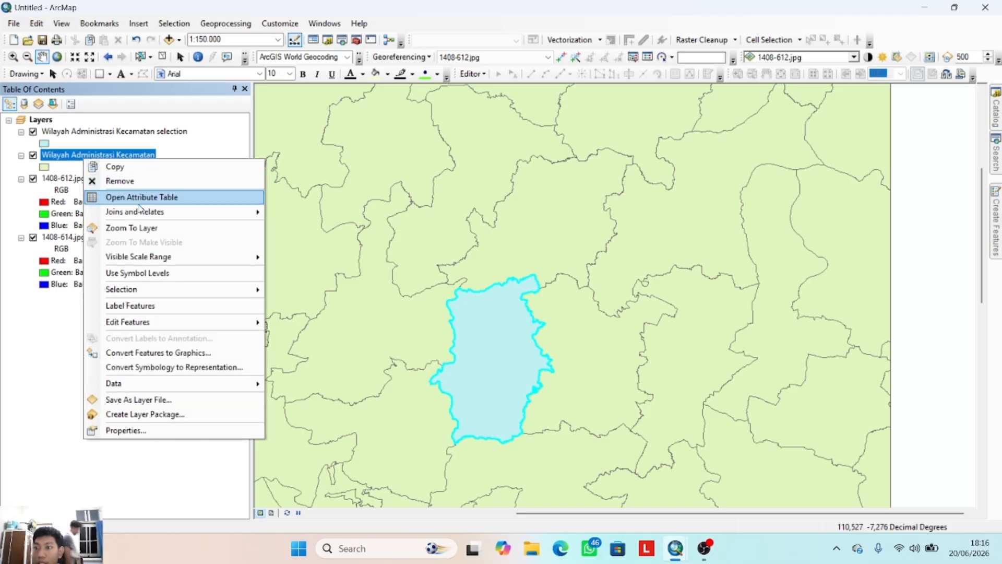
mouse_move(102, 210)
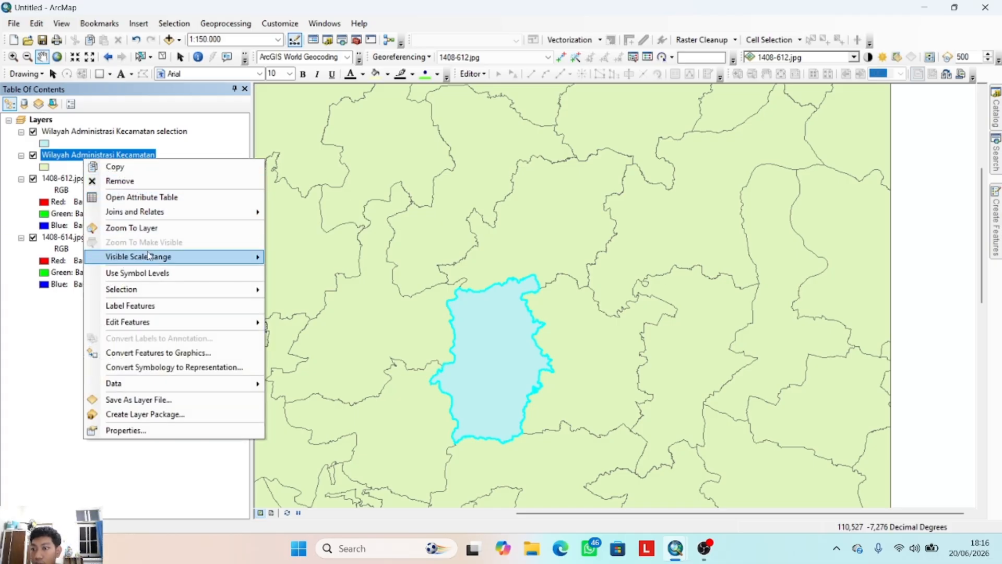
left_click(120, 181)
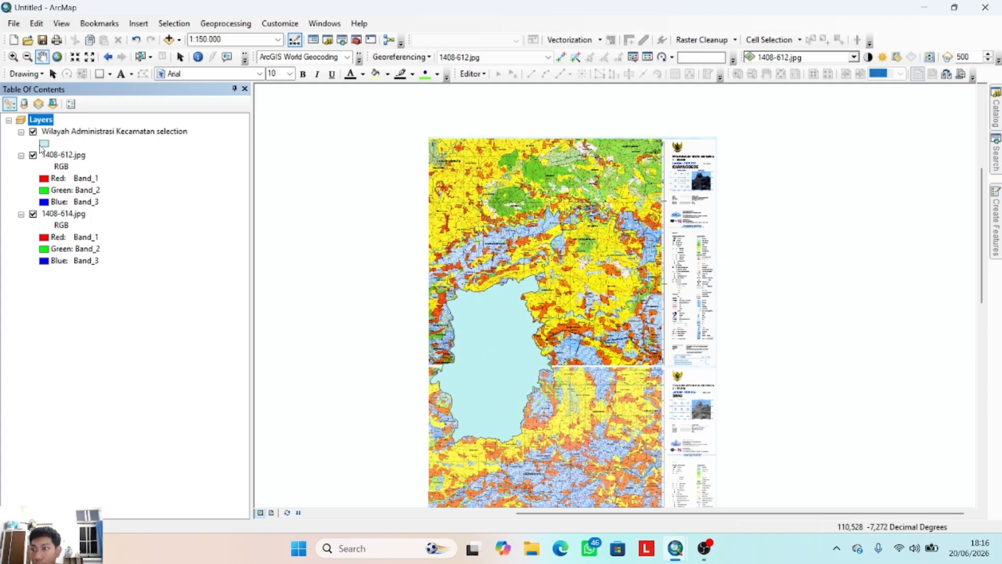
- Set the selection layer's fill to No Color and zoom in on the scanned sheet
right_click(45, 147)
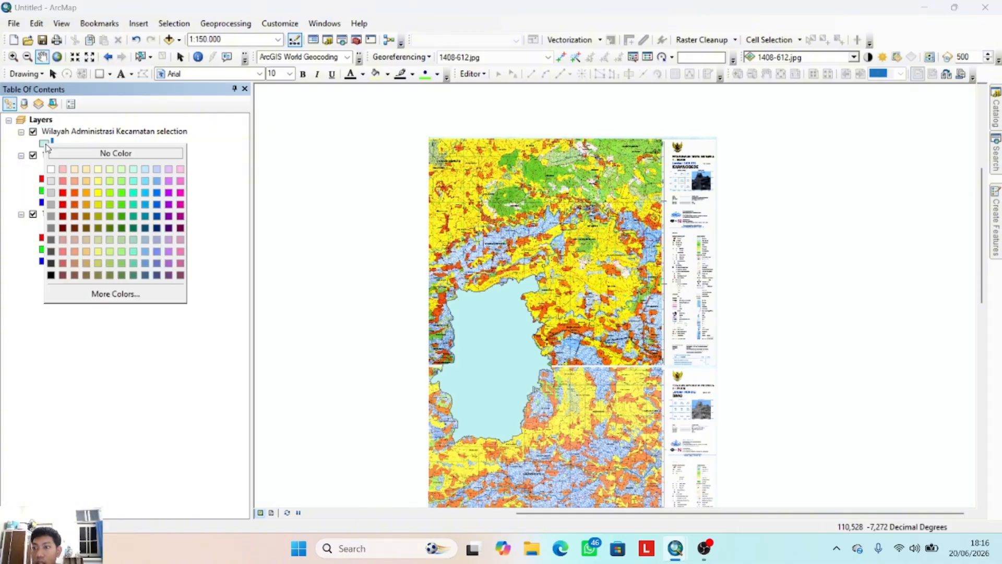
left_click(73, 153)
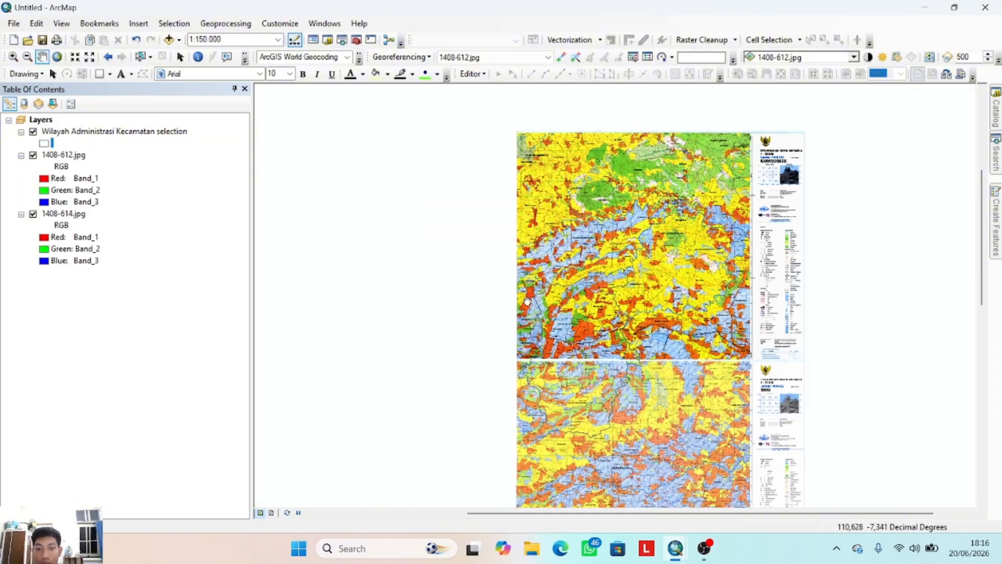
left_click_drag(582, 309, 540, 299)
scroll(517, 297, "up", 4)
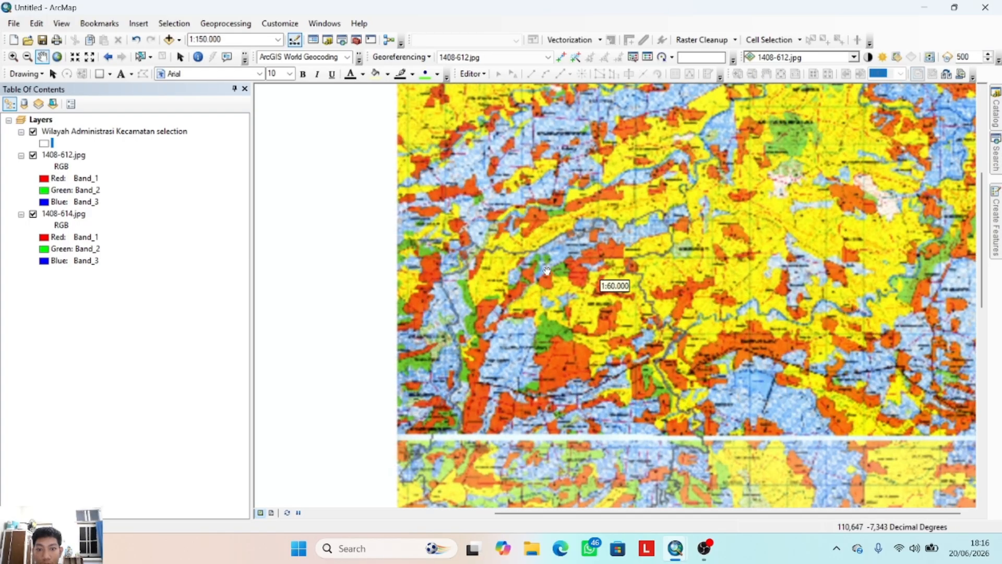
scroll(547, 271, "up", 2)
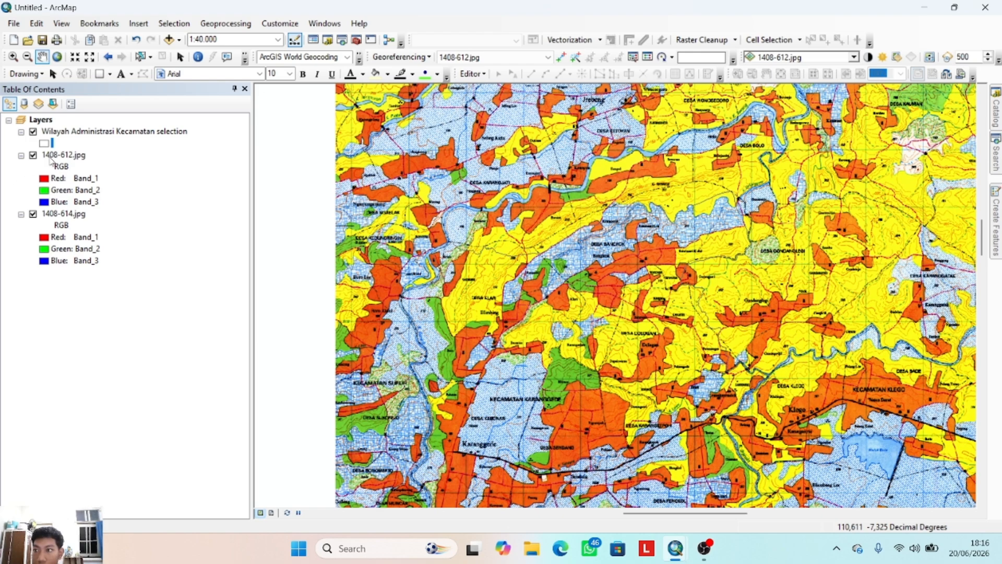
- Try a black fill, then return the district polygon to No Color
right_click(45, 144)
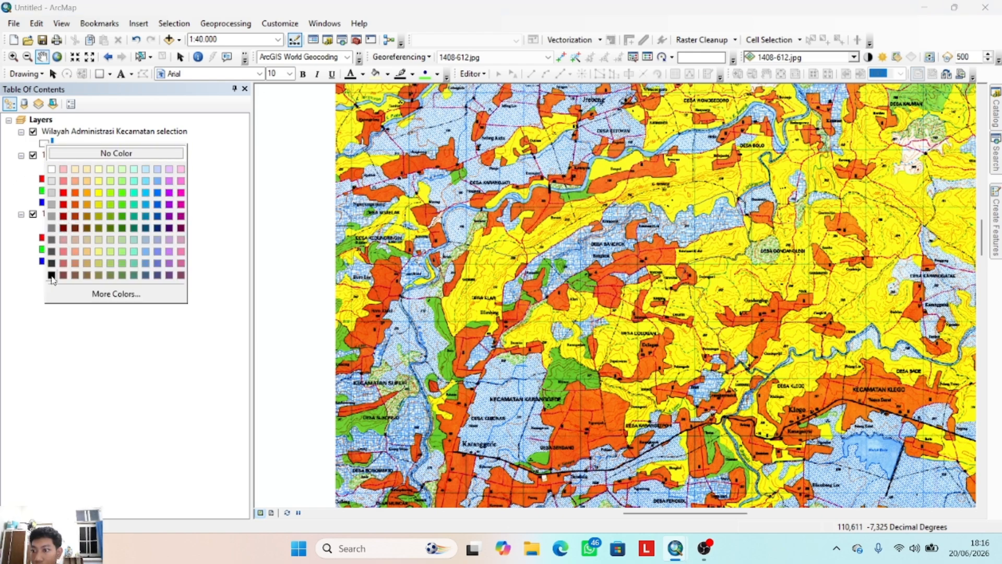
left_click(51, 275)
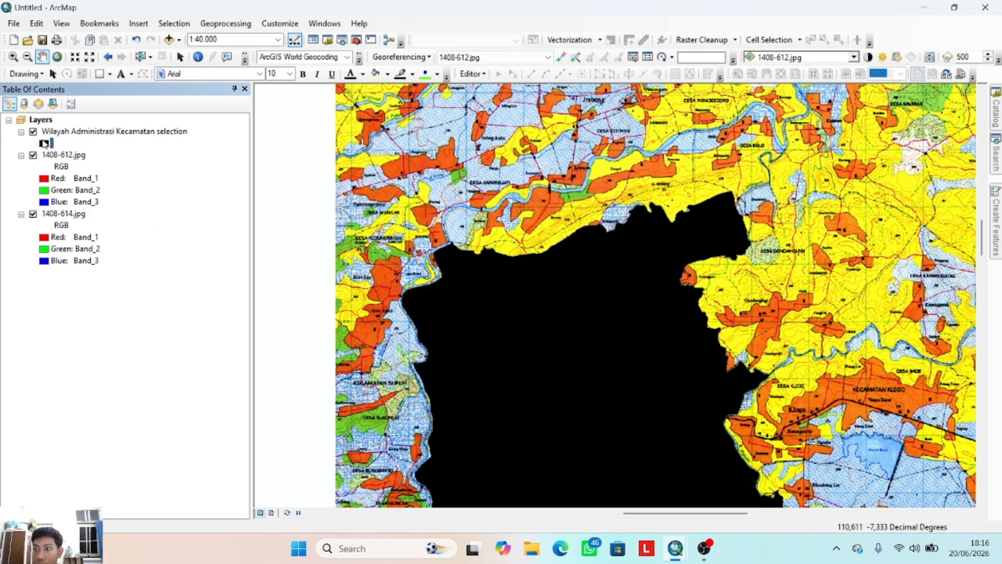
right_click(45, 144)
left_click(90, 152)
left_click_drag(704, 355, 654, 307)
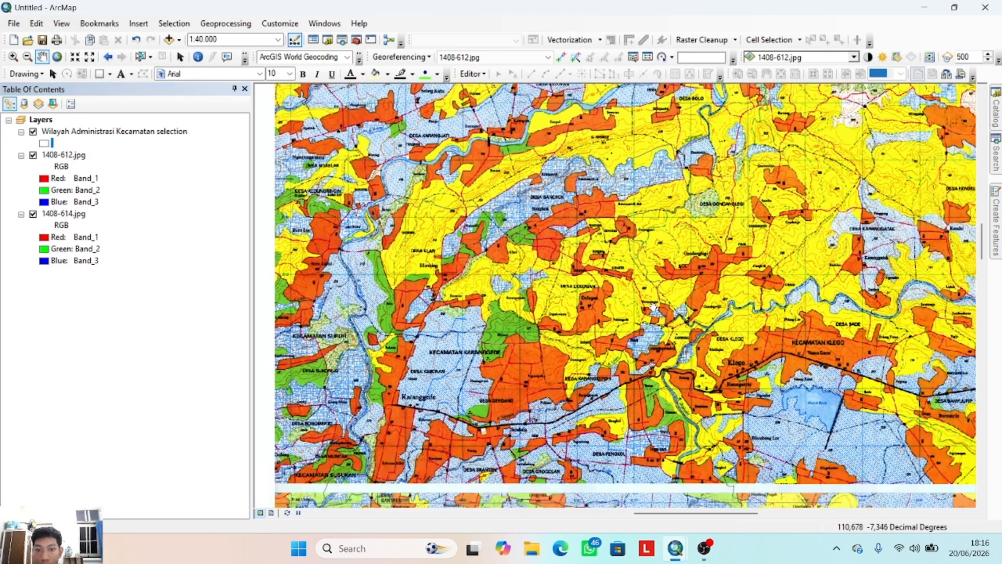
scroll(652, 307, "down", 2)
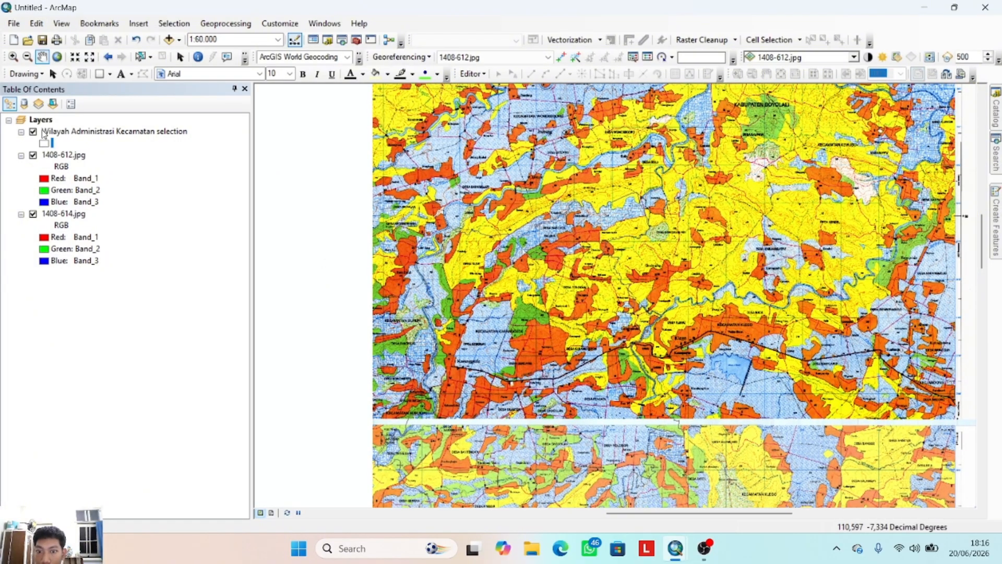
left_click(33, 133)
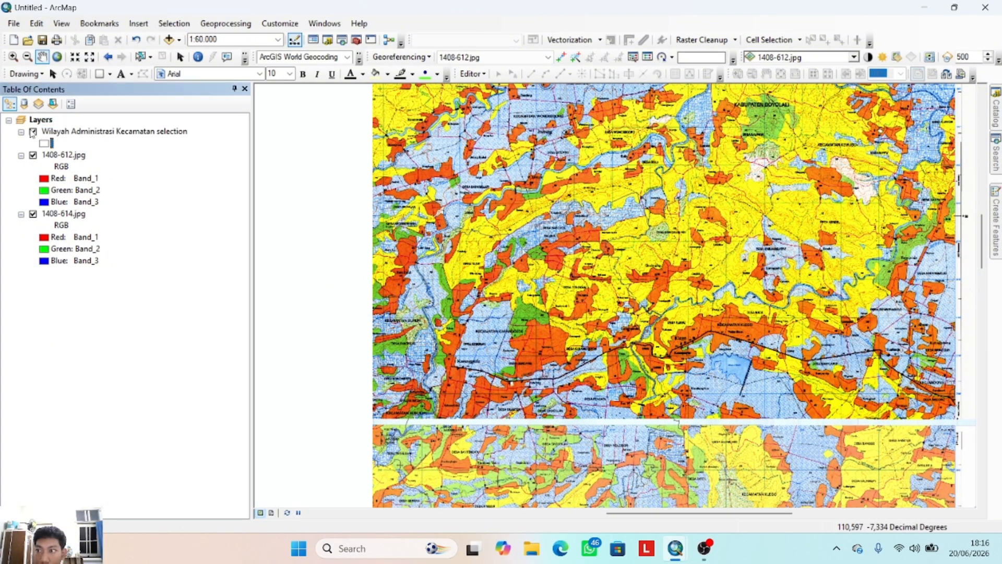
left_click(32, 132)
left_click(32, 132)
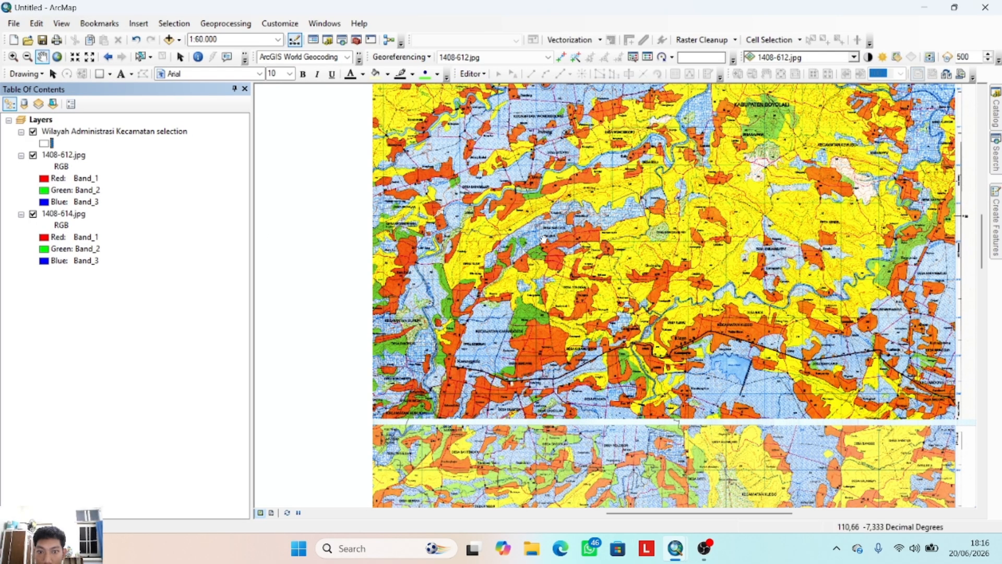
scroll(544, 239, "down", 4)
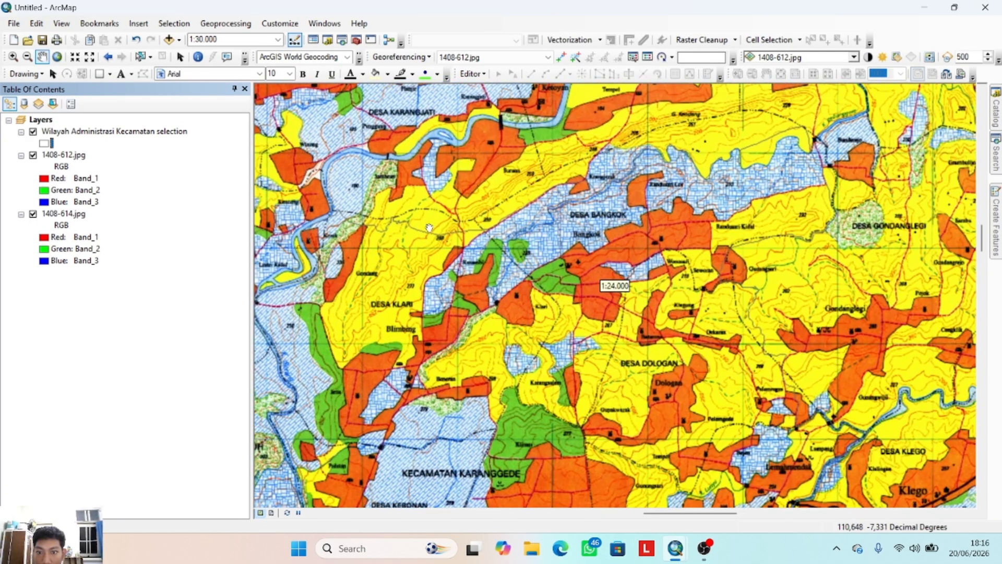
scroll(462, 246, "down", 3)
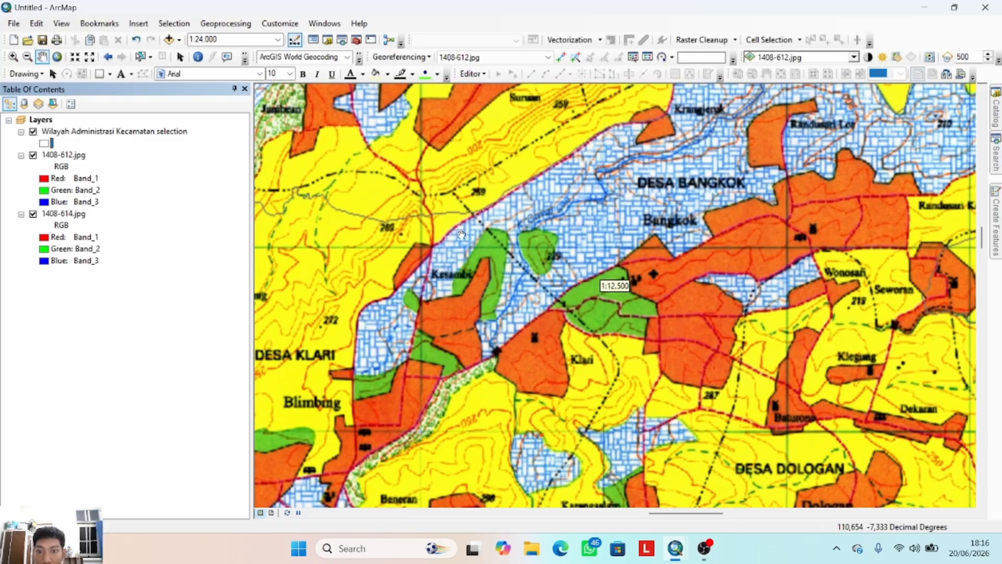
scroll(457, 235, "up", 2)
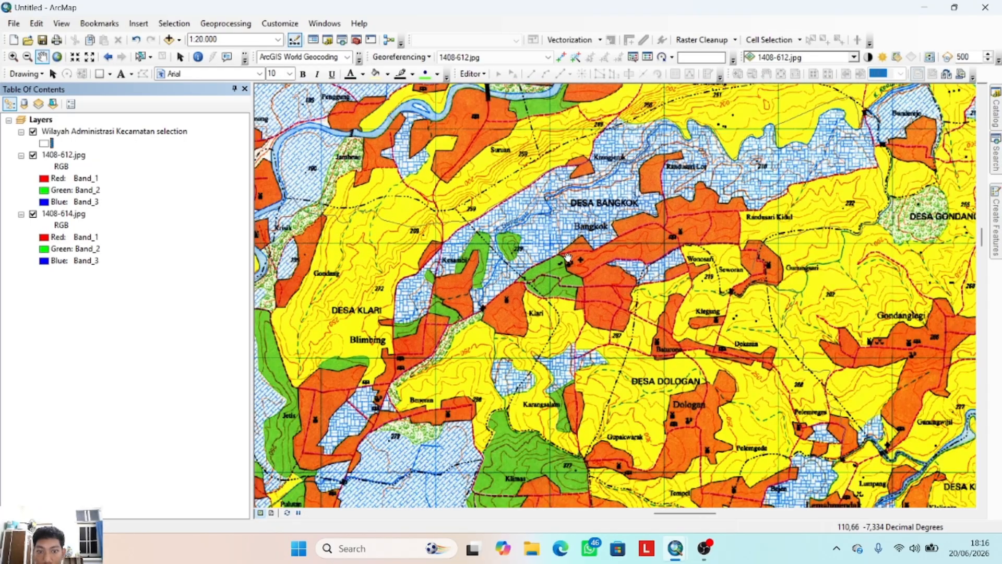
scroll(578, 275, "up", 1)
left_click_drag(554, 342, 605, 288)
scroll(604, 288, "up", 1)
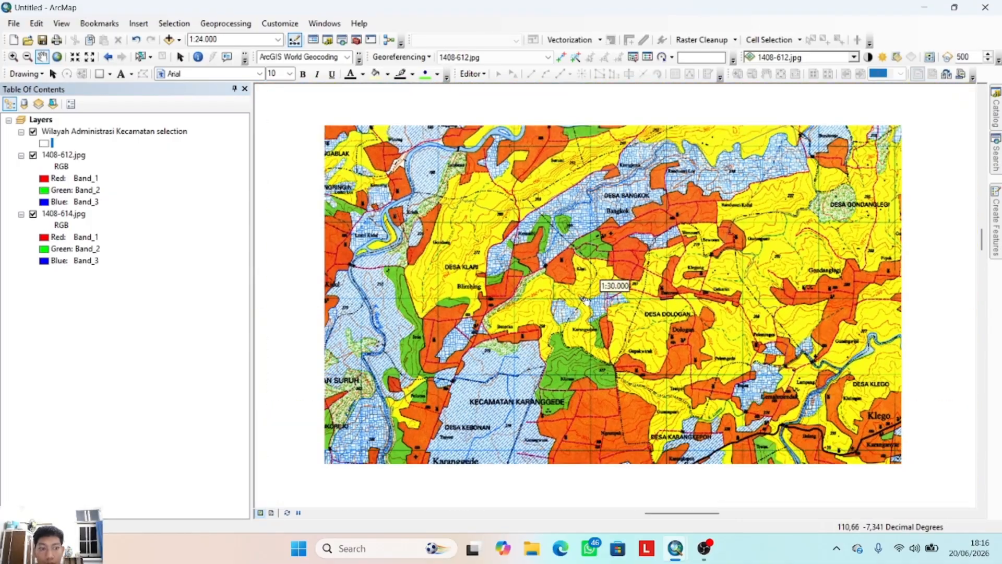
scroll(611, 294, "up", 3)
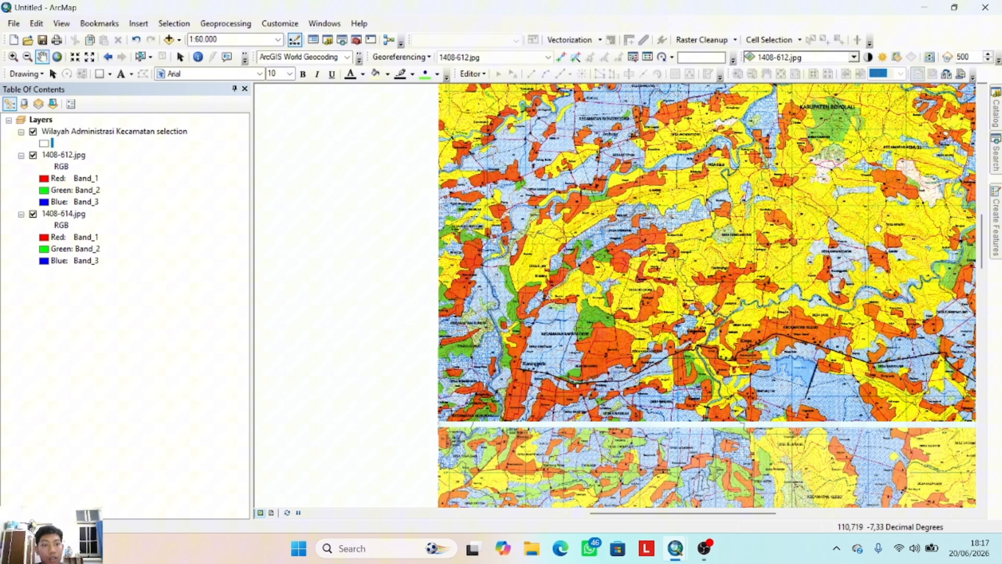
left_click_drag(796, 292, 628, 324)
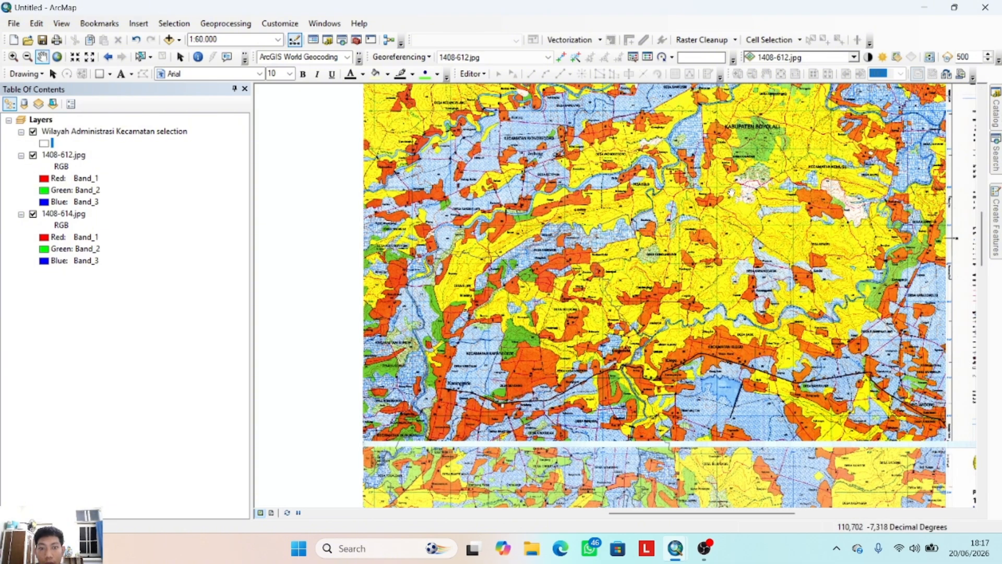
left_click(995, 123)
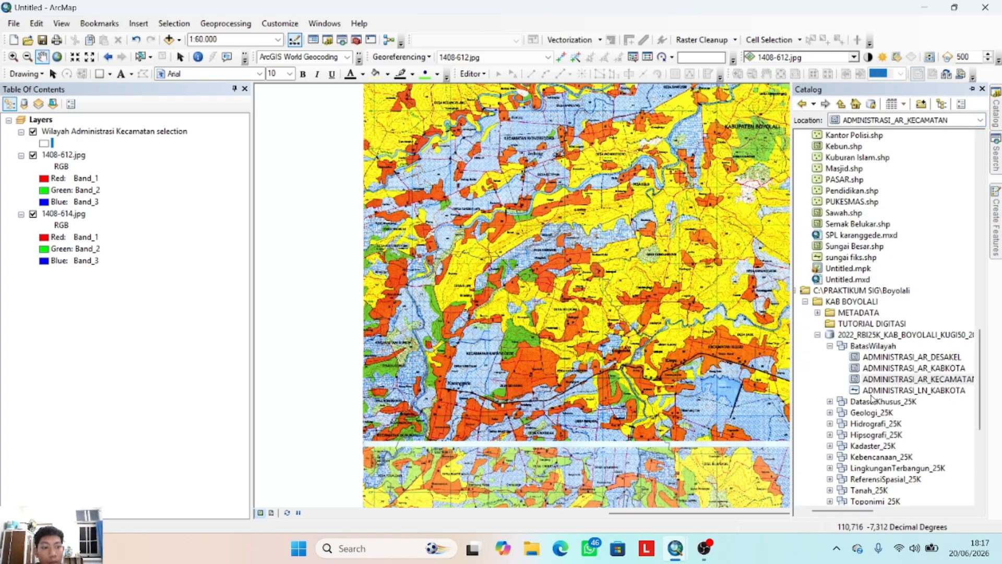
- In the Catalog, skip KAB BOYOLALI and bring up the TUTORIAL DIGITASI folder's context menu
scroll(882, 366, "down", 7)
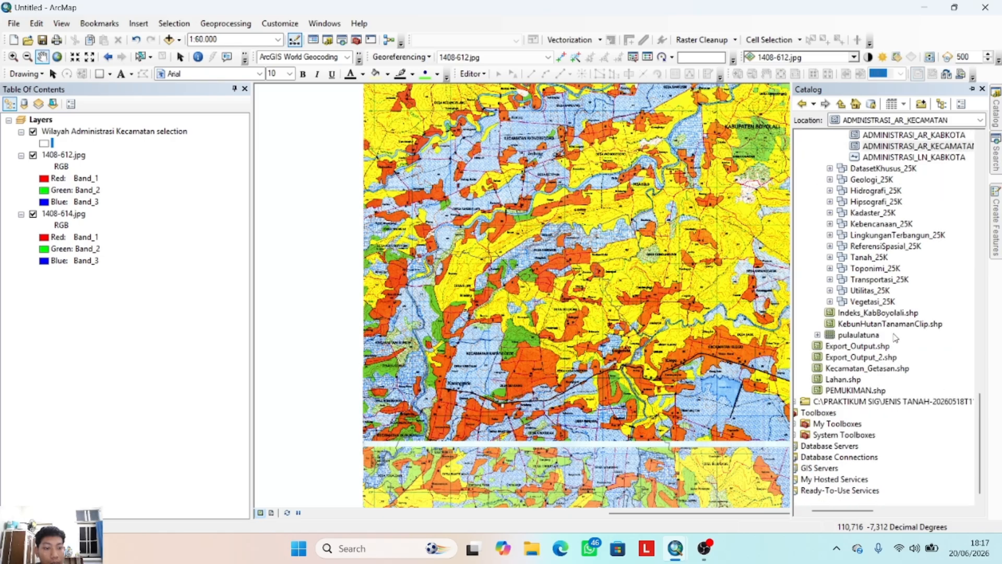
scroll(886, 356, "up", 5)
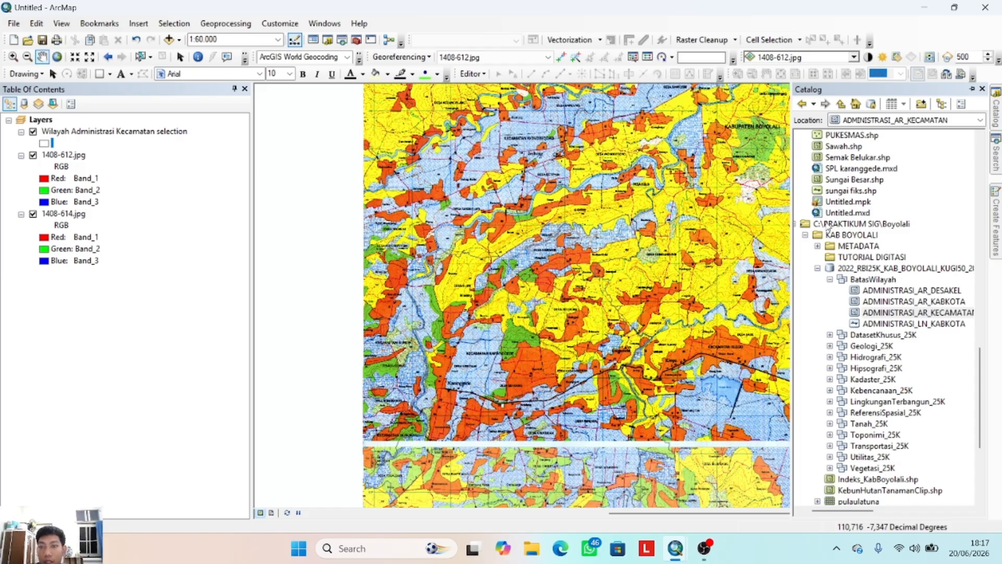
right_click(878, 238)
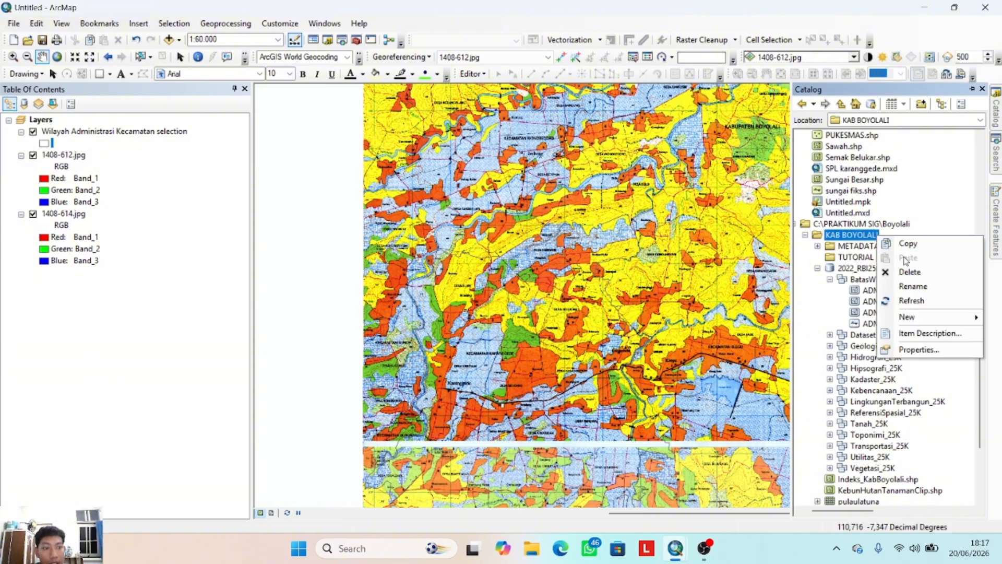
mouse_move(920, 319)
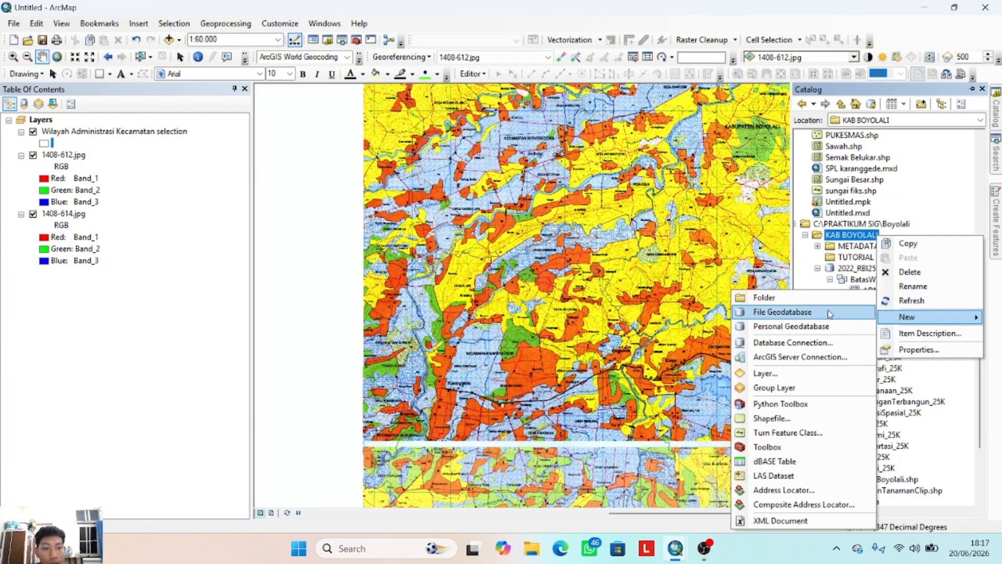
left_click(806, 255)
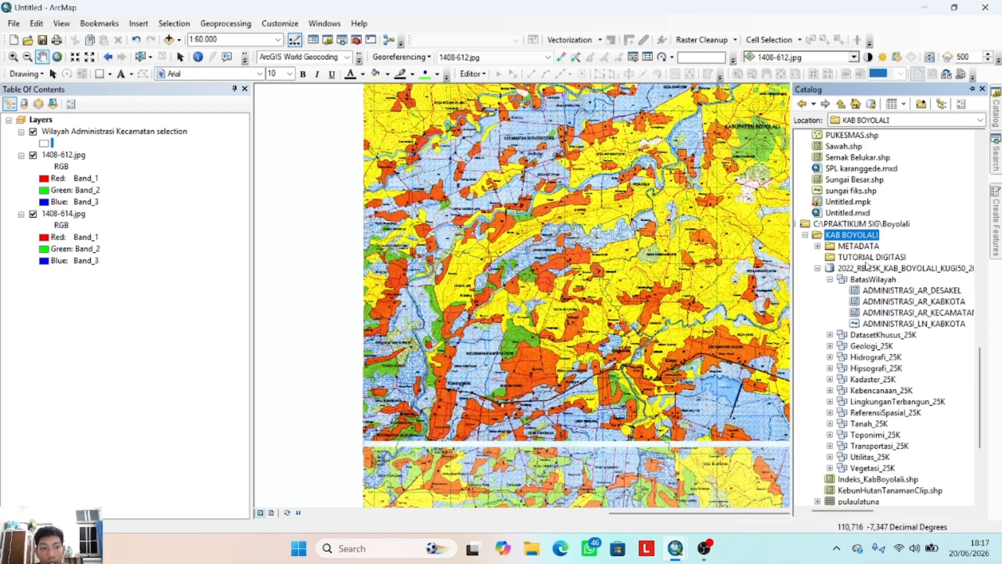
right_click(868, 260)
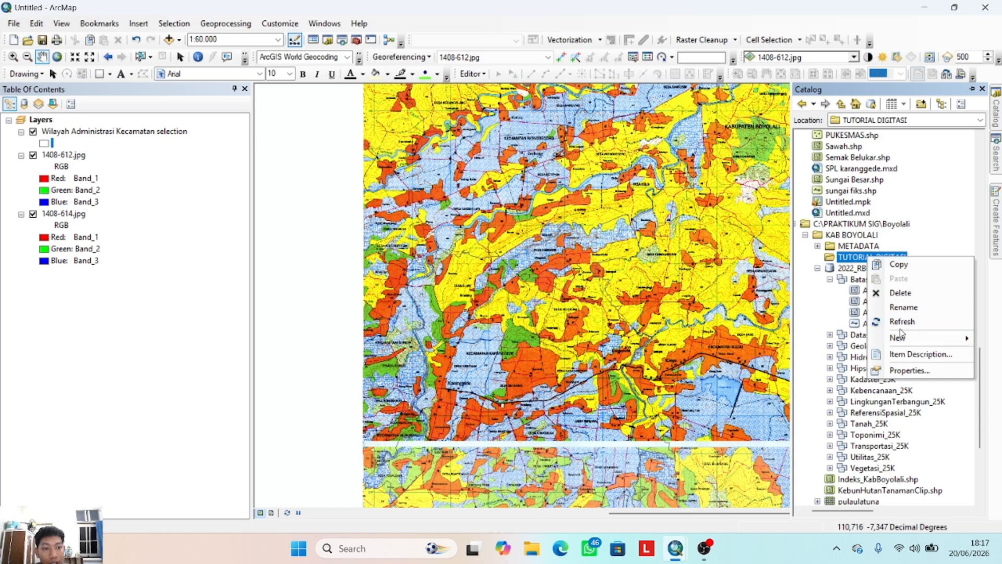
- Start a new shapefile named 'batas kecamatan' with Polyline feature type
mouse_move(898, 337)
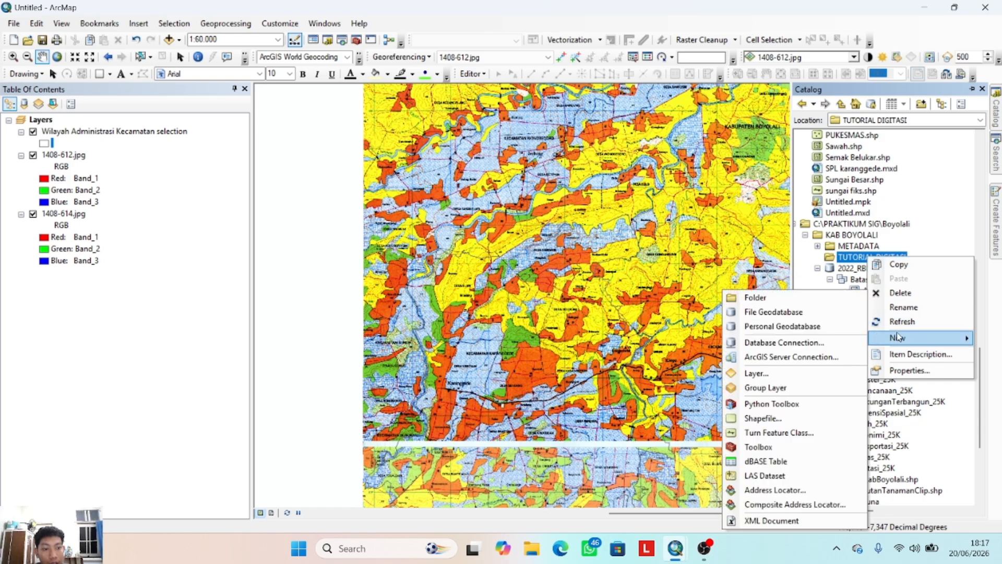
left_click(777, 419)
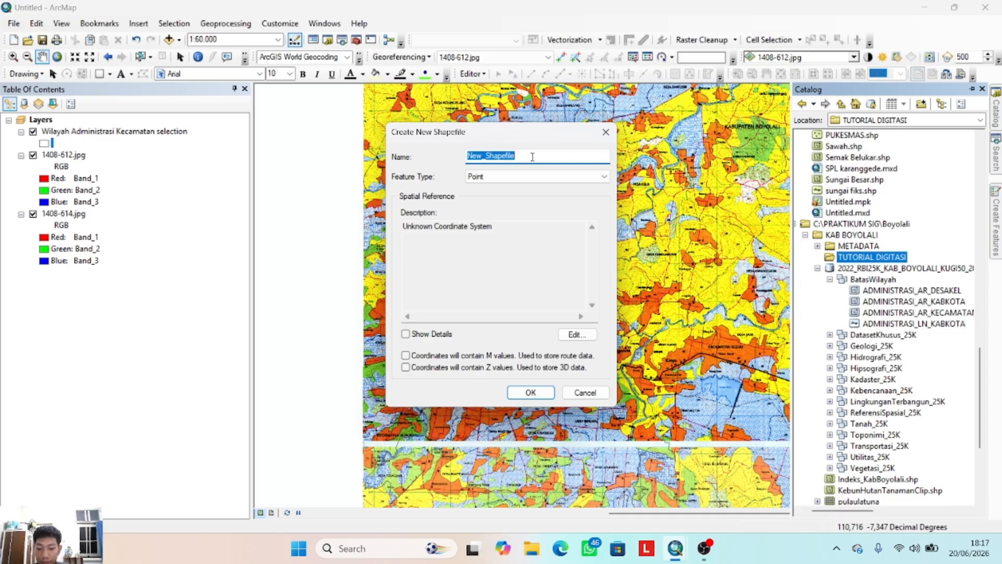
type("batas kecamatan")
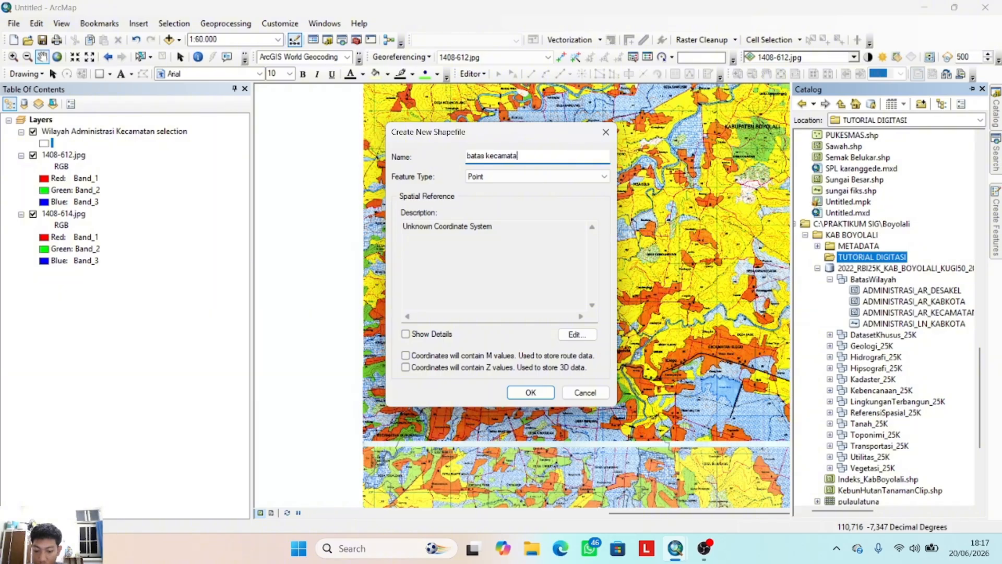
left_click(602, 178)
left_click(531, 188)
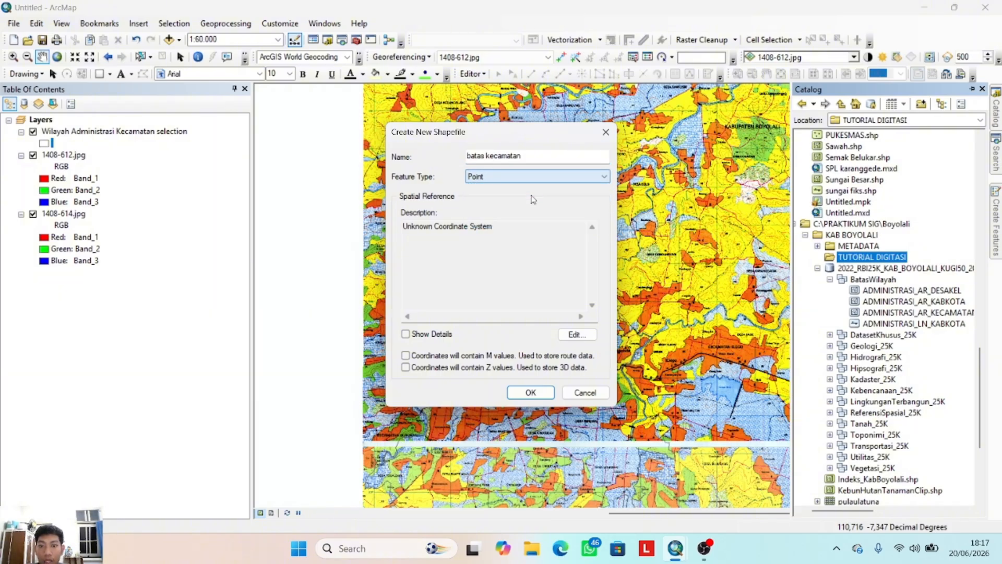
left_click(600, 177)
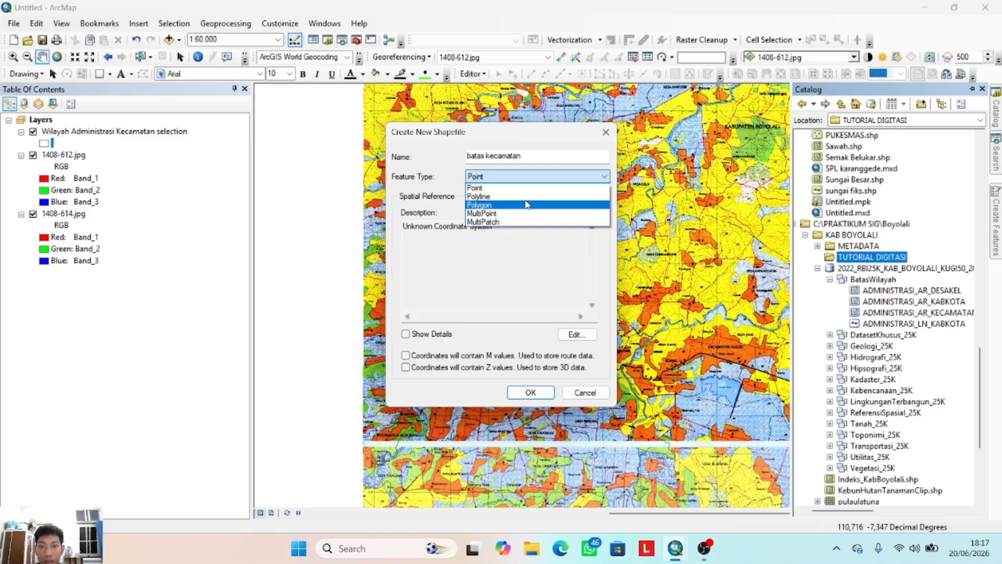
left_click(577, 187)
left_click(577, 177)
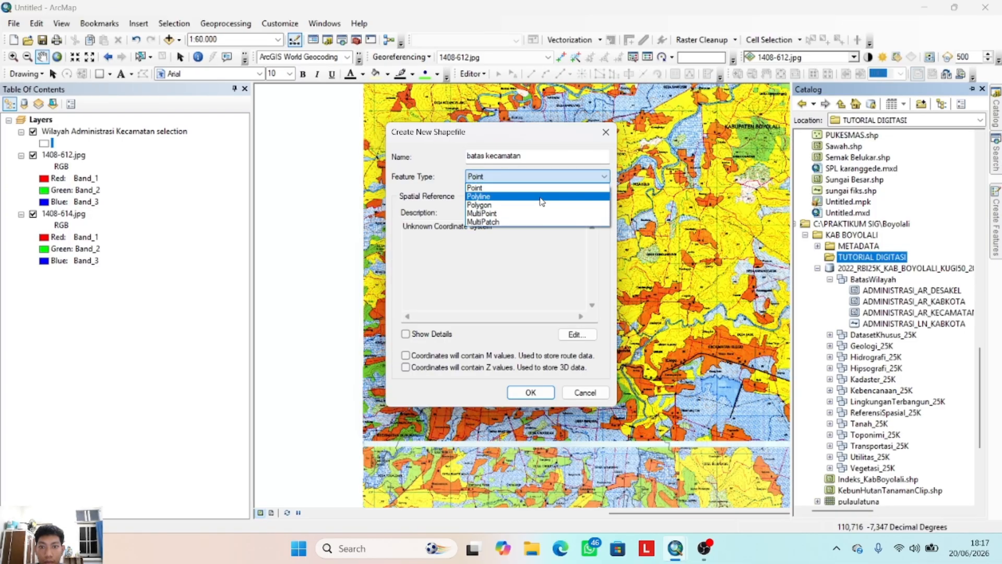
left_click(542, 197)
- Give it the WGS 1984 UTM Zone 49S coordinate system and create it
left_click(574, 335)
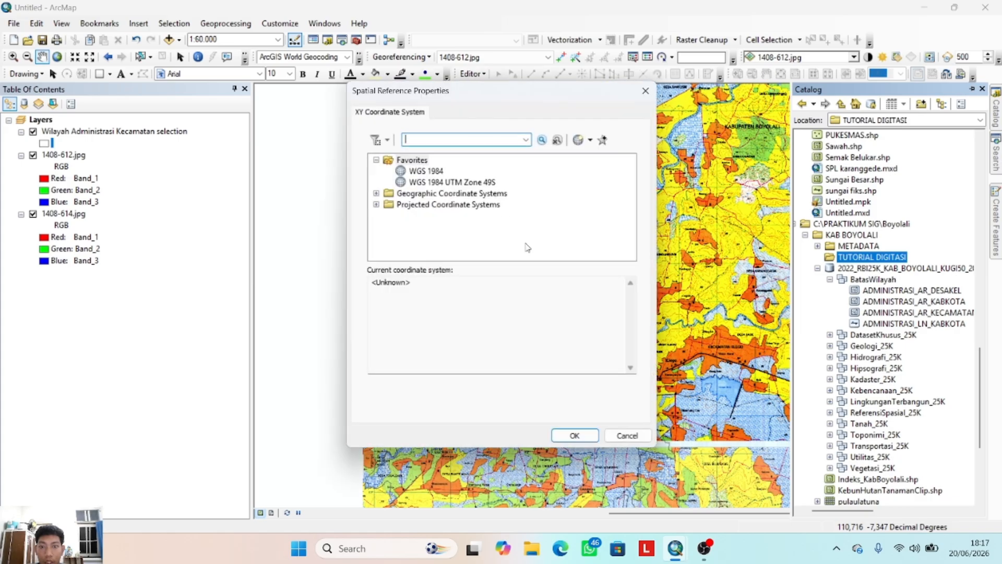
left_click(479, 183)
left_click(569, 436)
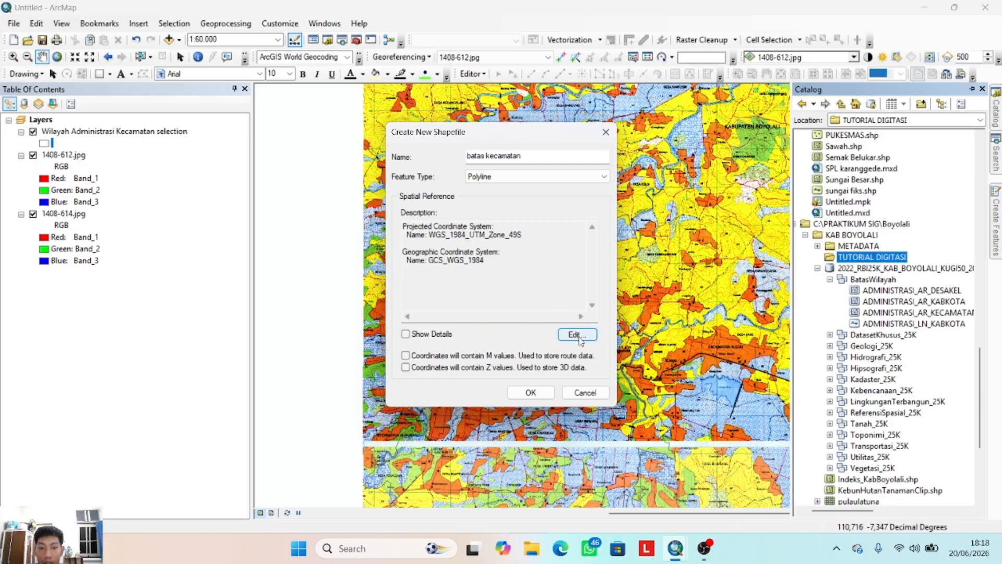
left_click(530, 392)
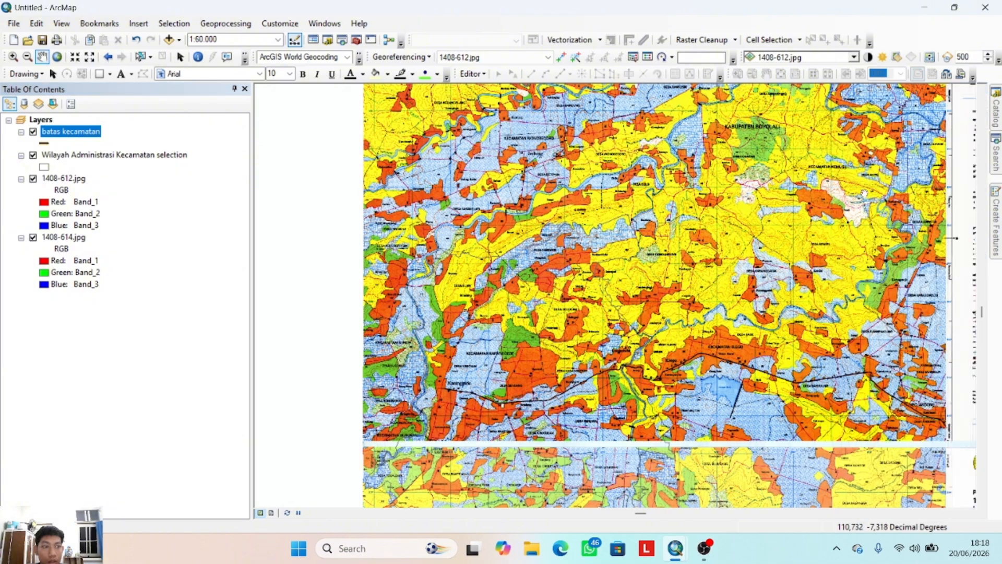
- Start editing batas kecamatan past the spatial reference warning and select its feature template
scroll(553, 240, "down", 2)
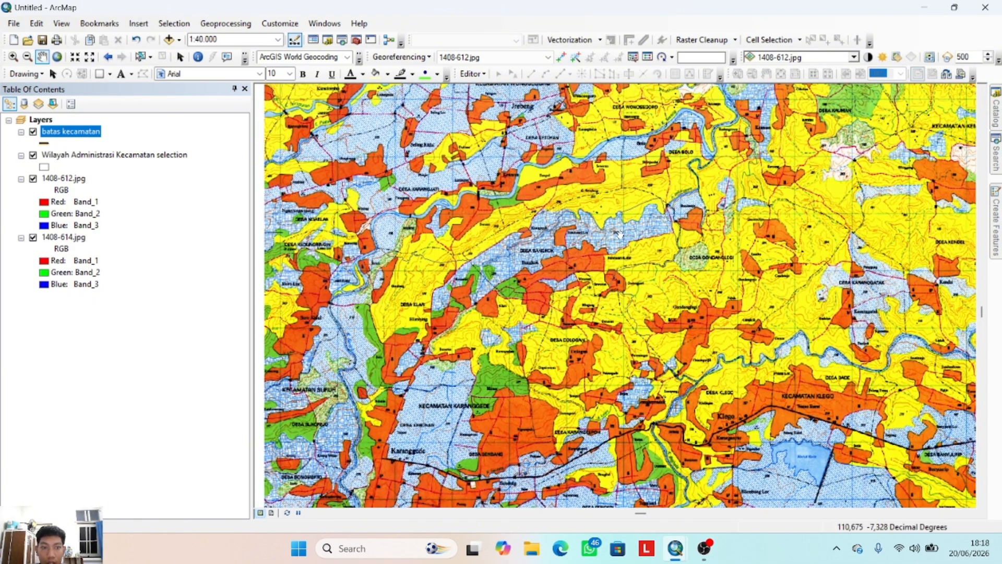
mouse_move(995, 239)
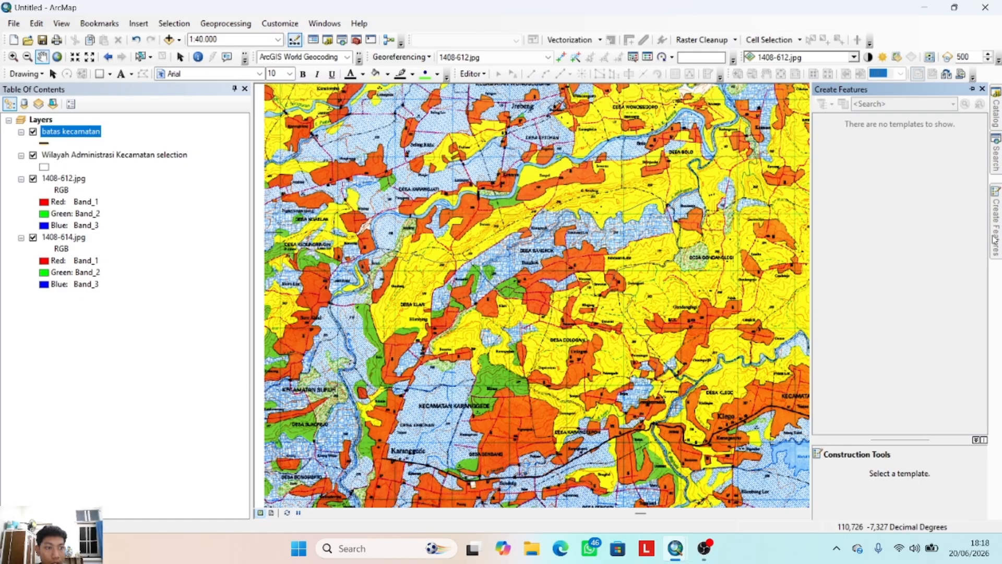
left_click(488, 74)
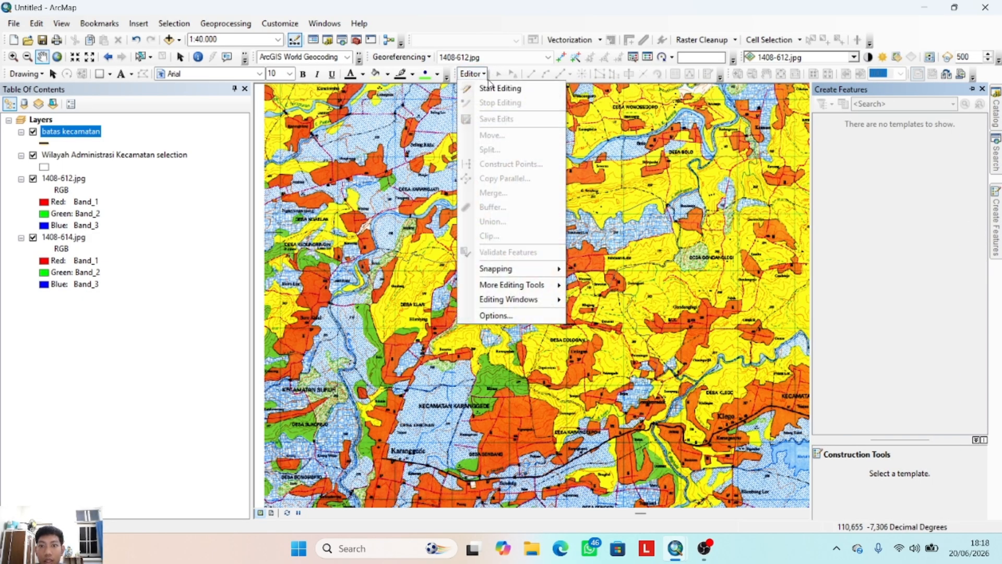
left_click(502, 85)
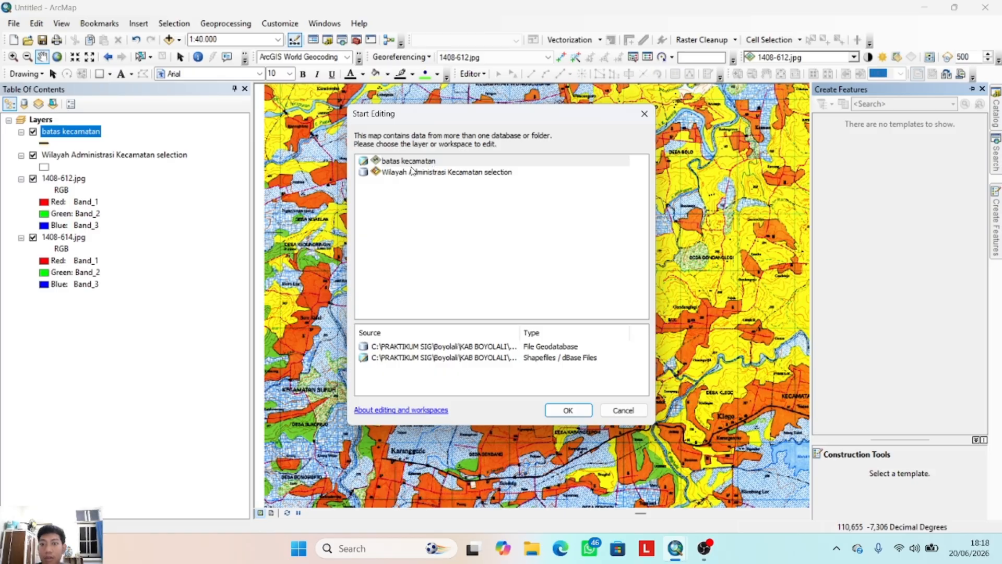
left_click(413, 161)
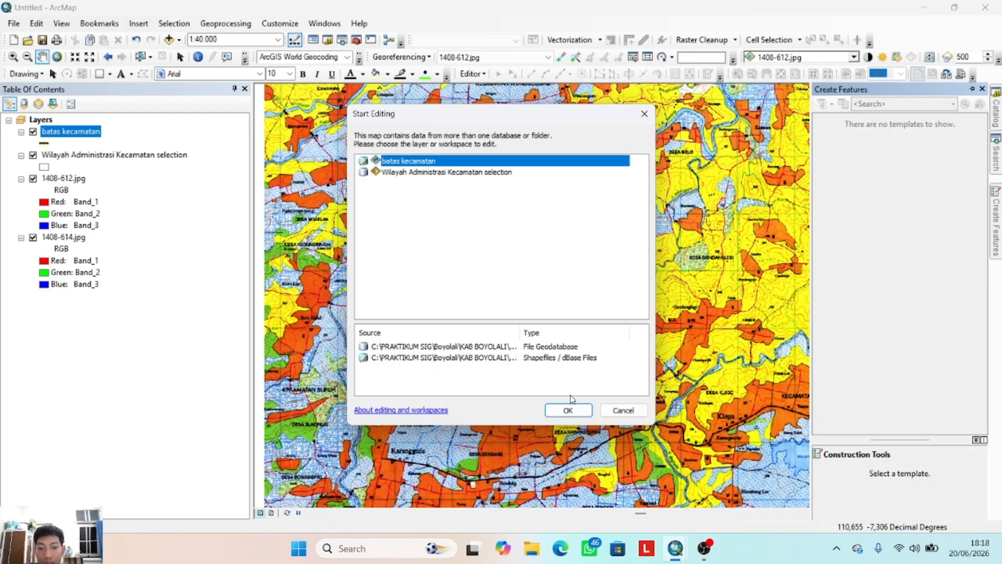
left_click(569, 409)
left_click(457, 179)
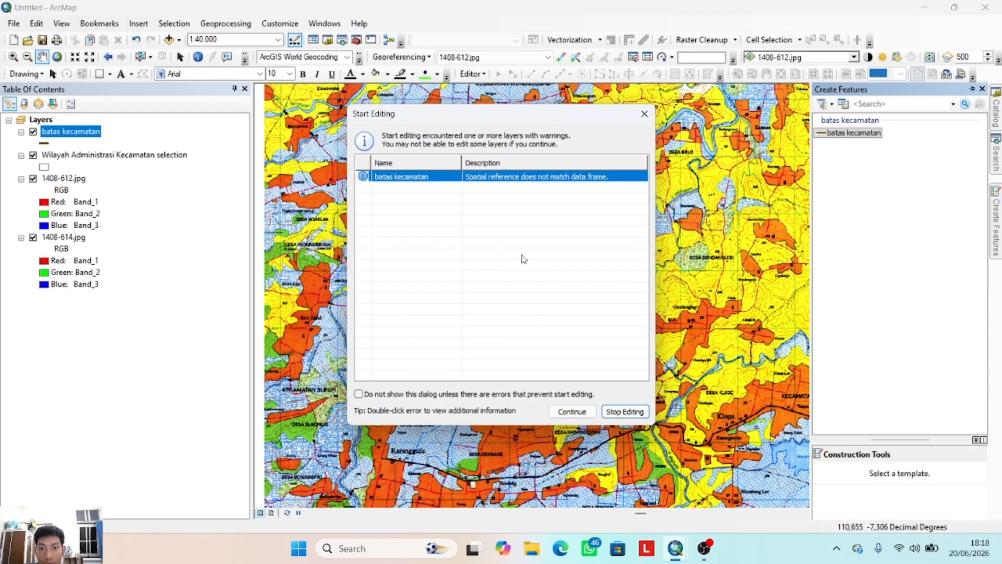
left_click(572, 411)
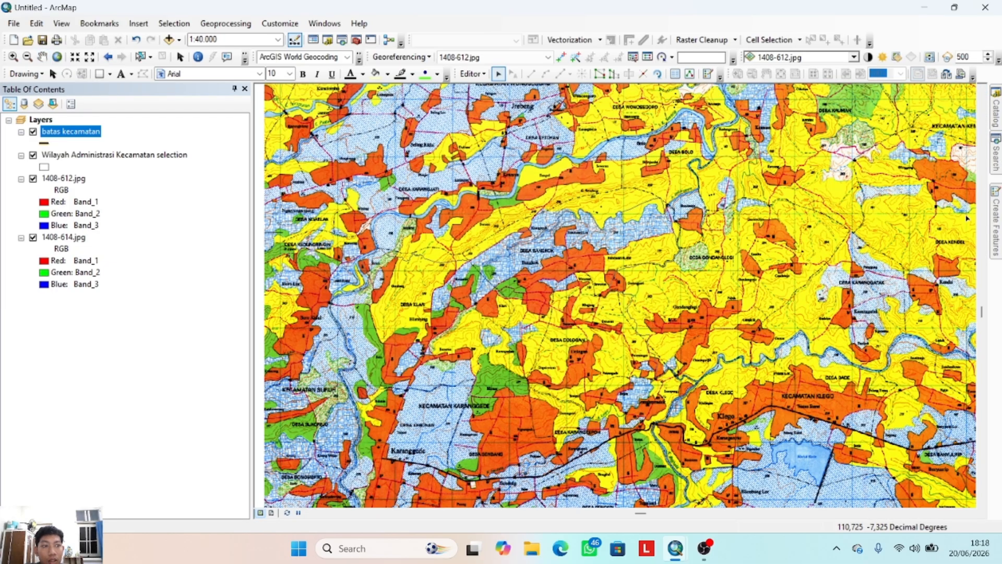
left_click(995, 236)
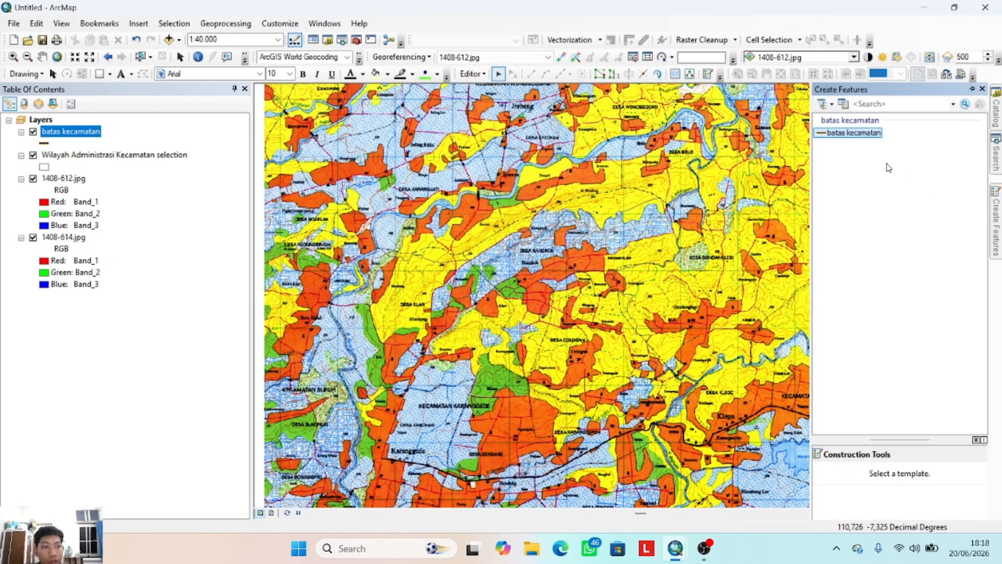
left_click(846, 133)
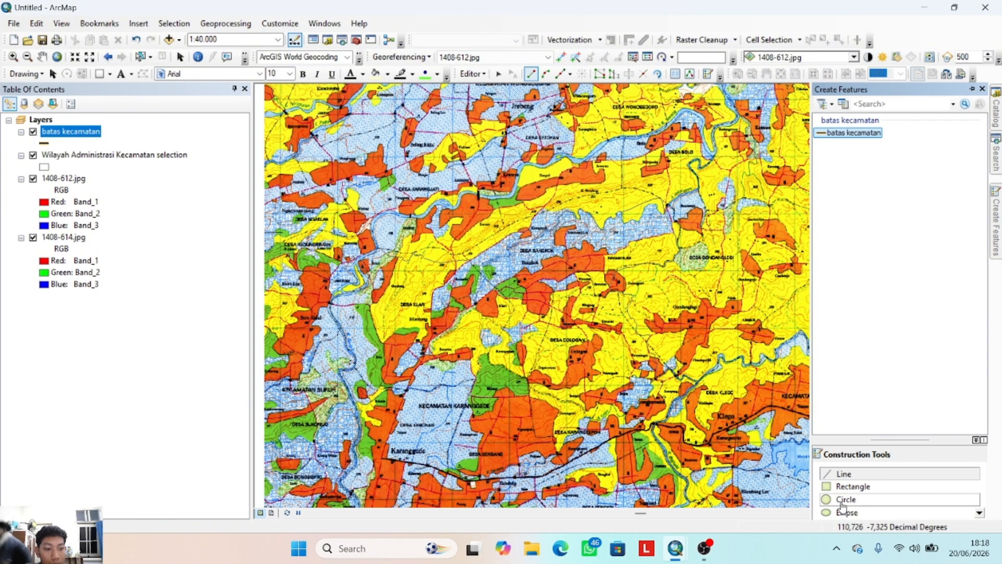
- Trace the dashed northern district boundary above Suruan east to west, finishing with F2
left_click(850, 476)
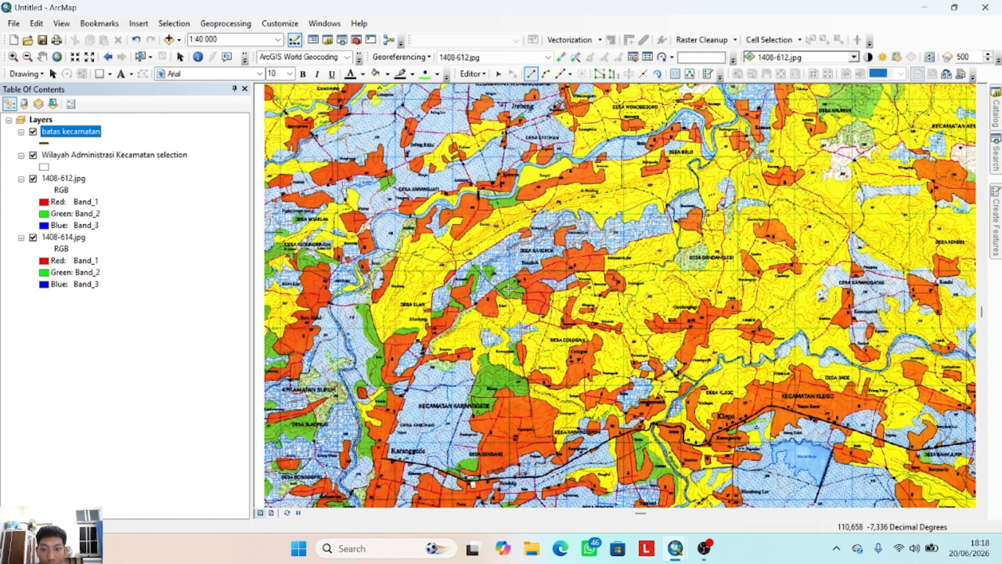
scroll(440, 270, "down", 3)
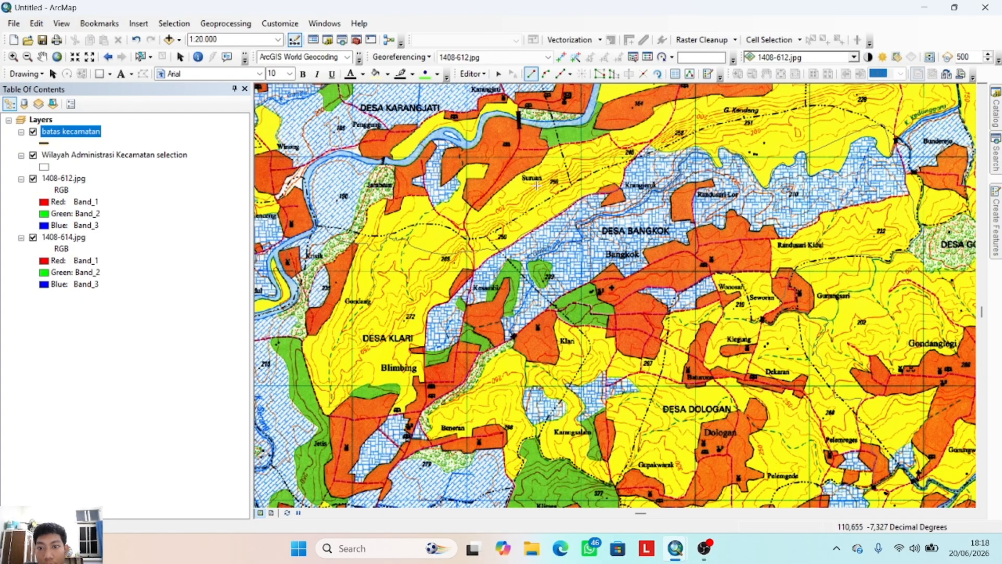
scroll(648, 141, "down", 1)
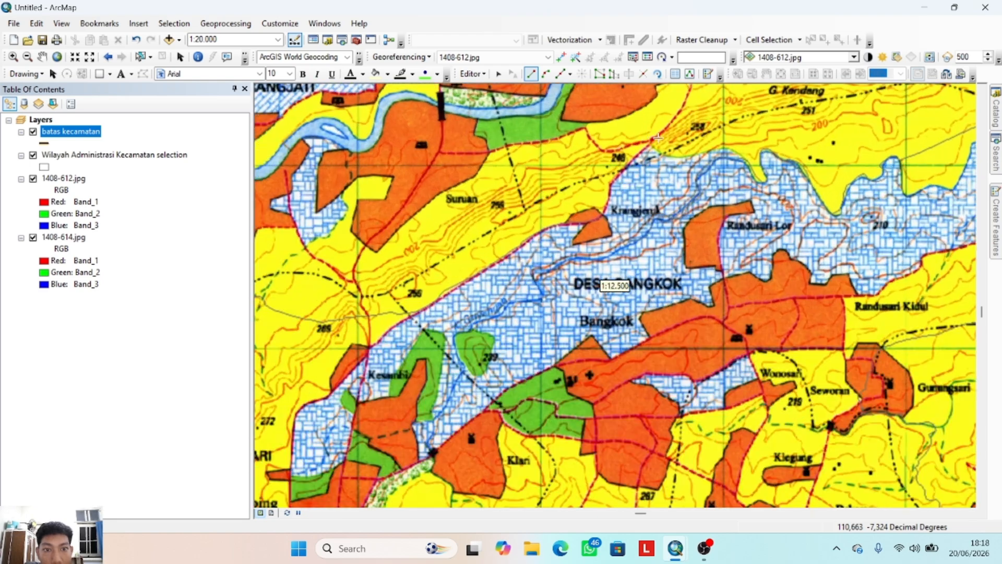
scroll(650, 141, "down", 1)
left_click(650, 141)
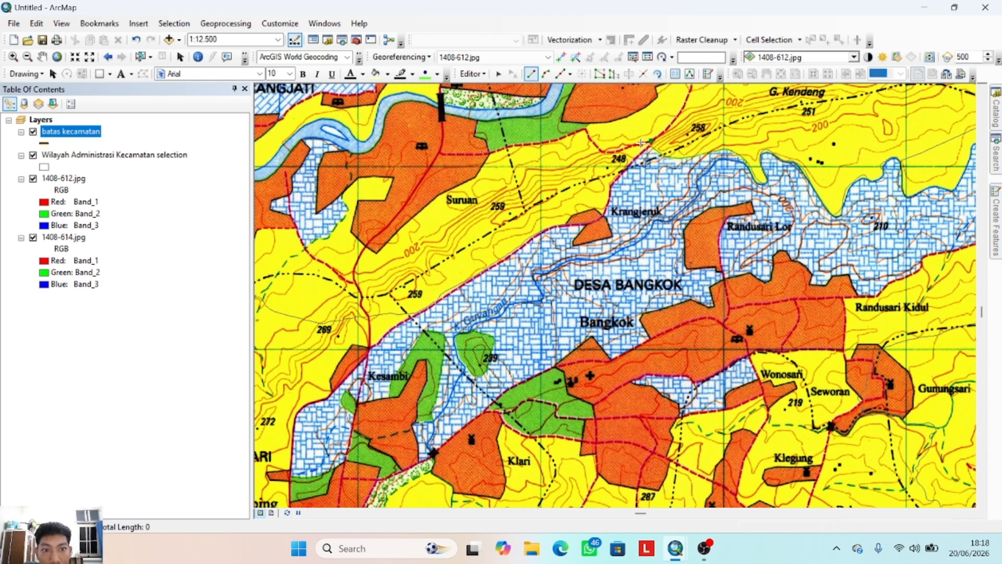
left_click(641, 144)
left_click(621, 149)
left_click(599, 148)
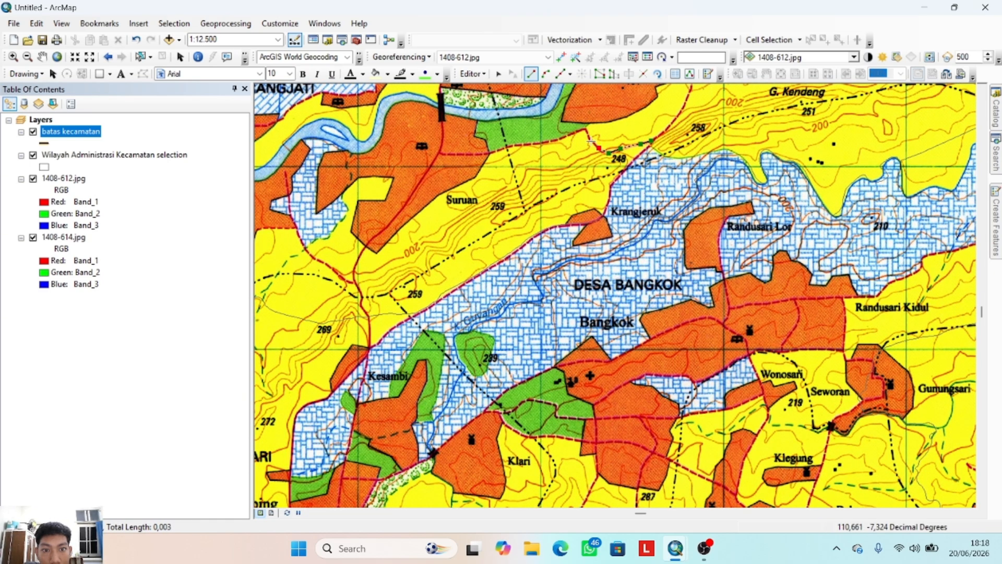
left_click(589, 140)
left_click(588, 130)
left_click(578, 131)
left_click(566, 137)
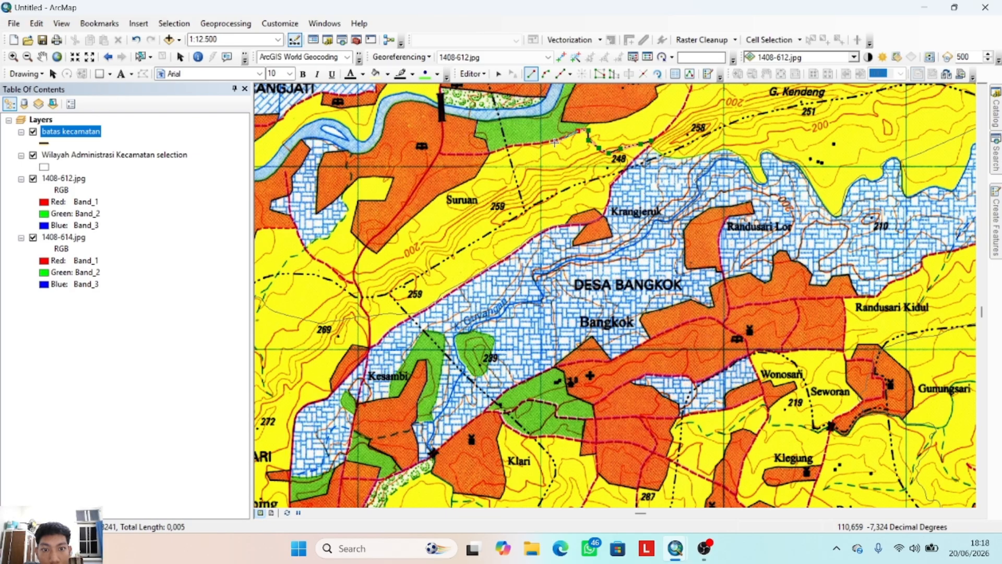
left_click(553, 142)
left_click(540, 144)
left_click(525, 144)
left_click(500, 149)
left_click(480, 154)
left_click(457, 155)
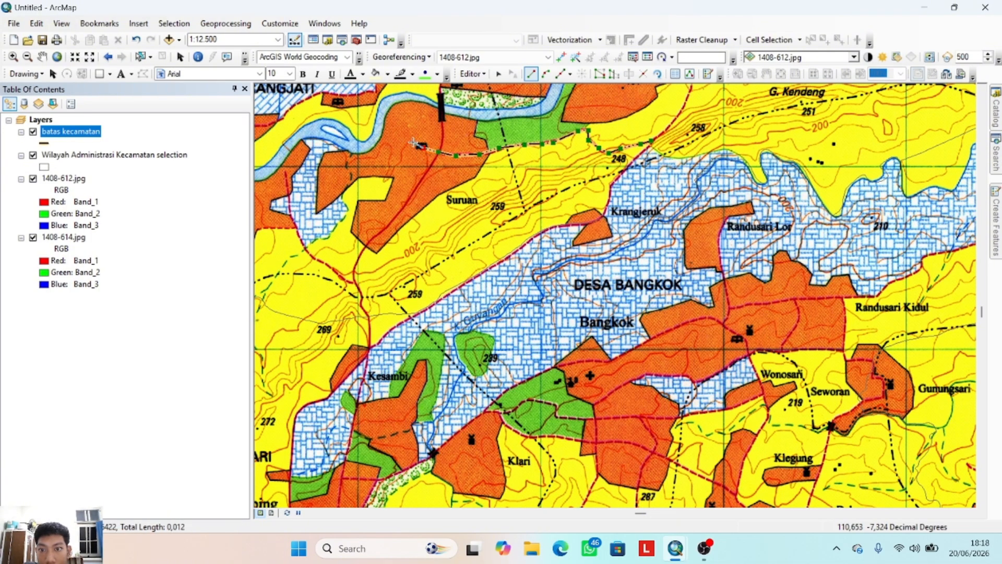
left_click(413, 143)
left_click(401, 157)
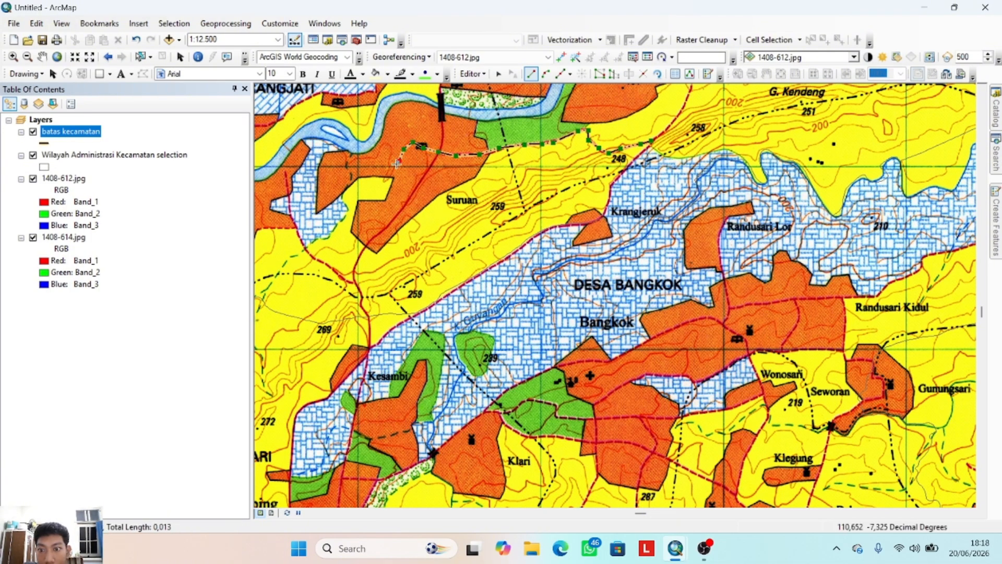
left_click(388, 177)
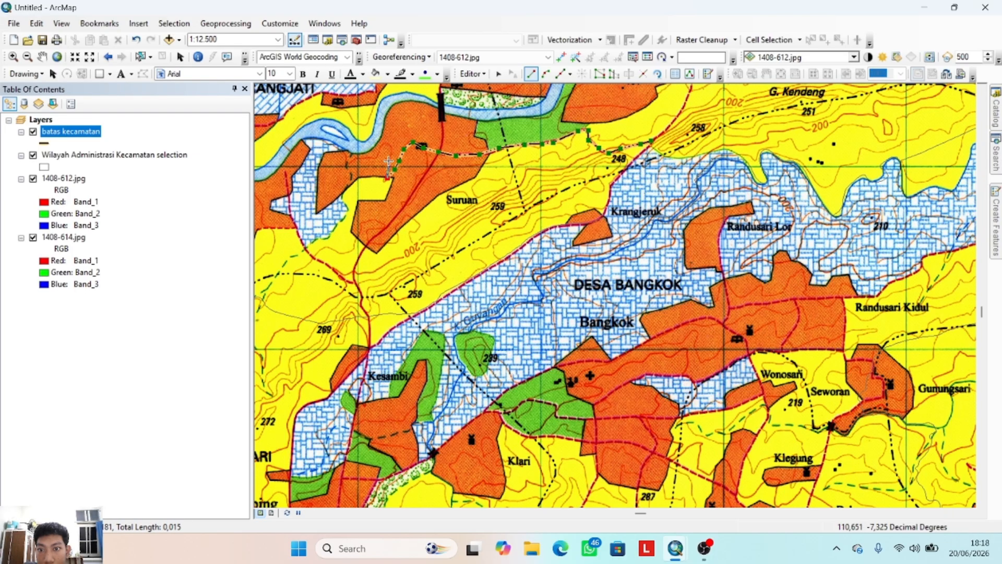
left_click(386, 144)
left_click(365, 159)
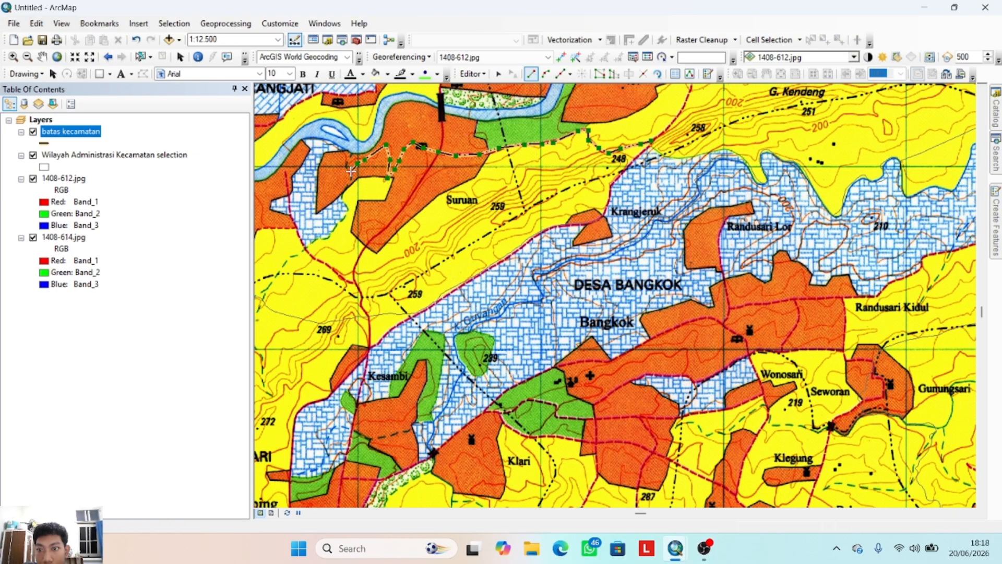
left_click(343, 179)
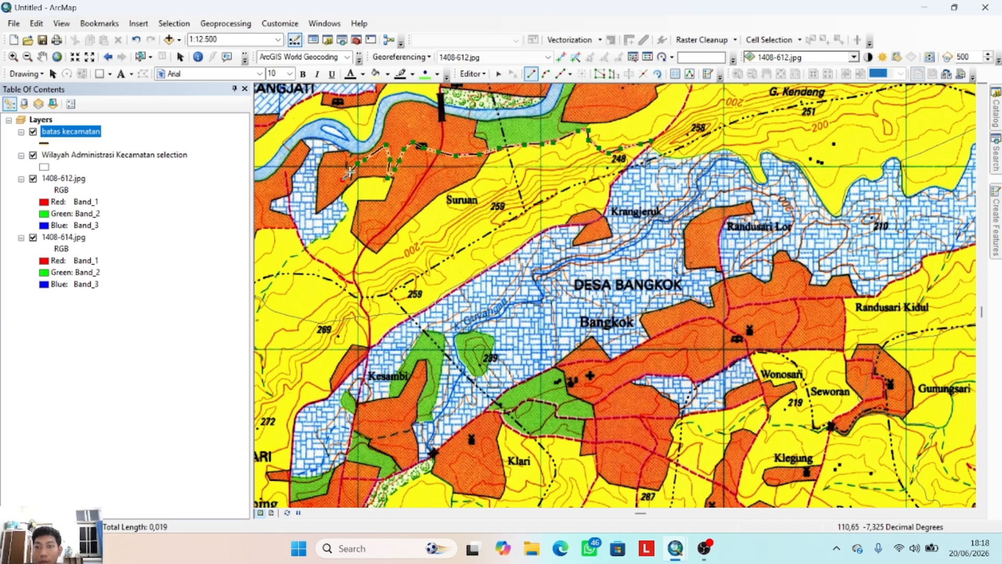
key("F2")
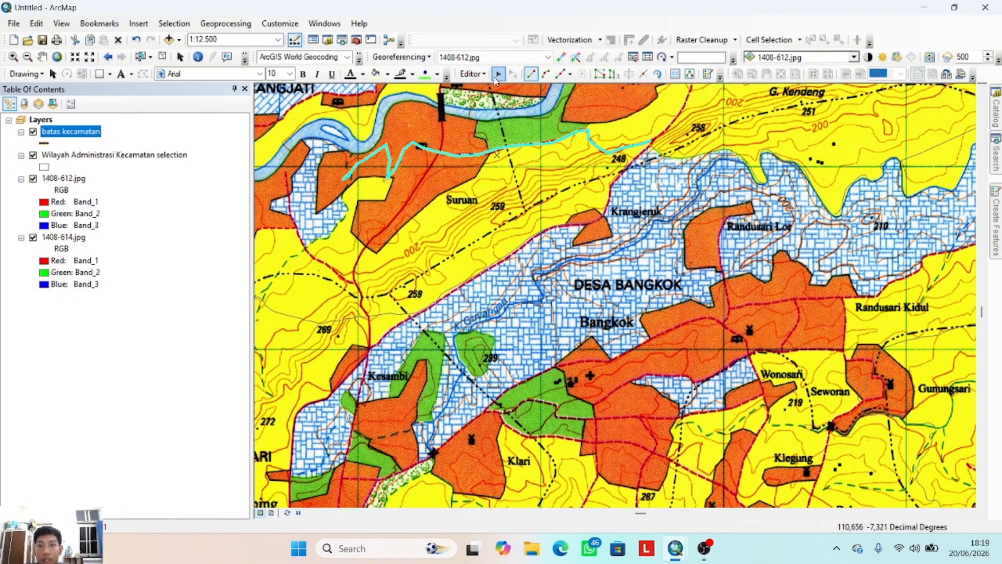
left_click(479, 73)
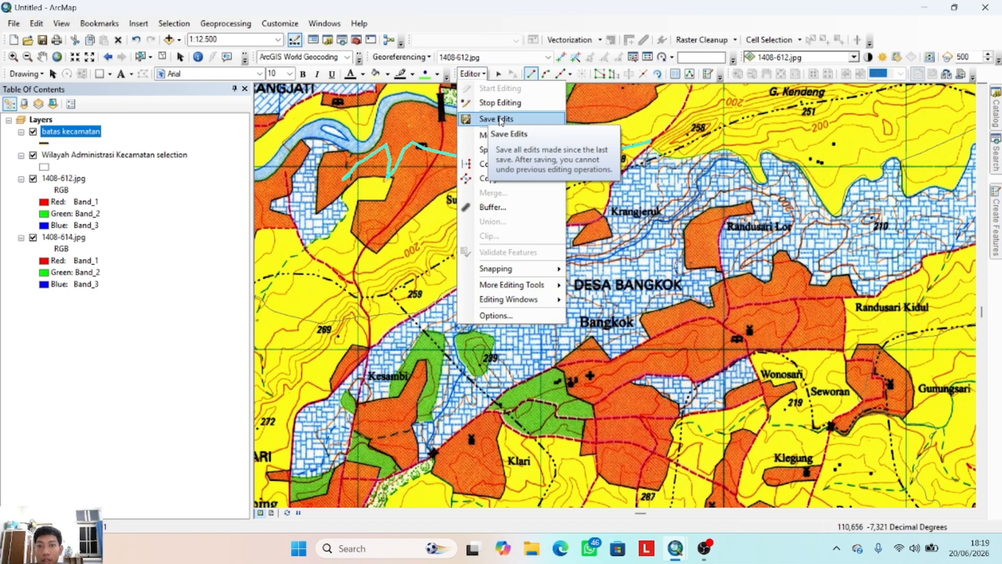
- Save the batas kecamatan edits, stop editing, and zoom out slightly
left_click(500, 120)
left_click(472, 74)
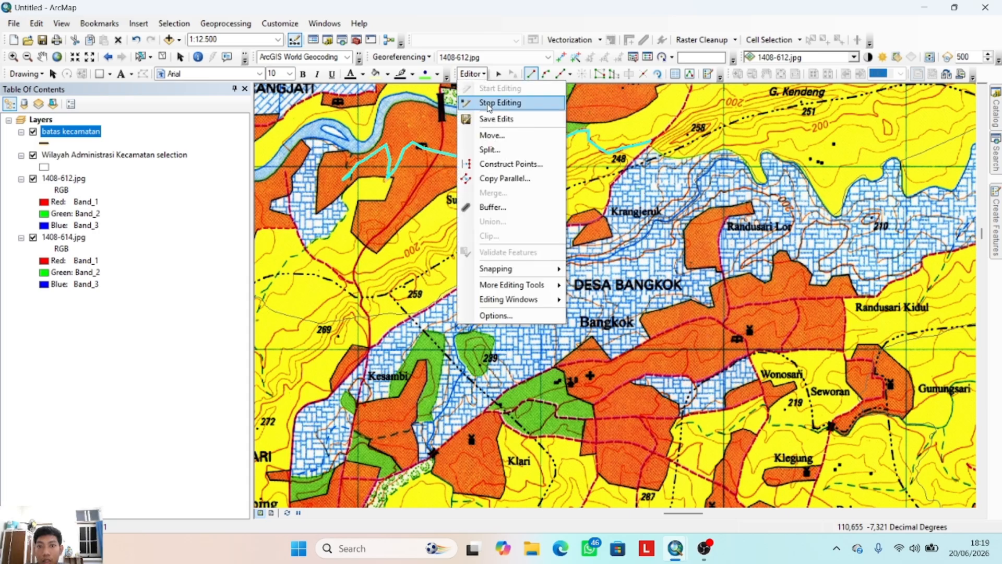
left_click(488, 104)
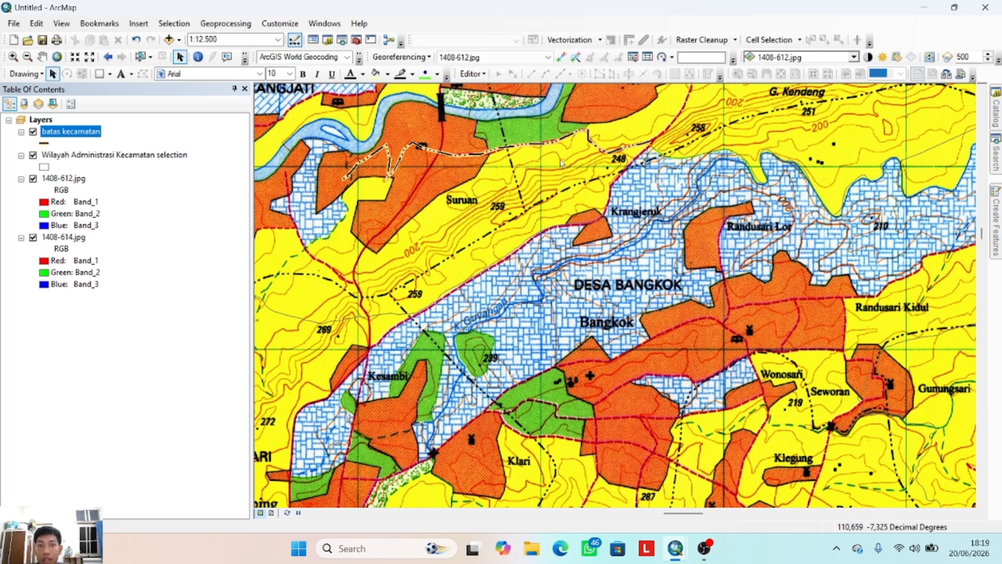
scroll(626, 209, "up", 1)
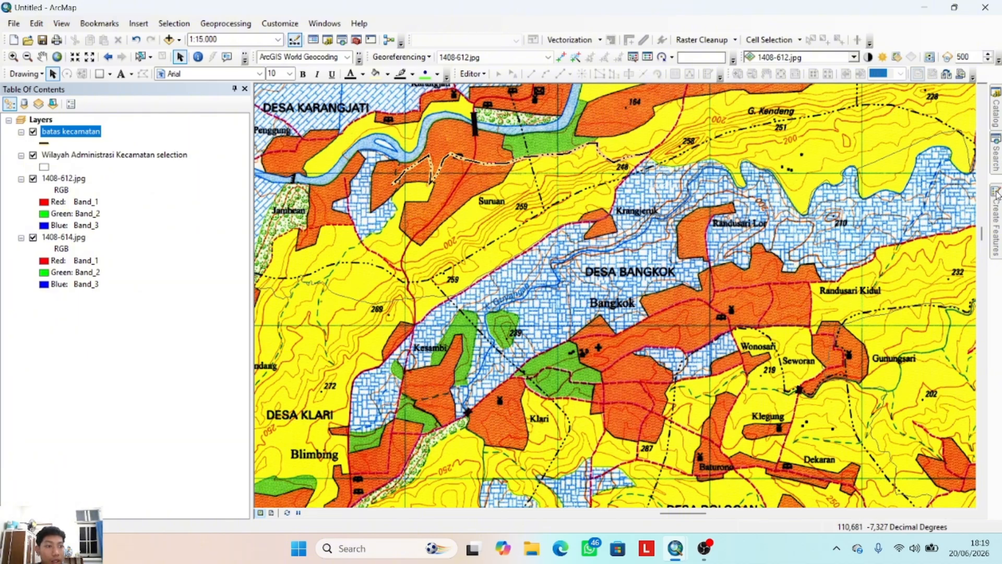
- From the Catalog, start a new shapefile in TUTORIAL DIGITASI named 'sungai'
left_click(997, 130)
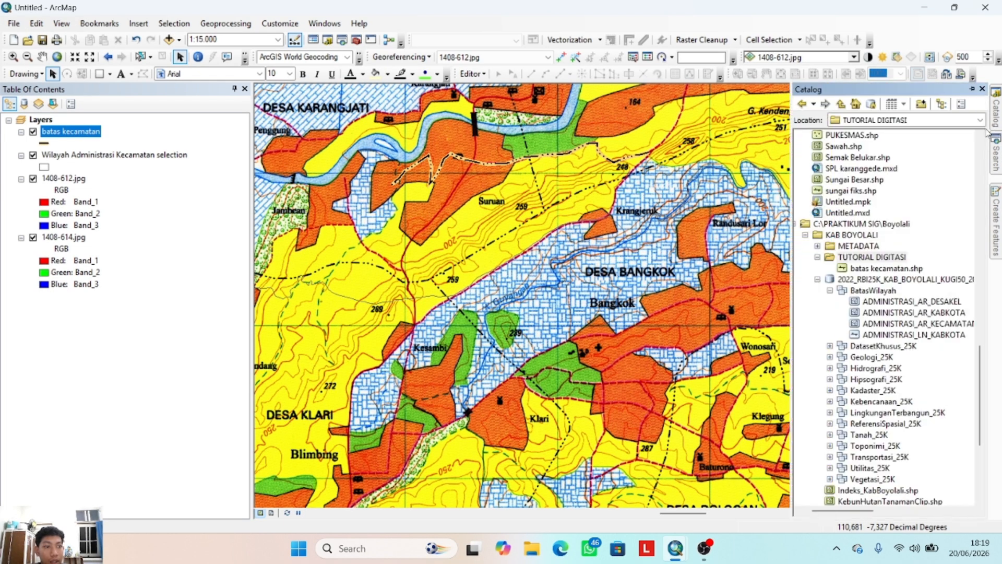
right_click(889, 259)
mouse_move(899, 336)
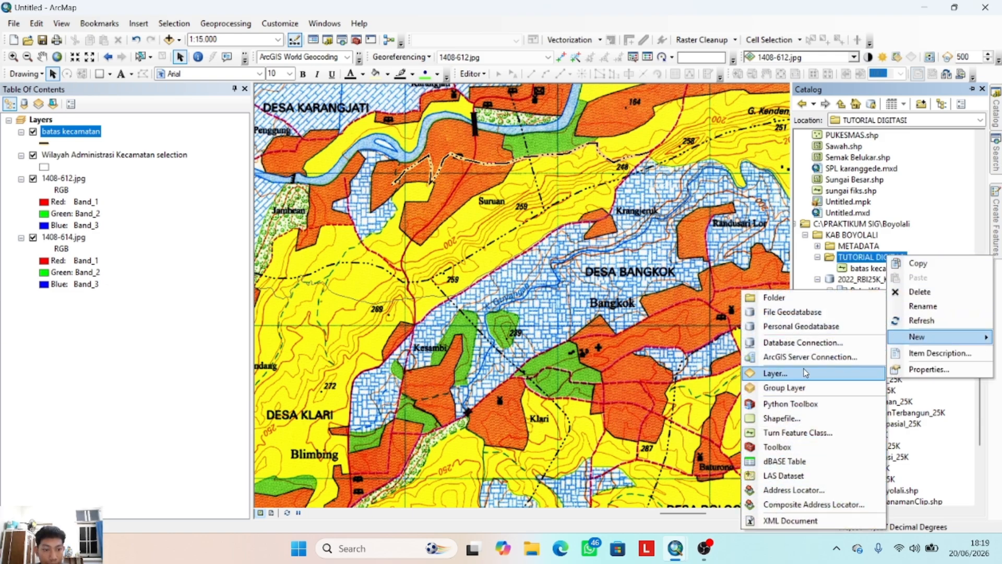
left_click(780, 420)
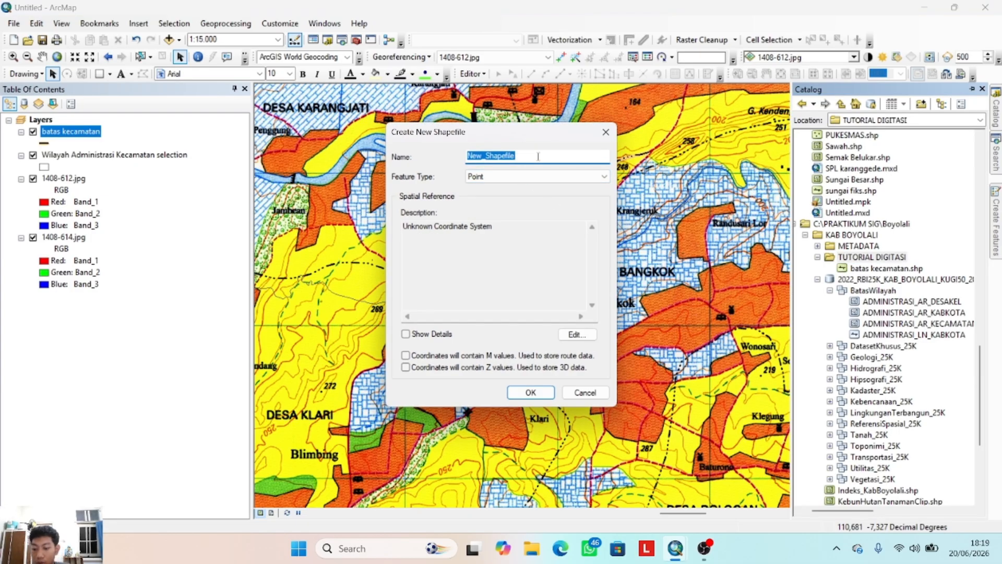
type("sungai")
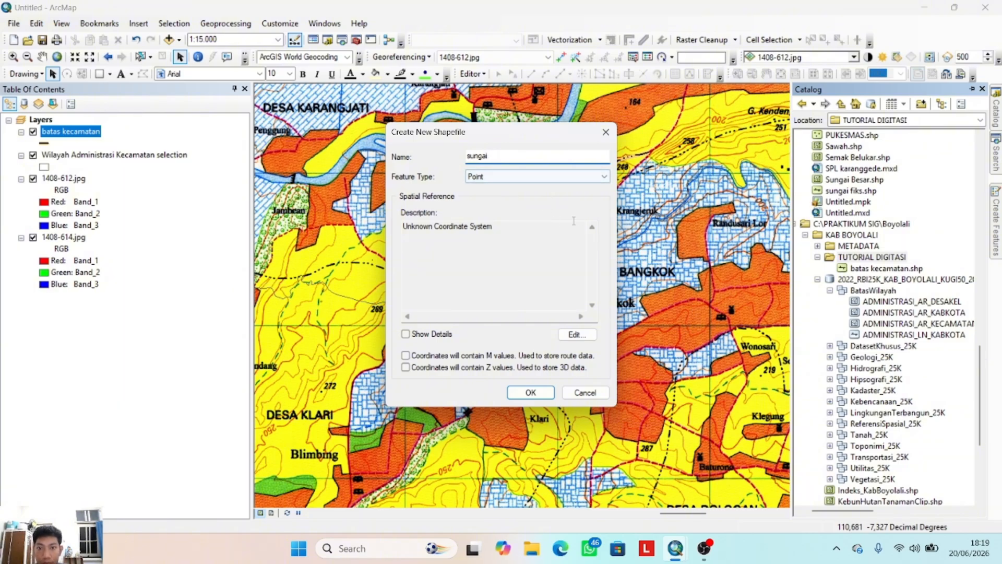
- Make it a Polyline in WGS 1984 UTM Zone 49S and create it
left_click(548, 177)
left_click(528, 197)
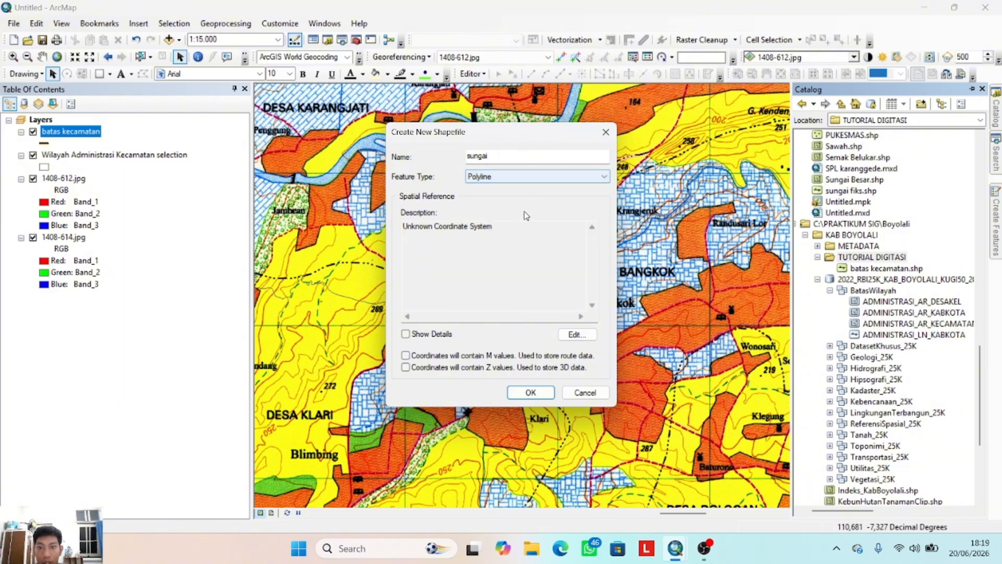
left_click(577, 334)
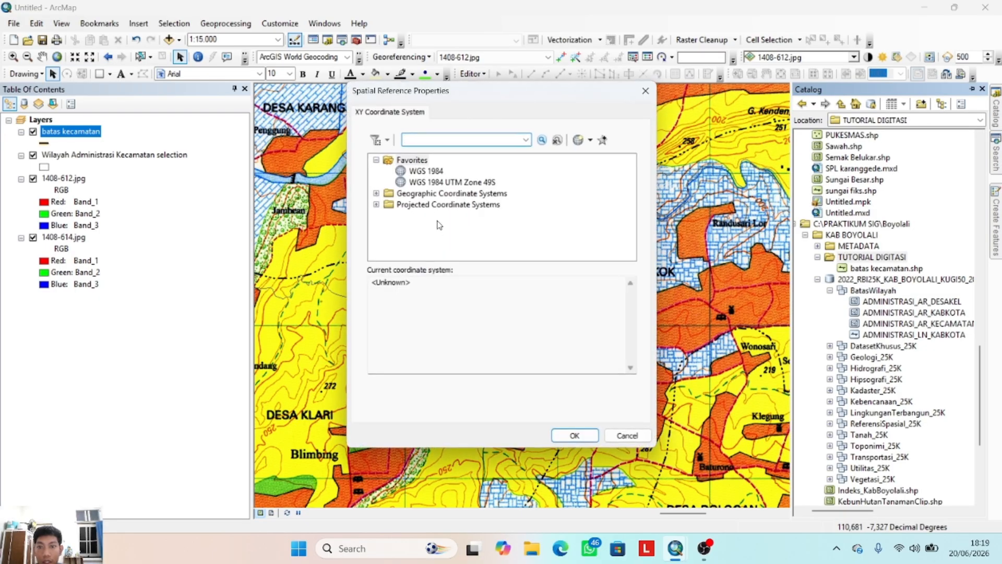
left_click(432, 183)
left_click(574, 435)
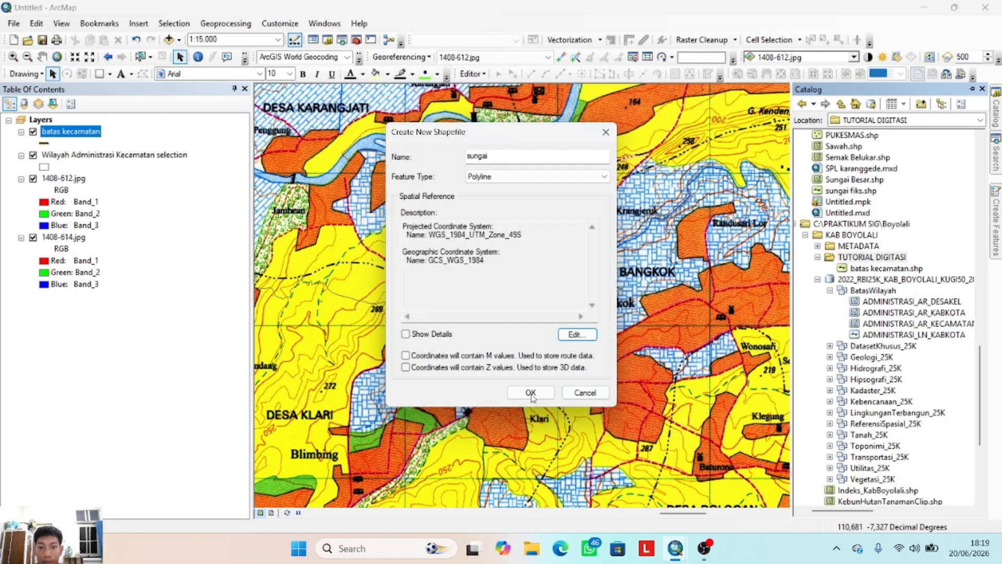
left_click(531, 392)
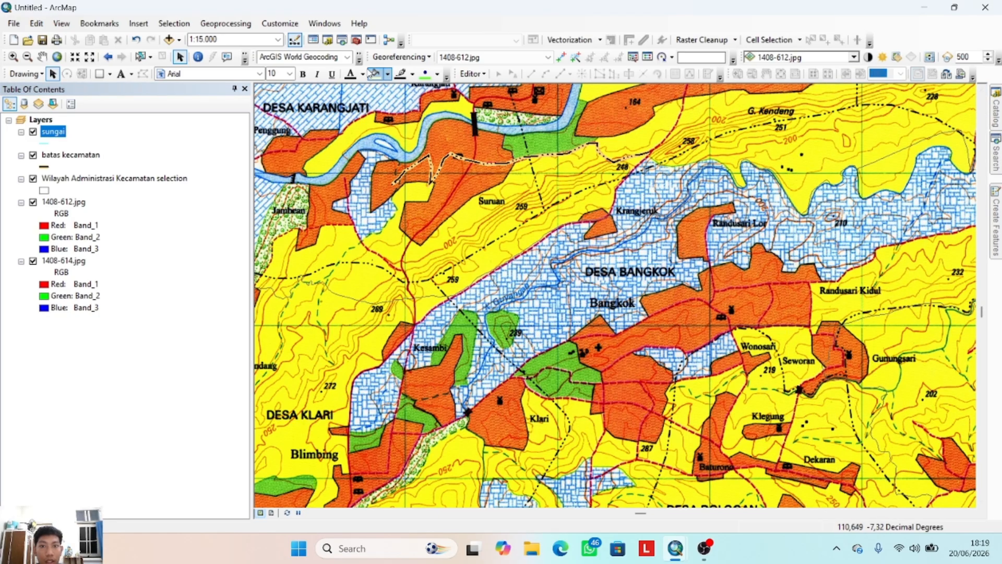
- Start editing the sungai layer past the spatial reference warning and pick its line template
left_click(473, 74)
left_click(488, 90)
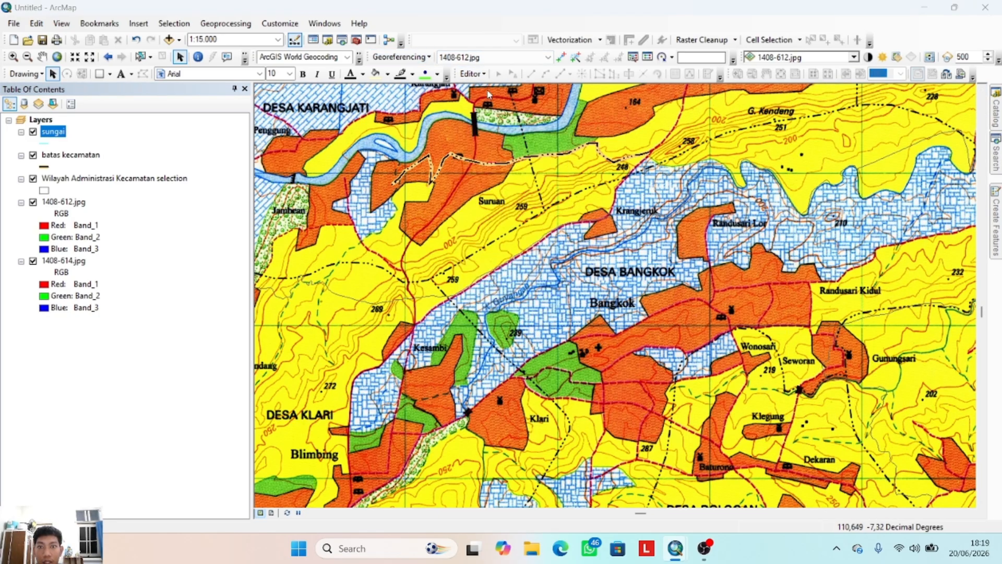
left_click(395, 171)
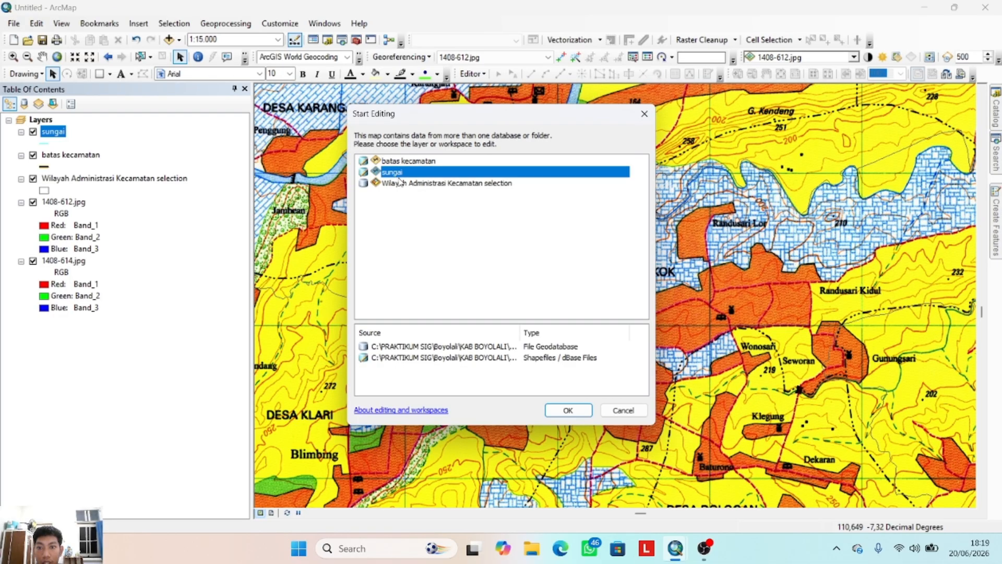
left_click(565, 411)
left_click(408, 188)
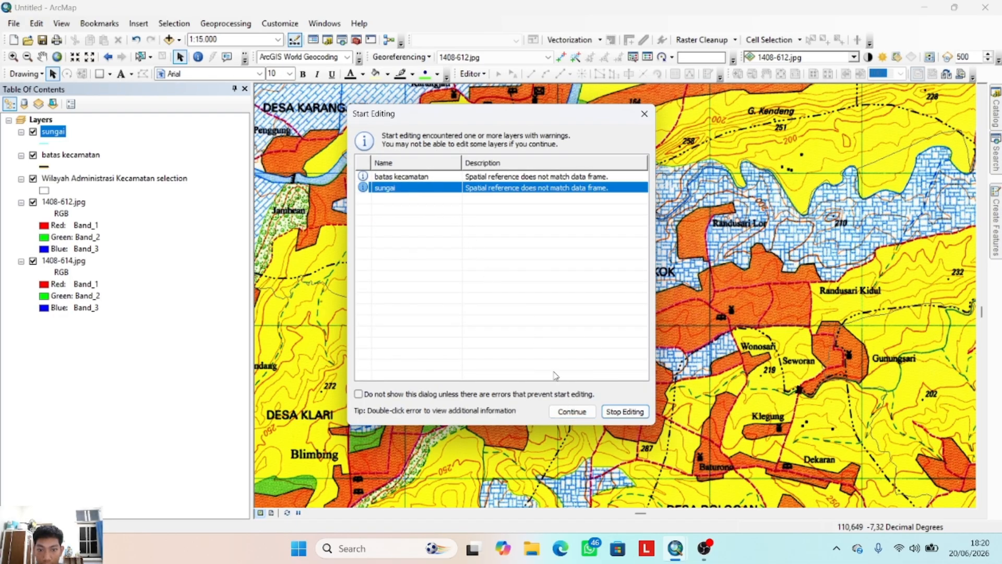
left_click(572, 411)
mouse_move(997, 260)
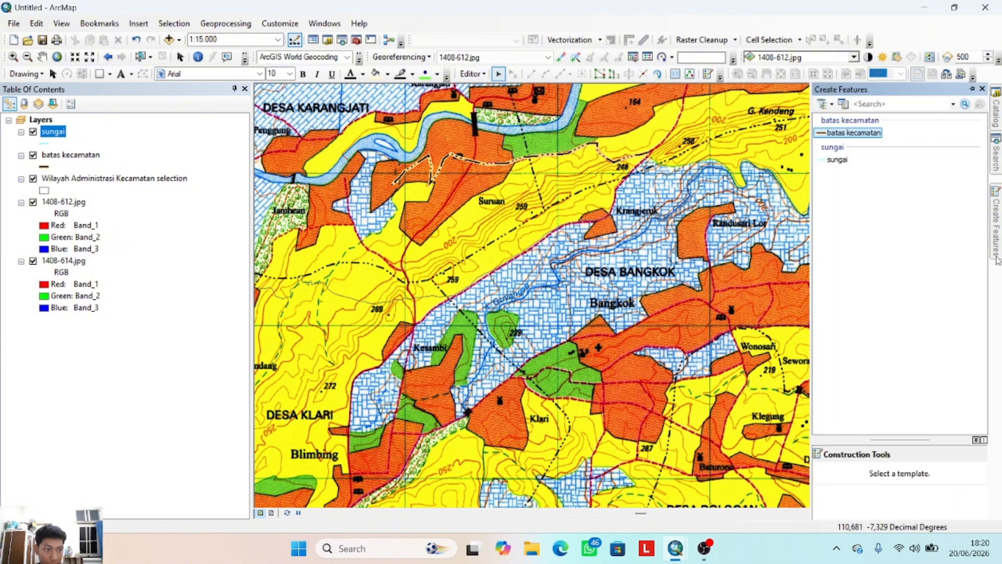
left_click(837, 159)
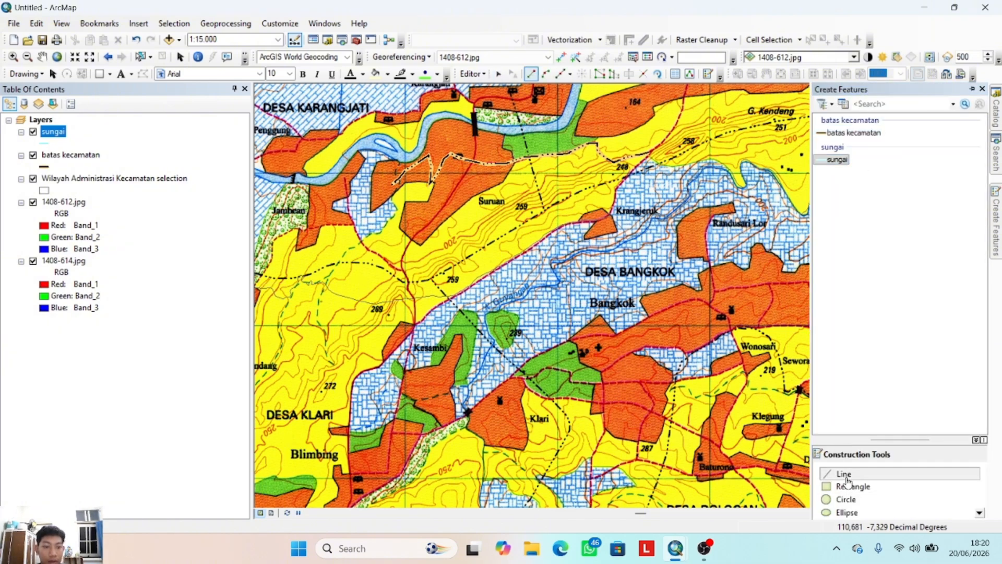
- Trace the K. Guyangan river southwest from Desa Bangkok, double-clicking to finish
scroll(584, 238, "up", 2)
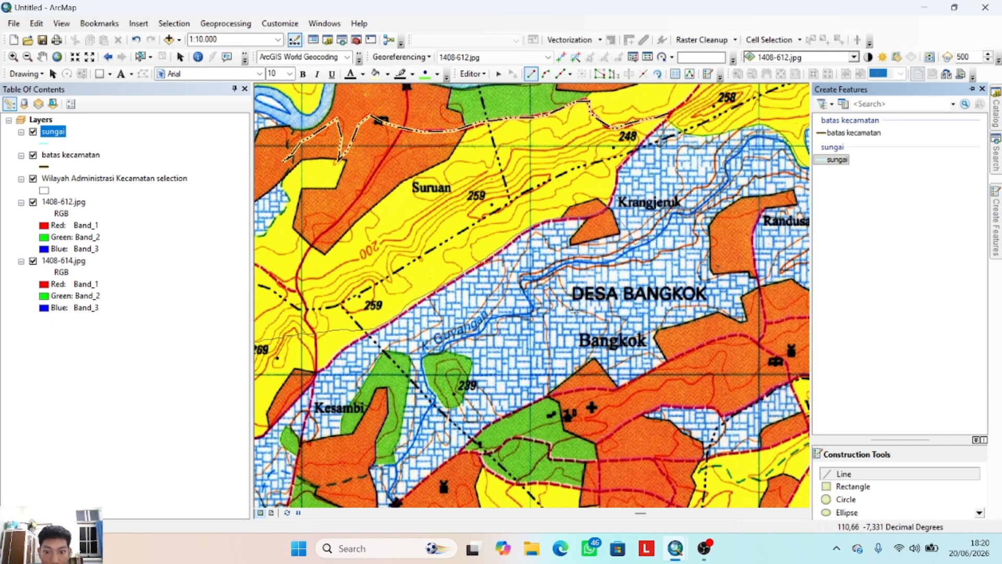
scroll(538, 308, "up", 2)
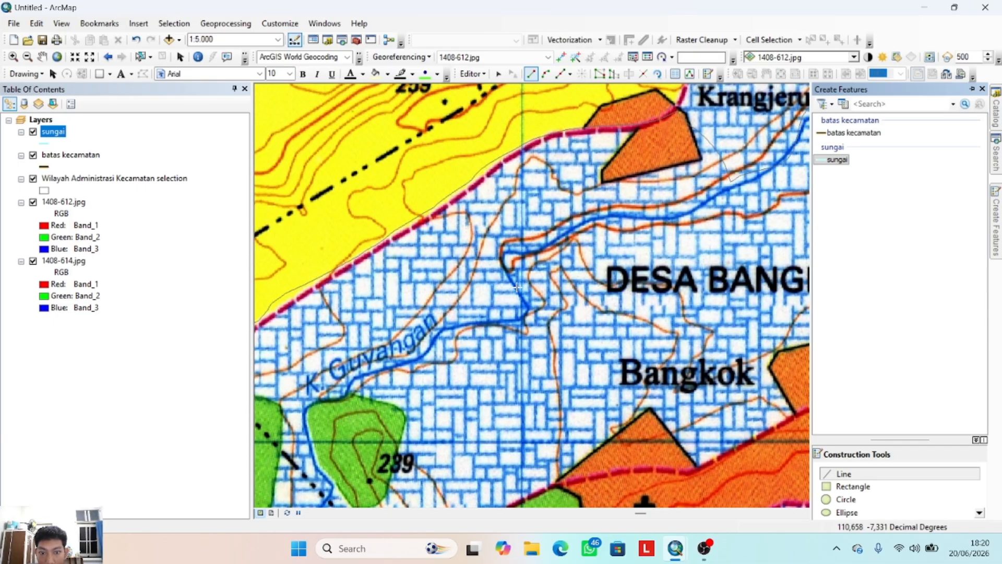
left_click(517, 287)
left_click(525, 304)
left_click(522, 315)
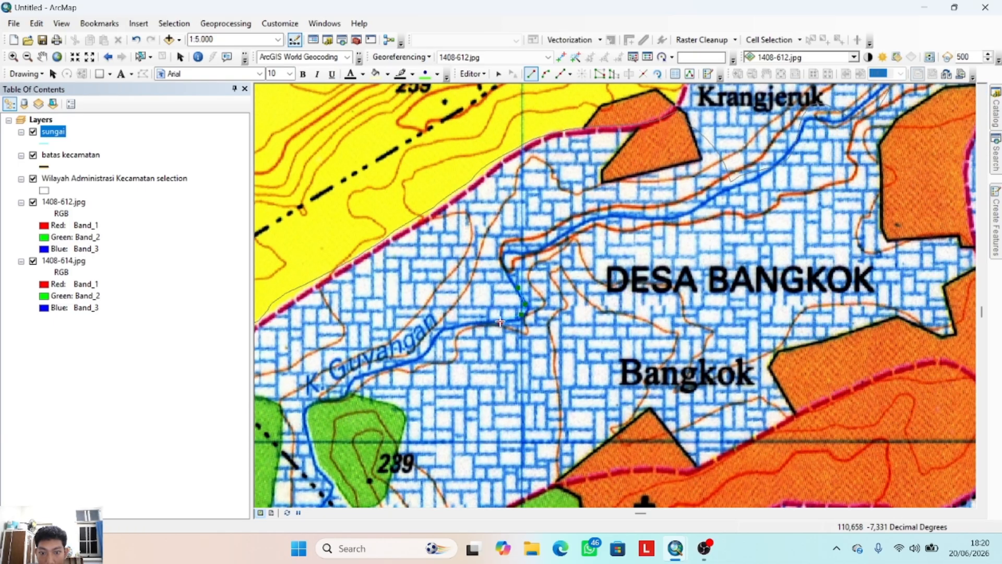
left_click(500, 322)
left_click(483, 323)
left_click(462, 325)
left_click(448, 330)
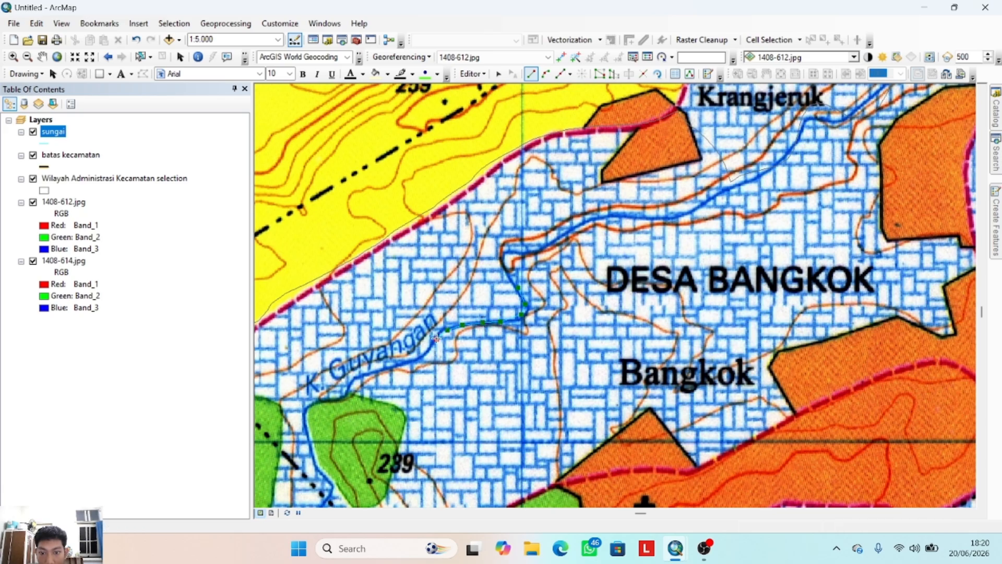
left_click(437, 338)
left_click(428, 347)
left_click(418, 358)
left_click(403, 369)
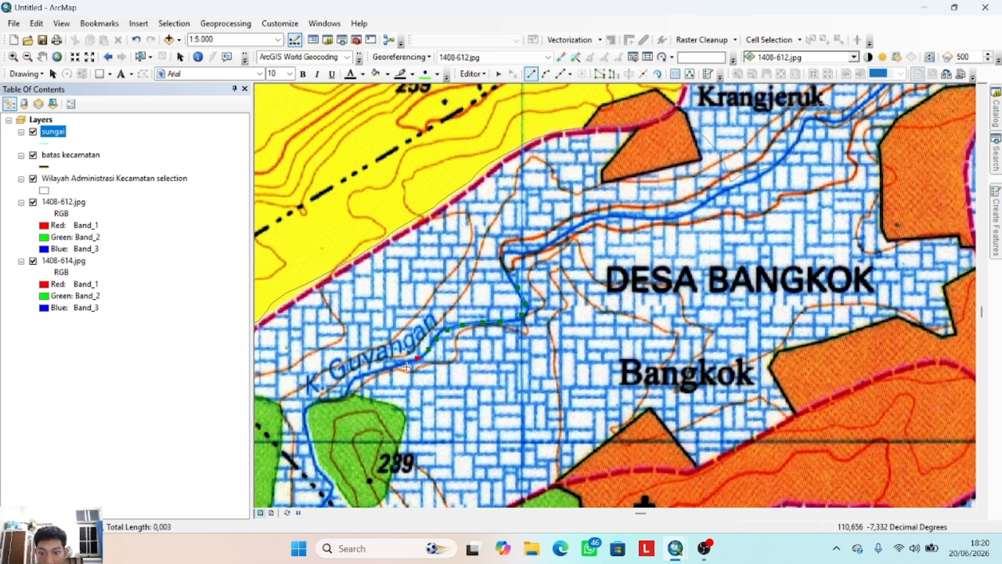
left_click(363, 373)
left_click(353, 378)
left_click(349, 395)
double_click(350, 397)
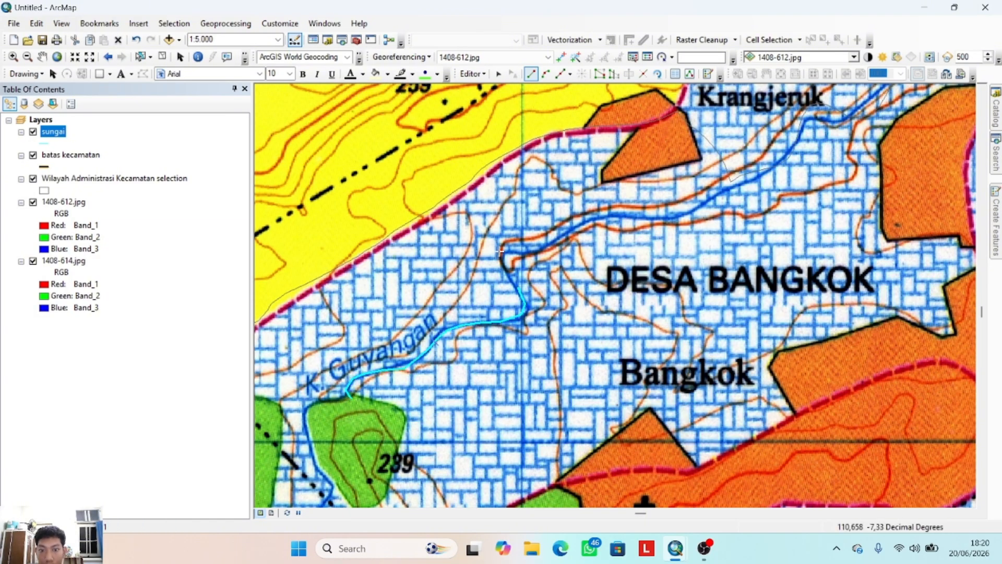
- Save the river edits, stop editing, zoom out to 1:12.500 and show the Catalog
left_click(472, 74)
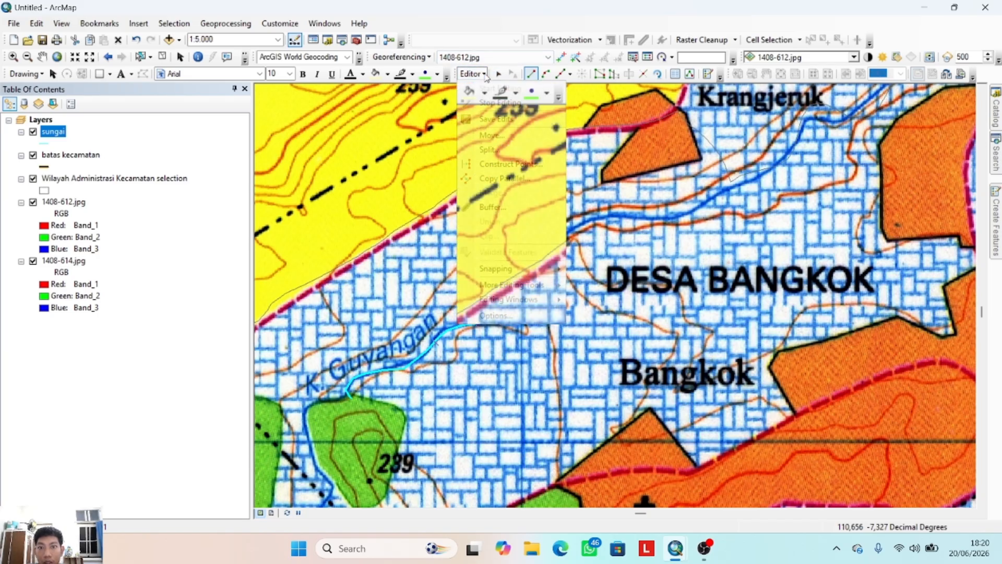
left_click(495, 119)
left_click(472, 74)
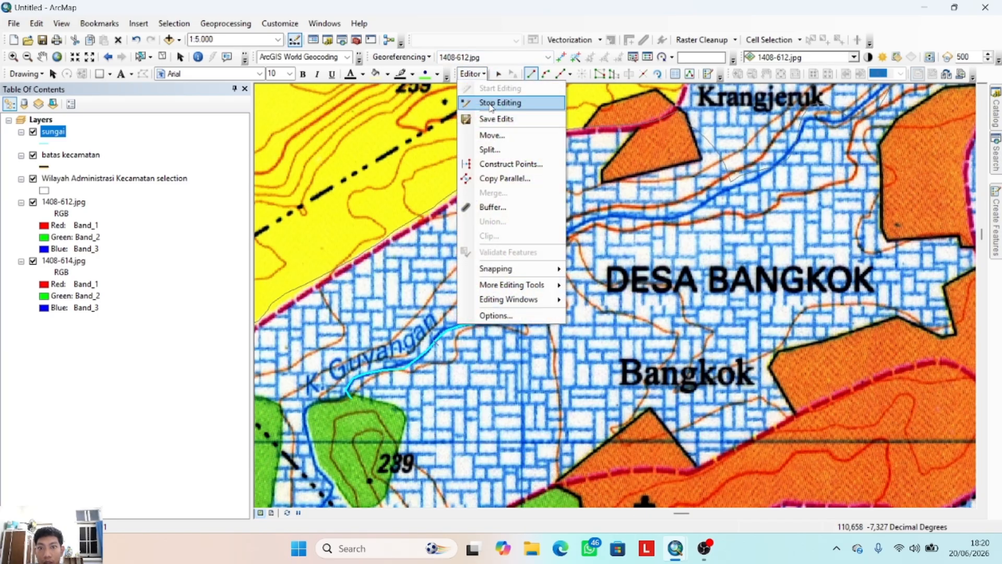
left_click(500, 103)
scroll(538, 334, "down", 2)
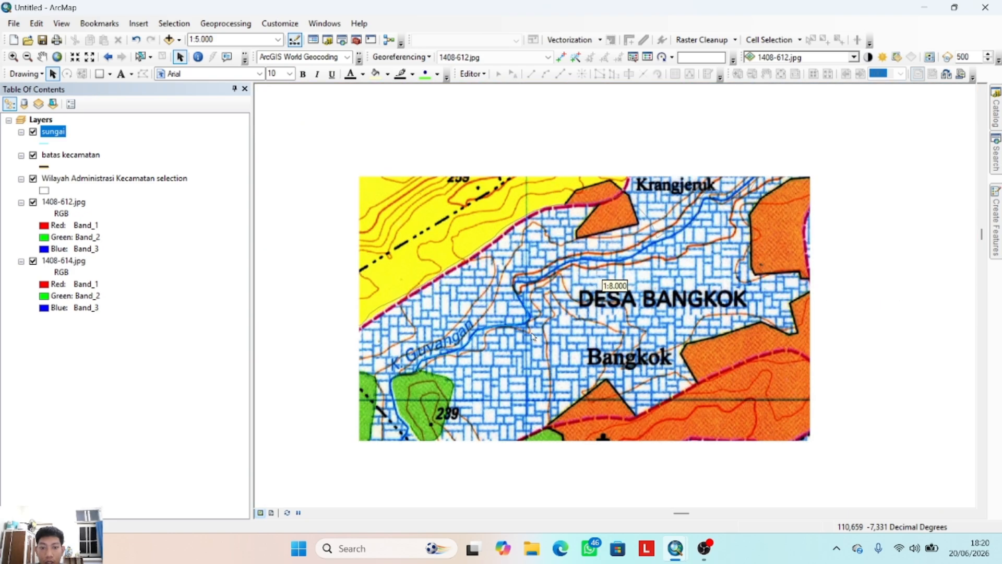
scroll(540, 337, "down", 1)
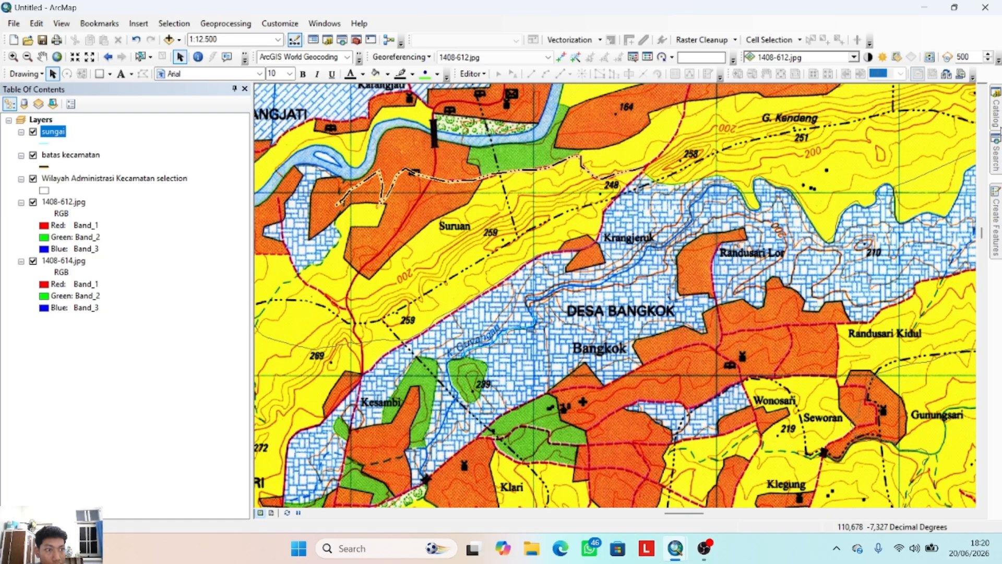
left_click(998, 119)
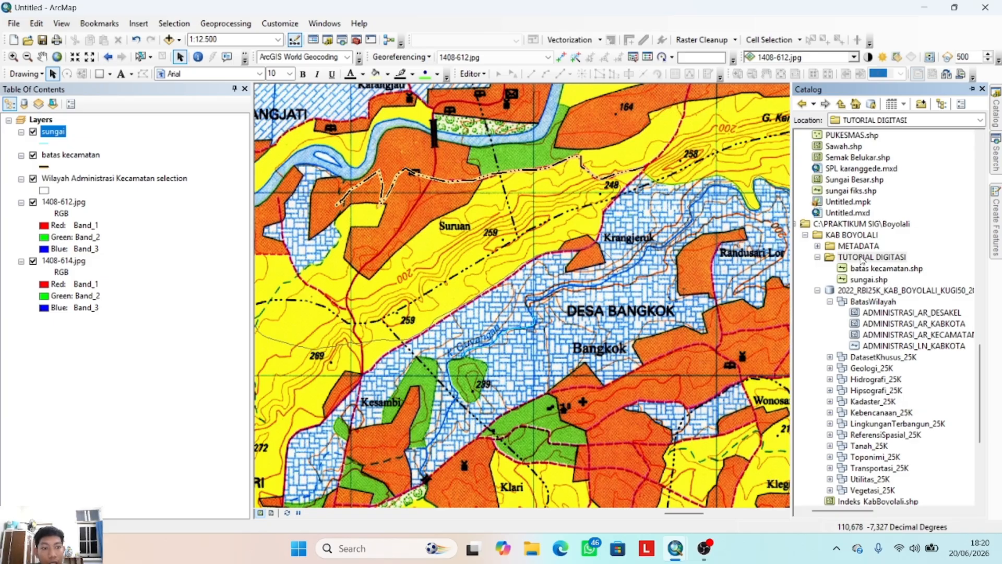
- Create the polygon shapefile 'pemukiman' in TUTORIAL DIGITASI using WGS 1984 UTM Zone 49S
right_click(862, 261)
mouse_move(890, 338)
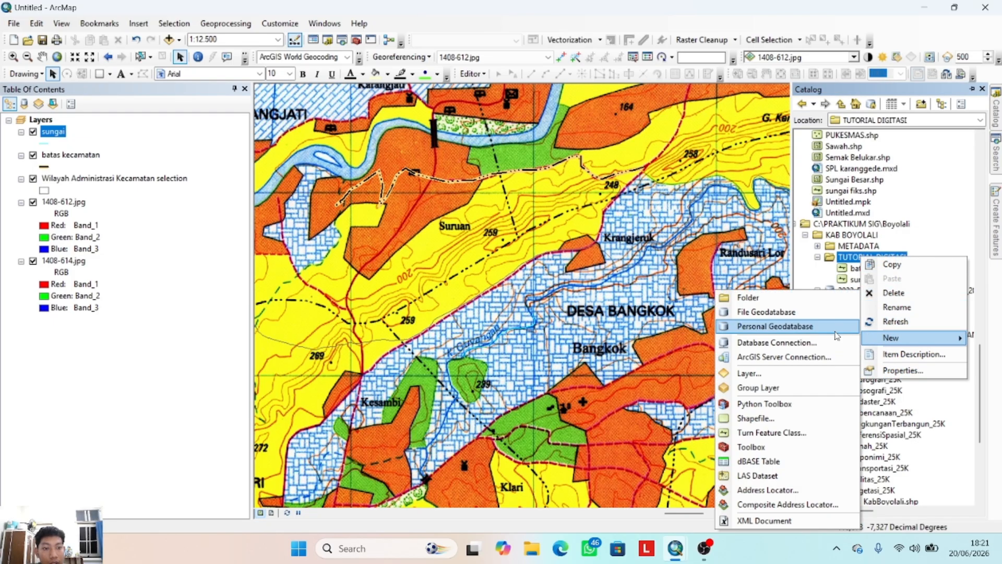
left_click(759, 418)
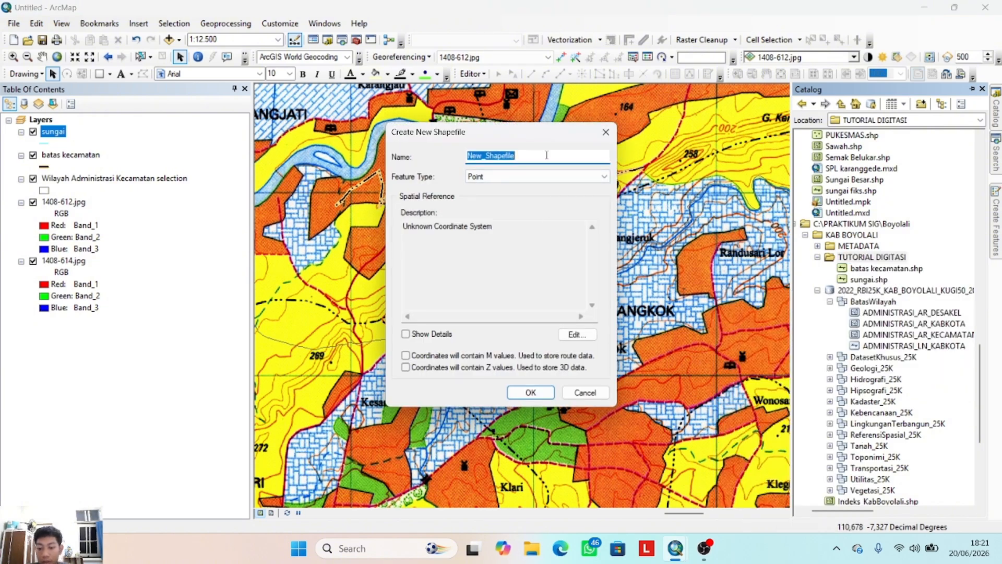
type("pemukiman")
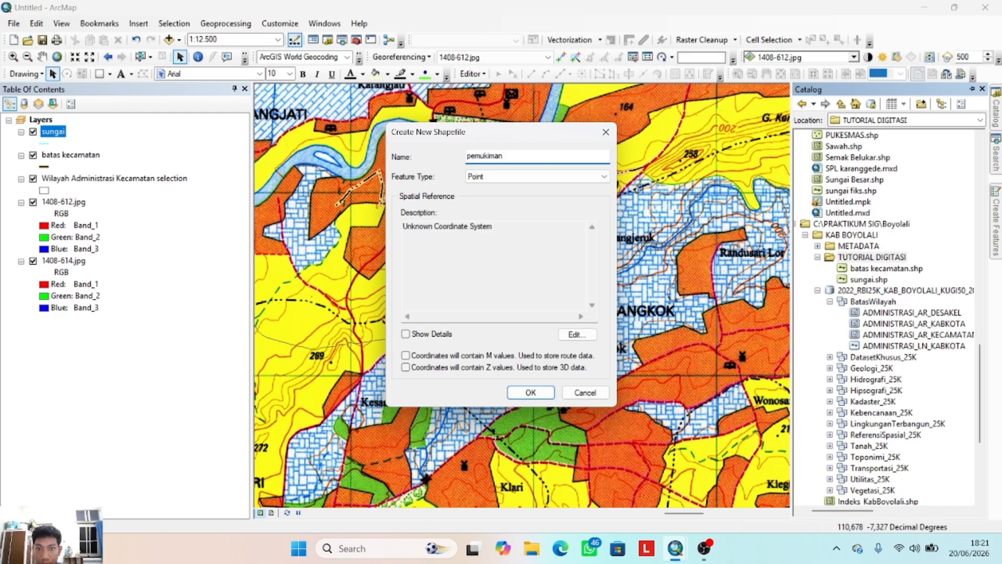
left_click(600, 176)
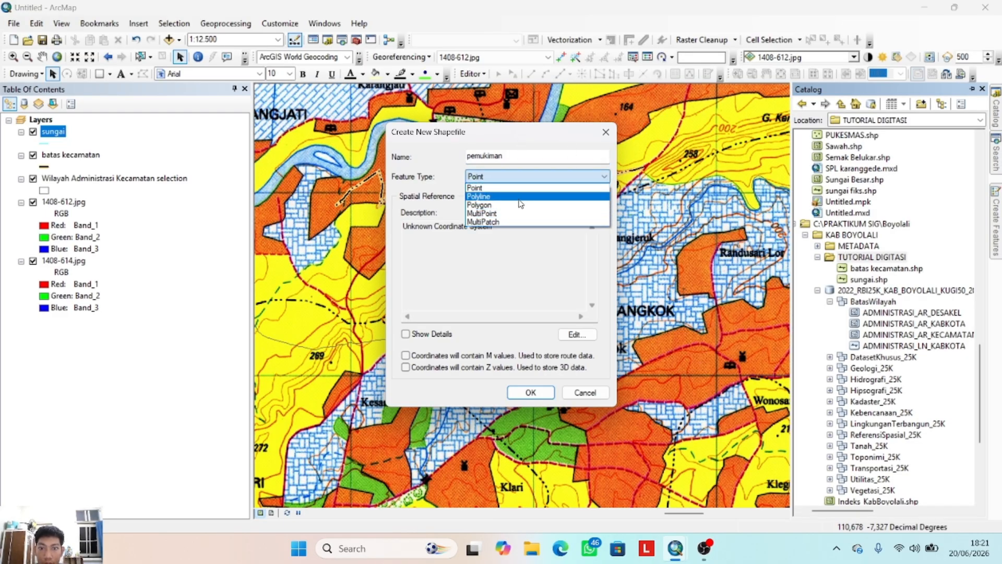
left_click(517, 205)
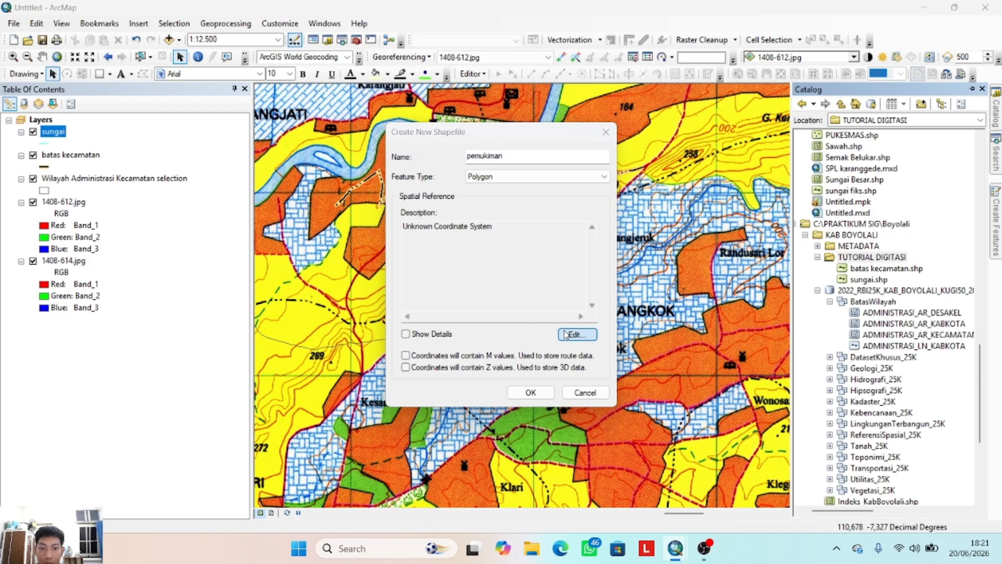
left_click(577, 334)
left_click(469, 182)
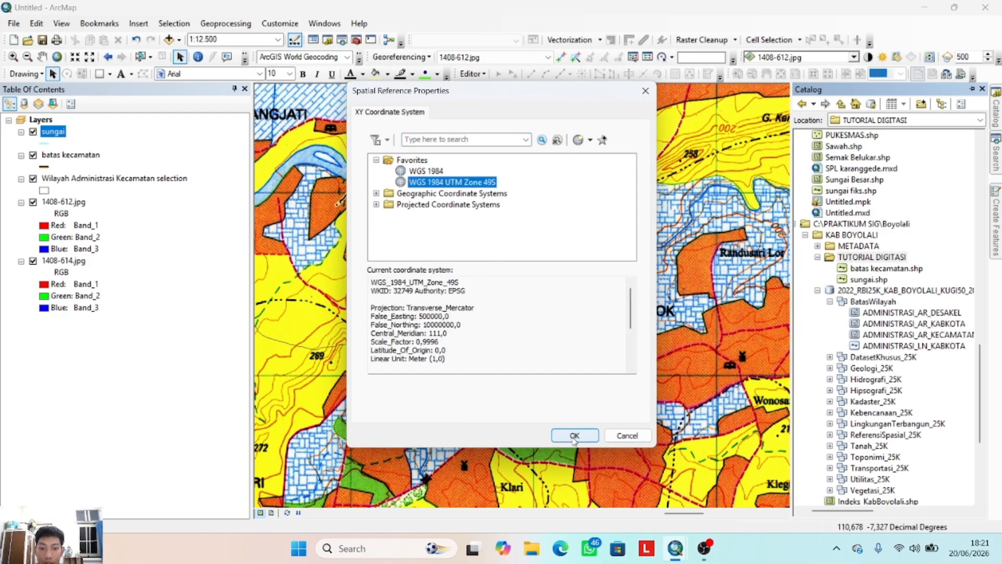
left_click(575, 438)
left_click(530, 392)
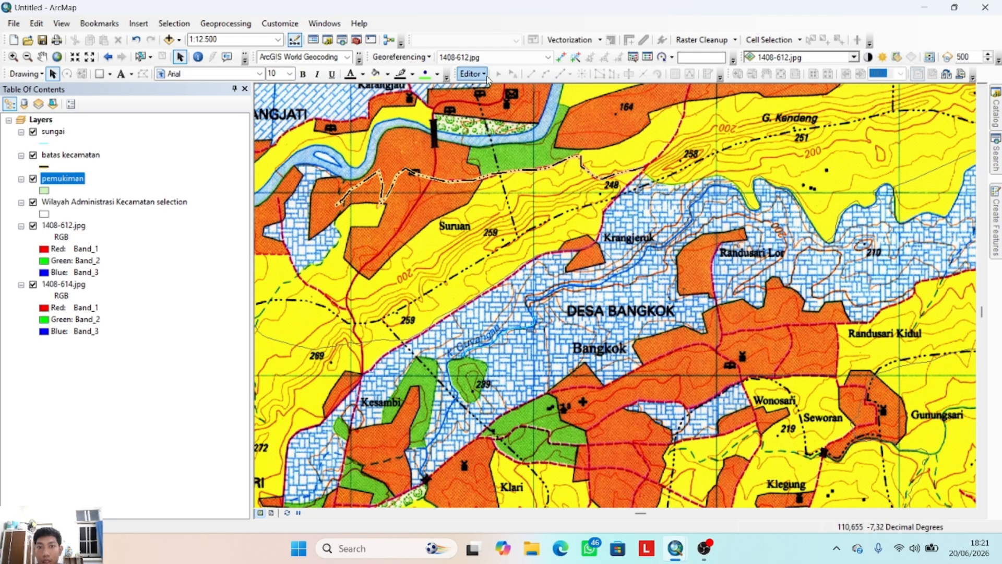
- Start an edit session on pemukiman, continuing past the spatial reference warnings
left_click(473, 74)
left_click(491, 90)
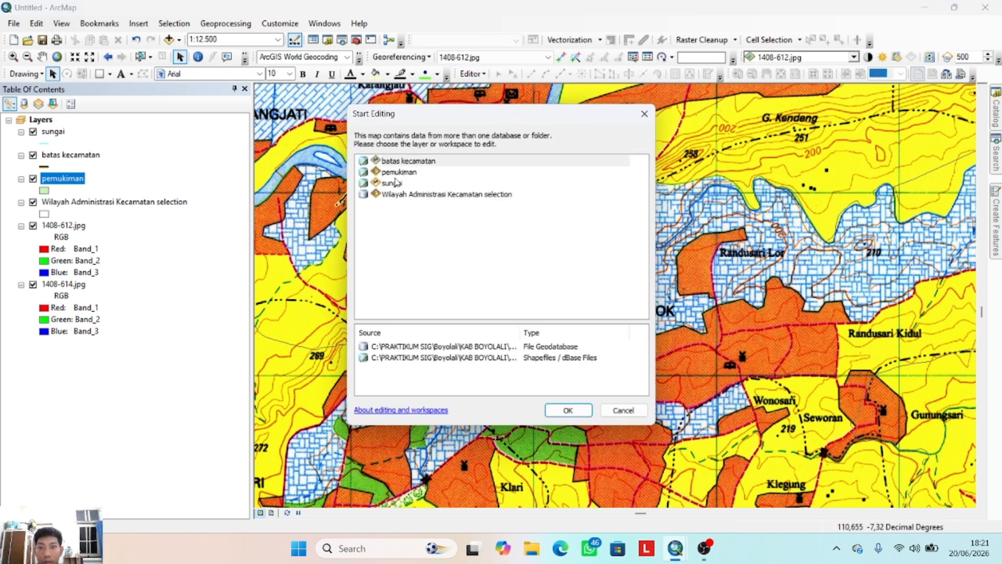
left_click(394, 172)
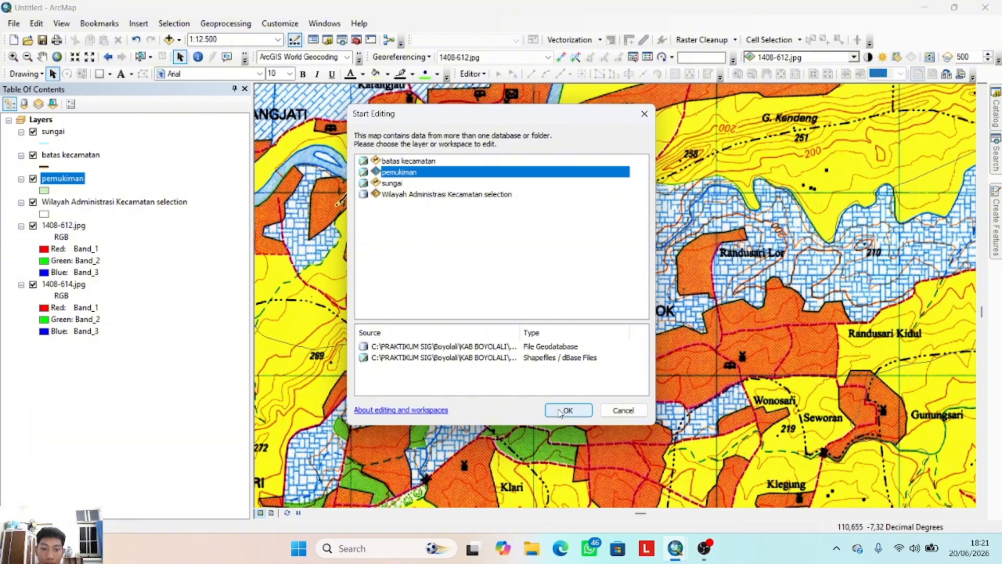
left_click(560, 411)
left_click(393, 188)
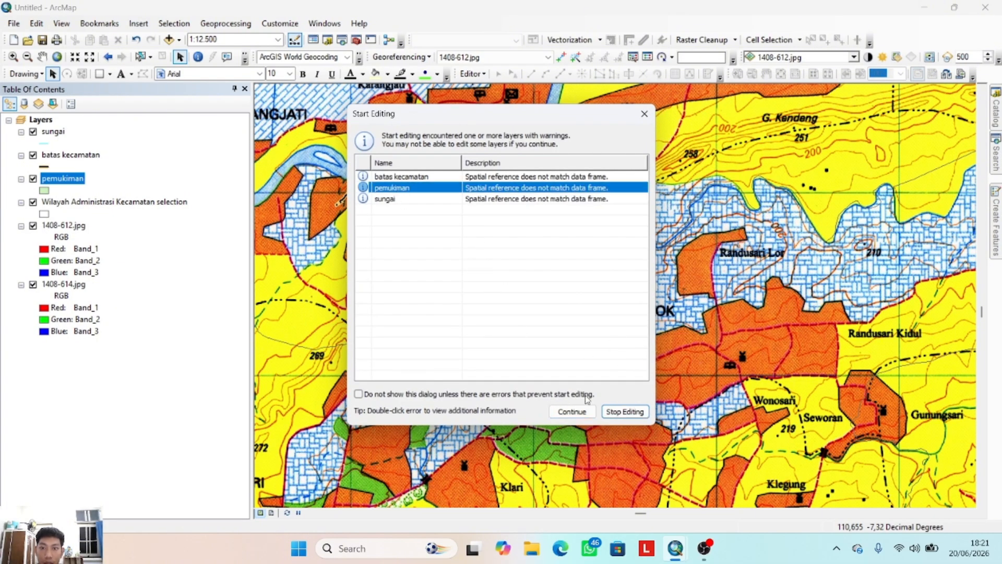
left_click(571, 411)
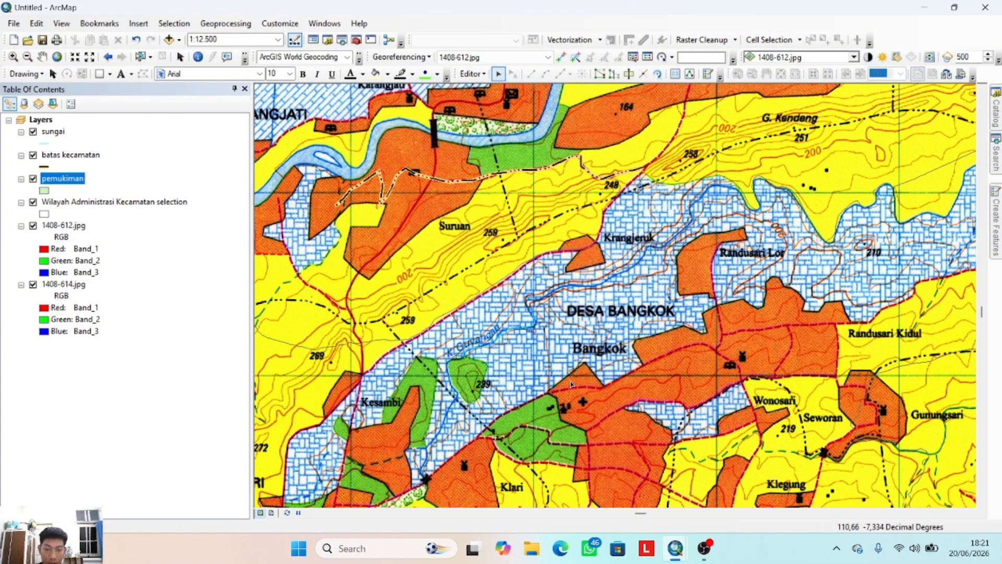
- Pan and zoom to Klari and bring up the feature templates
key("Down")
key("Down")
key("Down")
key("Down")
key("Down")
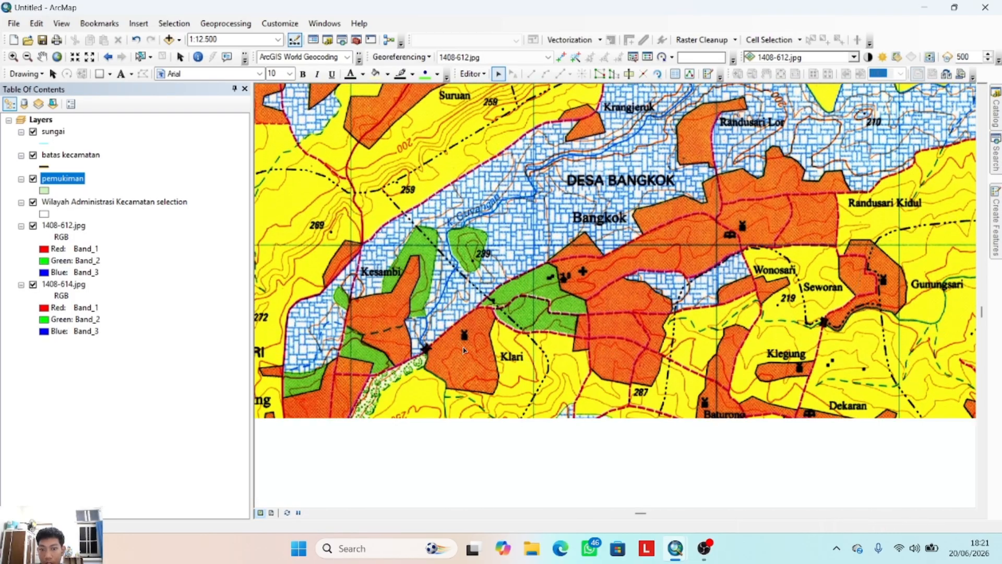
key("Down")
key("Down")
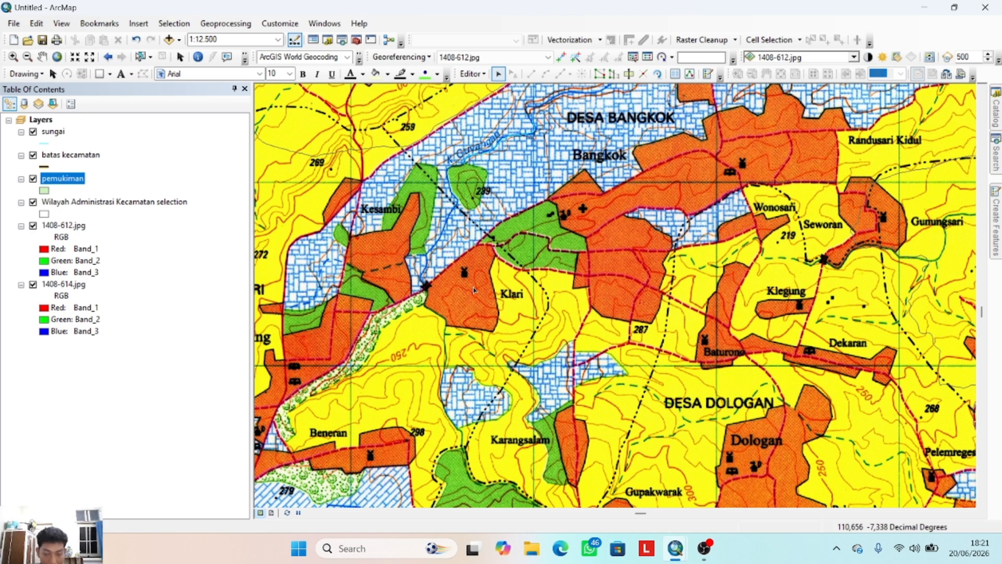
scroll(477, 273, "down", 3)
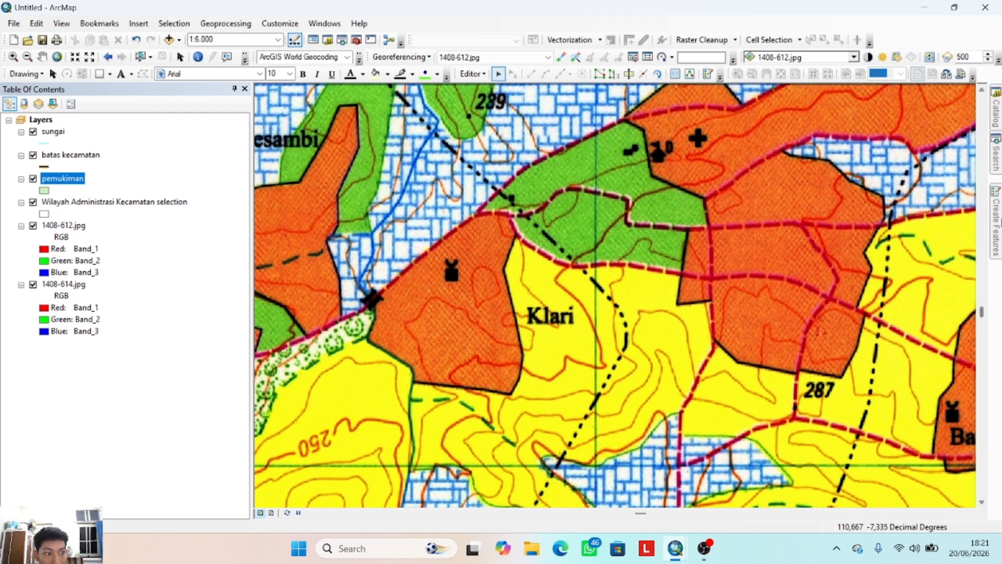
left_click(999, 224)
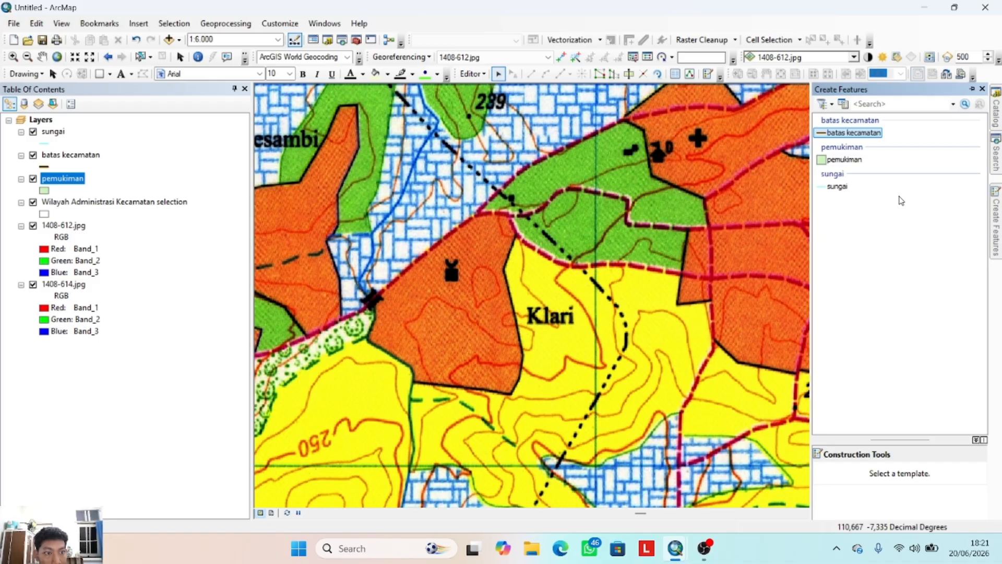
- With the pemukiman template, trace and finish a polygon around the orange settlement west of Klari
left_click(843, 159)
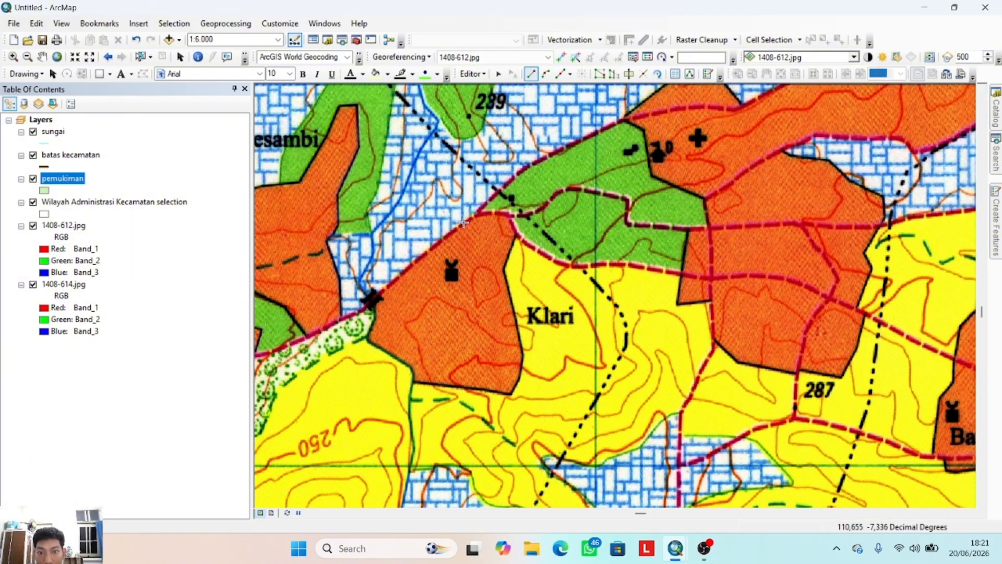
left_click(477, 214)
left_click(444, 238)
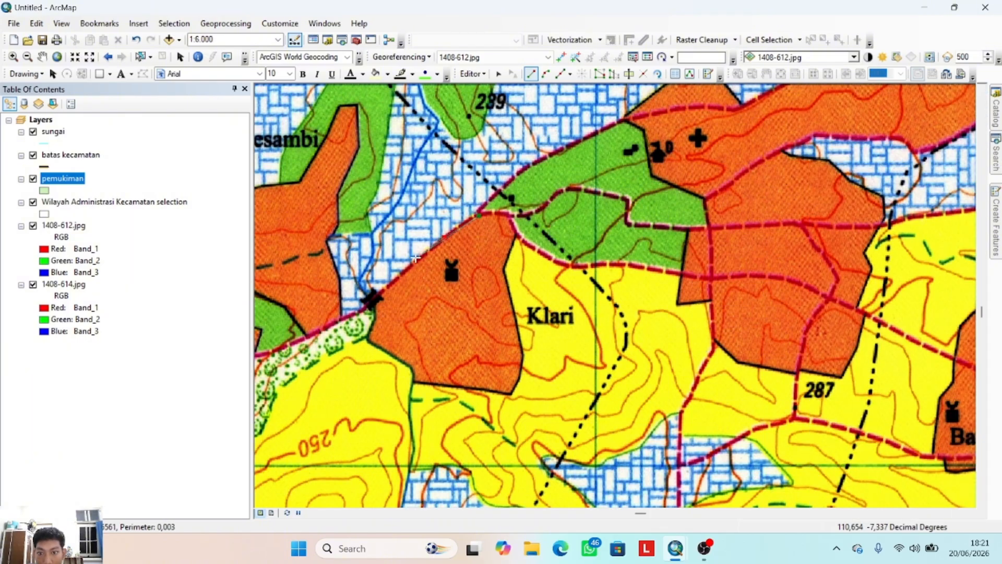
left_click(419, 265)
left_click(398, 281)
left_click(384, 291)
left_click(376, 302)
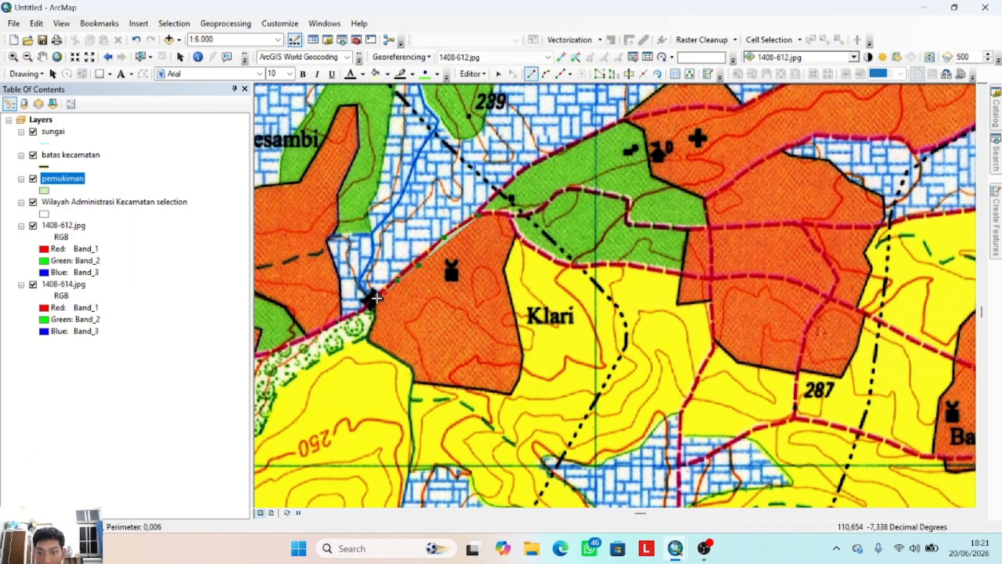
left_click(375, 313)
left_click(374, 326)
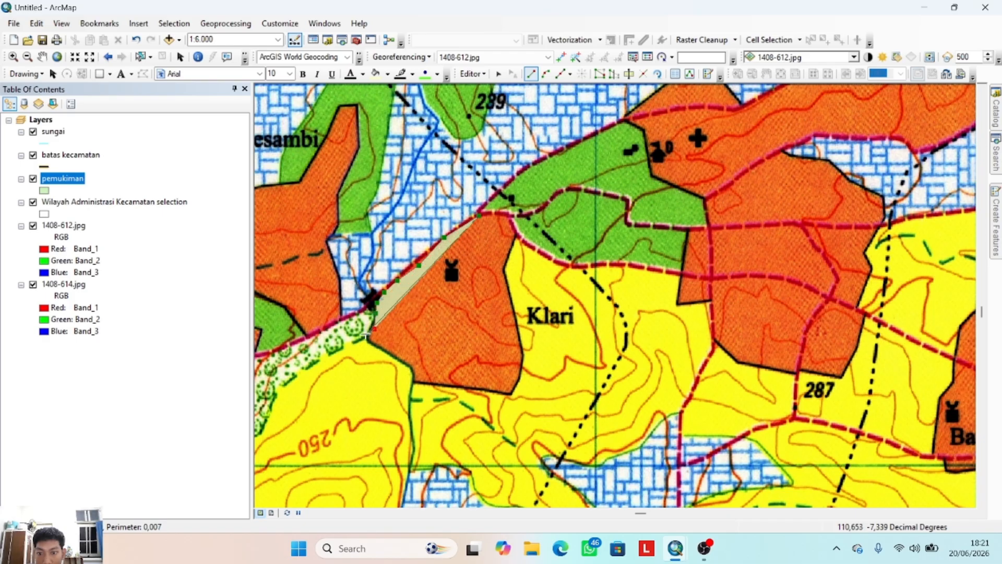
left_click(369, 334)
left_click(375, 345)
left_click(389, 355)
left_click(405, 362)
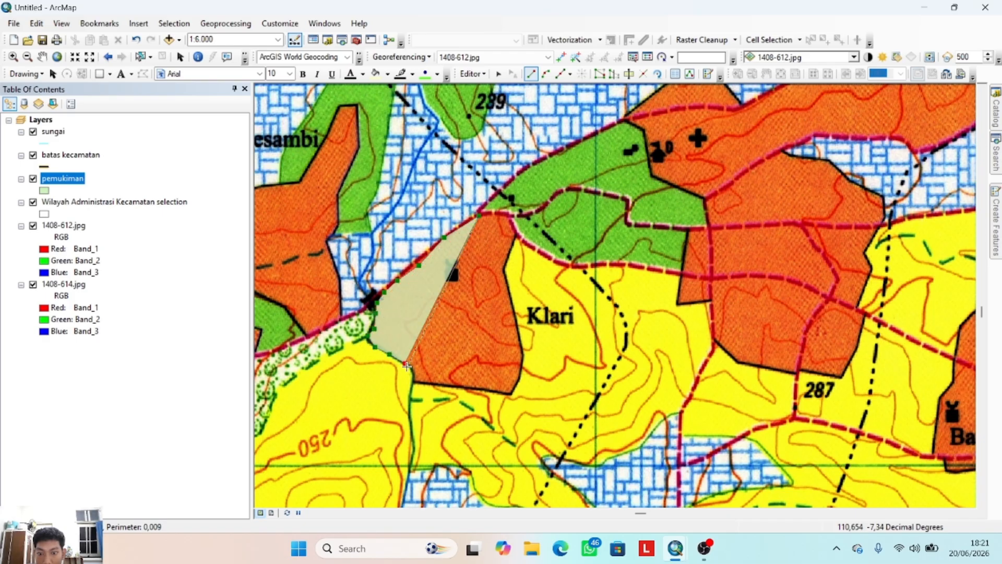
left_click(415, 372)
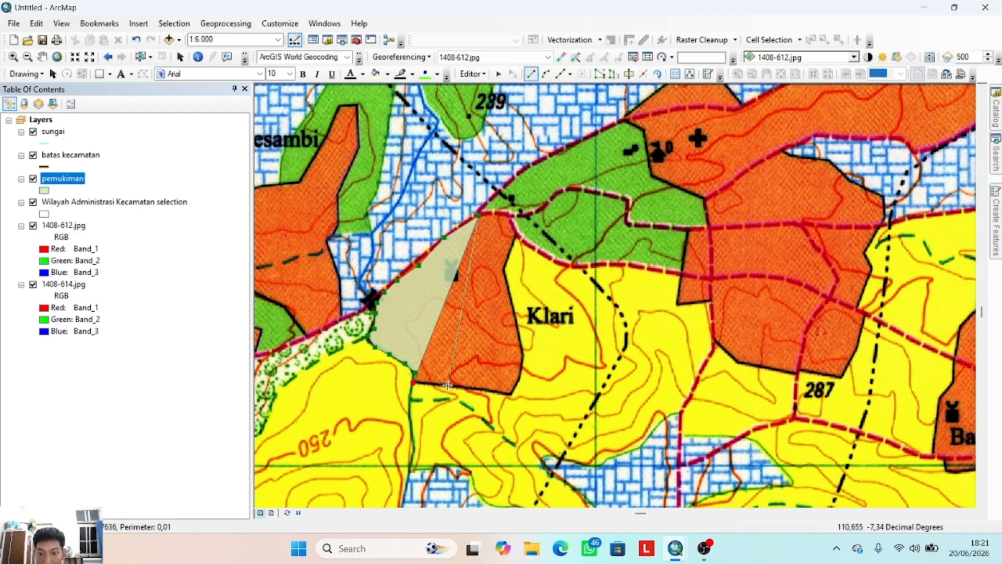
left_click(448, 385)
left_click(476, 389)
left_click(508, 394)
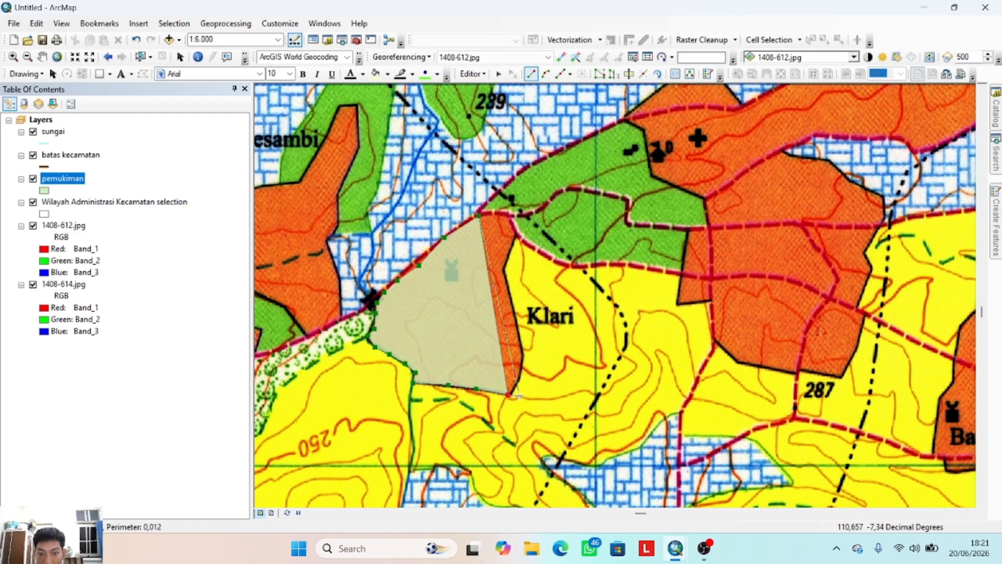
left_click(523, 381)
left_click(525, 361)
left_click(522, 342)
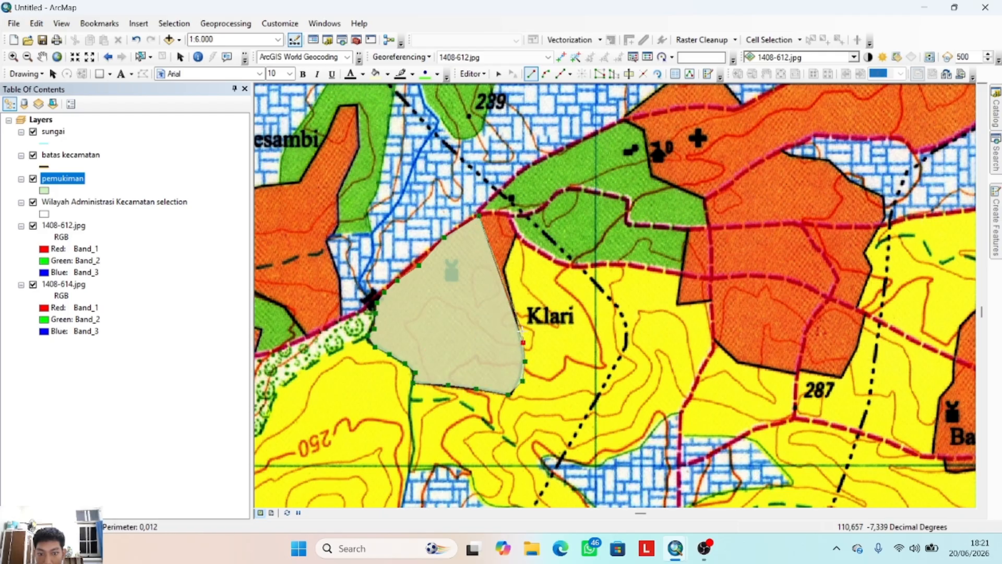
left_click(517, 326)
left_click(514, 297)
left_click(504, 267)
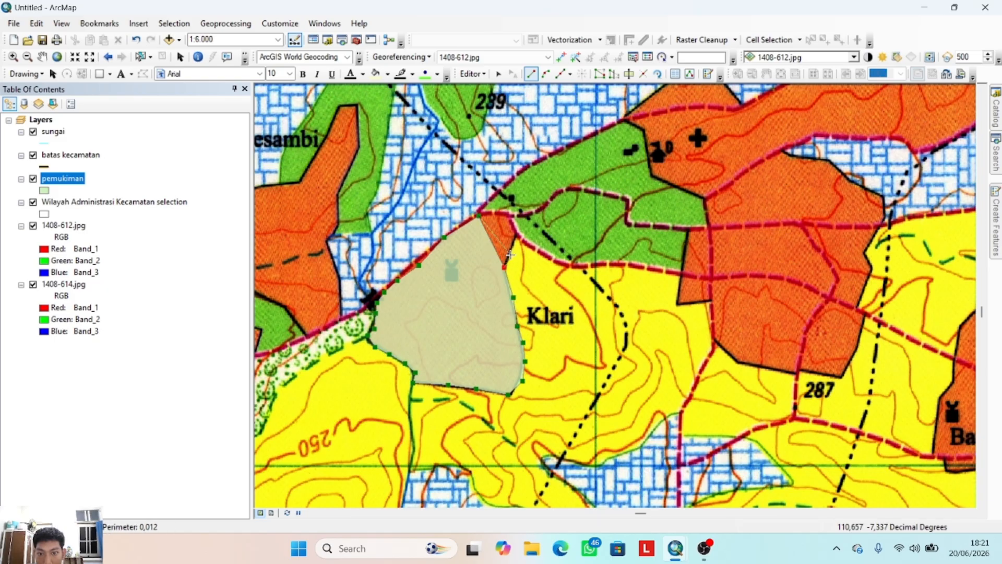
left_click(518, 236)
left_click(508, 213)
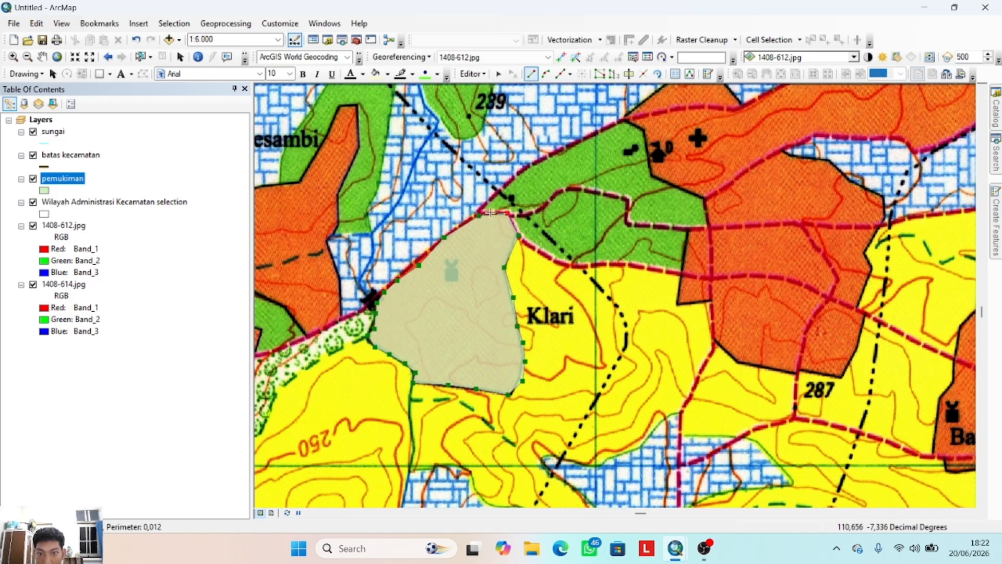
double_click(490, 214)
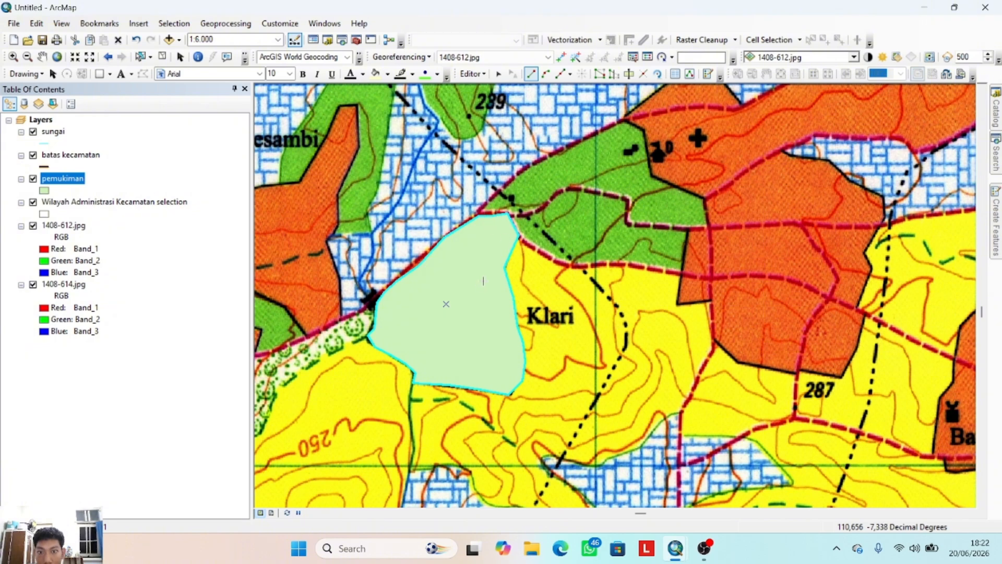
- Stop editing, keeping the new settlement polygon
left_click(485, 74)
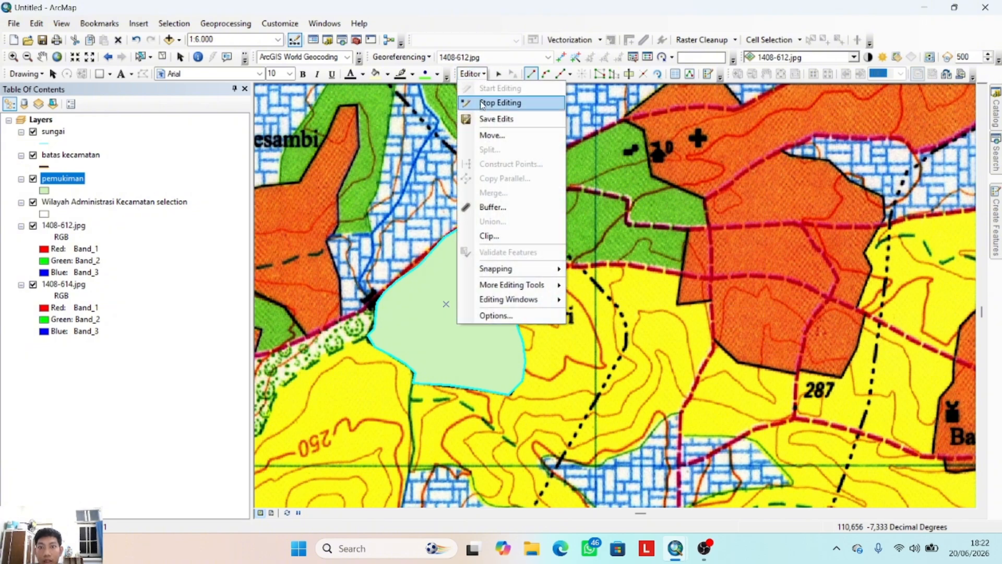
left_click(475, 104)
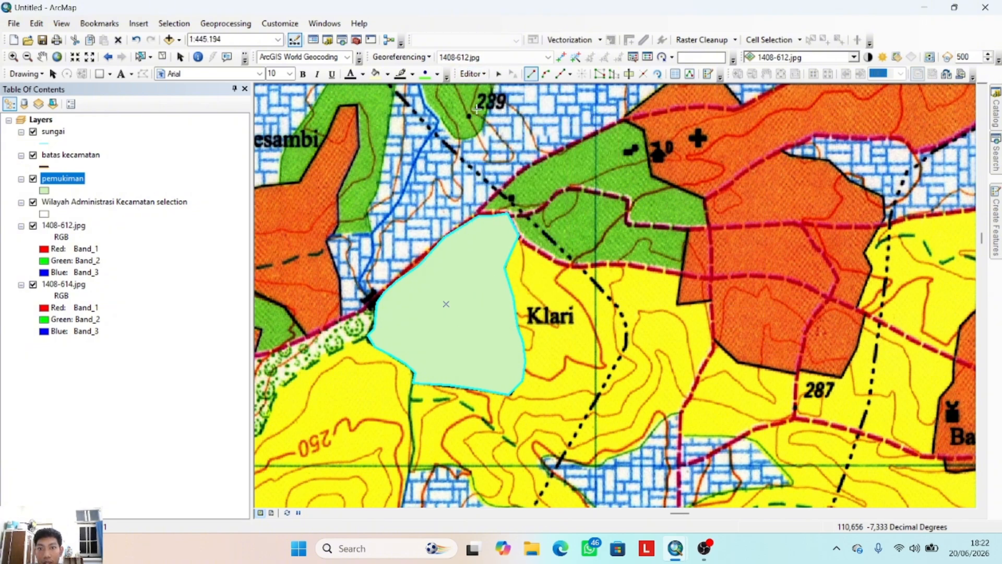
left_click(473, 74)
left_click(486, 99)
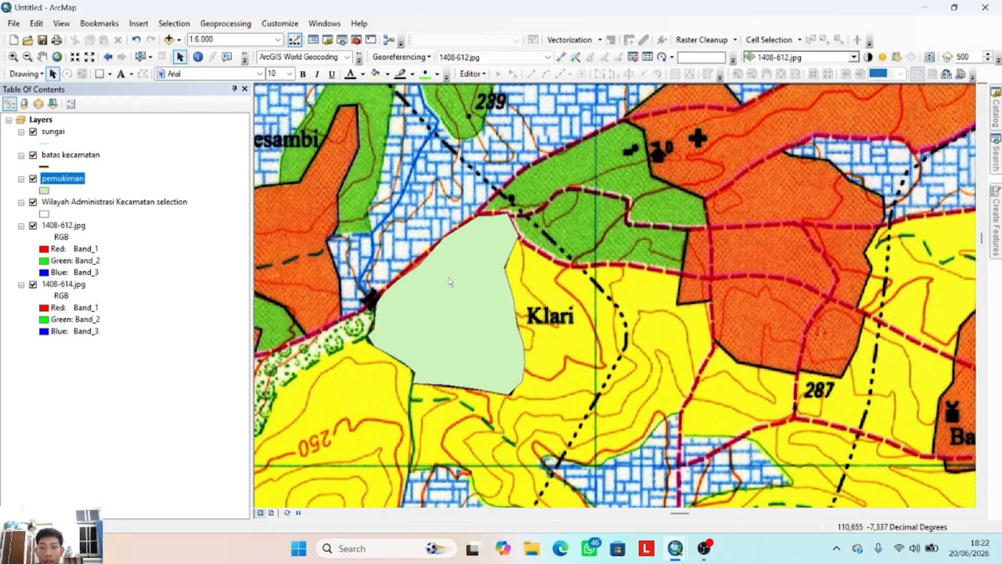
- Zoom out to 1:15,000, pan around the map, and bring up the Catalog window
scroll(543, 264, "up", 4)
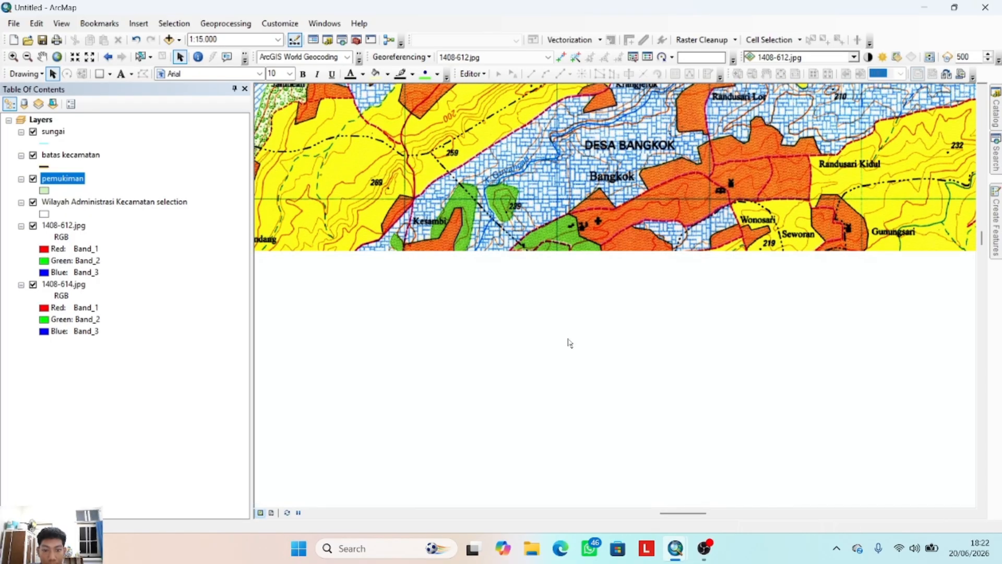
scroll(567, 342, "down", 2)
scroll(558, 341, "down", 5)
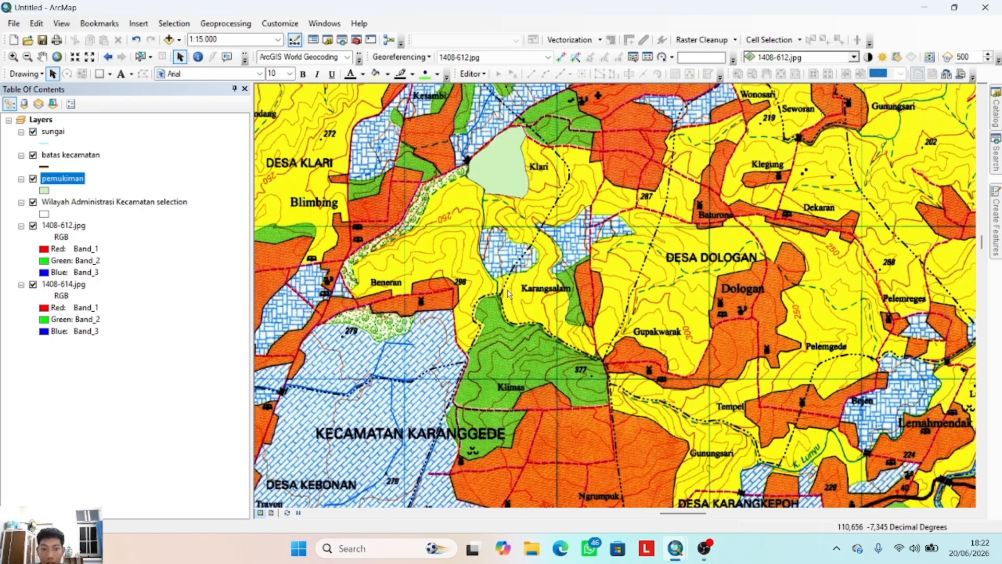
scroll(516, 291, "down", 3)
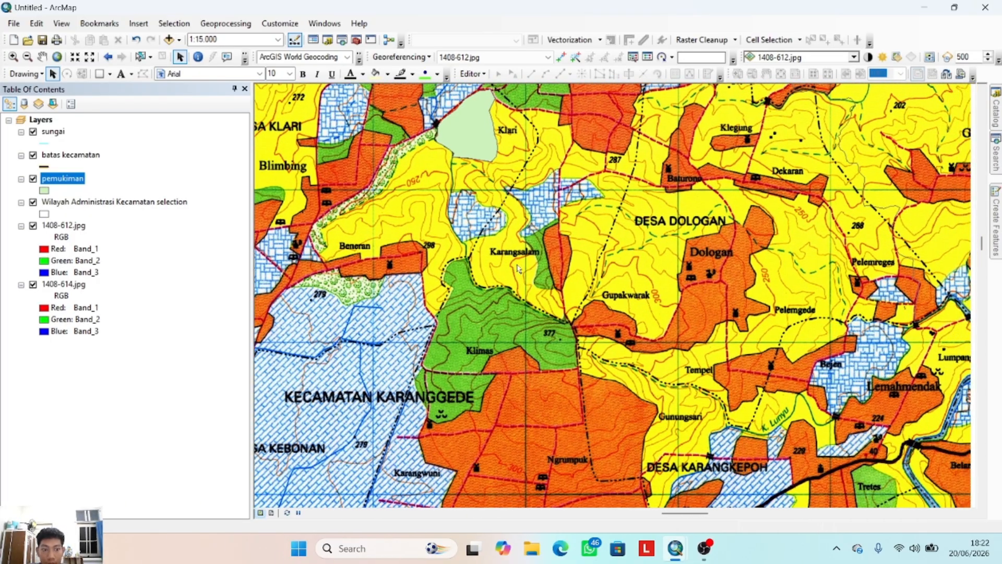
scroll(513, 276, "up", 3)
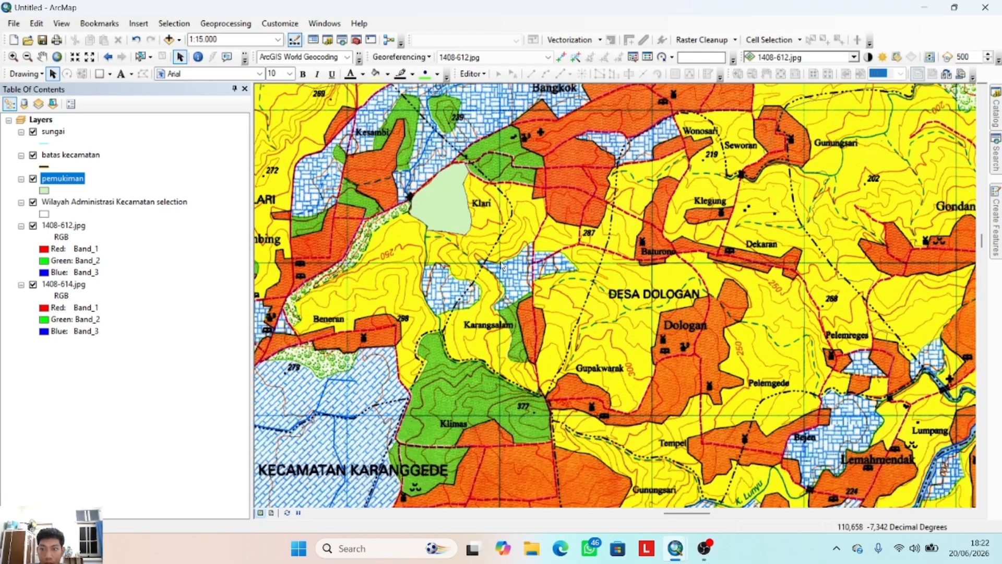
scroll(506, 280, "left", 1)
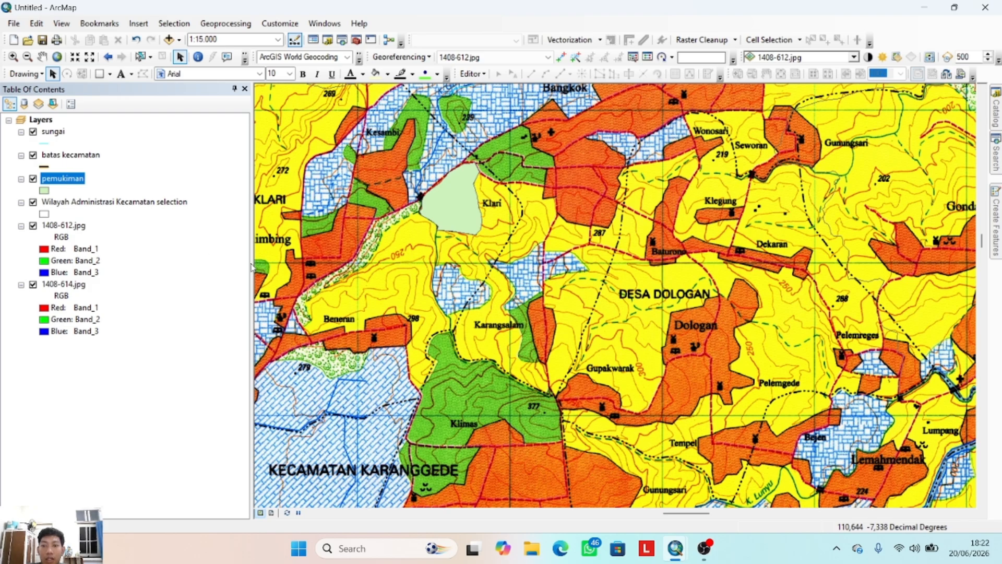
scroll(308, 287, "right", 5)
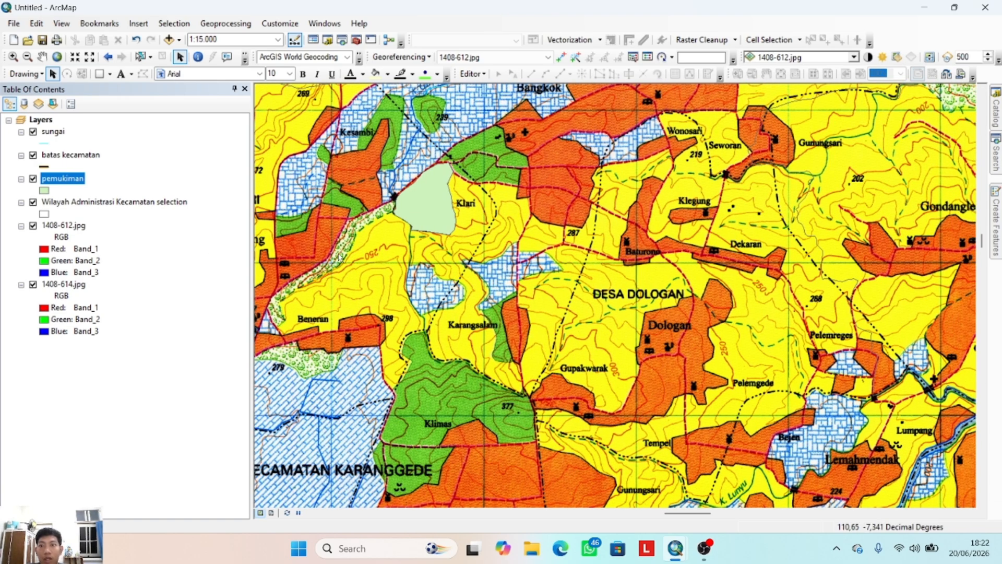
scroll(340, 251, "right", 2)
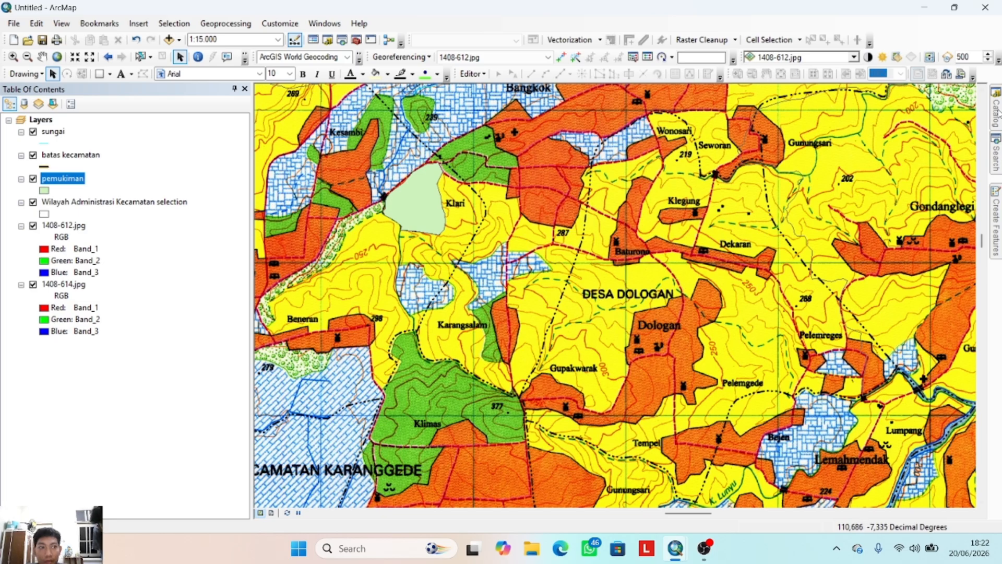
mouse_move(998, 115)
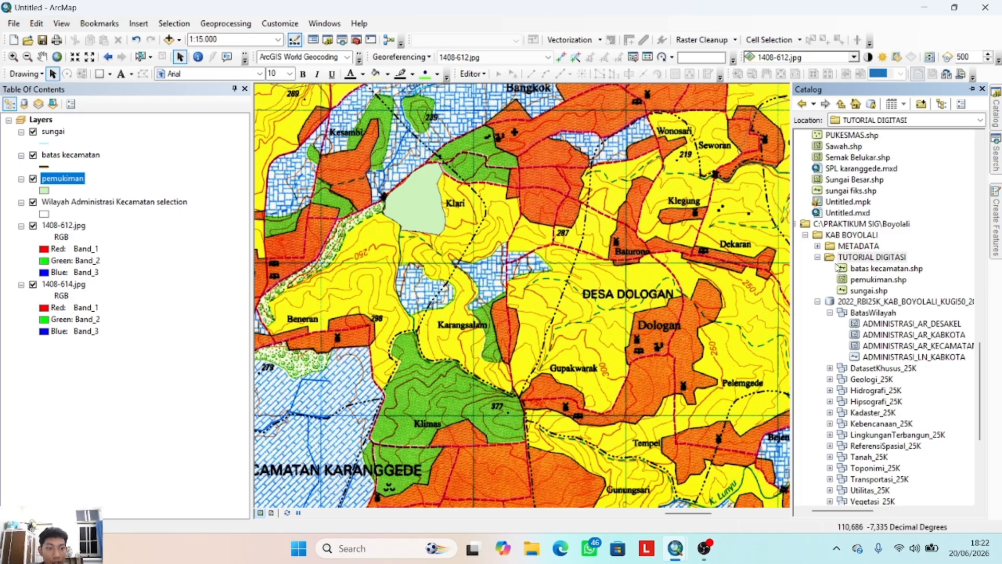
- Create the point shapefile 'pendidikan' in TUTORIAL DIGITASI using WGS 1984 UTM Zone 49S
right_click(849, 261)
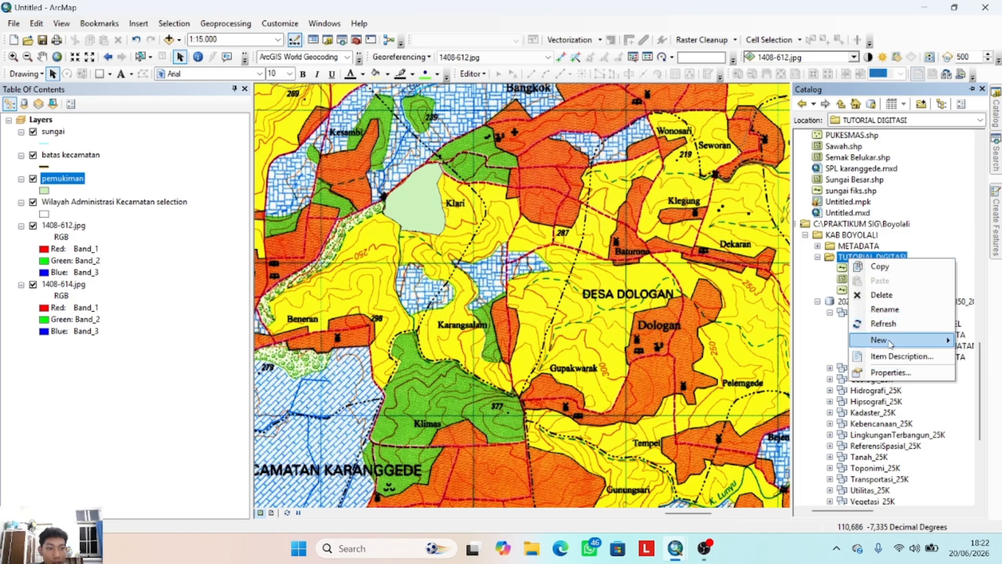
mouse_move(890, 347)
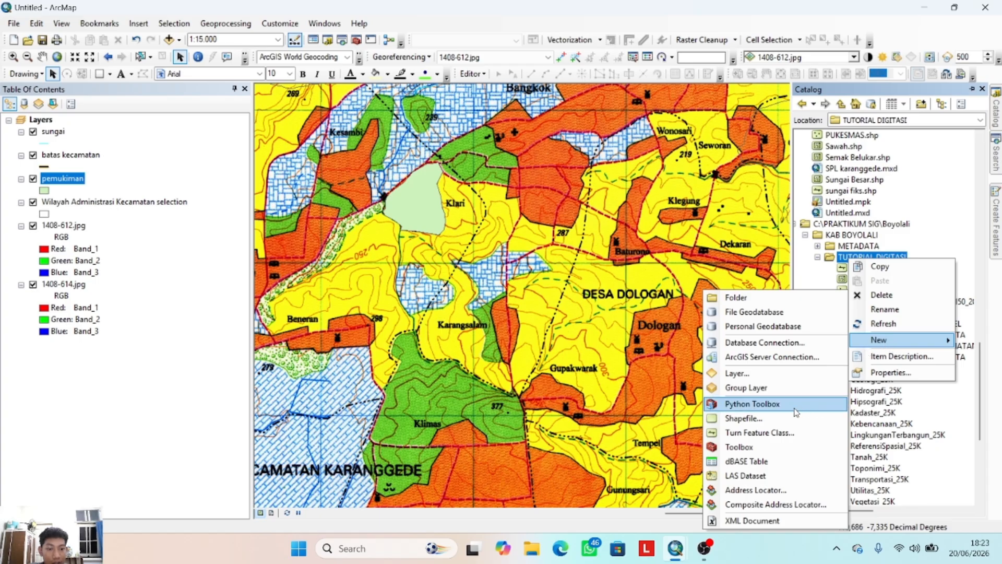
left_click(773, 418)
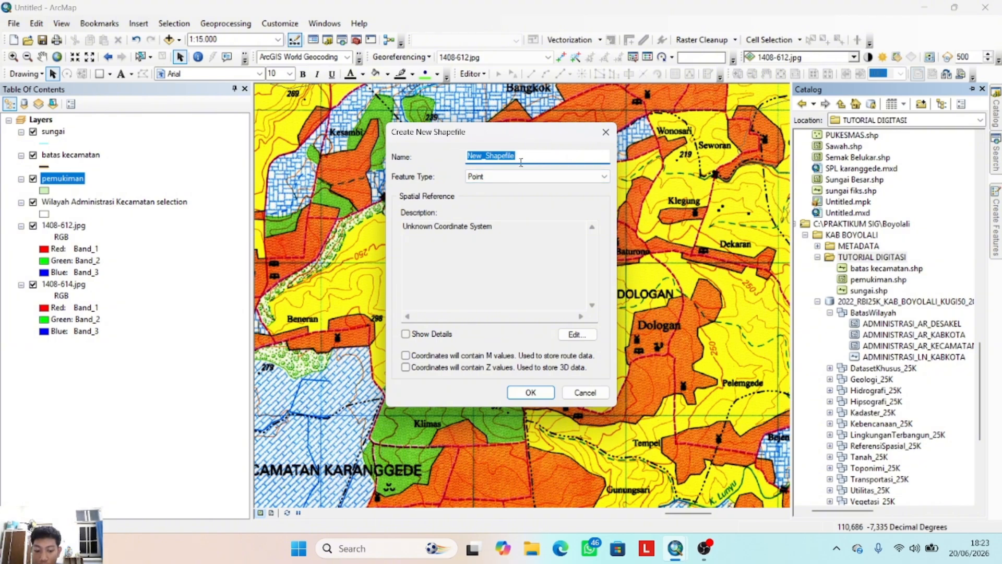
type("pendidikan")
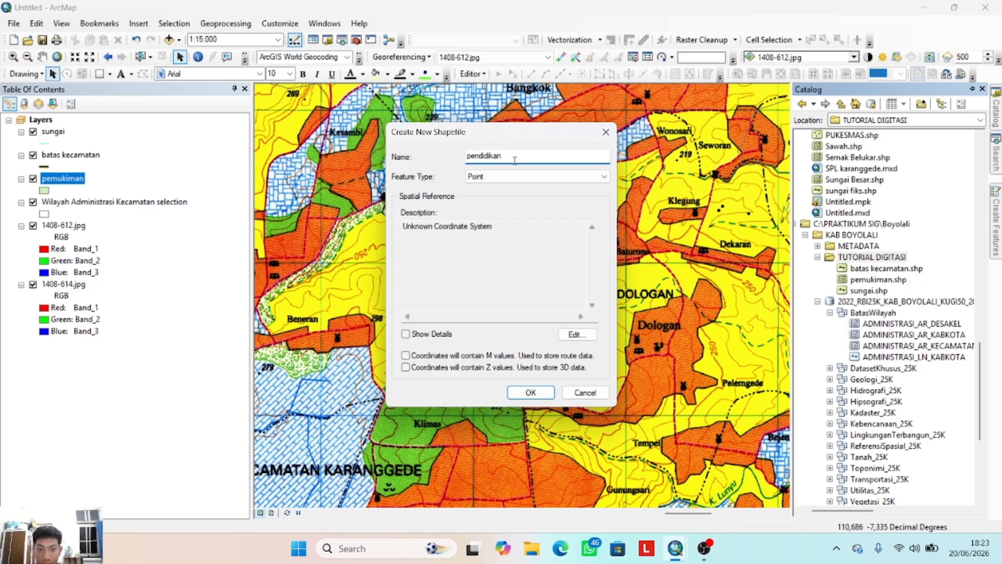
left_click(577, 334)
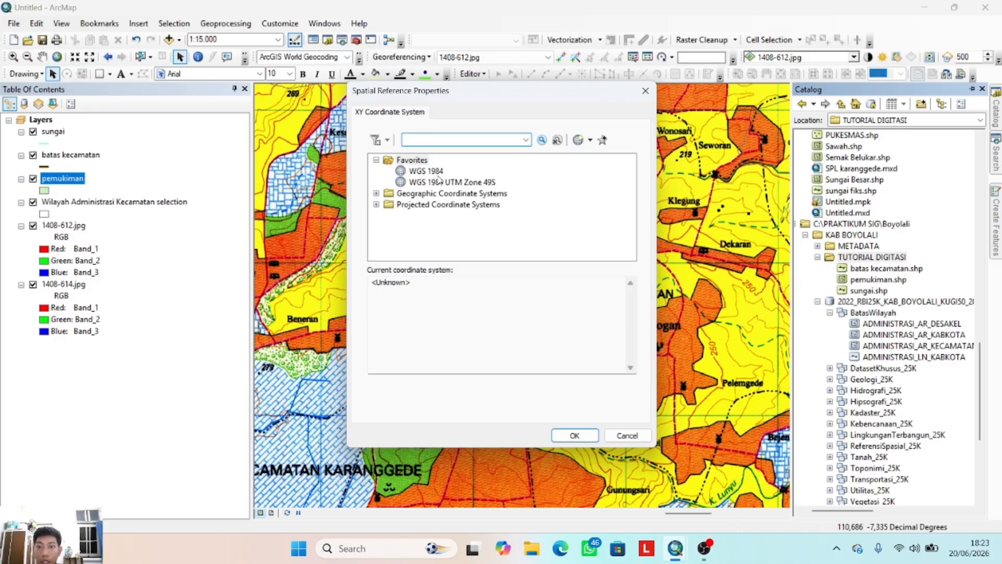
left_click(468, 183)
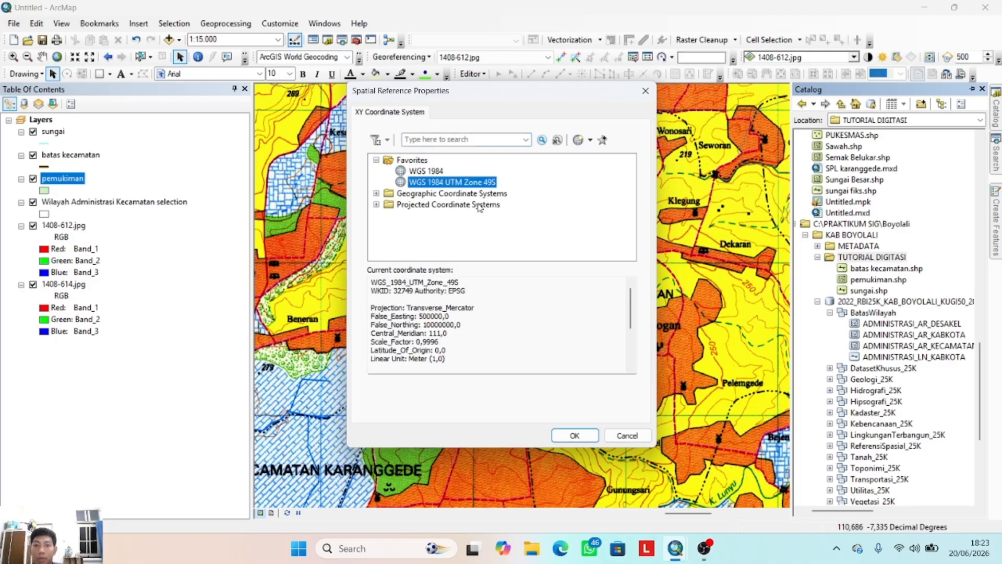
left_click(575, 435)
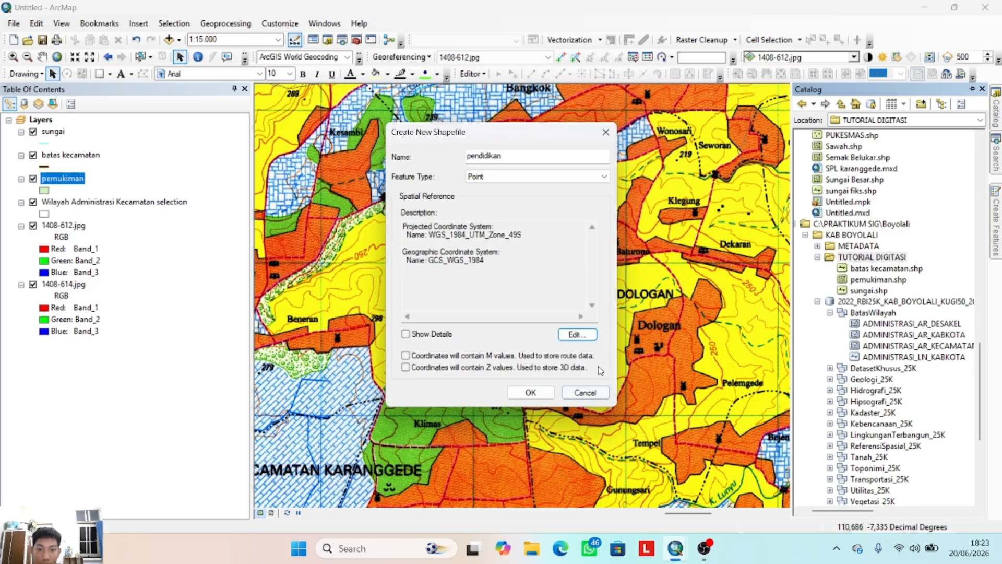
left_click(531, 392)
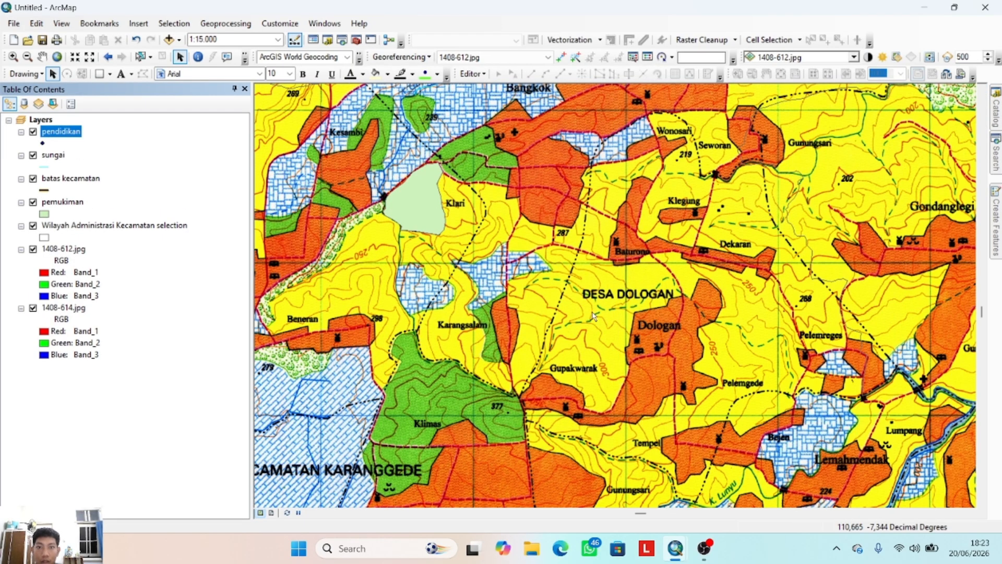
- Start editing the pendidikan layer past the warnings and select its point template
left_click(473, 74)
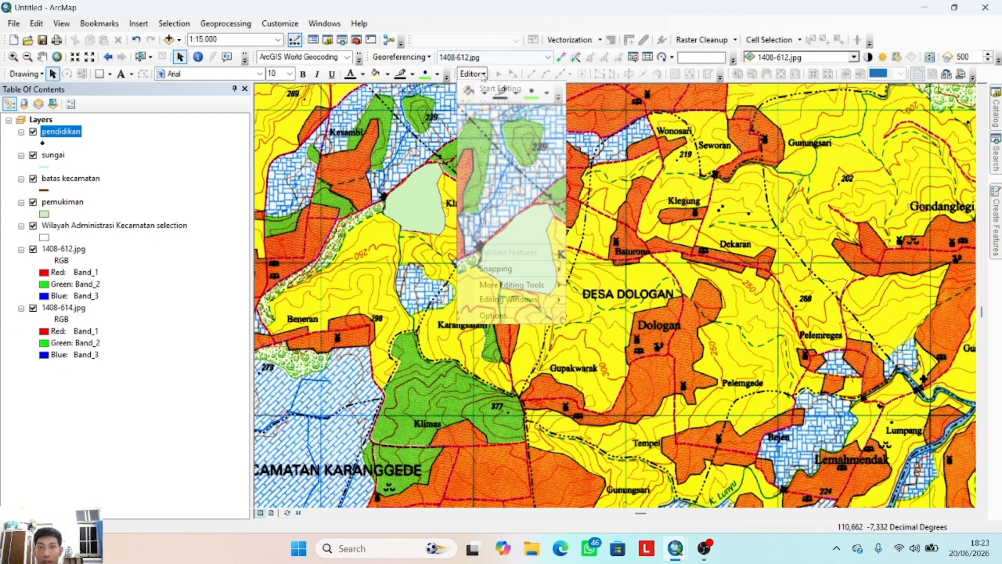
left_click(495, 89)
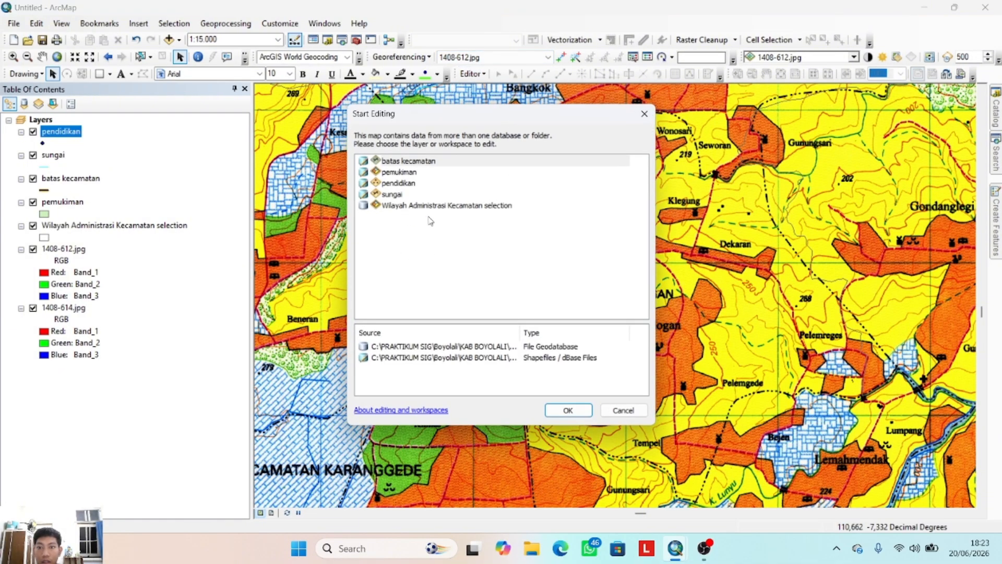
left_click(398, 184)
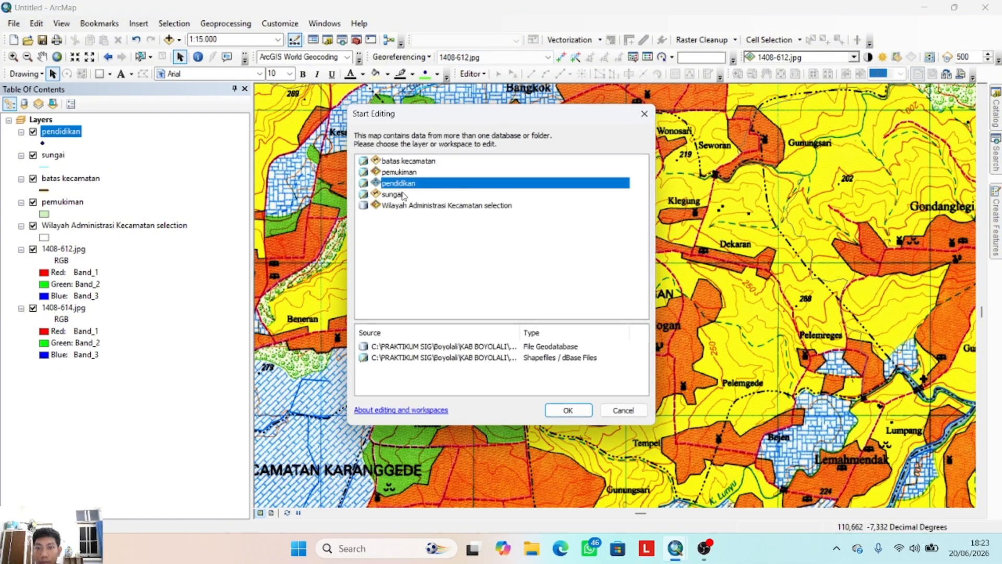
left_click(564, 407)
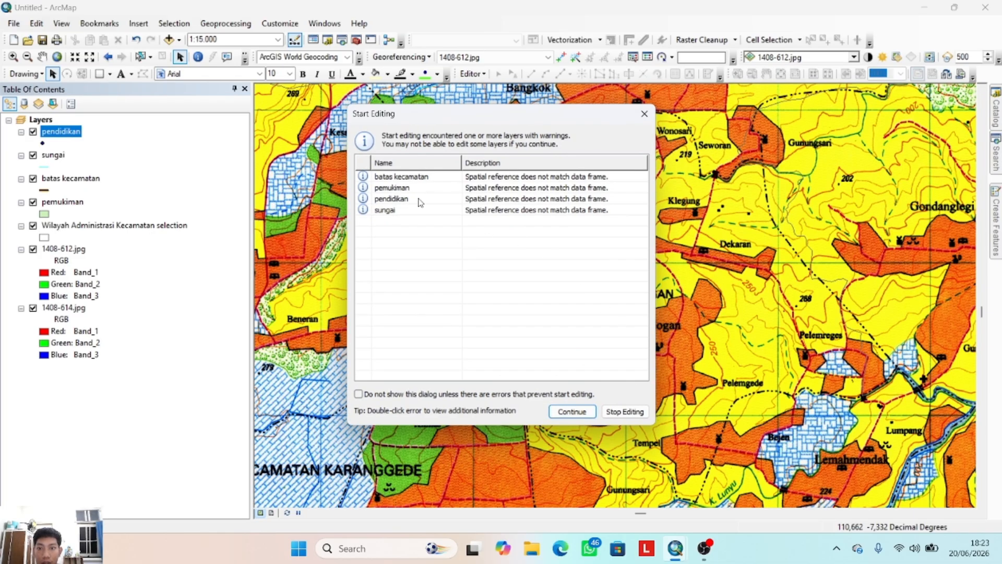
left_click(421, 200)
left_click(572, 412)
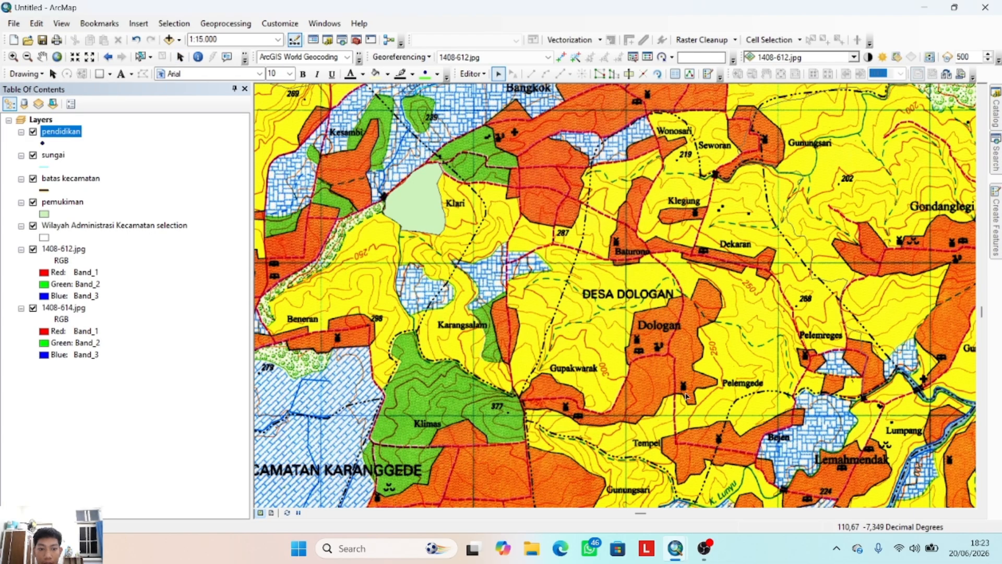
left_click(997, 249)
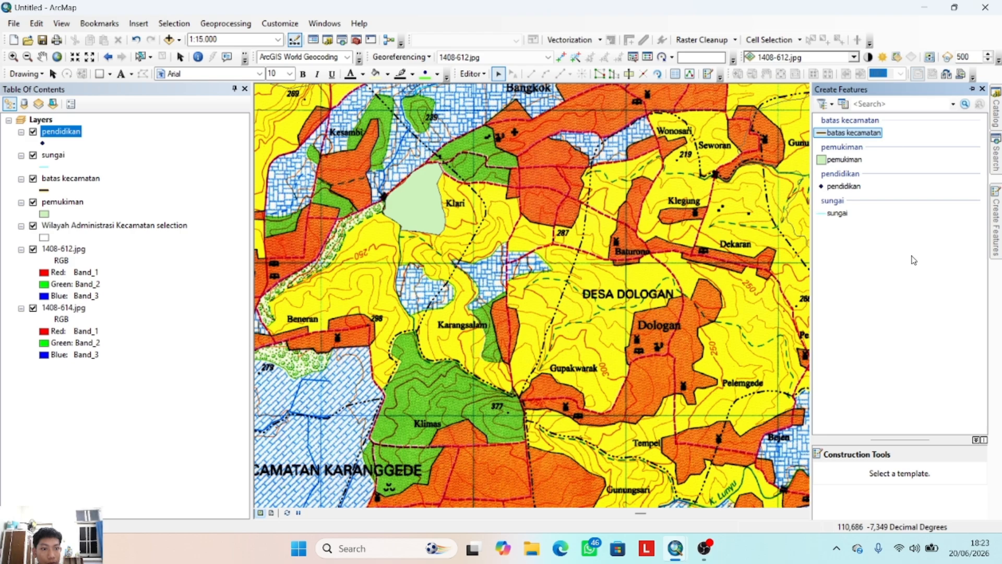
left_click(843, 186)
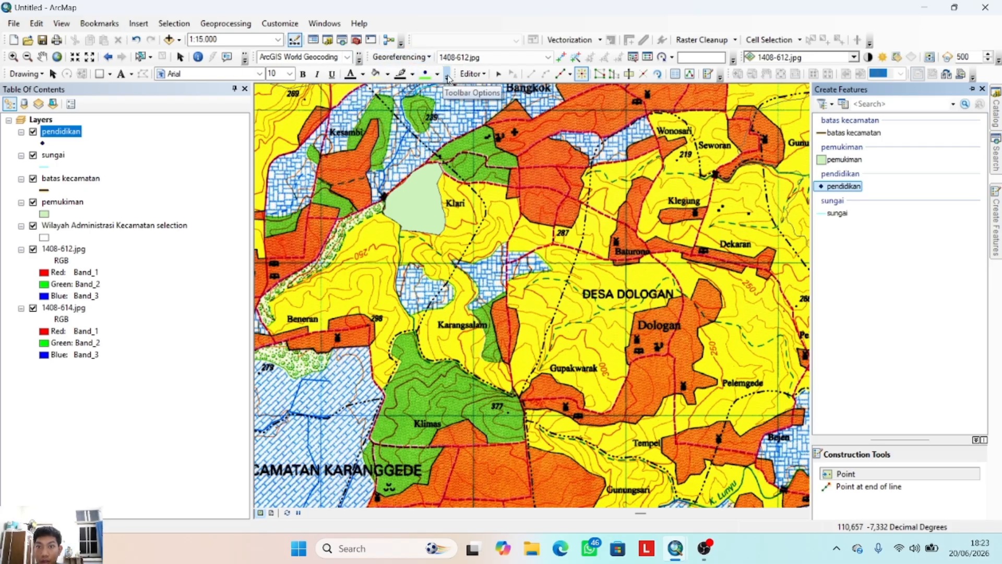
- End the edit session and reopen the Catalog to see pendidikan.shp listed
left_click(484, 74)
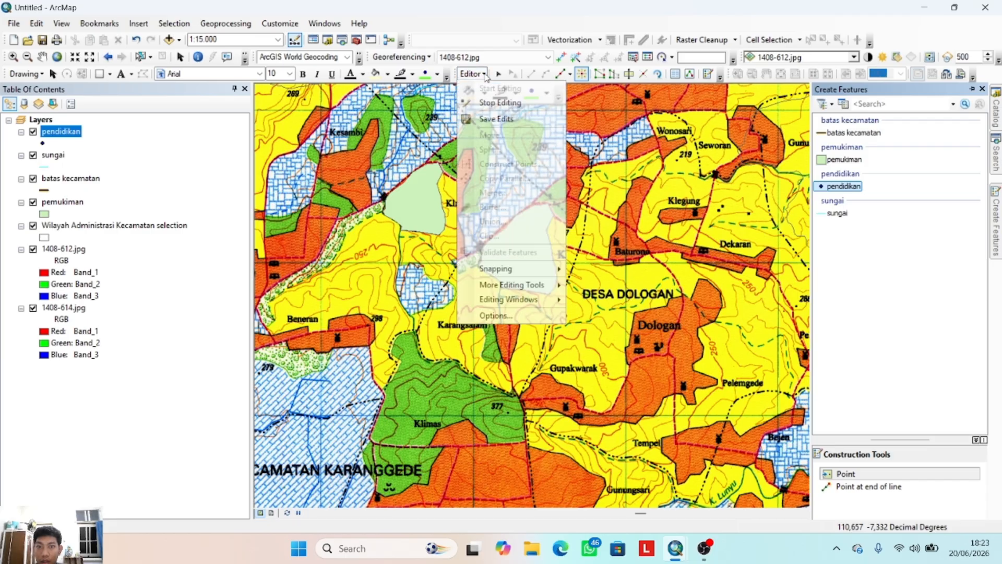
left_click(514, 103)
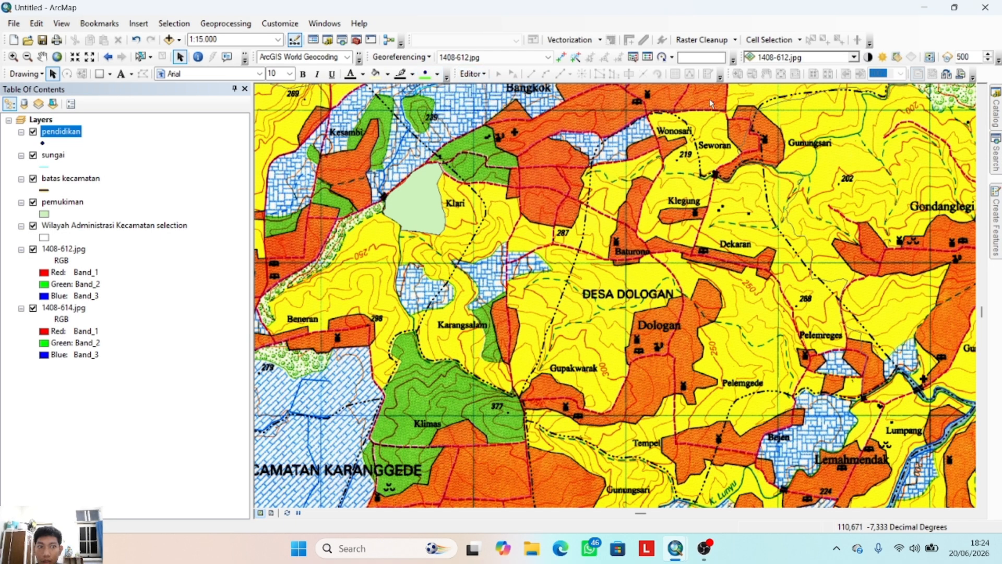
mouse_move(996, 141)
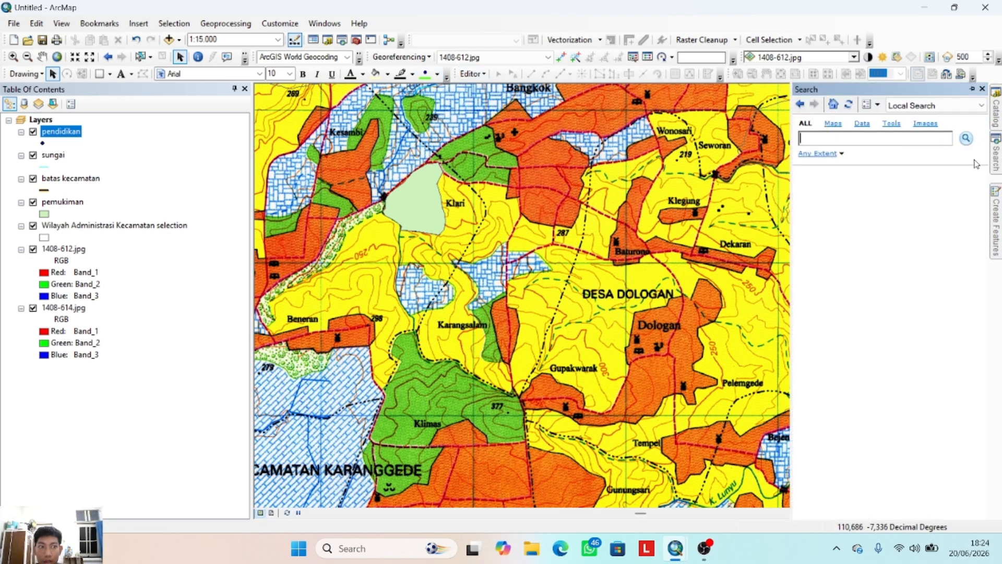
left_click(996, 110)
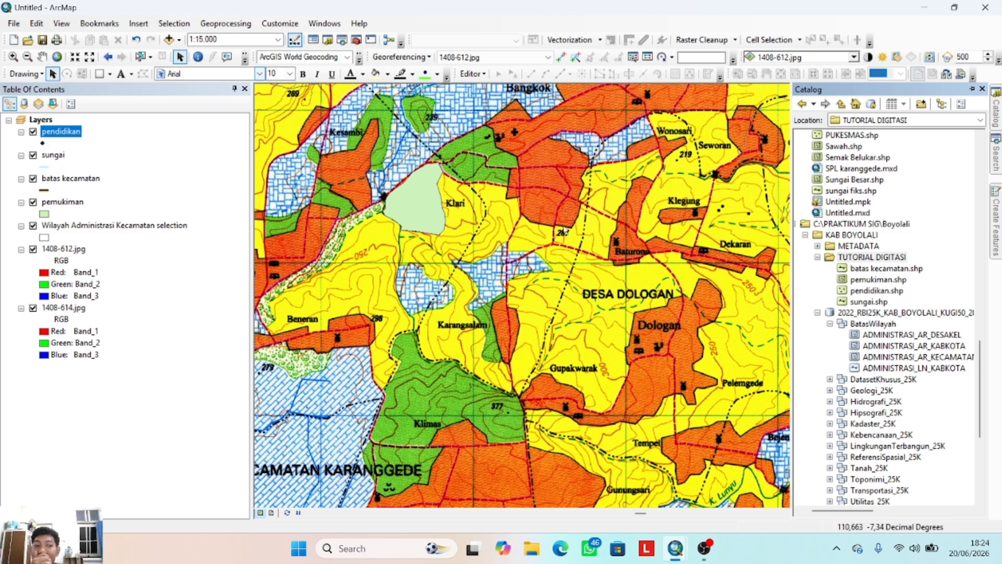
mouse_move(994, 235)
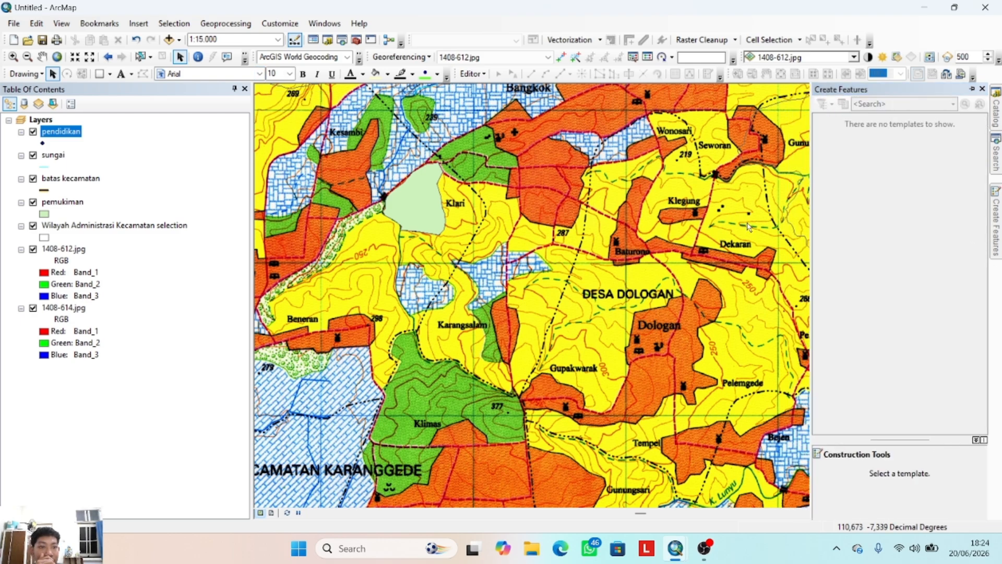
mouse_move(996, 127)
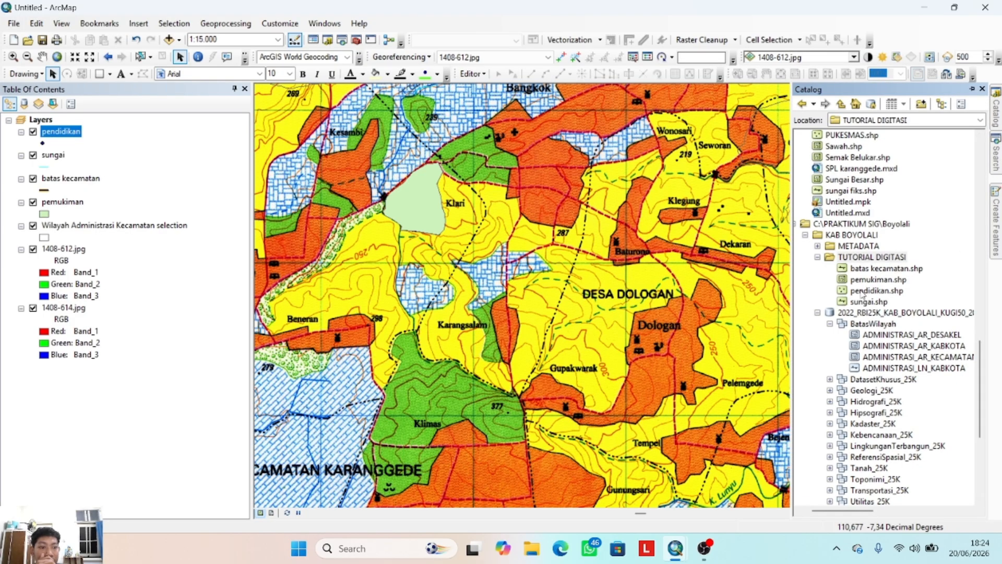
- Start a new edit session on pendidikan, continuing past the warnings
left_click(472, 74)
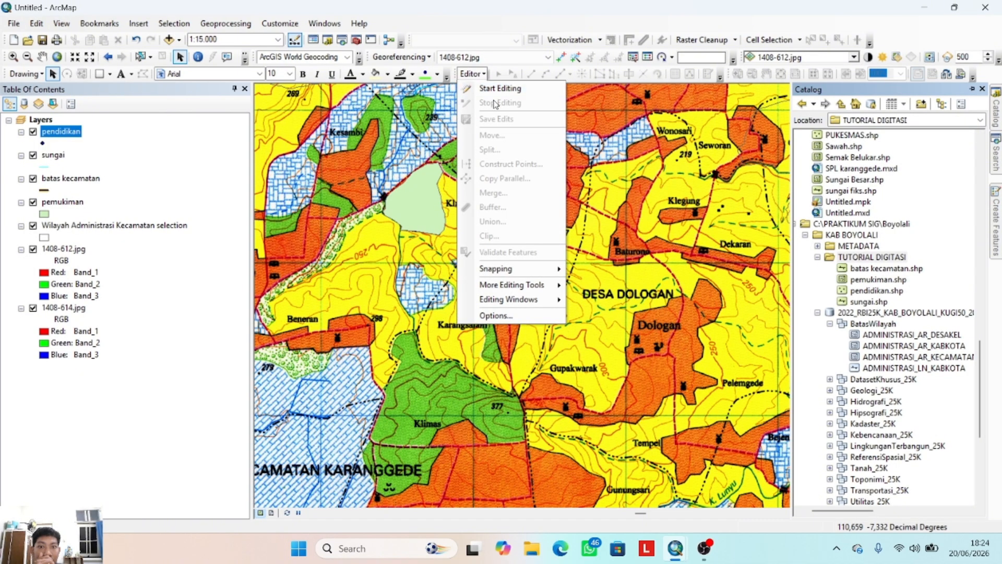
left_click(495, 90)
left_click(413, 187)
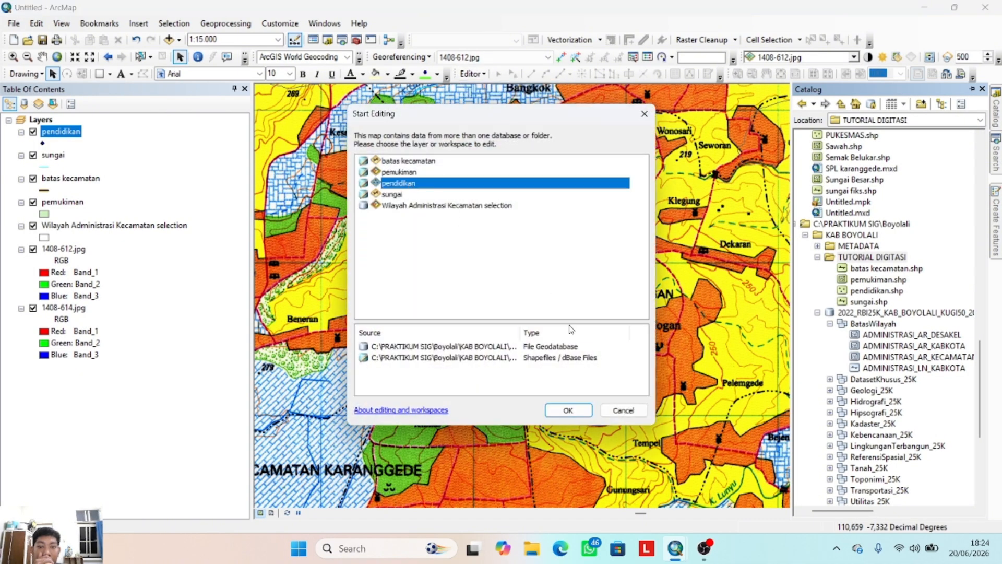
left_click(562, 412)
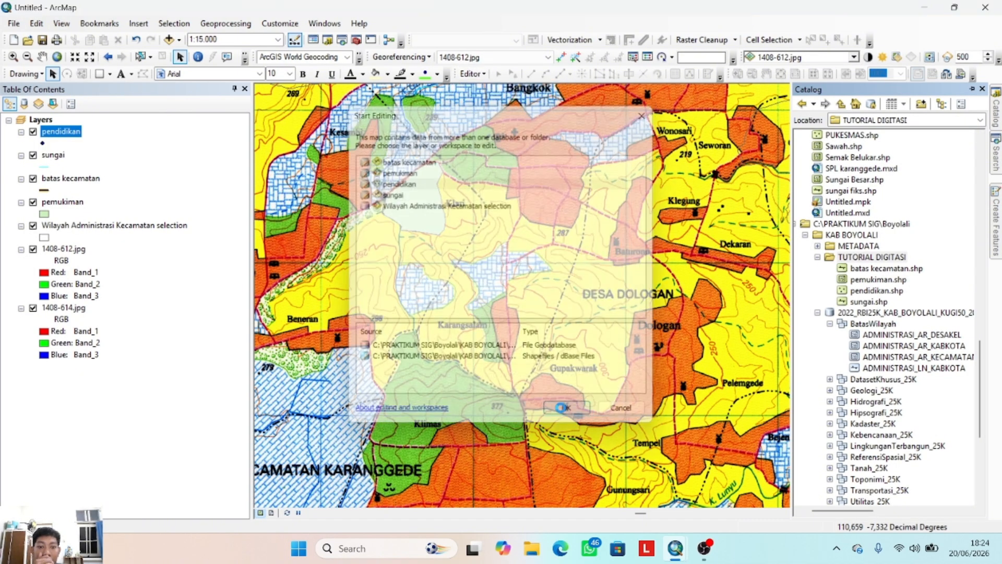
left_click(429, 198)
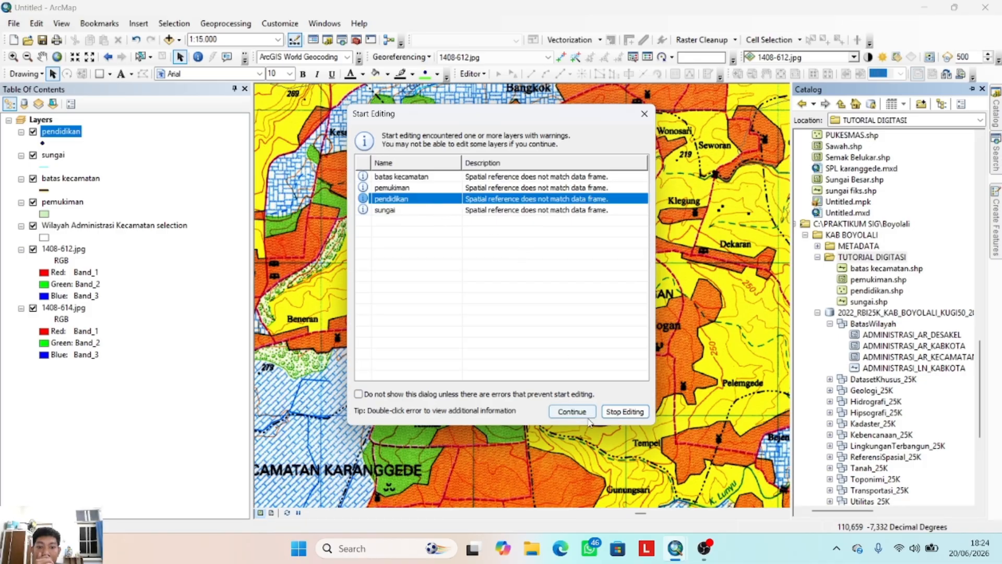
left_click(573, 412)
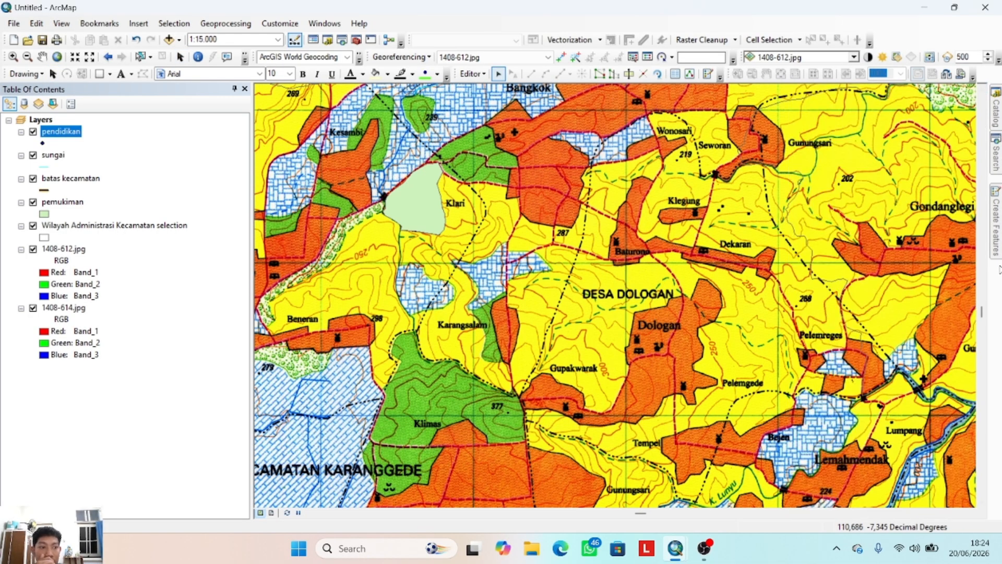
- Place pendidikan points on the school symbols at Dologan and south of Gupakwarak
left_click(841, 186)
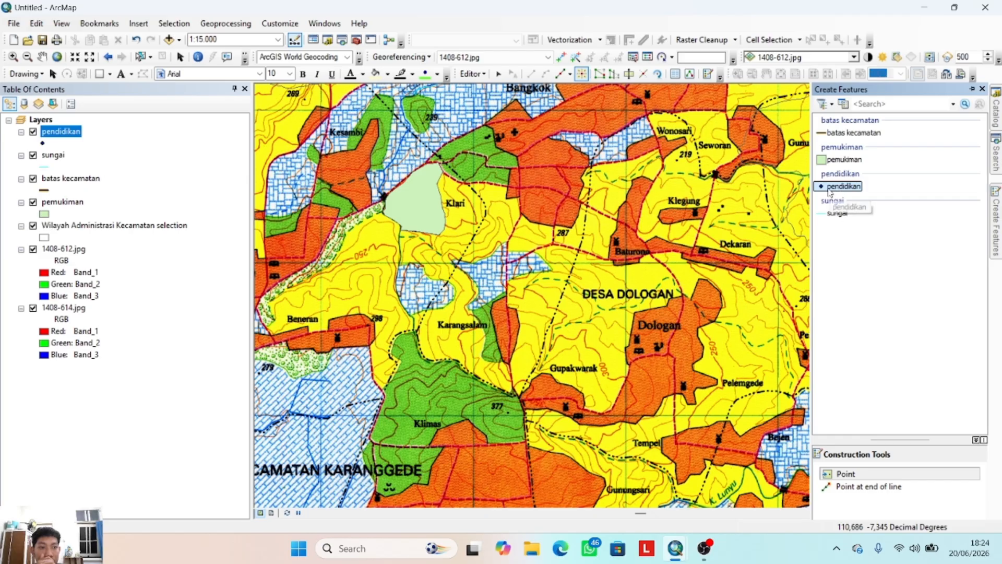
right_click(834, 190)
key("Escape")
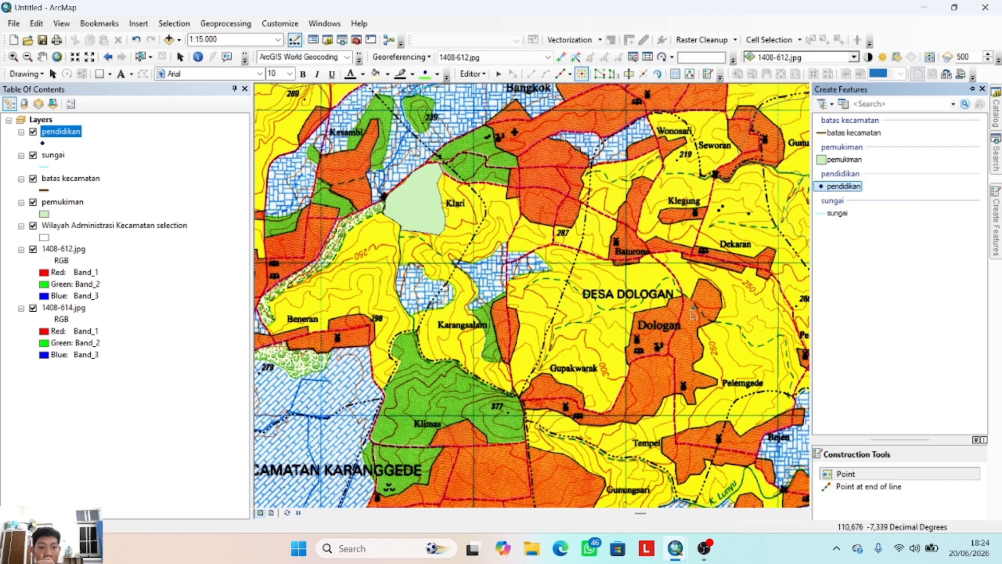
scroll(498, 372, "up", 1)
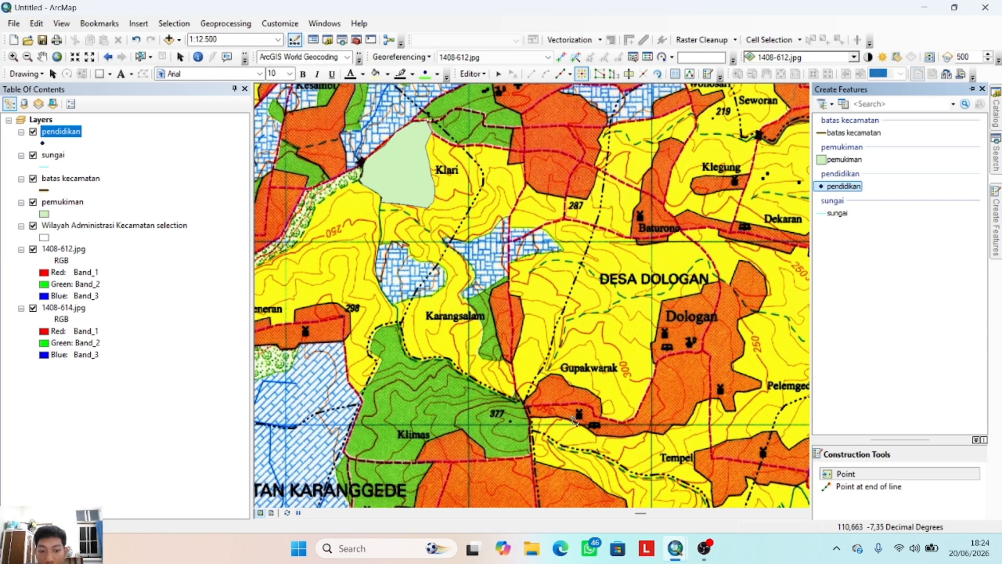
left_click(667, 347)
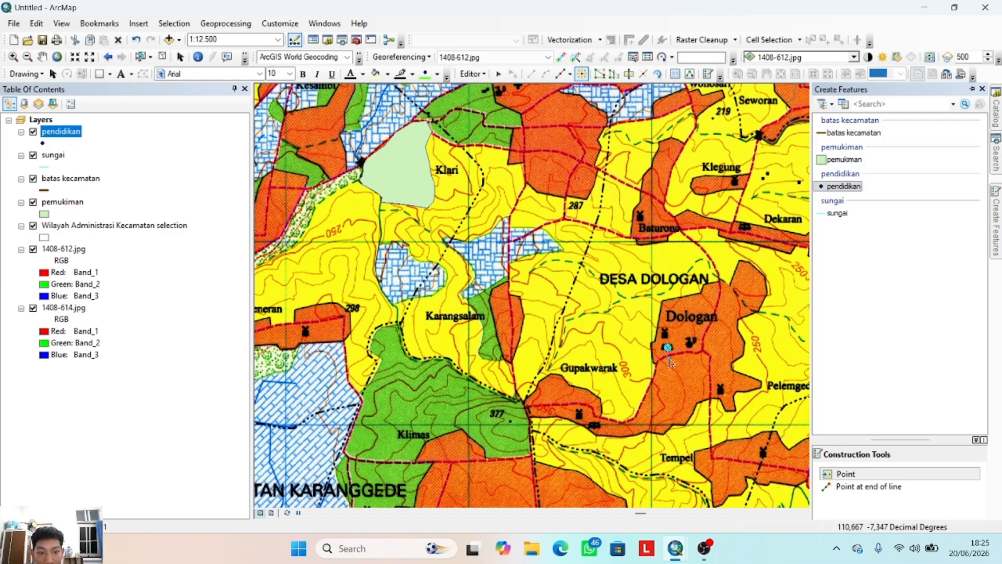
left_click(595, 427)
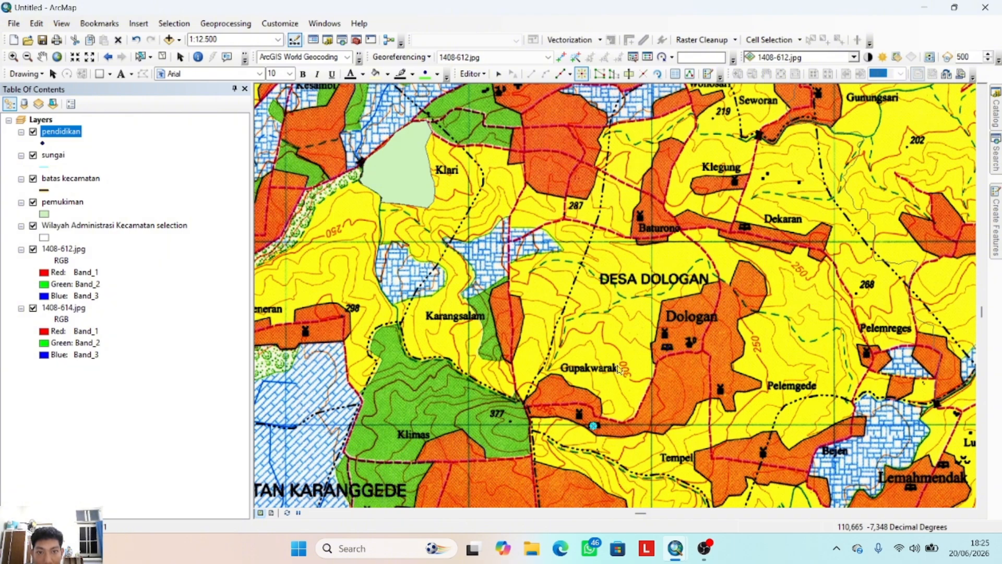
- Save the edits and stop editing
left_click(482, 73)
left_click(481, 116)
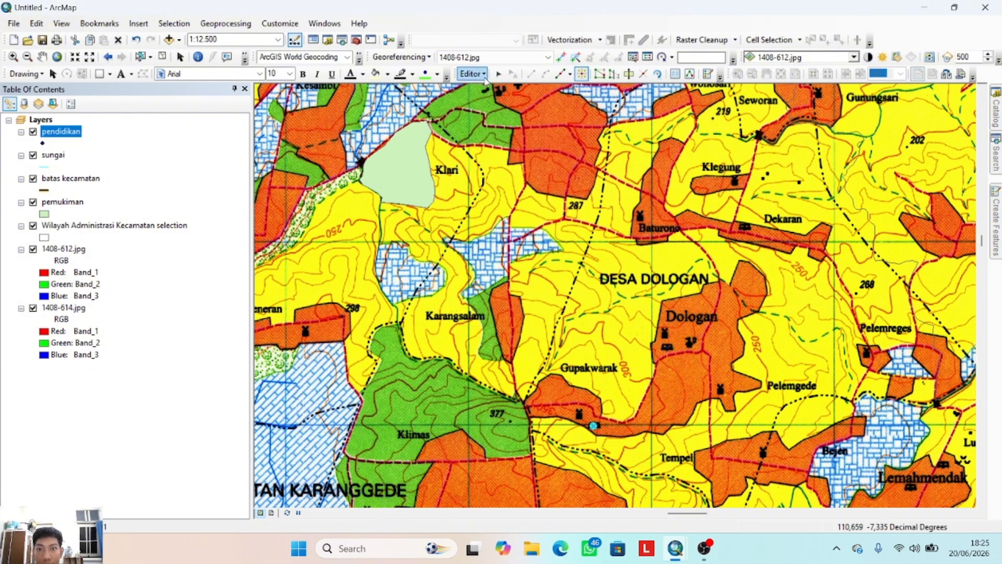
left_click(484, 74)
left_click(486, 100)
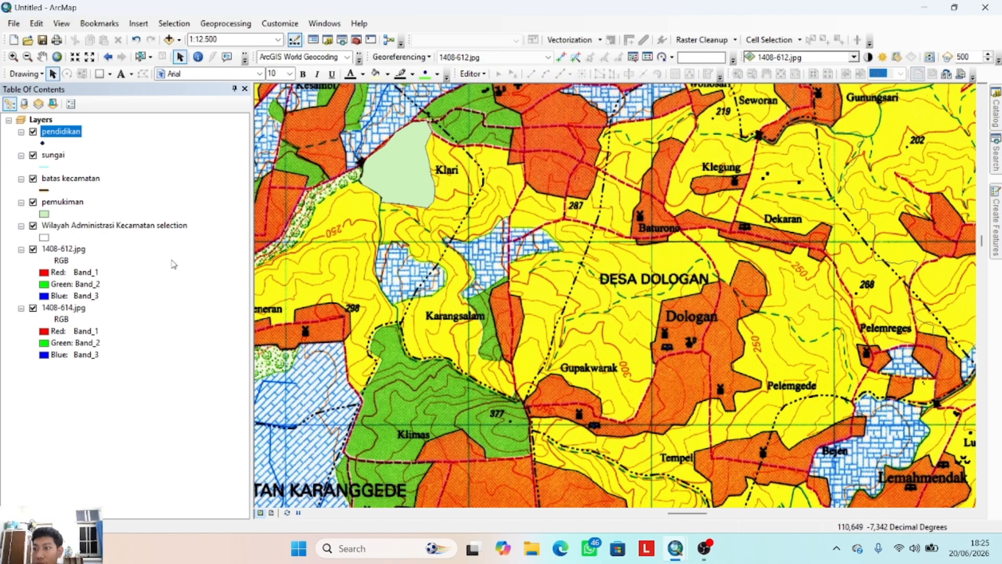
- Open the Symbol Selector for the pendidikan point symbol
right_click(43, 142)
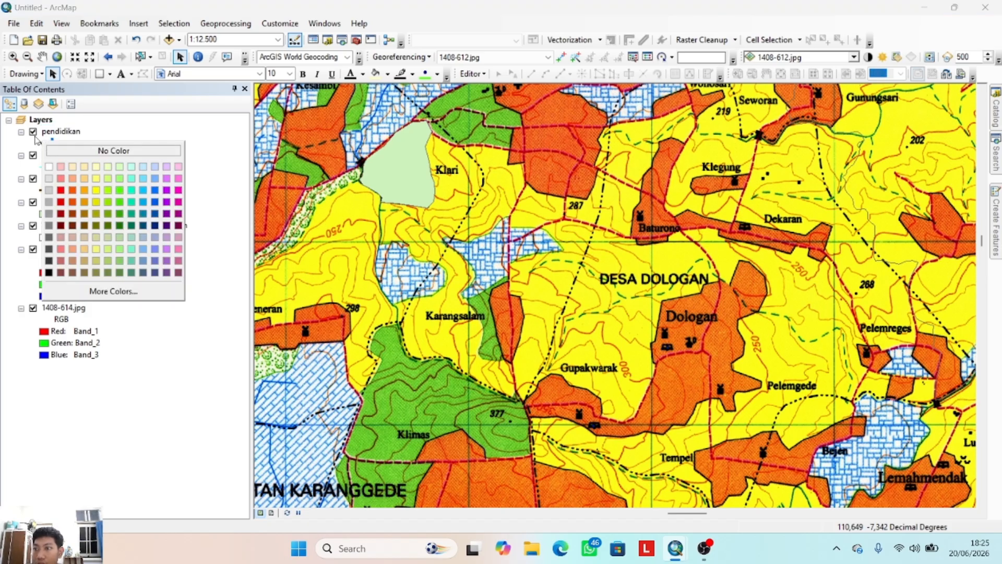
left_click(43, 142)
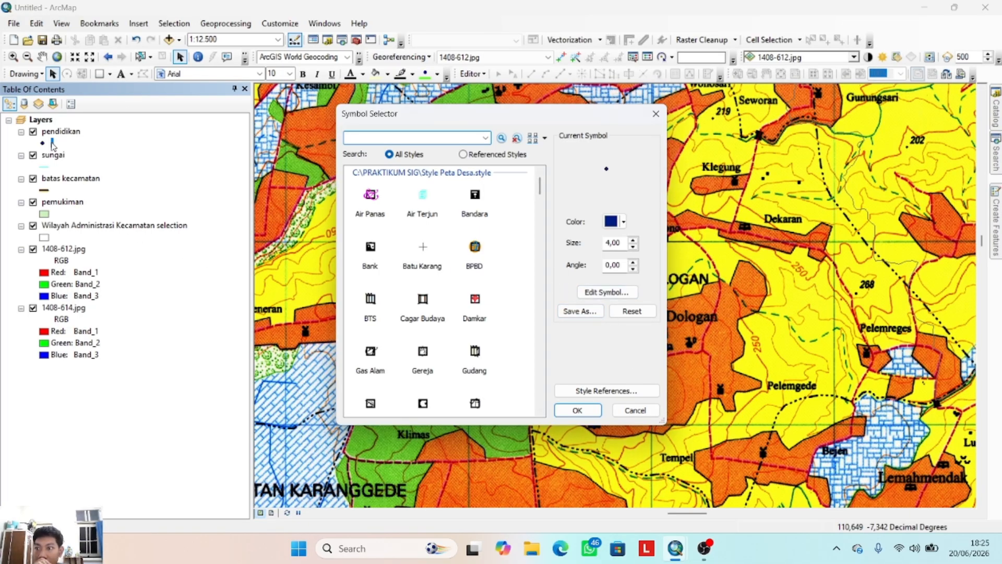
left_click(656, 113)
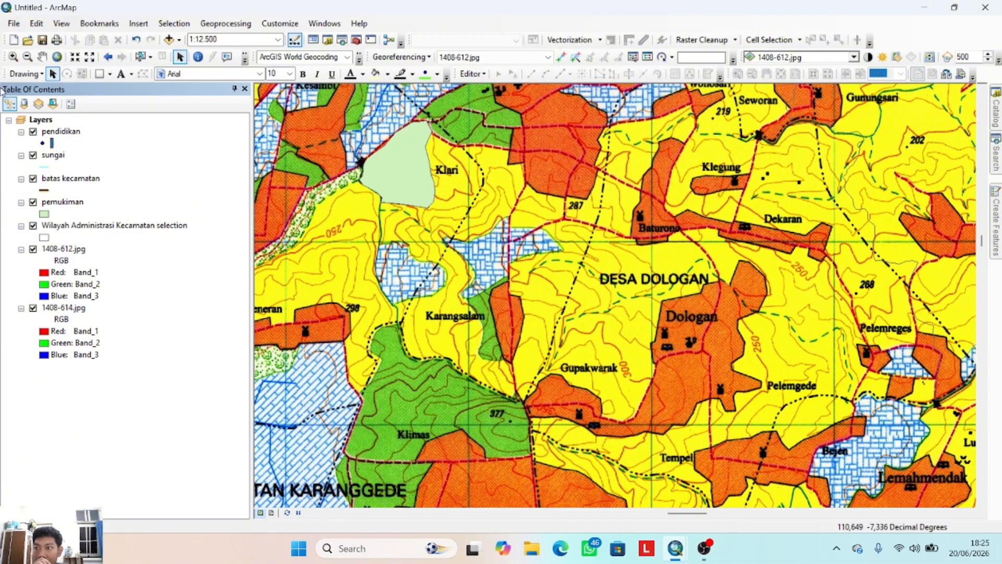
right_click(42, 145)
left_click(38, 144)
left_click(45, 144)
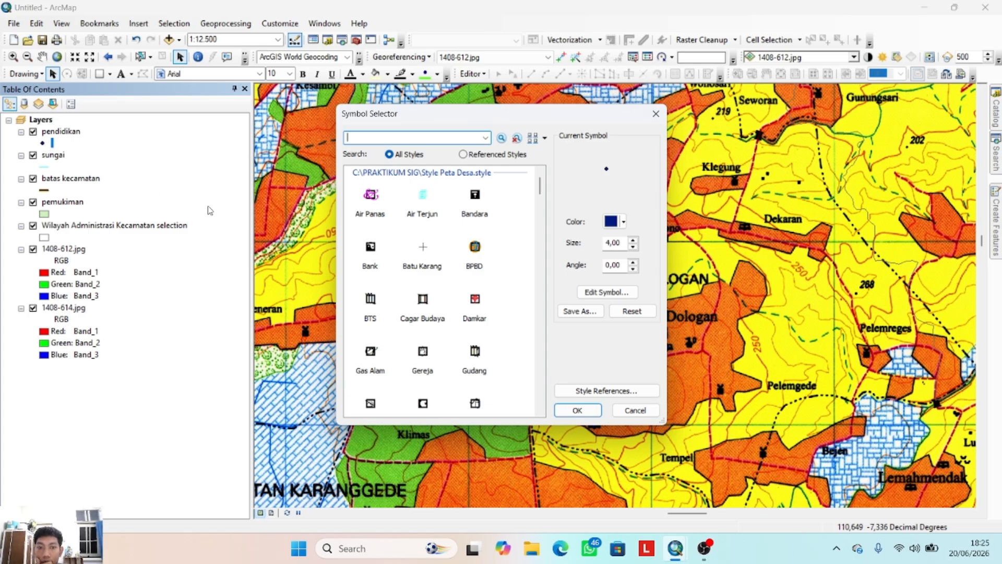
- Inspect the marker types in the symbol property editor, keeping Simple Marker Symbol
left_click(592, 291)
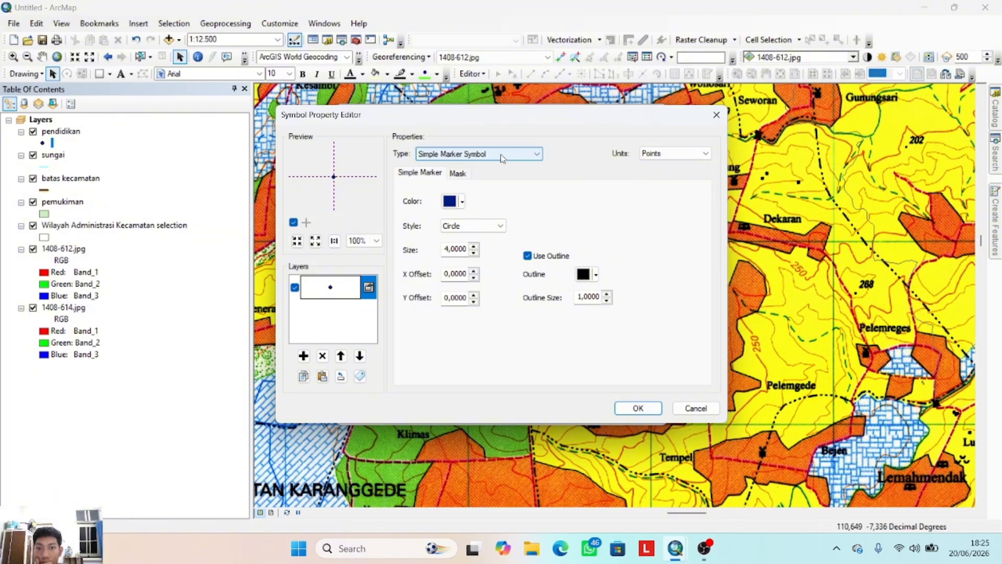
left_click(537, 154)
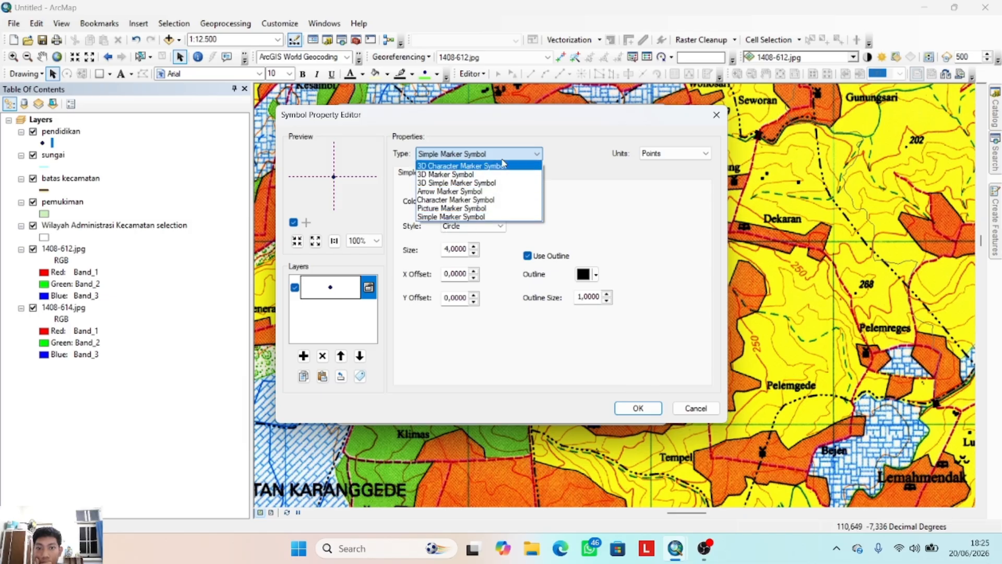
left_click(536, 155)
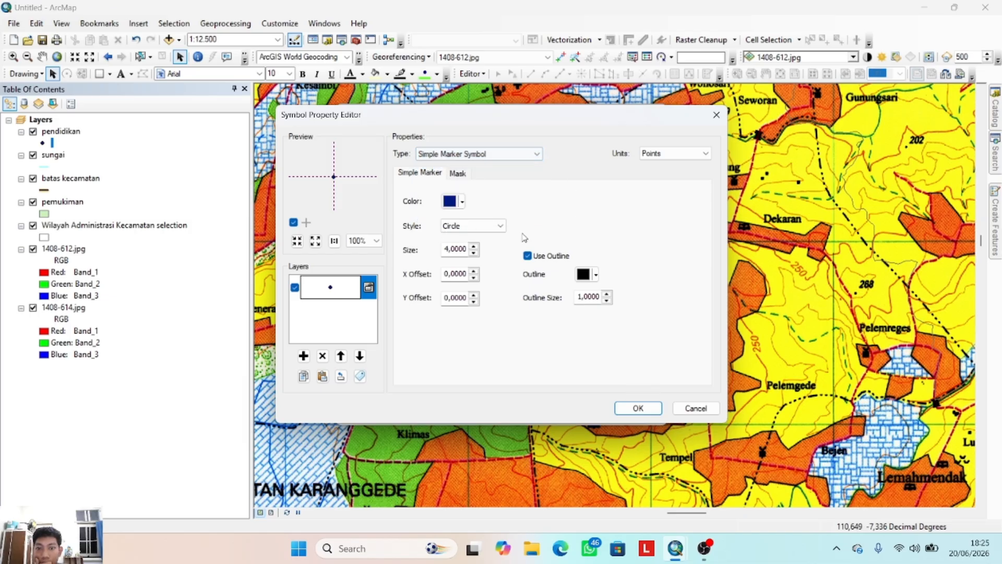
left_click(537, 155)
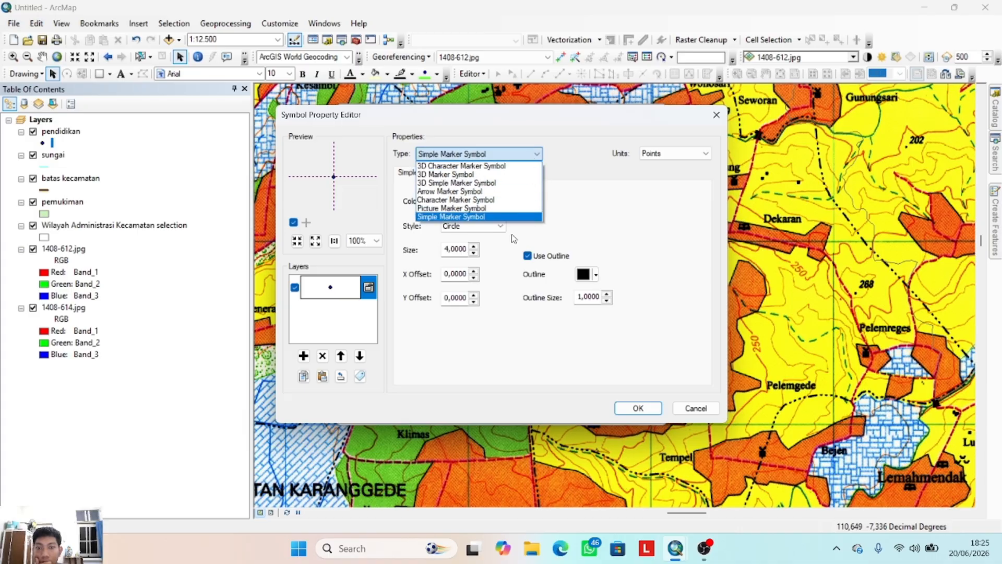
left_click(531, 155)
left_click(638, 407)
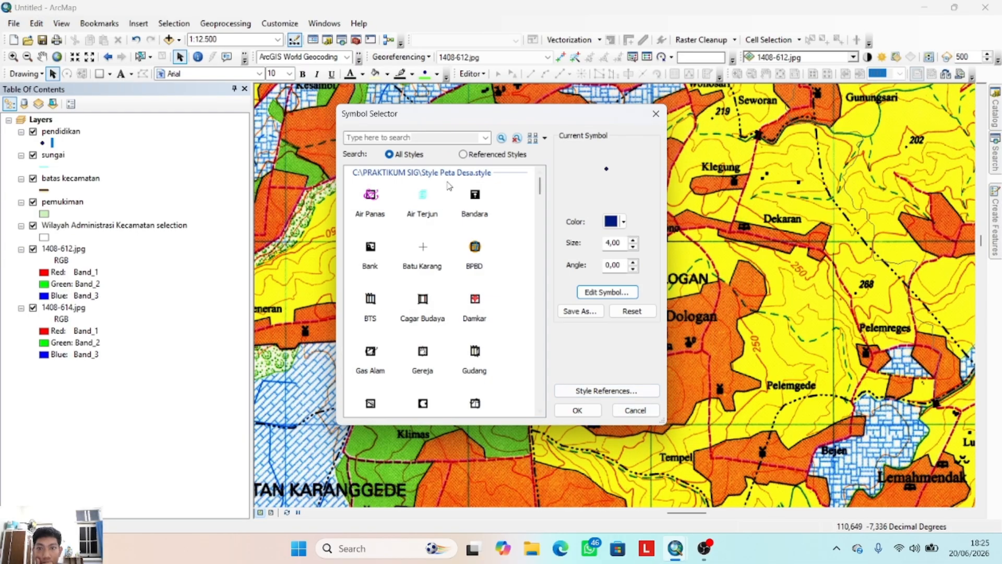
- Search the styles for 'pendidikan', then close the Symbol Selector unchanged
left_click(413, 137)
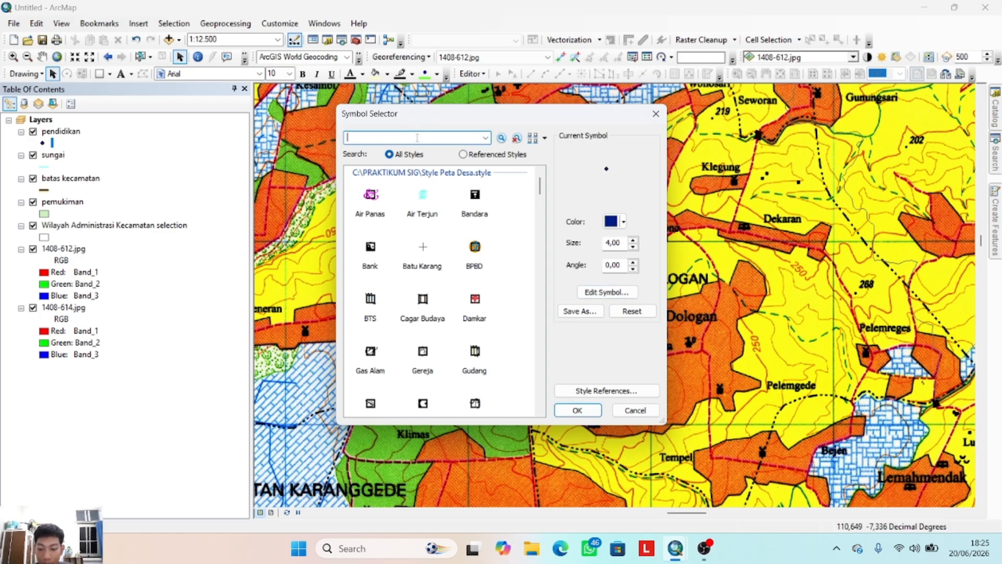
type("pendidi")
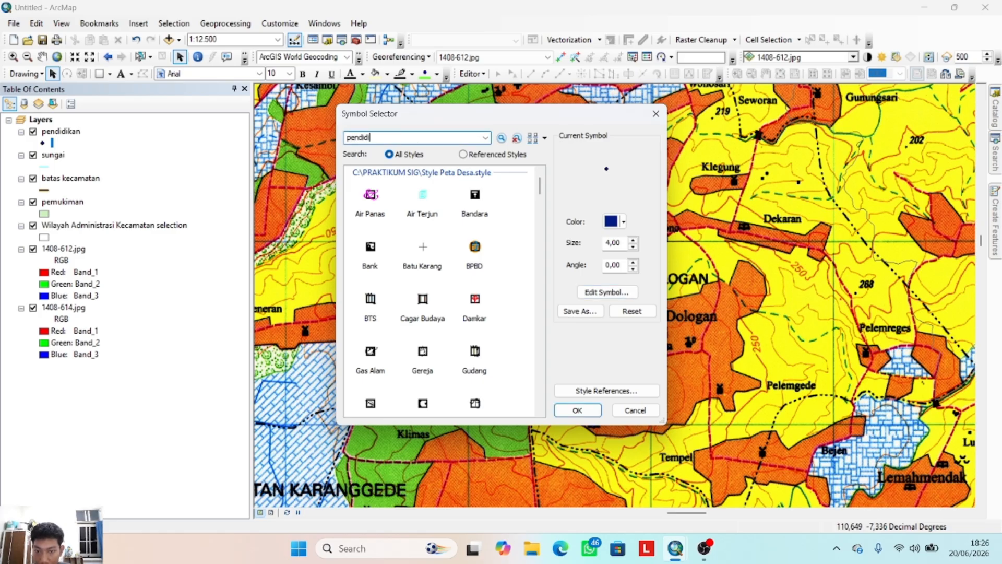
type("kan")
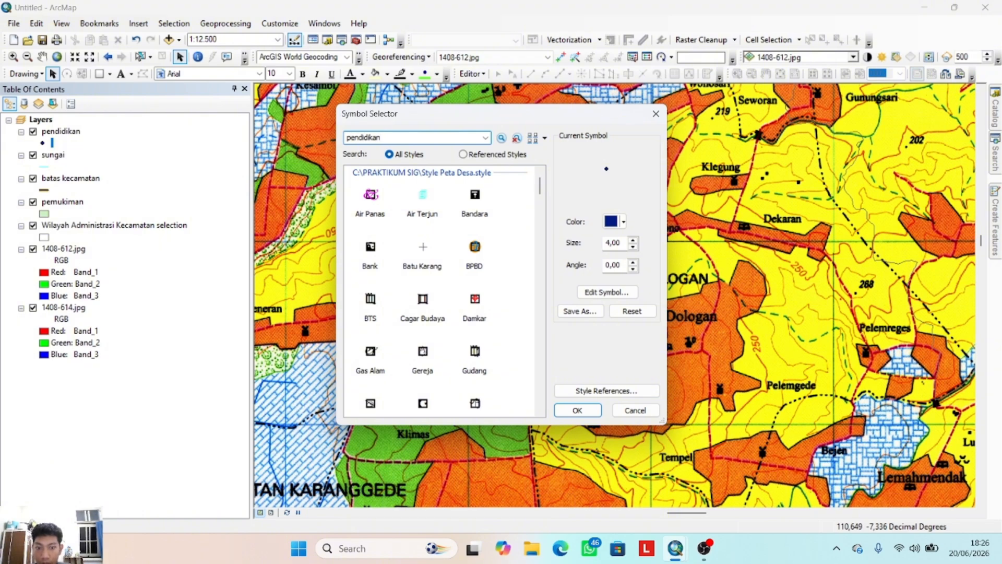
left_click(578, 409)
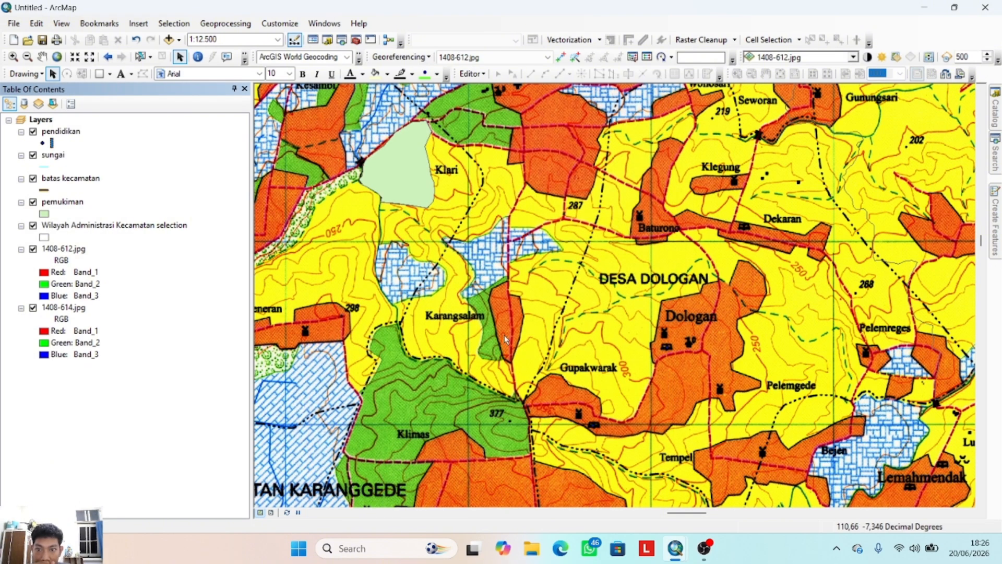
- Search styles for 'pendidikan' and apply the red Pendidikan Dasar school symbol at size 14,17
right_click(43, 145)
left_click(35, 146)
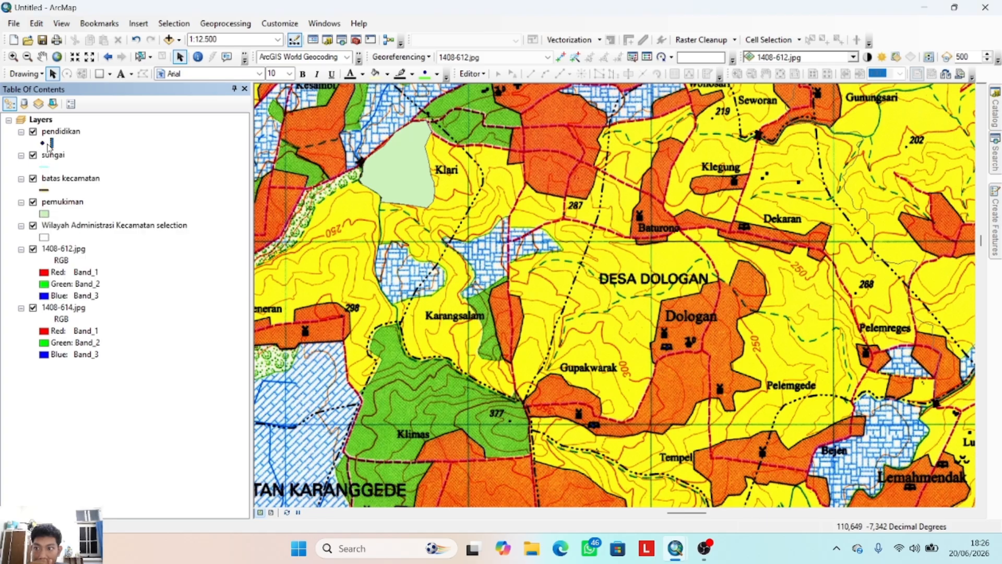
left_click(48, 144)
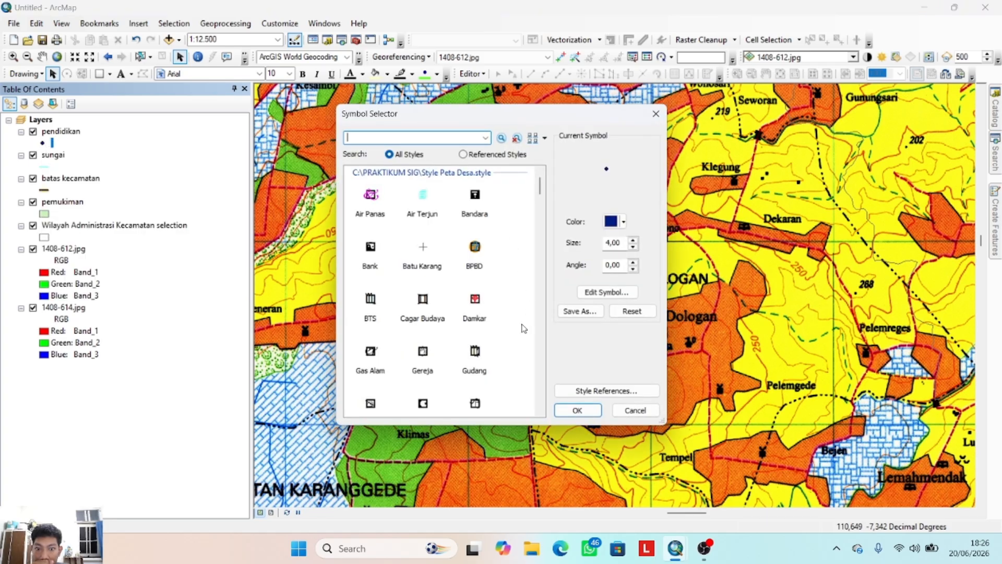
scroll(452, 274, "down", 10)
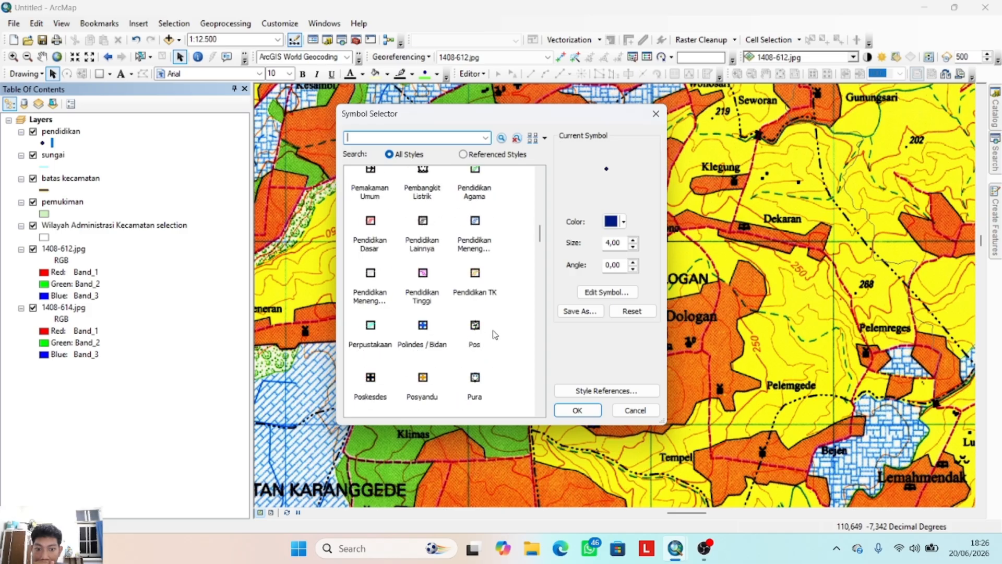
scroll(458, 280, "down", 5)
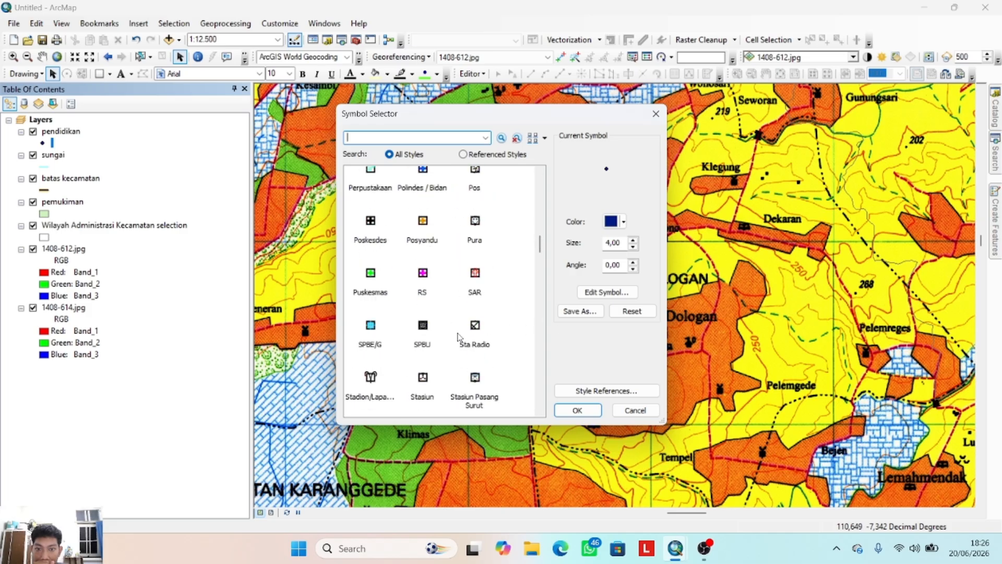
left_click(422, 141)
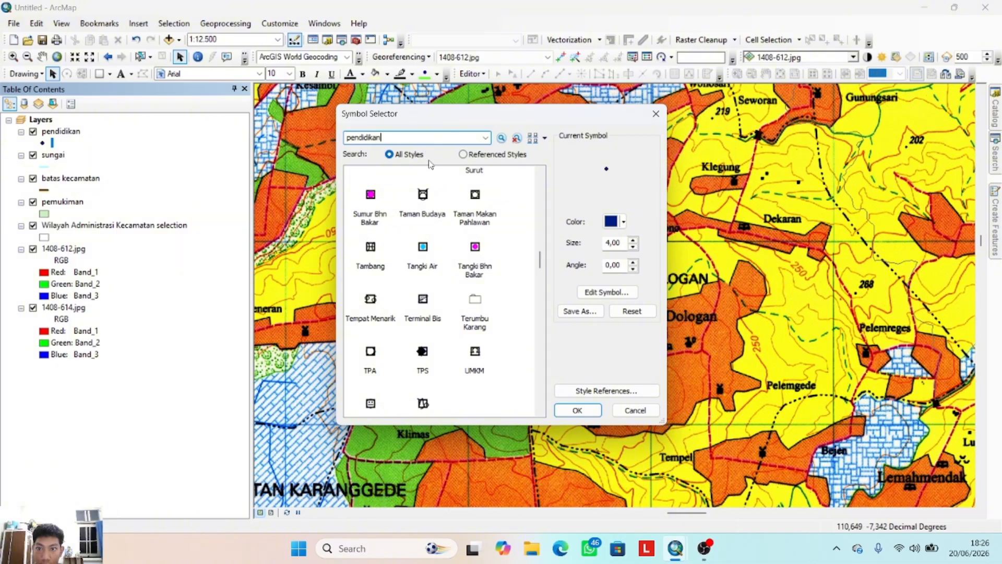
left_click(502, 138)
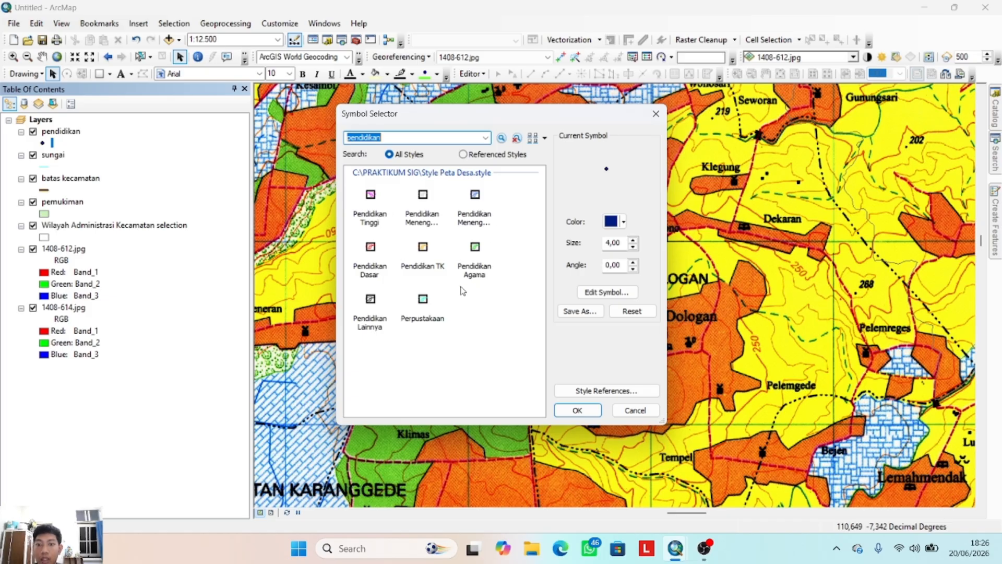
left_click(371, 261)
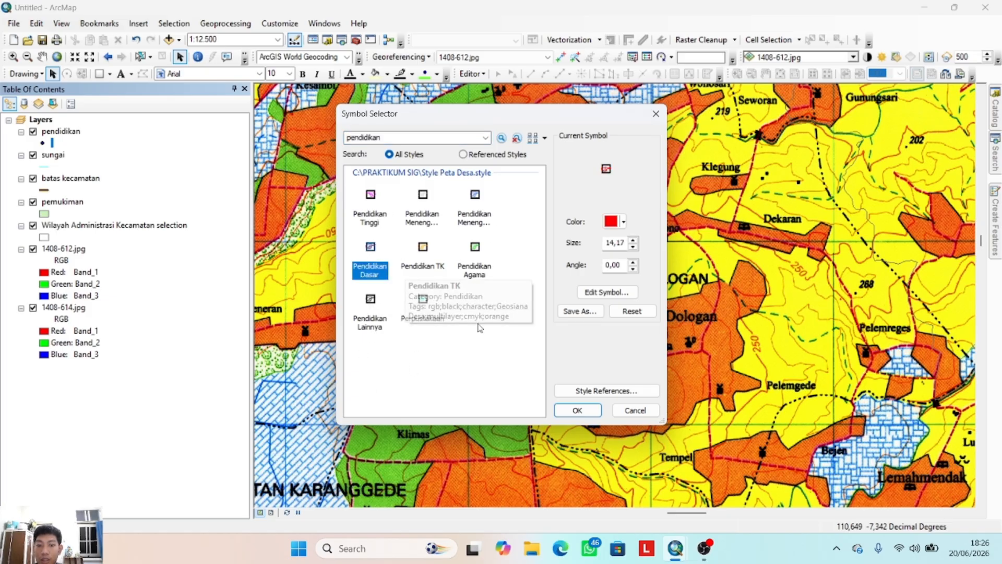
left_click(574, 409)
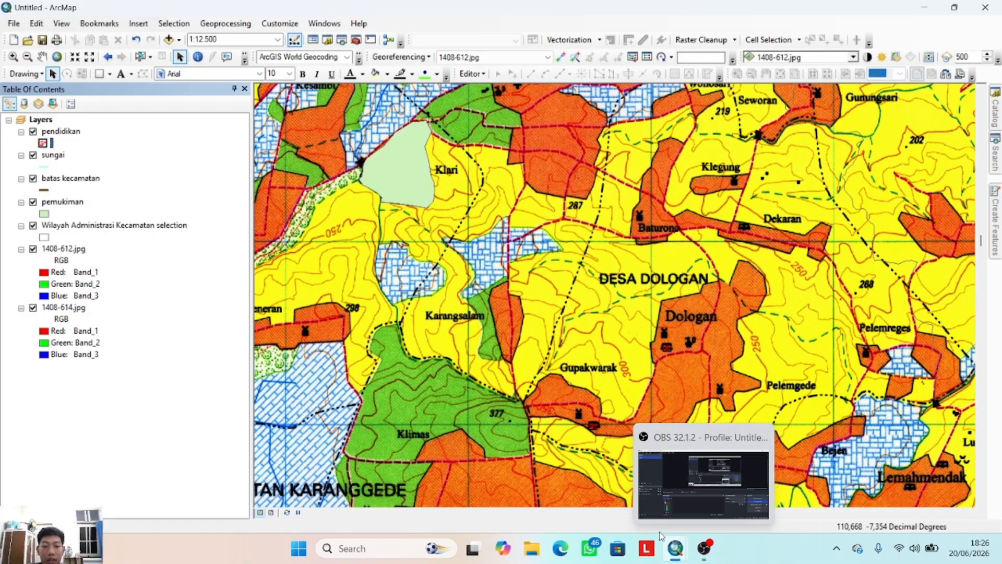
- Switch to the other ArcMap project window containing the district land-use map
mouse_move(677, 559)
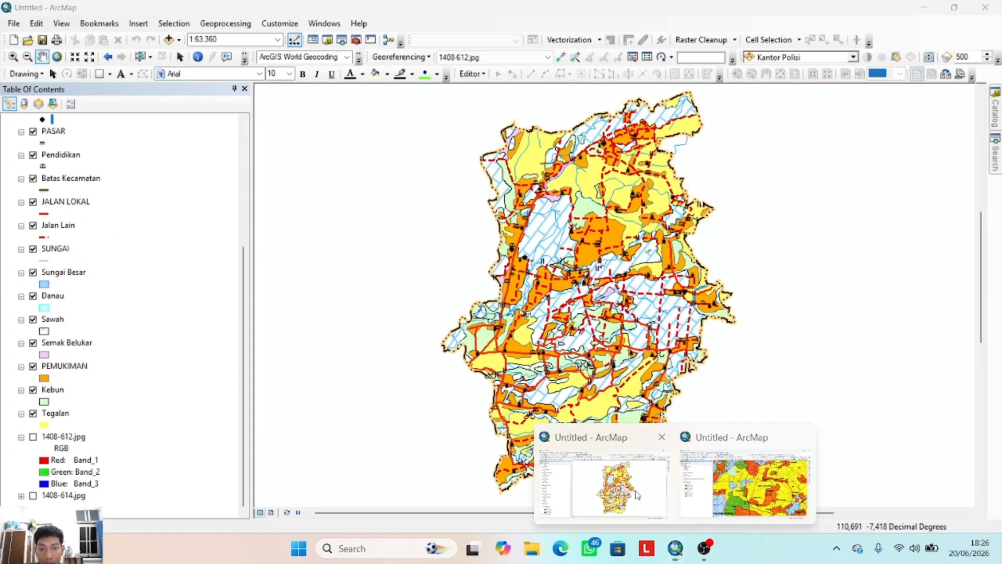
left_click(604, 483)
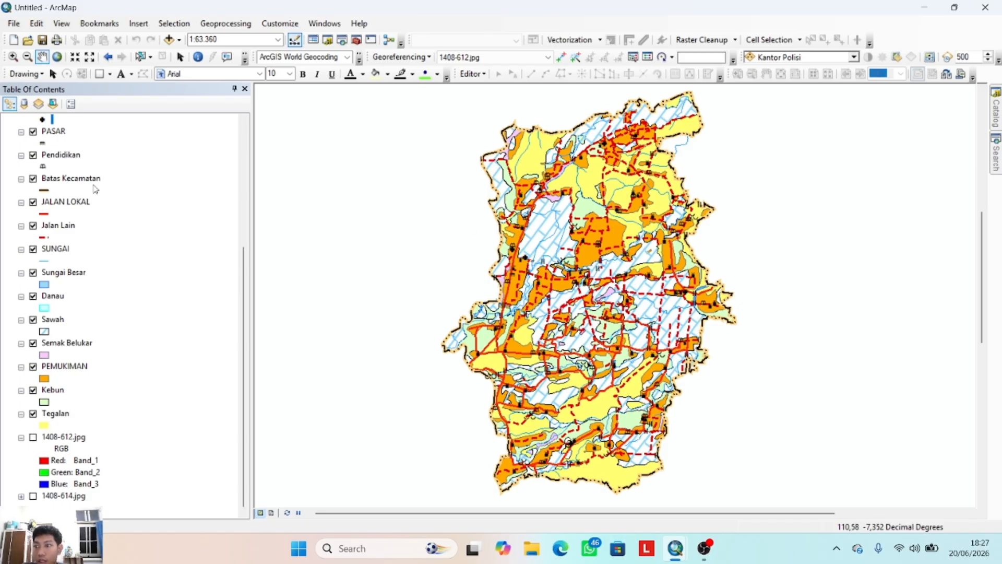
scroll(86, 193, "up", 5)
scroll(78, 147, "down", 1)
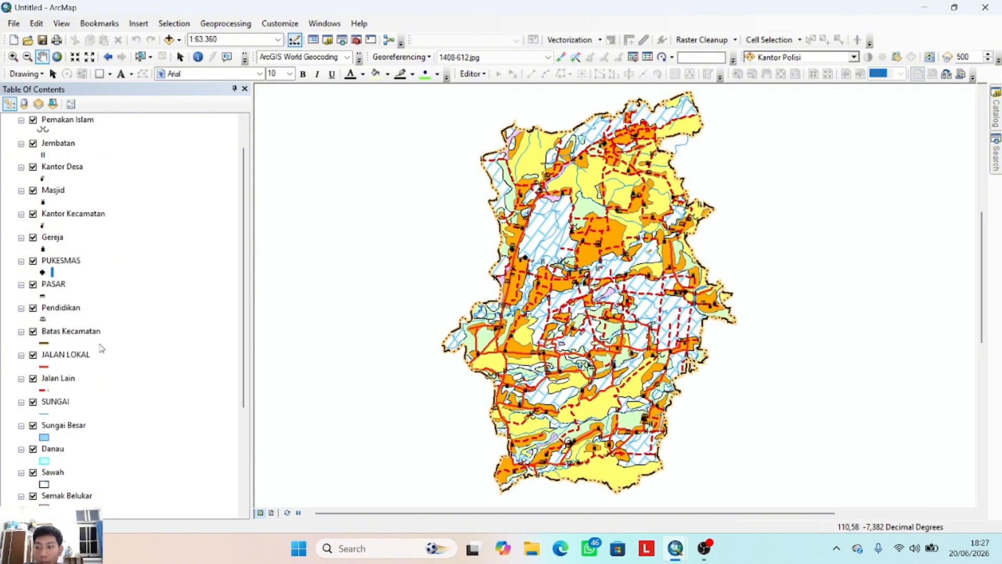
scroll(145, 366, "down", 3)
scroll(146, 364, "down", 2)
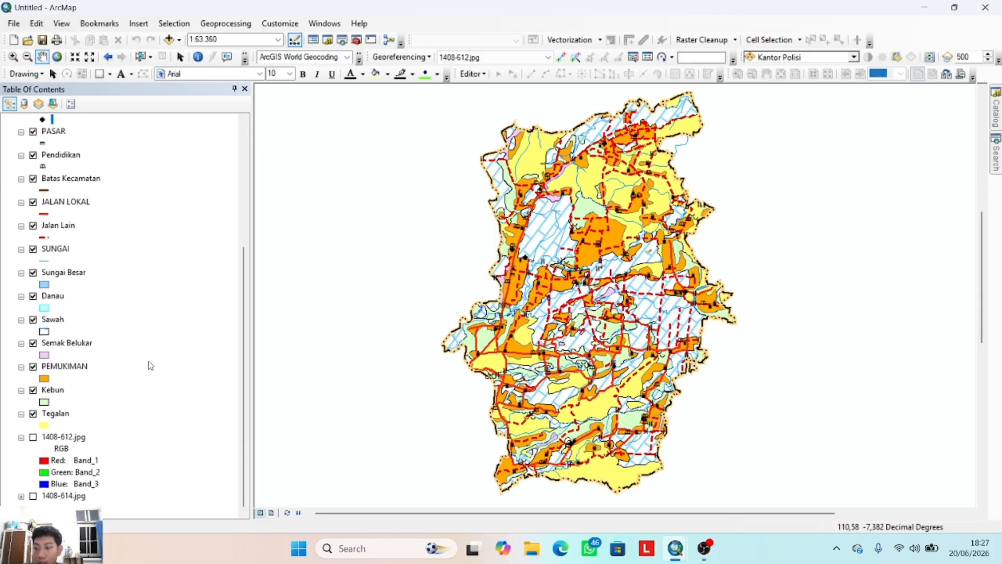
- Toggle the Kebun, Tegalan and scanned map layers, ending with 1408-612.jpg and 1408-614.jpg hidden
left_click(33, 437)
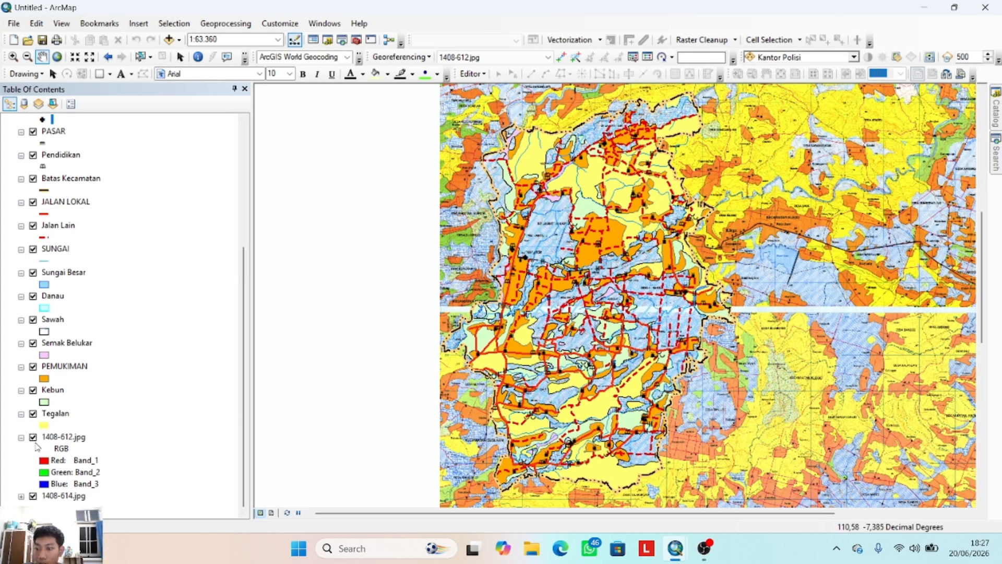
left_click(32, 495)
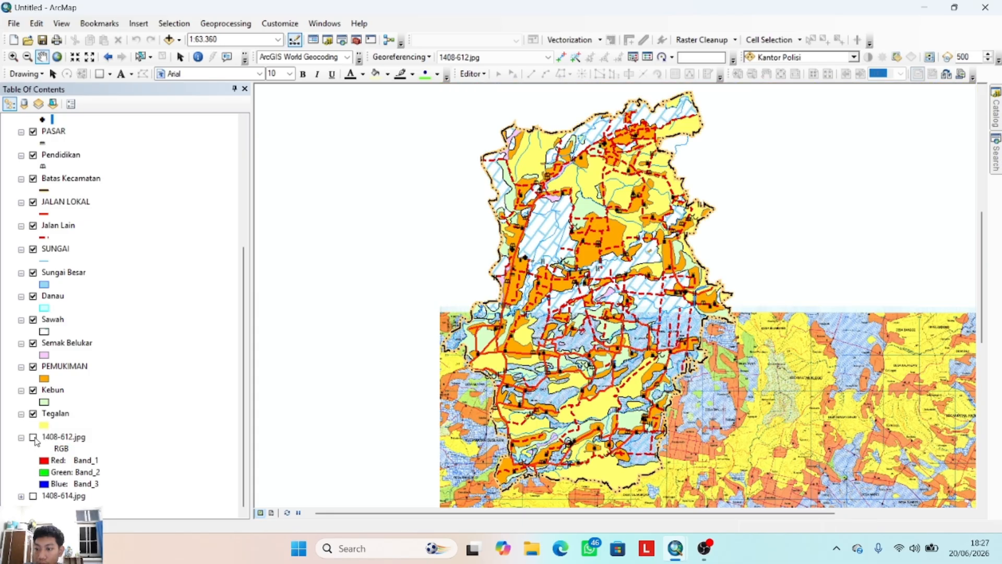
left_click(33, 390)
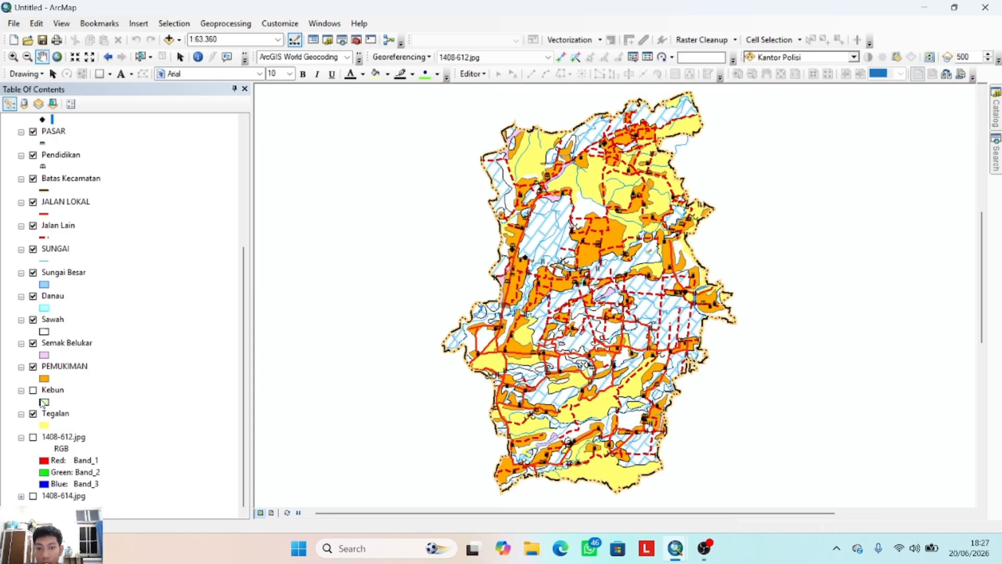
left_click(33, 413)
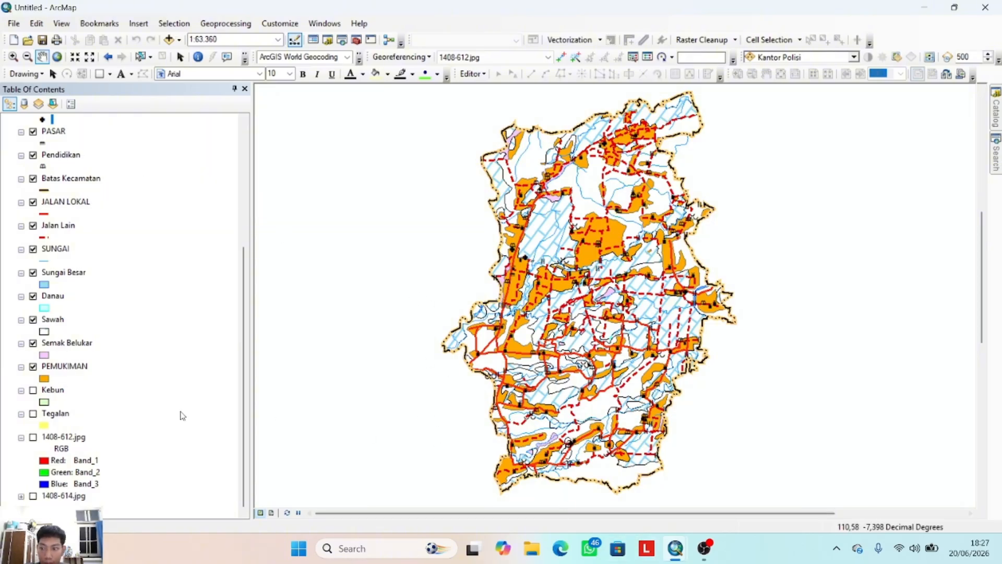
left_click(33, 437)
left_click(33, 414)
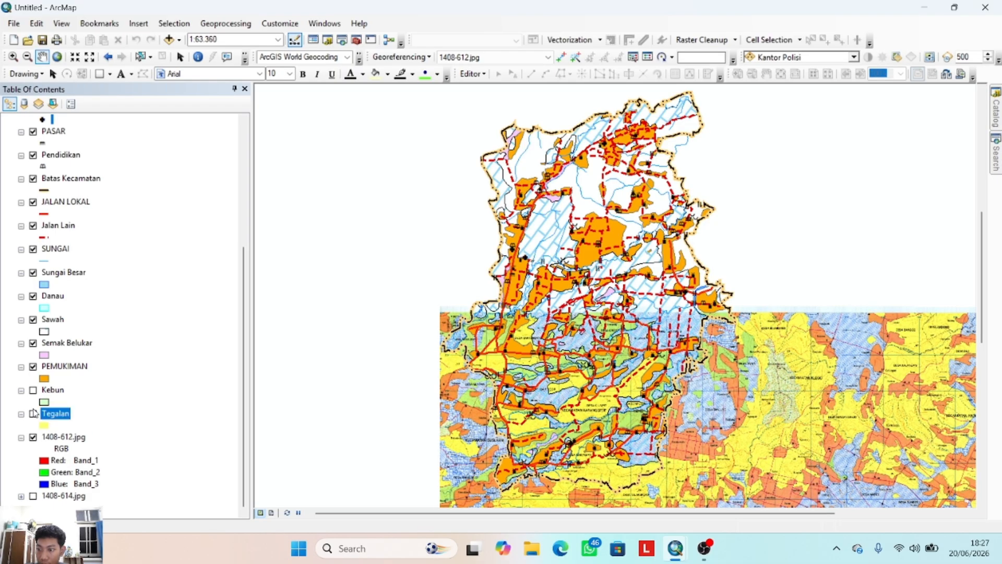
left_click(34, 390)
scroll(84, 167, "up", 3)
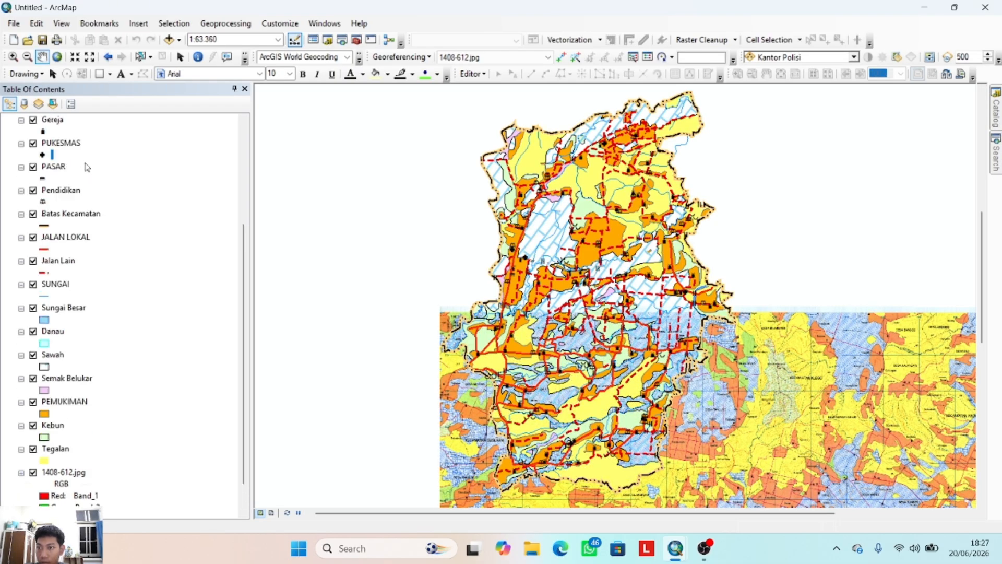
scroll(116, 359, "down", 2)
scroll(116, 358, "down", 2)
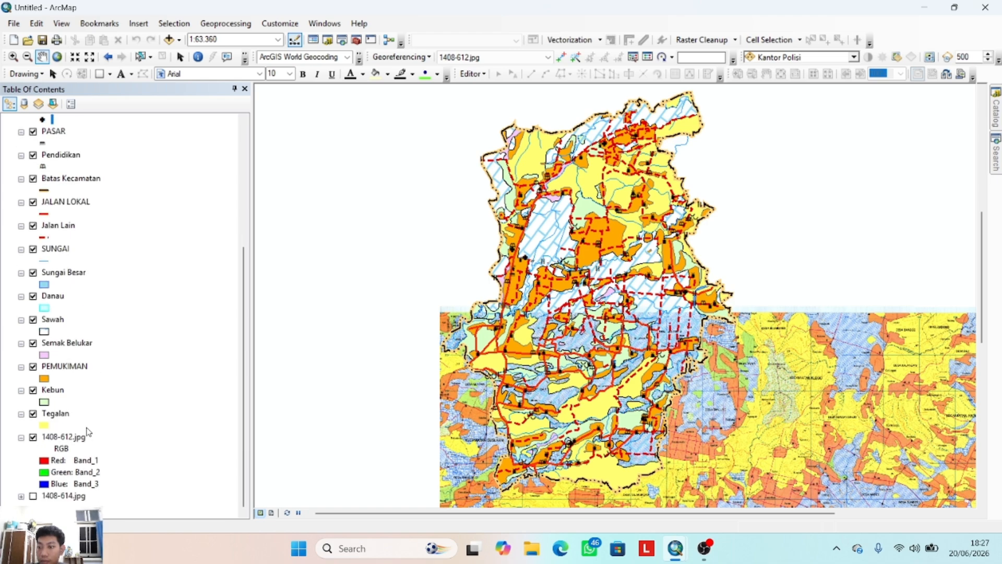
left_click(33, 437)
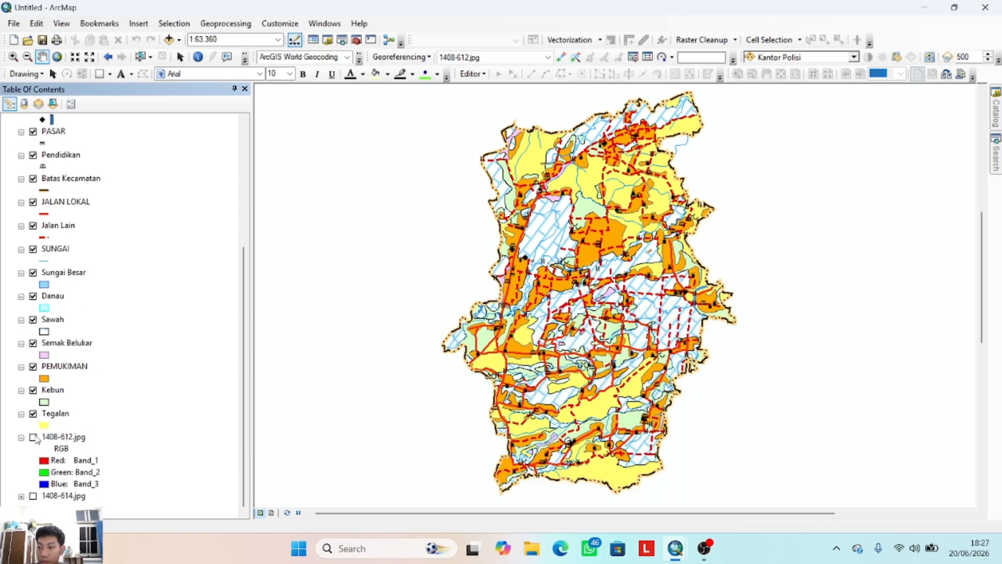
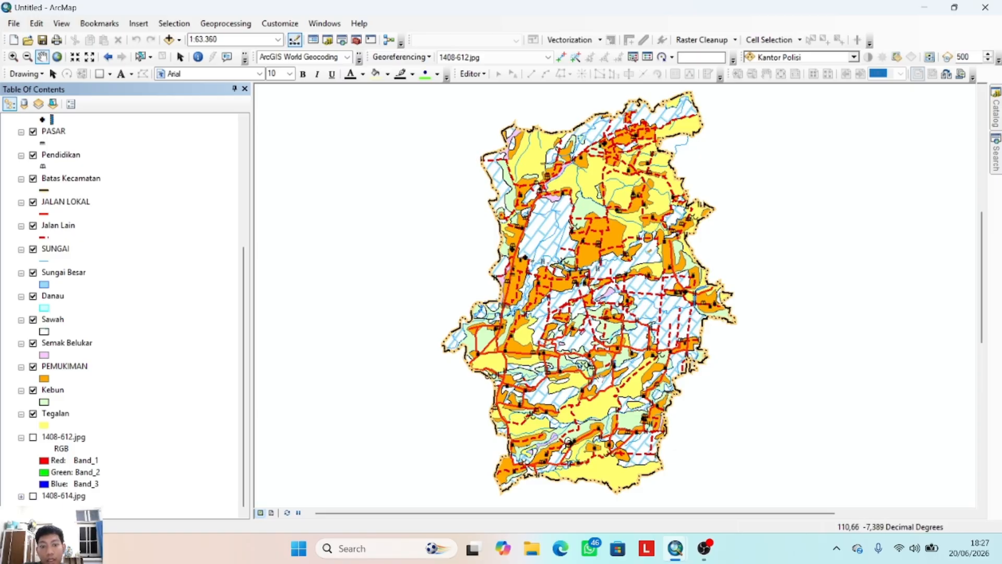
- Replace the finished SPL land-use map with a new, empty untitled ArcMap document
left_click(704, 552)
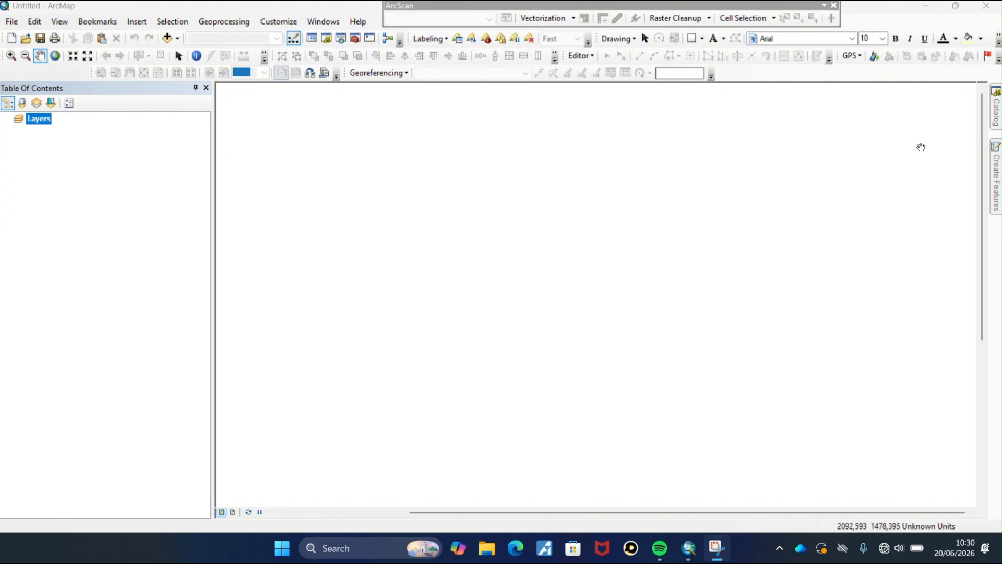
- Add ADMINISTRASI_AR_KECAMATAN from Catalog as the district boundary layer and pan it toward centre
left_click(997, 123)
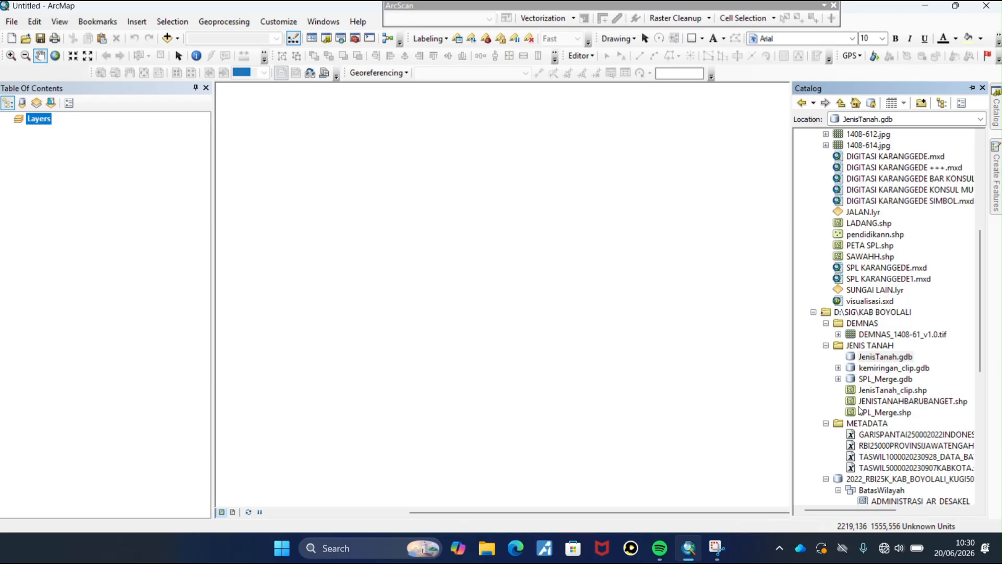
scroll(861, 432, "down", 7)
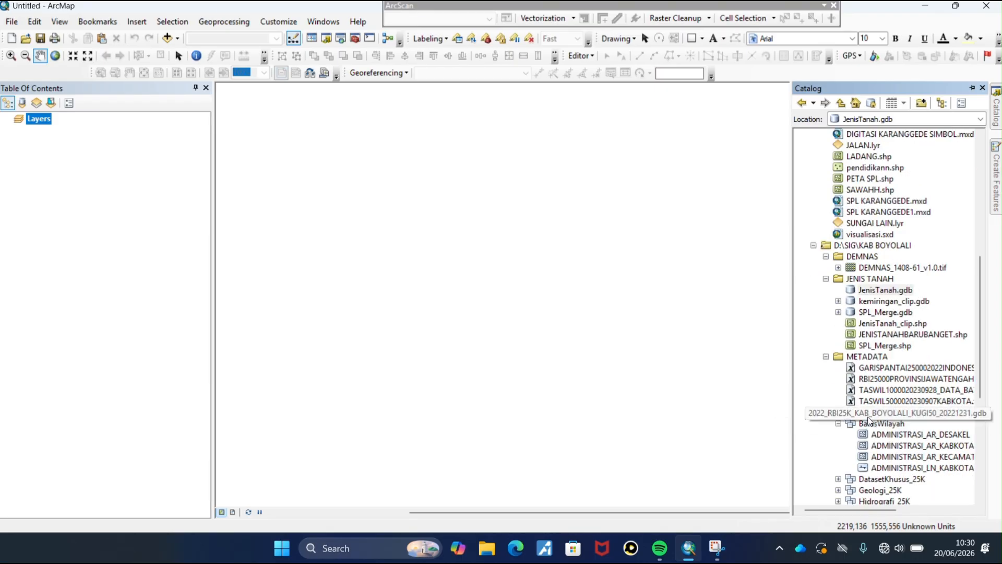
scroll(877, 407, "down", 2)
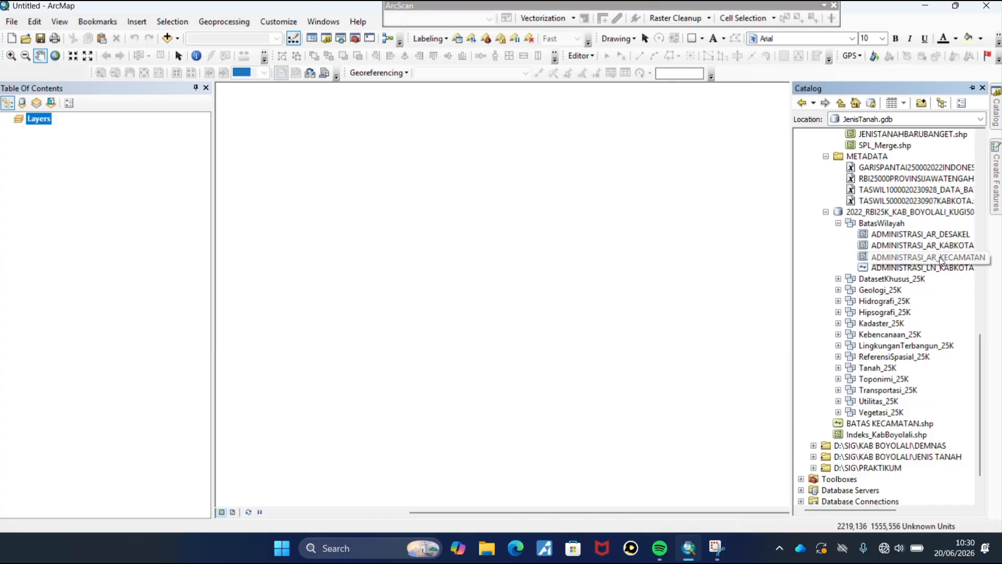
left_click_drag(944, 256, 151, 137)
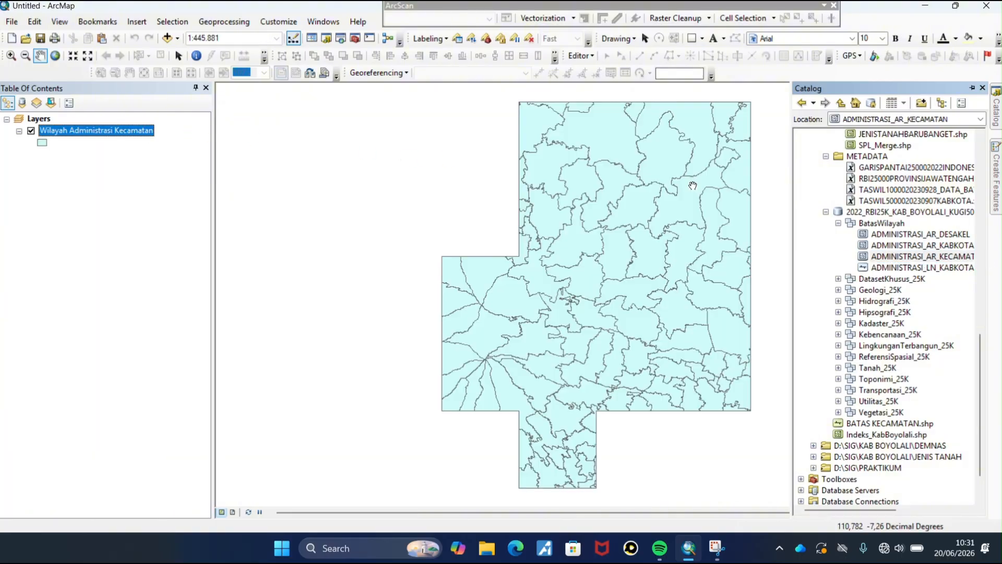
left_click_drag(632, 252, 570, 243)
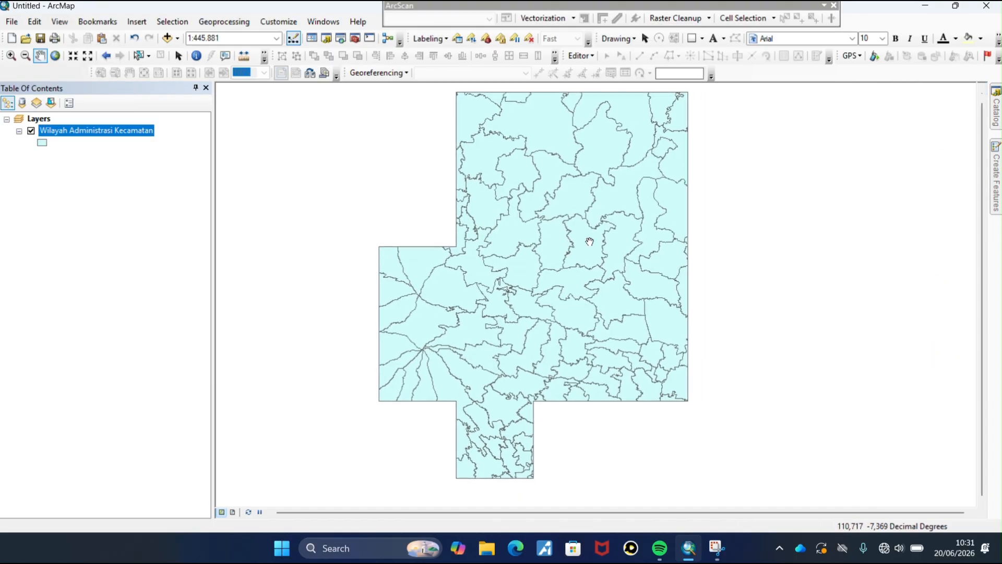
- Select the Karanggede district record in the district layer's attribute table
right_click(103, 128)
left_click(163, 165)
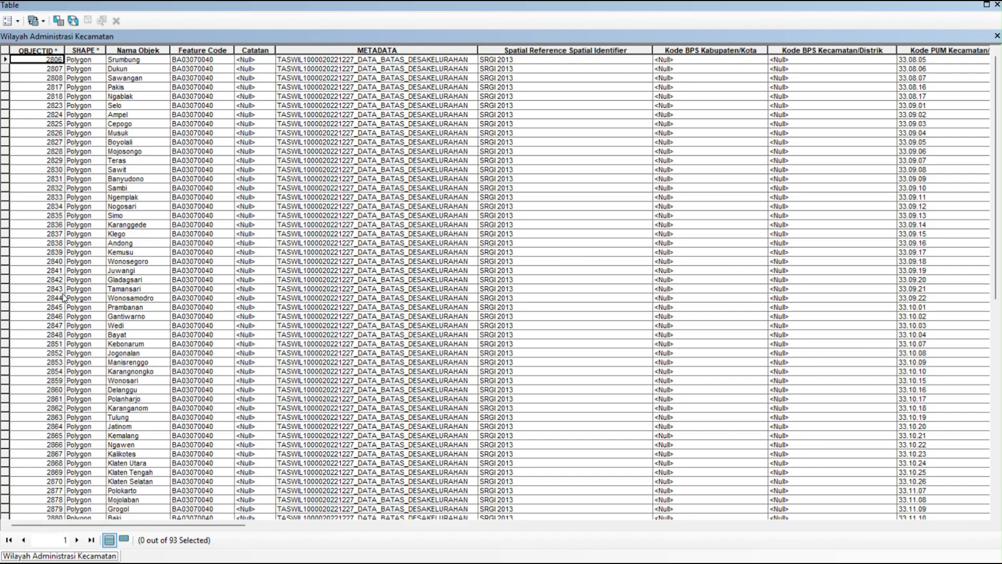
left_click(4, 225)
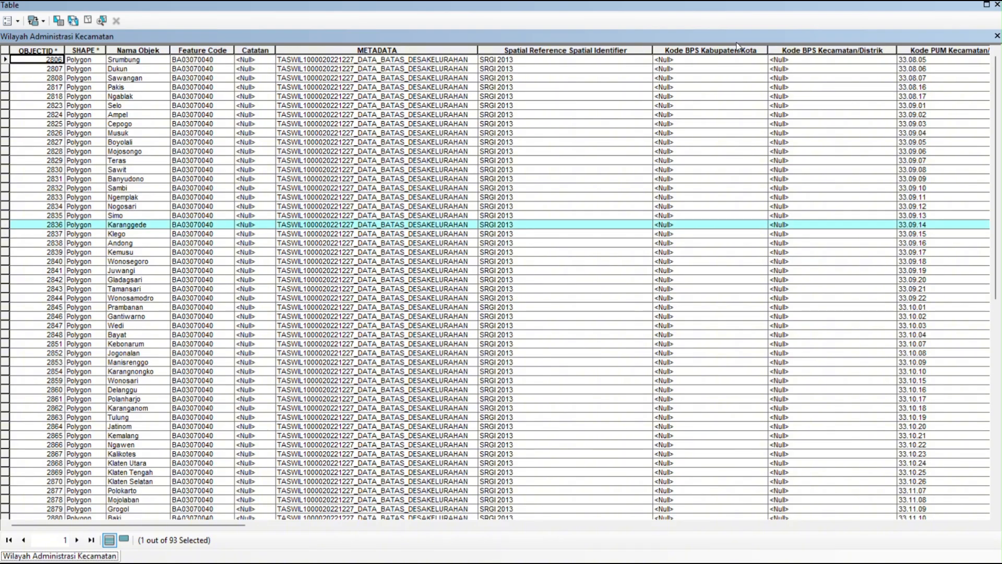
left_click(998, 5)
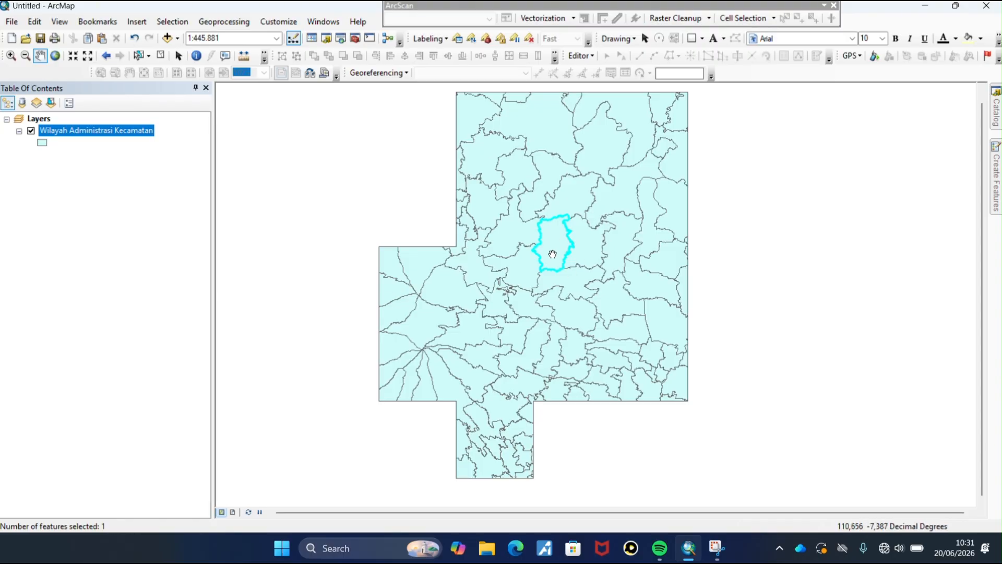
- Create a layer from the selected Karanggede feature and hide it
right_click(115, 131)
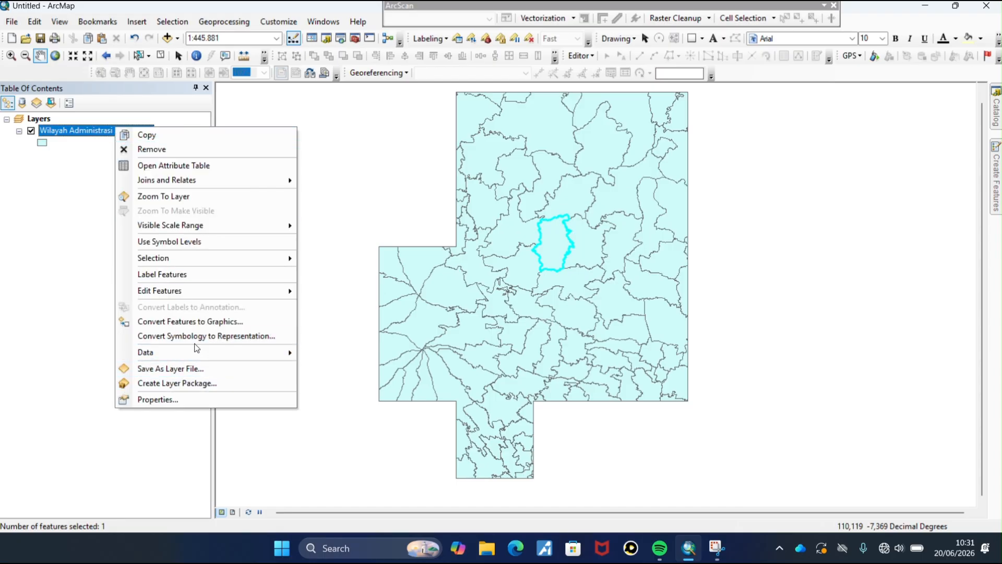
mouse_move(197, 261)
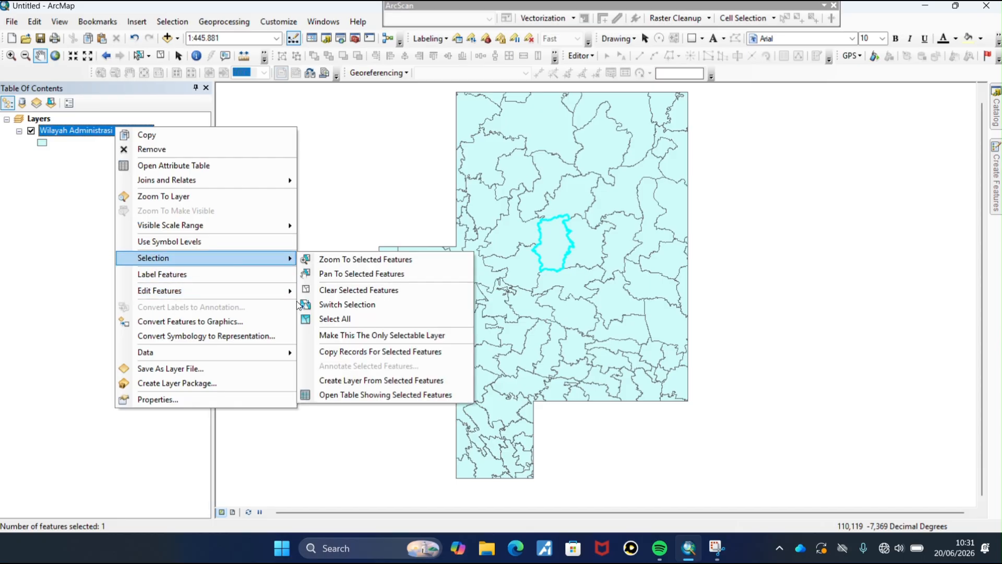
left_click(377, 377)
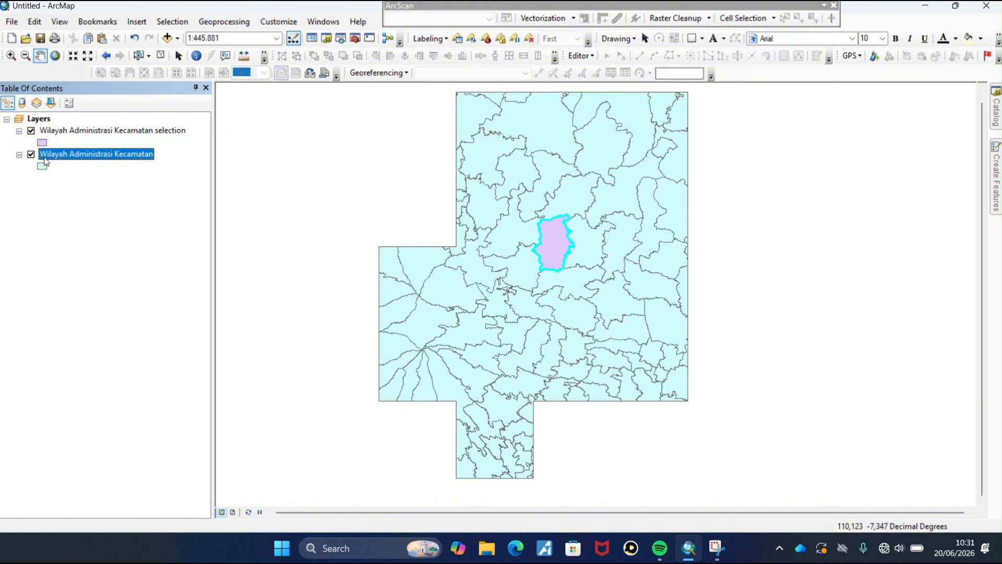
left_click(31, 131)
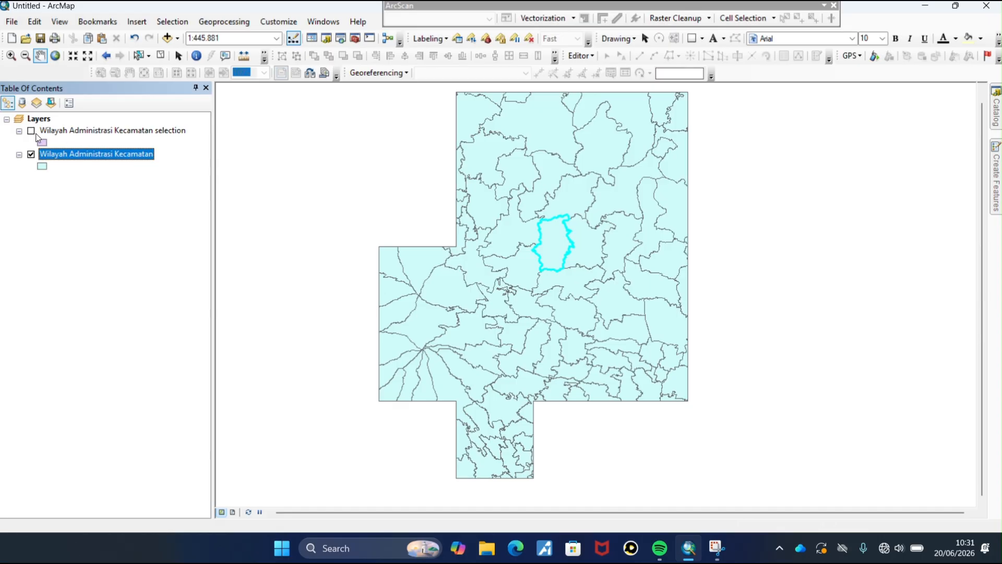
- Remove the full district layer, keeping the Karanggede selection layer visible
left_click(31, 155)
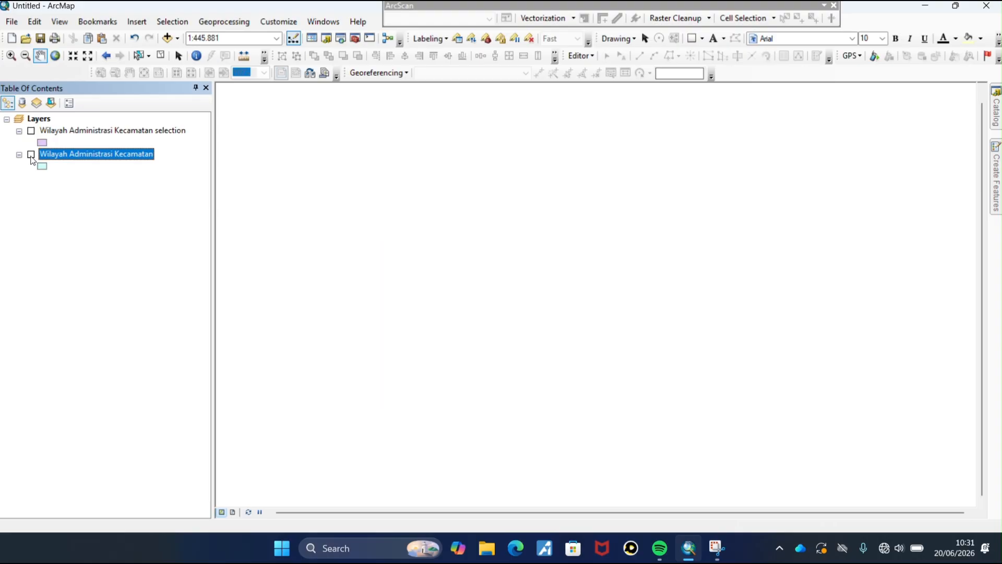
left_click(31, 131)
right_click(85, 156)
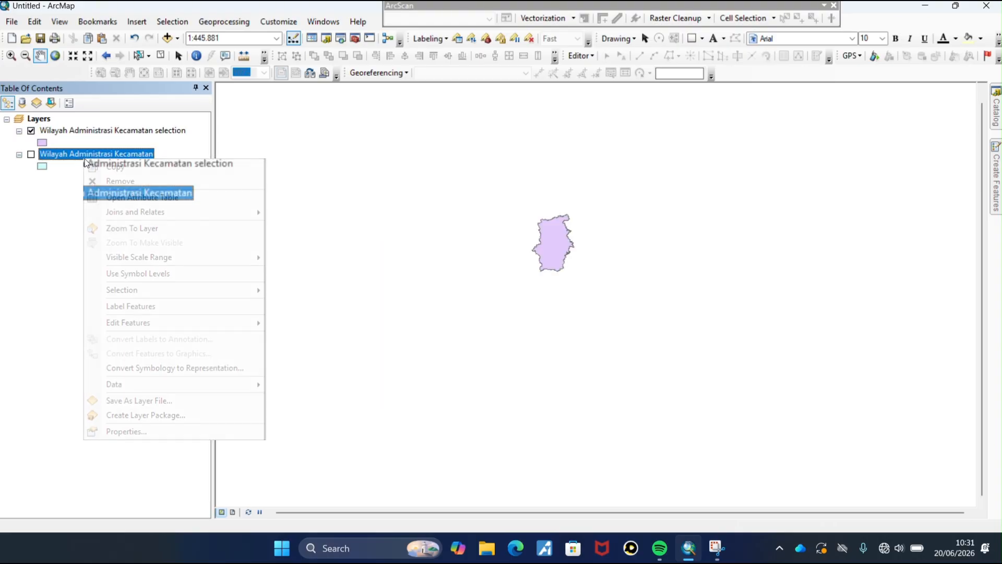
left_click(127, 183)
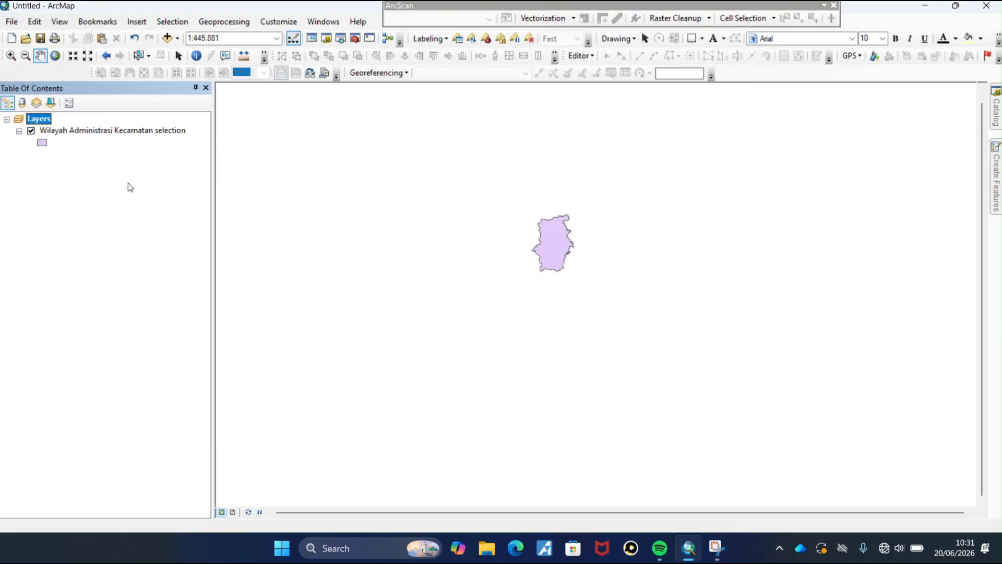
- Add the DEMNAS_1408-61_v1.0.tif raster from Catalog and place it above the Karanggede layer
left_click(992, 121)
scroll(885, 203, "down", 1)
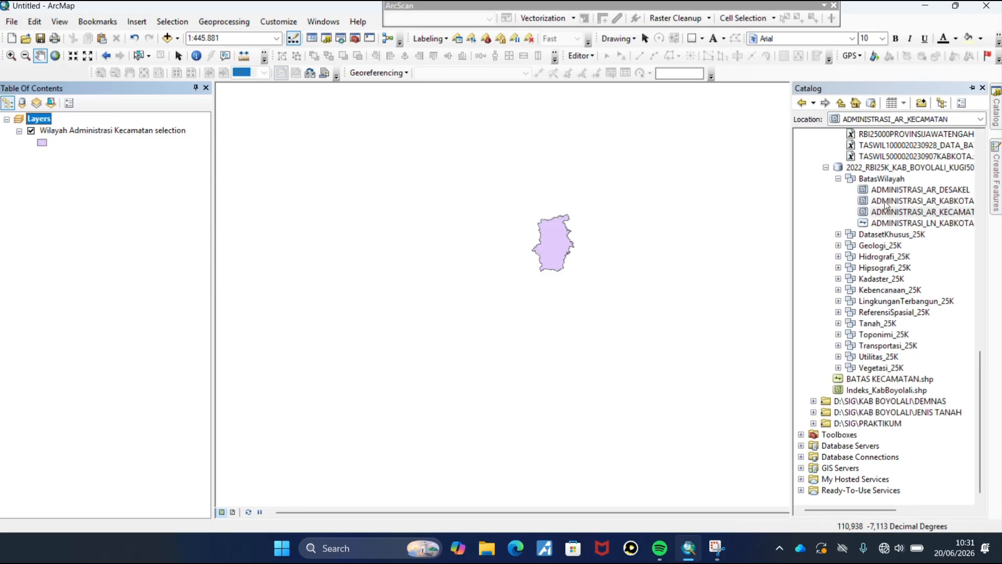
scroll(886, 204, "up", 3)
scroll(885, 204, "up", 2)
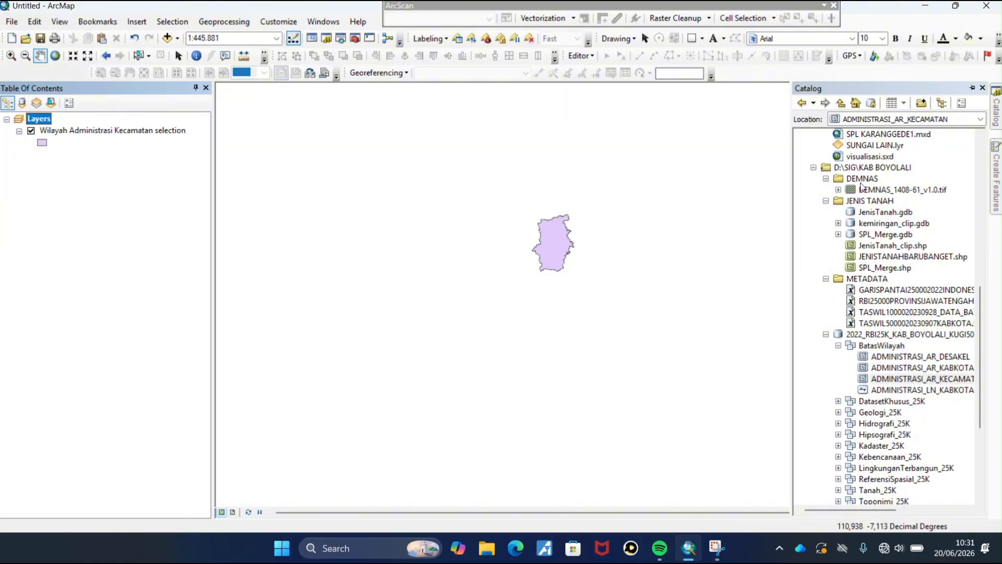
mouse_move(864, 191)
left_mouse_down()
mouse_move(481, 200)
mouse_move(131, 187)
left_mouse_up()
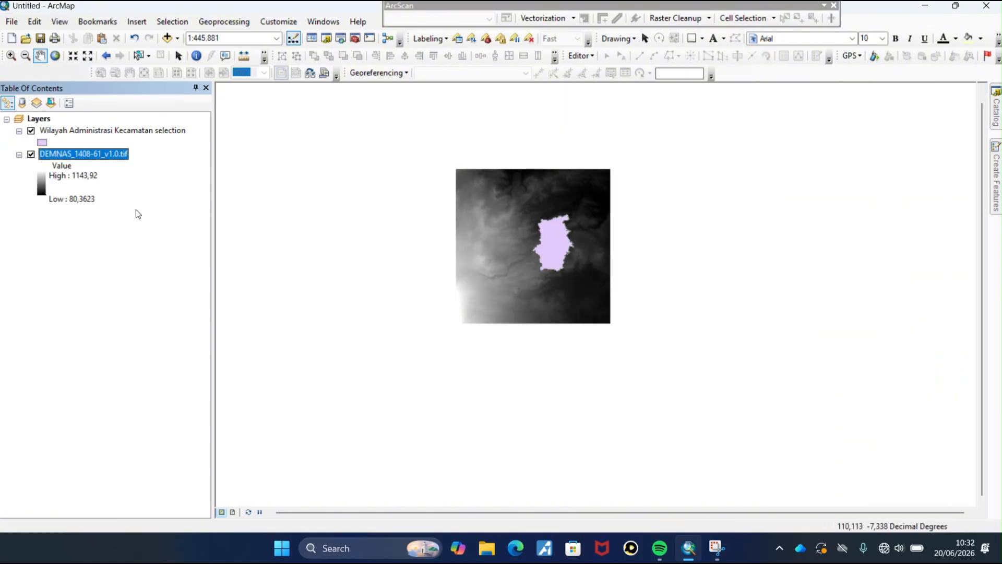
left_click_drag(101, 156, 105, 120)
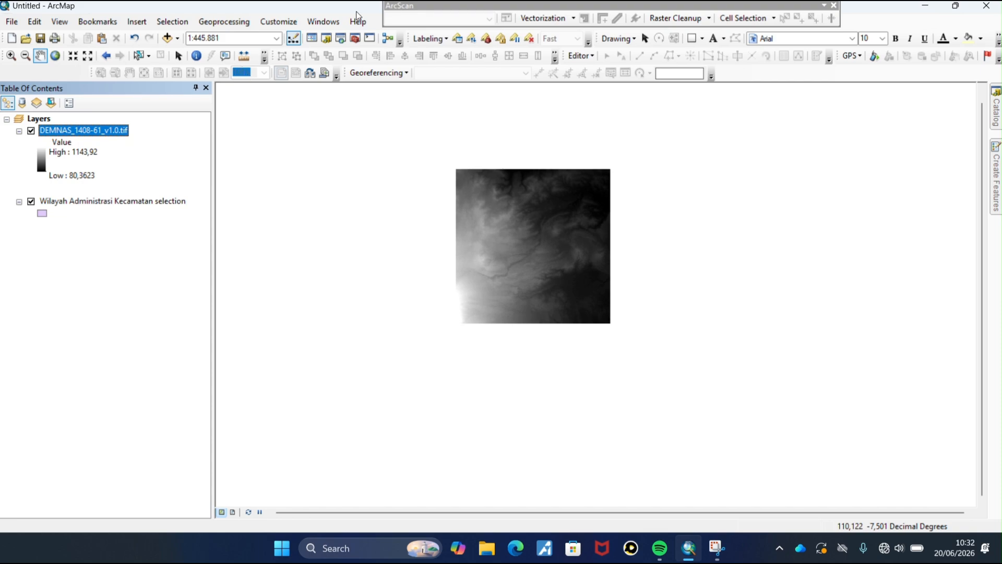
- Export the Karanggede selection to Export_Output_2.shp, add it to the map, and hide the selection layer
left_click(429, 21)
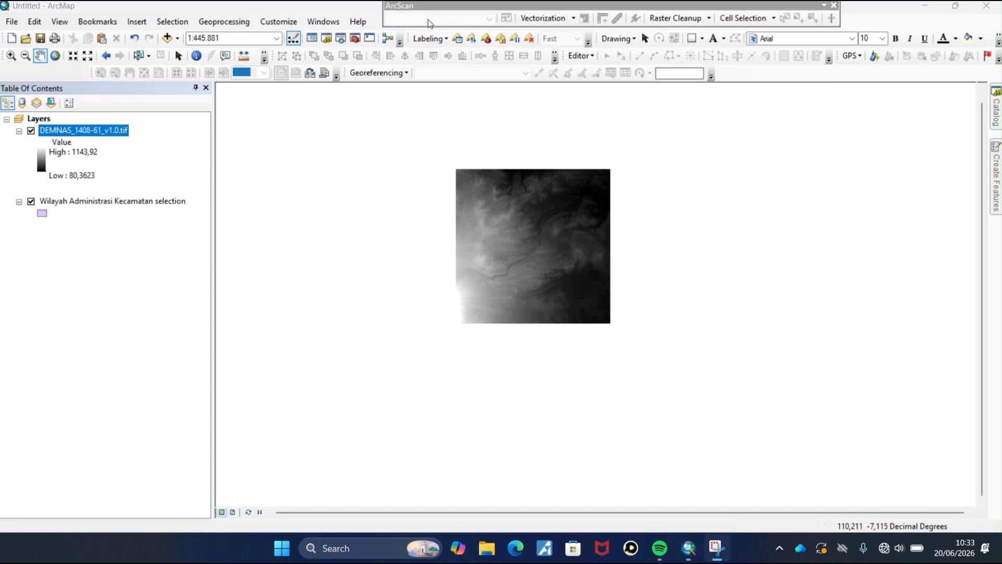
right_click(146, 199)
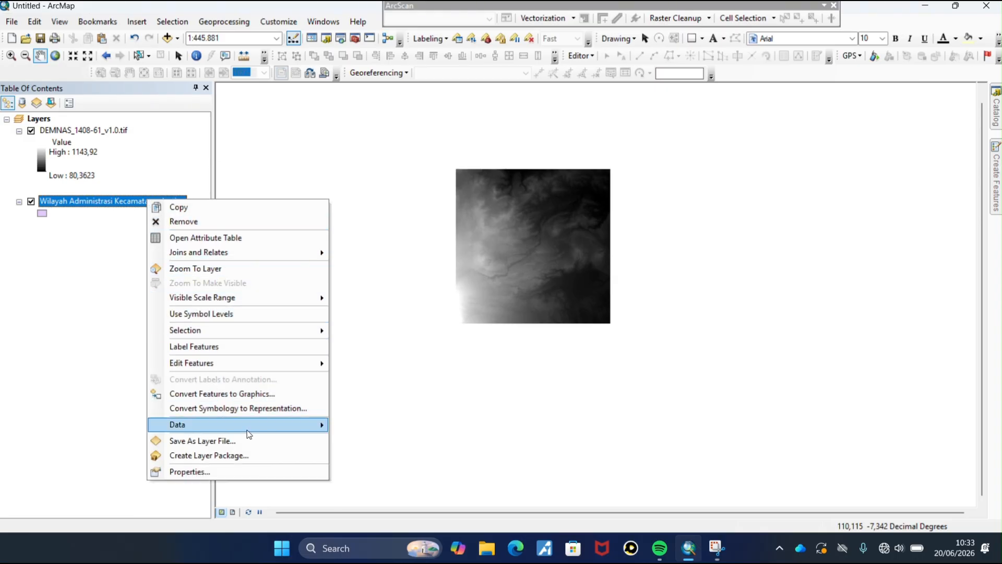
mouse_move(258, 421)
left_click(369, 445)
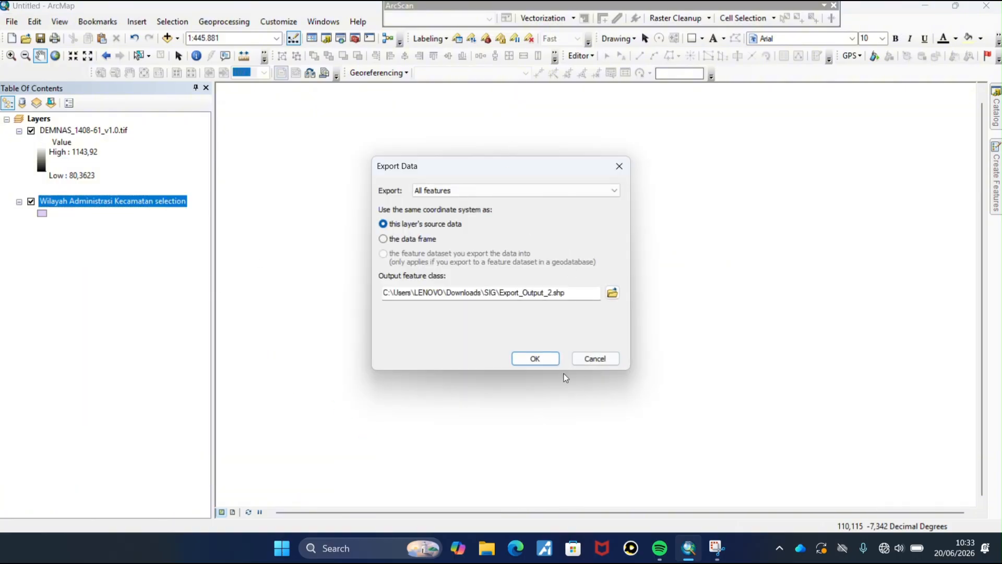
left_click(535, 359)
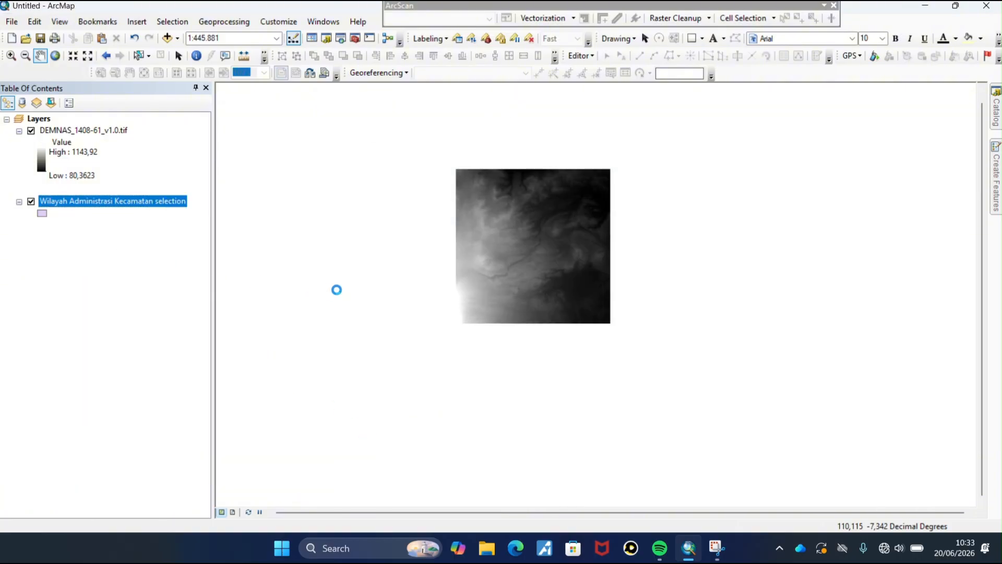
left_click(542, 322)
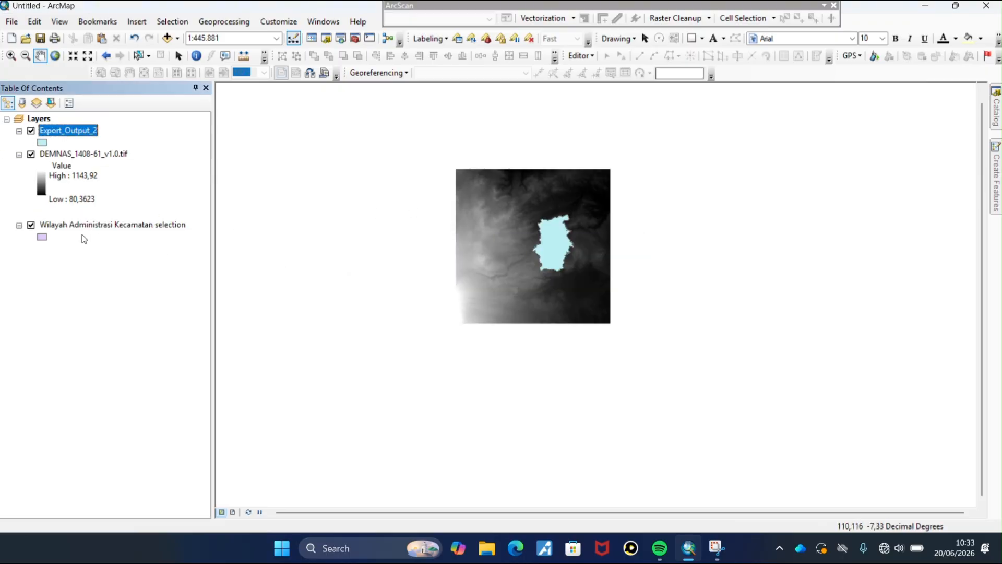
left_click(31, 225)
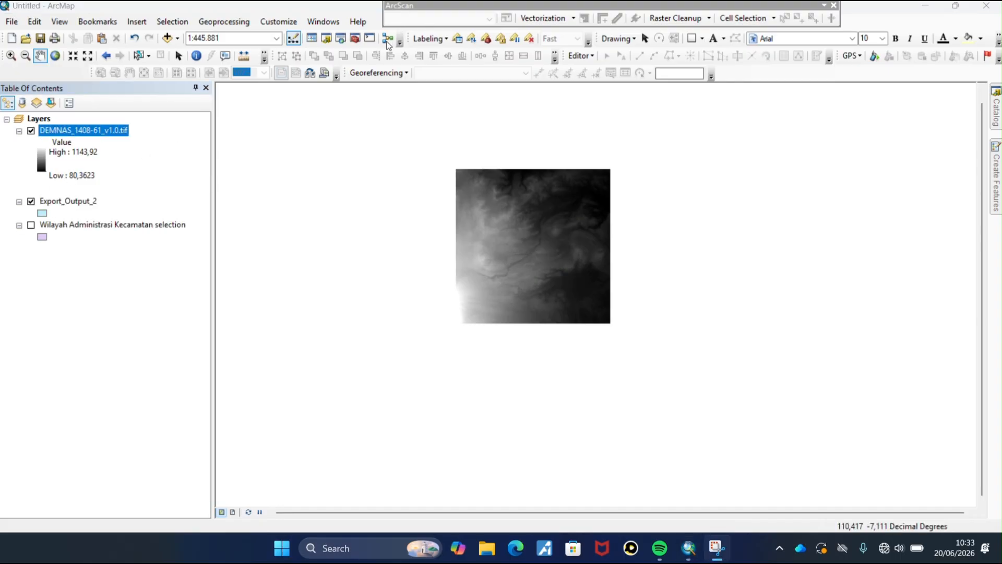
- Define the DEMNAS_1408-61_v1.0.tif raster's projection as GCS_WGS_1984 using Define Projection
left_click(340, 39)
left_click(807, 138)
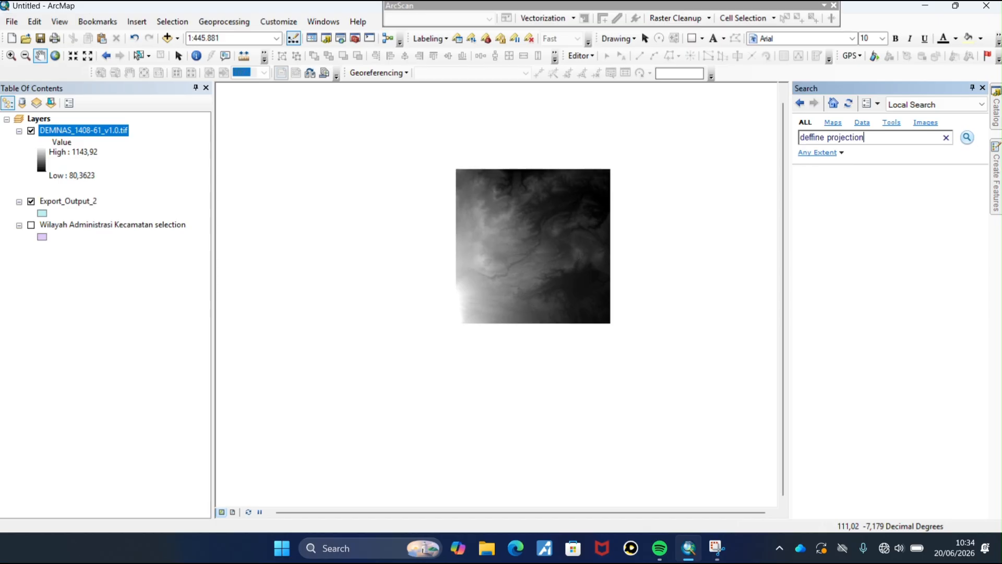
left_click(967, 139)
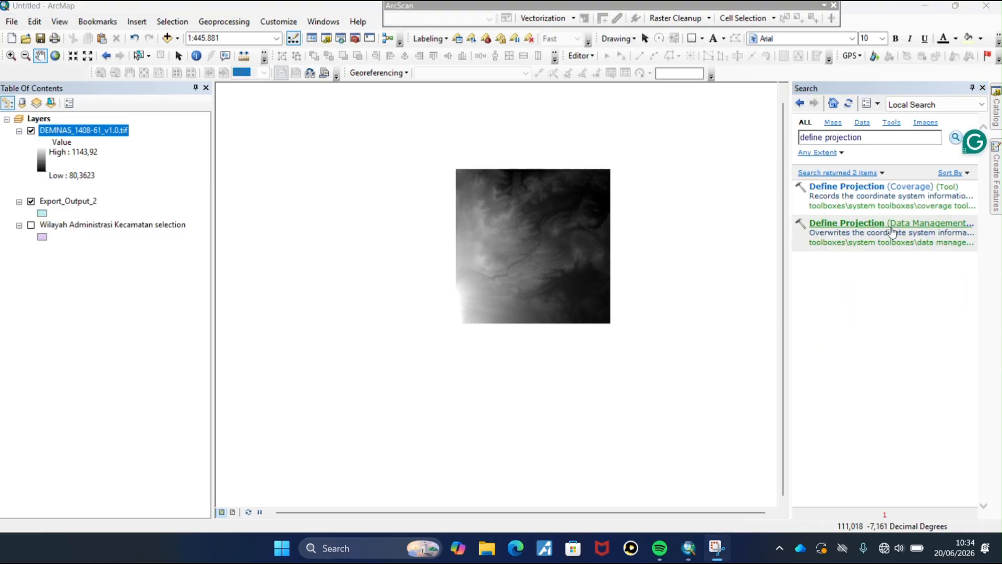
left_click(847, 225)
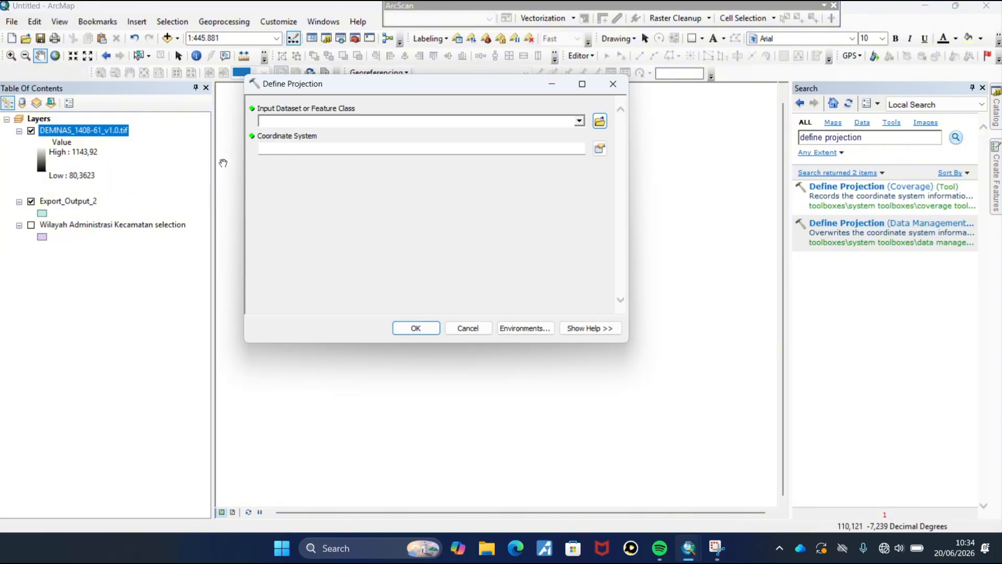
left_click_drag(74, 131, 294, 120)
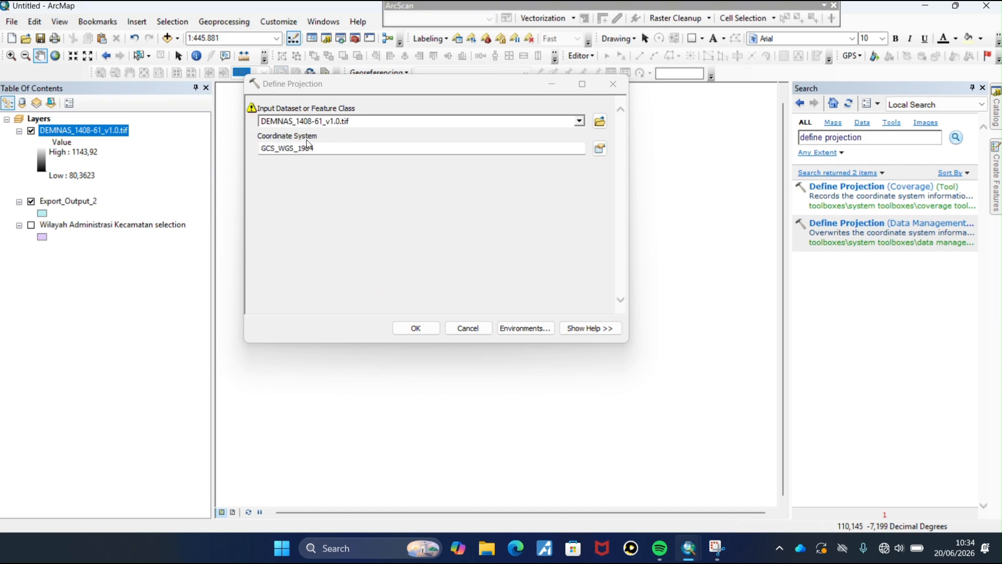
left_click(421, 327)
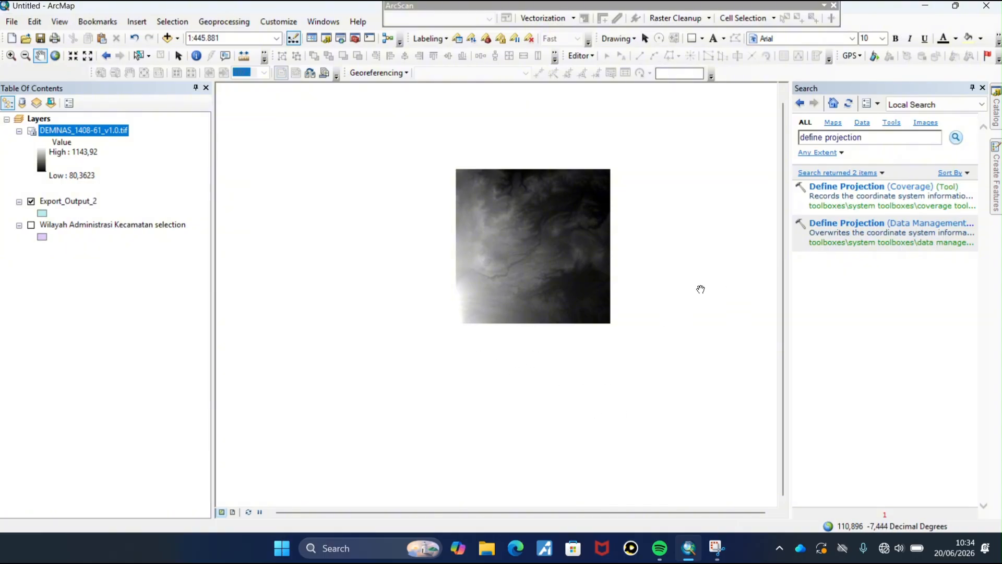
left_click(868, 136)
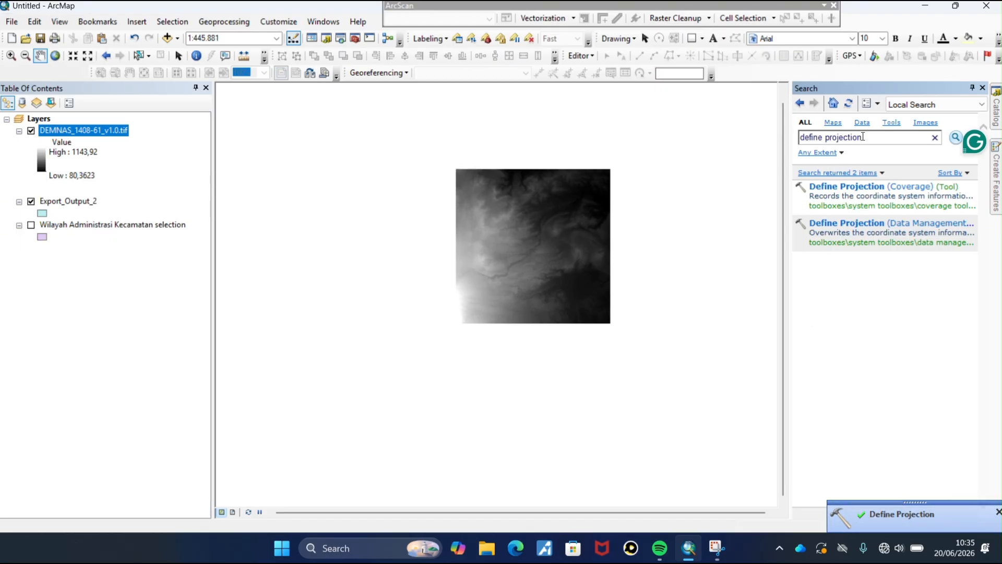
- Clip the DEMNAS raster to Export_Output_2 with Extract by Mask, then hide both source layers
key("BackSpace")
key("BackSpace")
key("BackSpace")
key("BackSpace")
key("BackSpace")
key("BackSpace")
key("BackSpace")
key("BackSpace")
key("BackSpace")
key("BackSpace")
key("BackSpace")
key("BackSpace")
key("BackSpace")
key("BackSpace")
key("BackSpace")
key("BackSpace")
key("BackSpace")
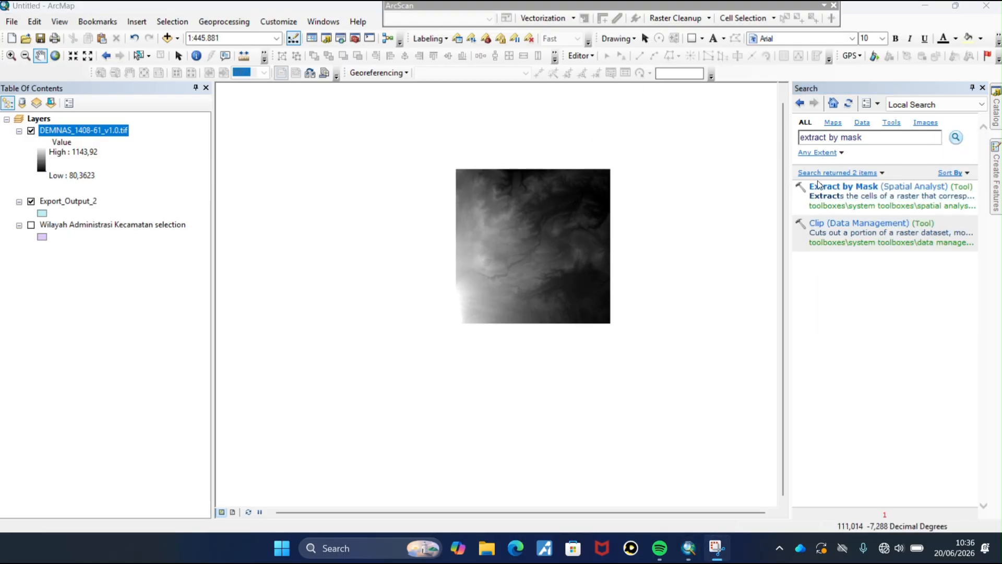
left_click(853, 192)
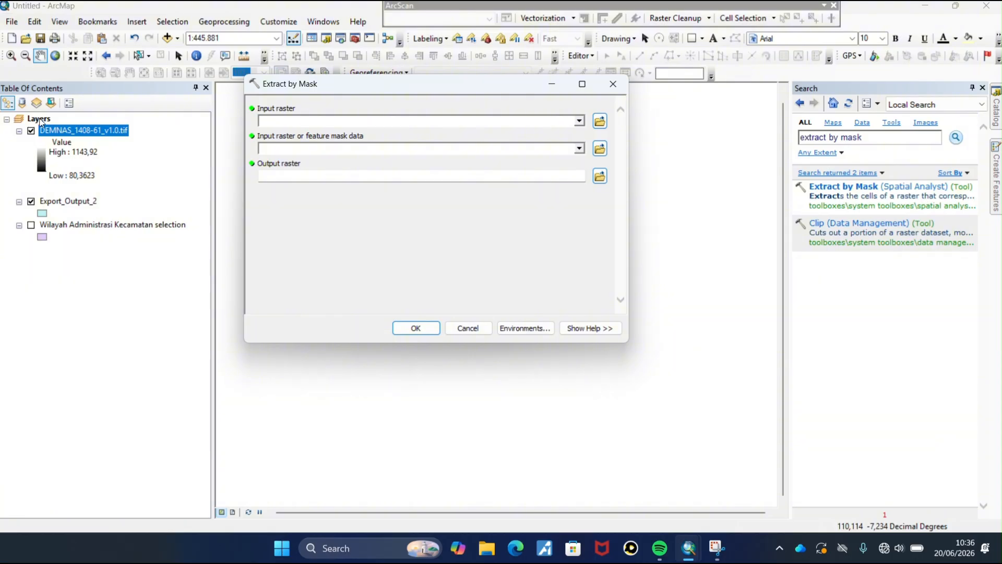
left_click_drag(58, 130, 279, 122)
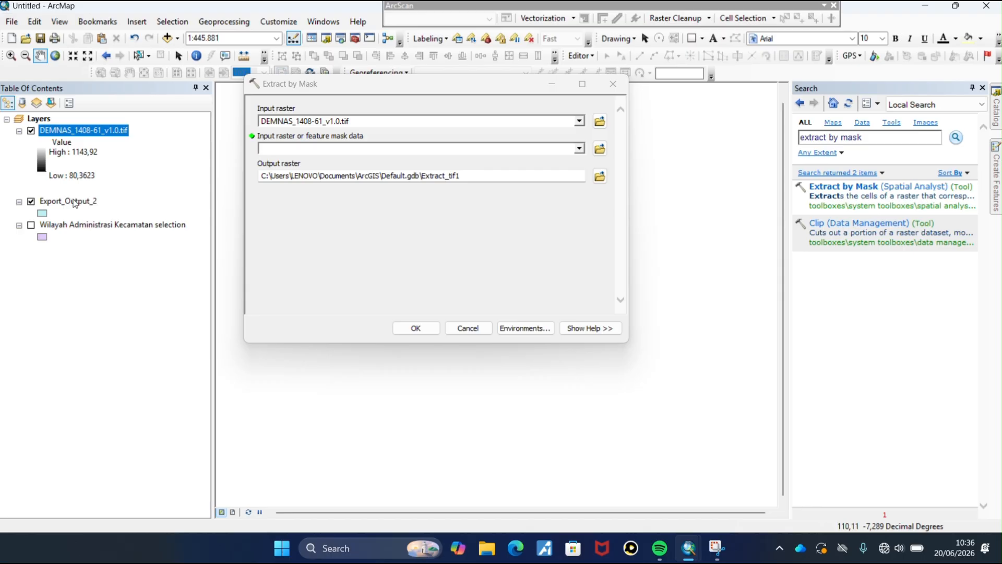
left_click_drag(74, 203, 306, 150)
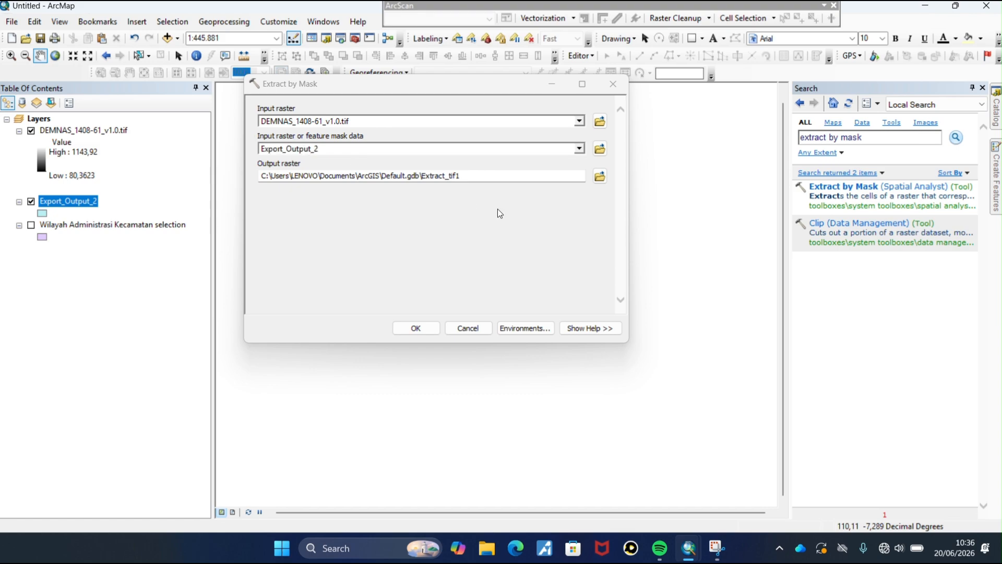
left_click(415, 328)
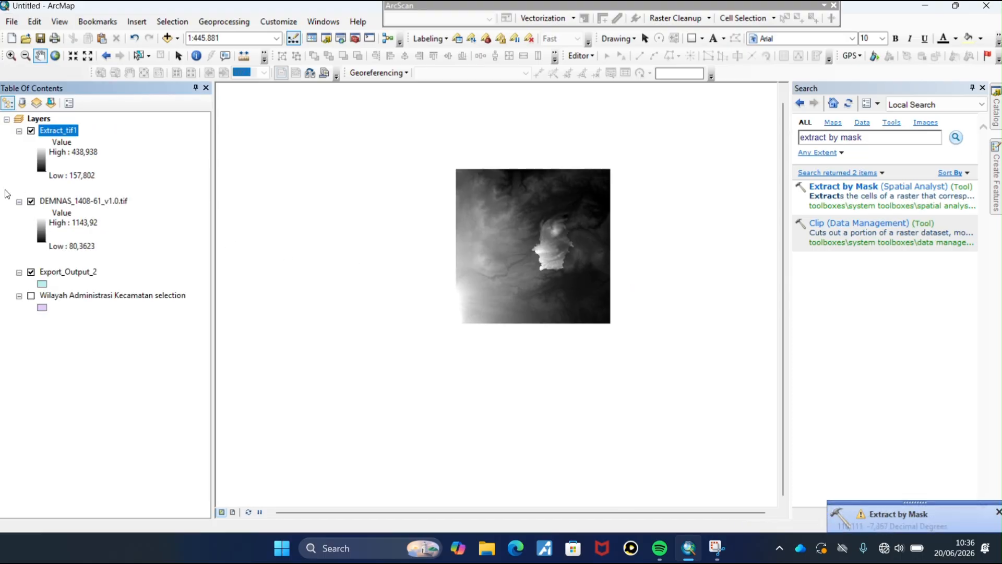
left_click(31, 202)
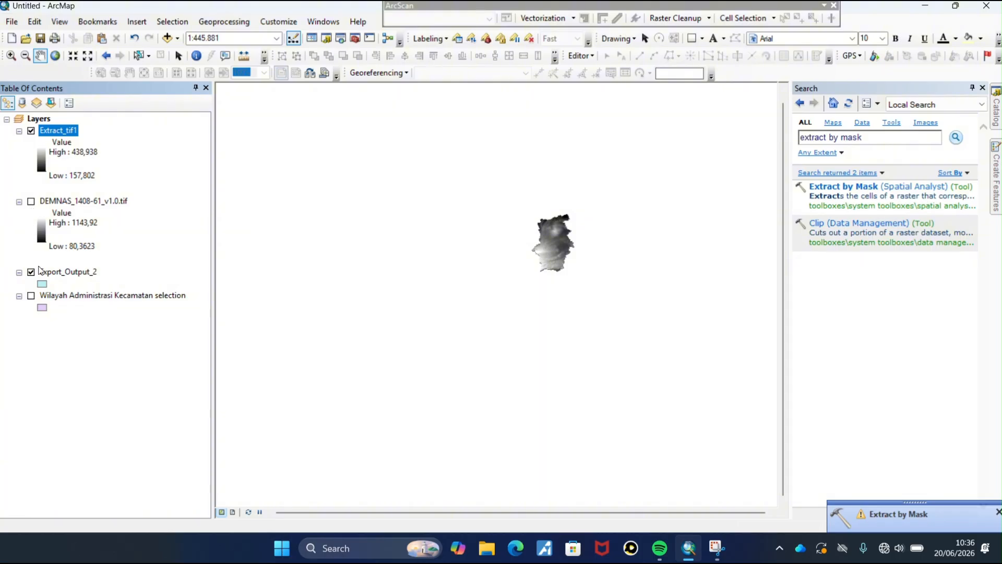
left_click(19, 272)
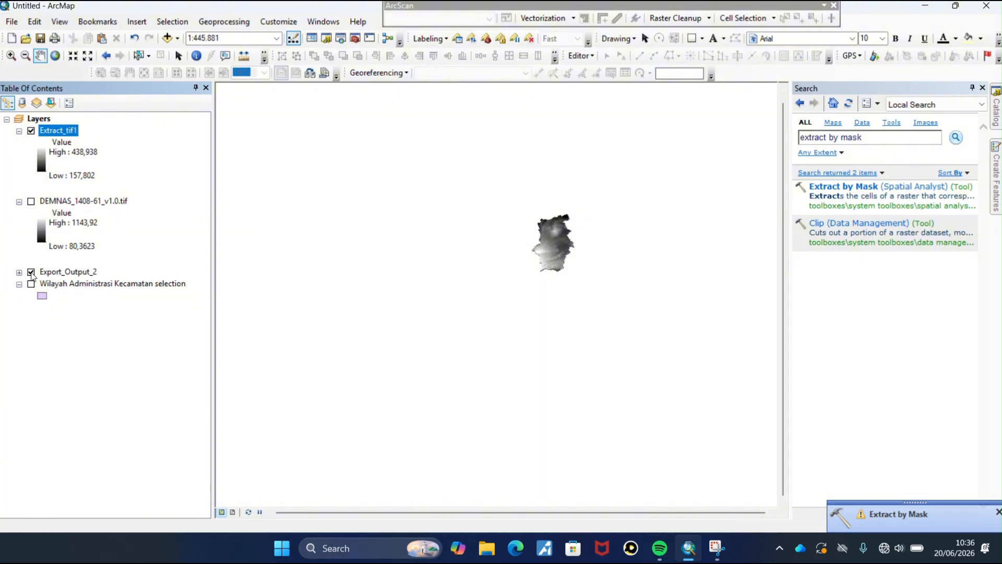
left_click(31, 273)
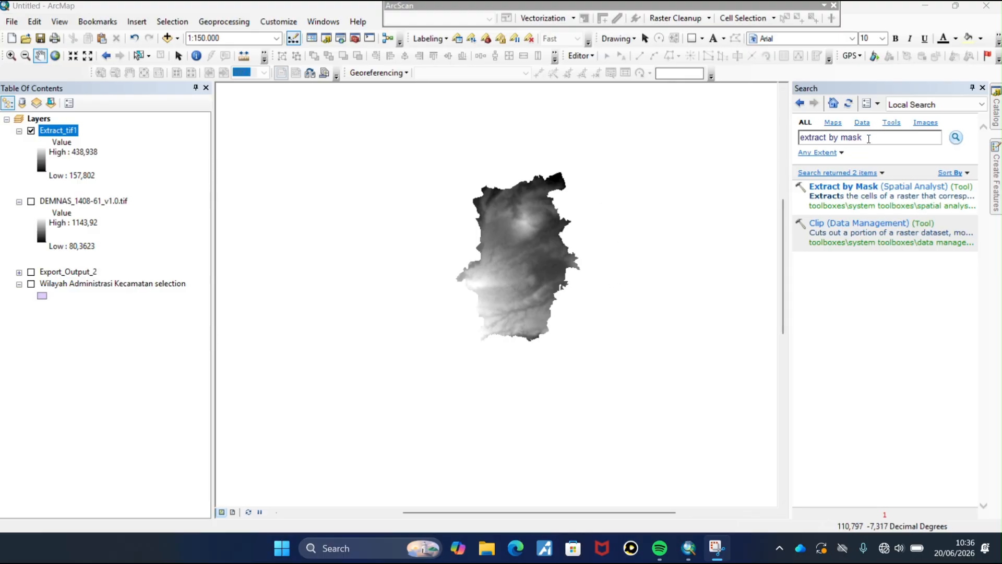
left_click(860, 139)
- Compute percent-rise slope of Extract_tif1 with the Spatial Analyst Slope tool, producing Slope_Extrac1
key("BackSpace")
key("BackSpace")
key("BackSpace")
key("BackSpace")
key("BackSpace")
key("BackSpace")
key("BackSpace")
key("BackSpace")
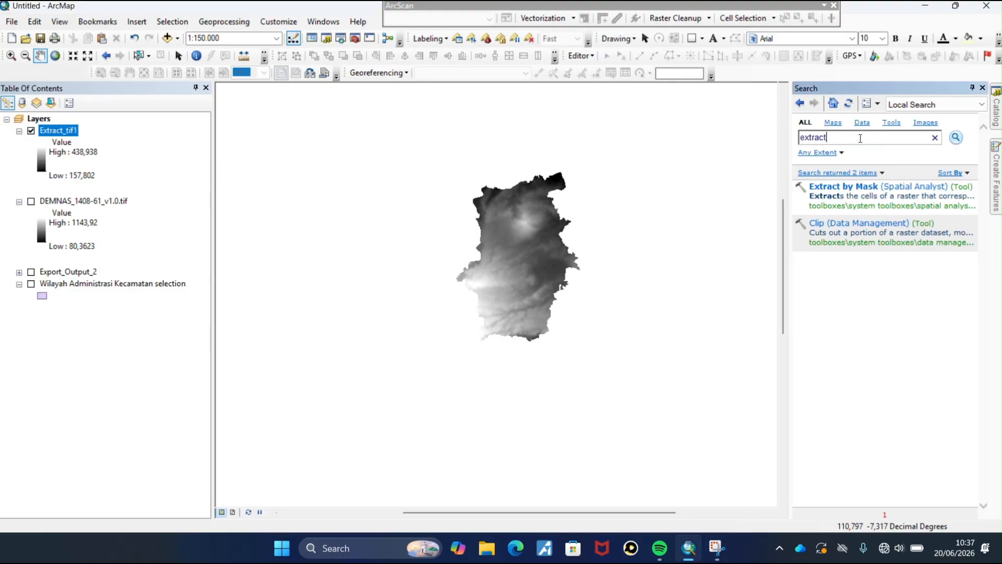
key("BackSpace")
key("BackSpace")
key("BackSpace")
key("BackSpace")
key("BackSpace")
key("BackSpace")
key("BackSpace")
type("s")
left_click(955, 139)
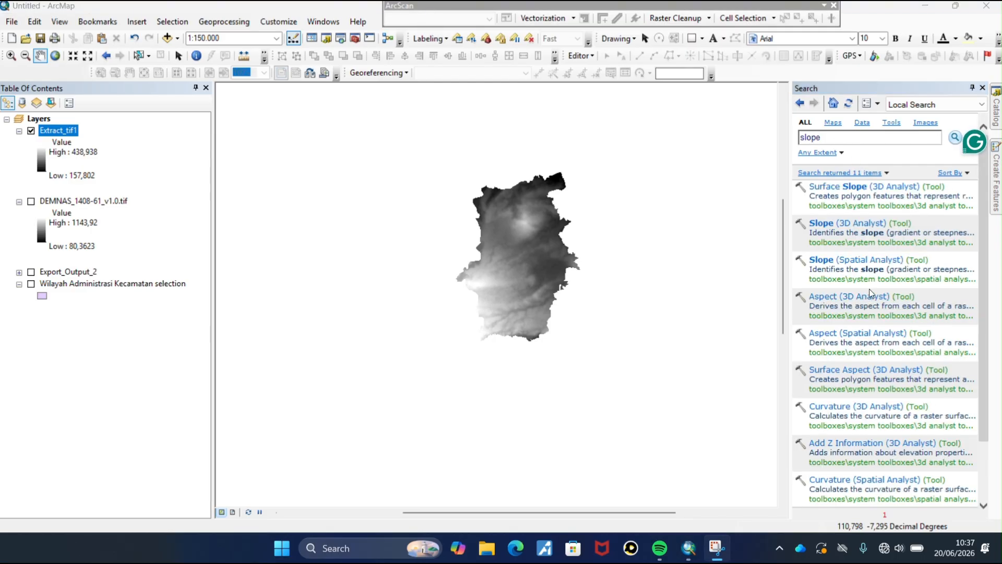
left_click(854, 261)
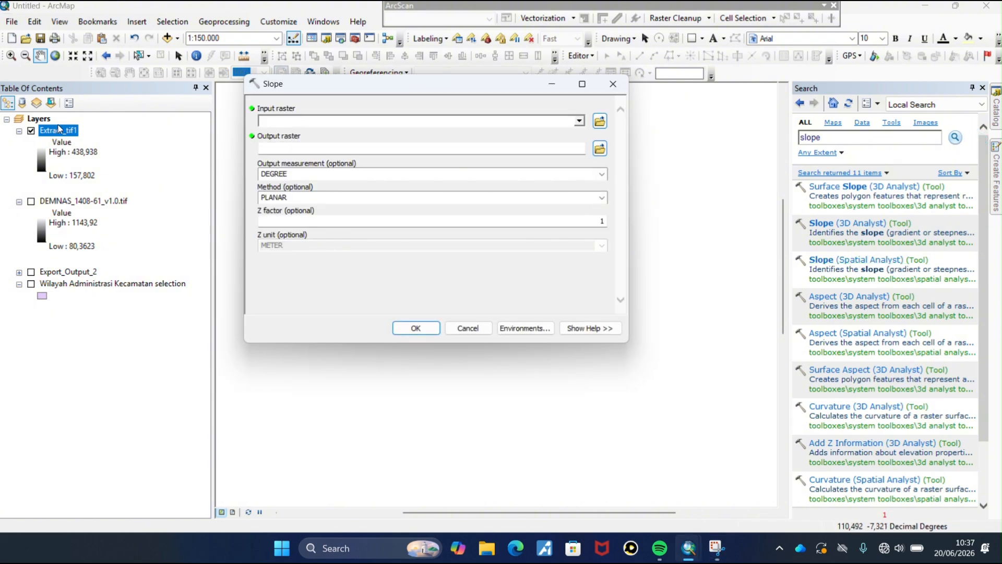
left_click_drag(58, 131, 363, 119)
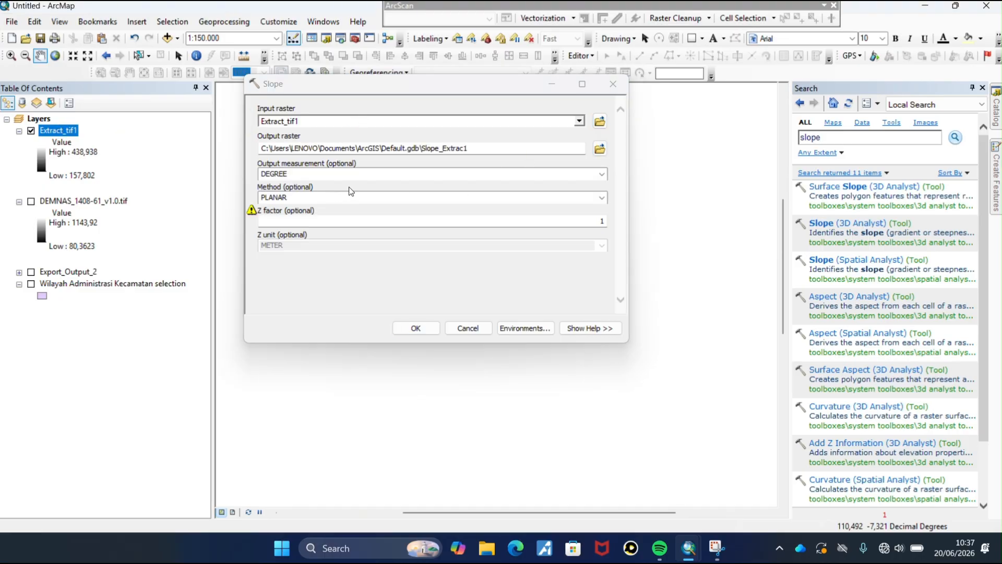
left_click(603, 175)
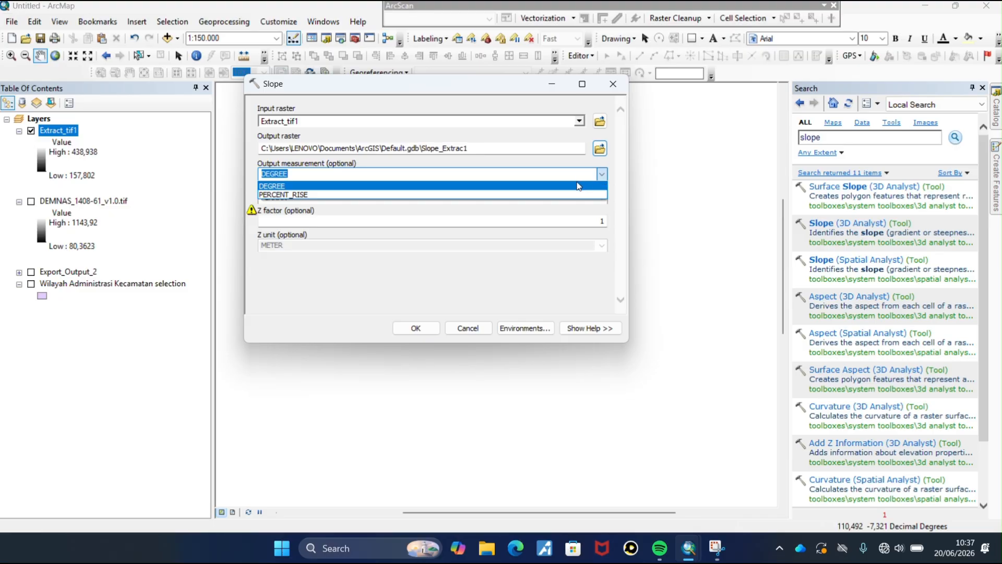
left_click(462, 194)
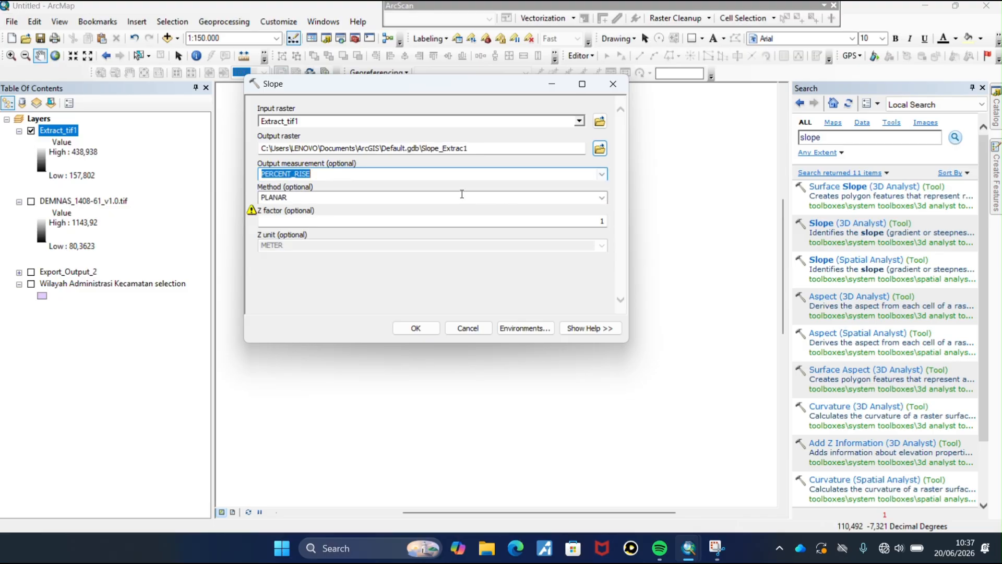
left_click(427, 20)
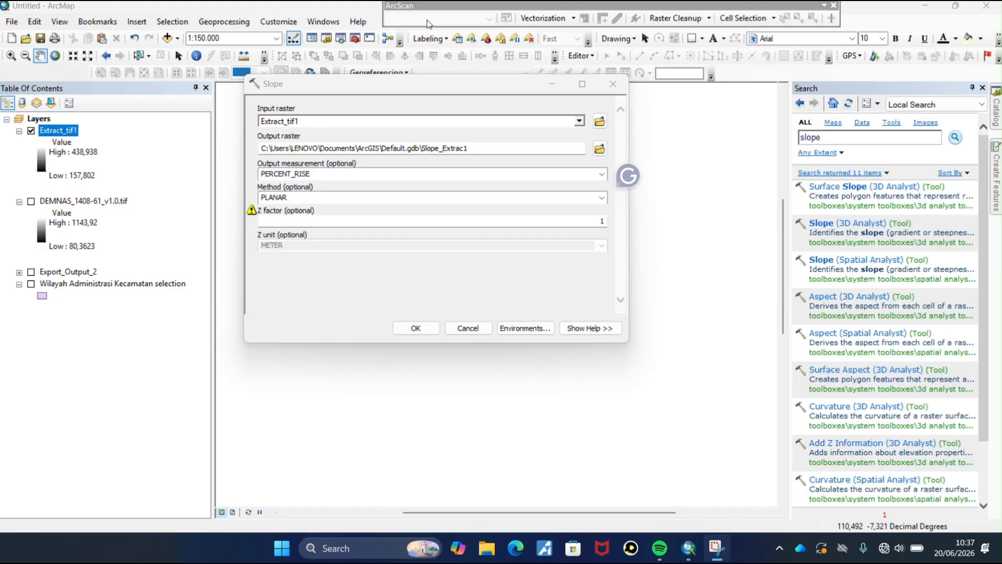
left_click(416, 328)
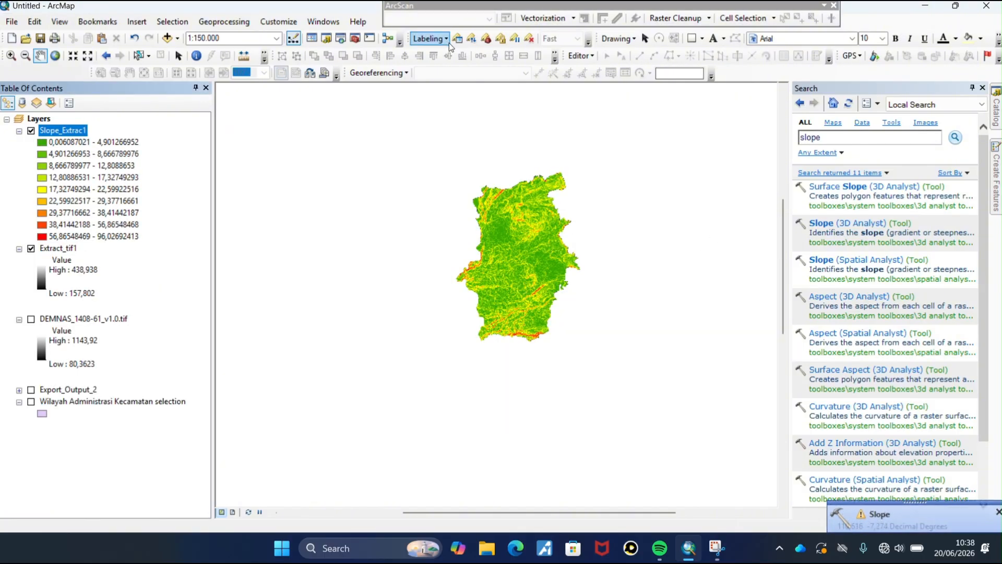
- Load Slope_Extrac1 into the Spatial Analyst Reclassify tool, with Reclass_Slop1 as output
left_click(822, 139)
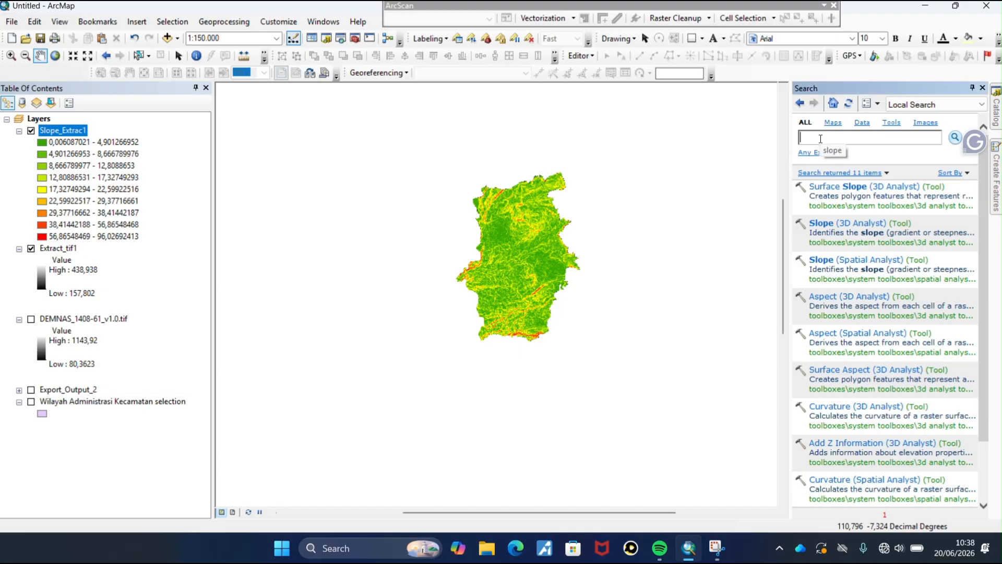
type("reclassify")
left_click(955, 139)
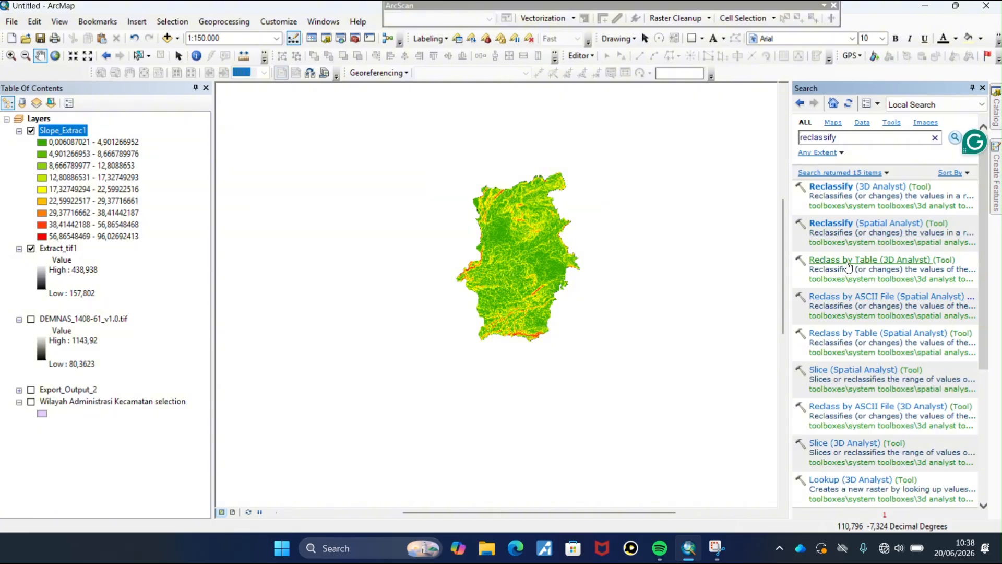
left_click(840, 234)
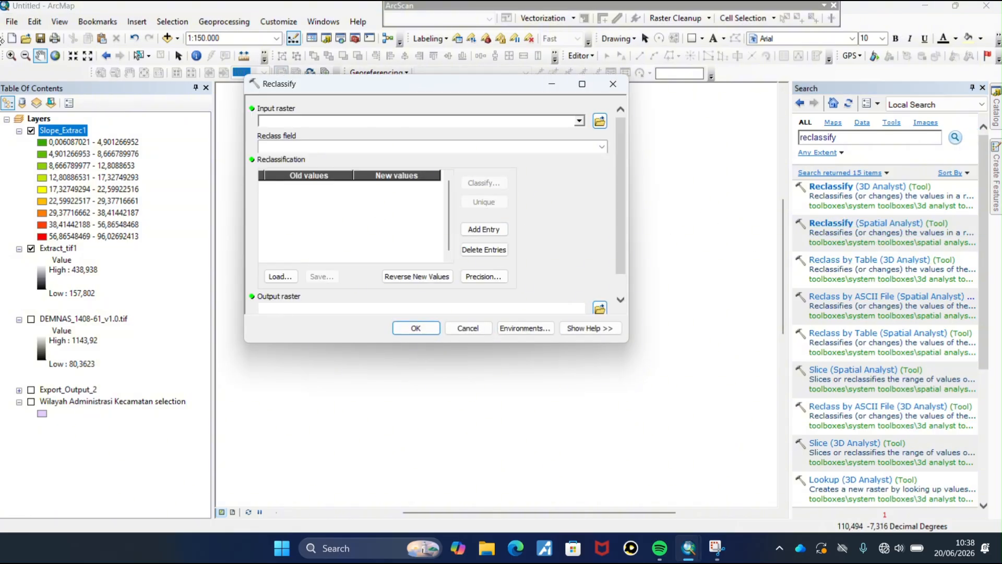
left_click_drag(73, 135, 300, 125)
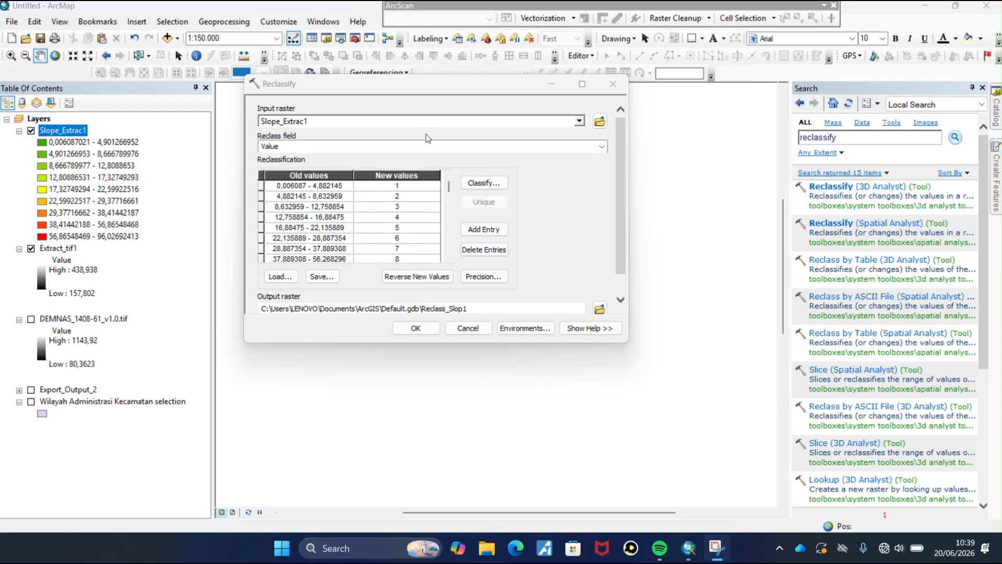
- Switch the slope classification to 5 classes and set the first break to 8
left_click(473, 187)
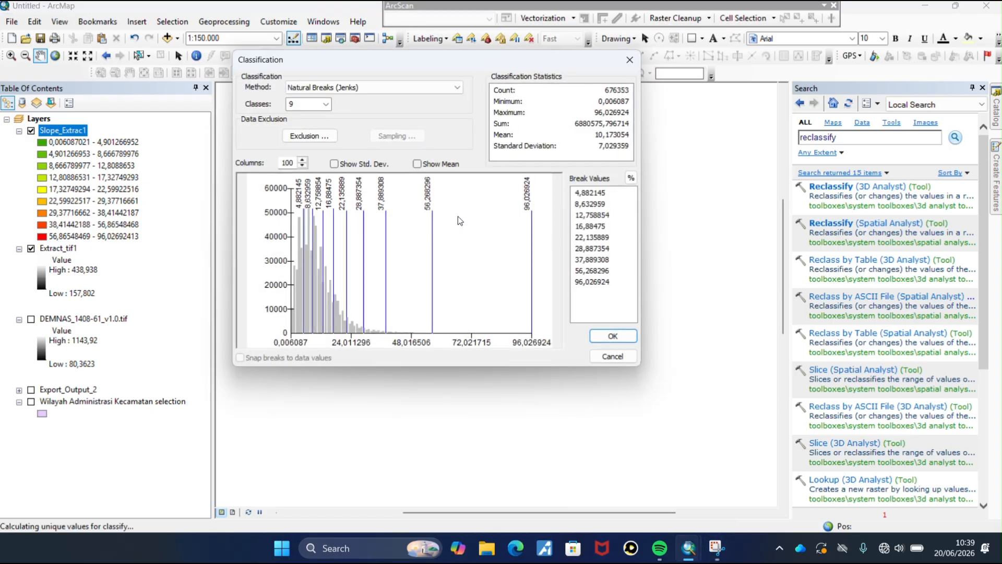
left_click(326, 105)
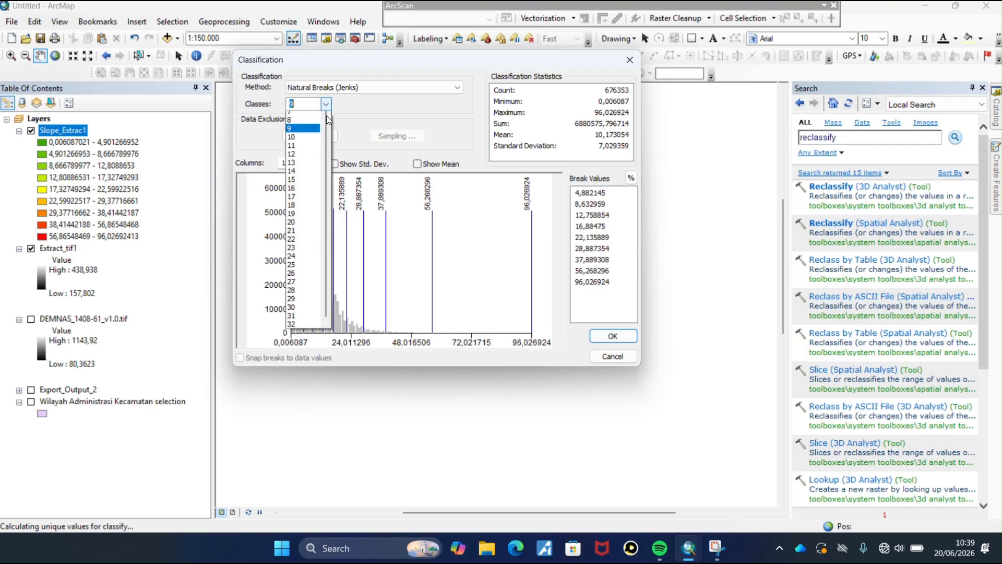
left_click(305, 127)
left_click(327, 105)
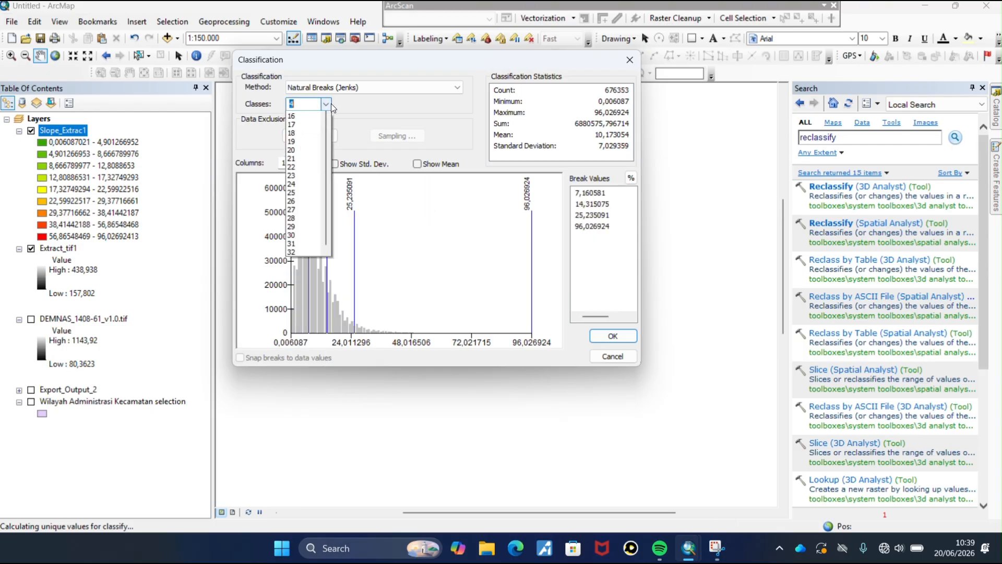
left_click(306, 134)
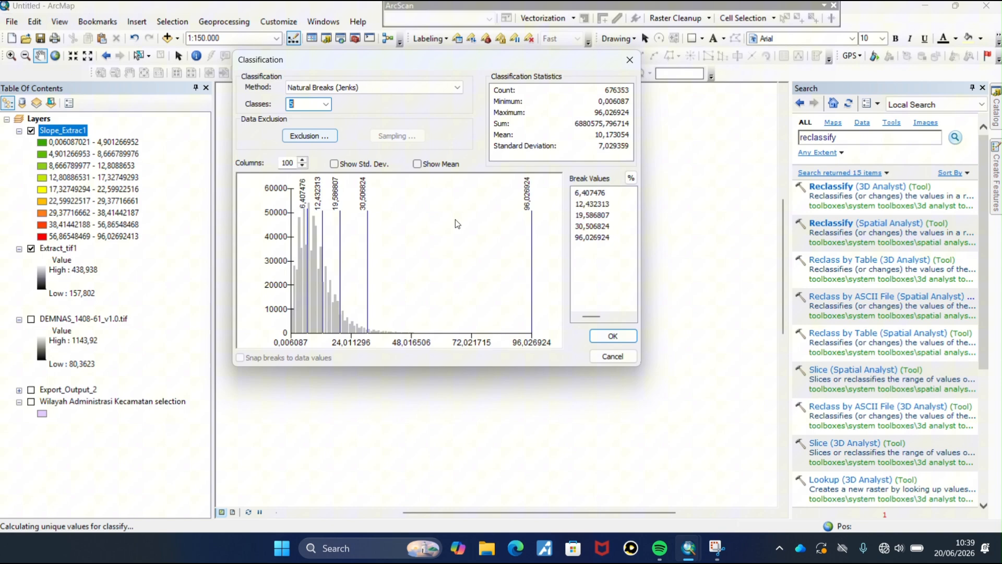
left_click(603, 194)
left_click(593, 194)
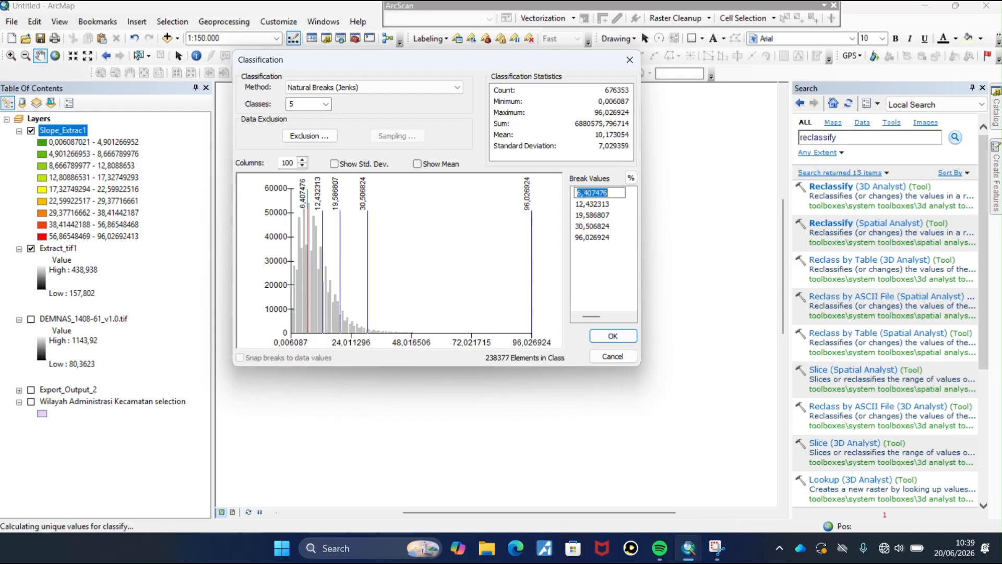
type("8")
double_click(607, 206)
- Set the remaining breaks to 15, 25, 45 and 100 and apply them to the reclass table
left_click(607, 214)
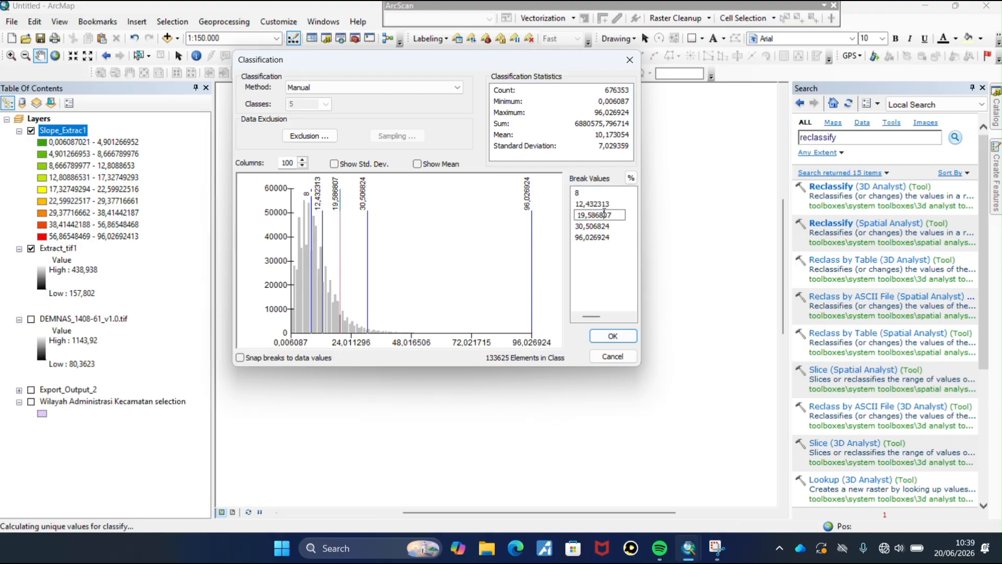
double_click(603, 211)
double_click(598, 204)
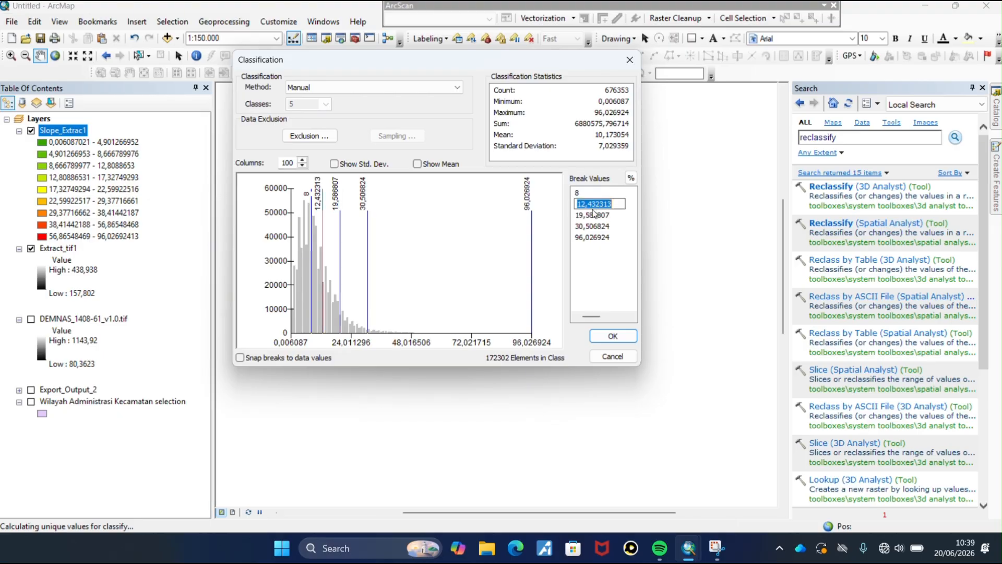
type("15")
double_click(588, 215)
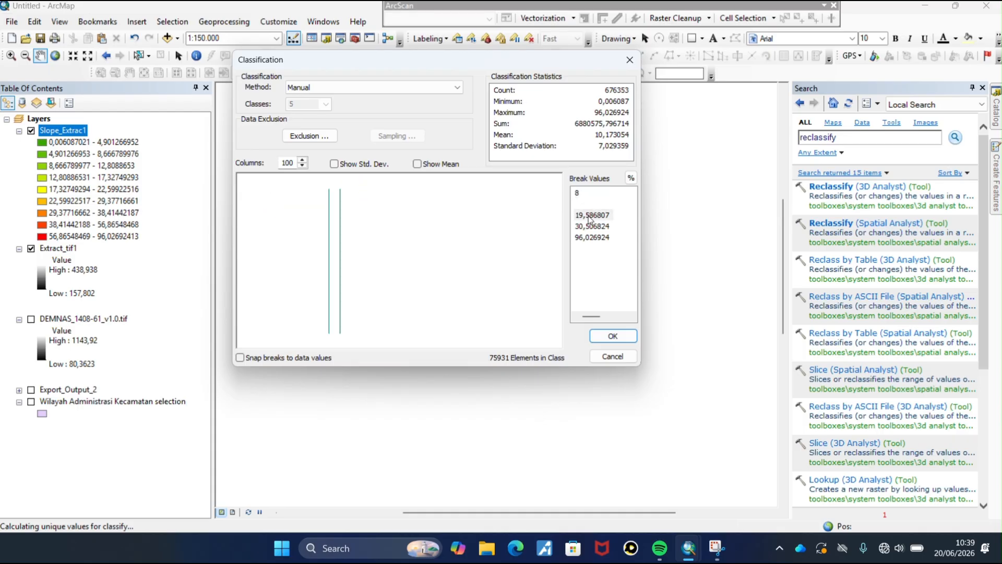
type("2")
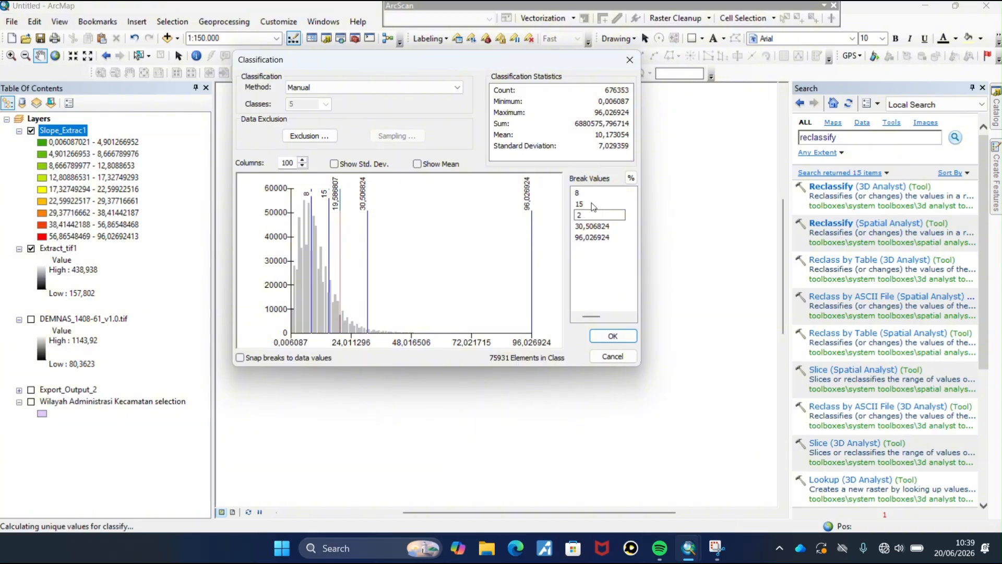
type("45")
double_click(601, 226)
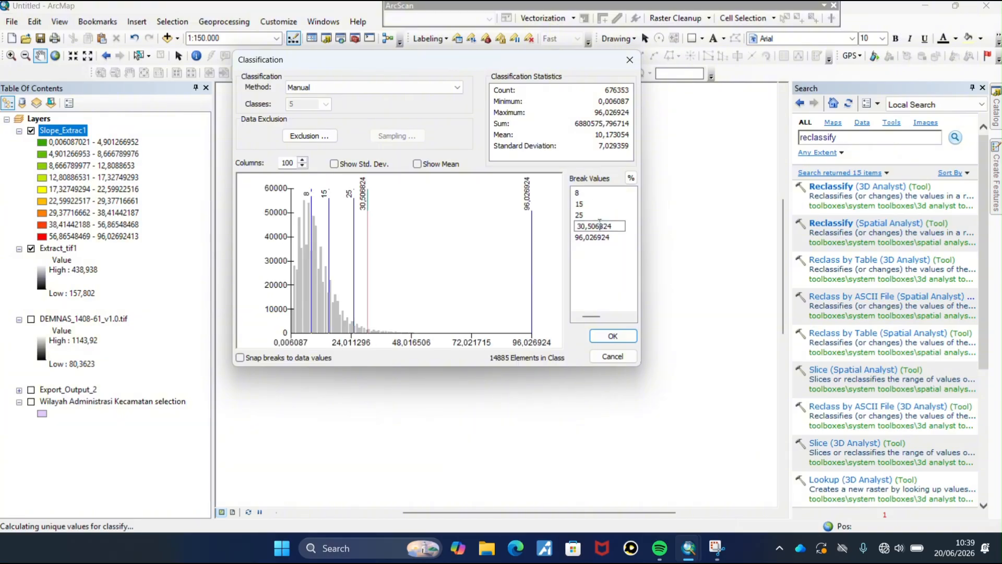
type("45")
double_click(593, 237)
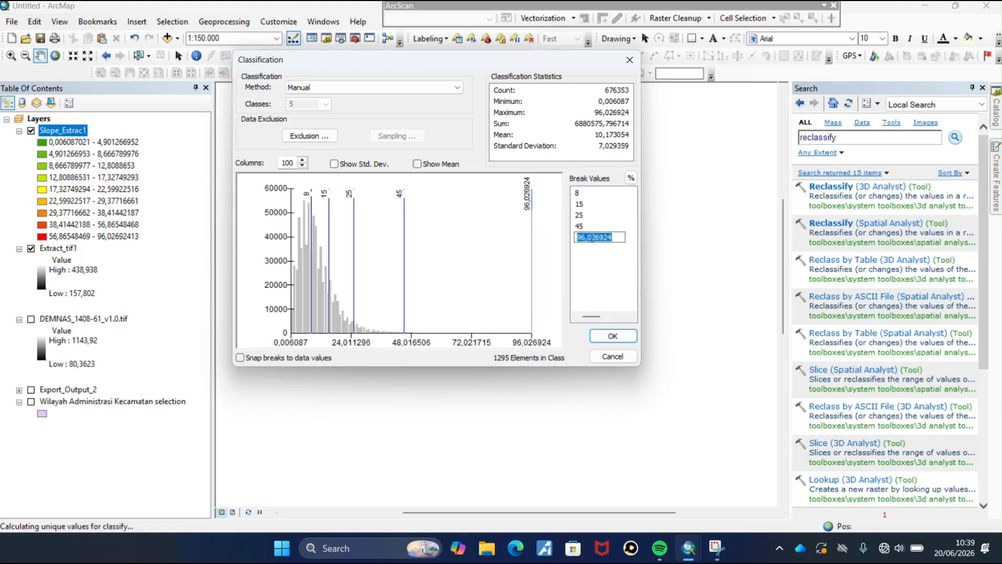
type("100")
left_click(611, 337)
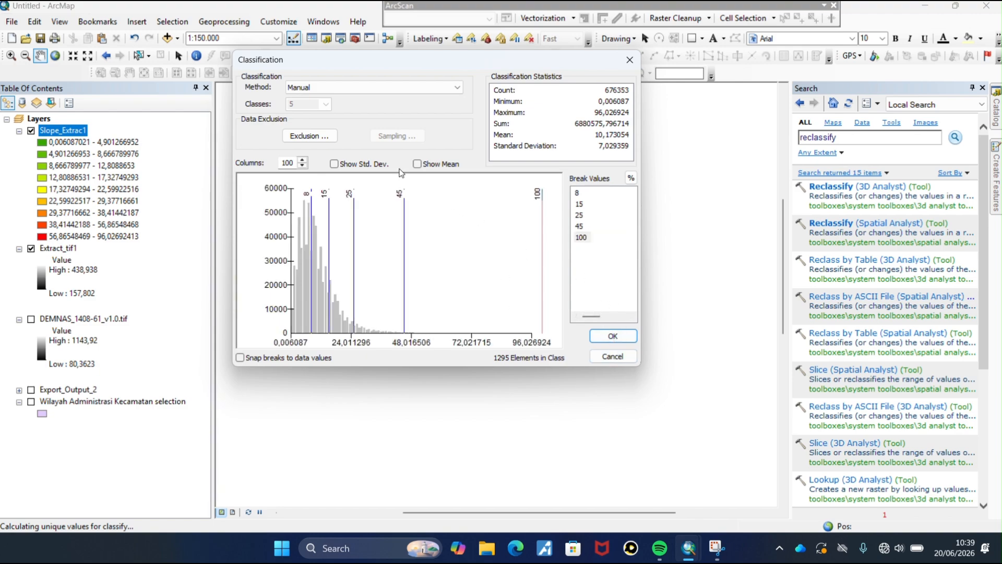
left_click(613, 337)
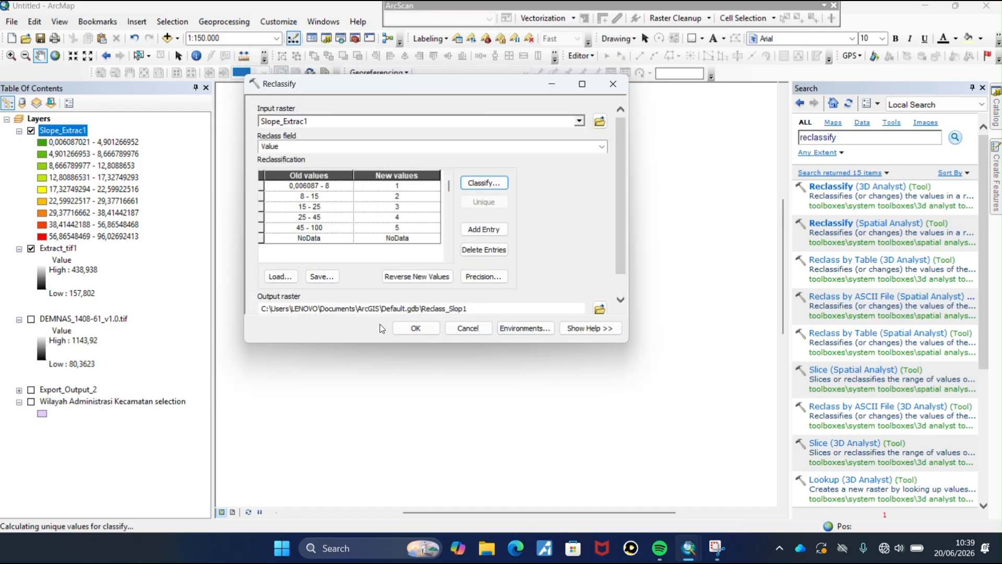
- Run the slope reclassification into Reclass_Slop1, then search the tools for raster to polygon
left_click(418, 328)
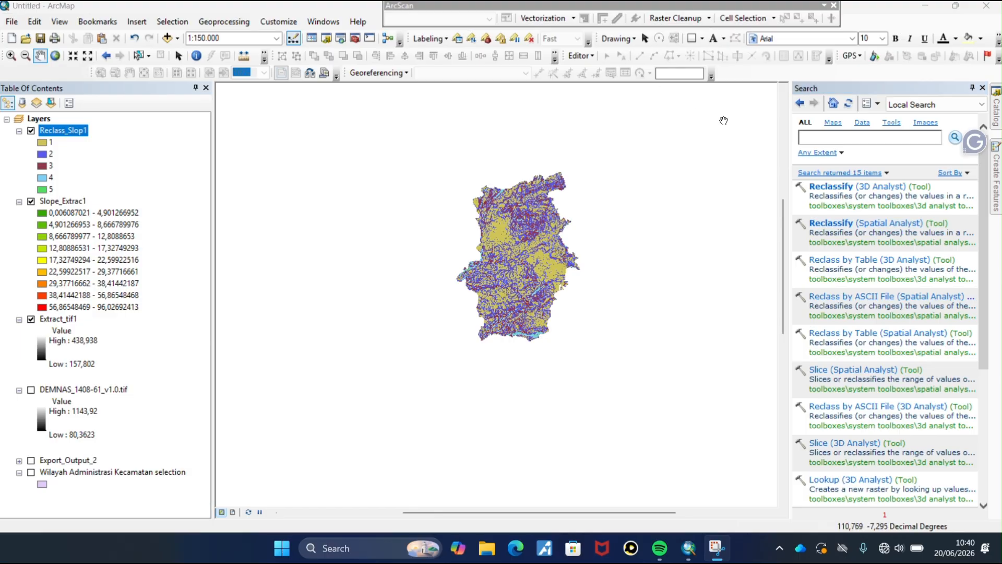
left_click(806, 137)
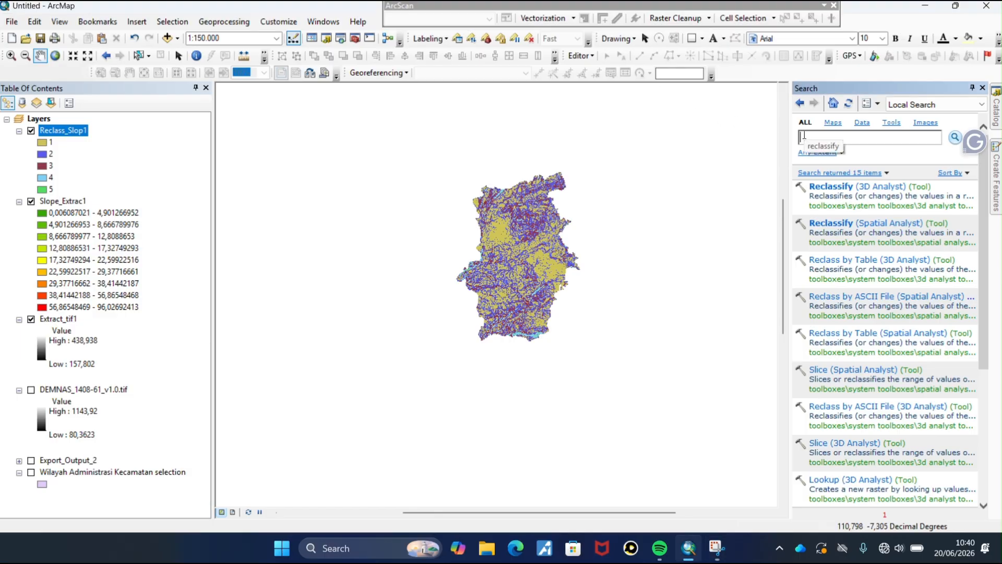
type("raster to polygon")
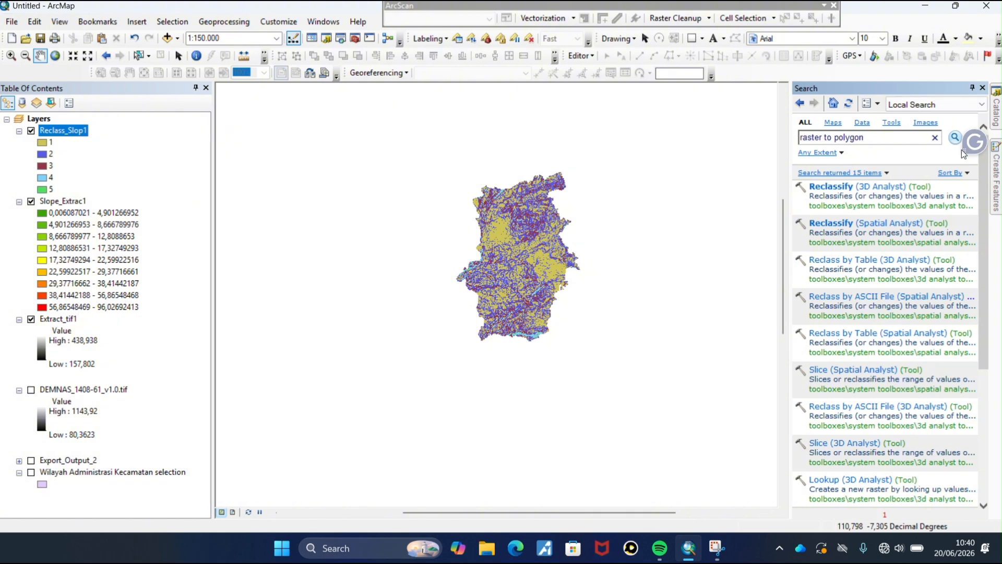
left_click(955, 137)
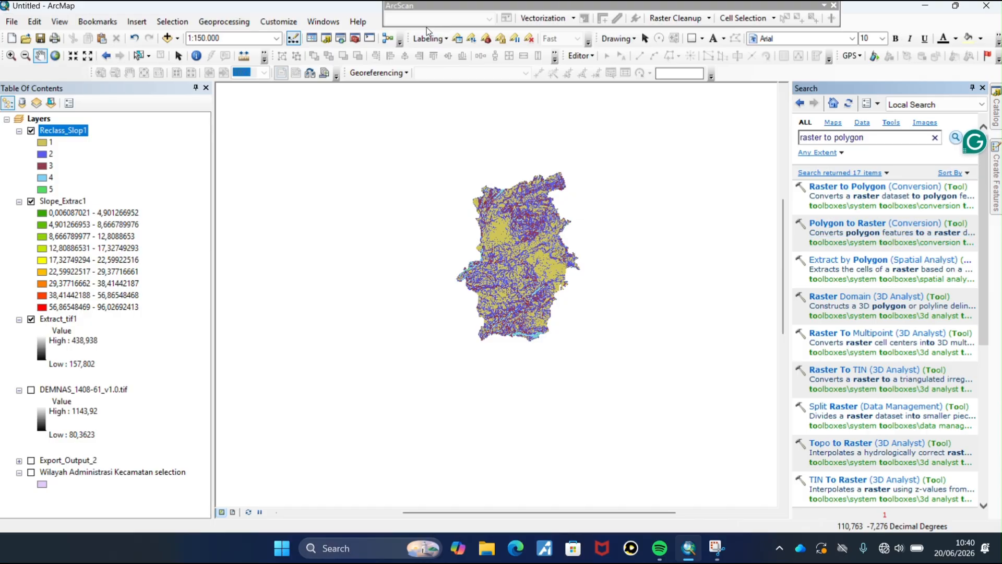
- Convert Reclass_Slop1 to polygons with Raster to Polygon, keeping the Value field
left_click(823, 186)
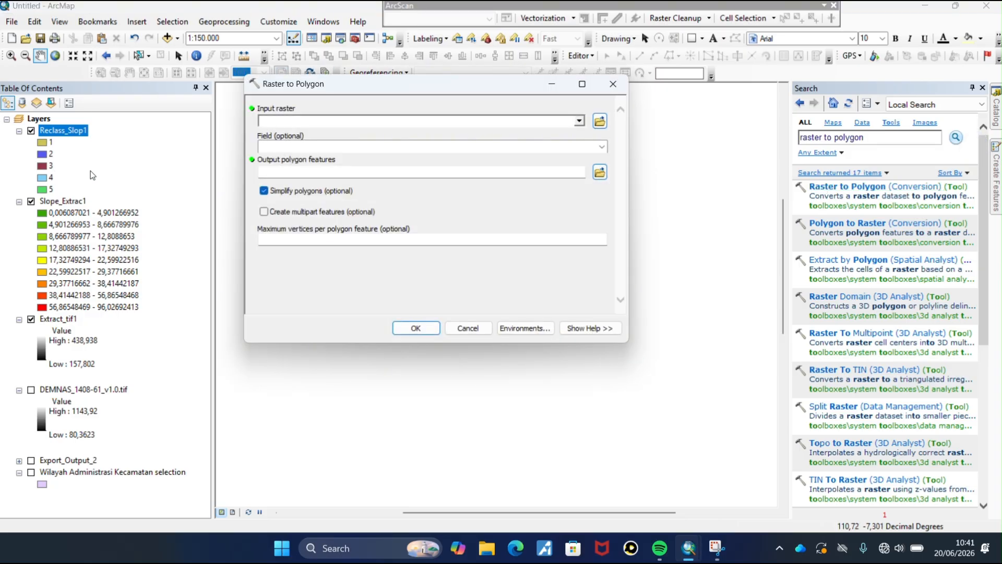
left_click_drag(81, 130, 302, 123)
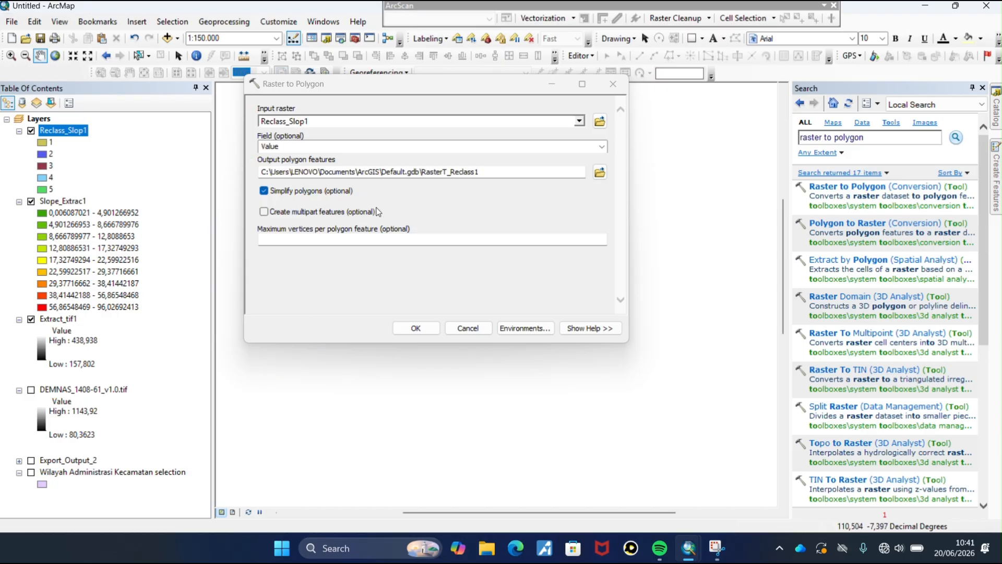
left_click(435, 26)
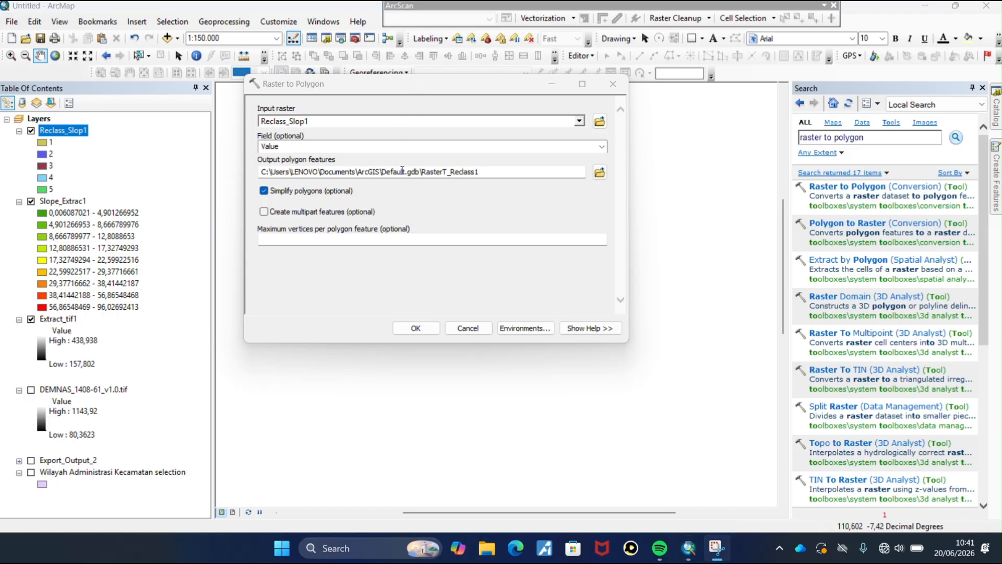
left_click(416, 328)
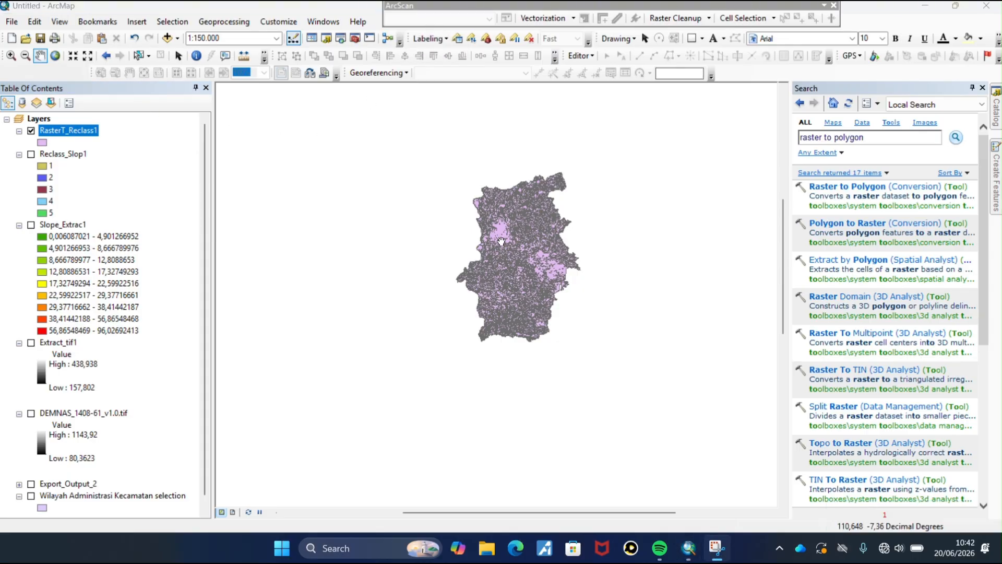
- Dissolve RasterT_Reclass1 by the gridcode field into RasterT_Reclass1_Dissolve
left_click(229, 22)
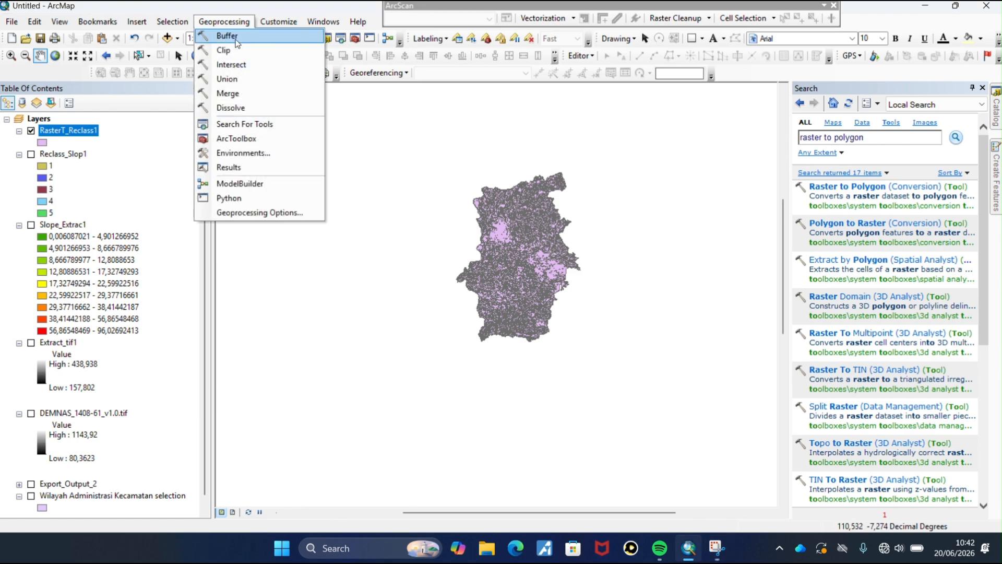
left_click(232, 108)
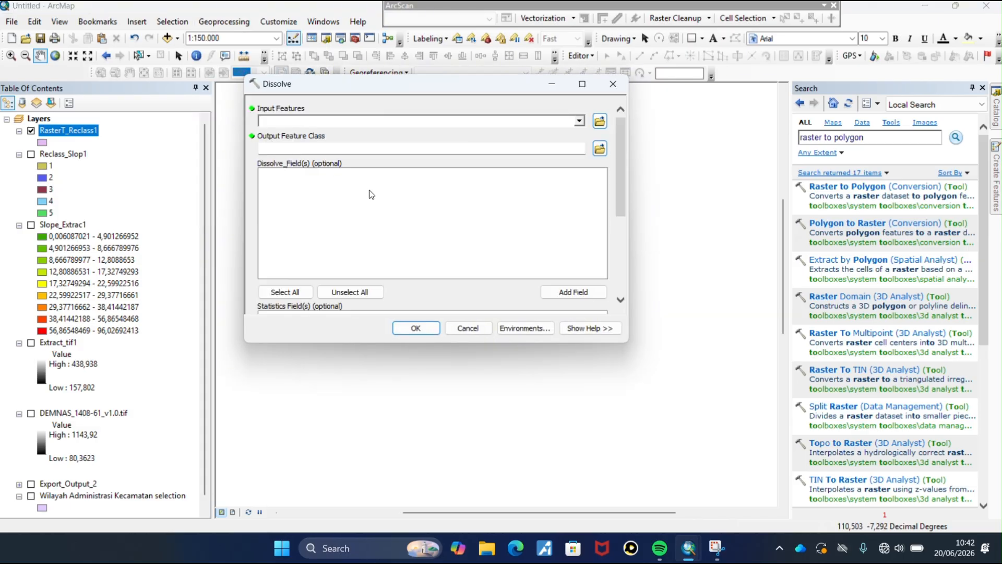
left_click_drag(84, 130, 277, 121)
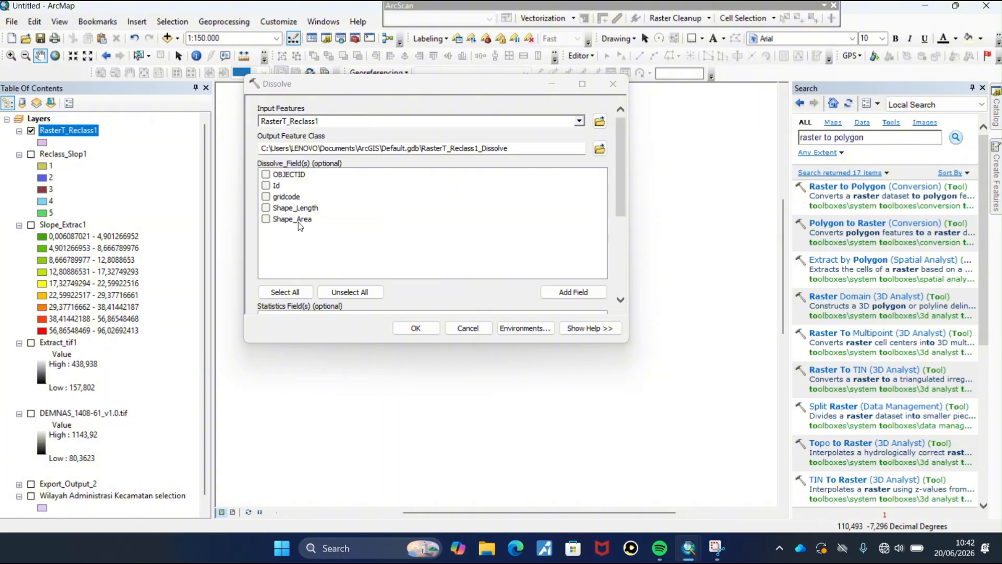
left_click(266, 197)
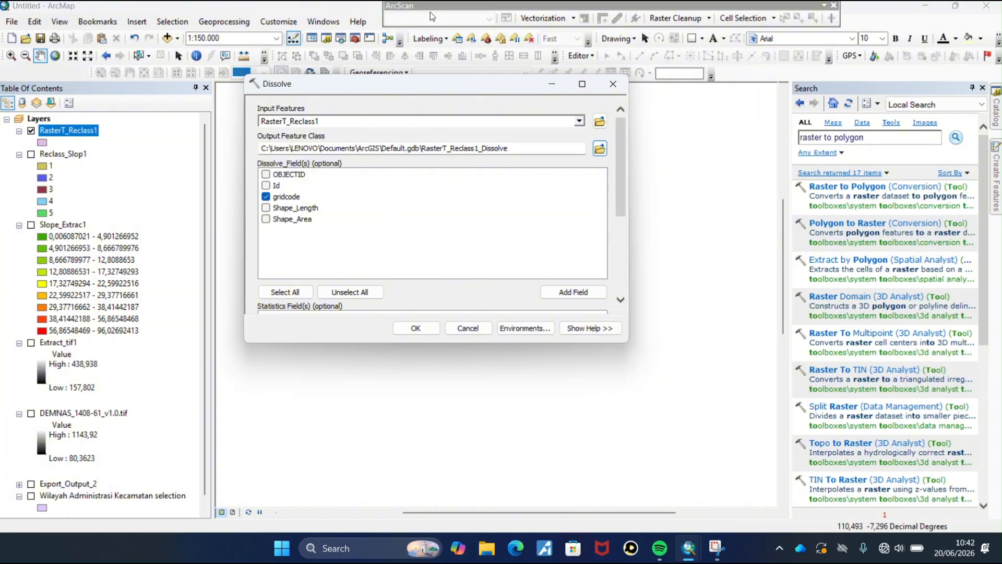
left_click(430, 12)
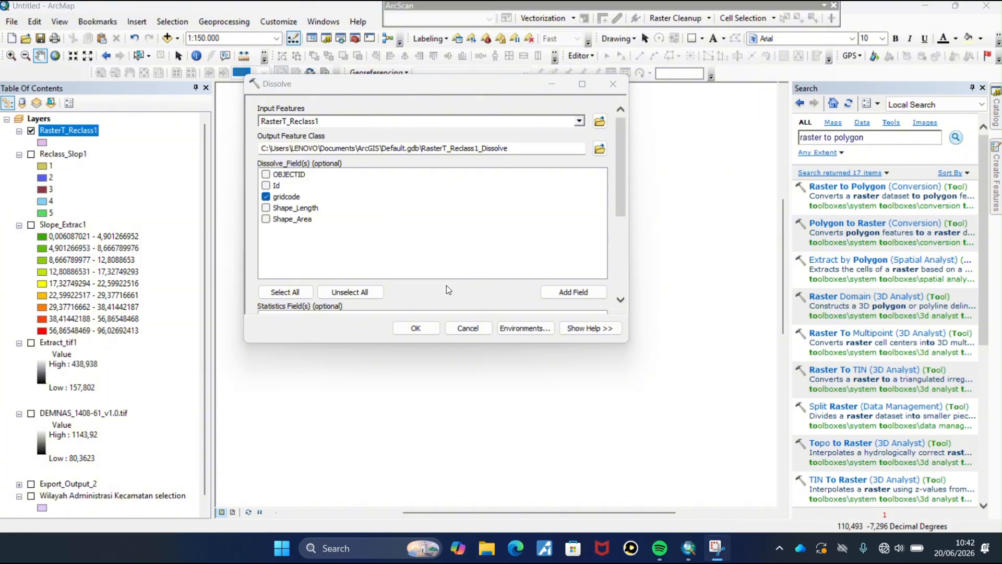
left_click(417, 330)
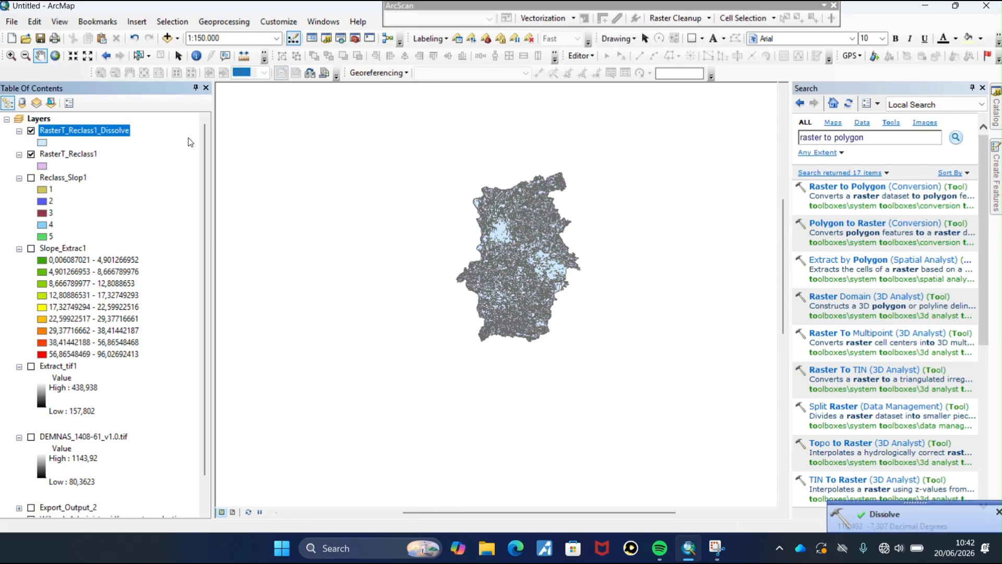
- Hide RasterT_Reclass1 and open the dissolved layer's attribute table
left_click(31, 154)
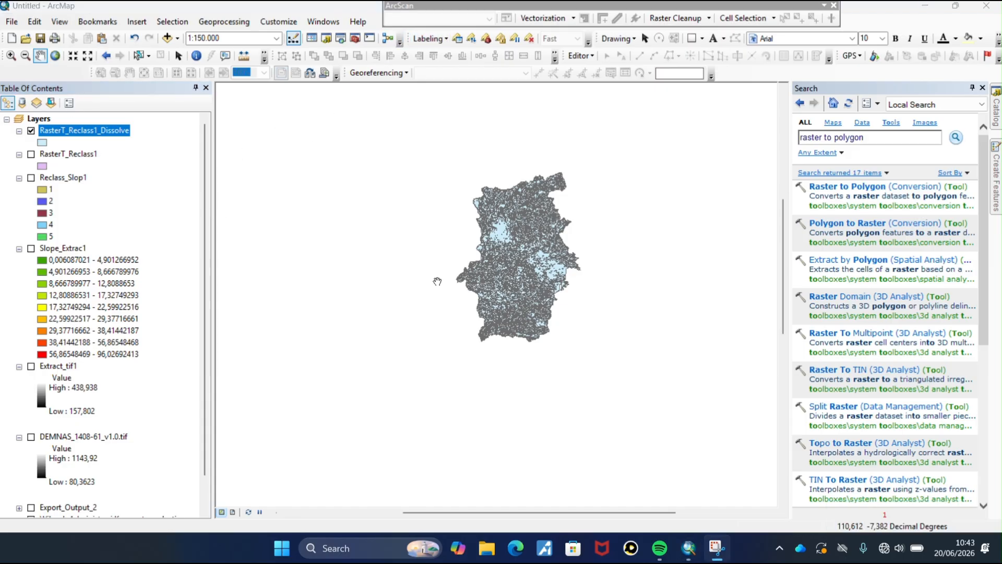
right_click(118, 129)
left_click(144, 165)
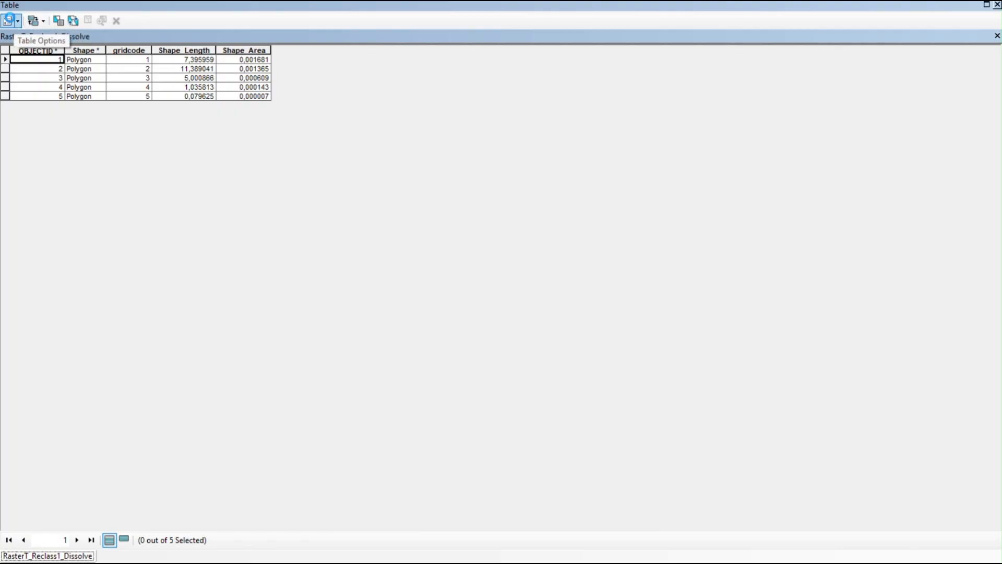
- Add a Text field named kemiringan to the RasterT_Reclass1_Dissolve attribute table
left_click(13, 23)
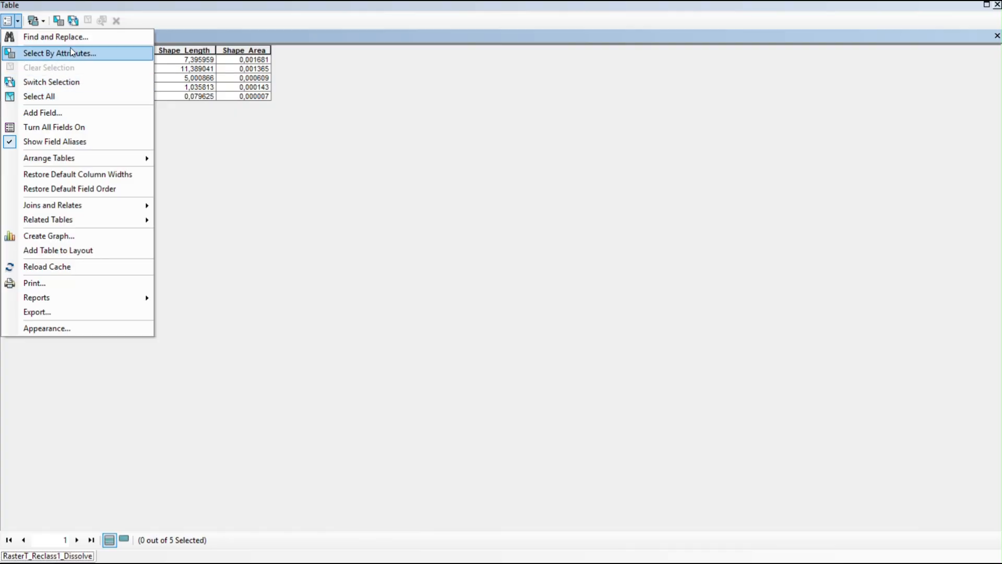
left_click(417, 23)
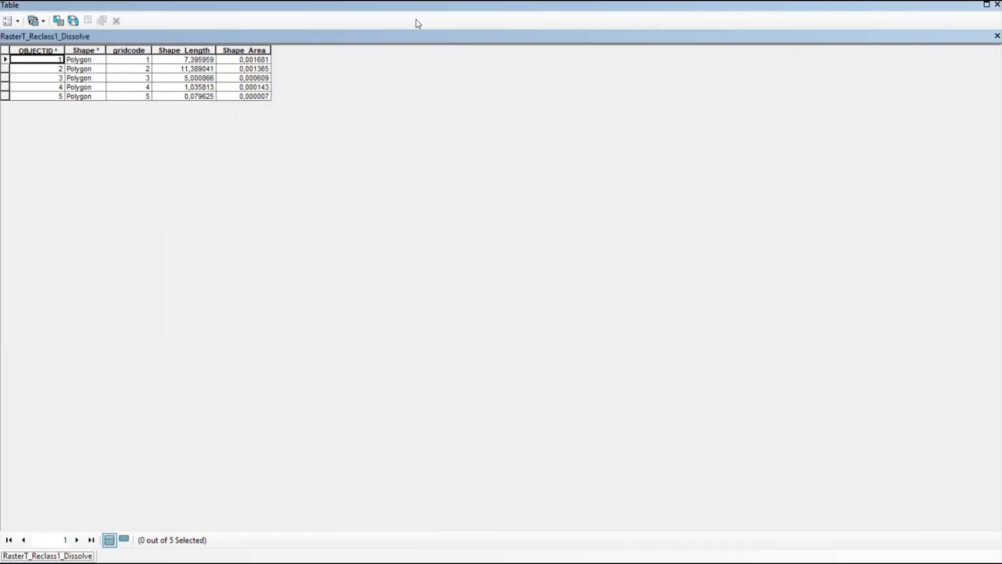
left_click(7, 21)
left_click(77, 114)
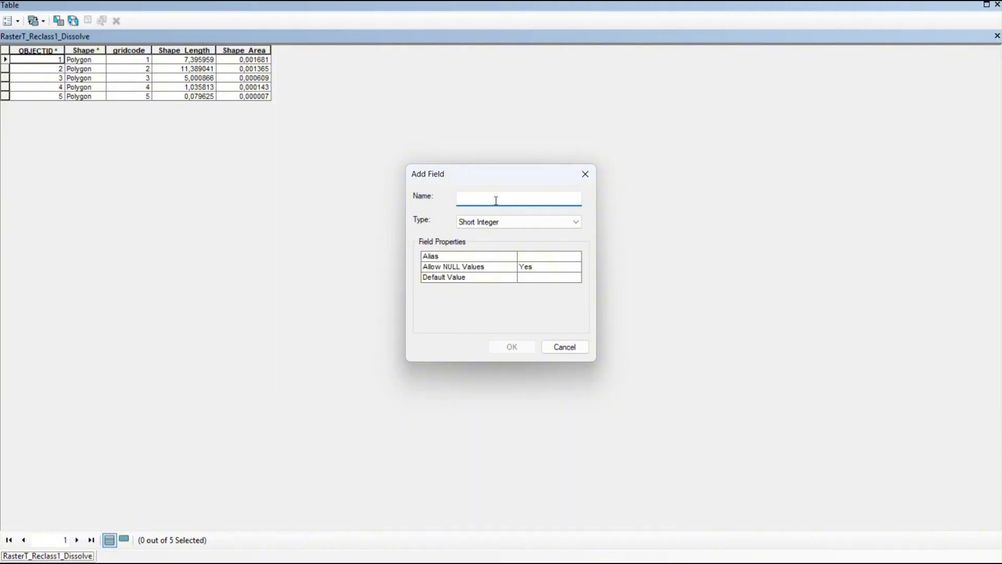
type("kemiringan")
left_click(576, 221)
left_click(504, 268)
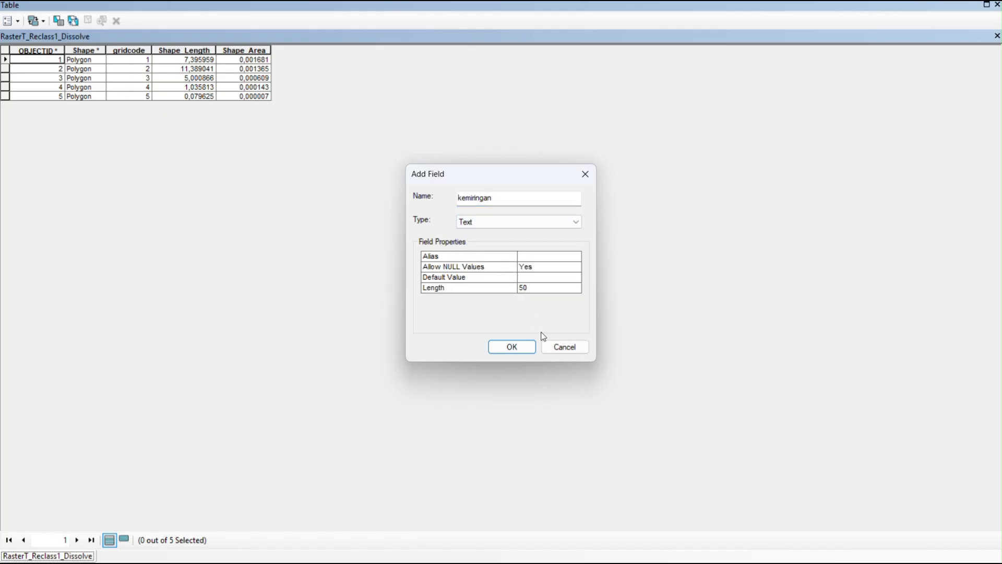
left_click(512, 347)
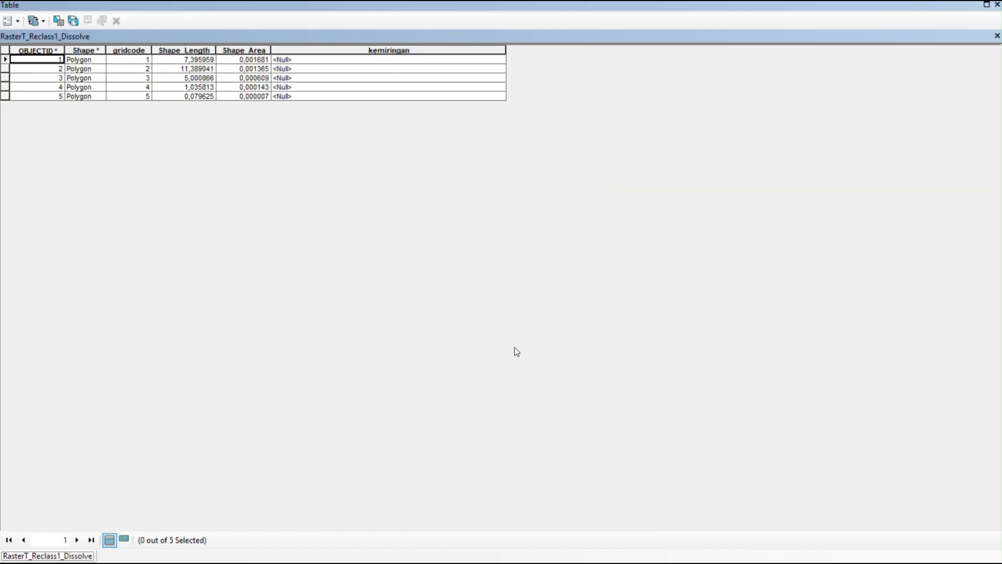
left_click(309, 60)
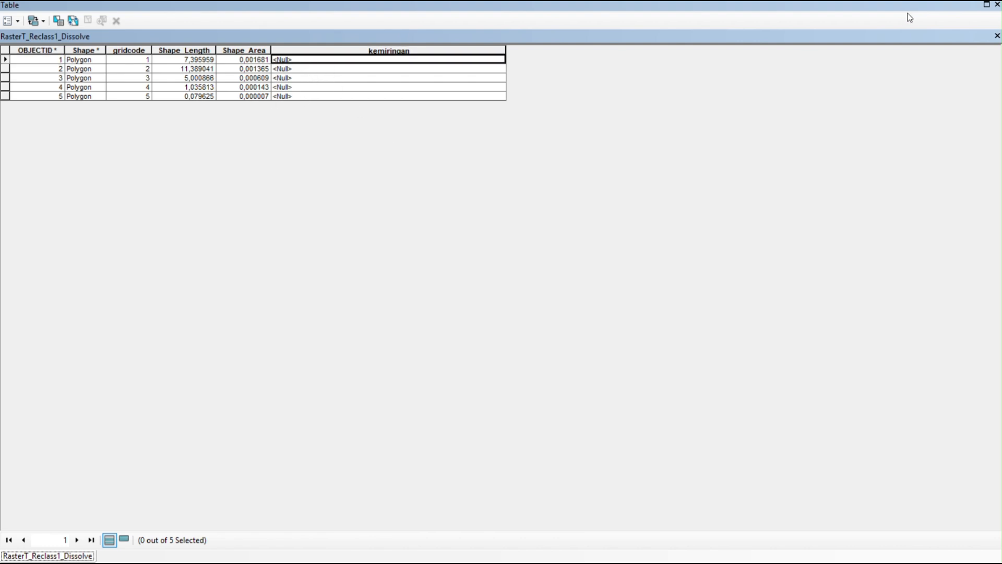
- Start editing RasterT_Reclass1_Dissolve's workspace and reopen the layer's attribute table
left_click(998, 5)
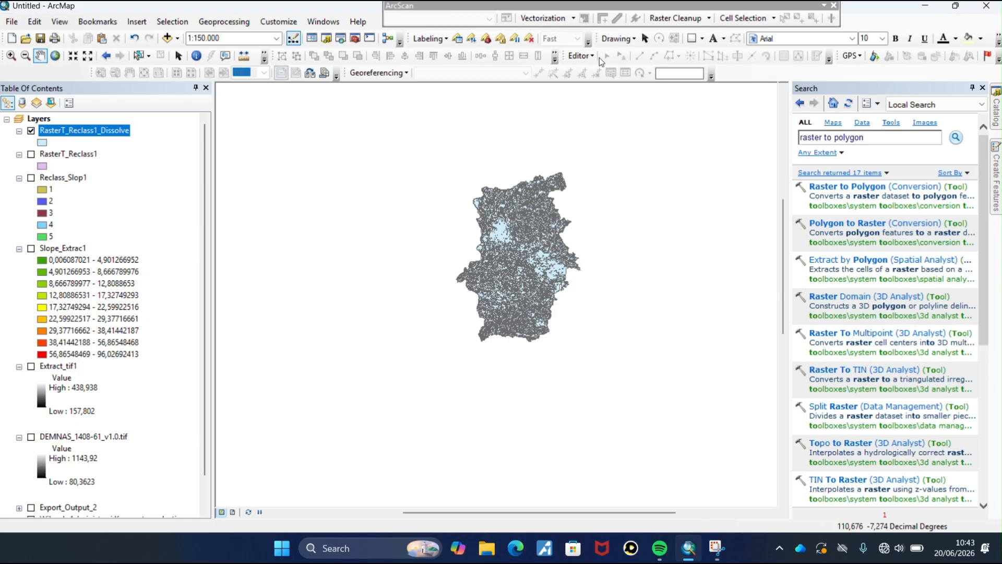
left_click(581, 55)
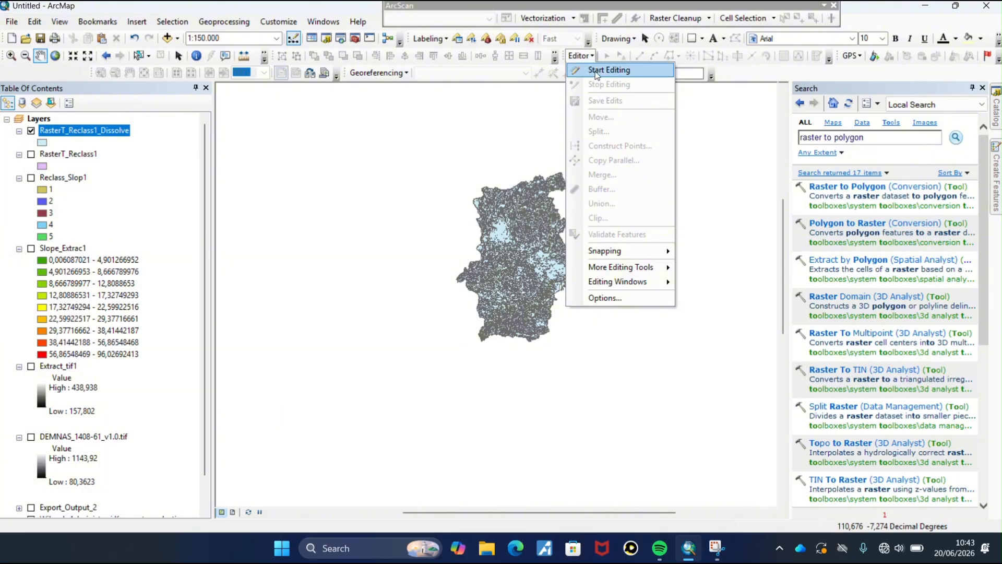
left_click(596, 71)
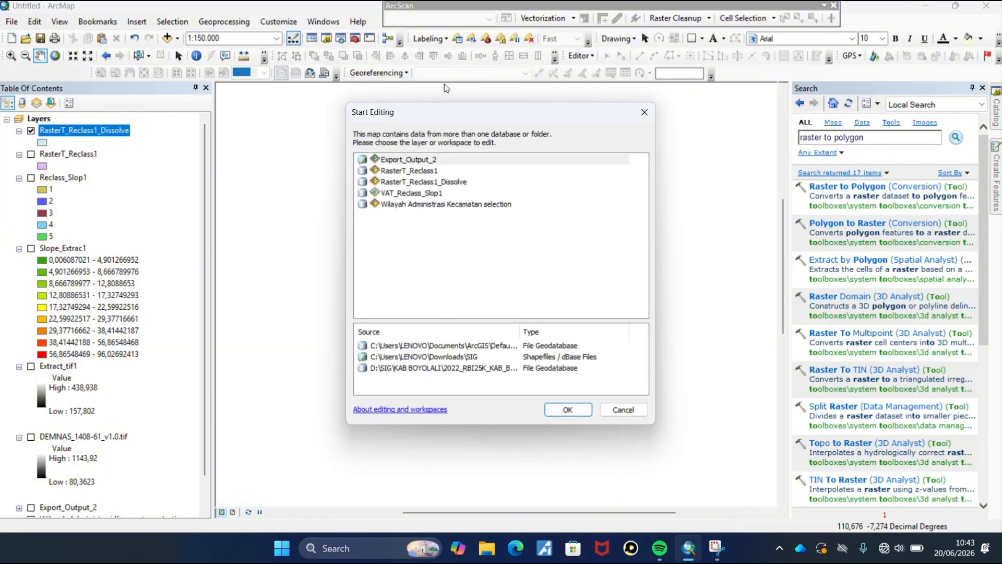
left_click(428, 21)
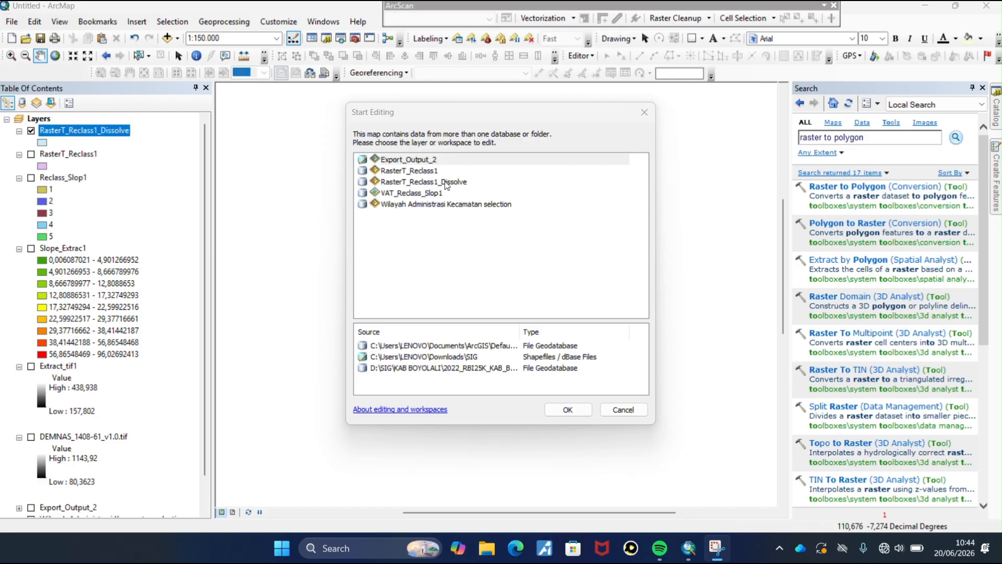
left_click(445, 180)
left_click(432, 22)
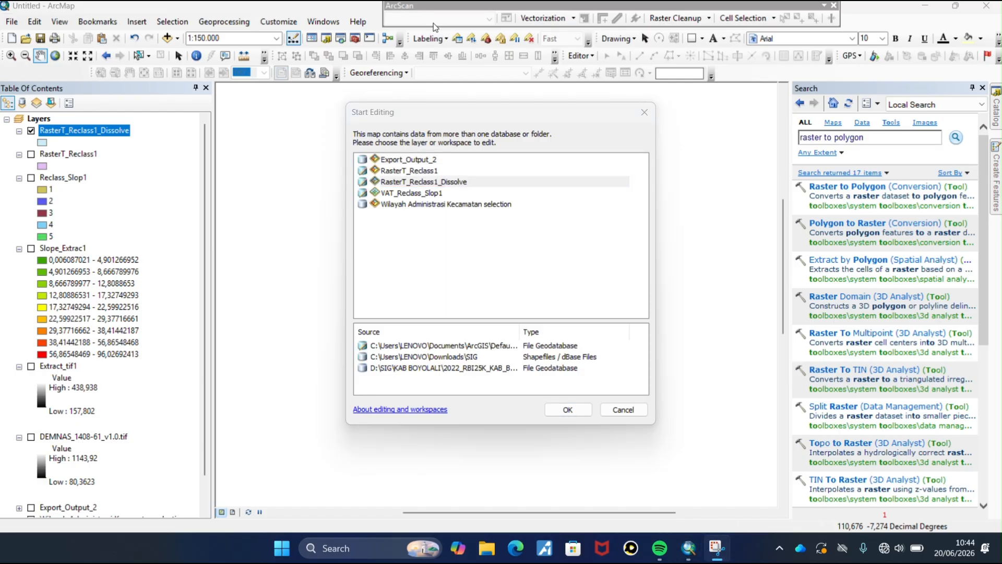
left_click(447, 182)
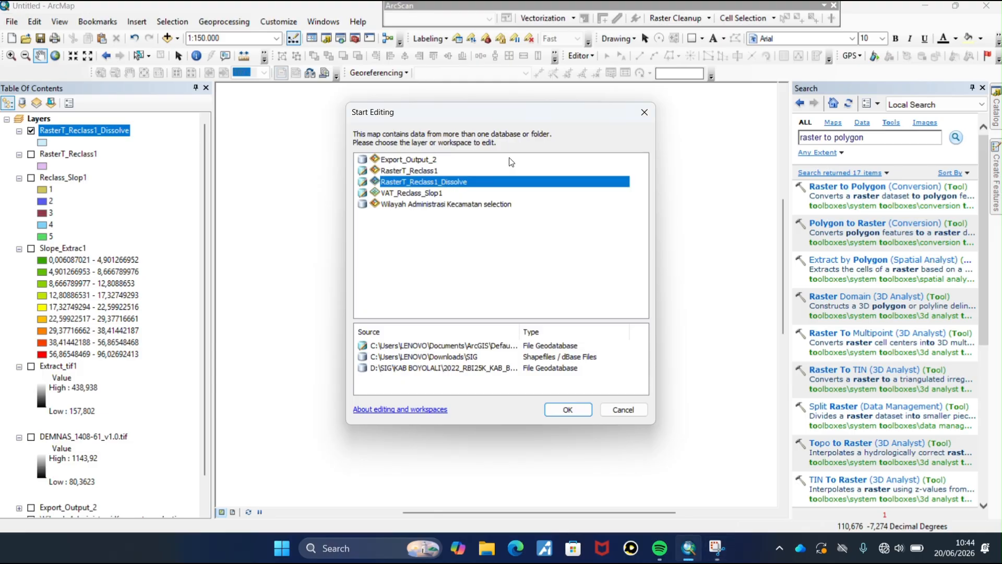
left_click(568, 409)
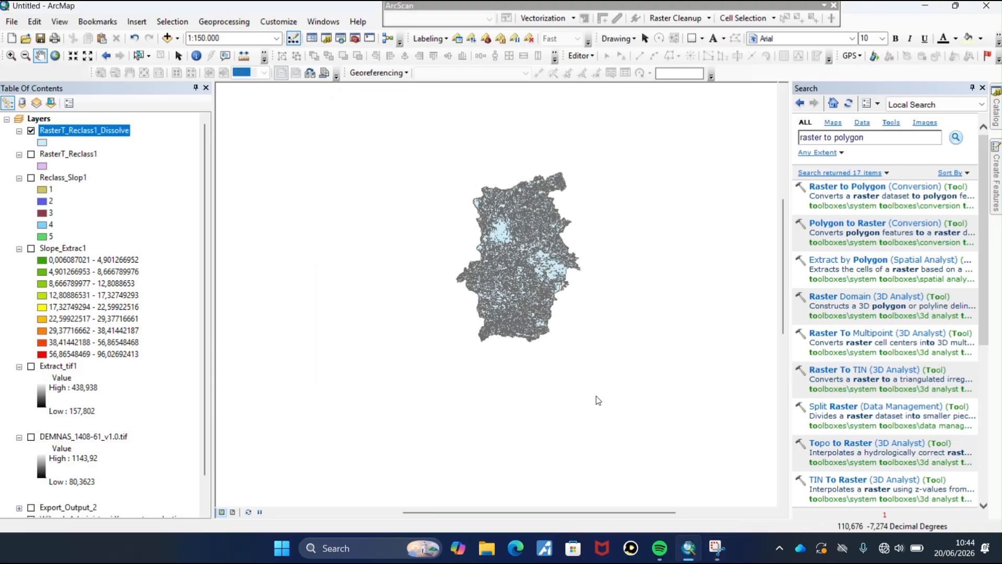
right_click(123, 131)
left_click(186, 172)
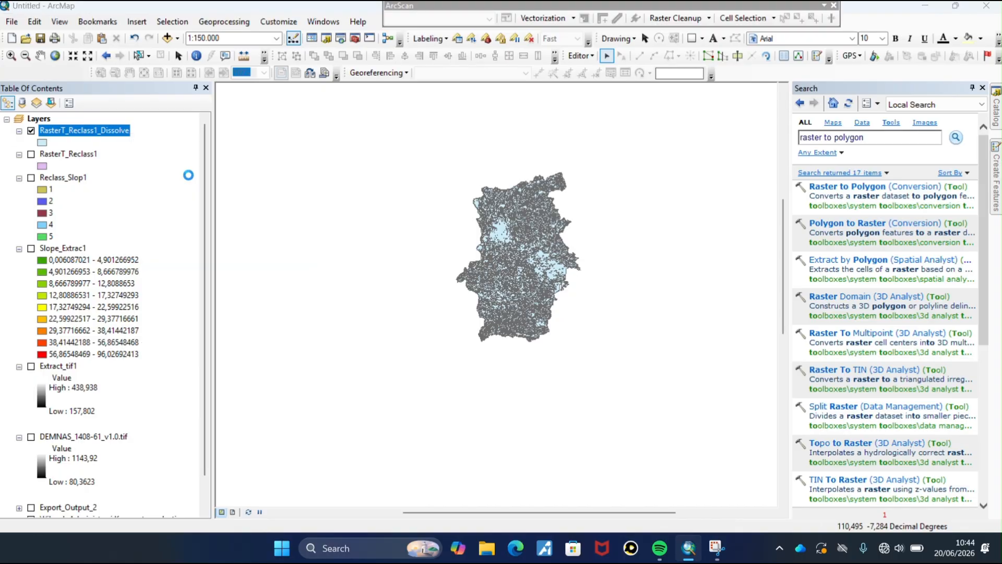
- Enter kemiringan values 0-8%, 8-15%, 15-25%, 25-45% and 45-100% for rows 1–5
left_click(295, 61)
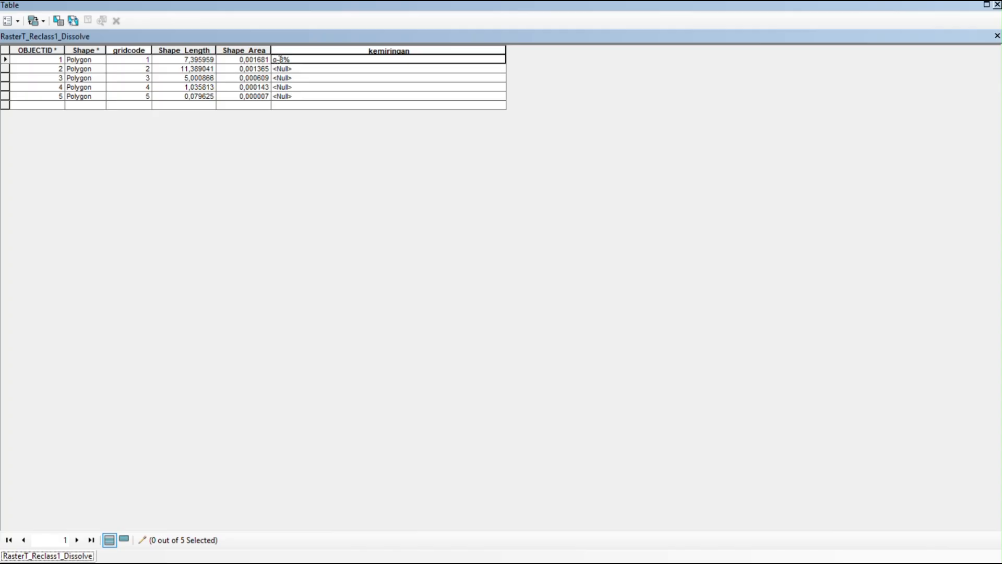
left_click_drag(296, 59, 275, 59)
type("0-")
left_click(340, 69)
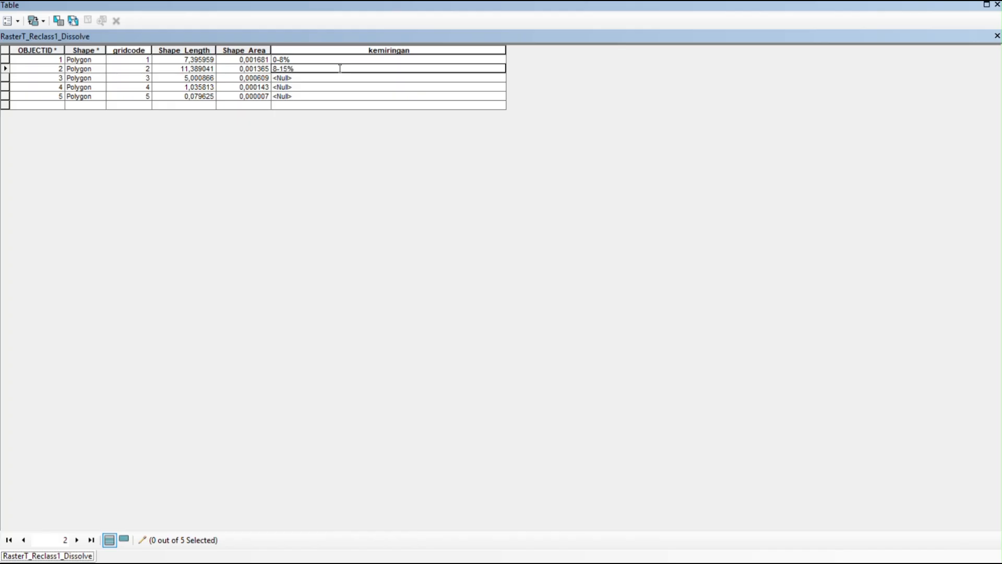
left_click(337, 77)
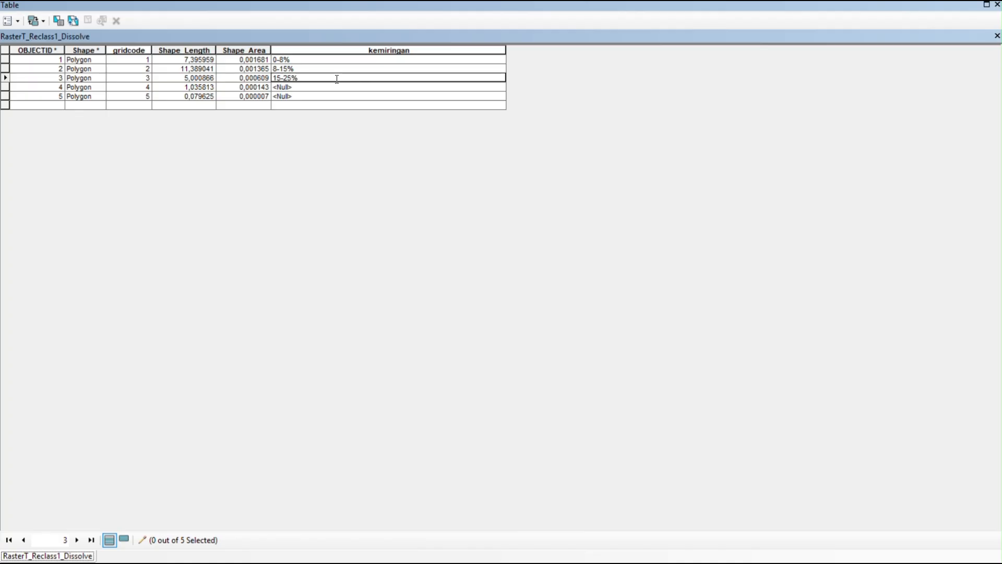
left_click(321, 86)
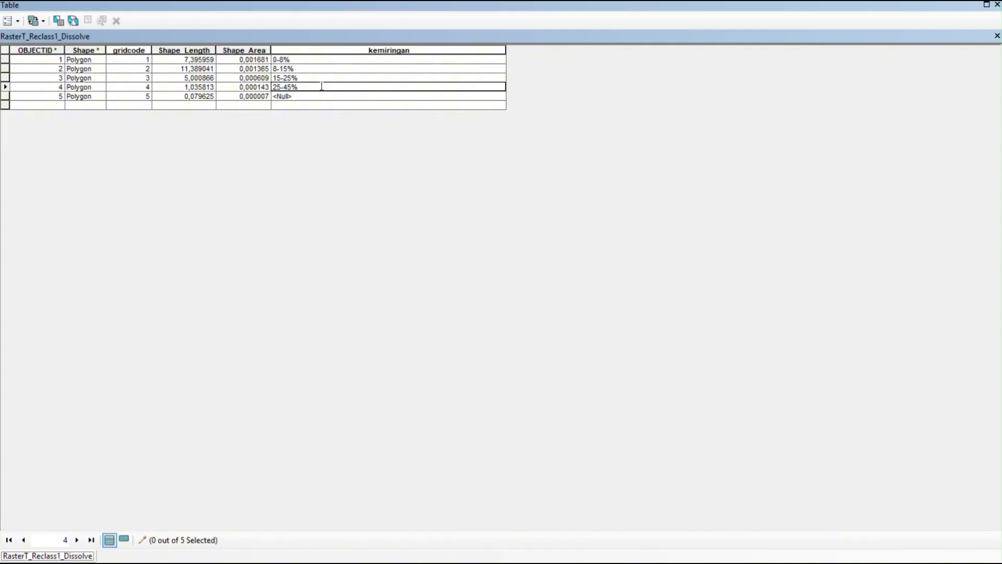
left_click(309, 96)
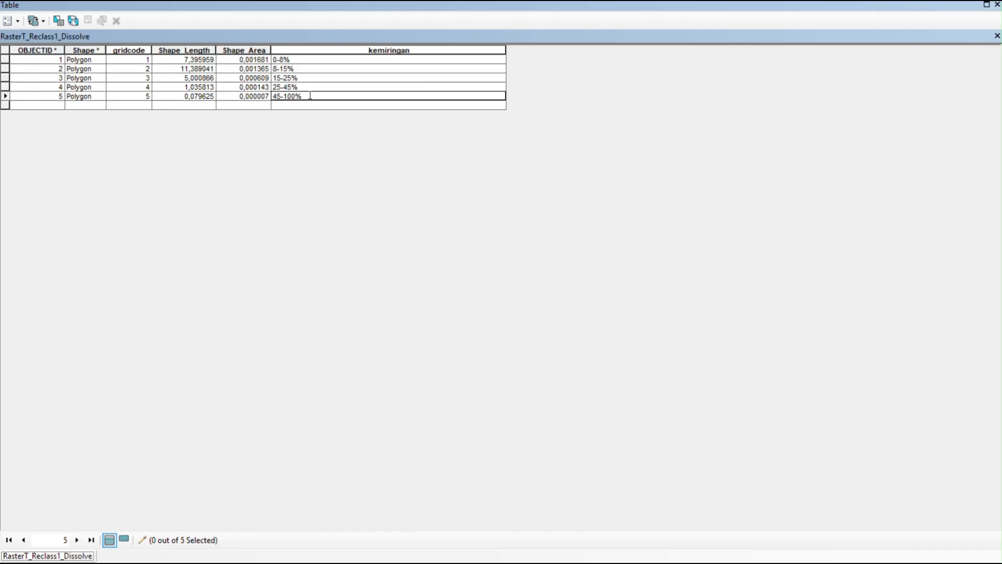
left_click(434, 15)
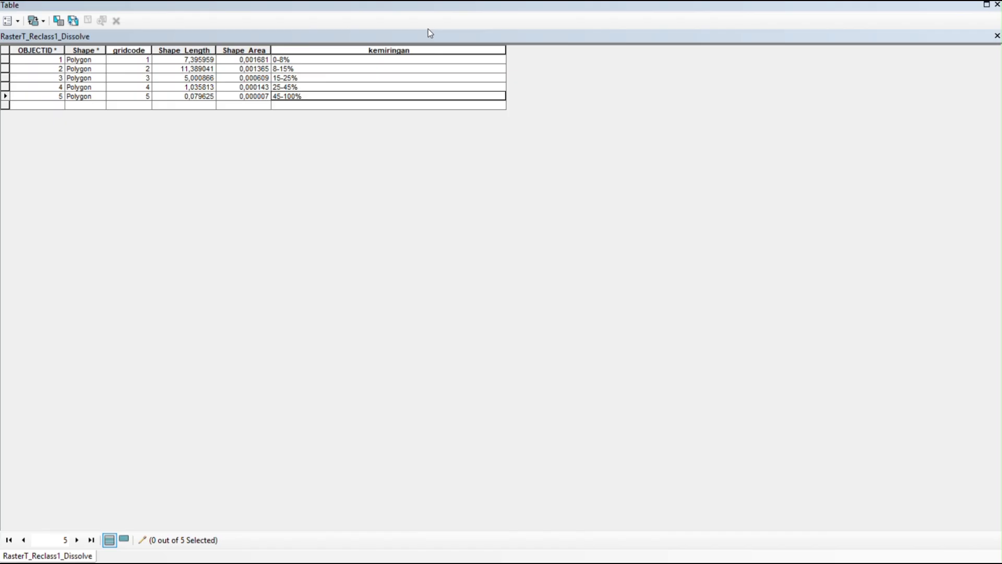
- Close the table, save the edits and stop editing
left_click(997, 5)
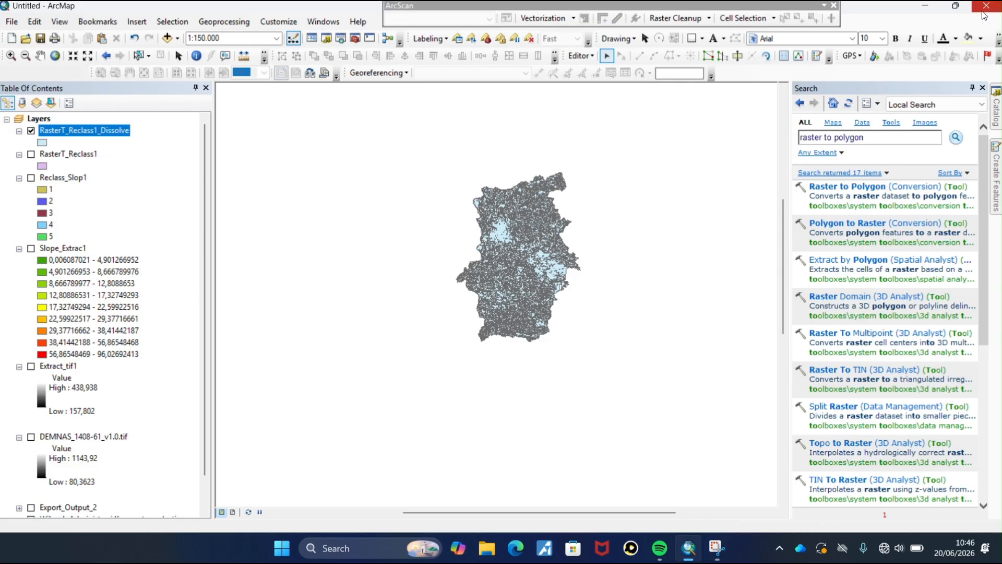
left_click(588, 61)
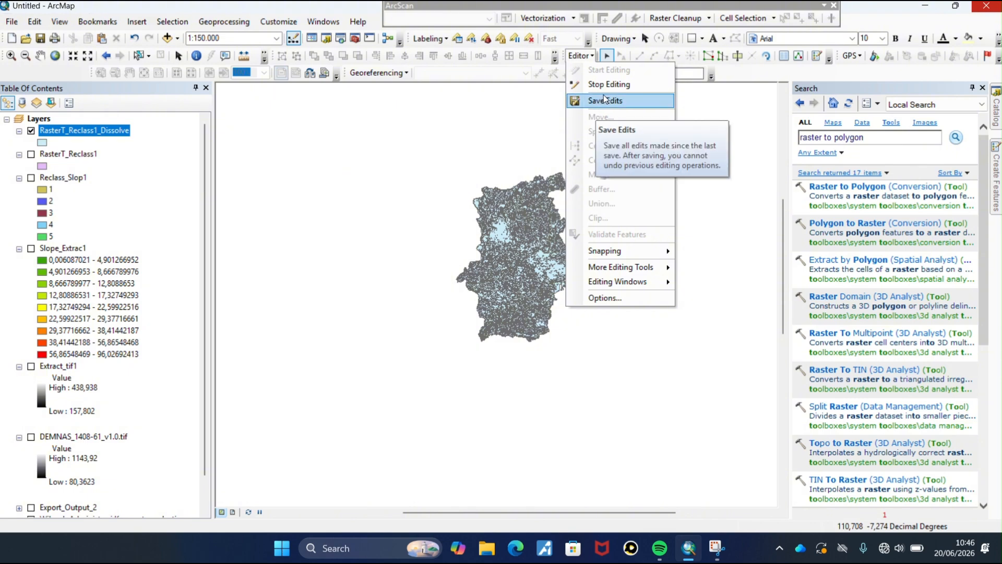
left_click(605, 101)
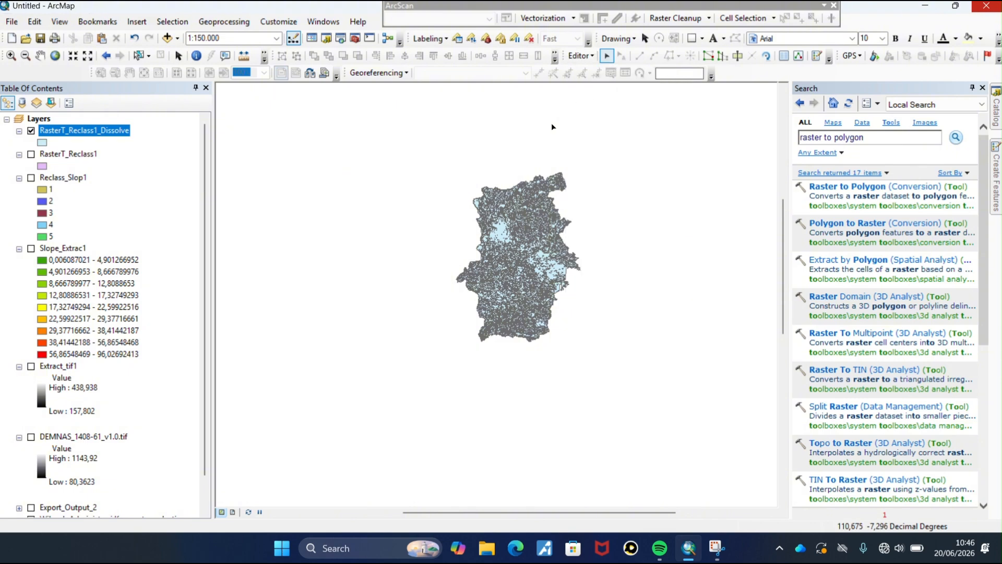
left_click(580, 55)
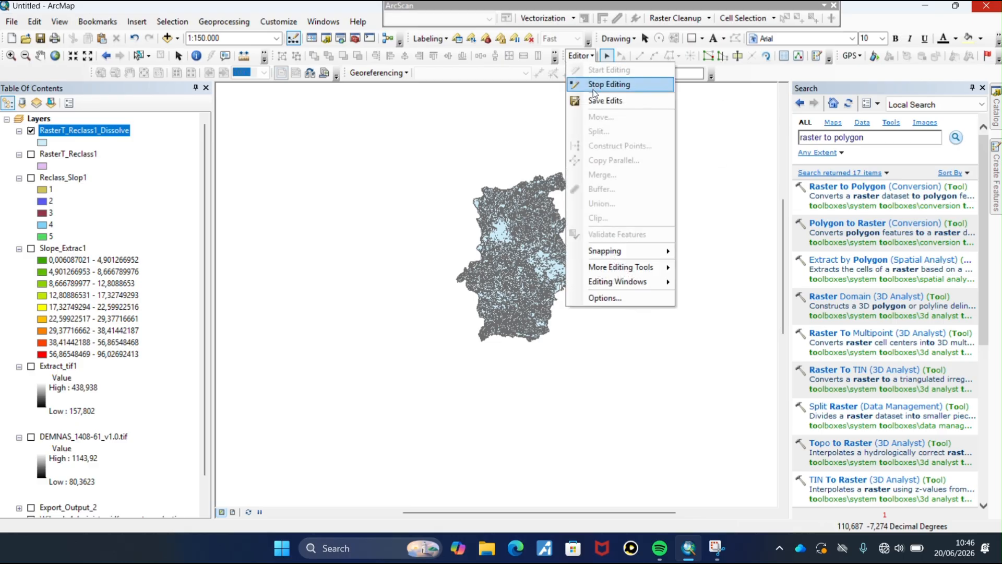
left_click(594, 85)
left_click(431, 21)
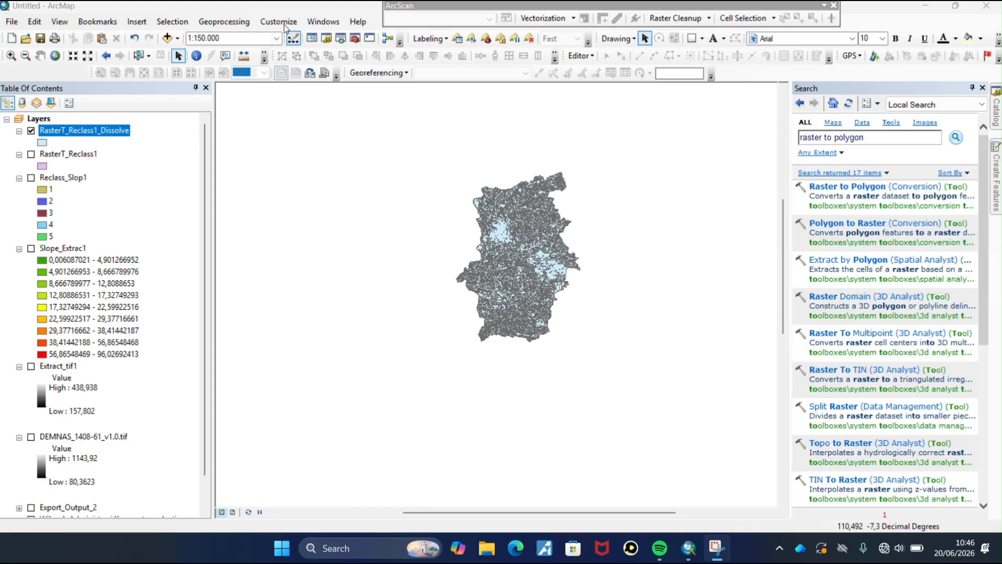
- Dissolve RasterT_Reclass1_Dissolve on kemiringan into RasterT_Reclass1_Dissolve_Di and hide the original layer
left_click(238, 22)
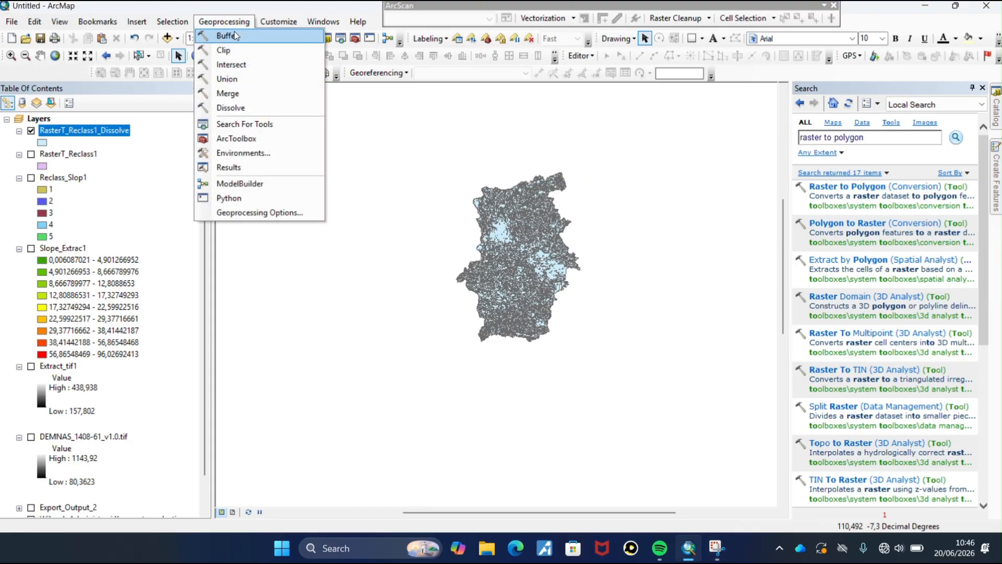
left_click(245, 113)
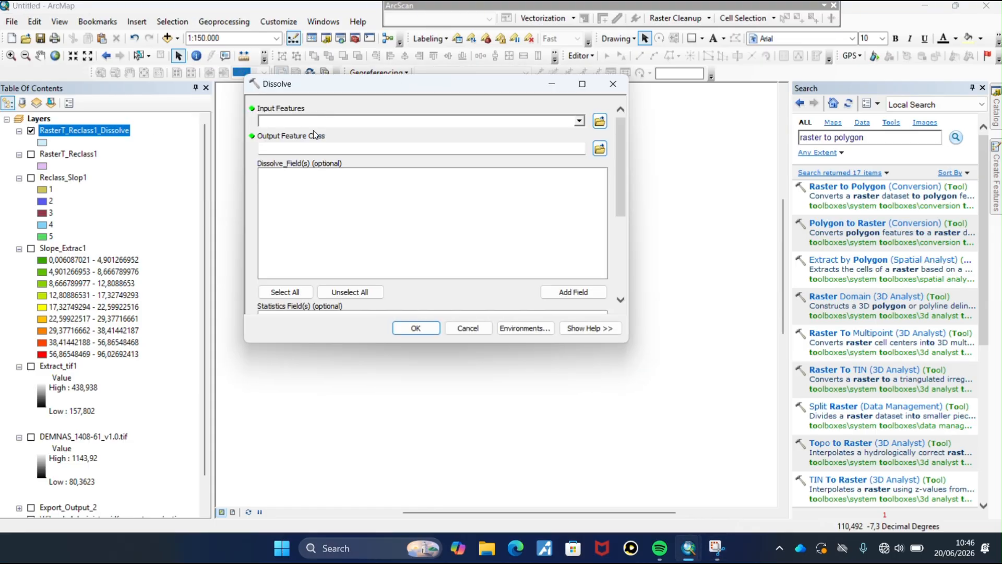
left_click_drag(96, 133, 294, 123)
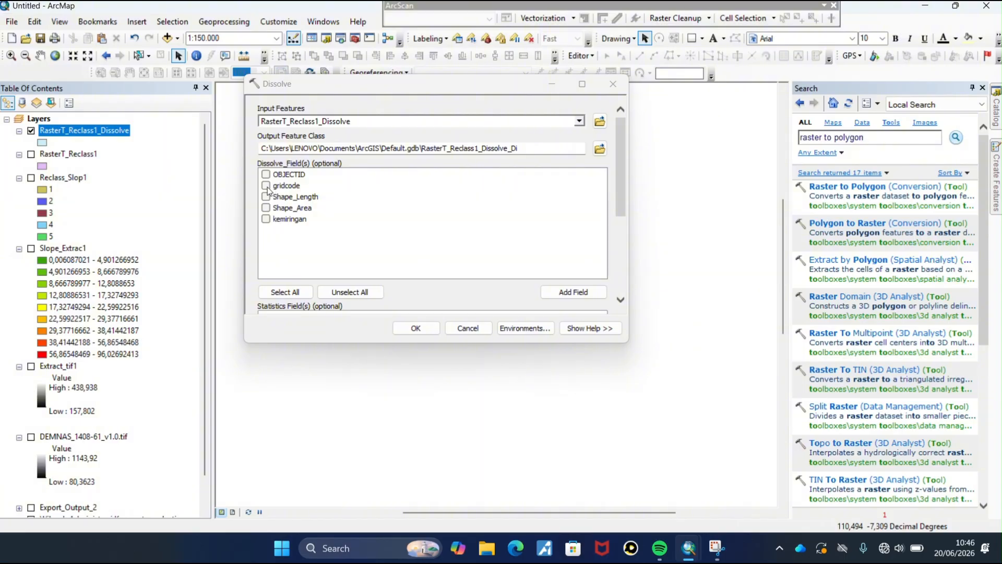
left_click(265, 219)
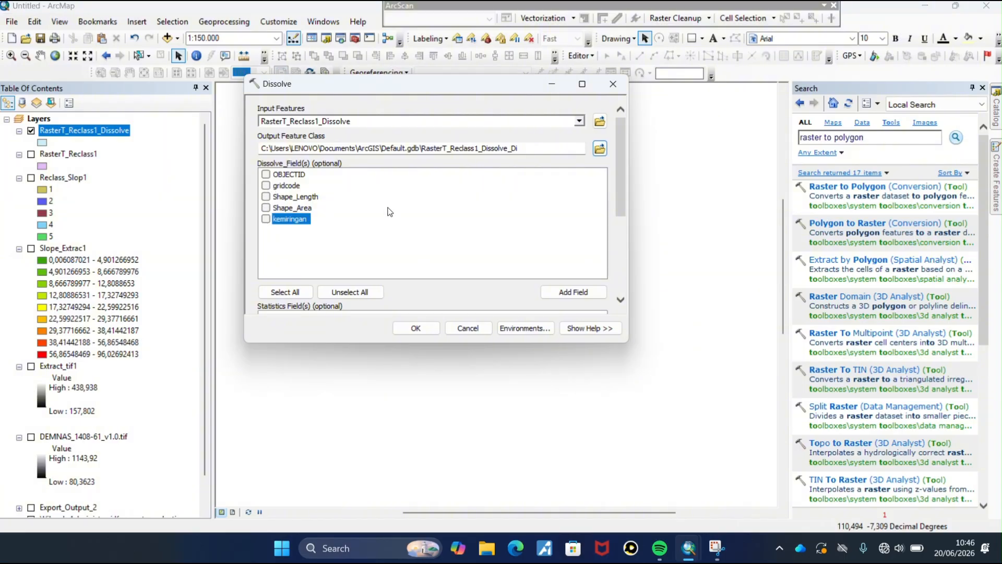
left_click(266, 218)
left_click(415, 329)
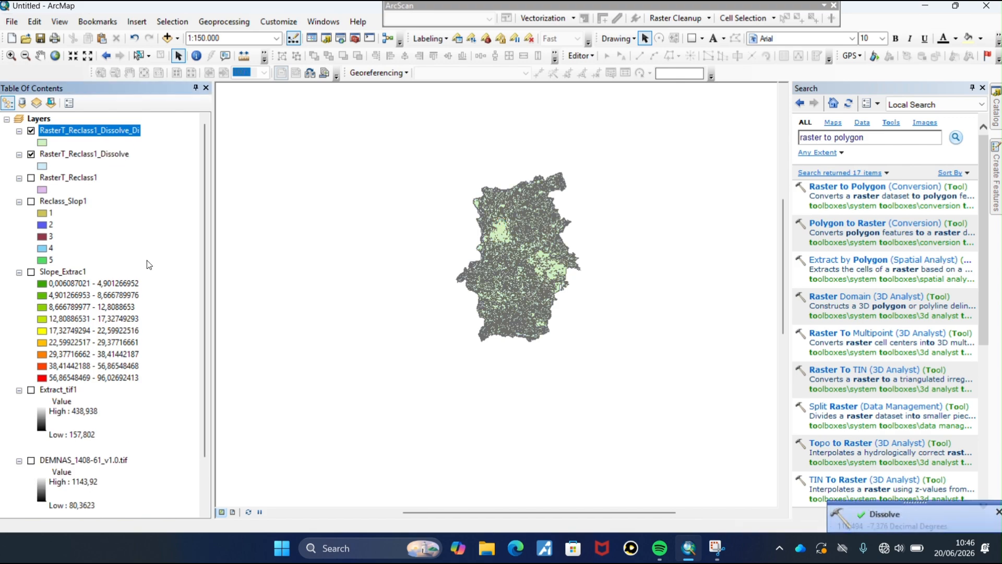
left_click(31, 154)
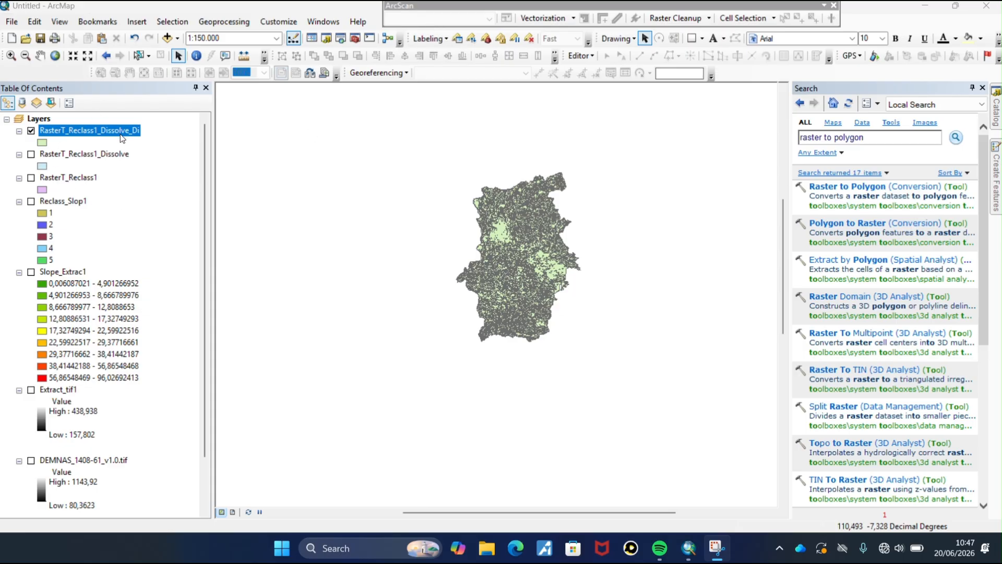
- Rename the new dissolved layer to petaKemiringanLereng in its Layer Properties and apply
right_click(120, 134)
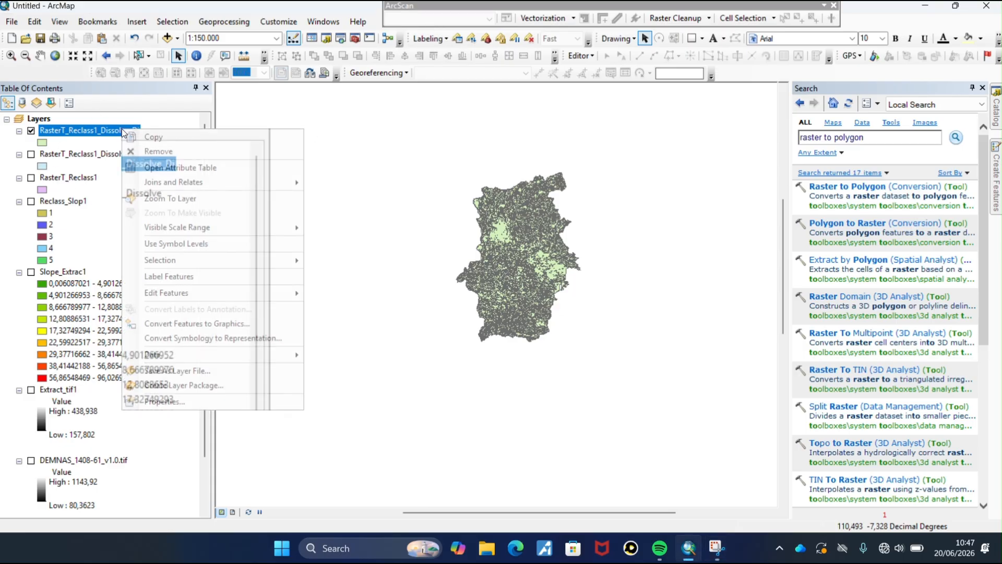
left_click(221, 403)
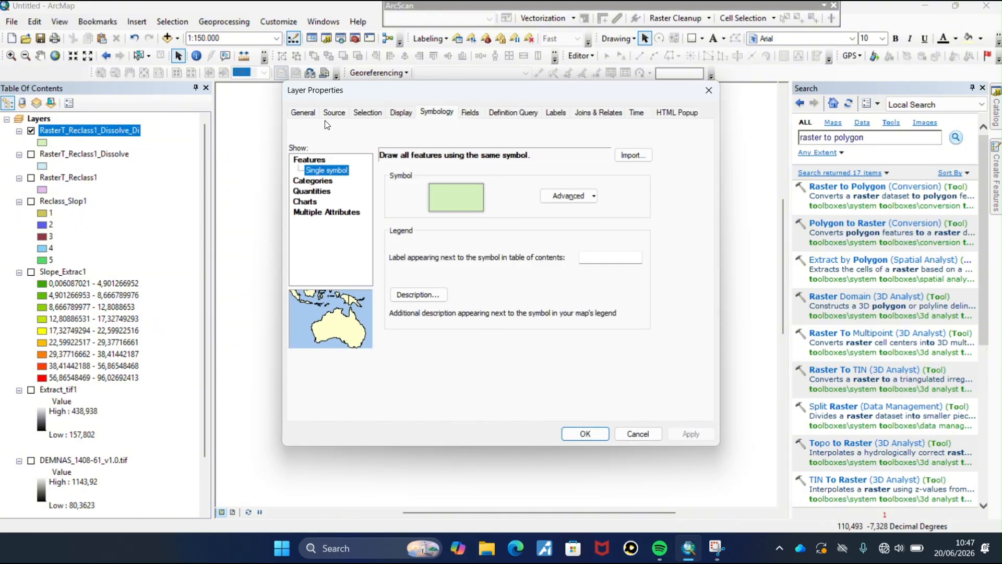
left_click(313, 114)
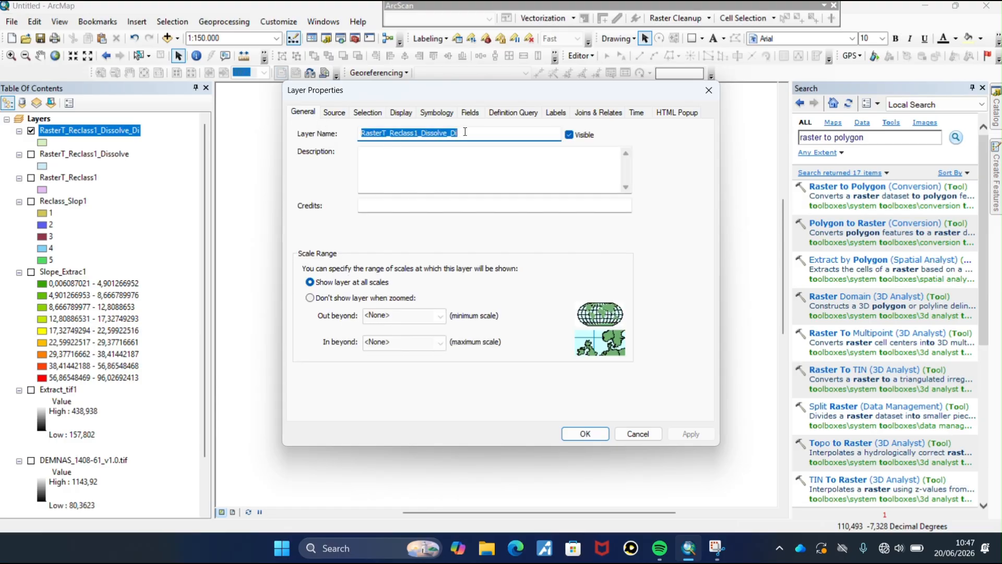
left_click(468, 133)
double_click(468, 133)
type("peta ke")
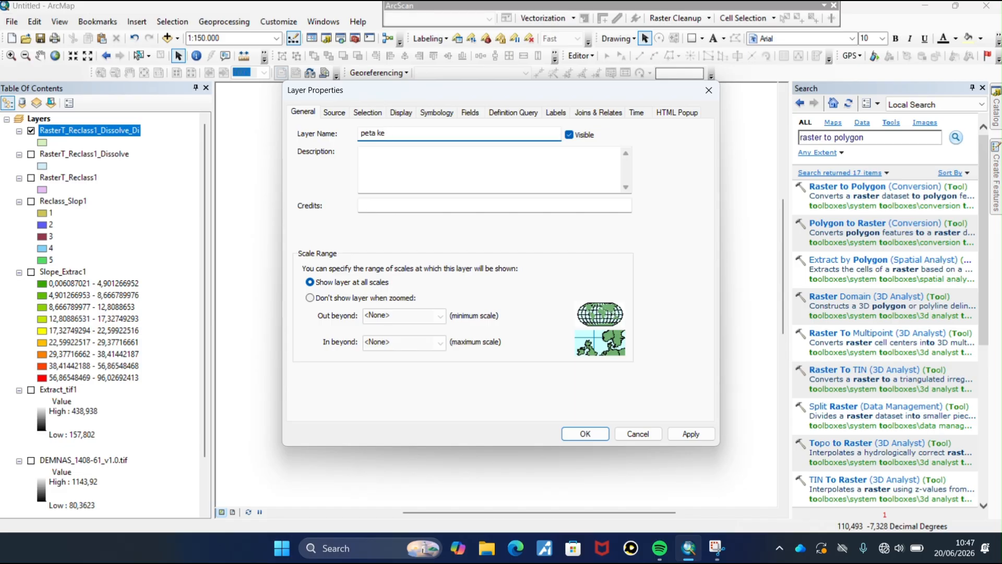
key("BackSpace")
key("BackSpace")
key("BackSpace")
left_click(691, 434)
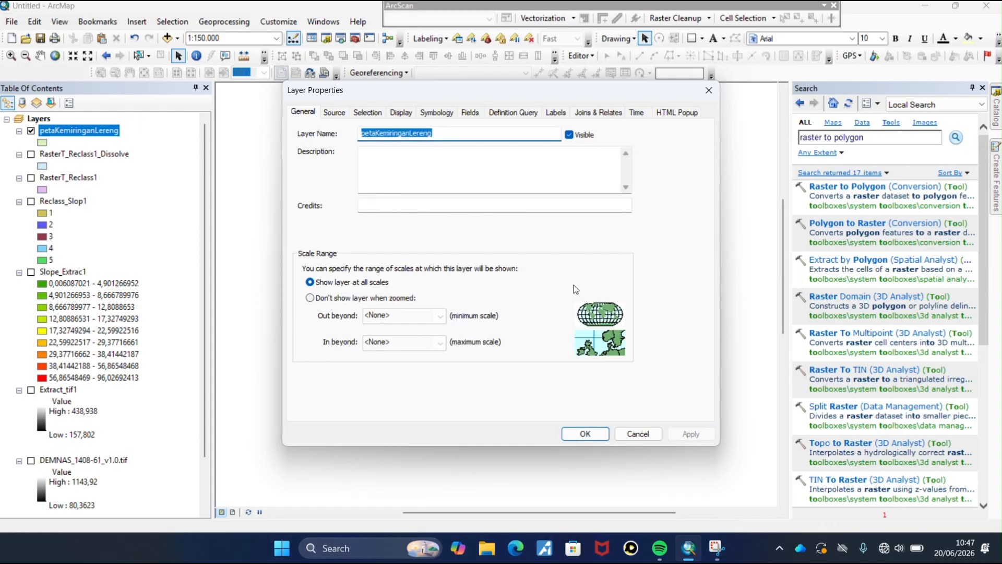
left_click(431, 15)
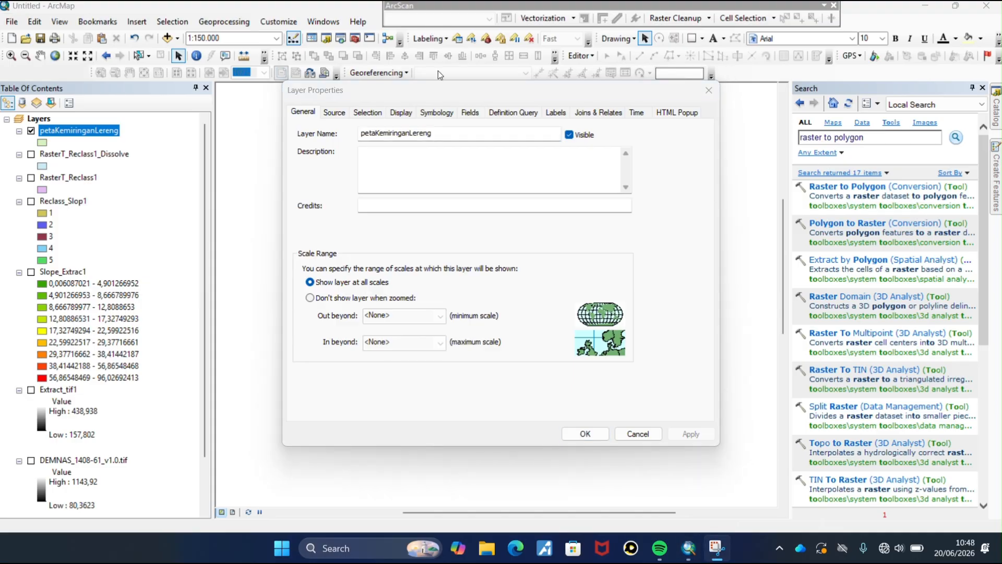
- Symbolise petaKemiringanLereng with unique values on kemiringan, adding all five slope classes
left_click(441, 113)
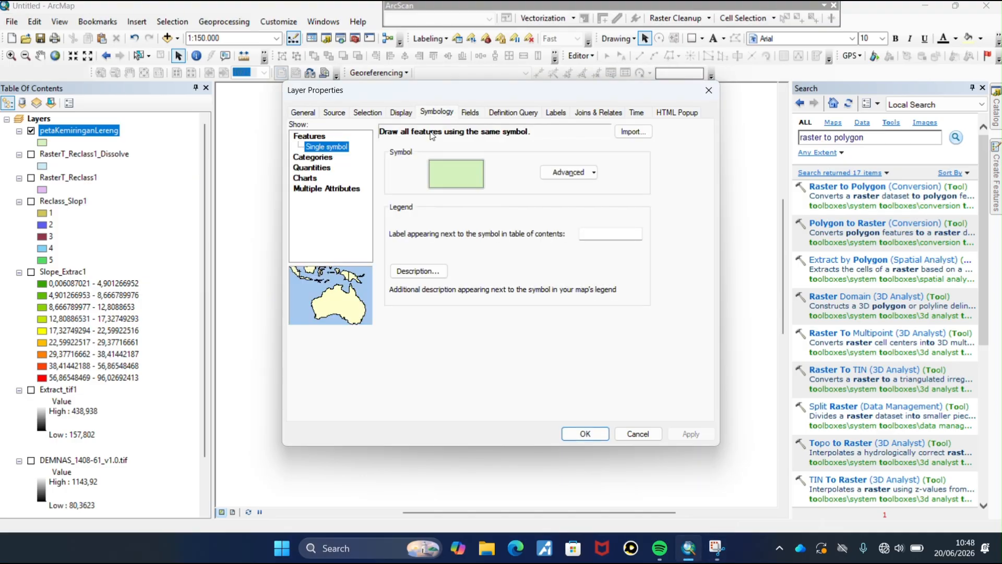
left_click(320, 157)
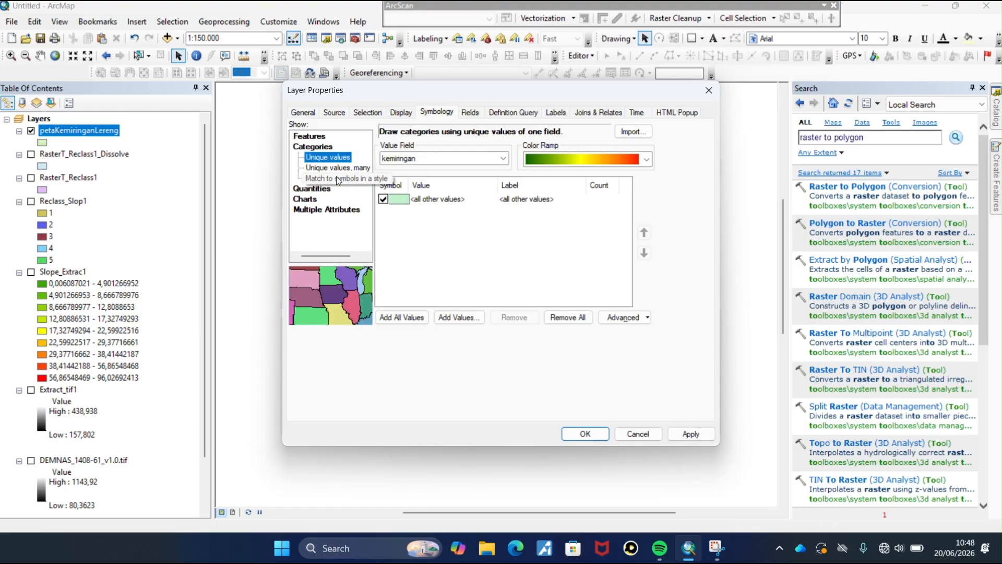
left_click(504, 158)
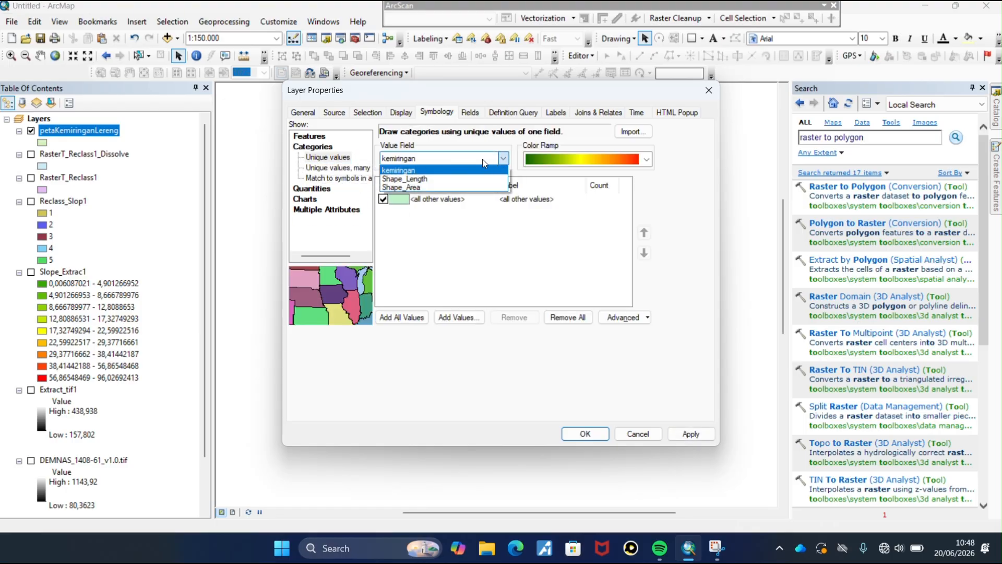
left_click(456, 164)
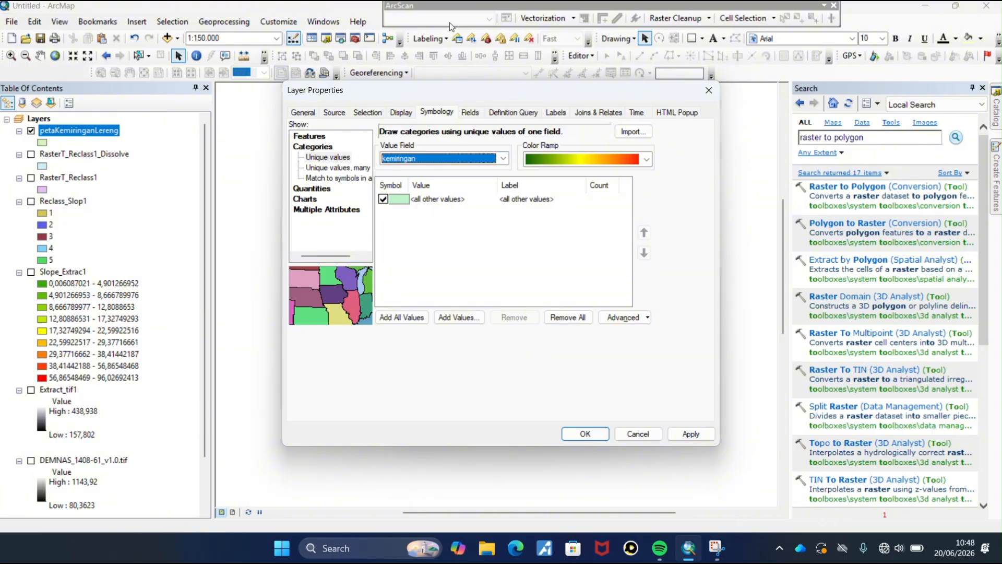
left_click(433, 24)
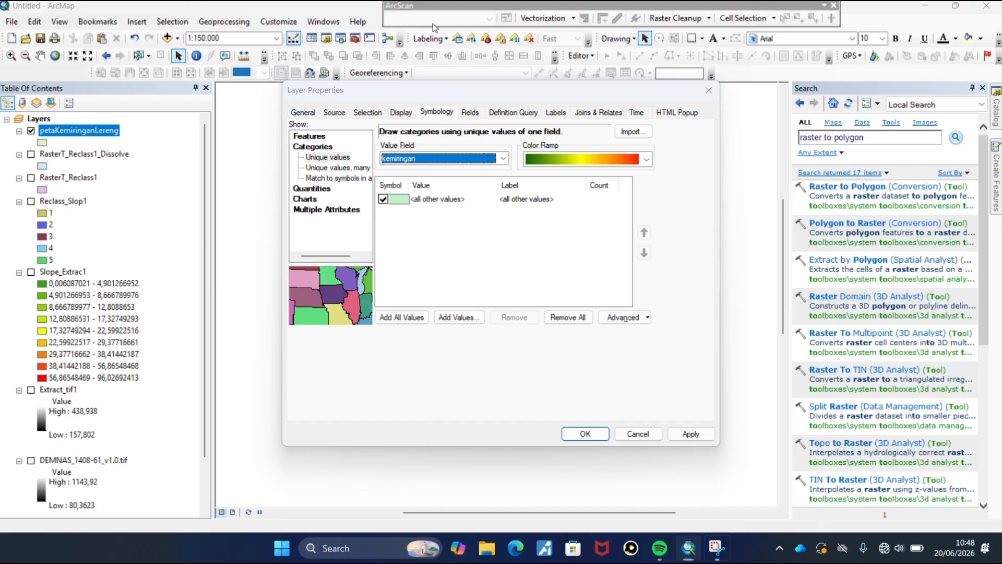
left_click(401, 318)
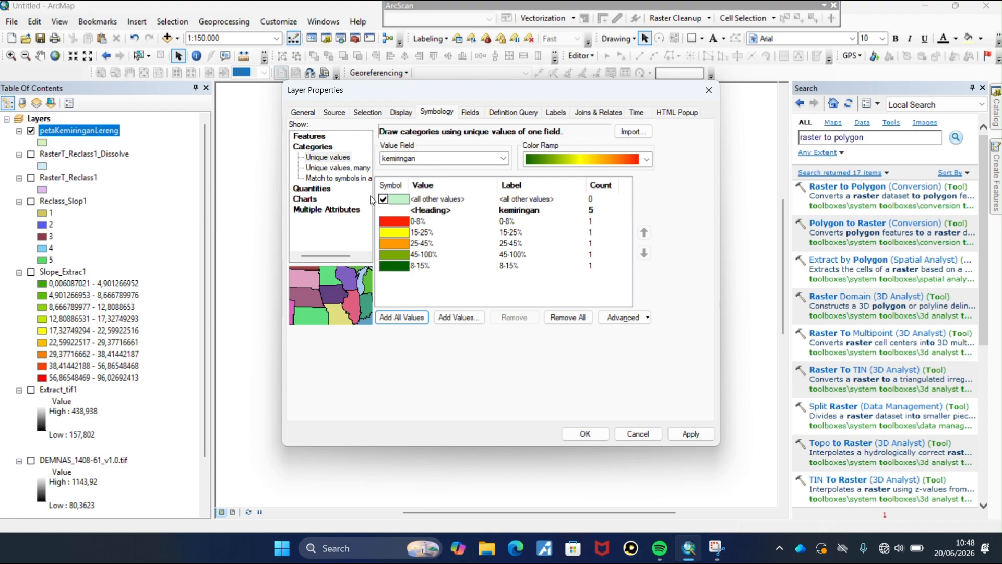
left_click(683, 431)
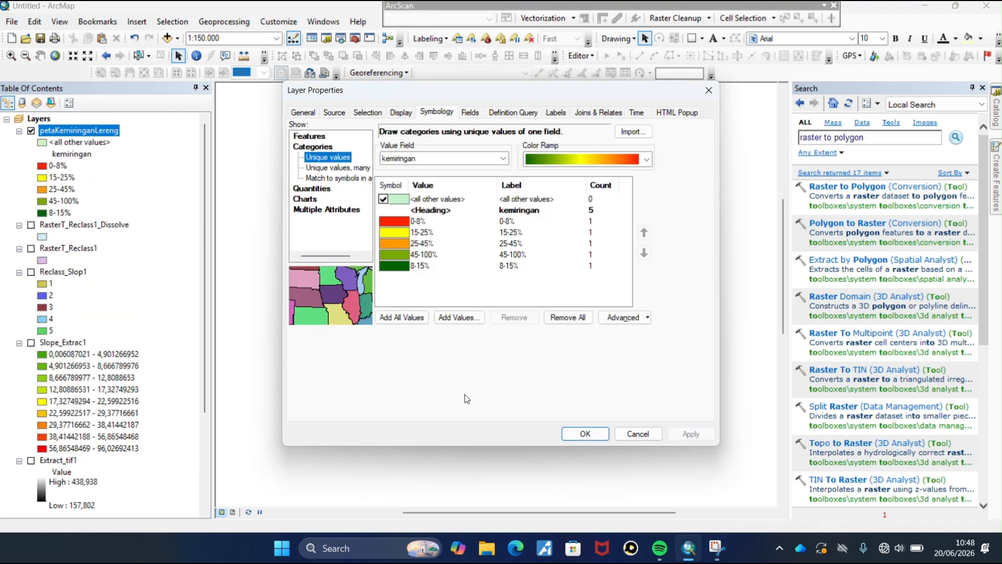
left_click(577, 436)
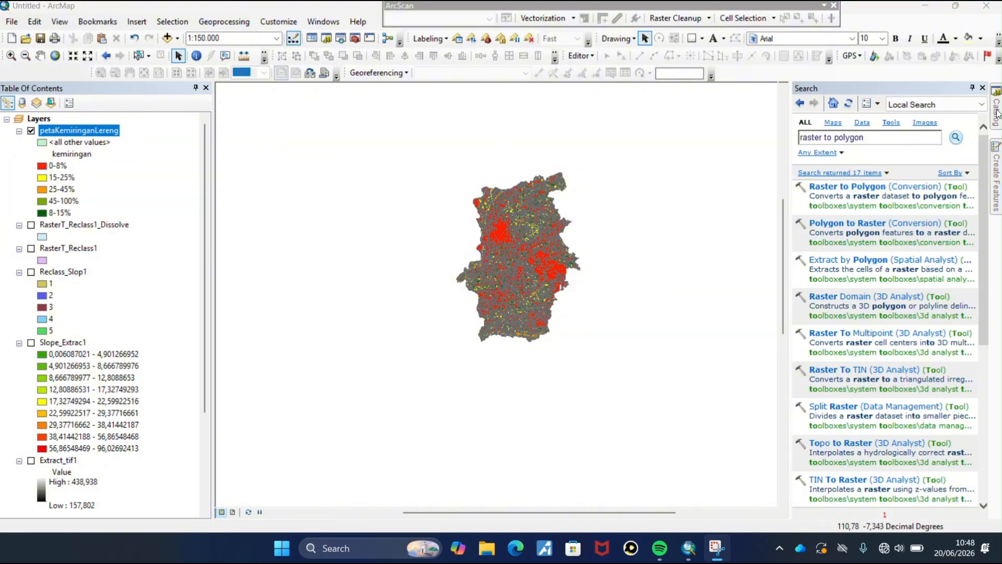
- Hide the slope layer and try adding JenisTanah.gdb from Catalog, dismissing the warning
left_click(31, 130)
left_click(996, 115)
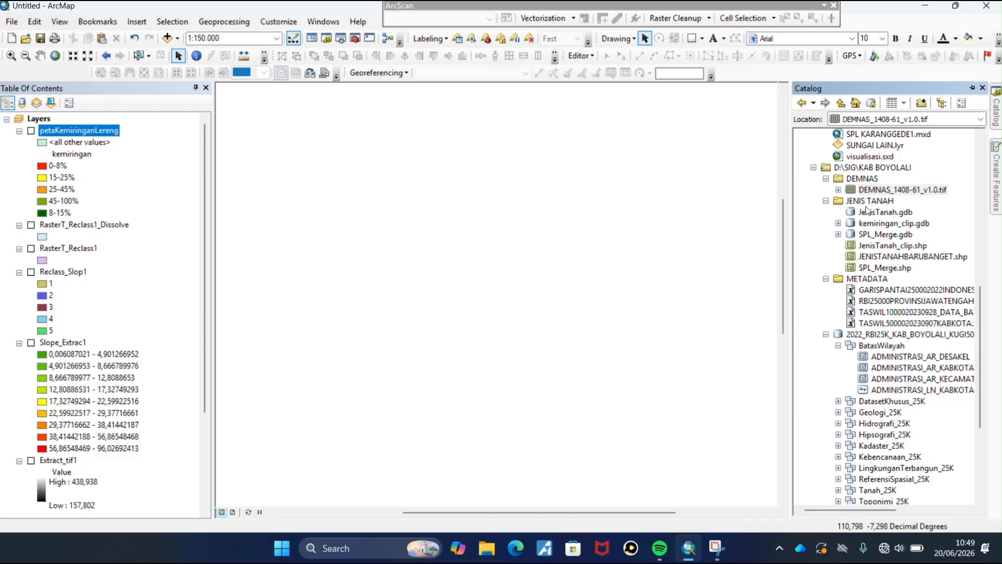
left_click_drag(869, 213, 132, 121)
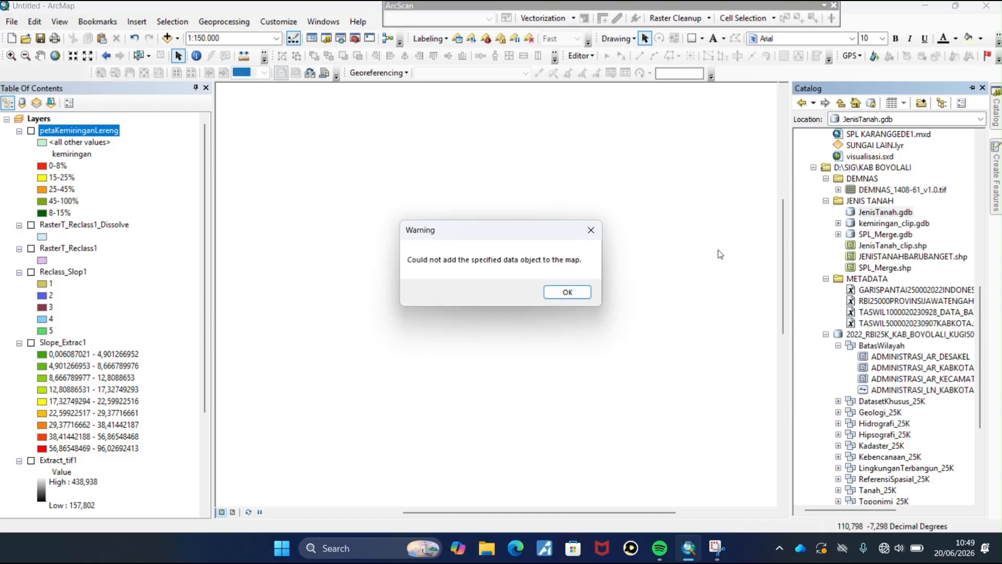
left_click(588, 231)
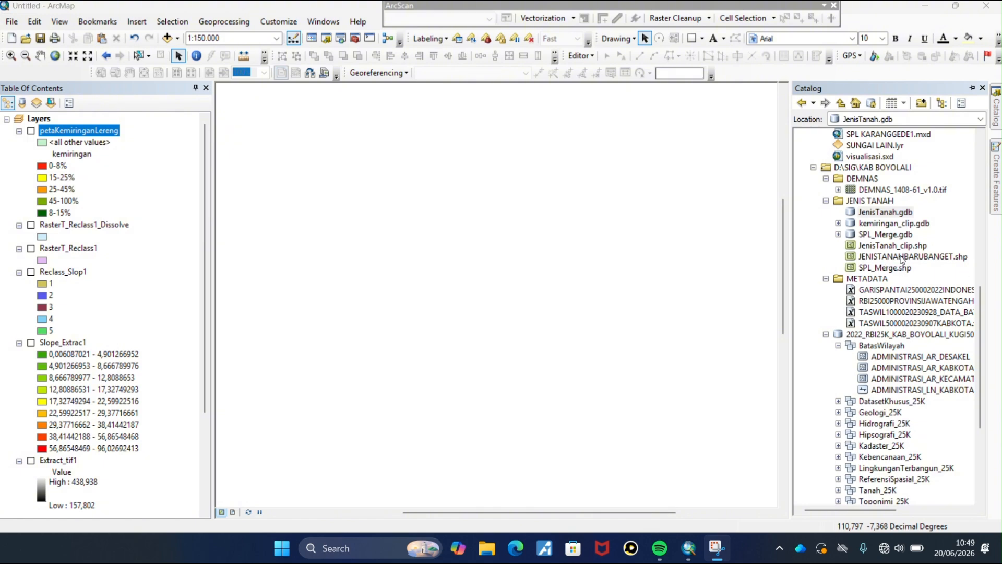
- Add the JENISTANAHBARUBANGET.shp soil layer to the map and zoom out
left_click_drag(902, 260, 152, 122)
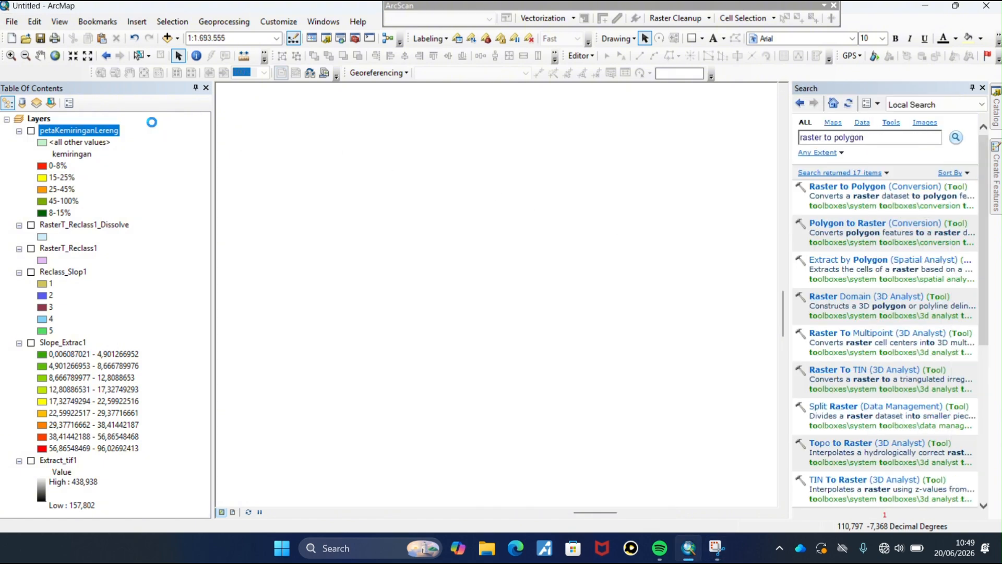
scroll(600, 268, "up", 3)
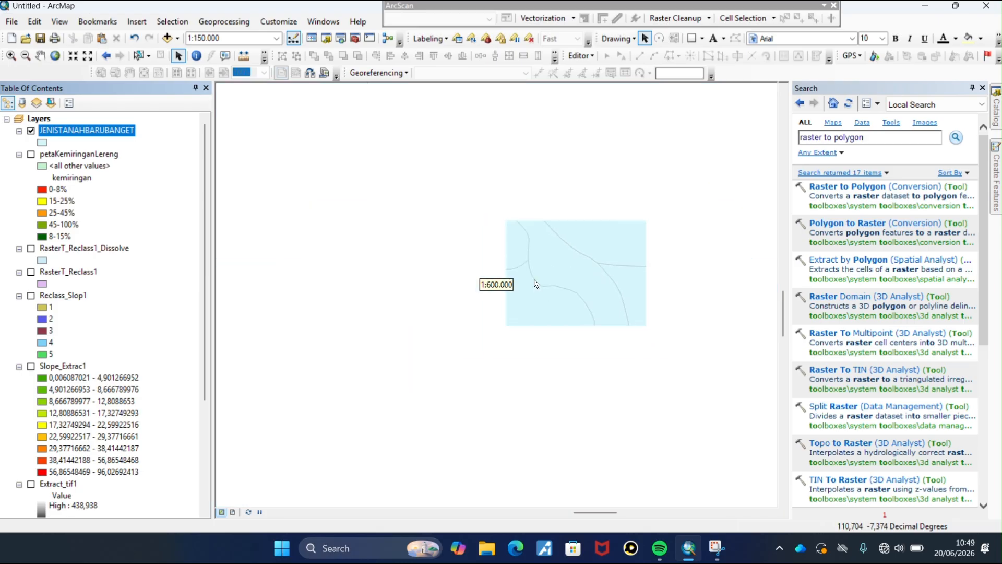
scroll(545, 287, "up", 4)
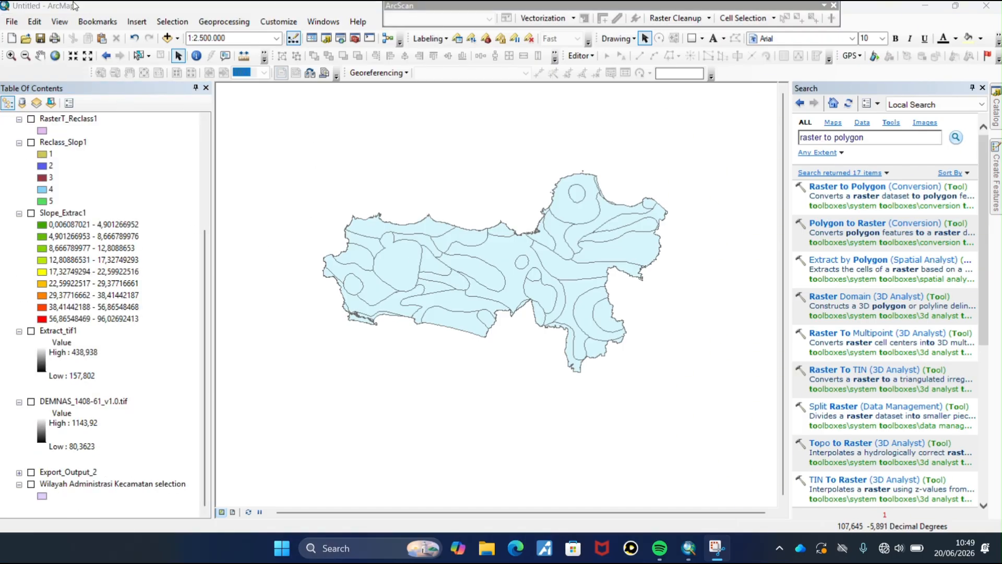
left_click(229, 22)
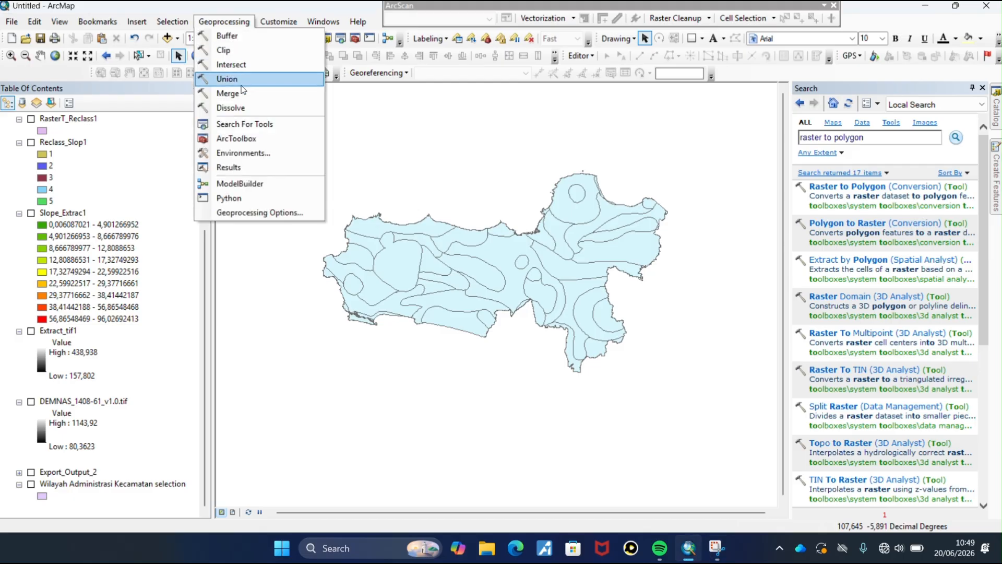
- Clip JENISTANAHBARUBANGET to the selected Wilayah Administrasi Kecamatan subdistrict
left_click(243, 52)
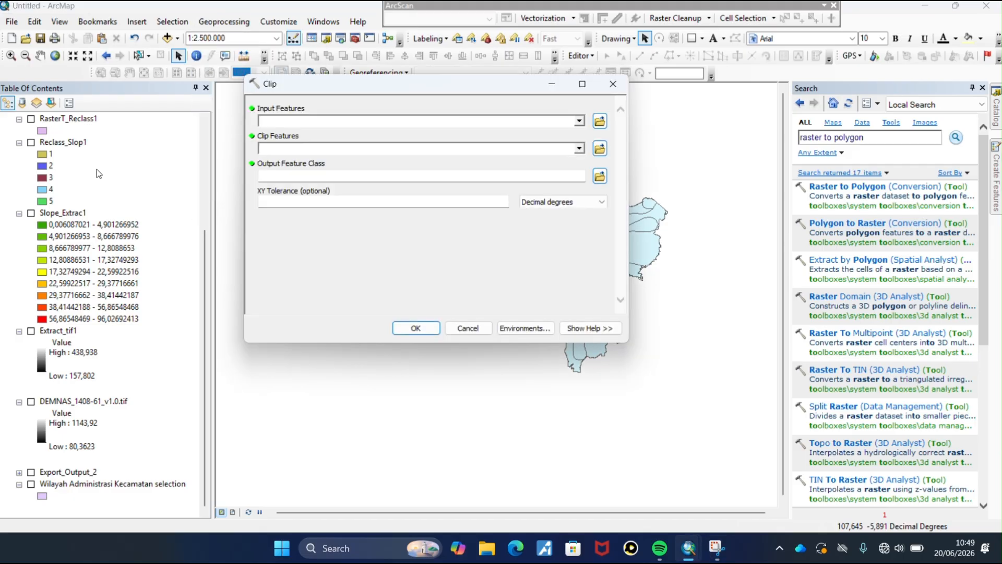
left_click(183, 155)
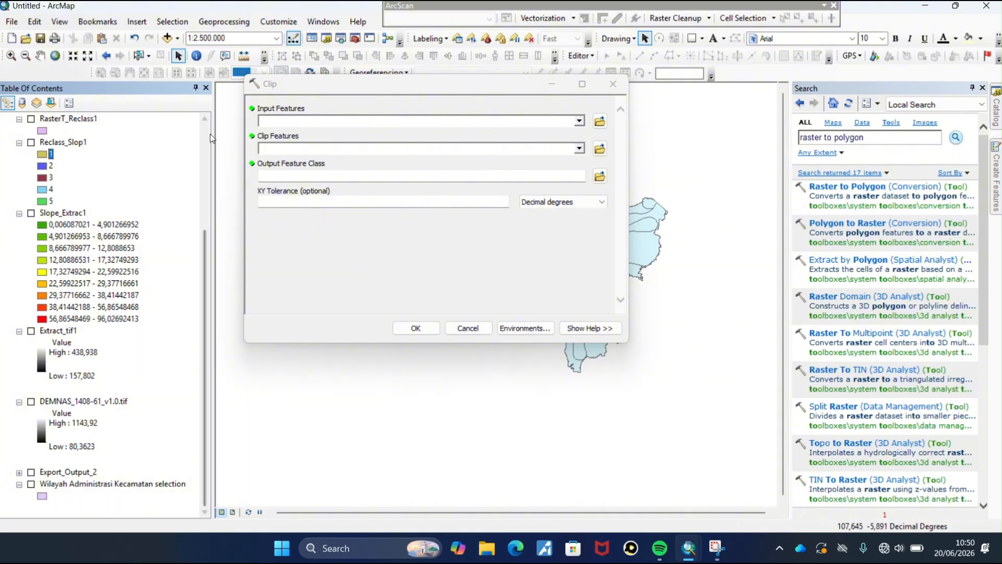
left_click(206, 121)
scroll(206, 122, "up", 4)
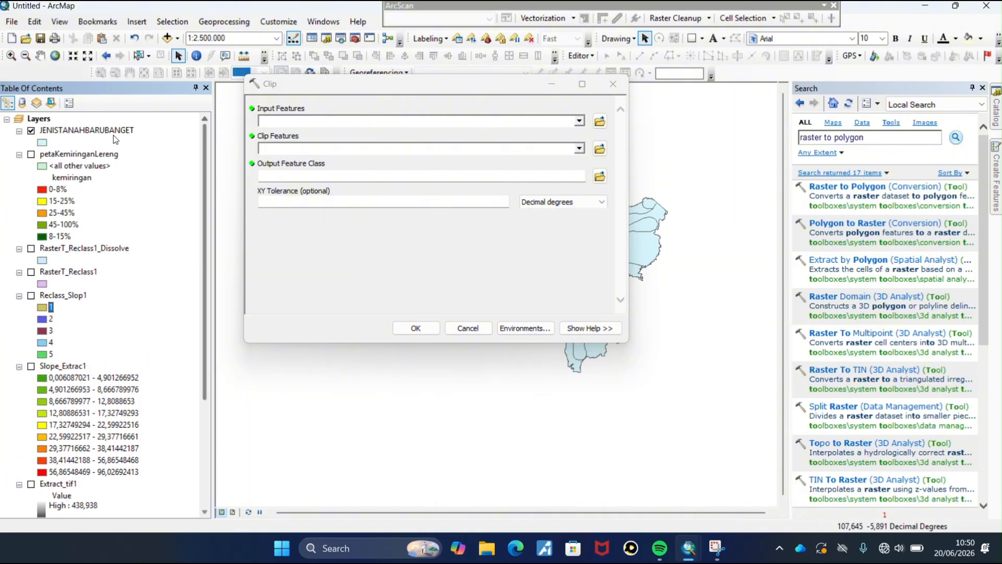
left_click_drag(104, 131, 277, 121)
scroll(157, 230, "down", 5)
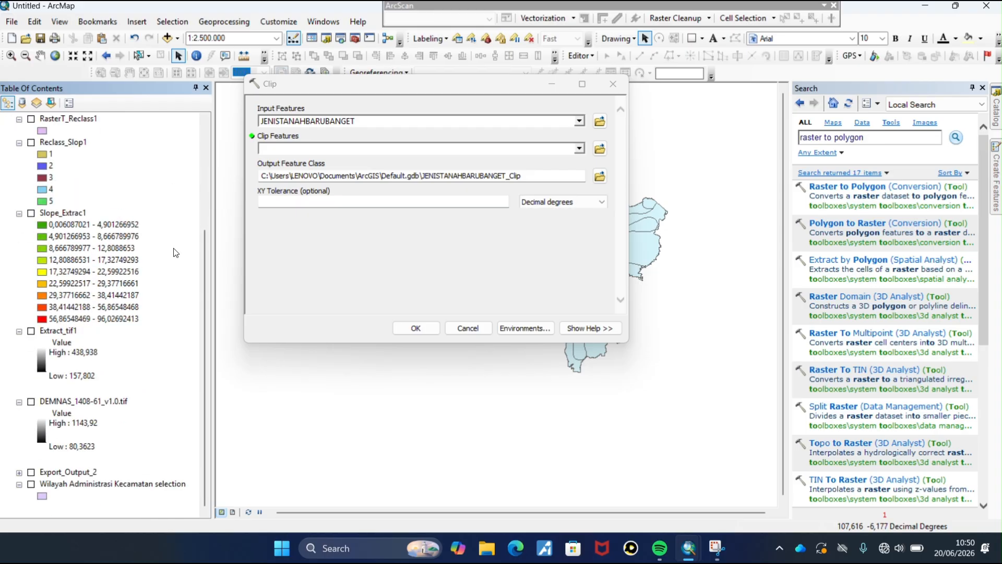
left_click_drag(102, 485, 360, 153)
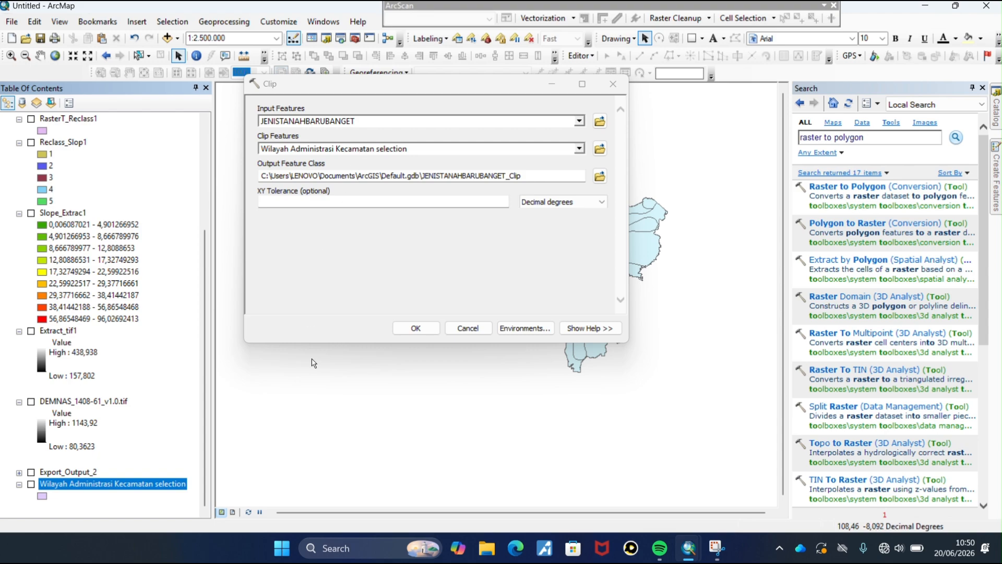
left_click(416, 327)
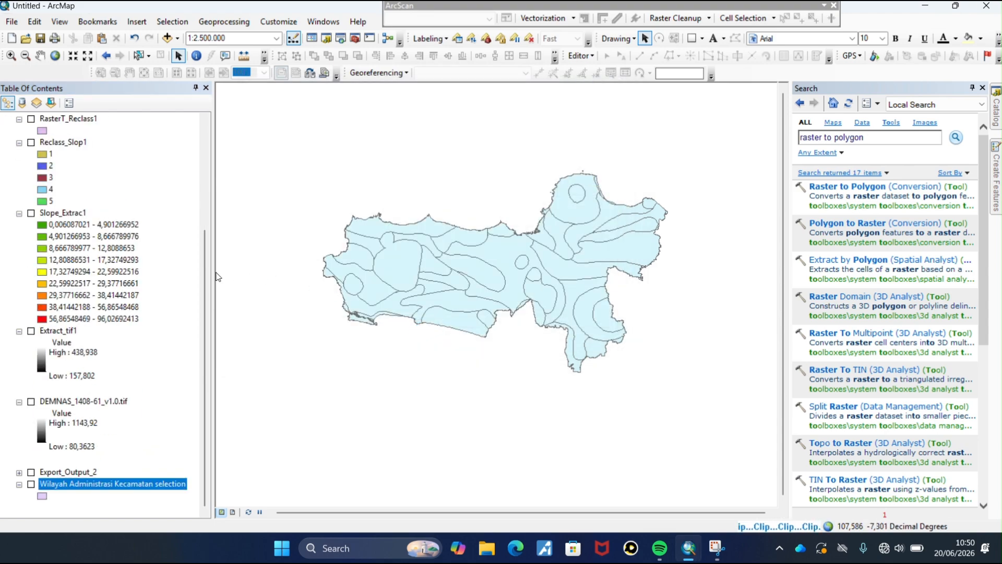
- Show RasterT_Reclass1 and hide the unclipped JENISTANAHBARUBANGET soil layer
scroll(104, 189, "down", 4)
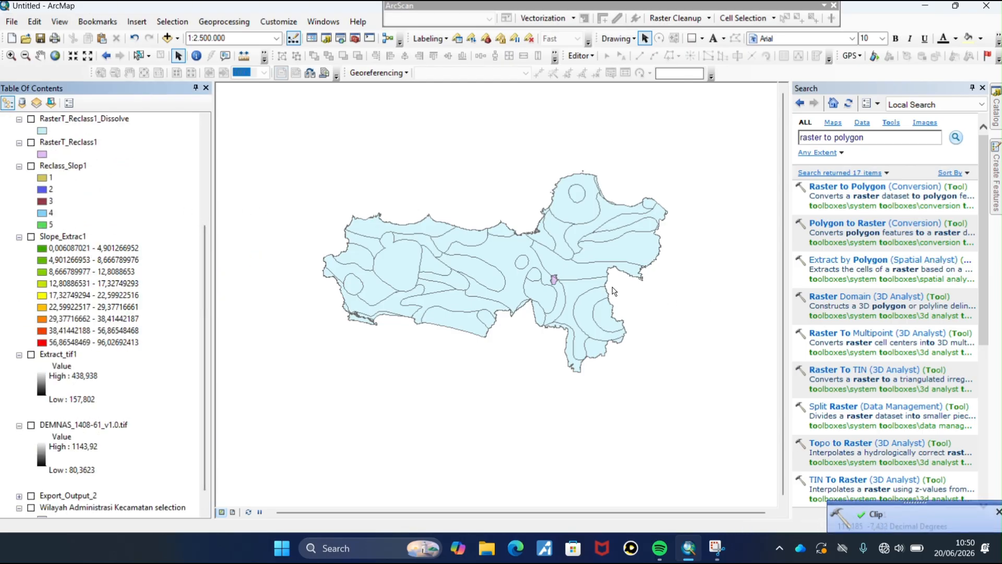
left_click(32, 119)
left_click(31, 143)
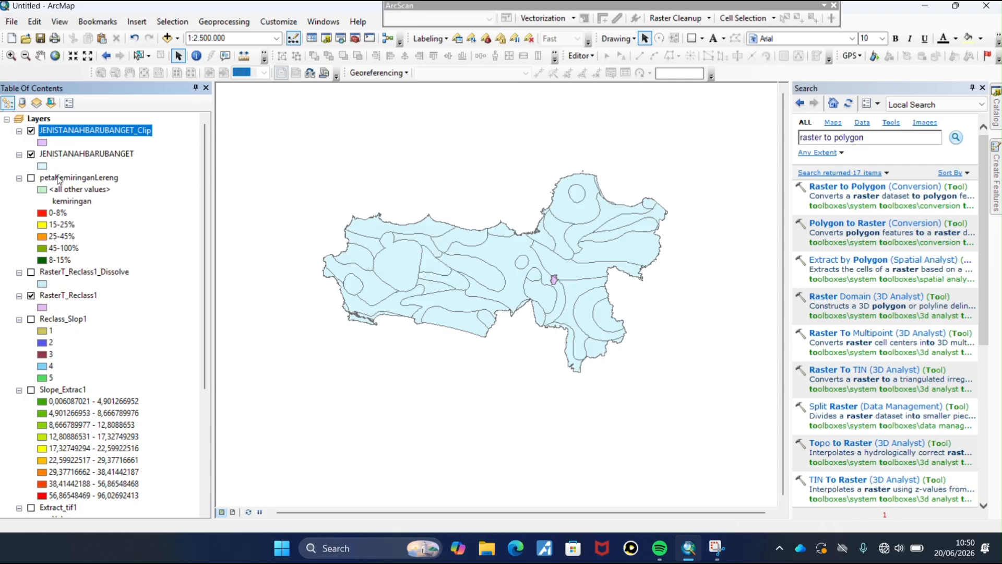
left_click(31, 155)
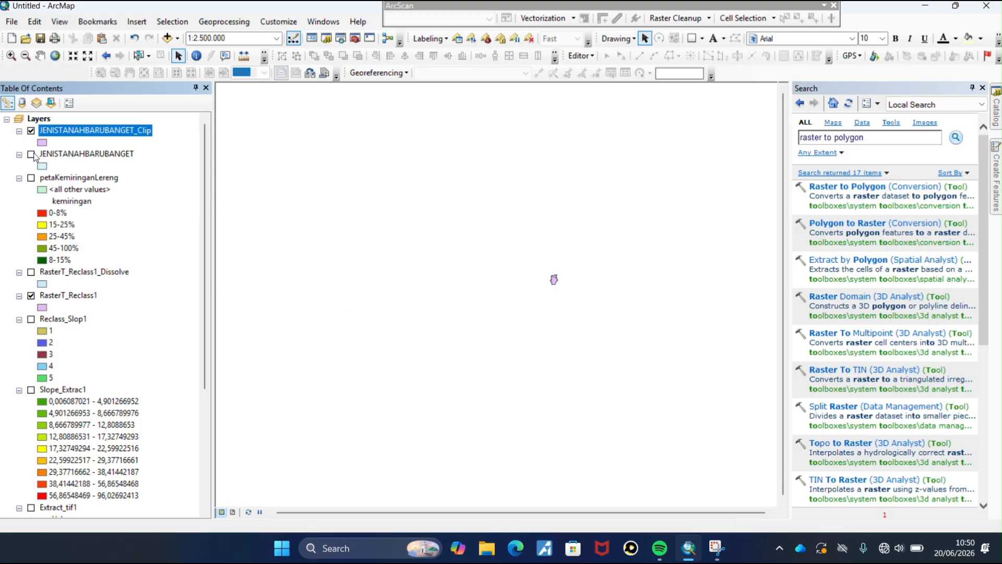
scroll(543, 321, "up", 4)
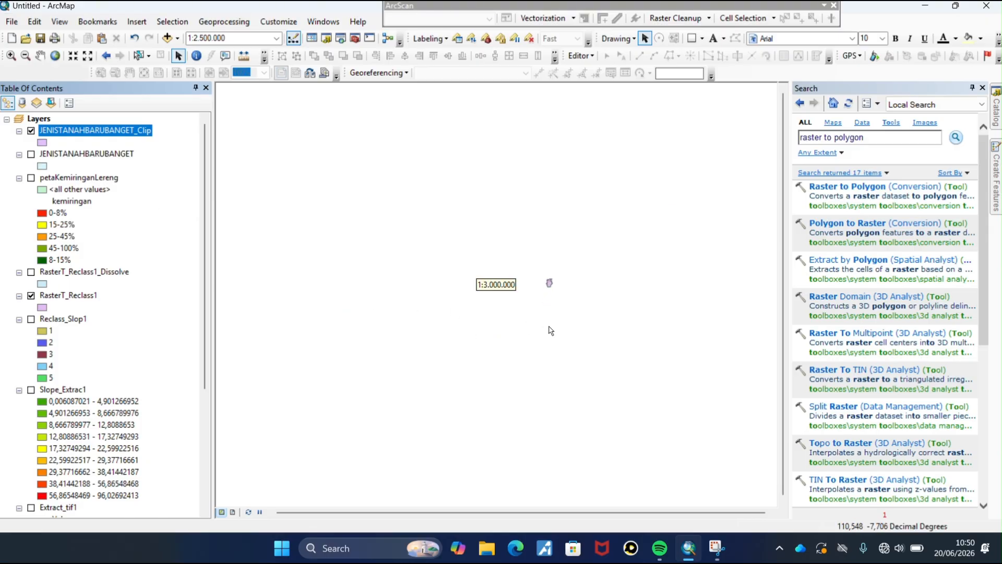
left_click(429, 24)
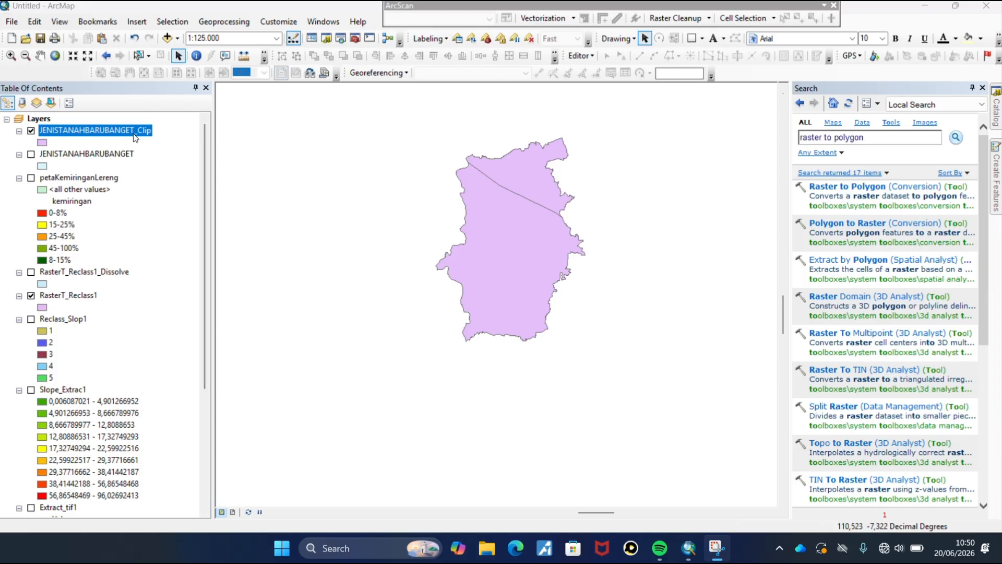
right_click(134, 136)
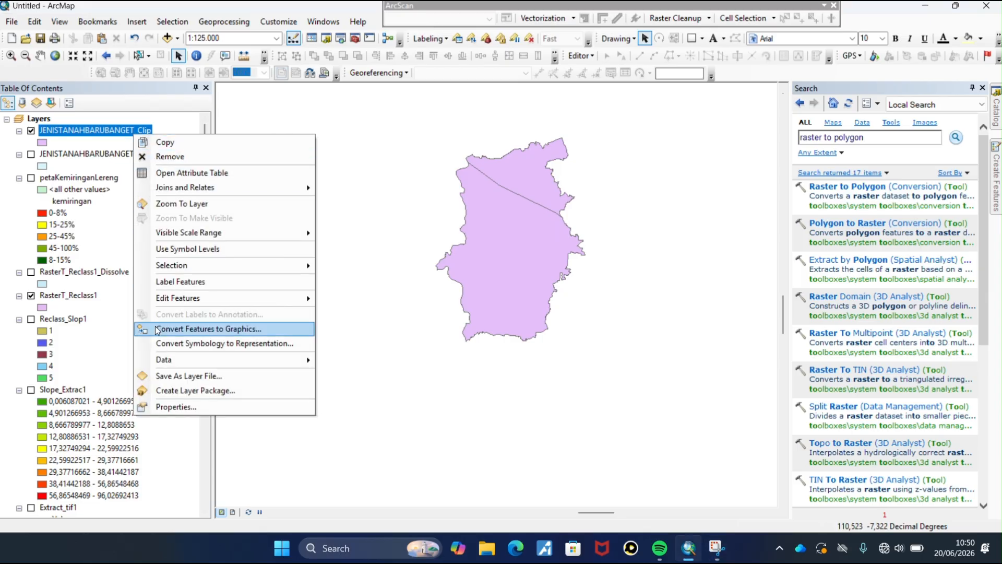
- Symbolise JENISTANAHBARUBANGET_Clip by unique SKTN values, with Litosol red and Mediteran green
left_click(157, 407)
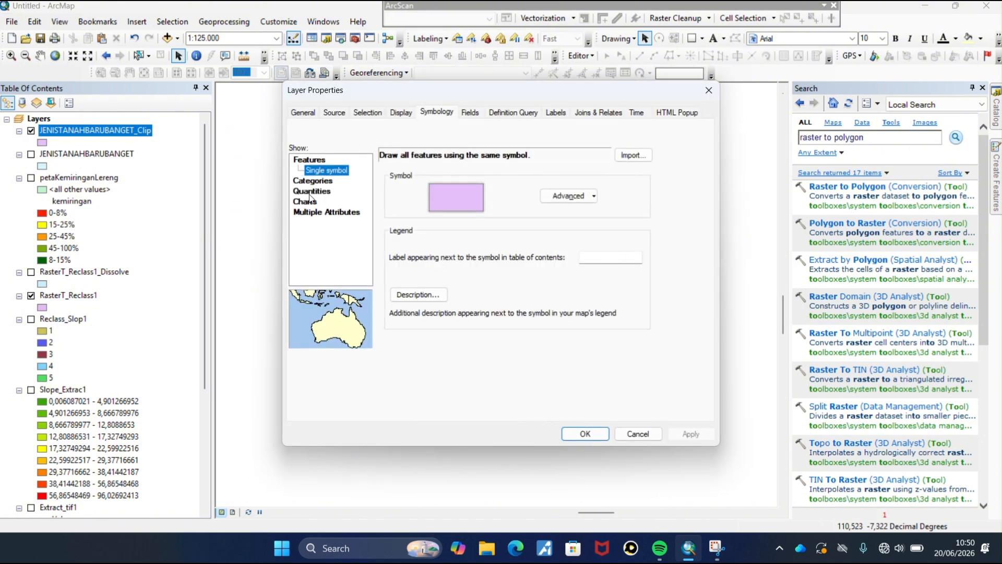
left_click(327, 179)
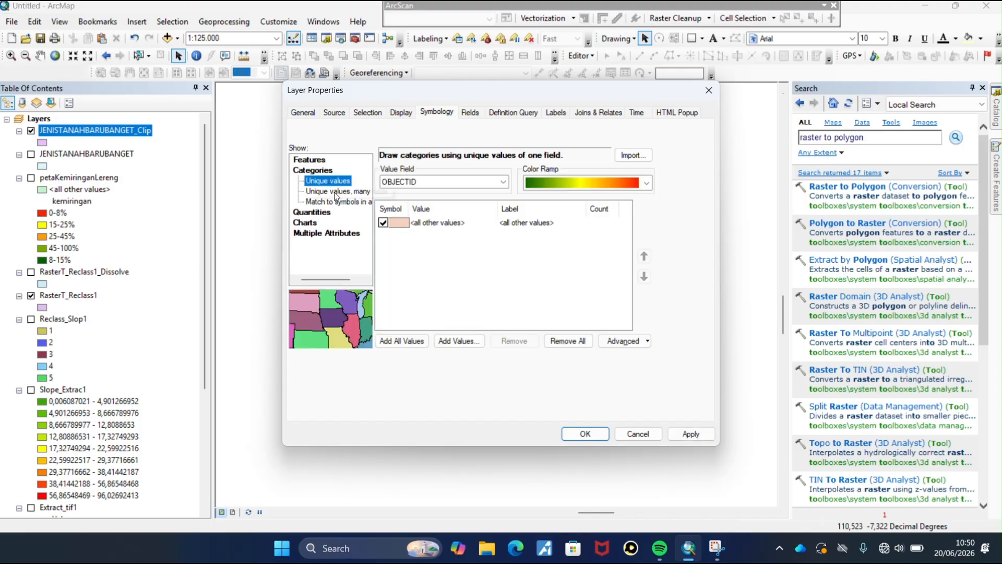
left_click(504, 182)
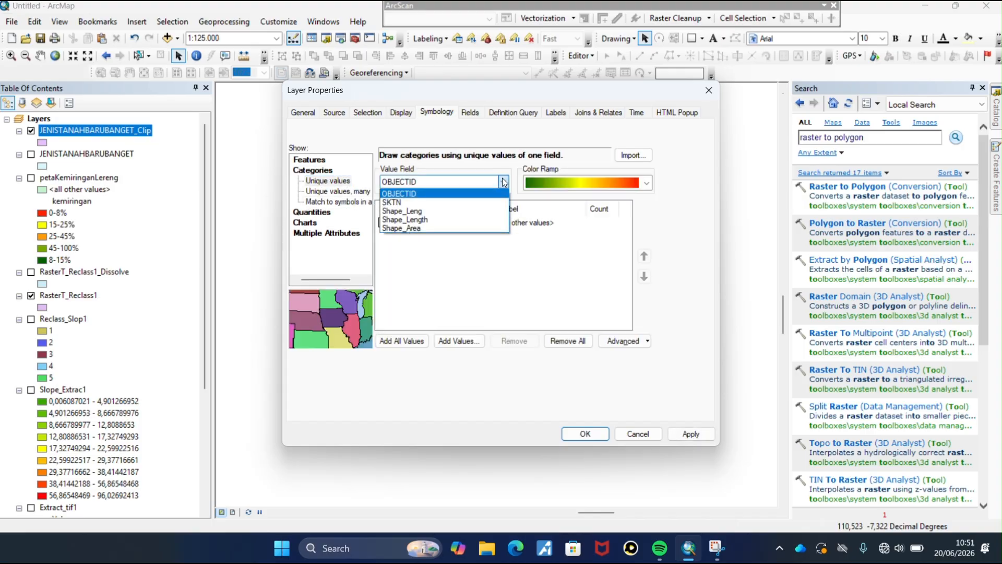
left_click(459, 201)
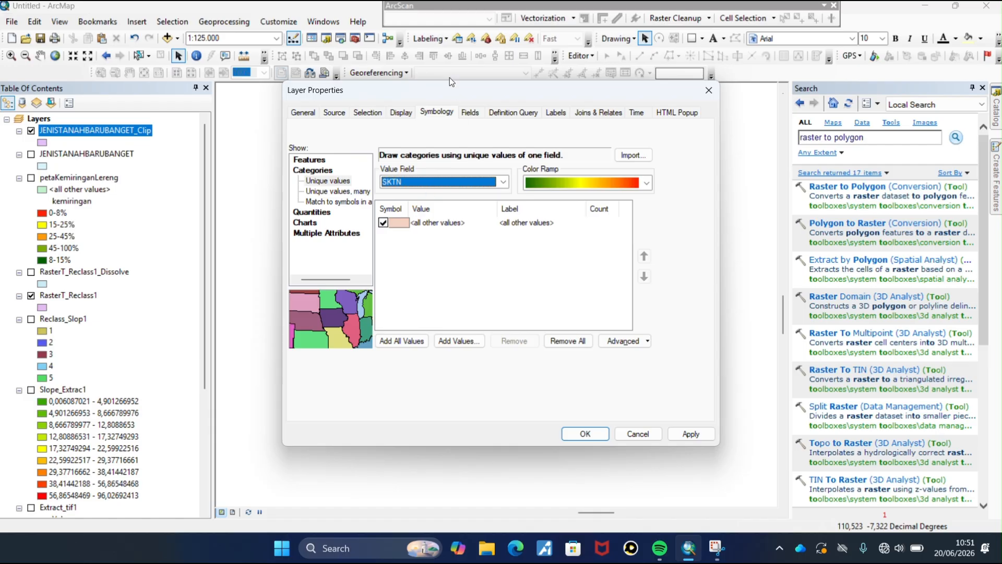
left_click(392, 342)
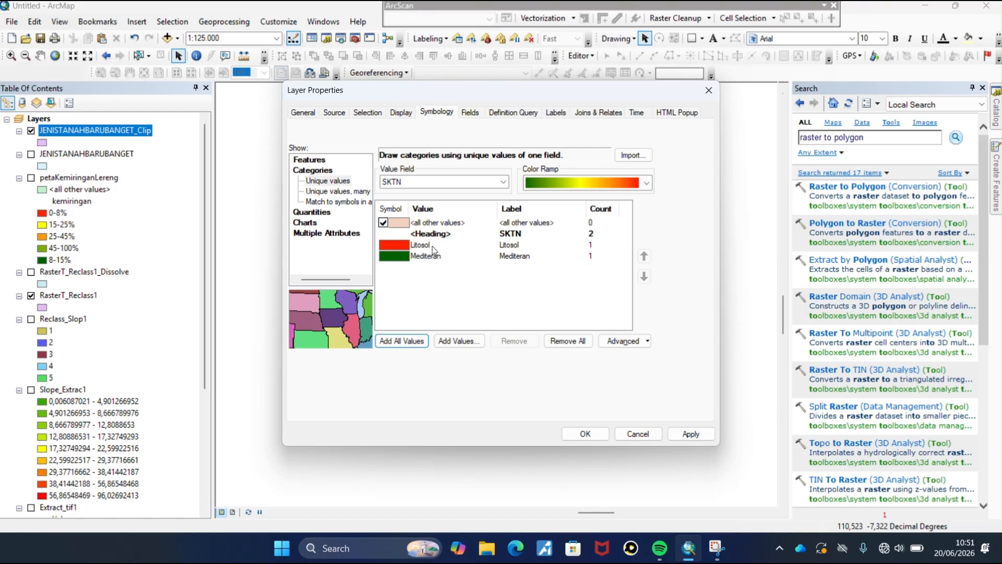
left_click(433, 16)
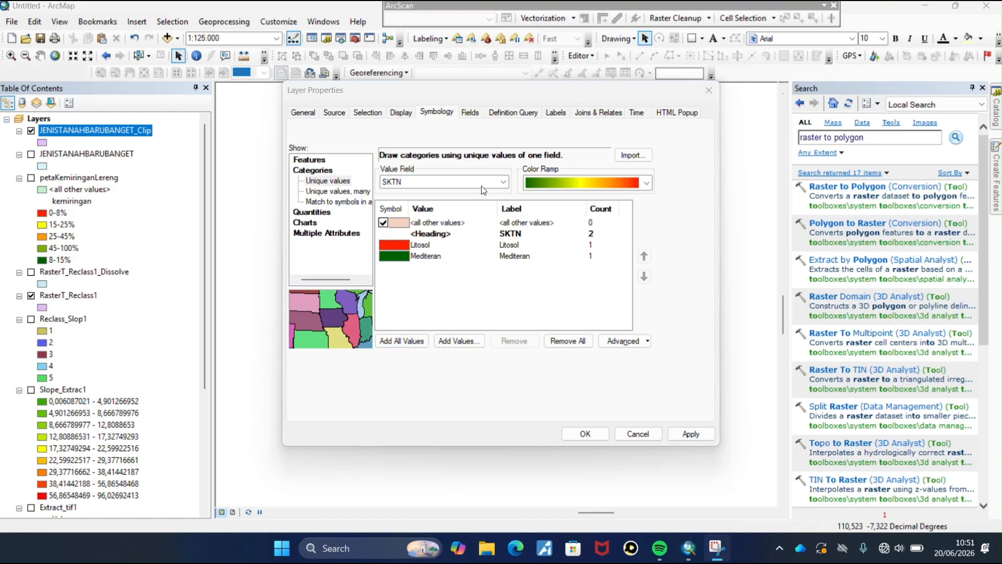
left_click(690, 432)
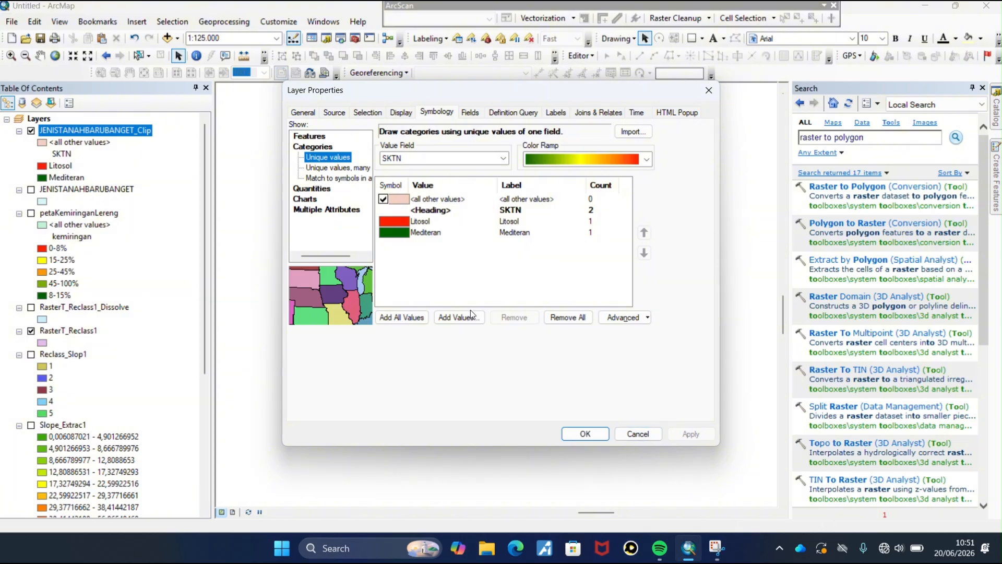
left_click(570, 435)
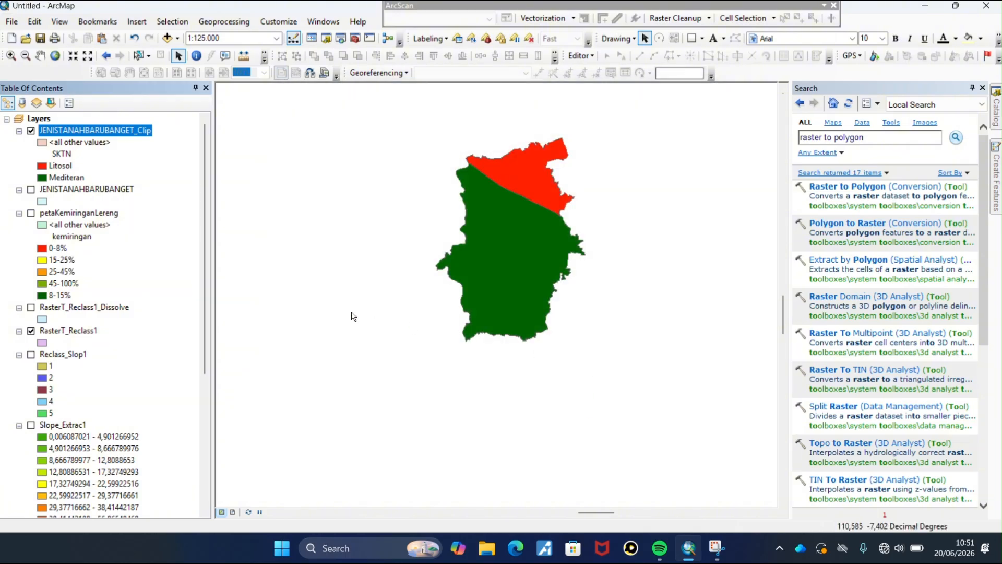
- Remove the unclipped JENISTANAHBARUBANGET soil layer from the map
right_click(52, 190)
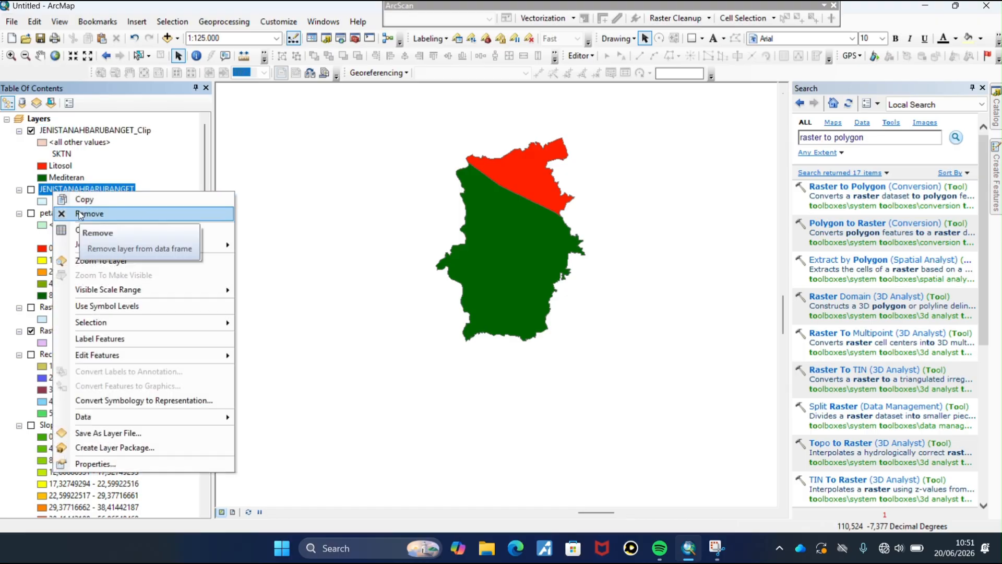
left_click(81, 214)
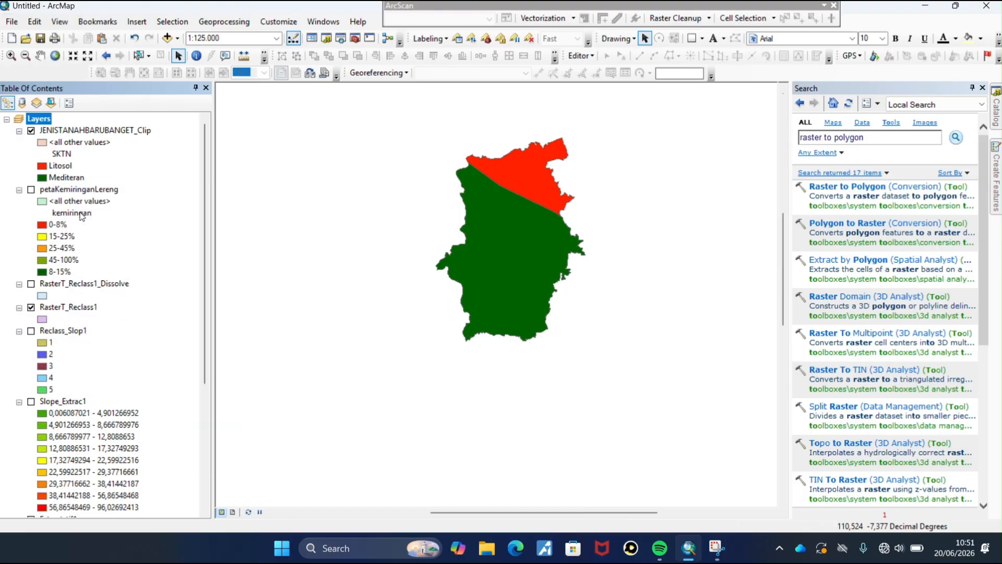
scroll(164, 237, "down", 2)
scroll(164, 237, "up", 2)
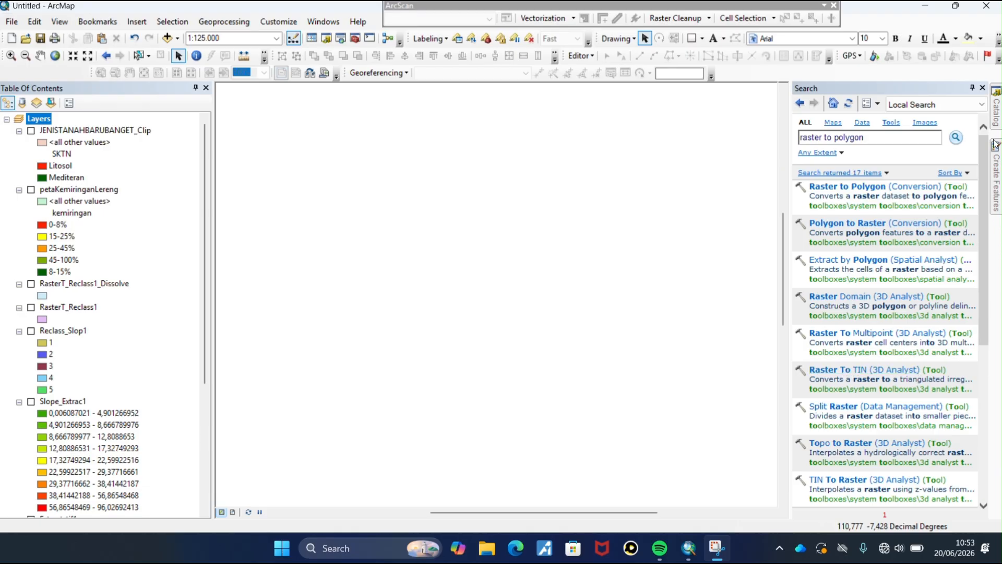
- Add the HERBADANRUMPUT, HUTANLAHANTINGGI, HUTANTANAMAN and LADANG _AR_25K layers from the Catalog
left_click(998, 113)
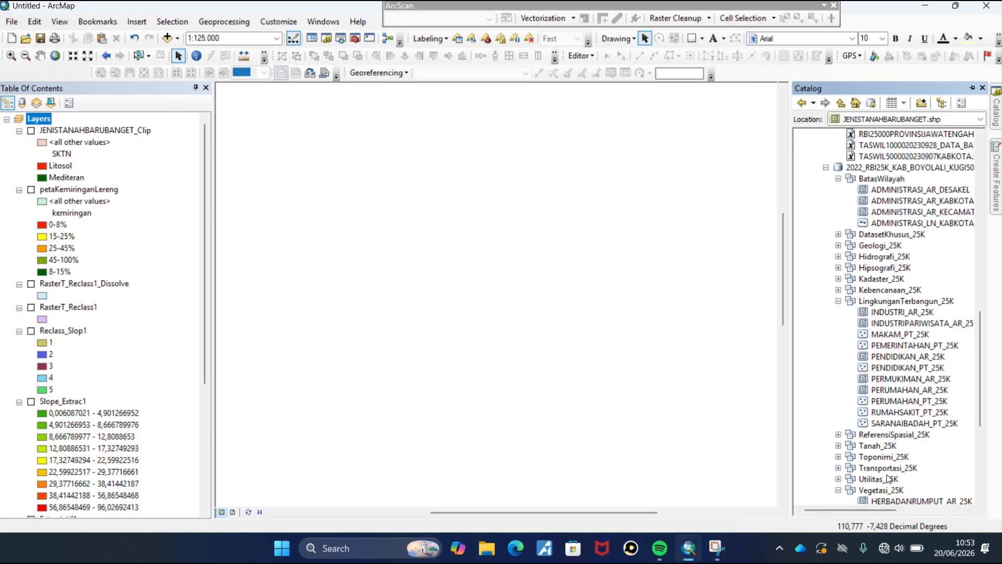
scroll(889, 473, "down", 3)
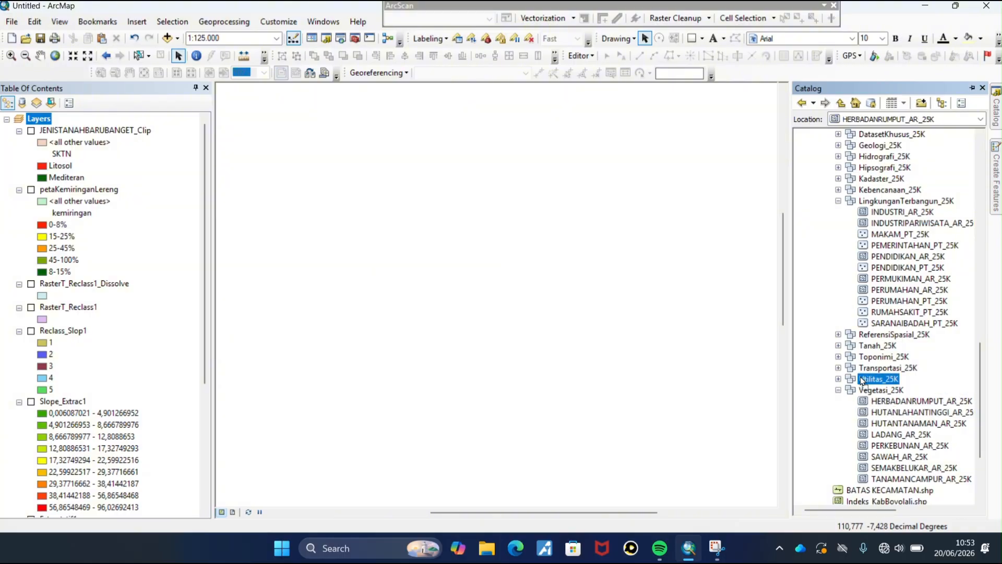
left_click_drag(896, 400, 178, 126)
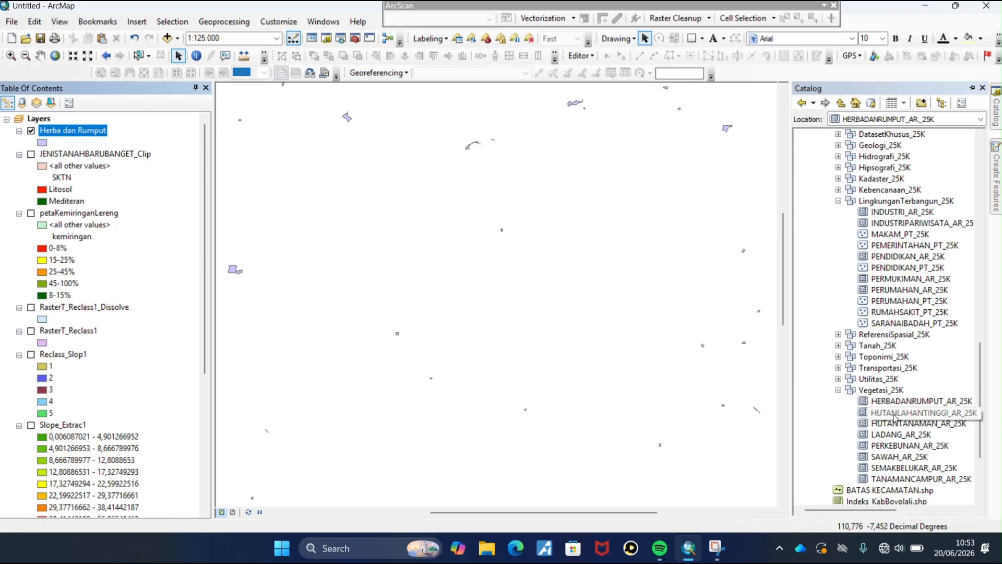
left_click_drag(892, 414, 102, 140)
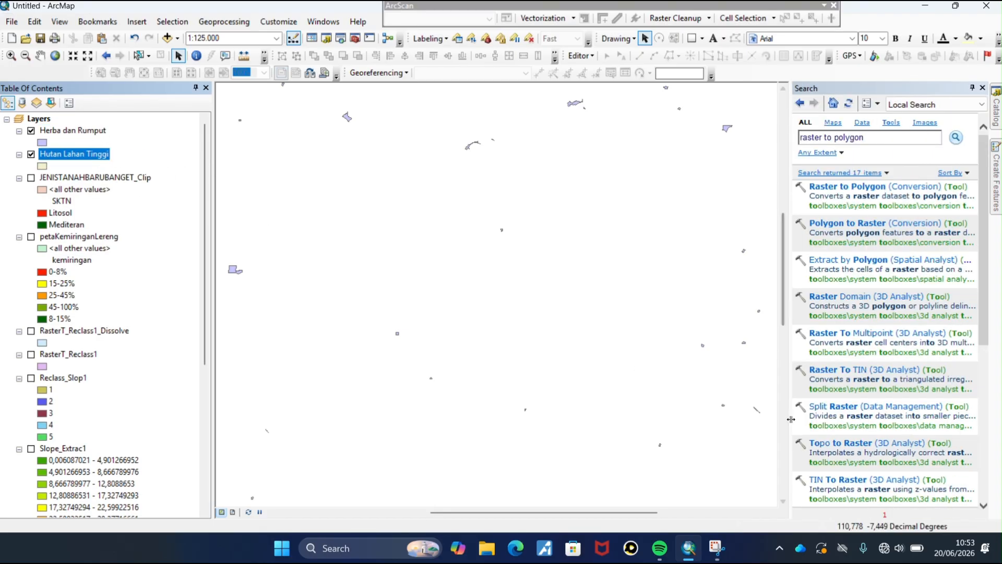
left_click(996, 113)
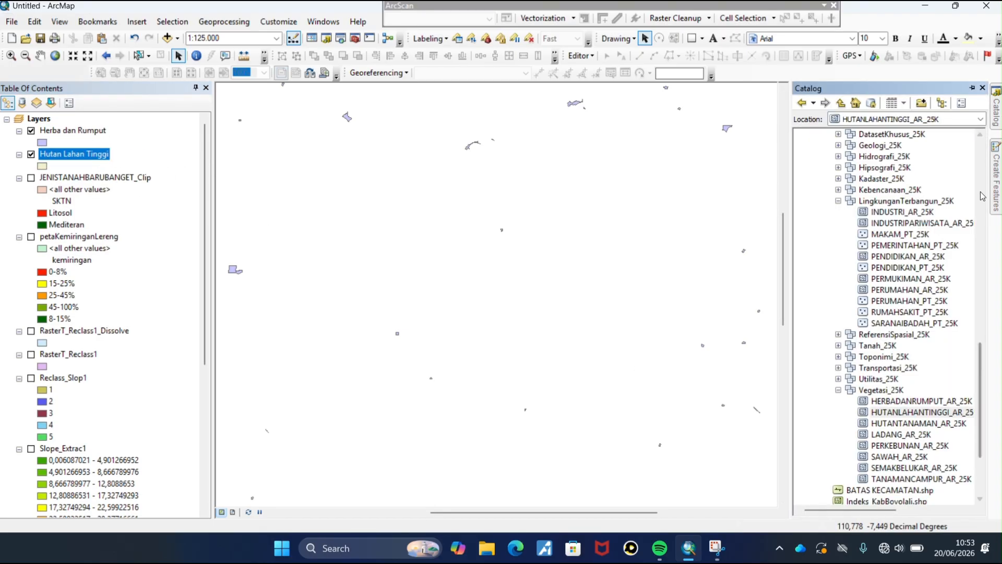
left_click(907, 425)
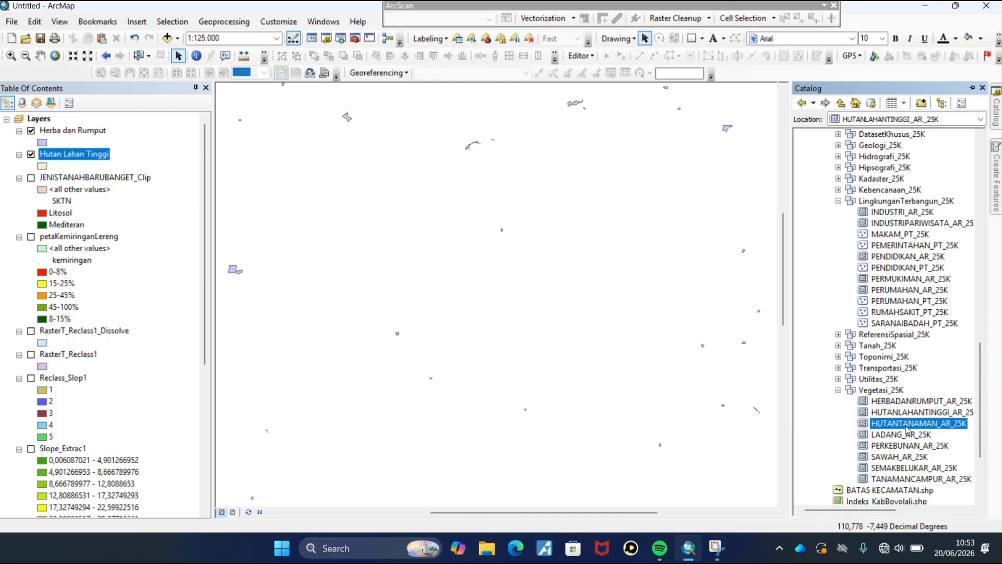
mouse_move(875, 422)
left_mouse_down()
mouse_move(238, 180)
mouse_move(150, 183)
mouse_move(139, 165)
left_mouse_up()
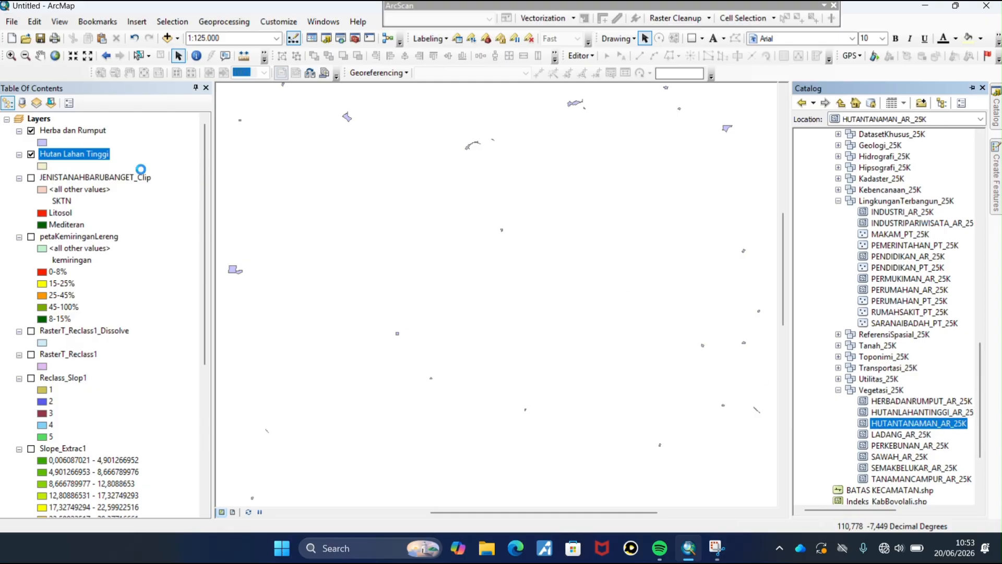
left_click_drag(882, 437, 93, 182)
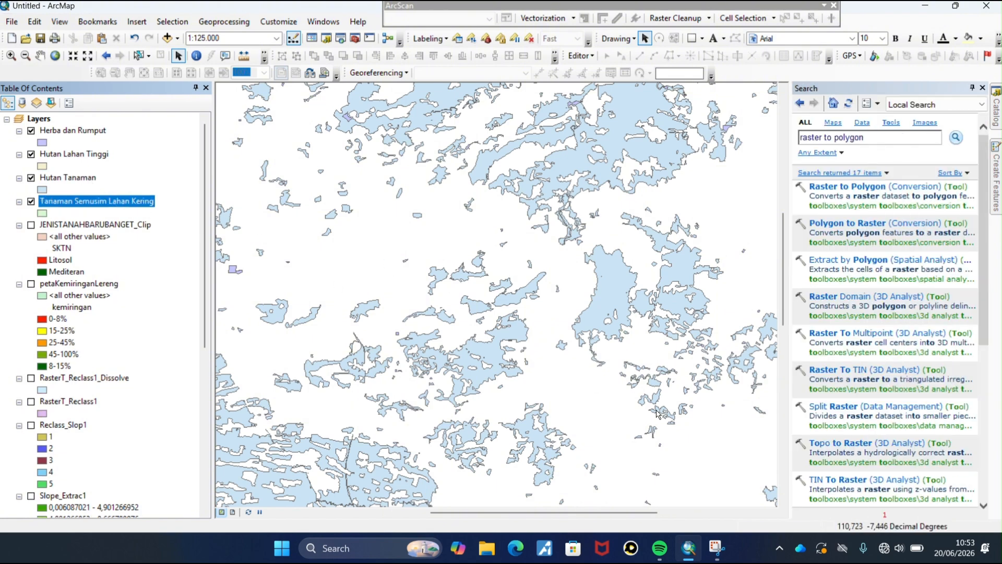
- Add the PERKEBUNAN, SEMAKBELUKAR, TANAMANCAMPUR and PERMUKIMAN _AR_25K layers from the Catalog
mouse_move(998, 124)
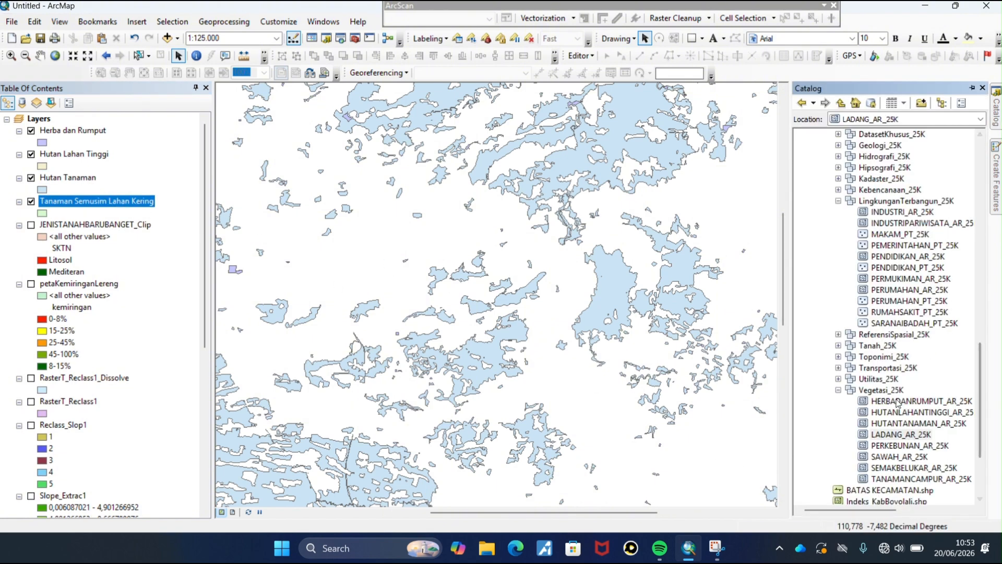
left_click_drag(896, 448, 69, 224)
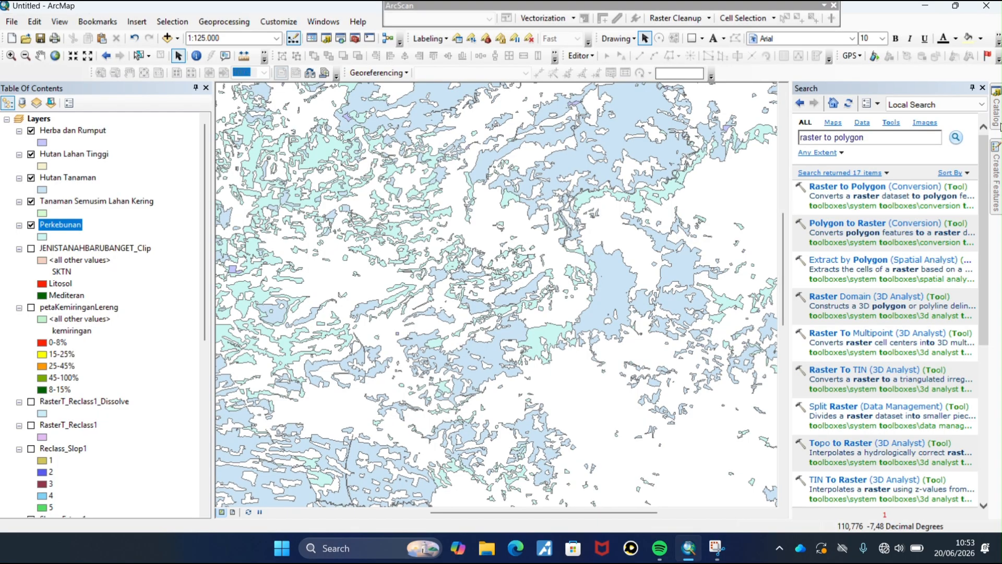
mouse_move(1000, 125)
left_click(903, 456)
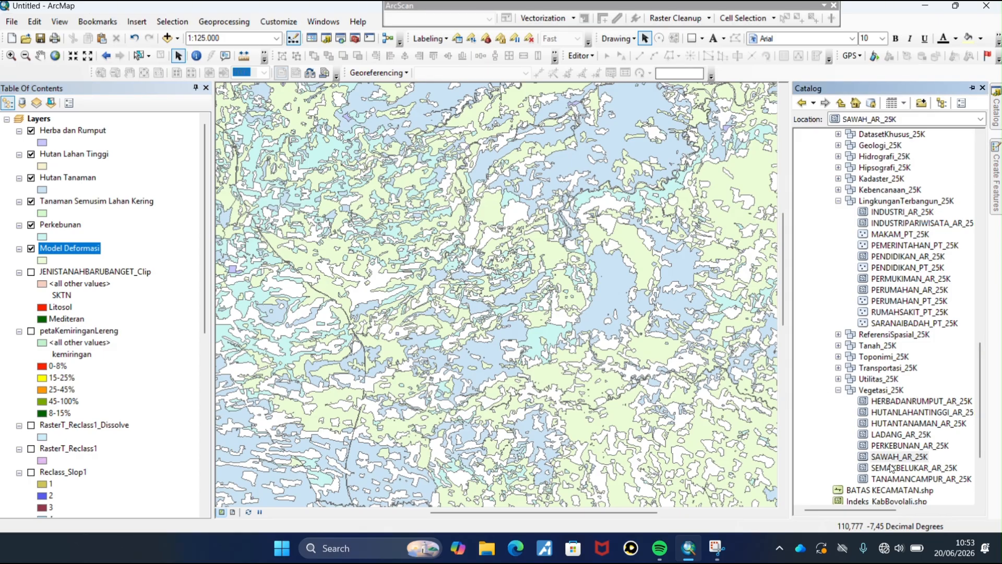
left_click_drag(892, 468, 118, 265)
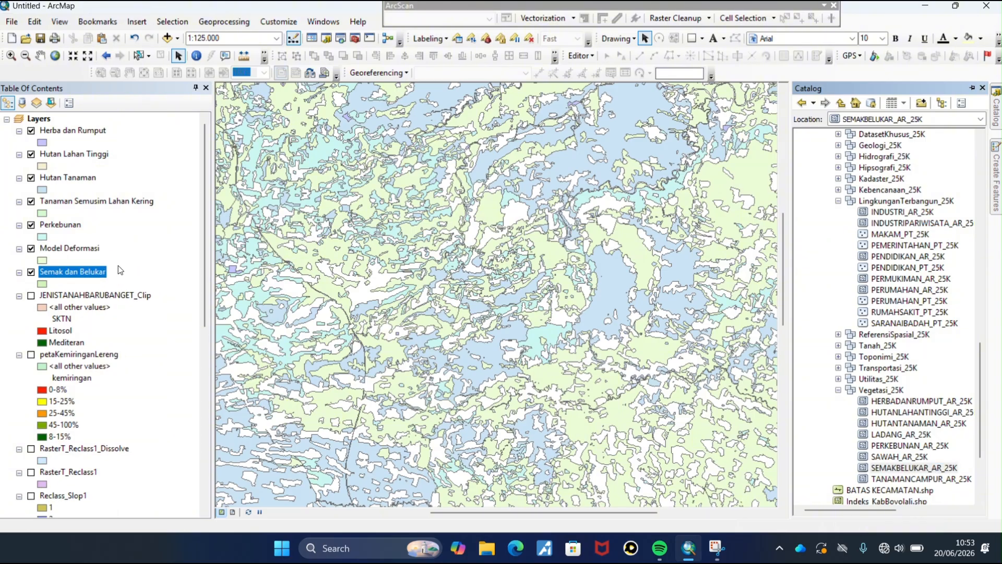
left_click_drag(921, 479, 139, 279)
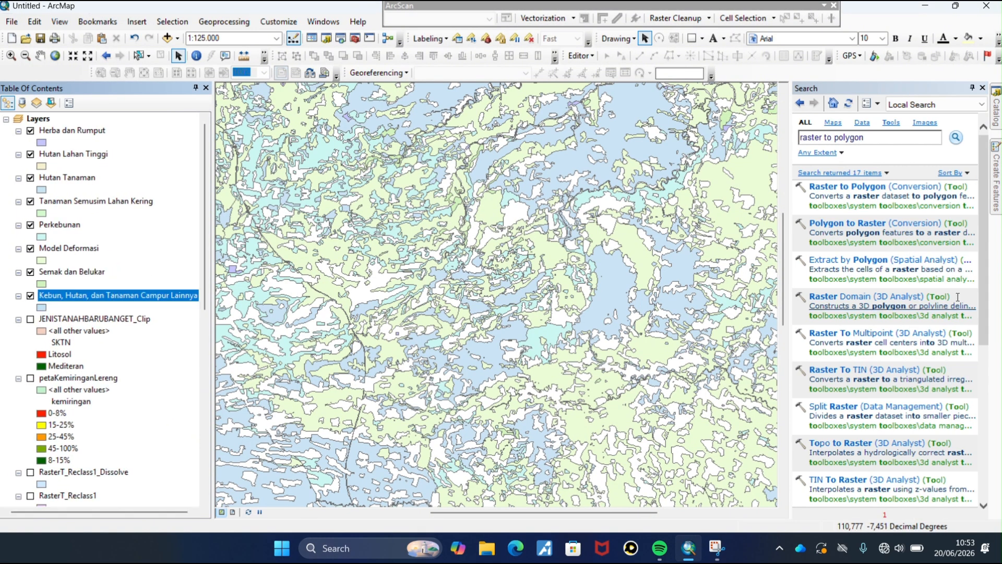
left_click(995, 111)
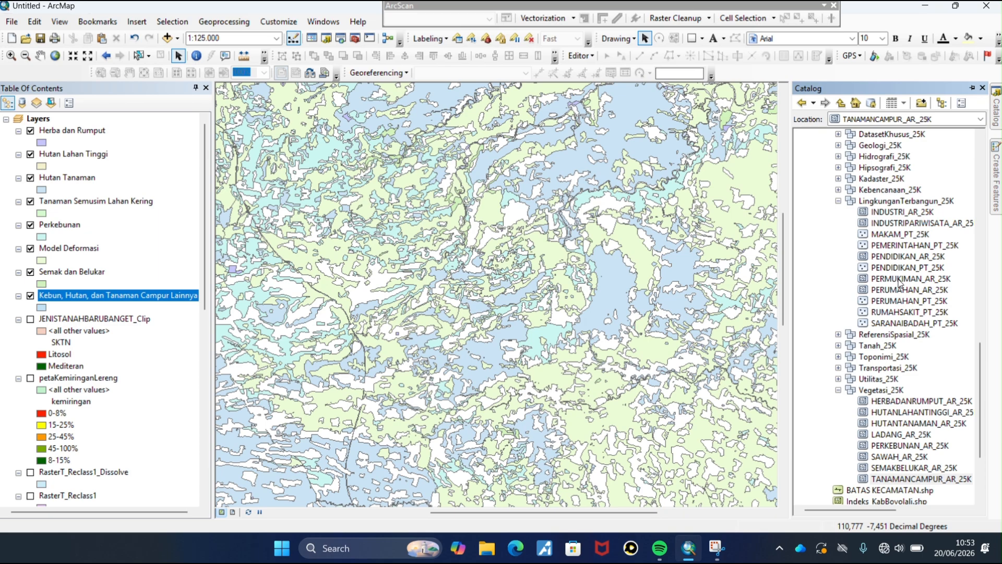
left_click_drag(899, 279, 126, 300)
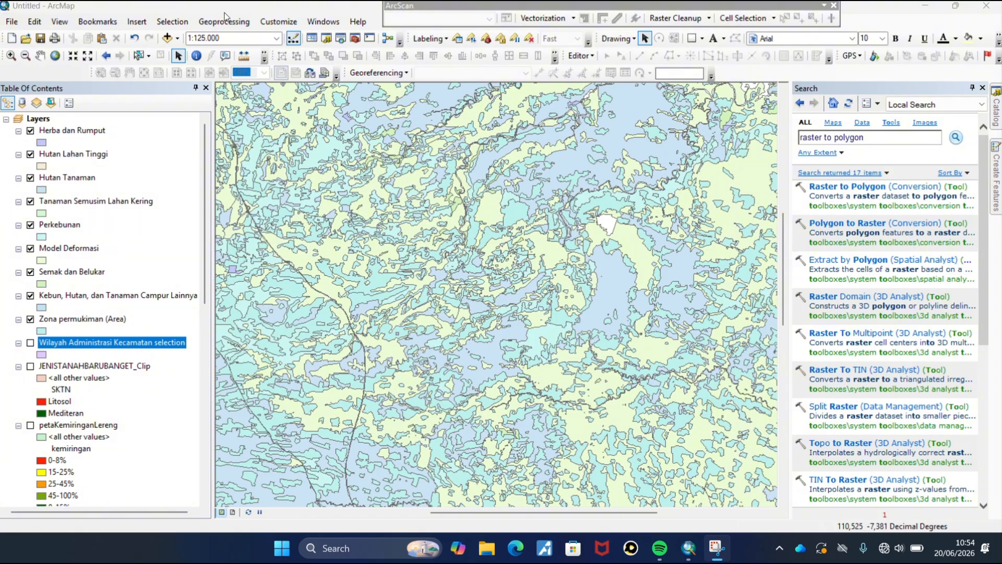
- Clip the land-use layers, starting with HERBADANRUMPUT_AR_25K, to the Kecamatan selection
left_click(241, 25)
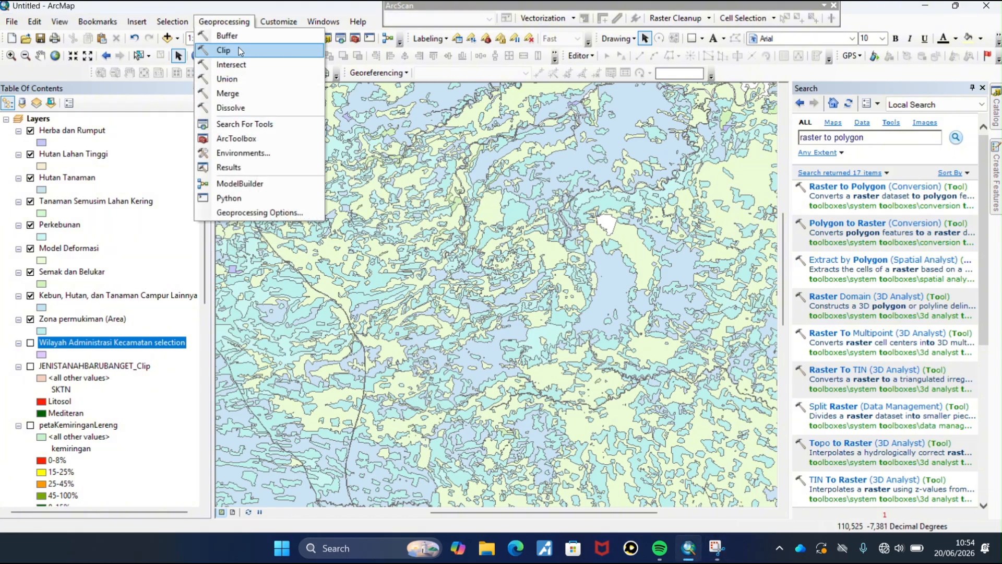
left_click(239, 50)
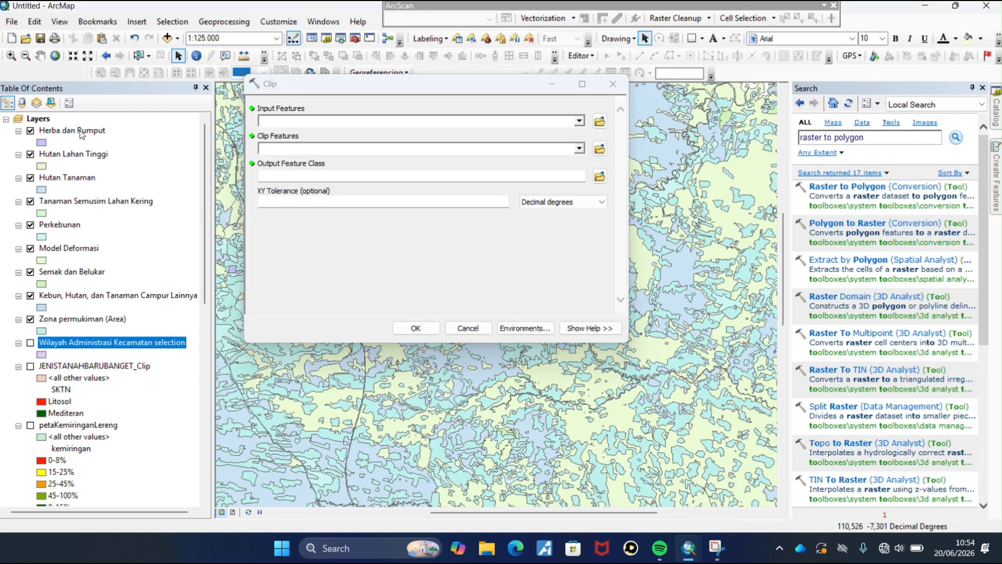
left_click_drag(81, 134, 302, 122)
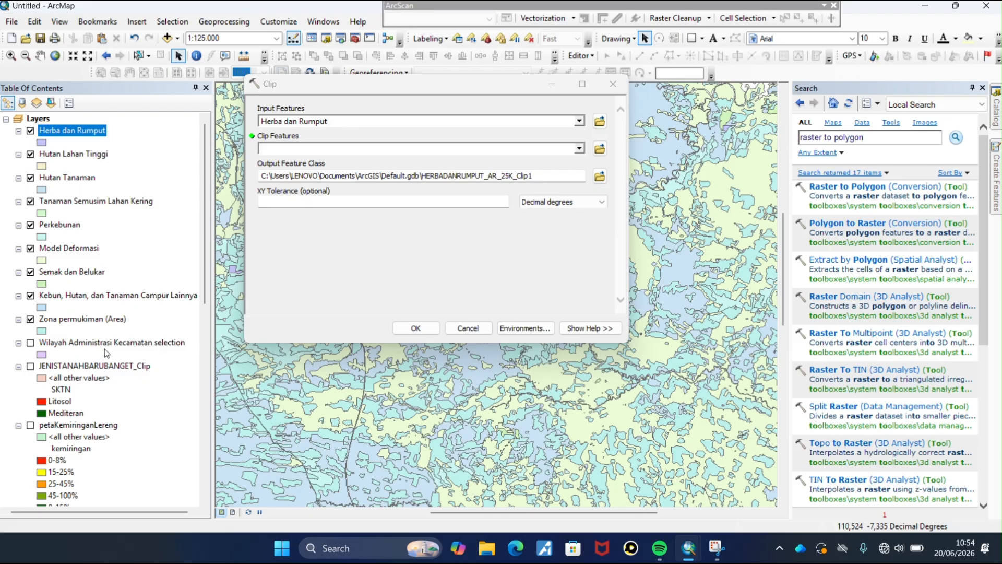
left_click_drag(104, 343, 324, 150)
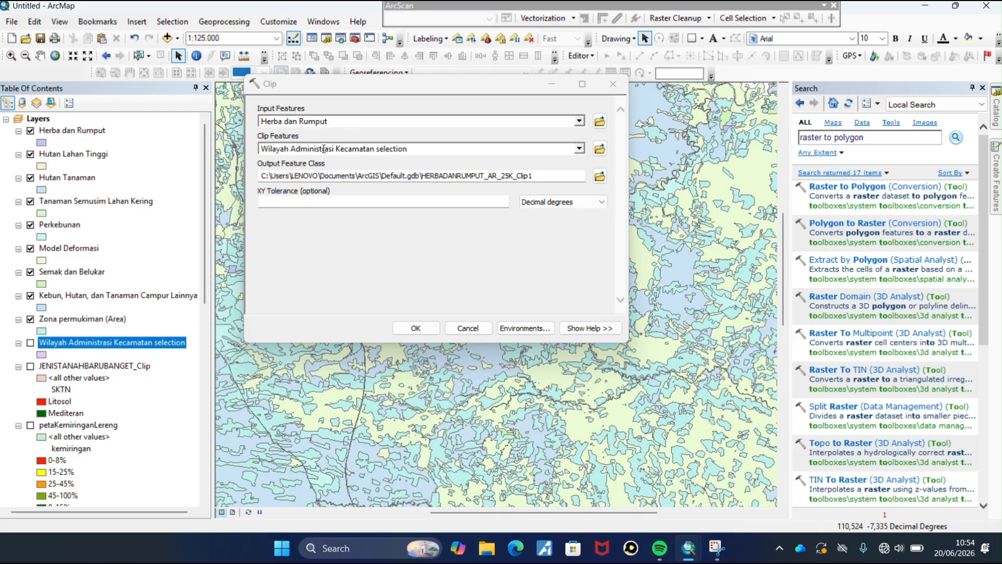
left_click(414, 329)
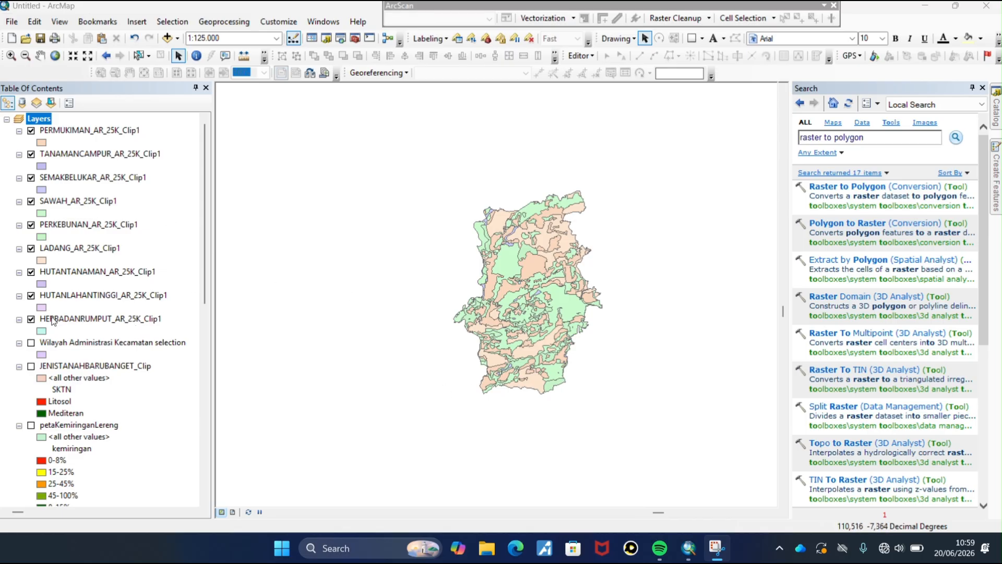
- Add PERMUKIMAN, TANAMANCAMPUR and SEMAKBELUKAR _AR_25K_Clip1 as Merge inputs
left_click(235, 23)
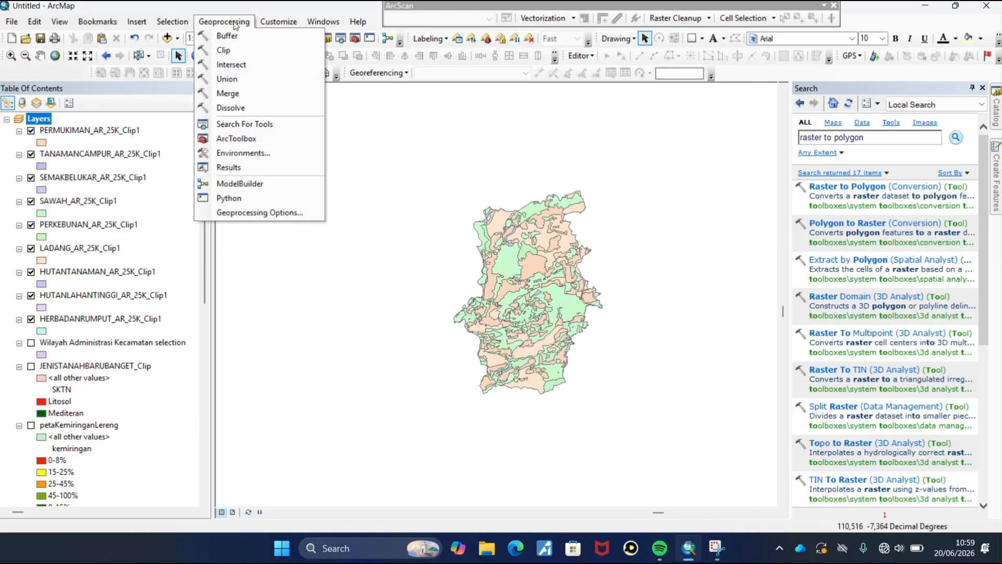
left_click(270, 99)
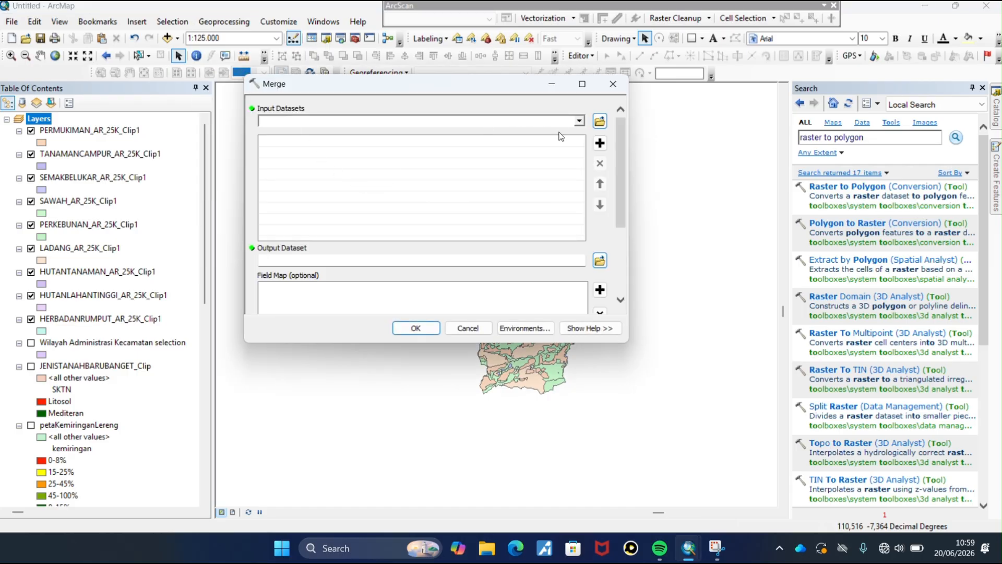
left_click(578, 123)
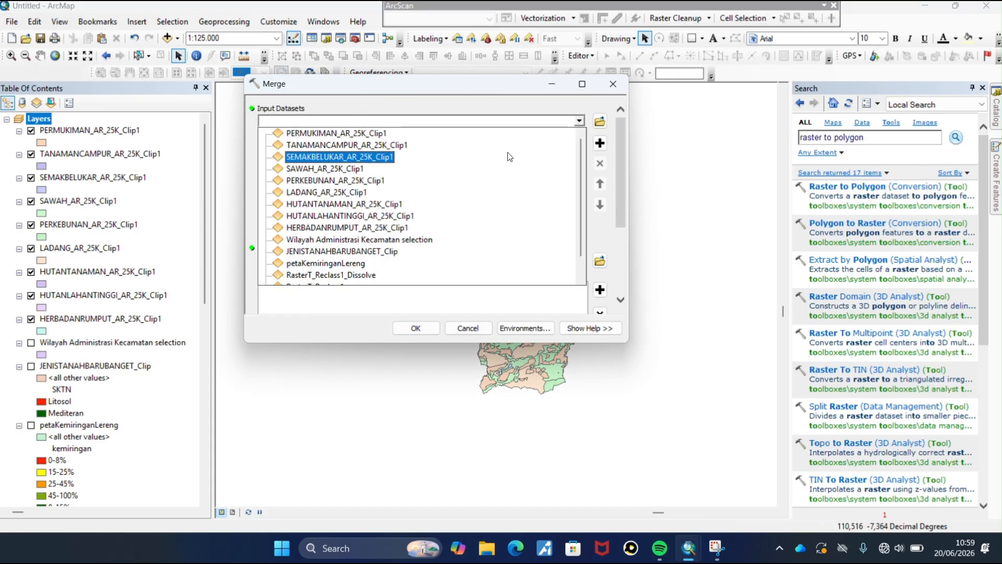
left_click(433, 130)
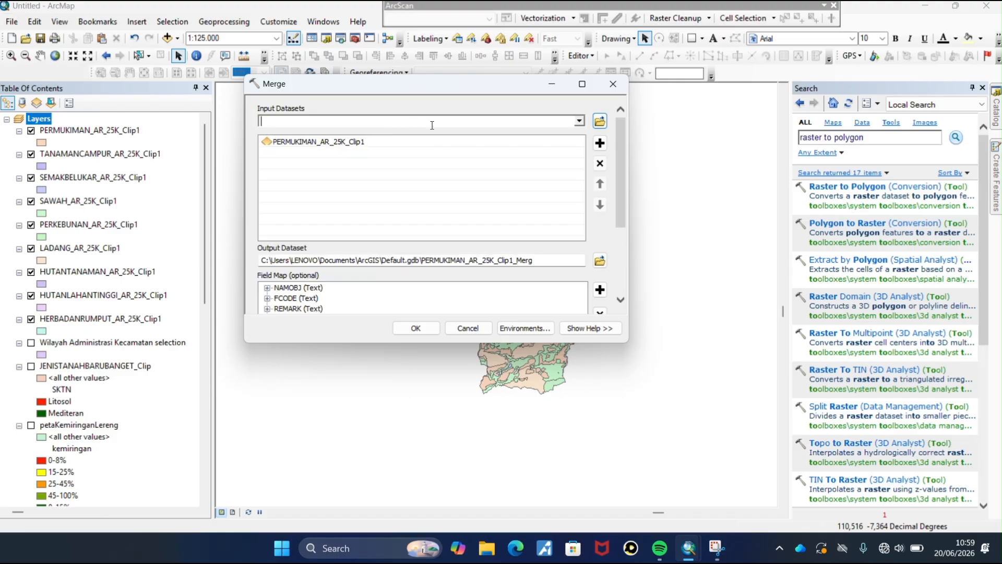
left_click(578, 120)
left_click(453, 152)
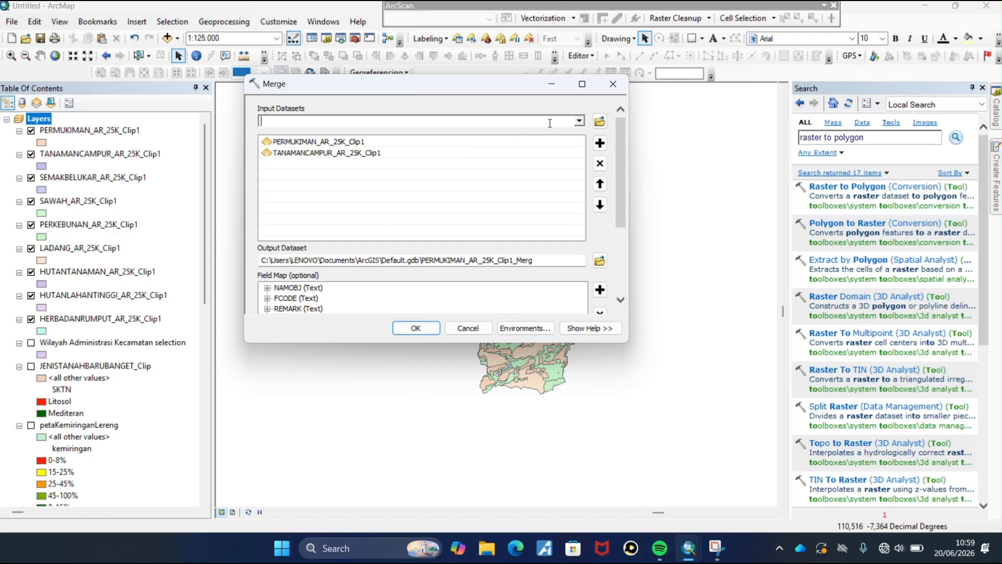
left_click(579, 121)
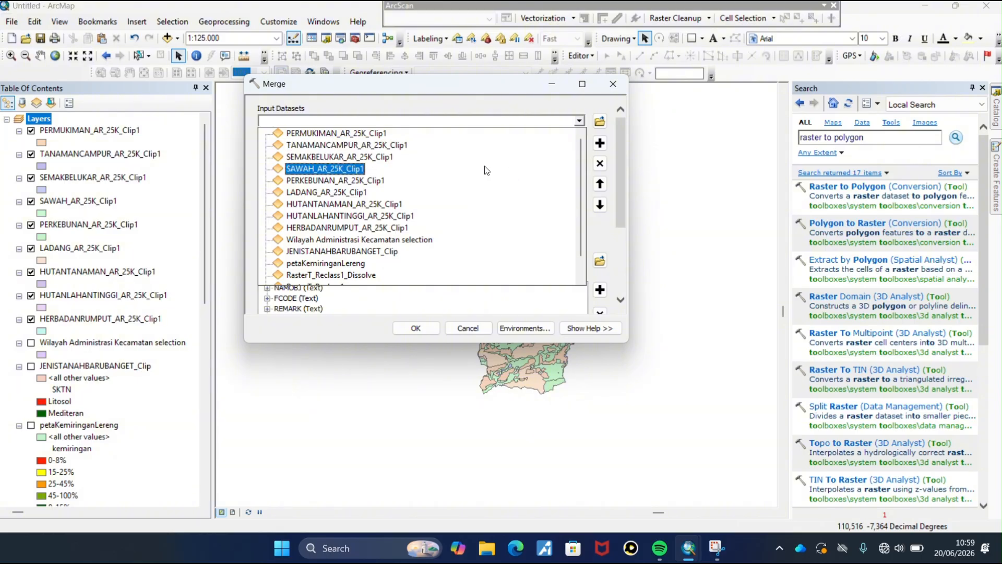
left_click(488, 168)
- Add SAWAH, PERKEBUNAN and the remaining clipped layers, then run the merge
left_click(578, 121)
left_click(486, 166)
left_click(578, 121)
left_click(506, 179)
left_click(578, 121)
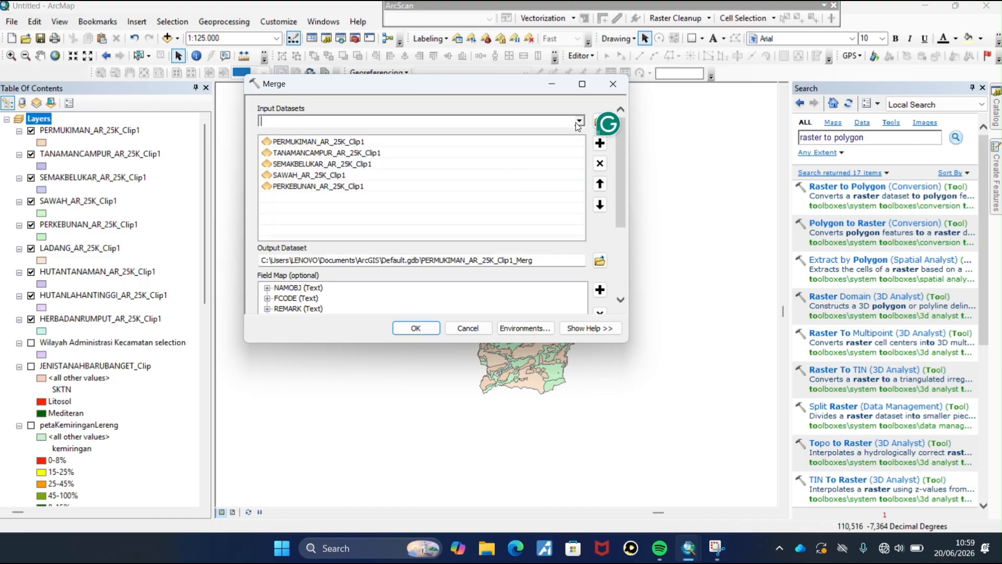
left_click(521, 180)
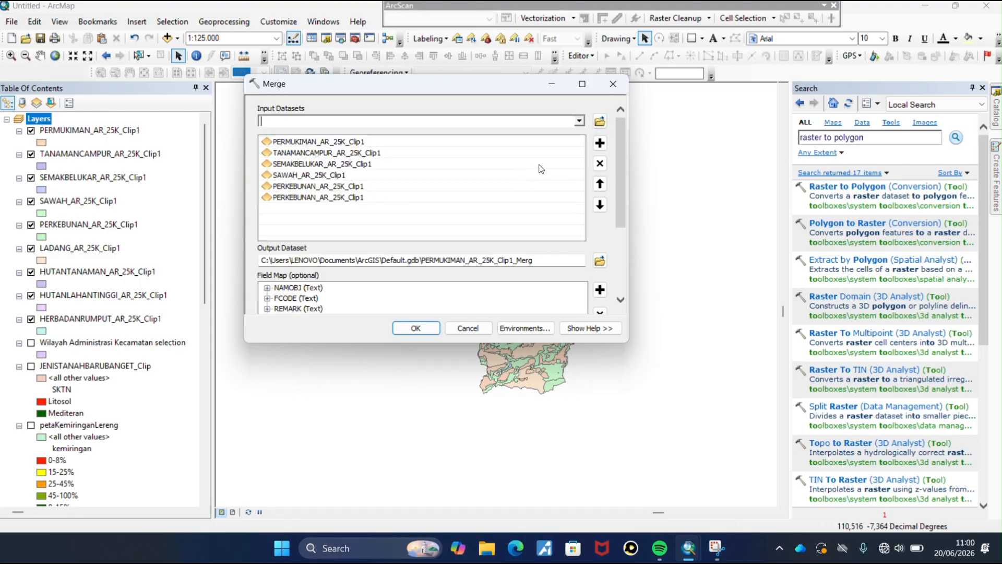
left_click(400, 199)
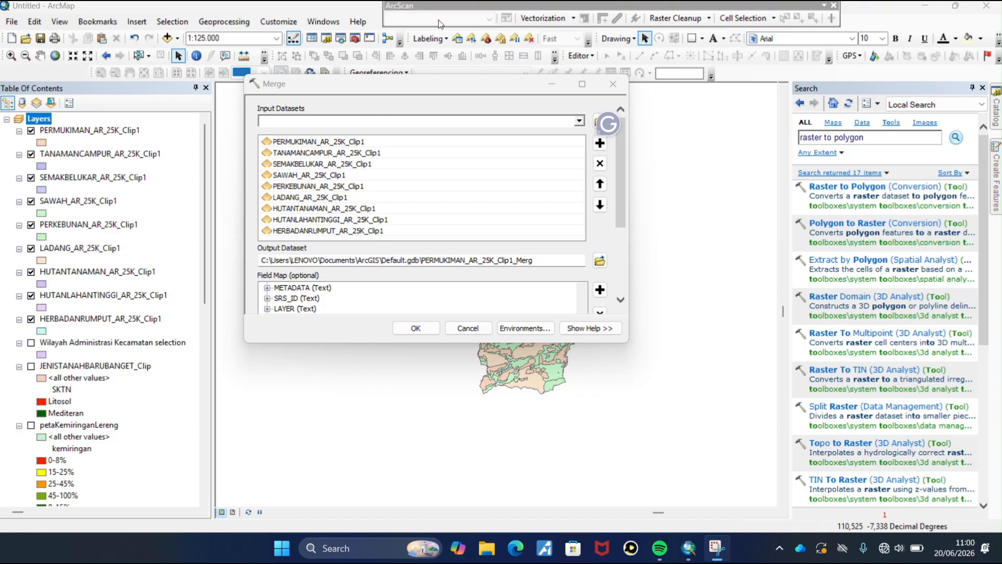
left_click(412, 327)
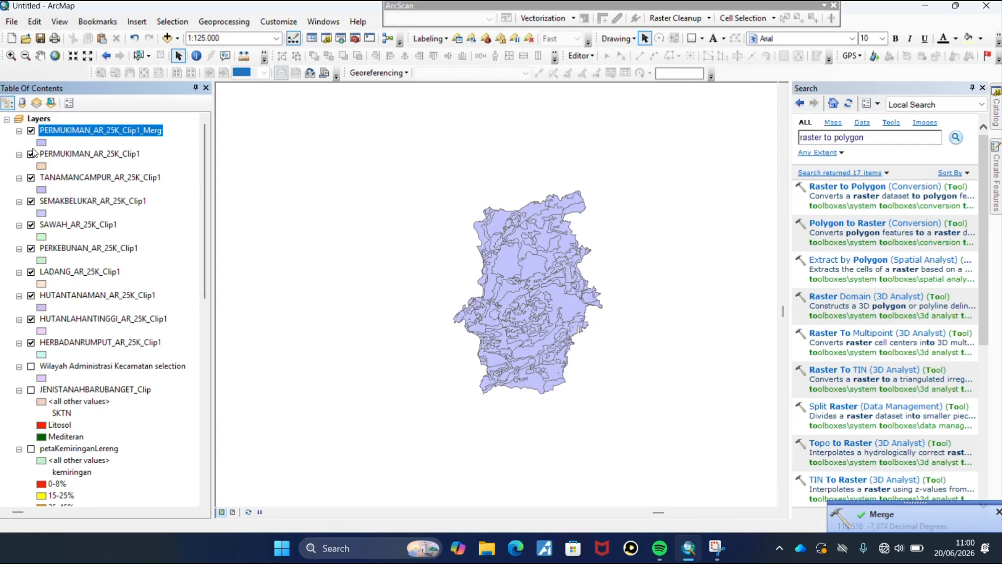
- Hide the SEMAKBELUKAR, PERKEBUNAN, LADANG, HUTANTANAMAN, HUTANLAHANTINGGI and HERBADANRUMPUT layers
left_click(31, 201)
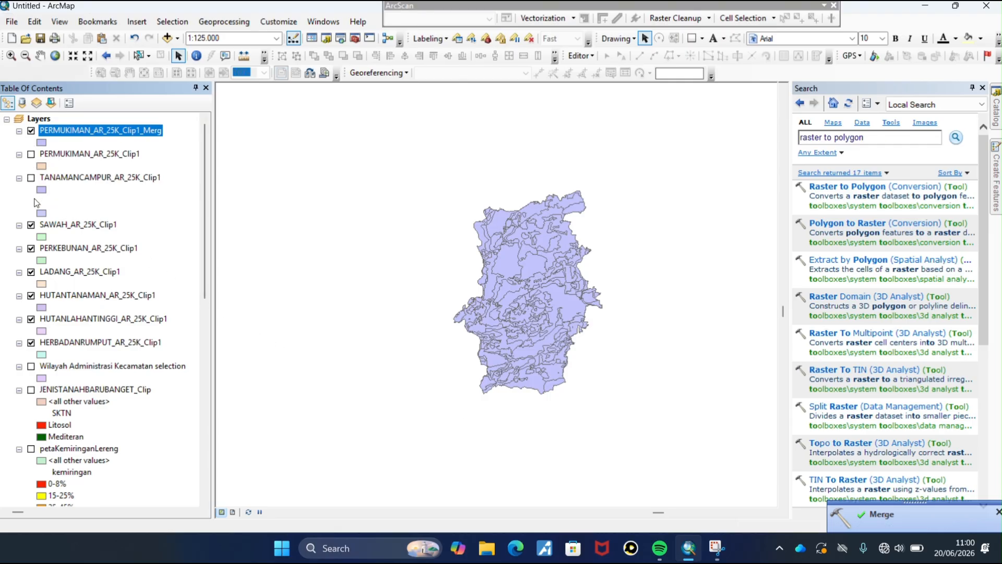
left_click(32, 248)
left_click(31, 271)
left_click(31, 295)
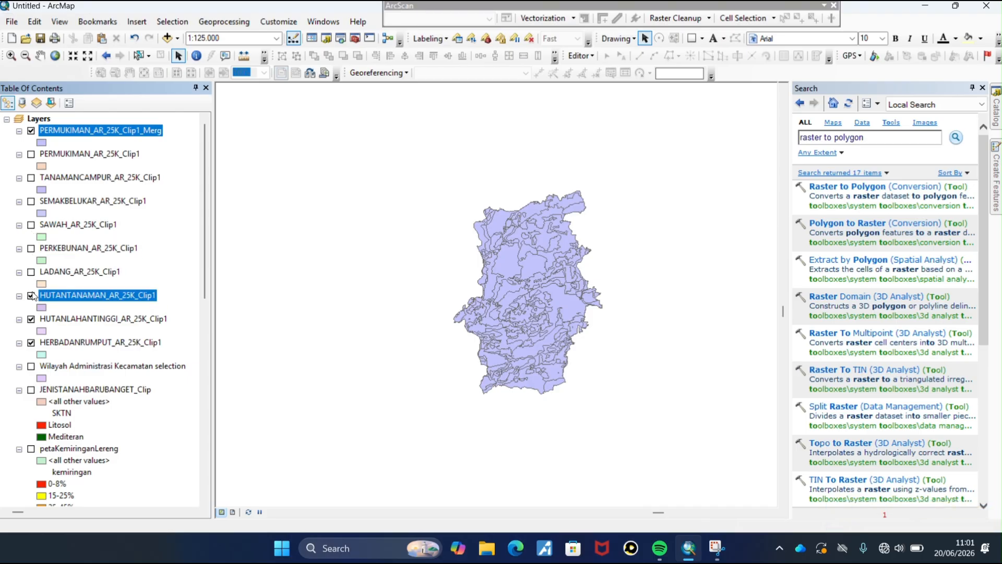
left_click(31, 319)
left_click(31, 342)
left_click(30, 342)
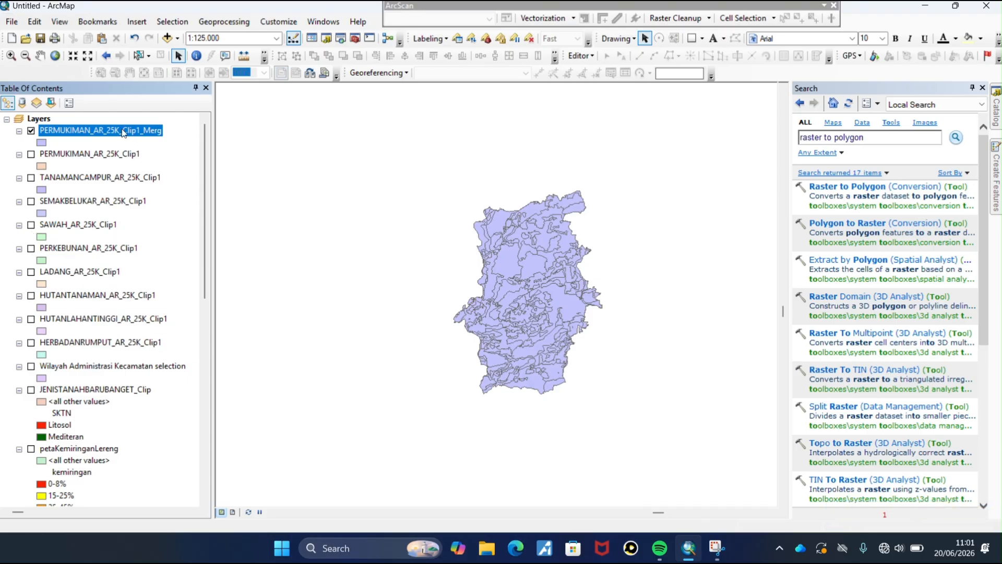
left_click(428, 26)
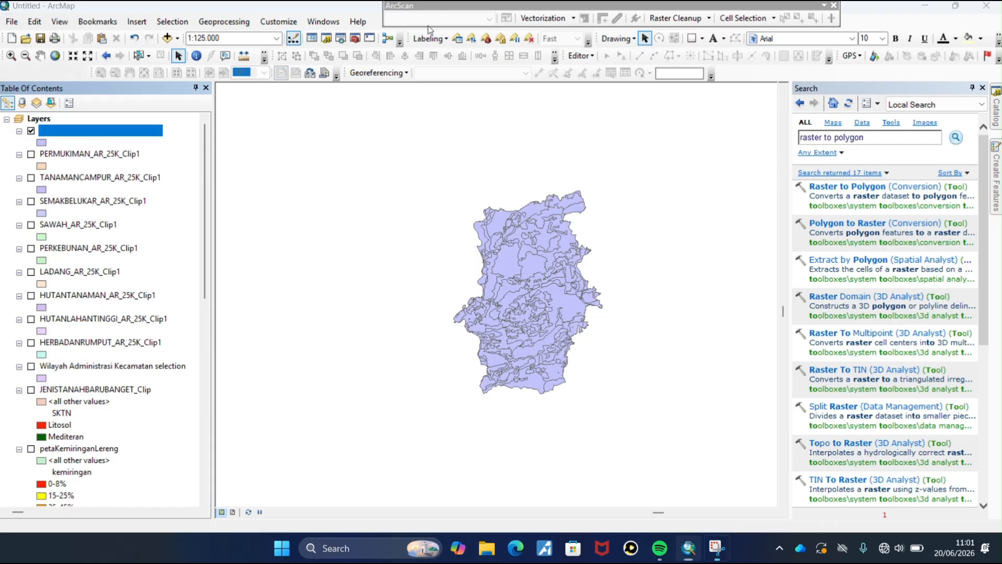
- Rename the merged land-use layer to 'pertaPenggunaanLahan' in its properties
right_click(158, 134)
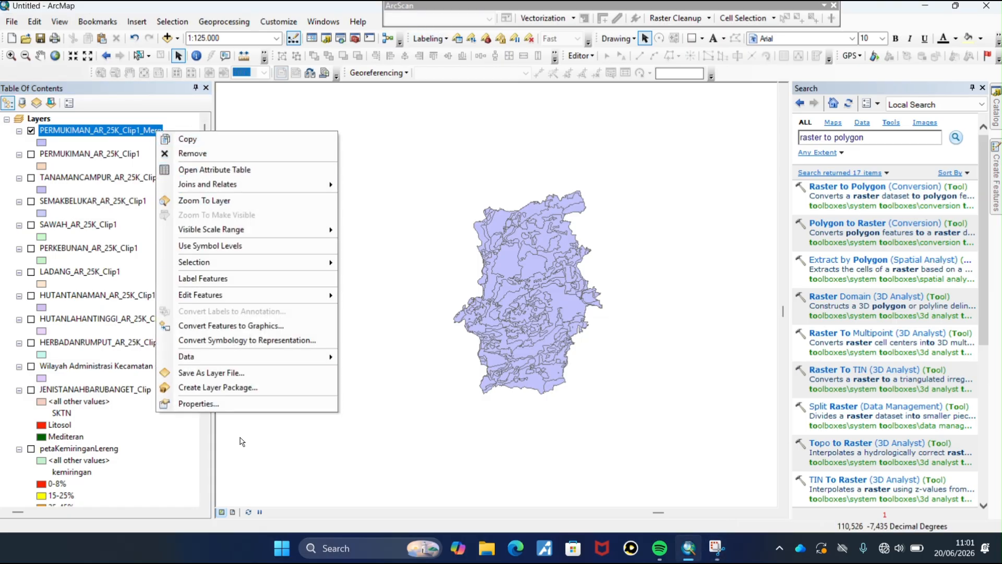
left_click(237, 403)
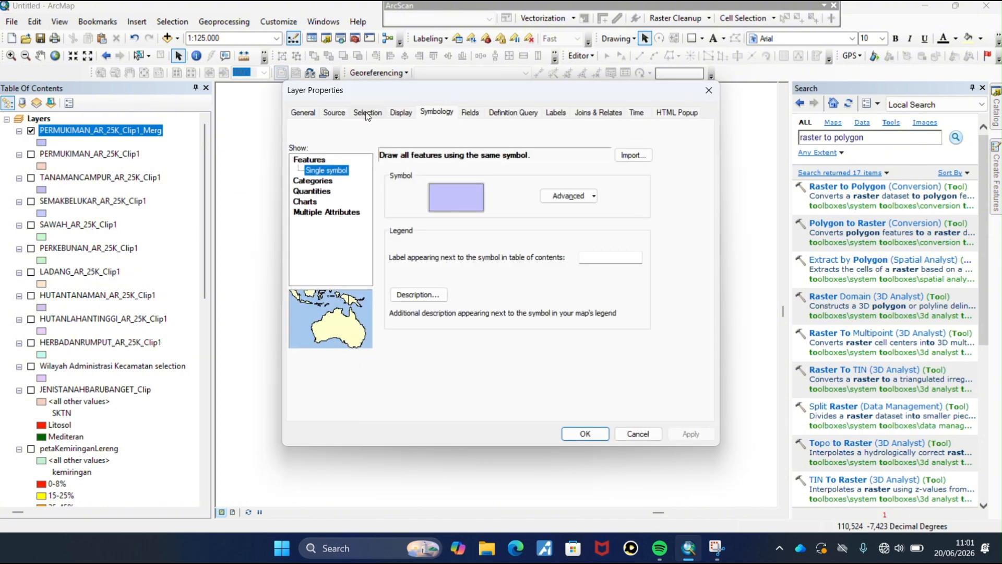
left_click(299, 113)
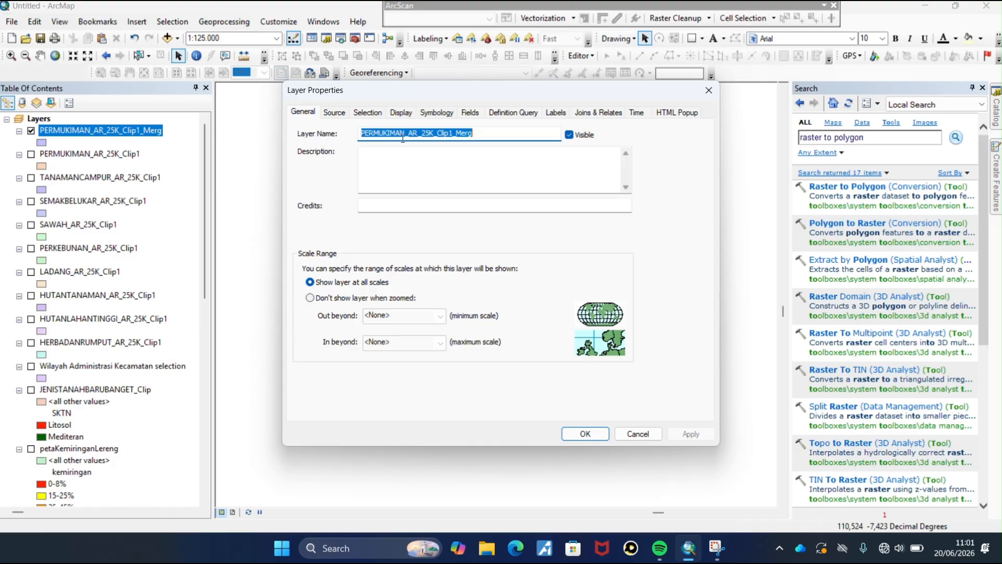
type("pertaPenggunaanLahan")
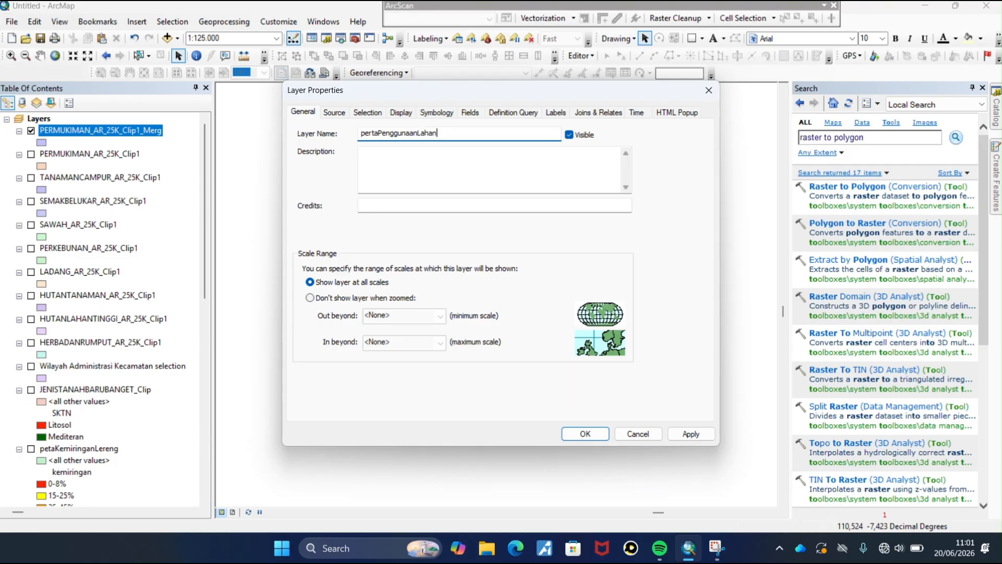
left_click(434, 9)
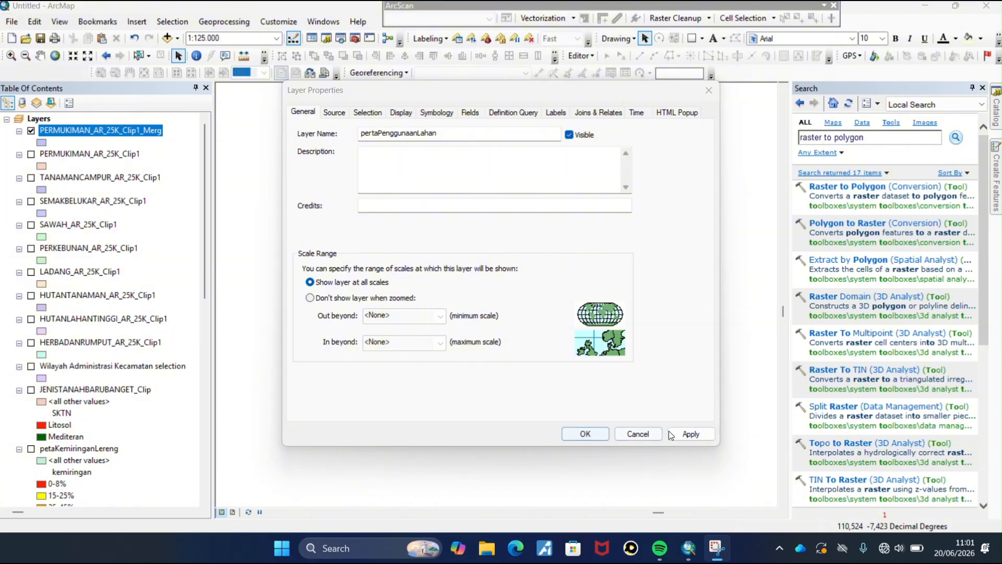
left_click(690, 433)
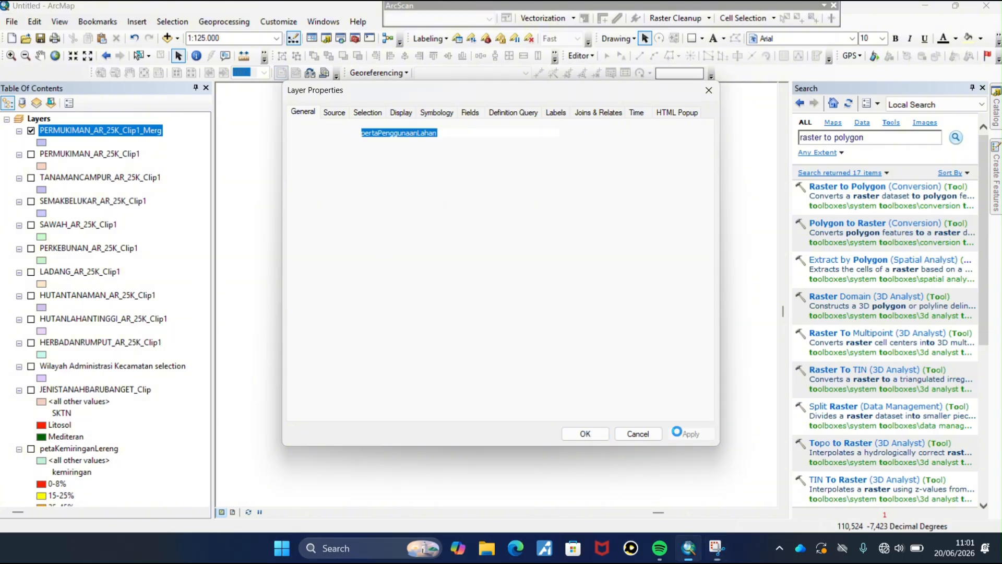
left_click(585, 434)
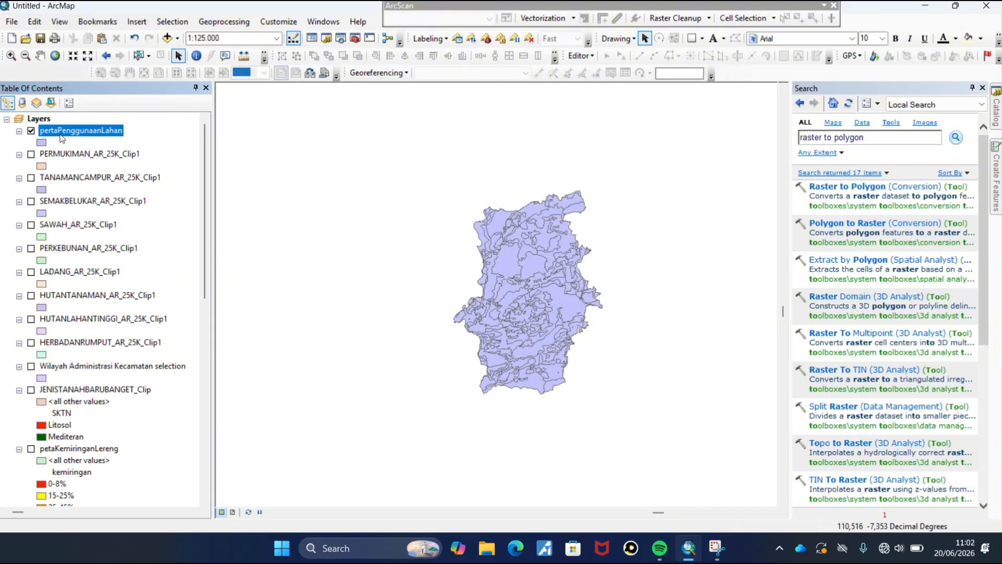
- Dissolve pertaPenggunaanLahan by NAMOBJ, then remove pertaPenggunaanLahan from the map
left_click(224, 21)
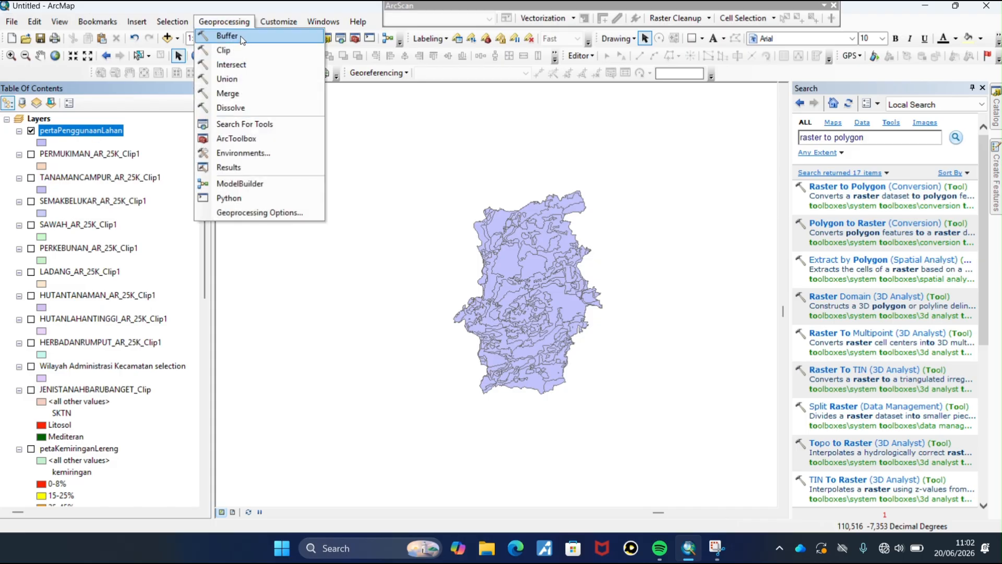
left_click(250, 108)
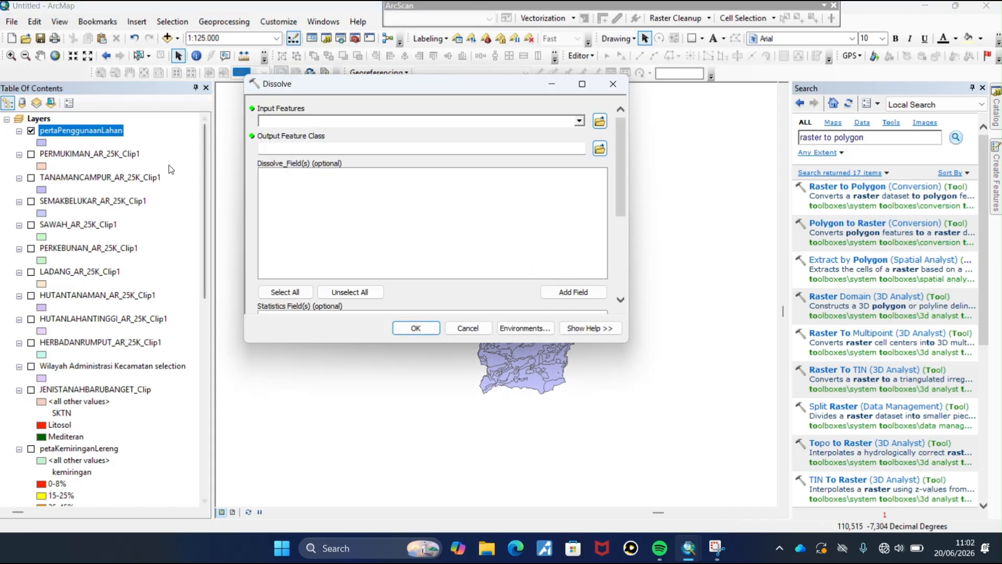
left_click_drag(94, 134, 294, 122)
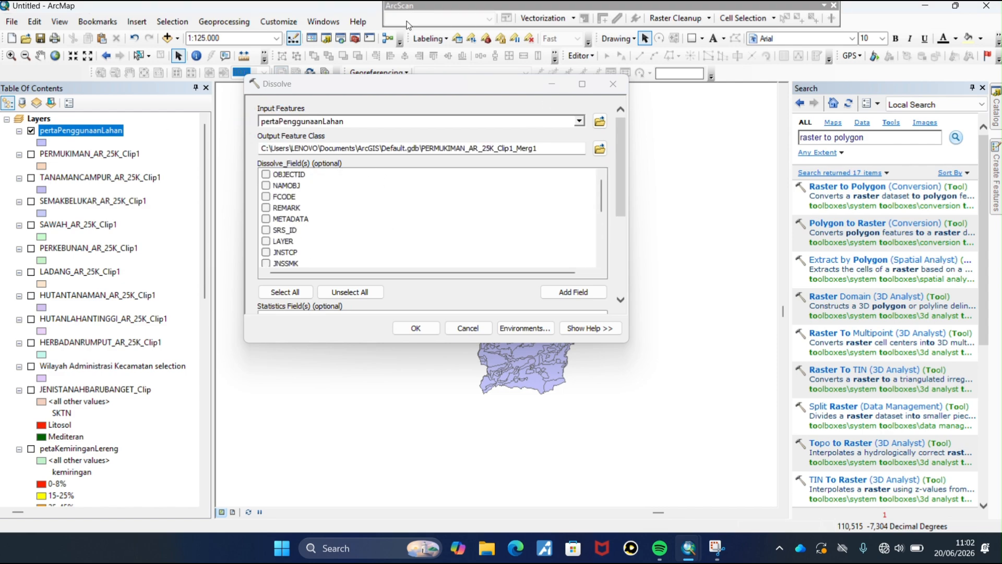
left_click(430, 21)
left_click(266, 185)
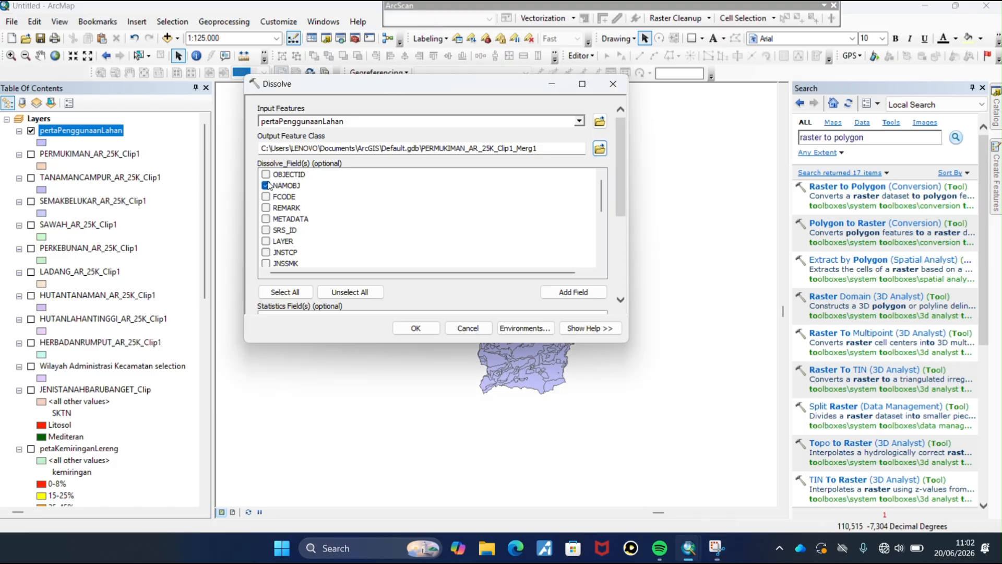
left_click(437, 20)
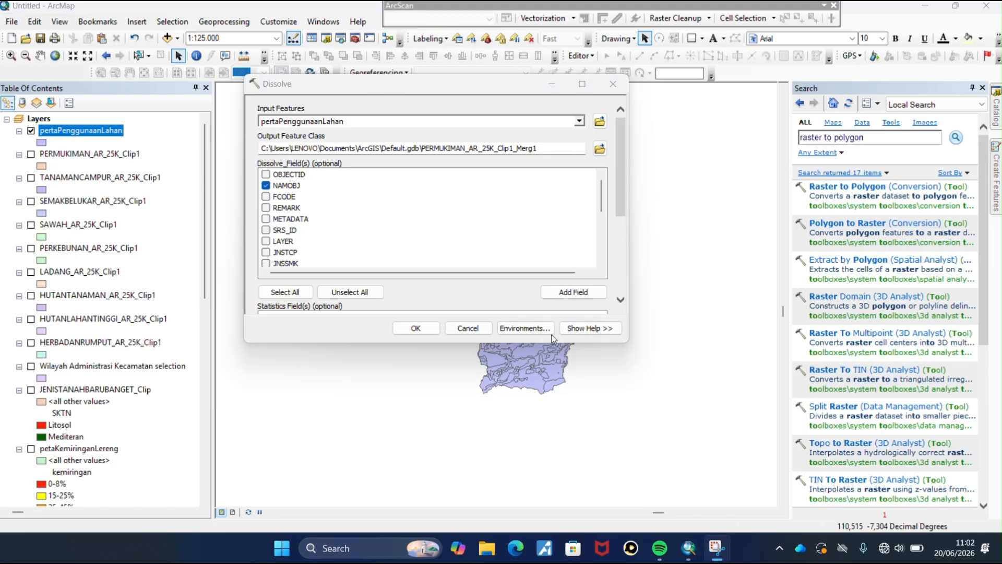
left_click(417, 326)
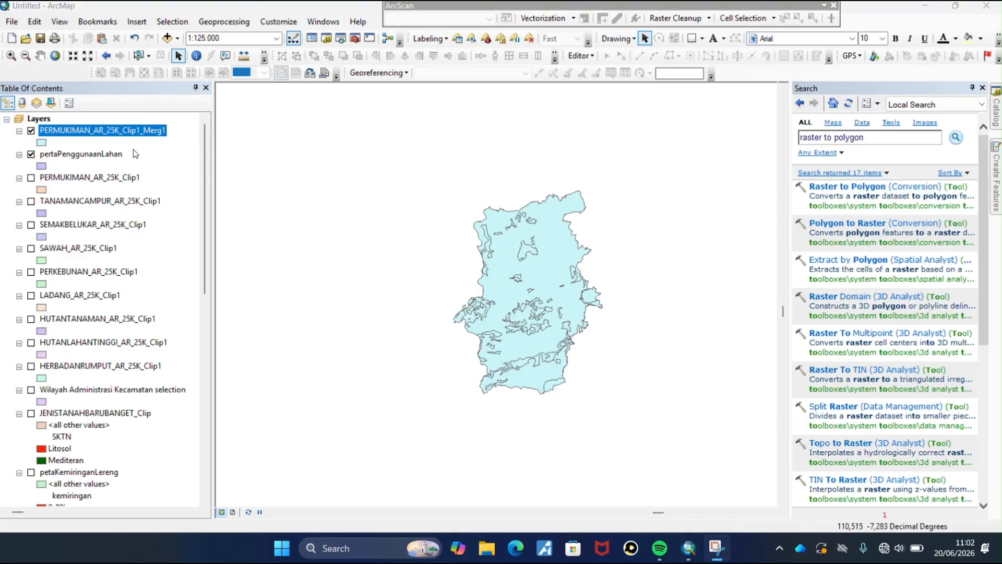
right_click(136, 154)
left_click(167, 178)
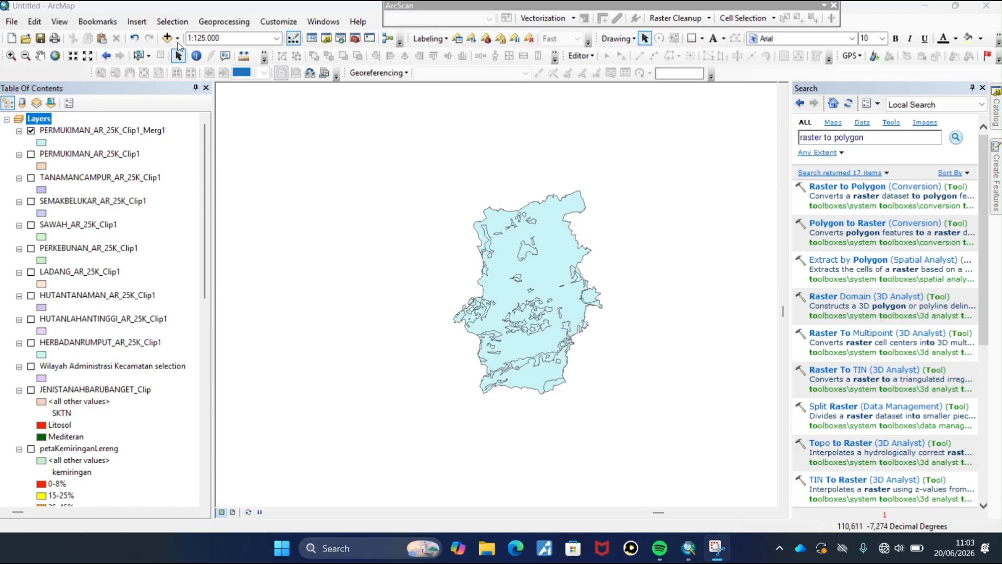
- Intersect PERMUKIMAN_AR_25K_Clip1_Merg1, JENISTANAHBARUBANGET_Clip and petaKemiringanLereng into a new layer
left_click(223, 21)
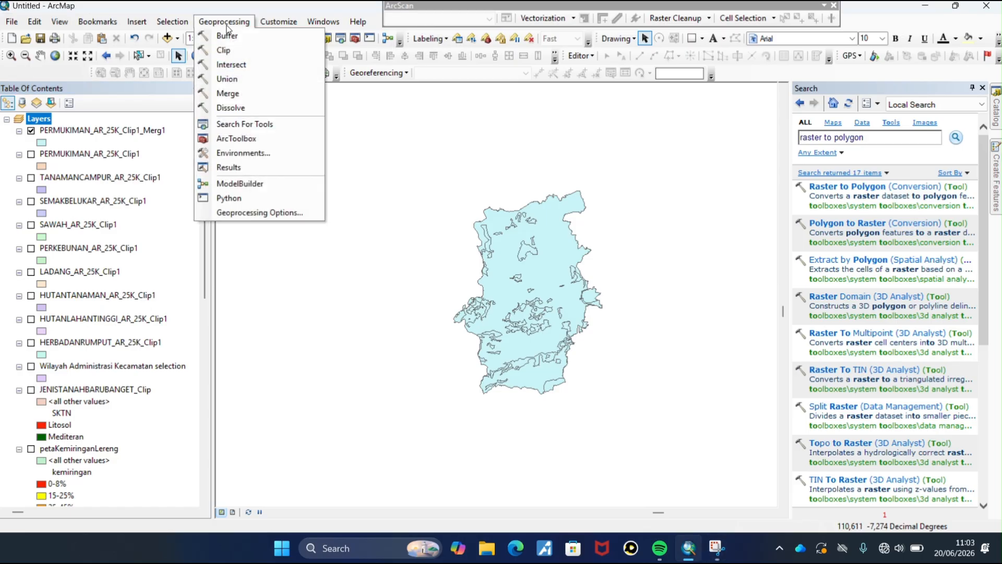
left_click(231, 64)
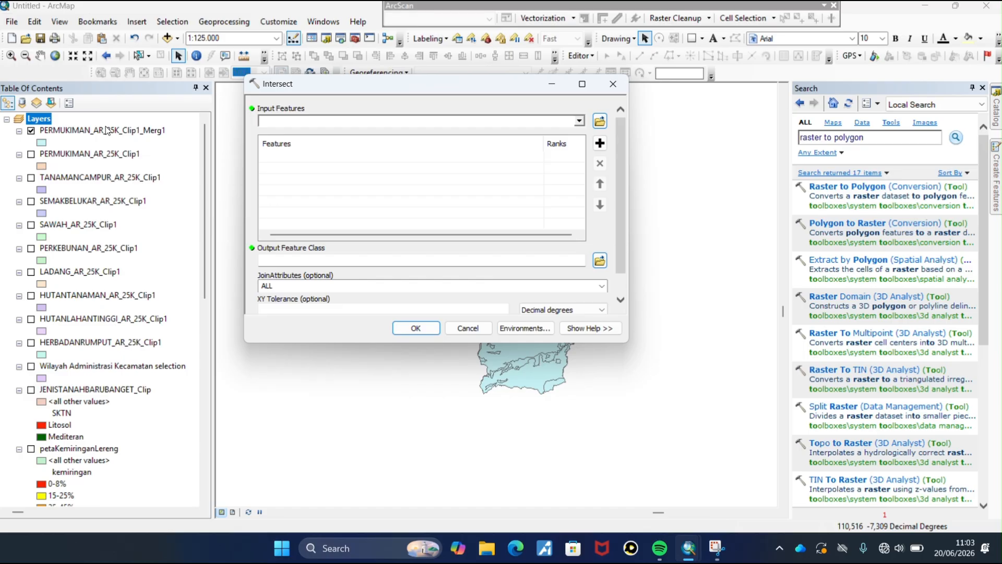
left_click_drag(107, 130, 295, 152)
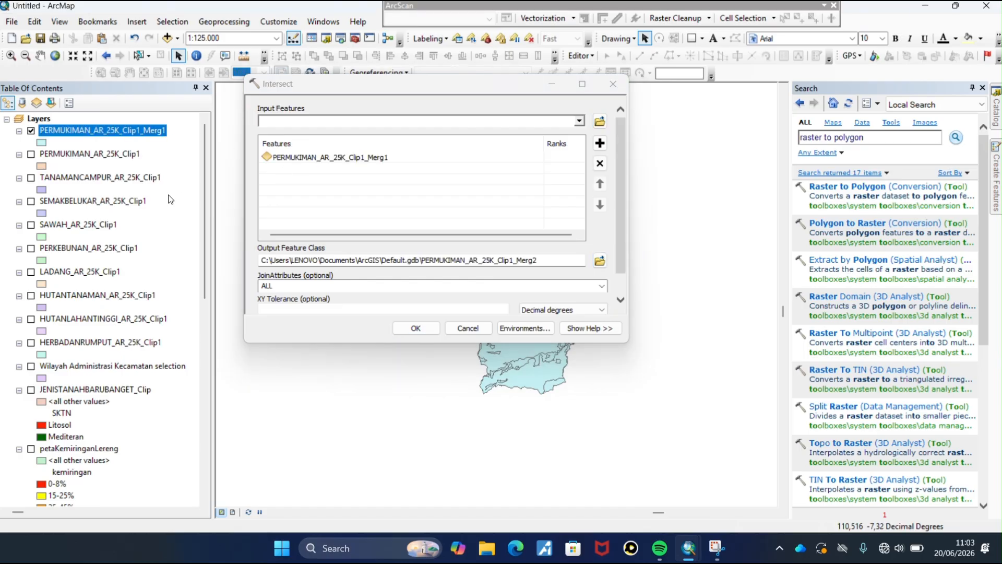
scroll(170, 199, "down", 3)
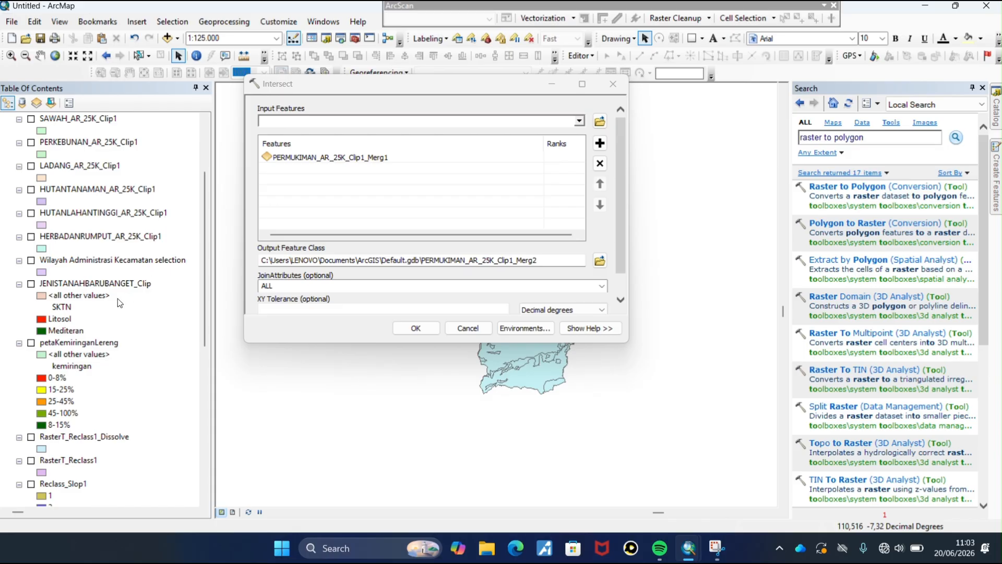
left_click_drag(99, 283, 320, 169)
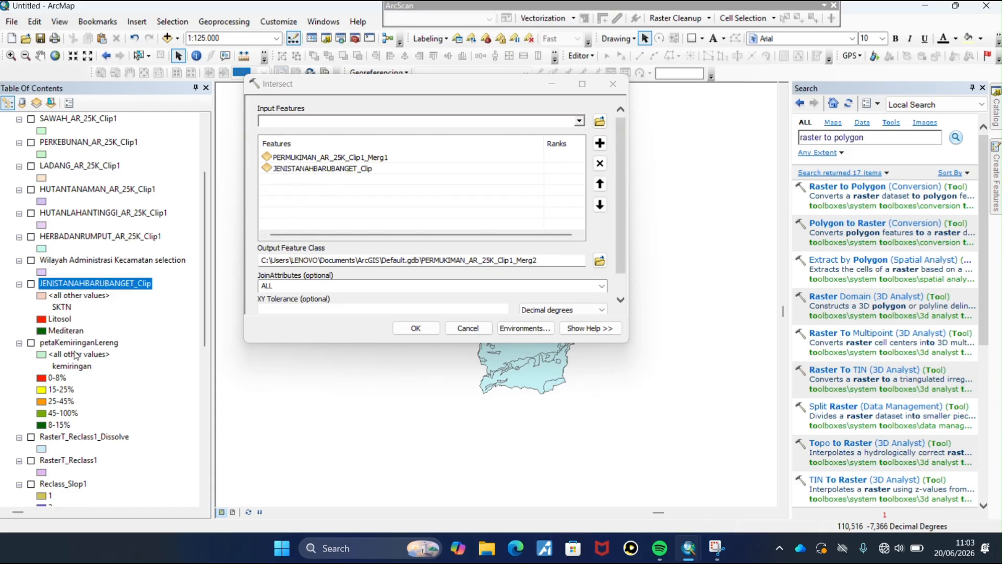
left_click_drag(88, 344, 319, 177)
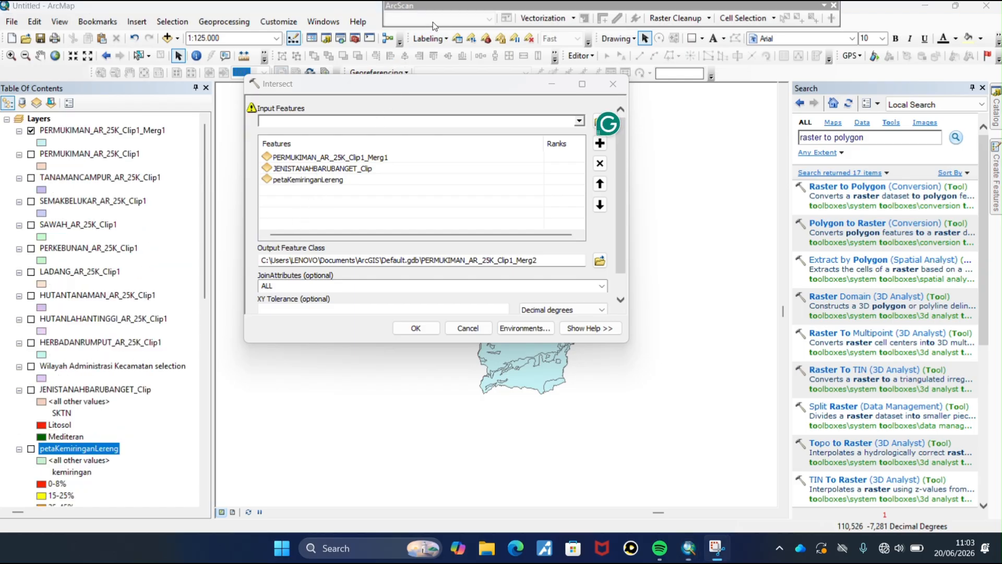
left_click(416, 328)
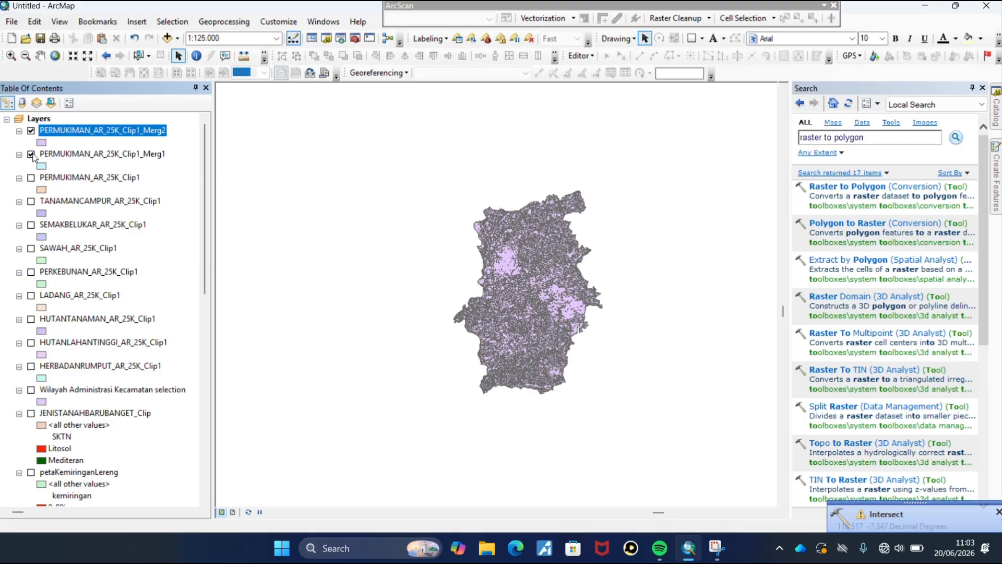
scroll(58, 348, "down", 3)
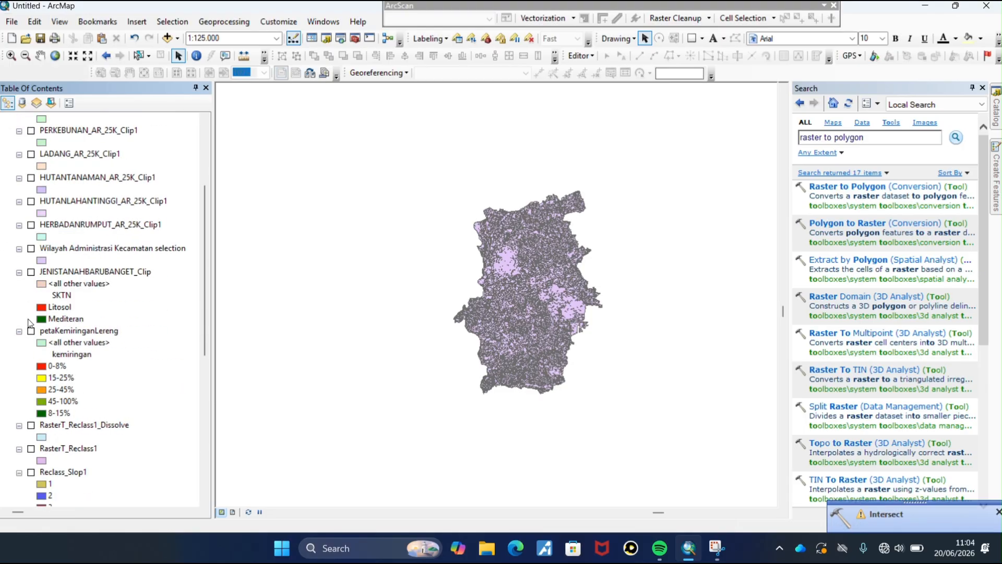
scroll(29, 323, "down", 6)
scroll(45, 320, "up", 10)
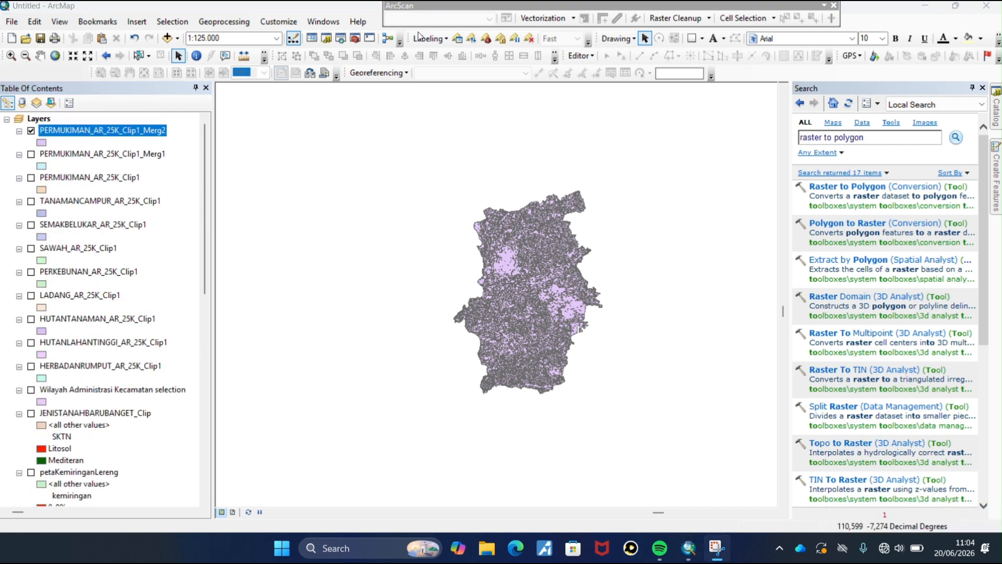
- Set the intersected layer's symbology to Unique values, many fields
right_click(156, 134)
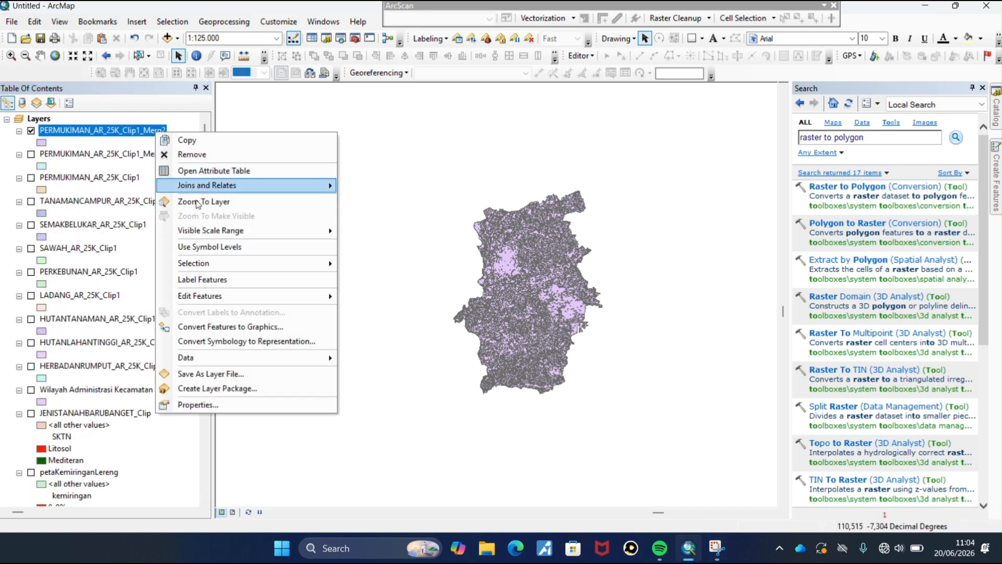
left_click(219, 402)
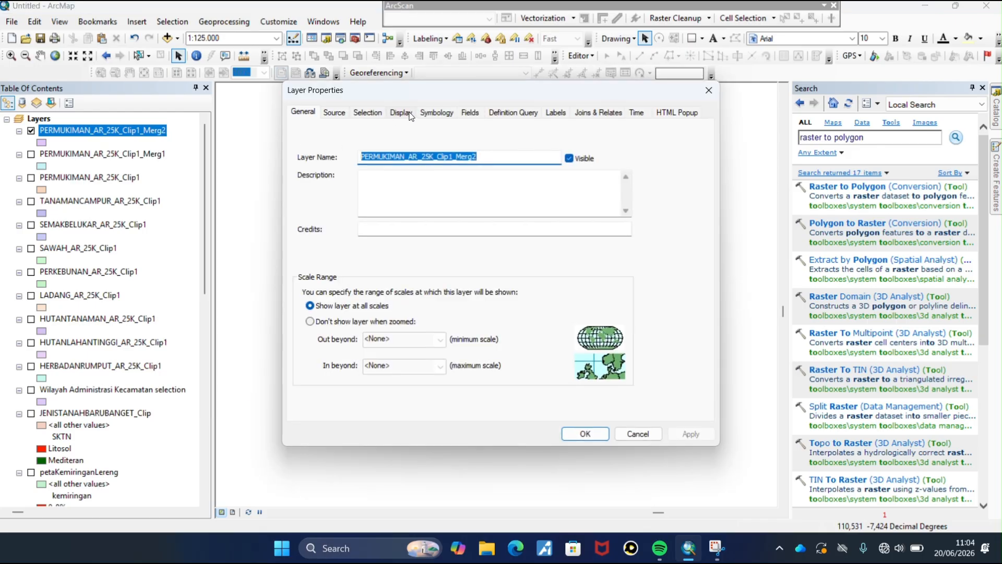
left_click(436, 113)
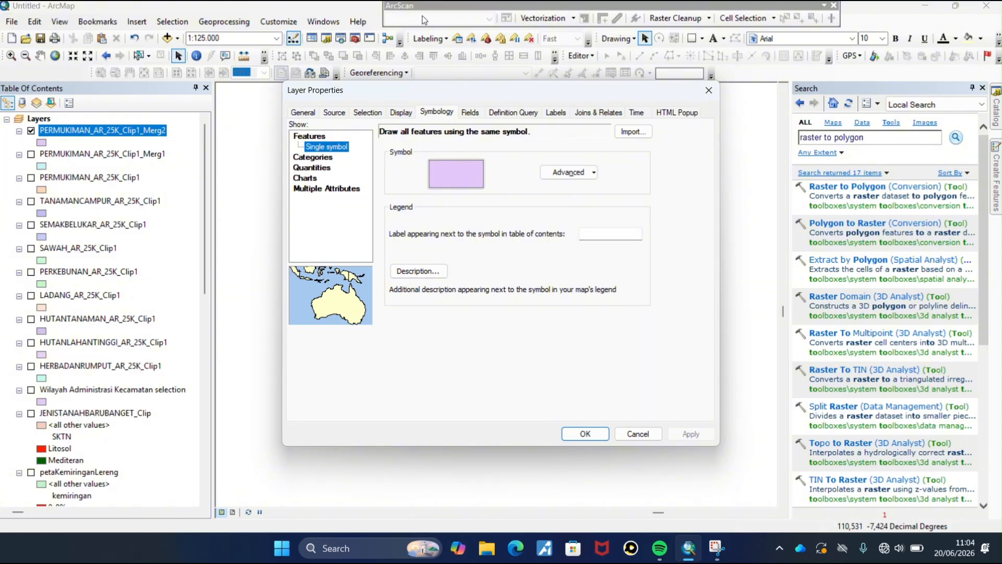
left_click(317, 157)
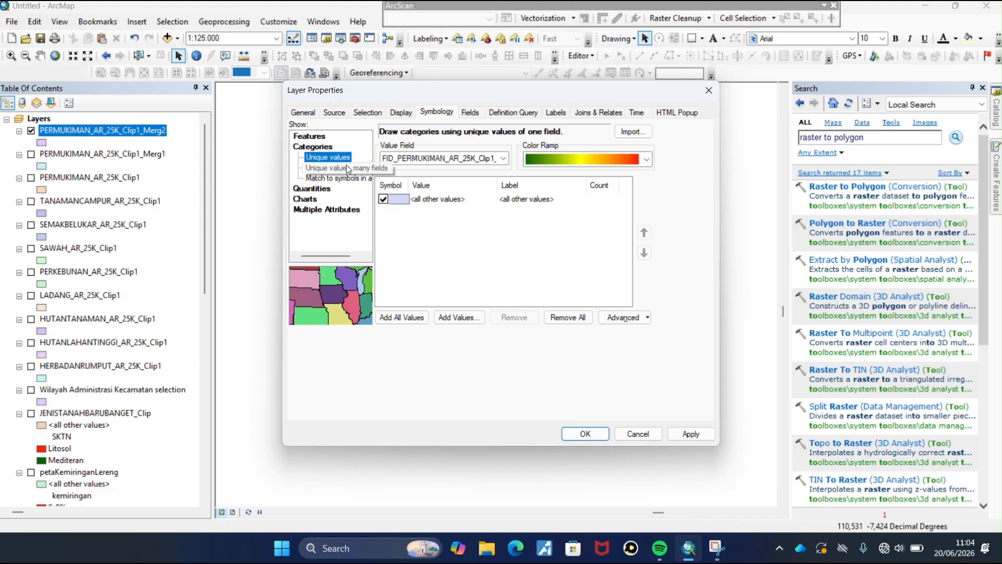
left_click(346, 167)
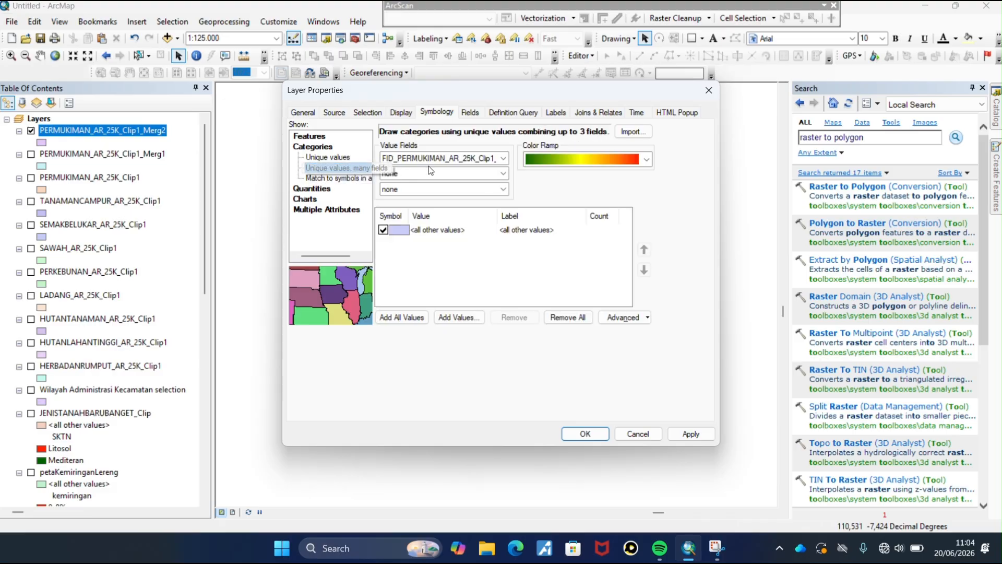
- Use SKTN and kemiringan as value fields, add all value combinations and apply
left_click(504, 173)
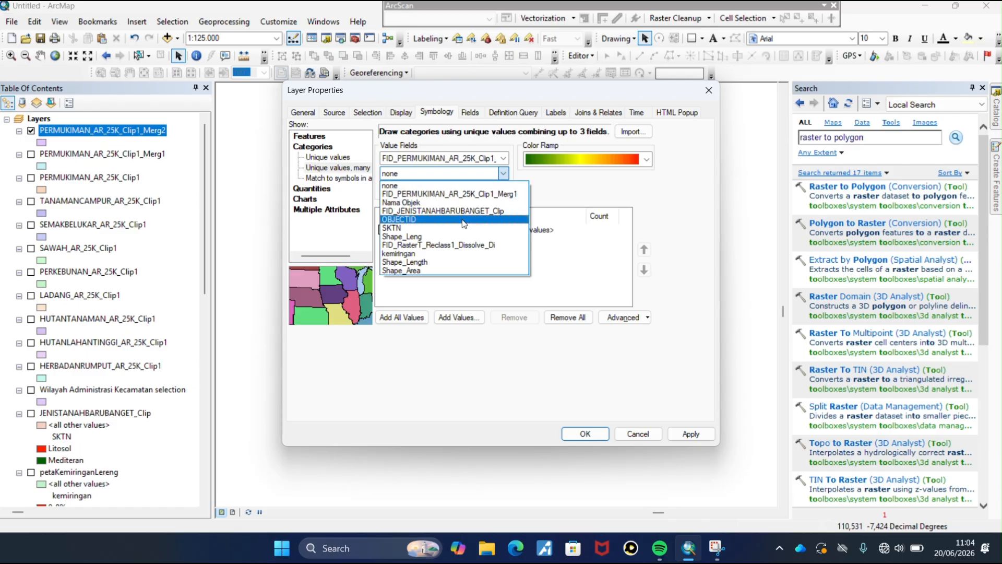
left_click(458, 227)
left_click(503, 189)
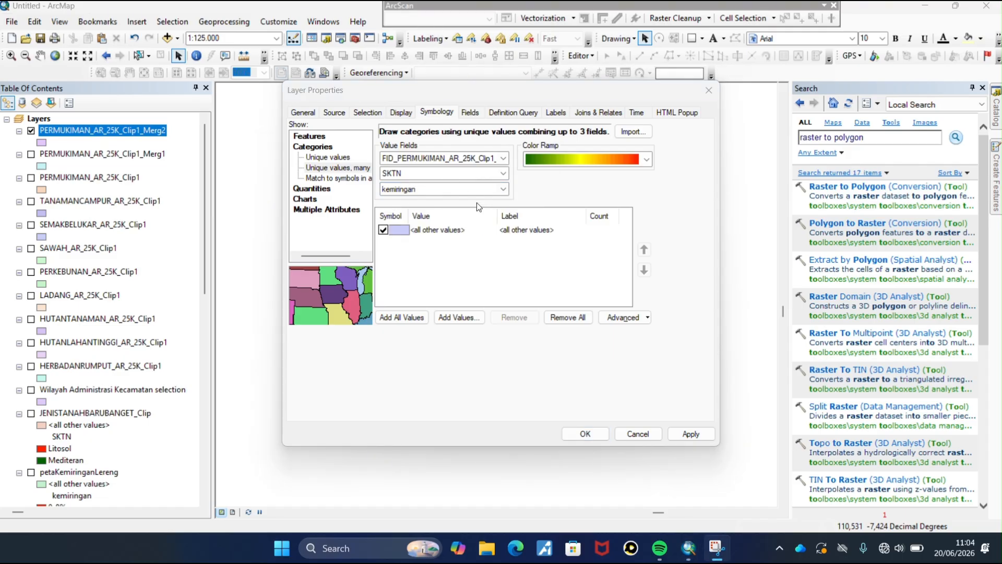
left_click(401, 316)
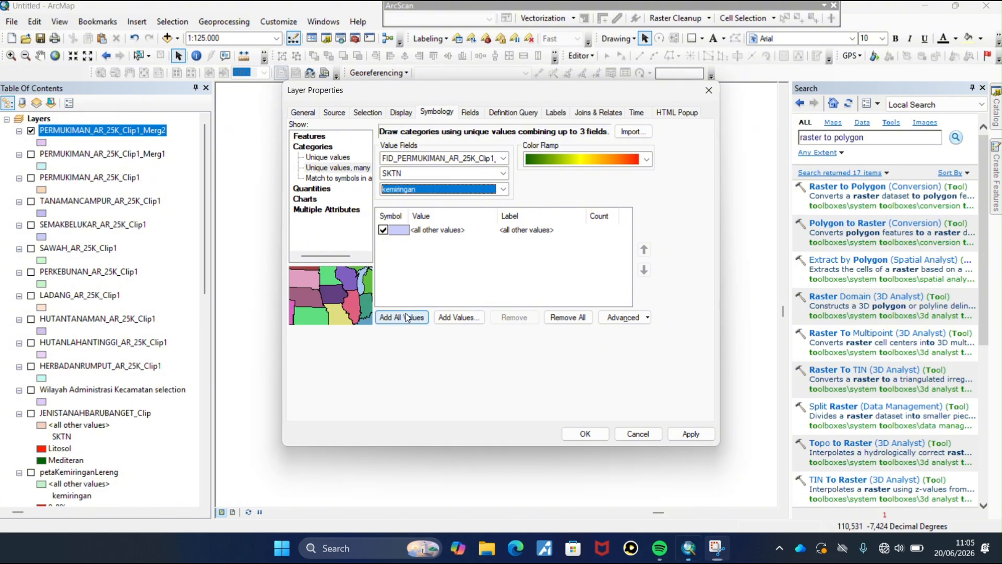
scroll(569, 277, "down", 5)
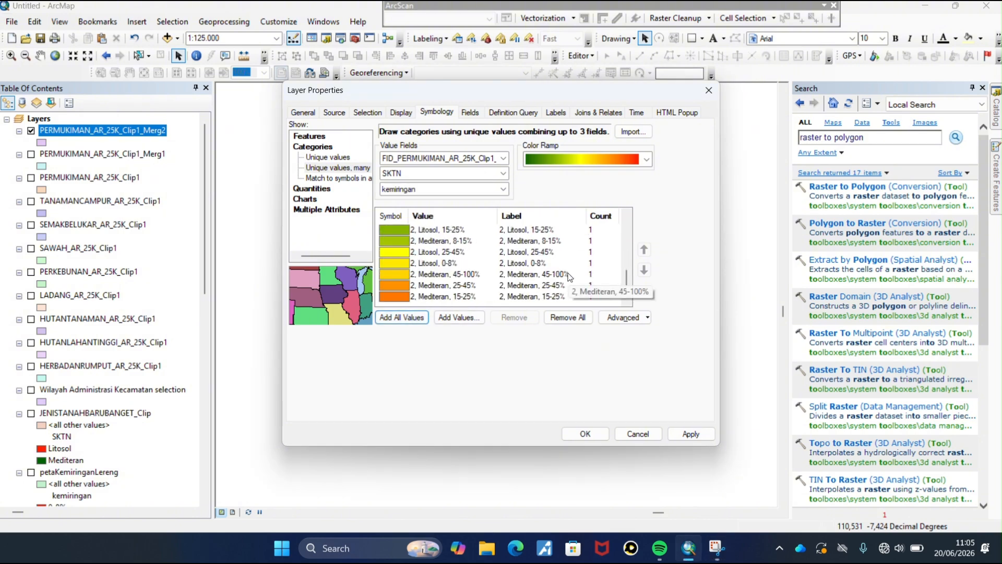
scroll(493, 279, "up", 1)
scroll(493, 280, "up", 3)
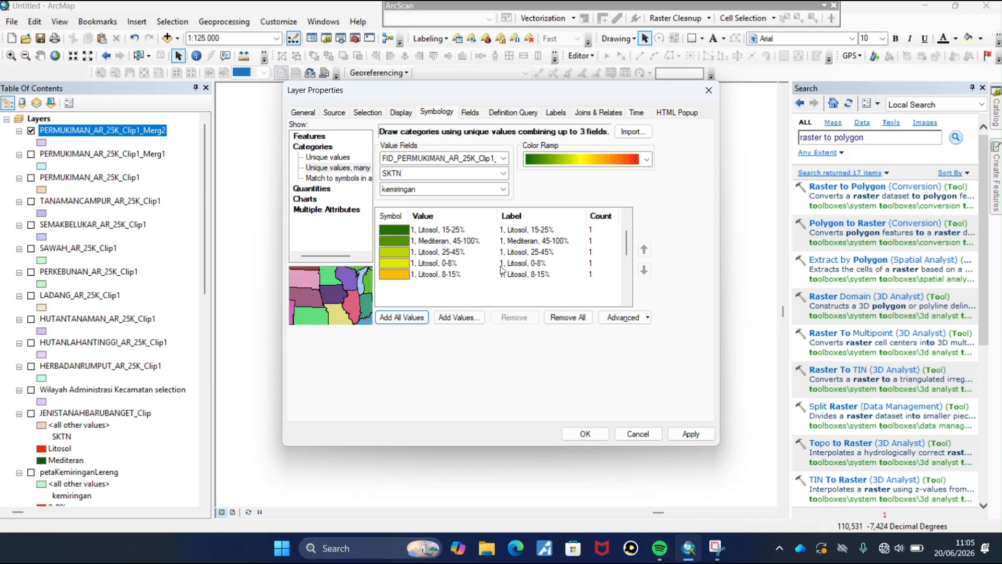
scroll(503, 267, "down", 5)
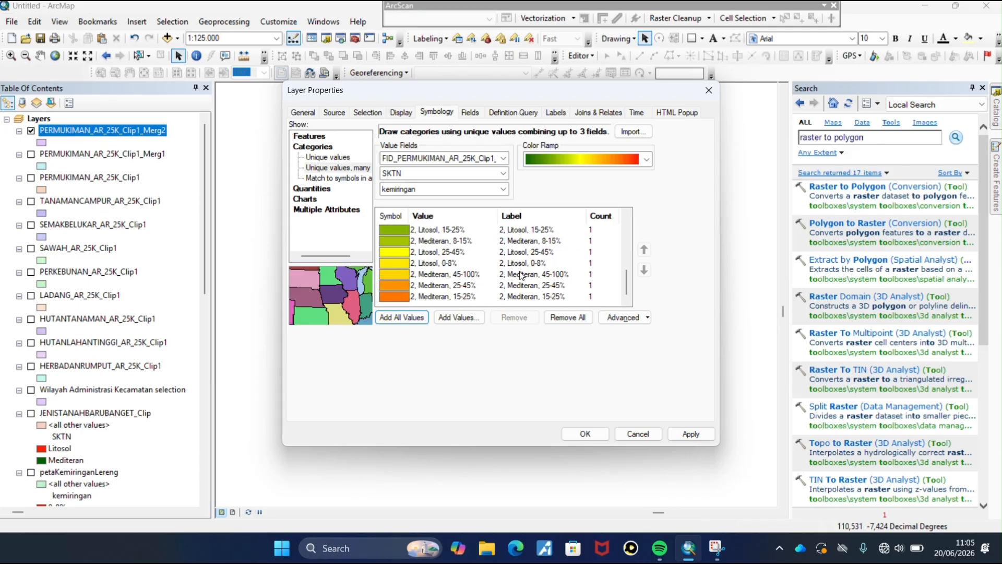
scroll(553, 282, "up", 5)
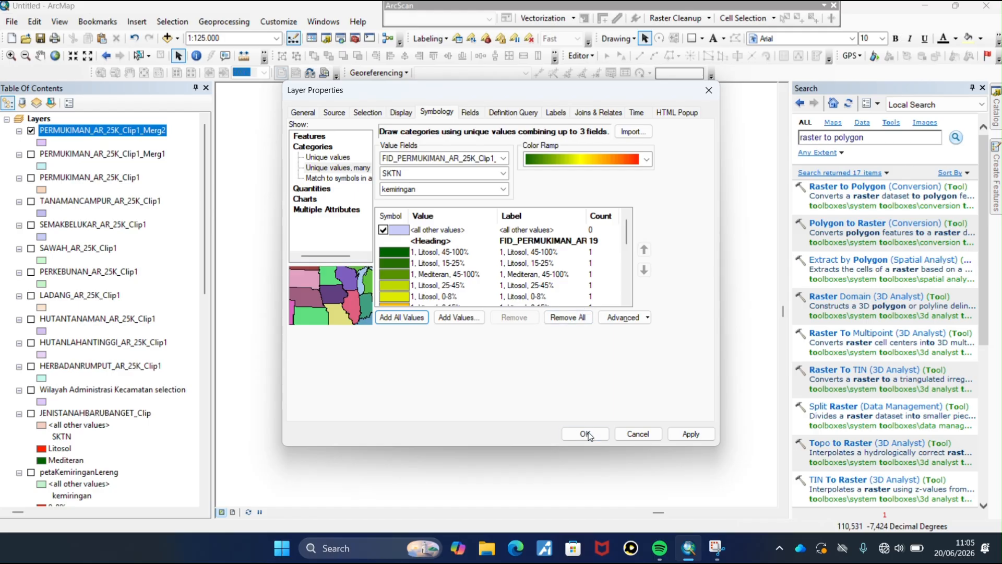
left_click(690, 434)
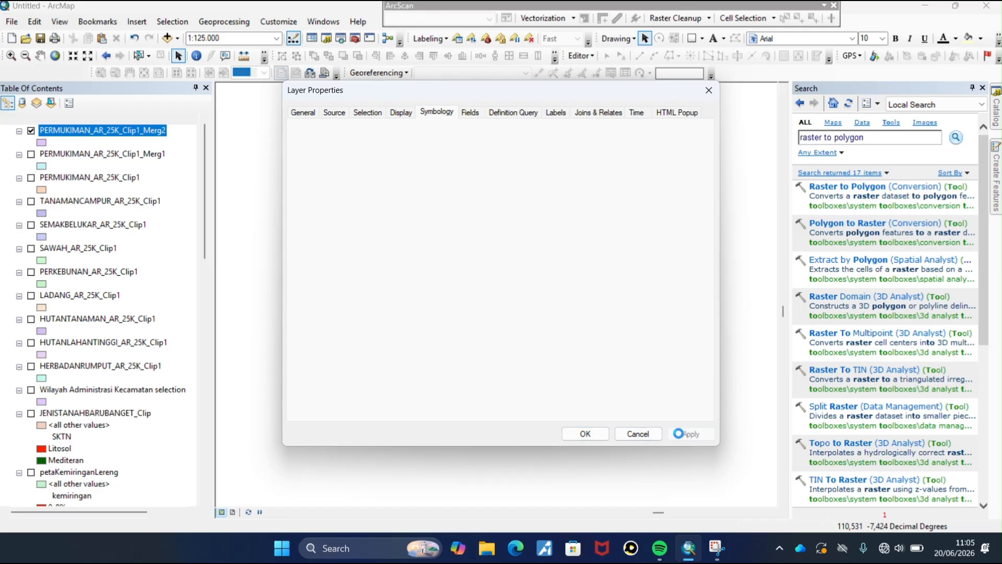
left_click(585, 434)
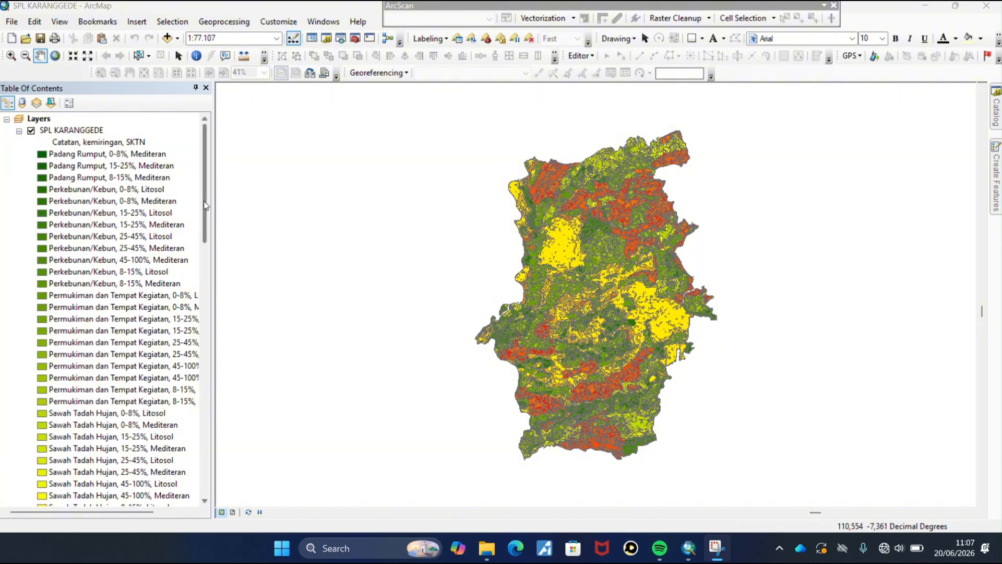
- Scroll the SPL KARANGGEDE legend down to the Tegalan/Ladang, 8-15%, Mediteran units
scroll(208, 216, "down", 1)
left_click_drag(208, 216, 183, 176)
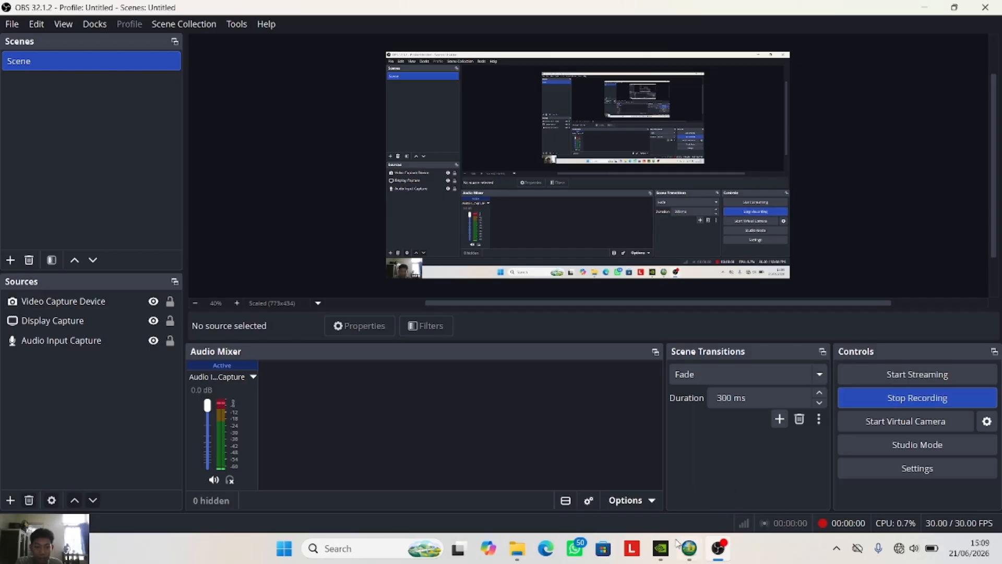
- Switch from OBS Studio to the Untitled ArcScene window
mouse_move(687, 543)
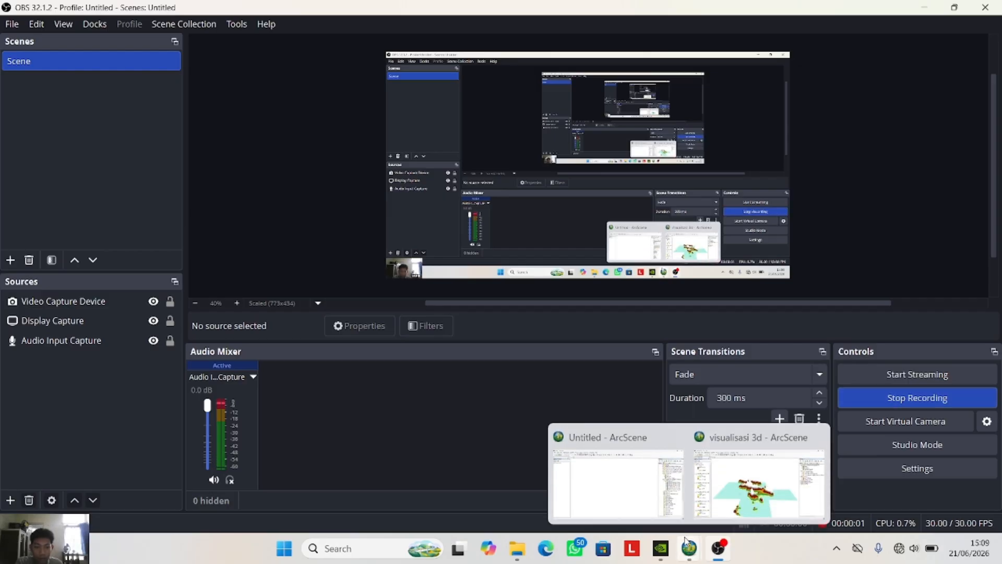
left_click(618, 478)
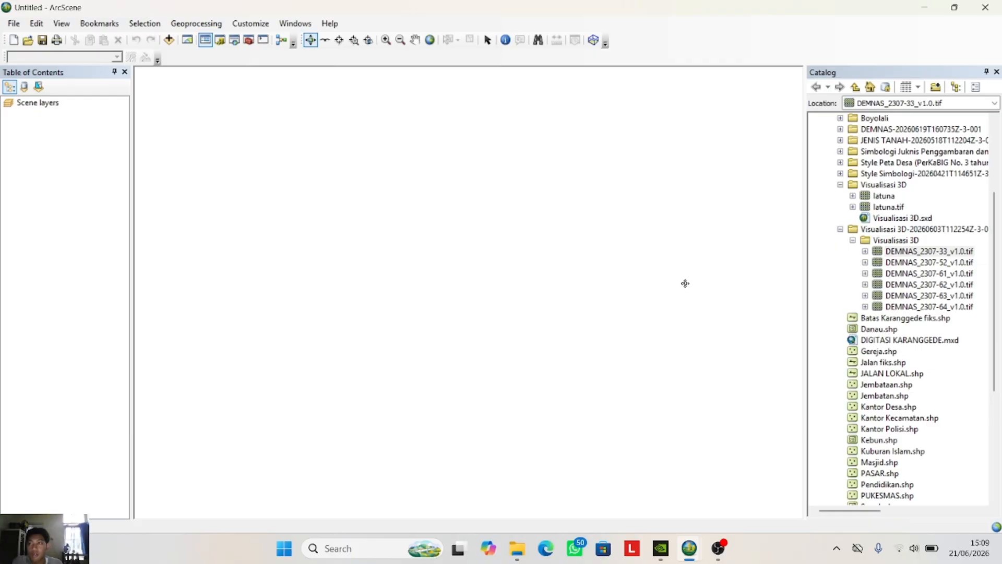
- Set the scene's coordinate system to GCS WGS 1984 in Scene Properties
right_click(52, 106)
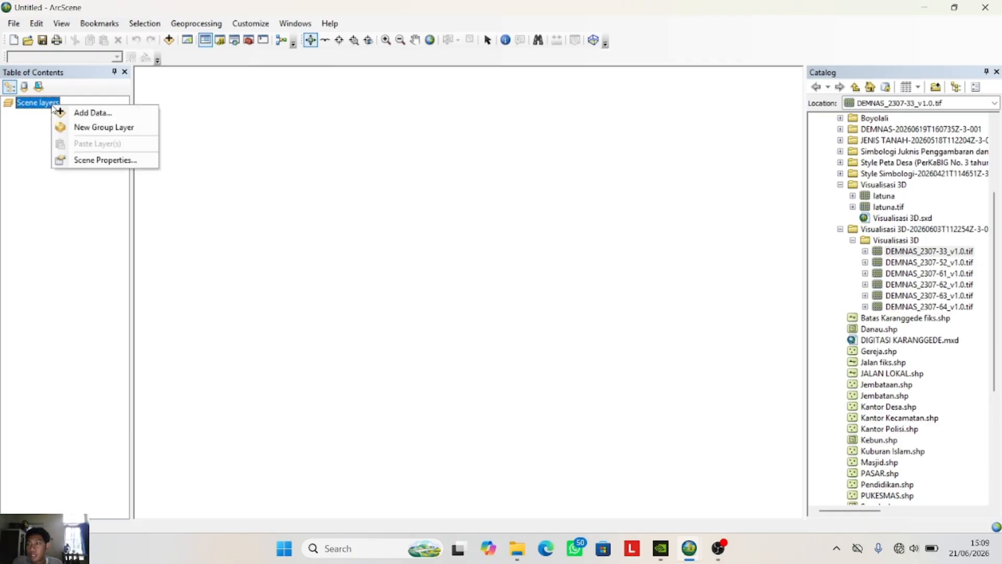
left_click(82, 160)
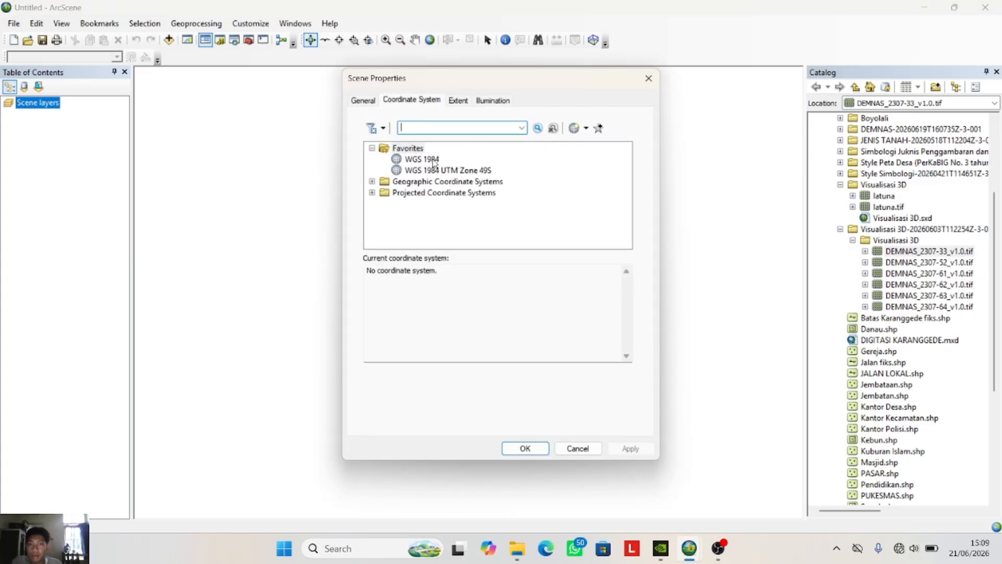
left_click(436, 162)
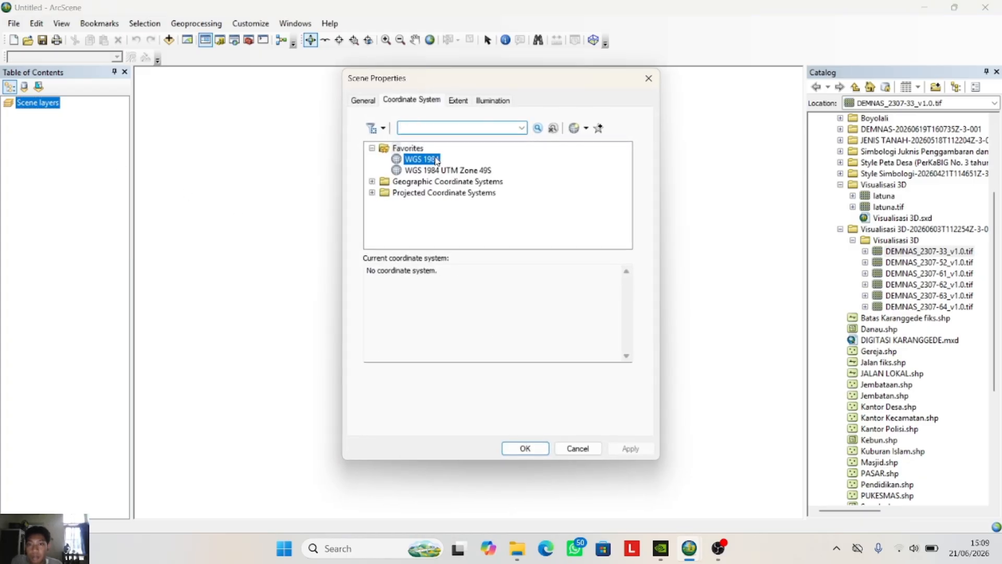
left_click(540, 448)
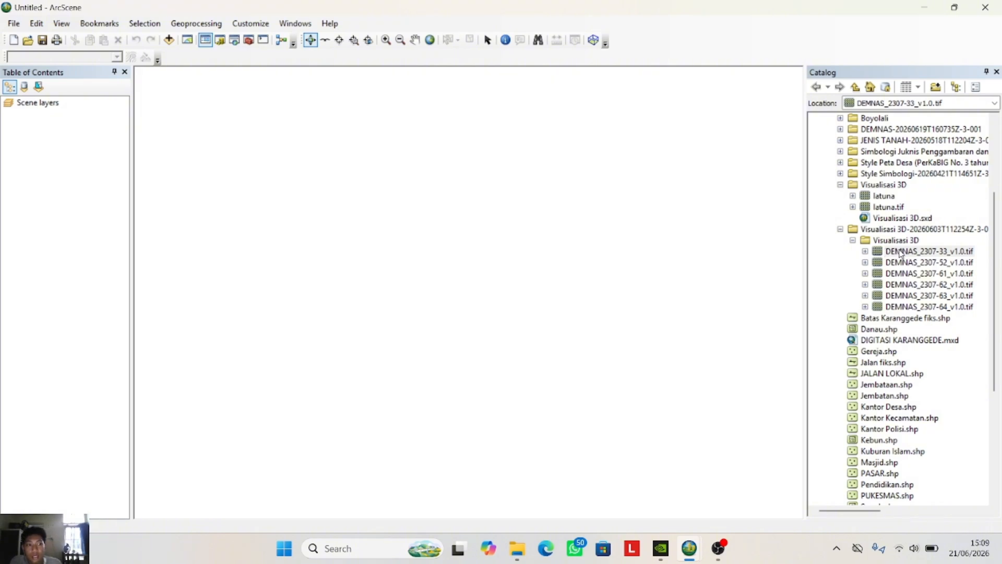
- Add DEMNAS_2307 tiles 33, 52, 61, 62, 63 and 64 to the scene from the Catalog
left_click_drag(901, 254, 81, 157)
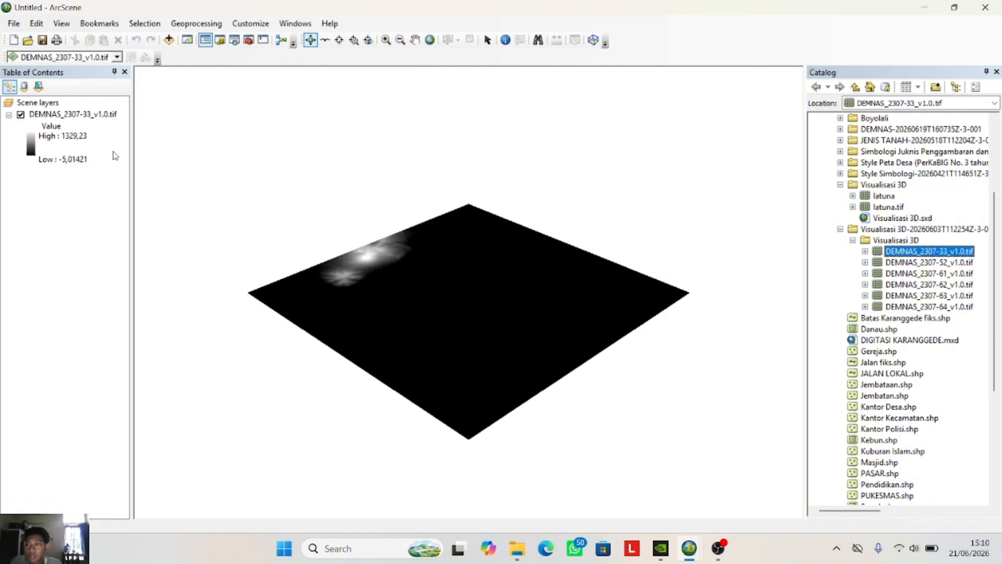
left_click_drag(899, 263, 147, 223)
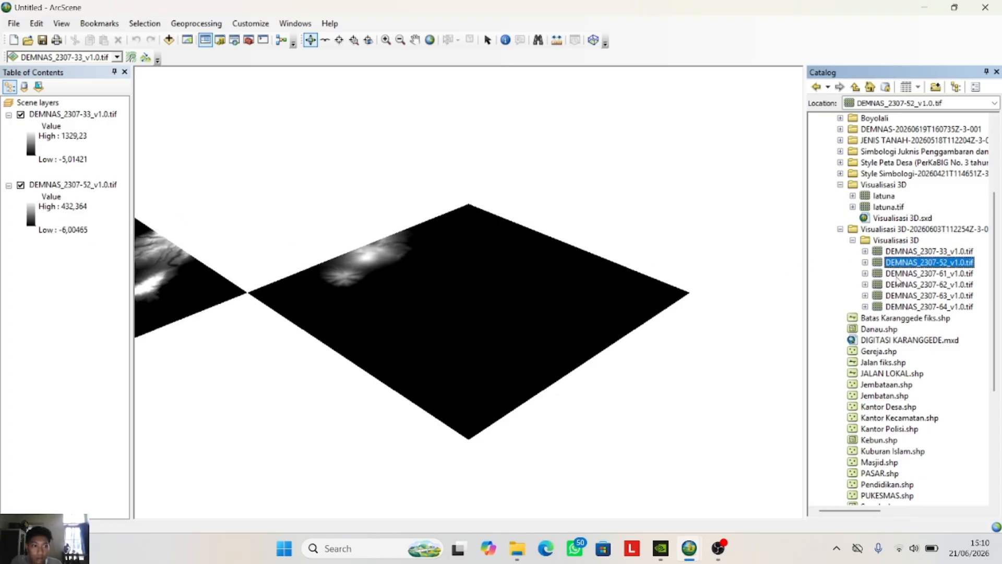
left_click_drag(899, 274, 78, 275)
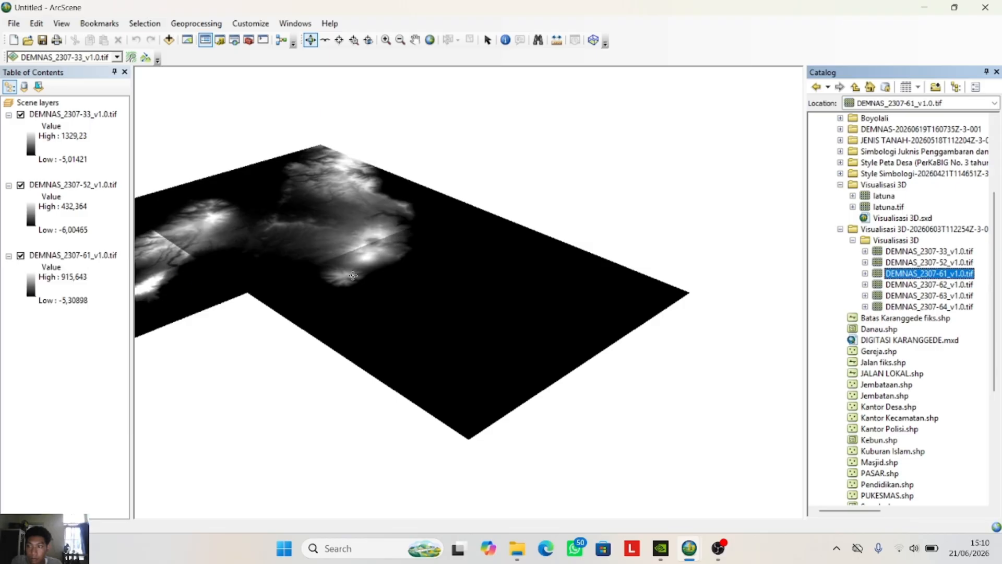
left_click_drag(887, 284, 86, 332)
left_click_drag(903, 296, 180, 385)
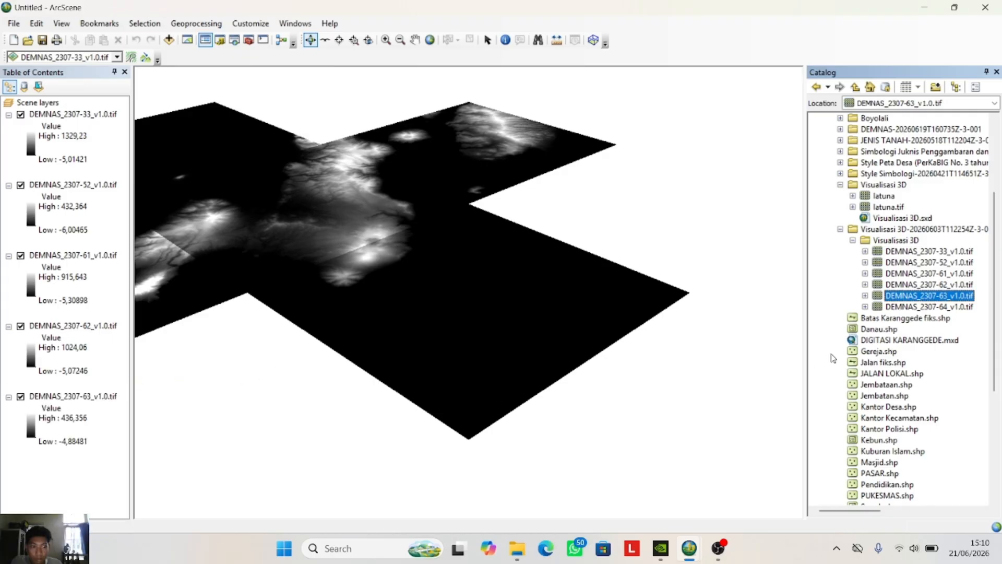
left_click_drag(895, 309, 99, 472)
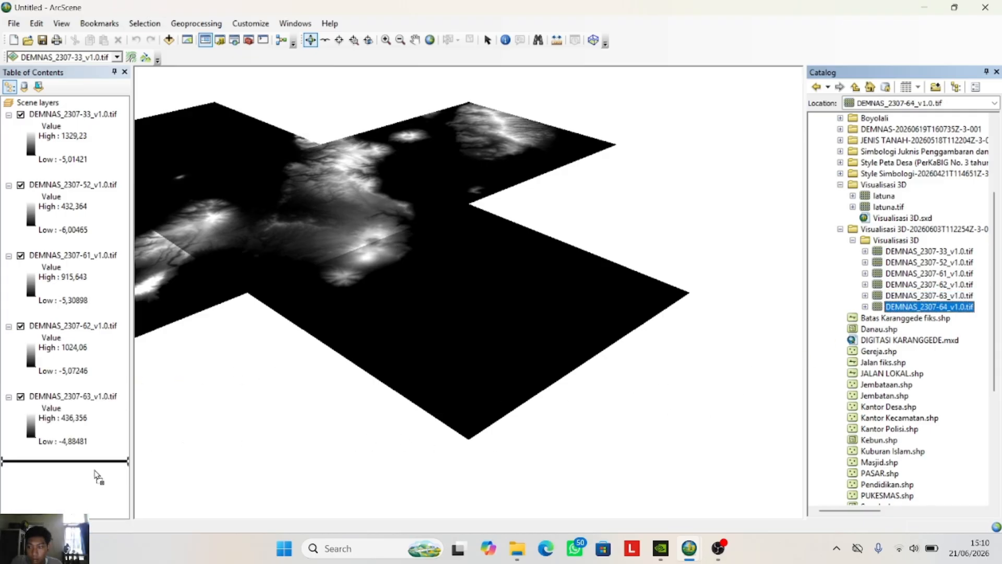
- Make the DEMNAS_2307-33 layer float on a custom surface, then edit its elevation factor
right_click(91, 118)
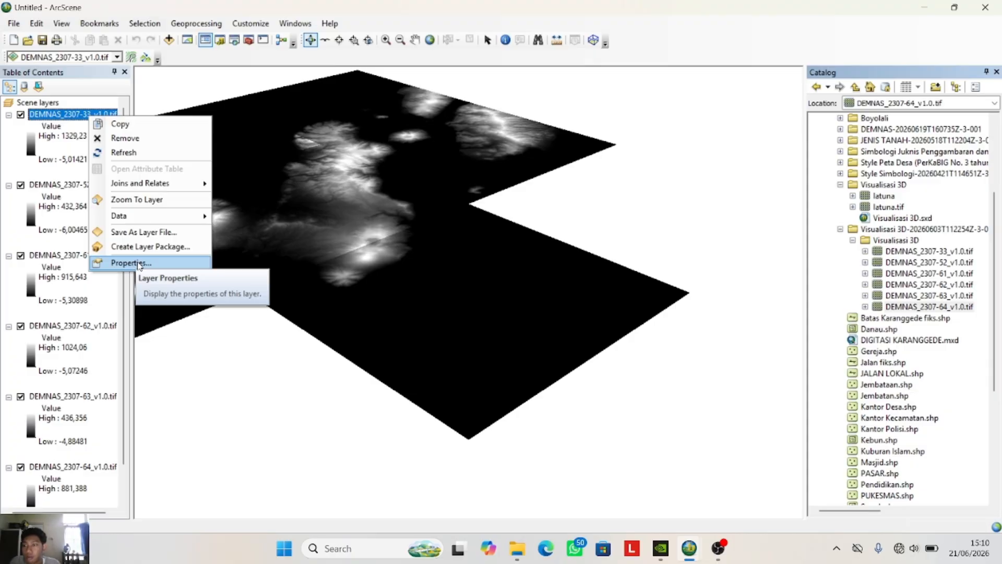
left_click(130, 262)
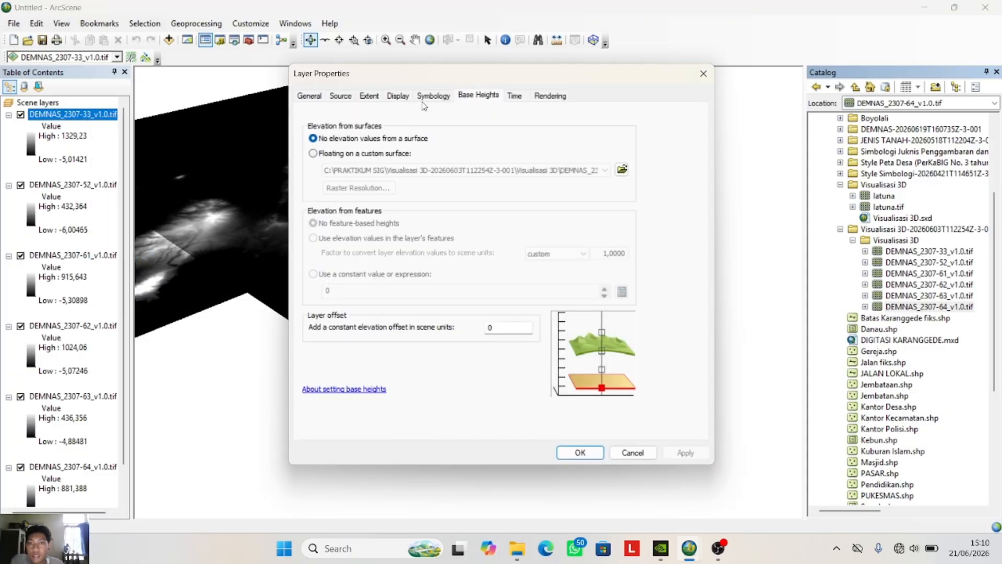
left_click(312, 154)
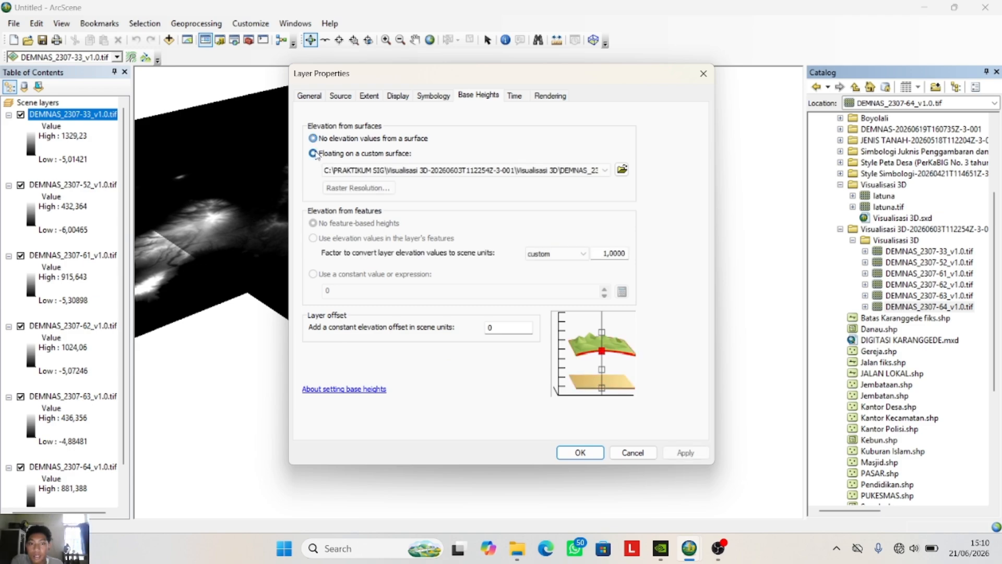
left_click(607, 253)
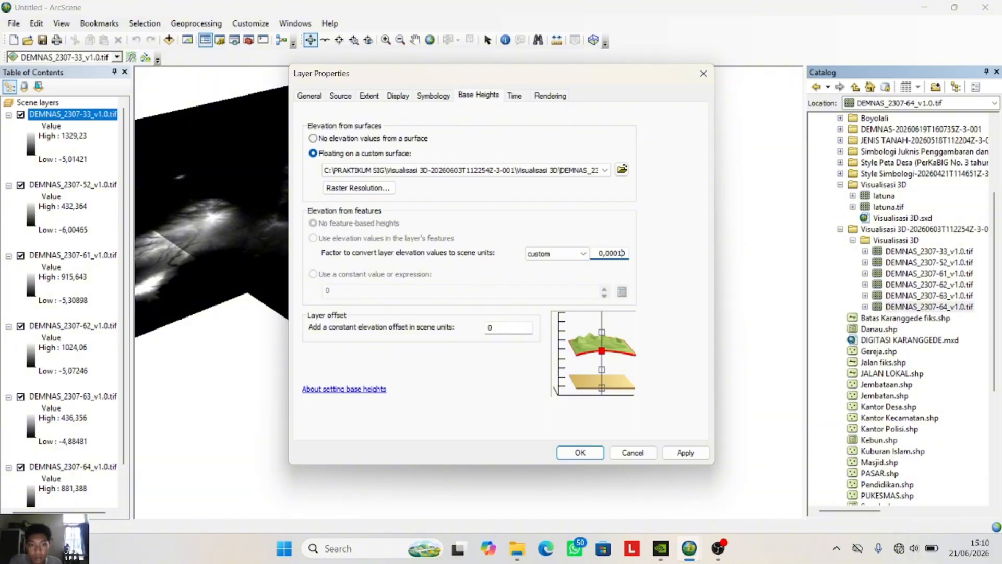
- Apply the 0,00010 factor to DEMNAS_2307-33, then float DEMNAS_2307-52 on a custom surface with 0,00010
left_click(684, 453)
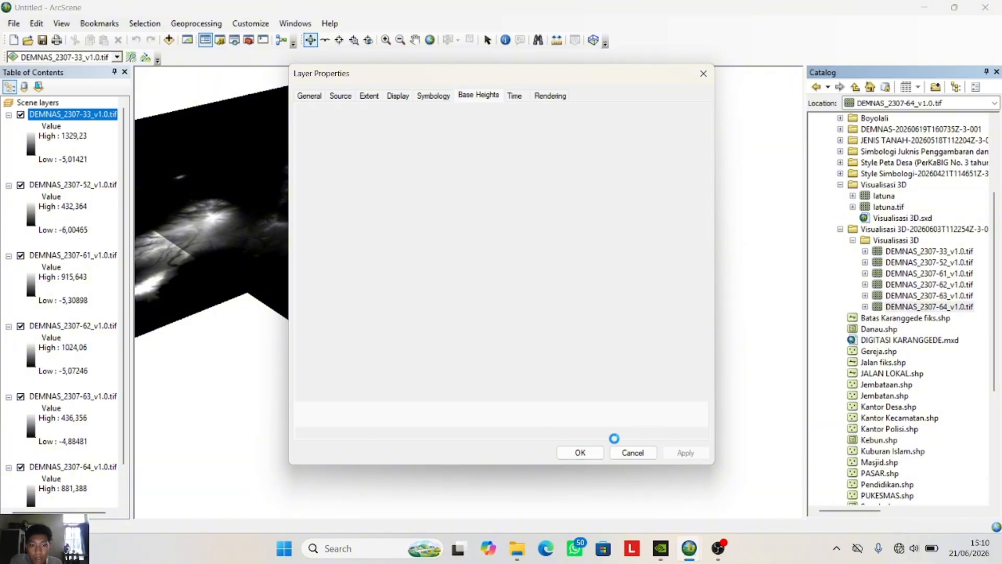
left_click(581, 452)
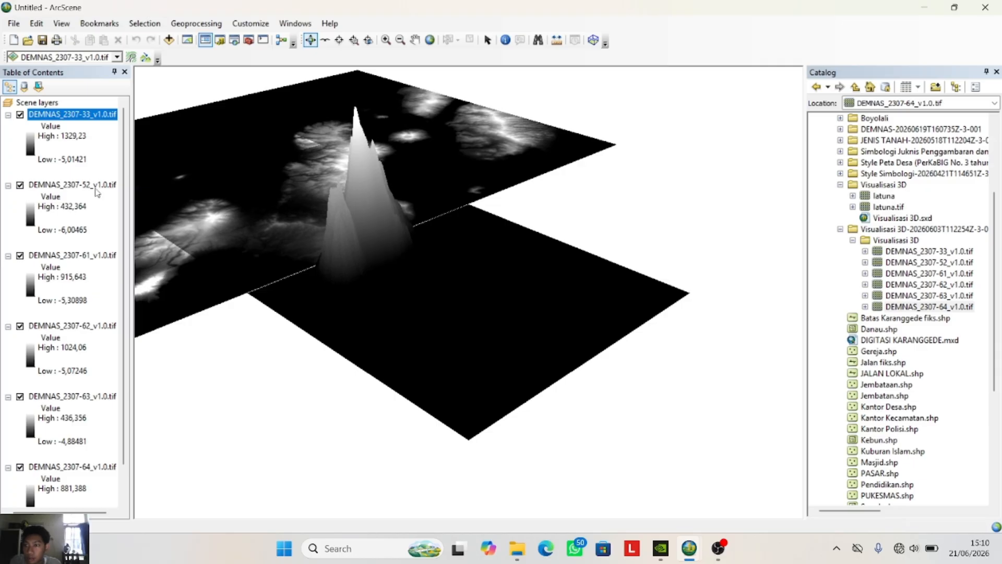
right_click(96, 187)
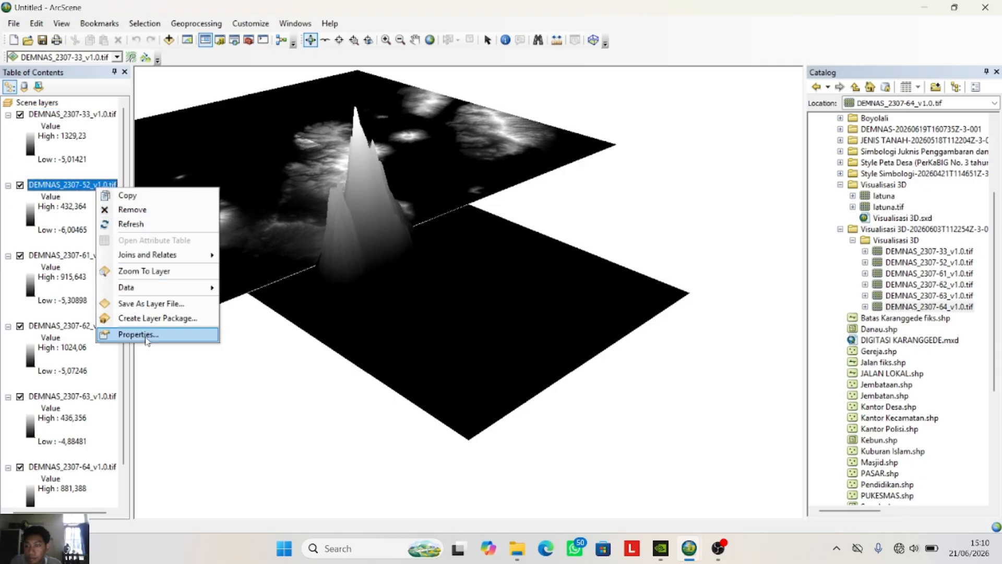
left_click(145, 338)
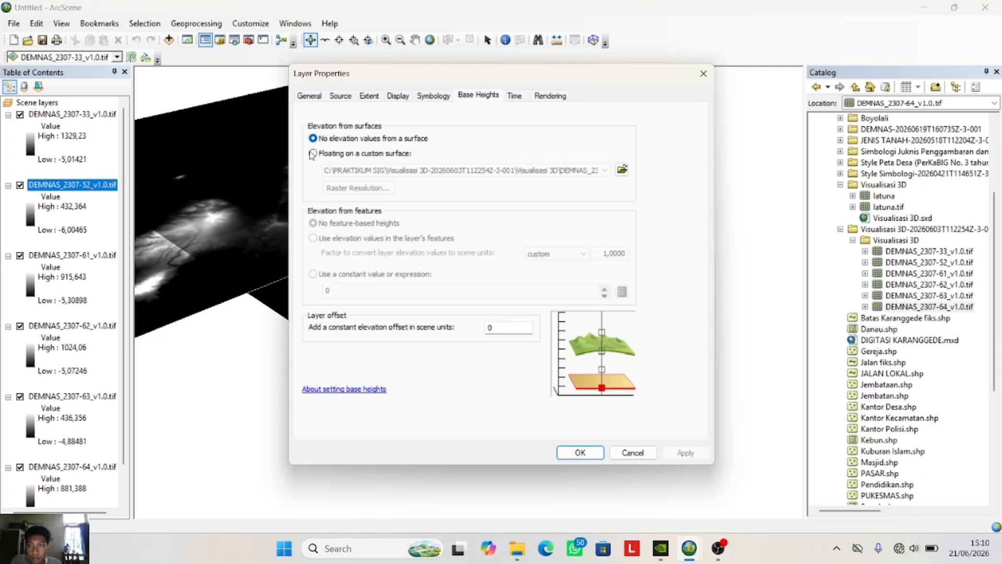
left_click(314, 153)
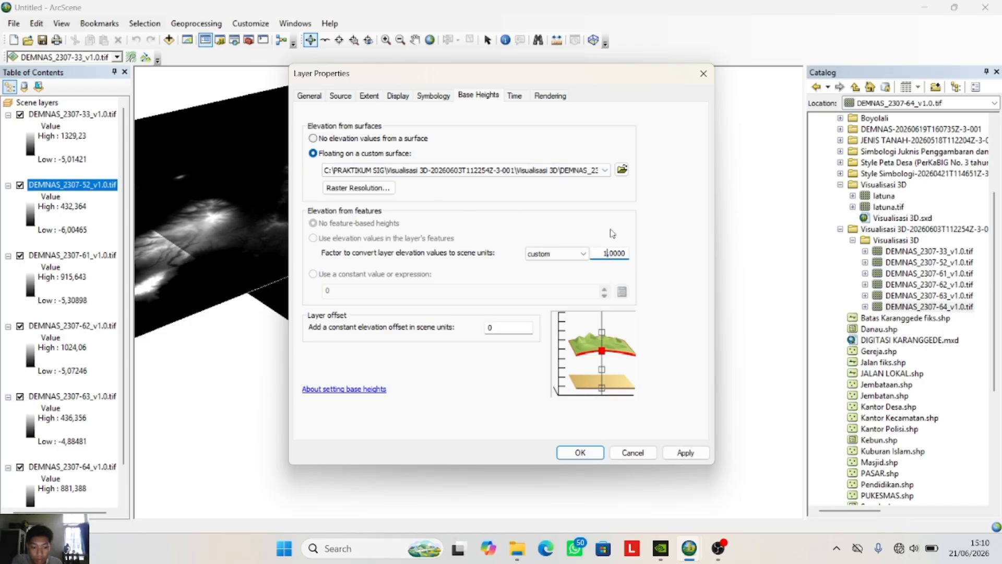
type("0")
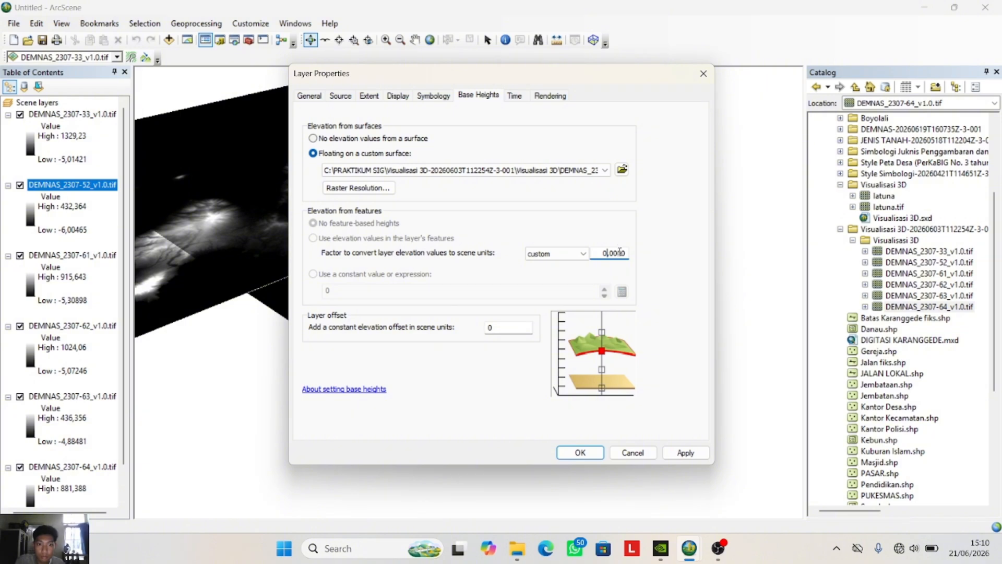
type("1")
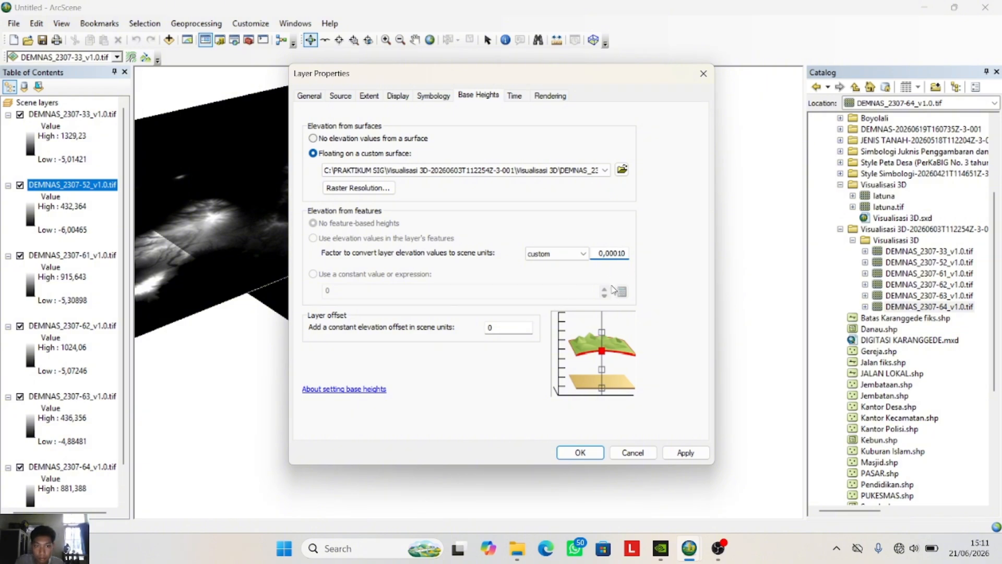
left_click(685, 454)
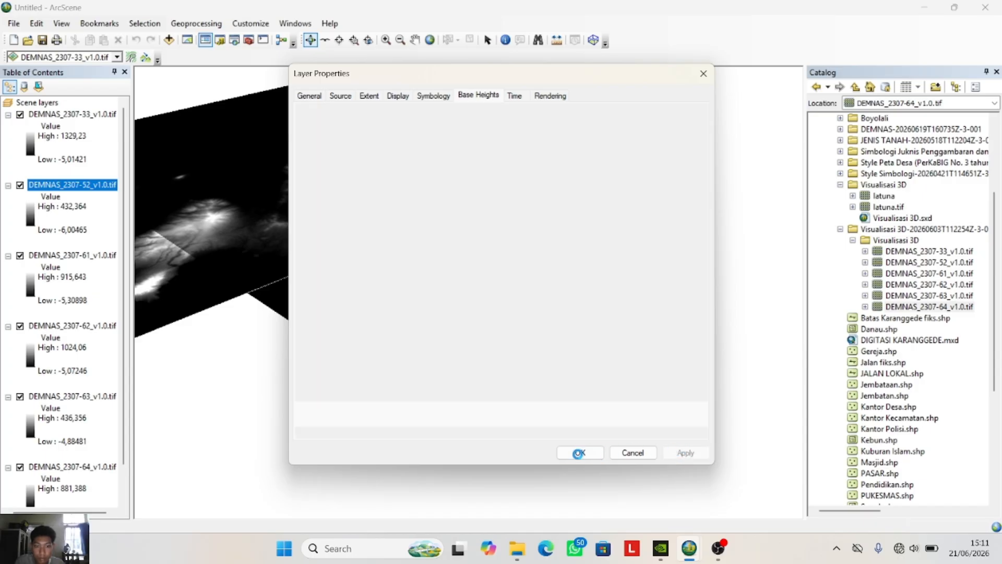
left_click(581, 453)
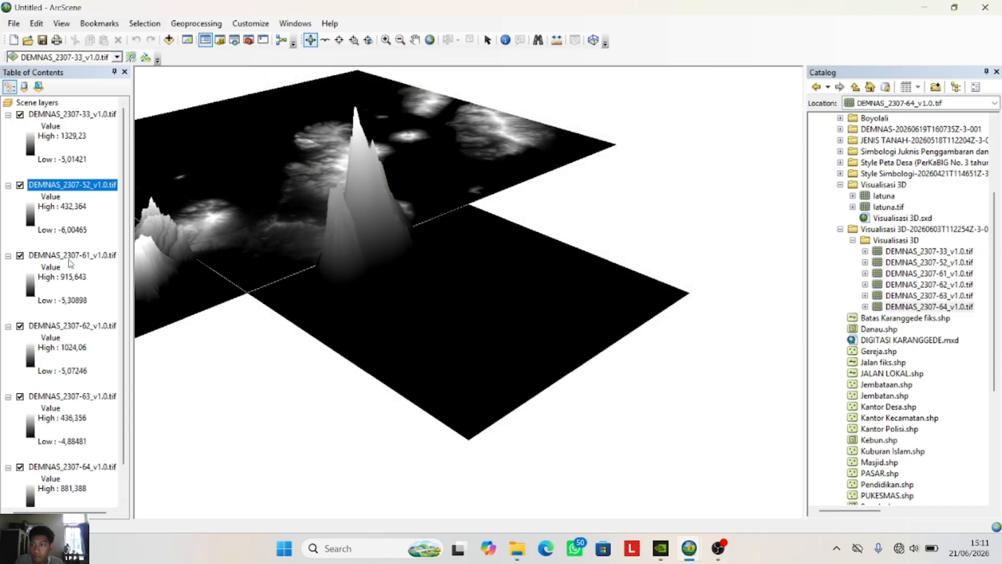
- Float DEMNAS_2307-61 on a custom surface with a 0,00010 elevation factor
right_click(85, 254)
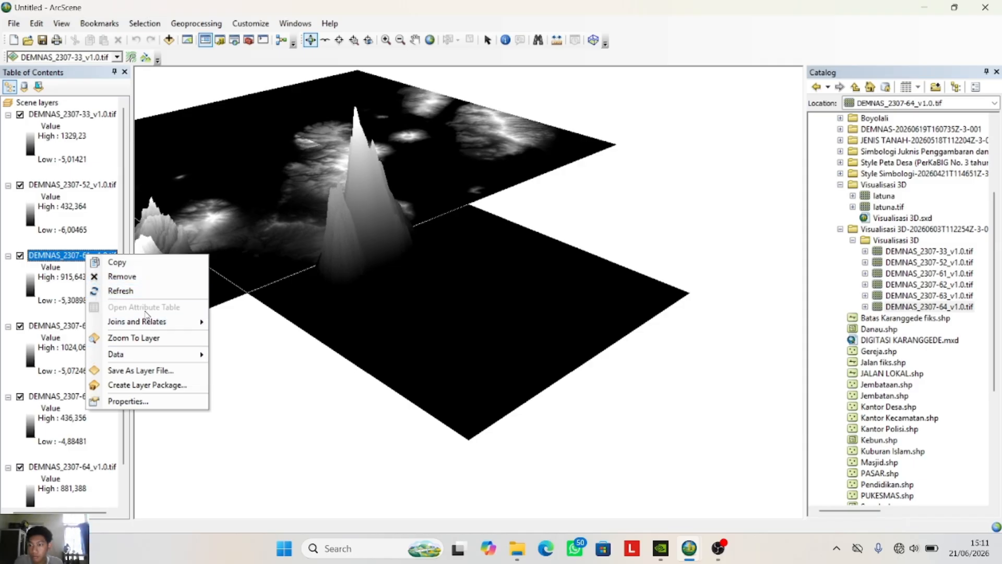
left_click(154, 401)
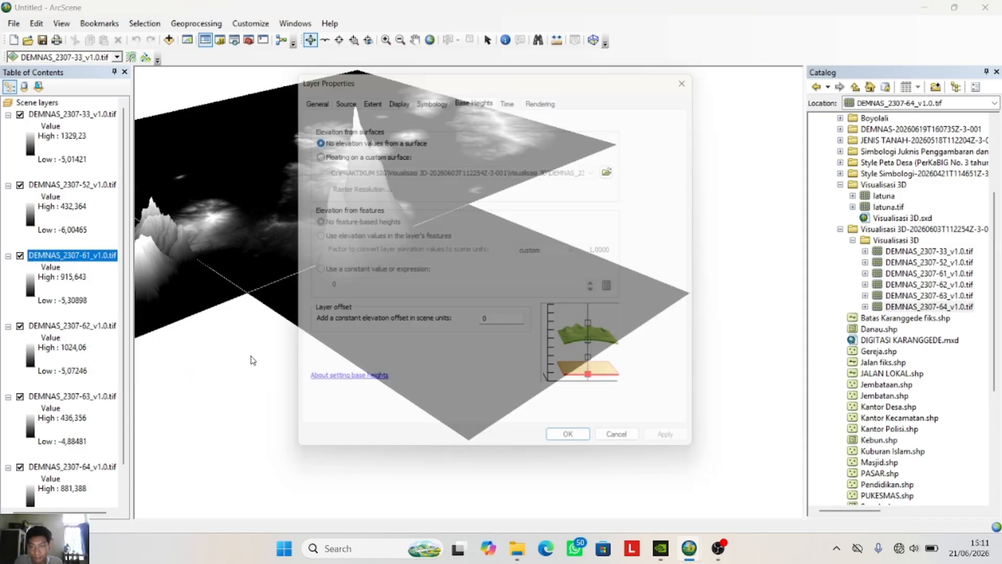
left_click(314, 154)
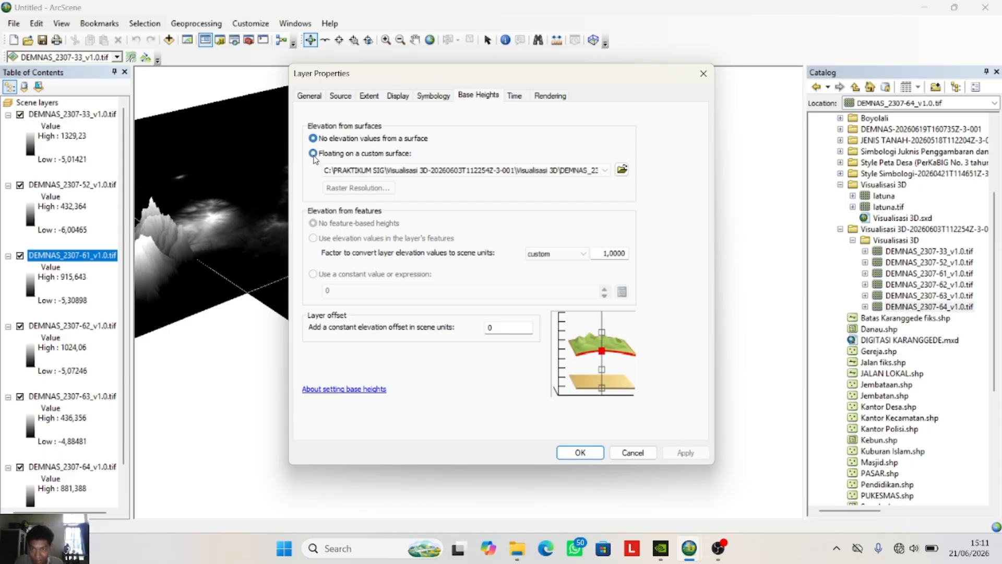
left_click(607, 253)
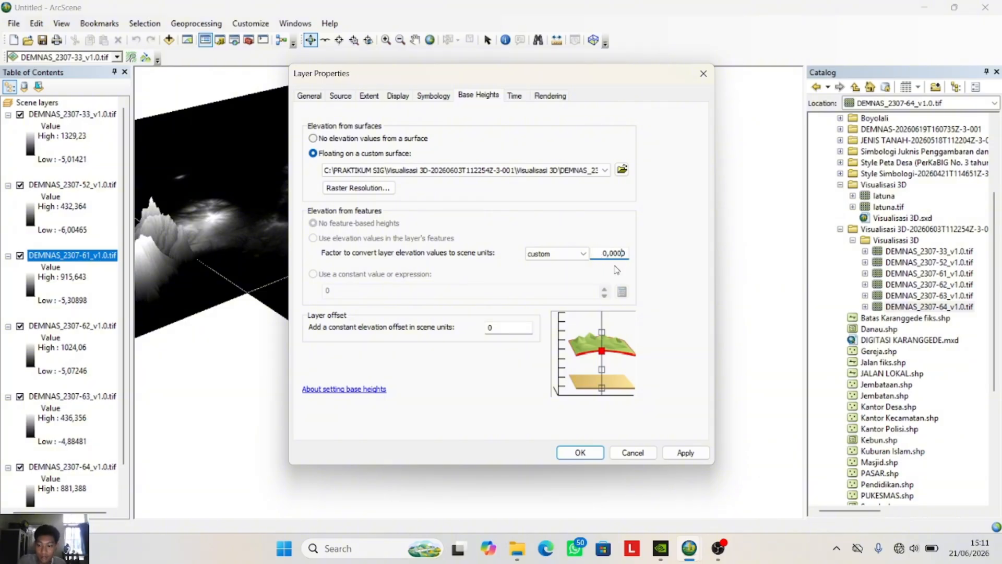
type("10")
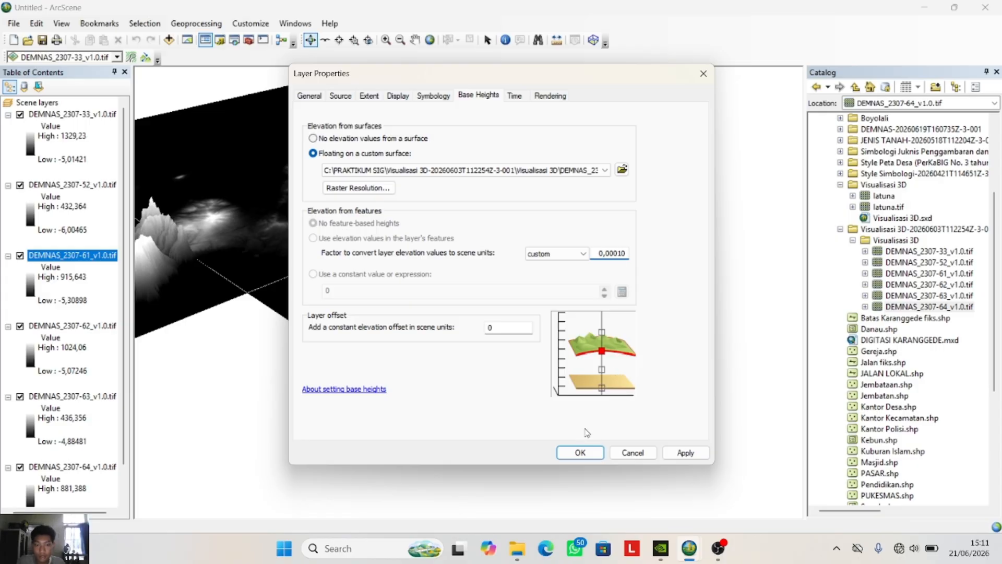
left_click(579, 452)
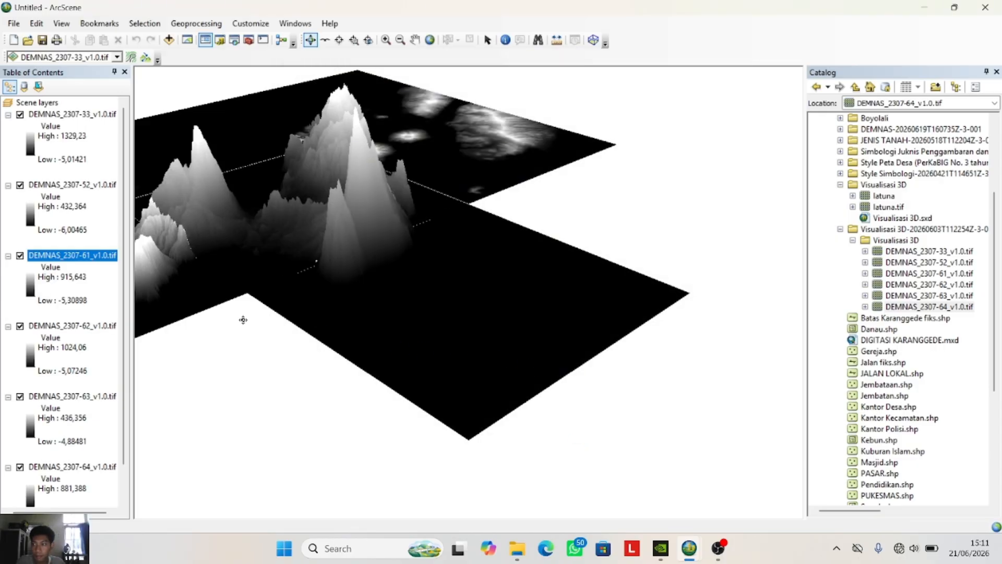
- Float DEMNAS_2307-62 on a custom surface with a 0,00010 elevation factor
right_click(67, 328)
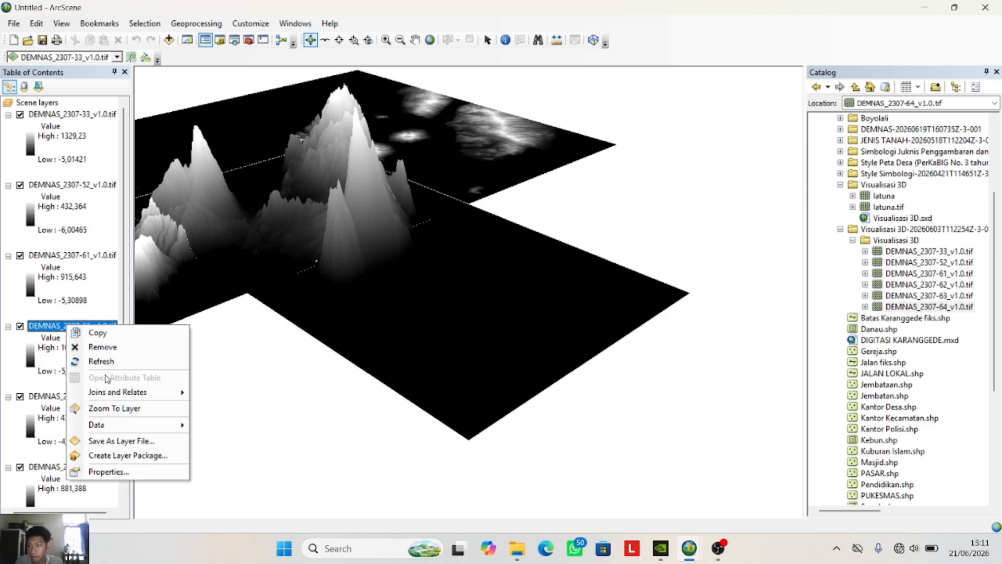
left_click(131, 472)
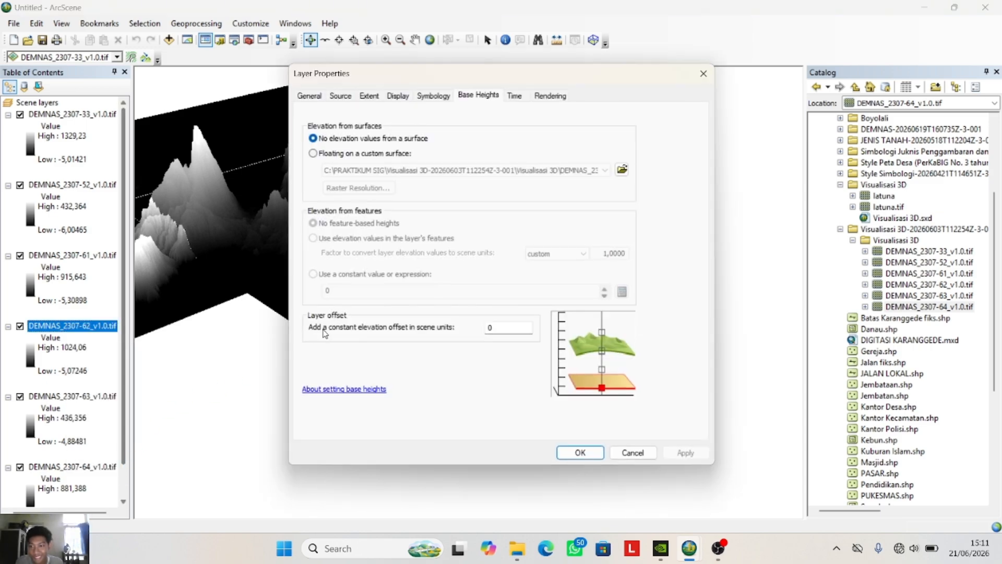
left_click(313, 153)
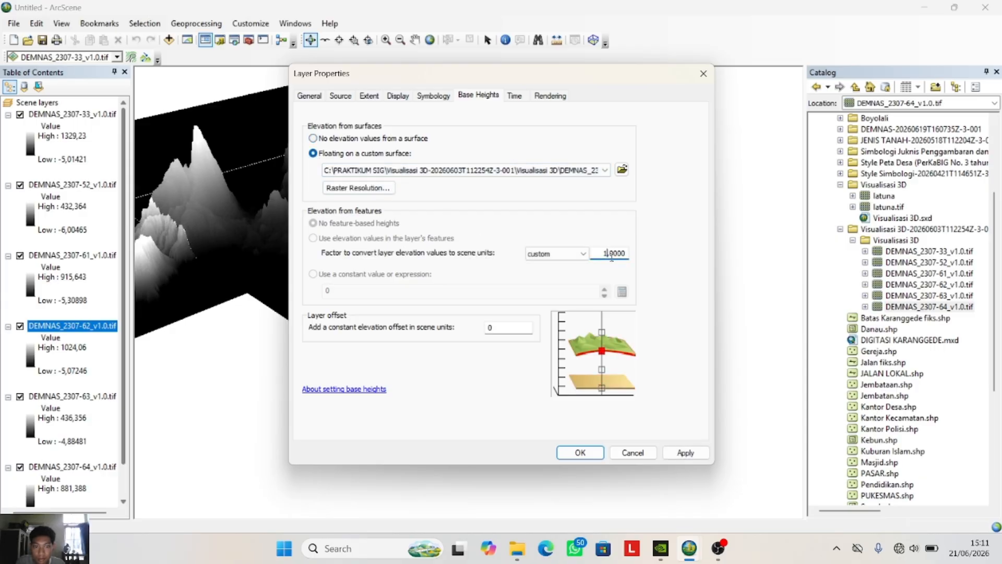
key("BackSpace")
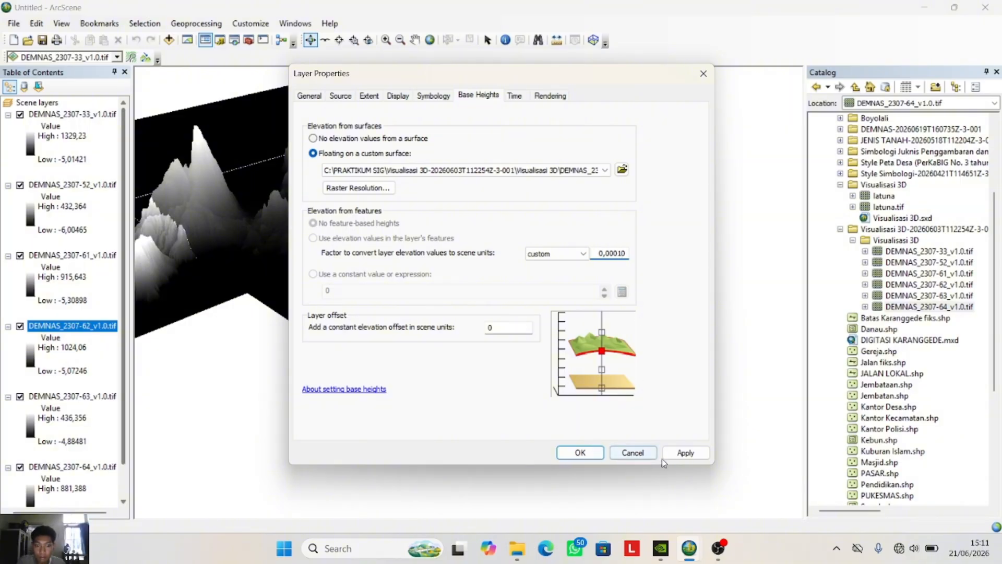
left_click(685, 453)
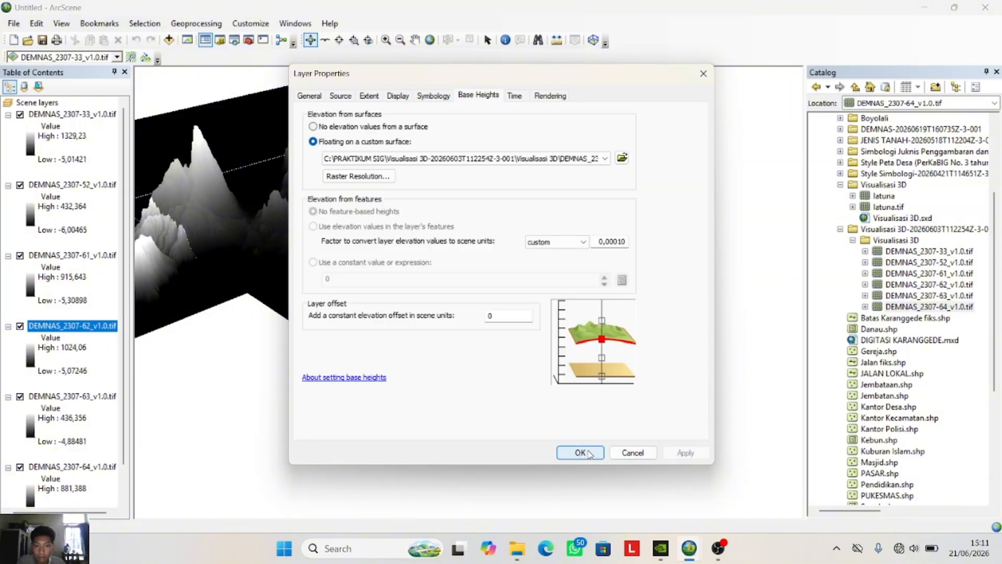
left_click(581, 453)
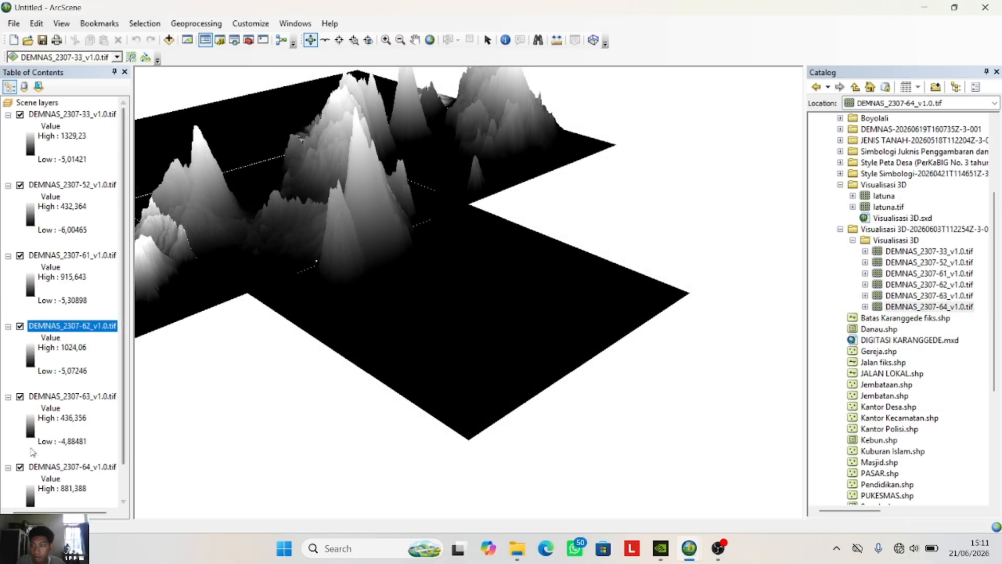
- Float DEMNAS_2307-63 on a custom surface with a 0,00010 elevation factor
right_click(72, 397)
left_click(107, 387)
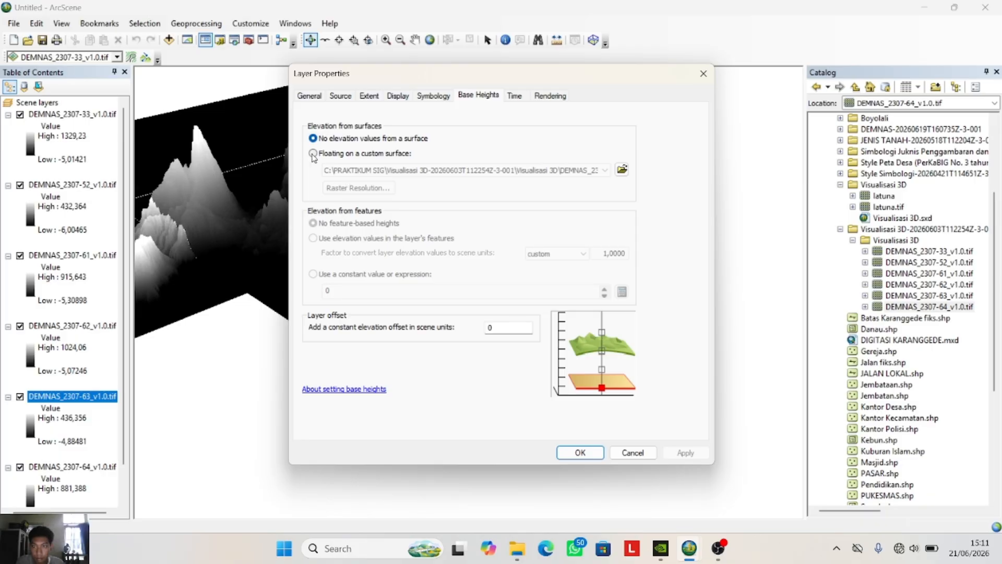
left_click(313, 153)
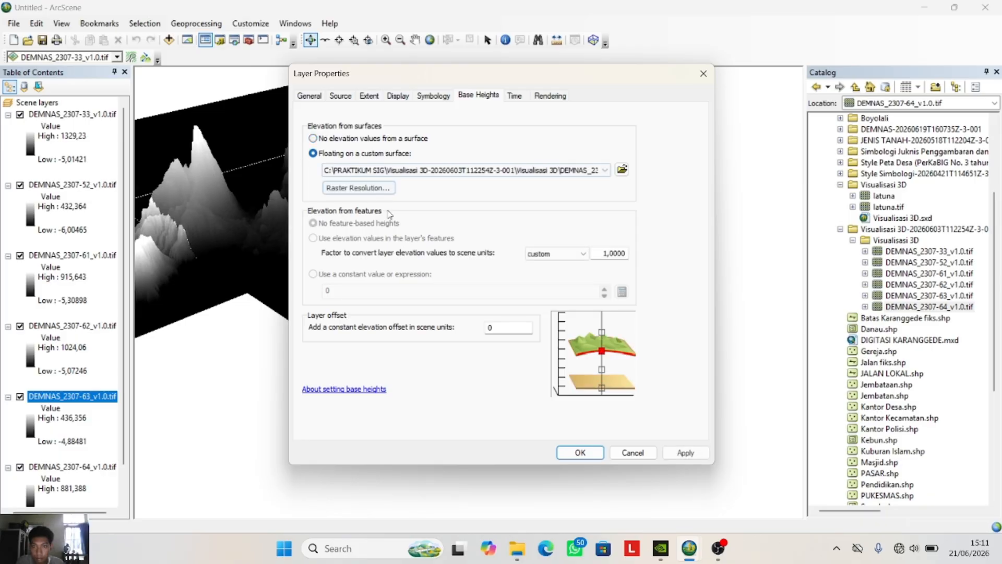
left_click(607, 255)
key("BackSpace")
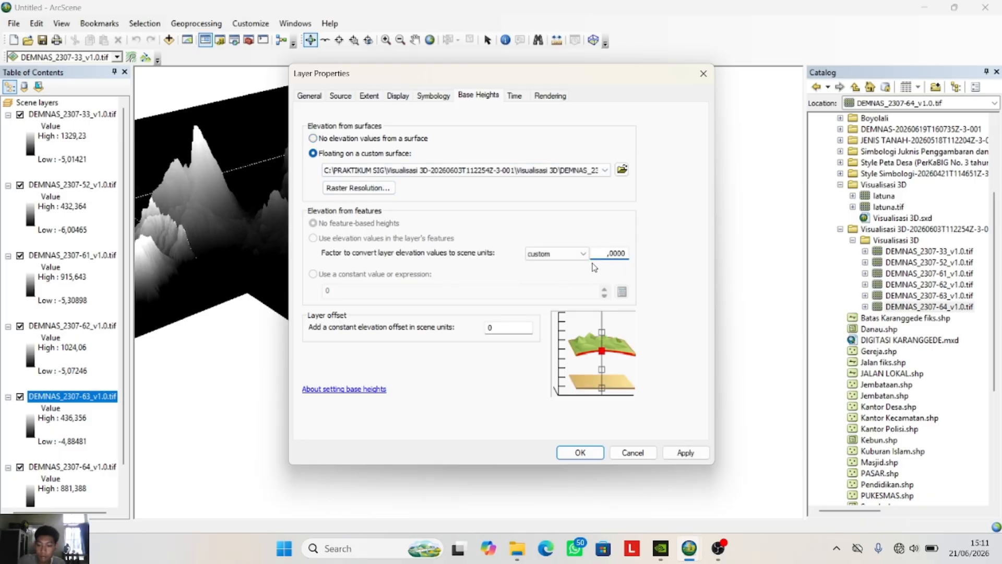
type("0")
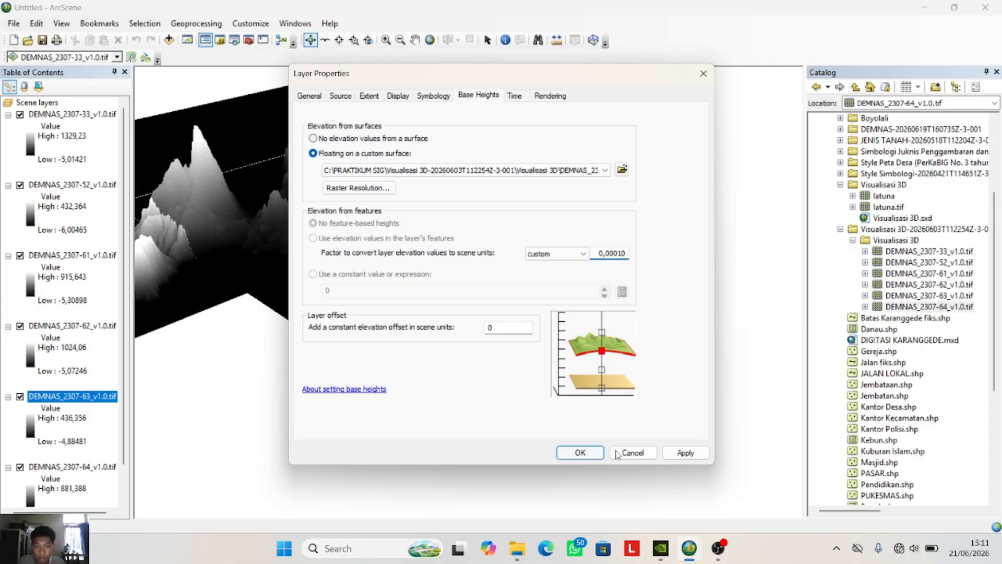
left_click(685, 453)
left_click(580, 450)
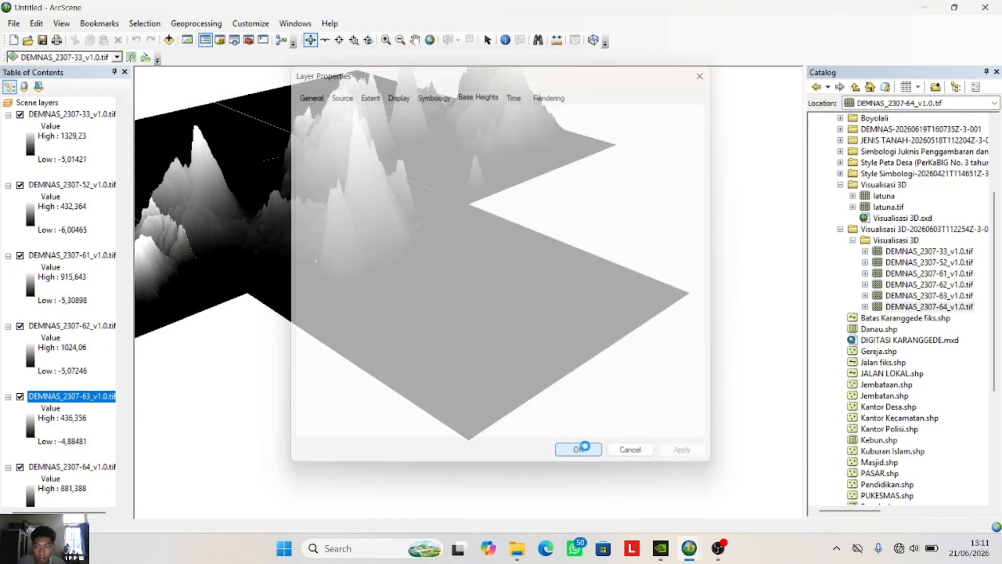
- Float DEMNAS_2307-64 on a custom surface with a 0,00010 elevation factor
scroll(107, 465, "down", 1)
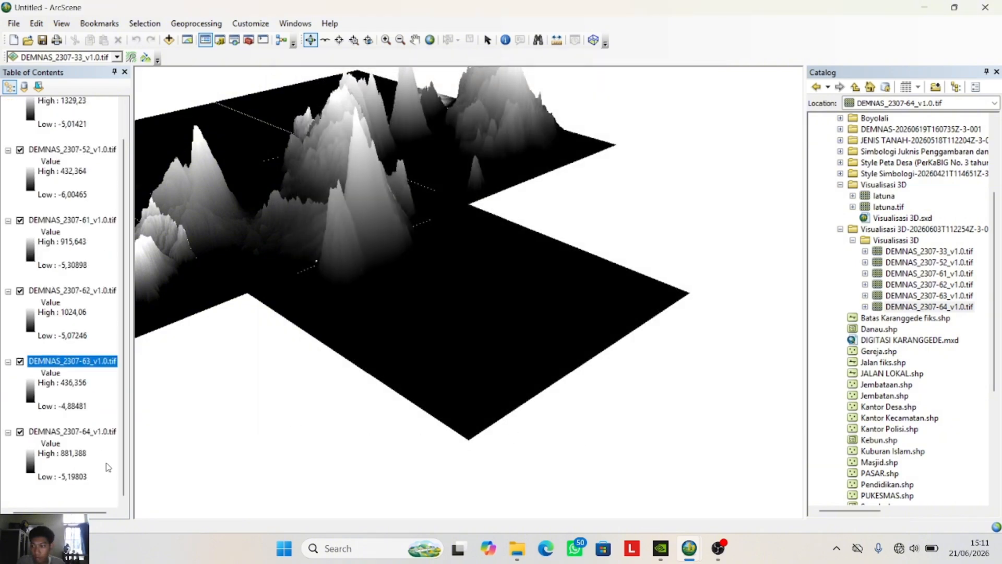
right_click(92, 431)
left_click(150, 422)
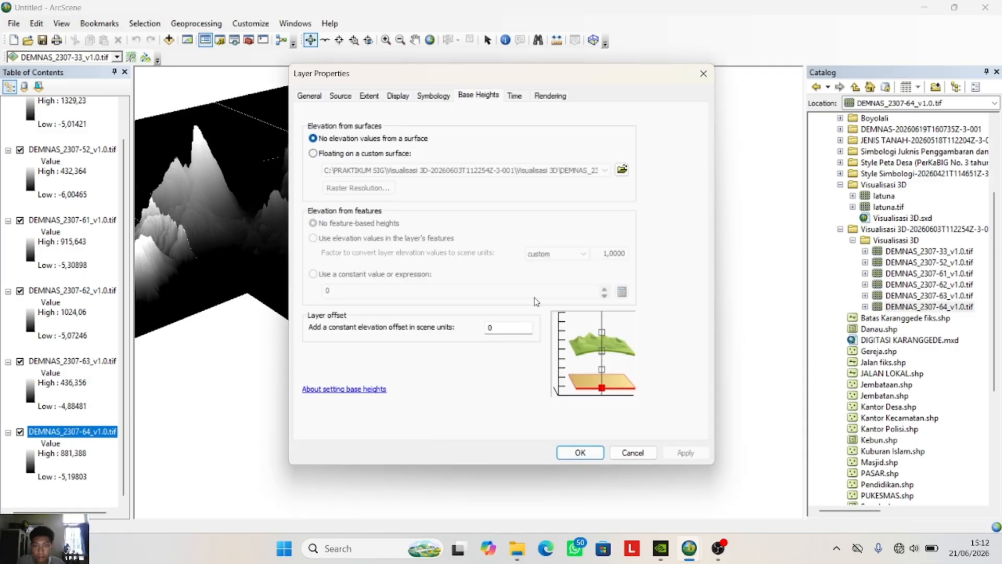
left_click(312, 154)
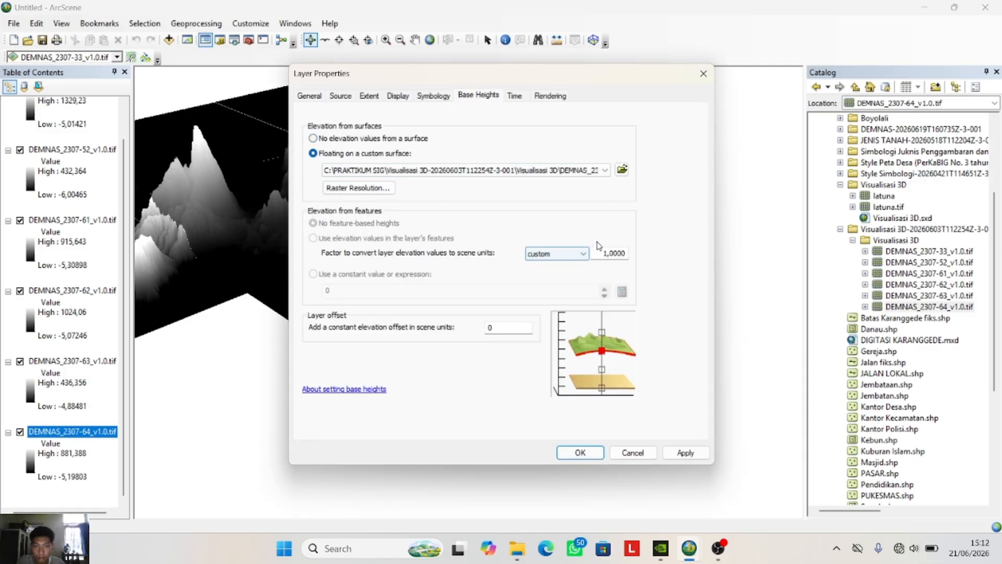
left_click(607, 253)
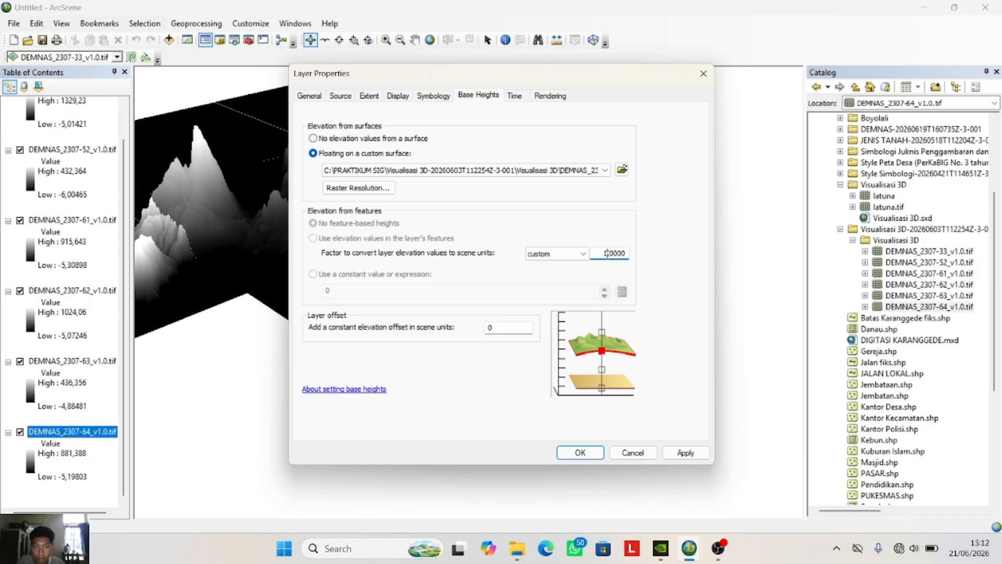
key("BackSpace")
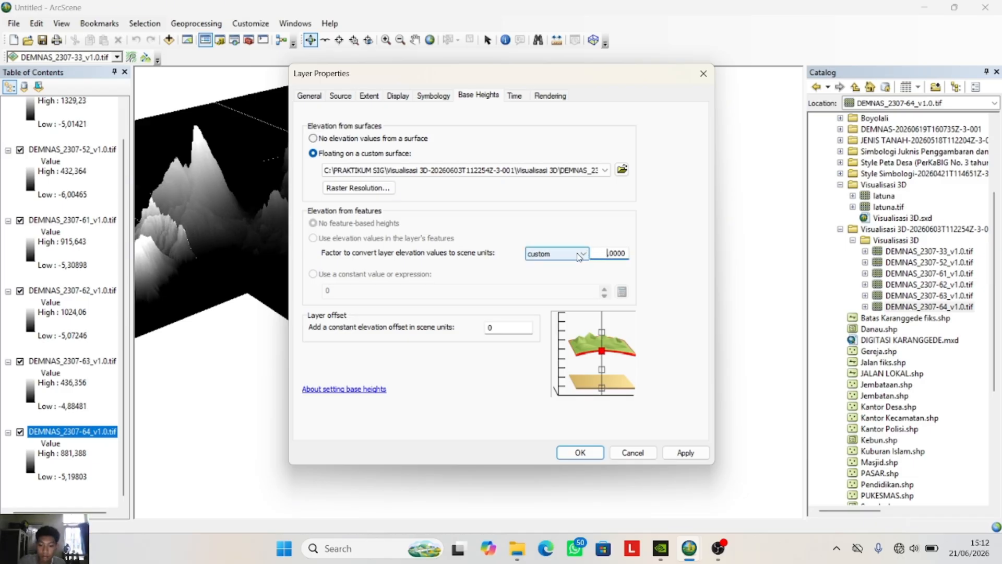
type("0")
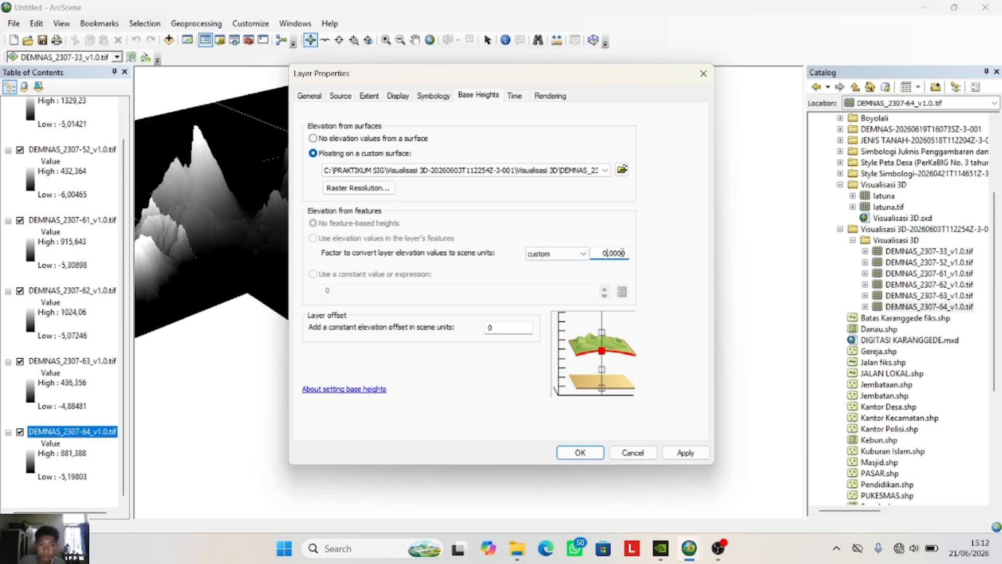
type("1")
left_click(685, 453)
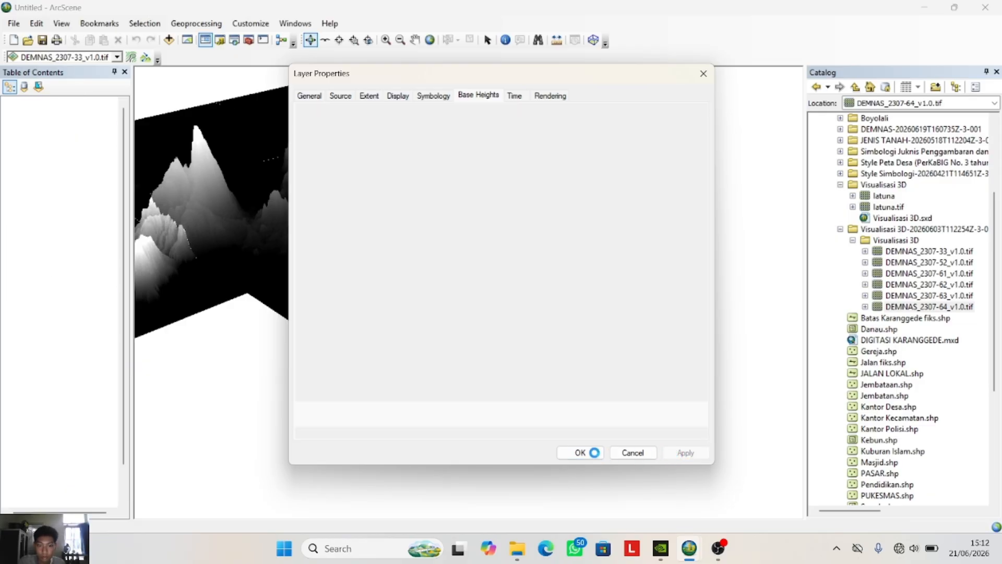
left_click(582, 452)
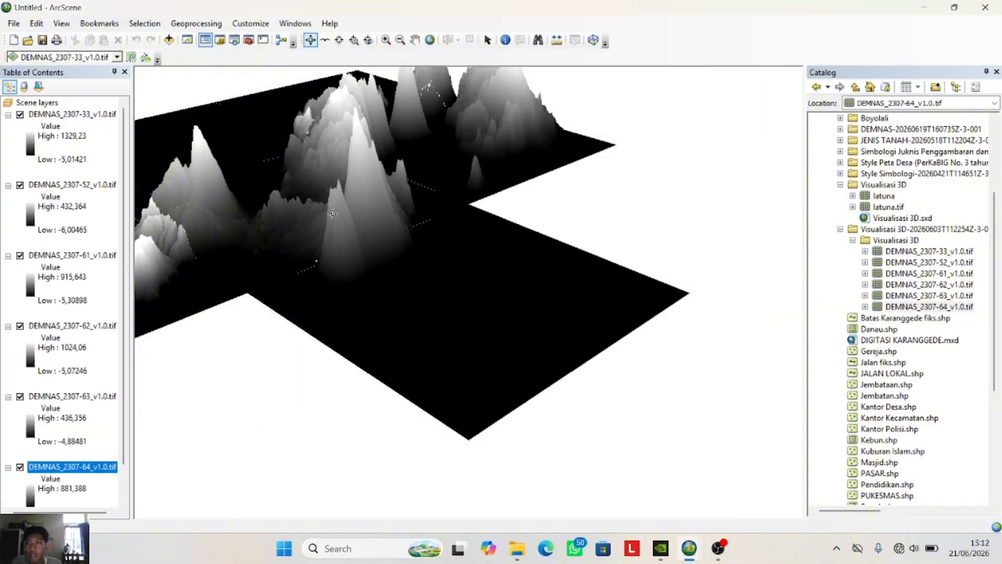
- Rotate the terrain, close the Catalog and tilt the scene to a lower viewing angle
left_click_drag(268, 277, 299, 275)
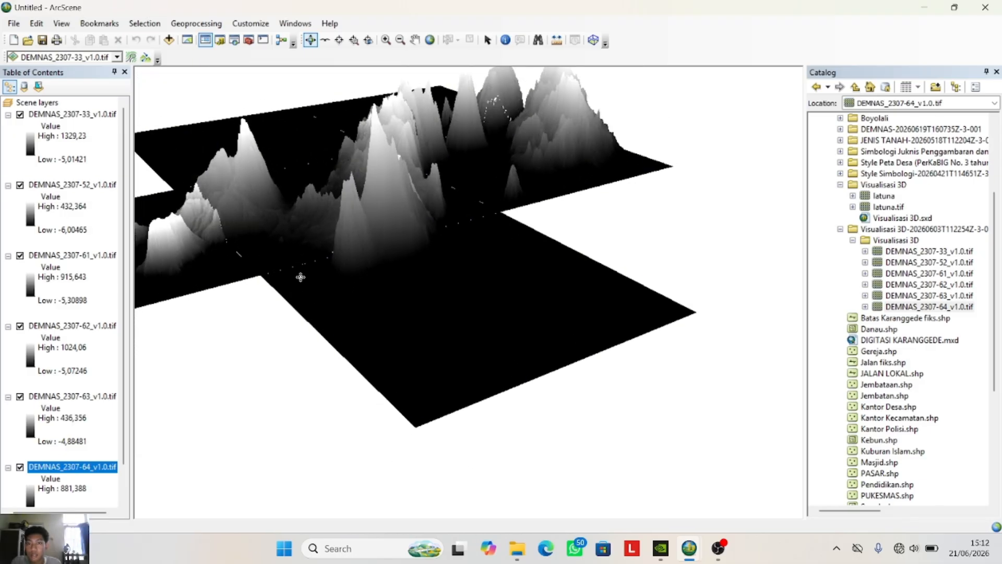
left_click(997, 72)
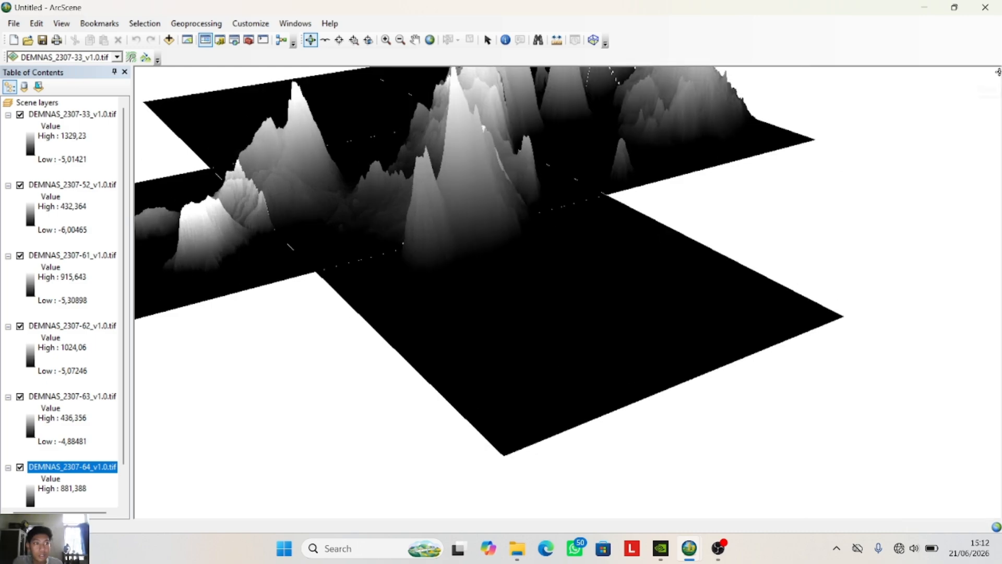
left_click_drag(1000, 137, 1000, 105)
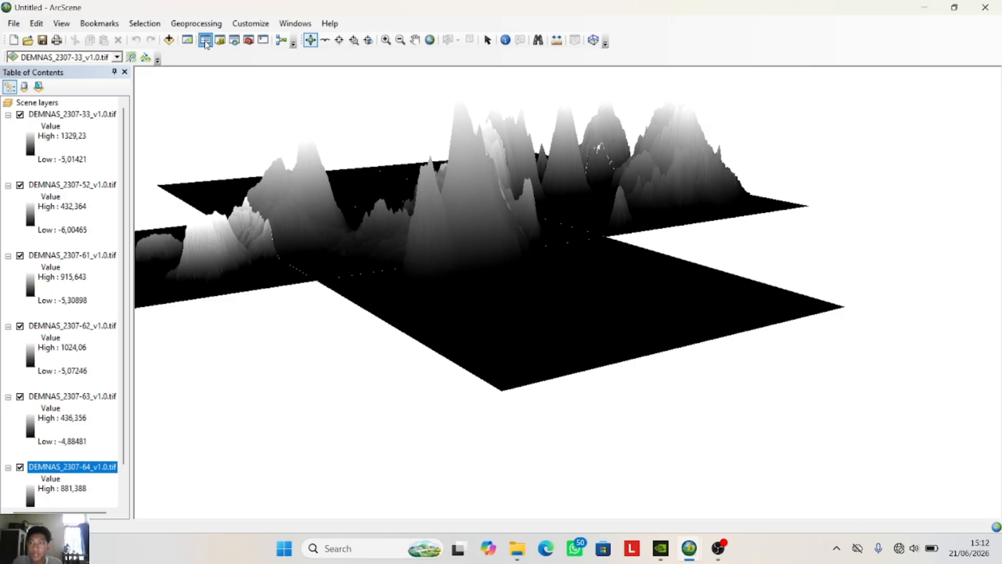
- Search for 'mosaic to new raster' and open the Mosaic To New Raster tool
left_click(233, 41)
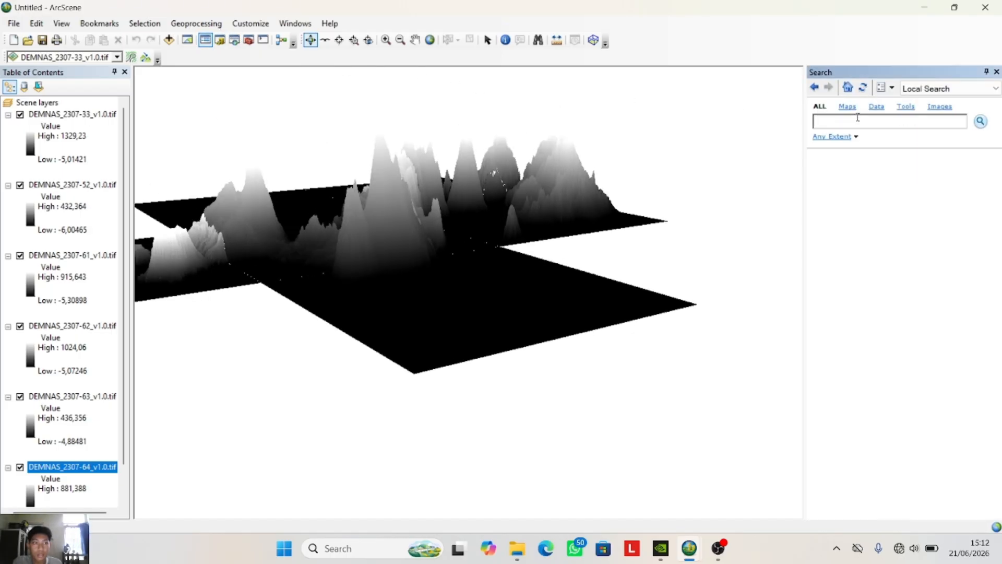
type("m")
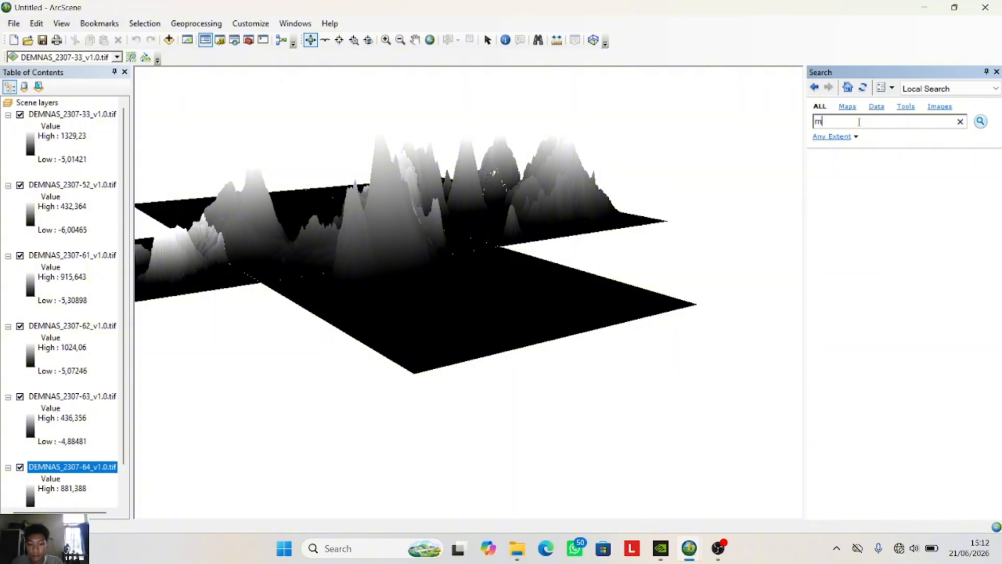
type("osaic to new ")
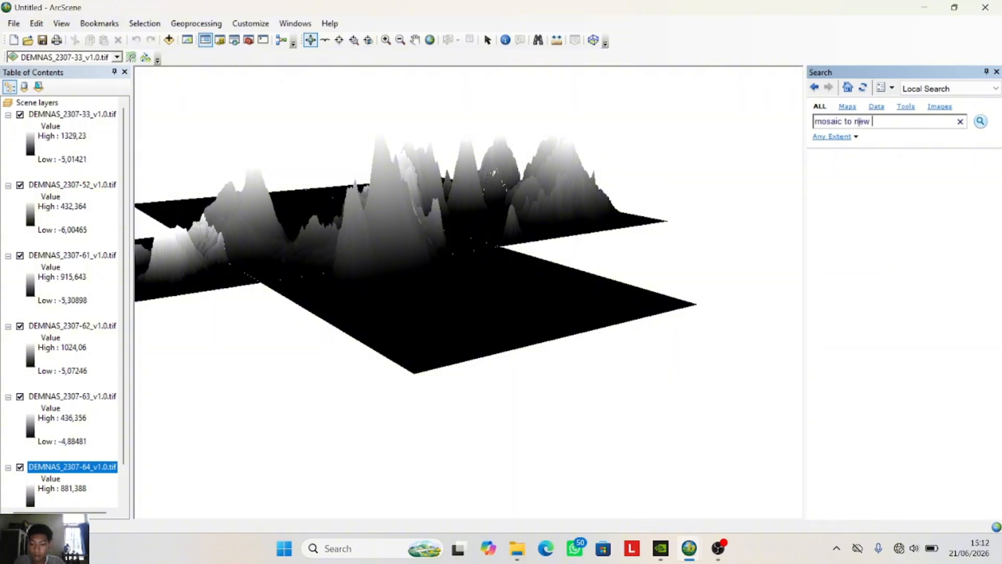
type("rster")
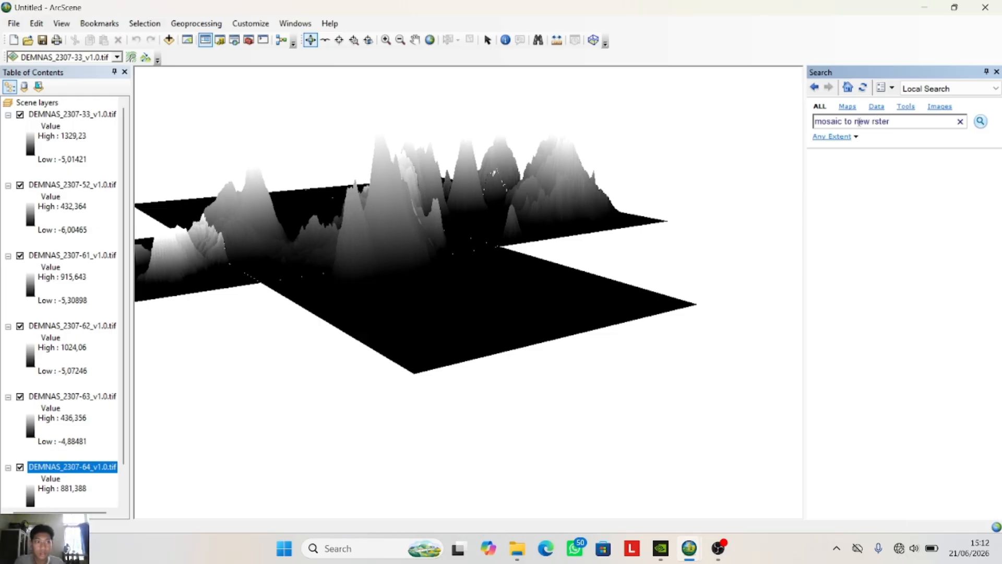
left_click(982, 122)
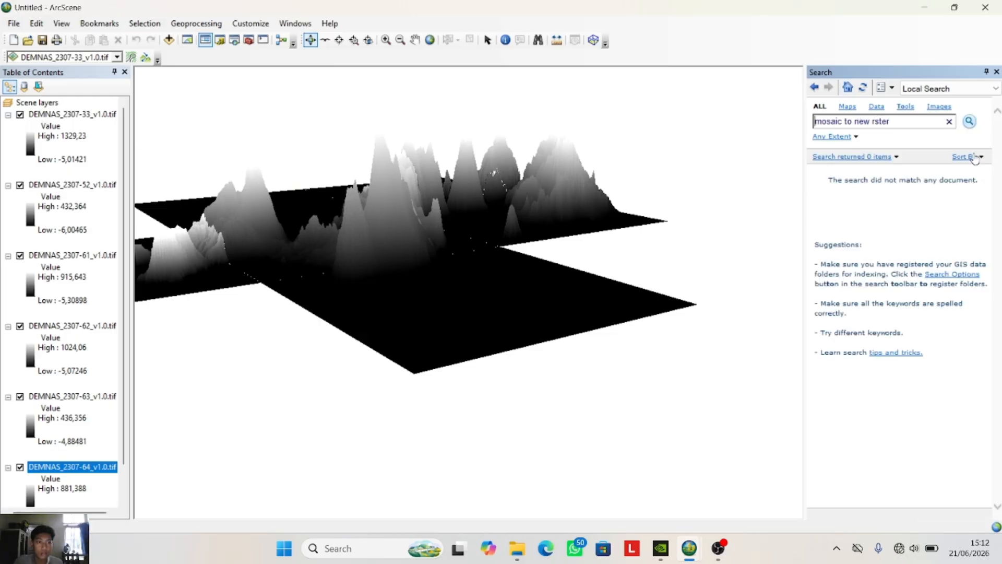
left_click(877, 121)
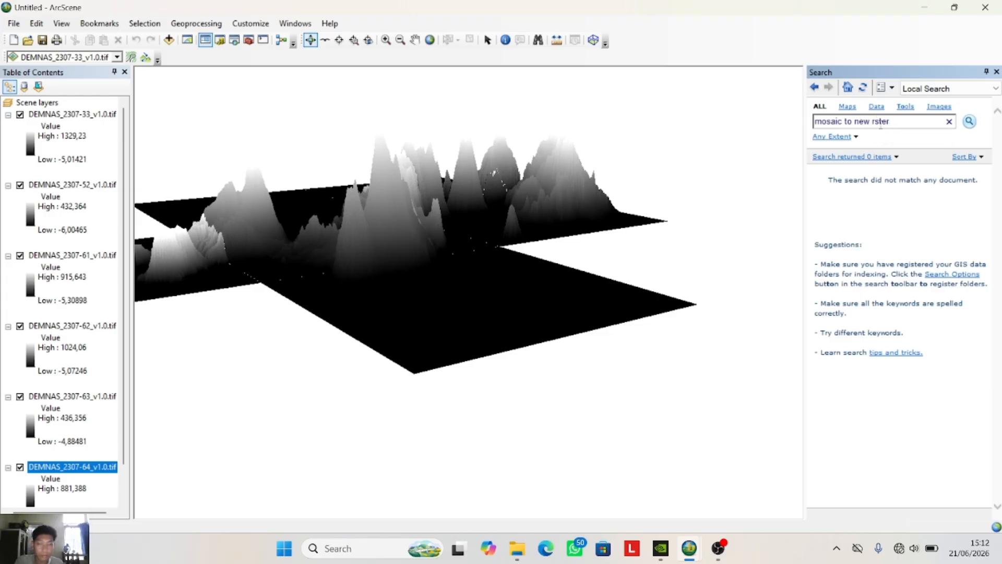
type("a")
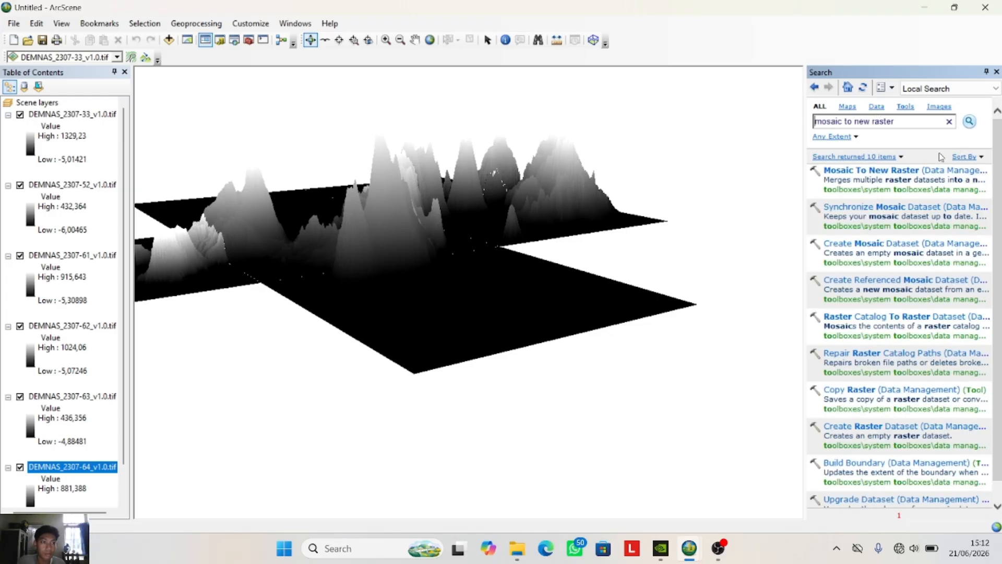
left_click(862, 172)
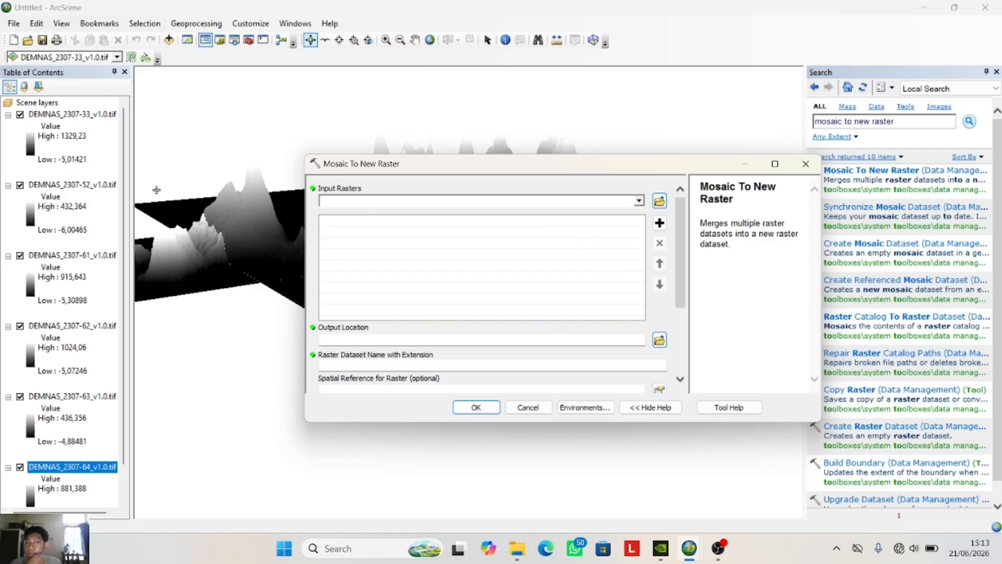
- Add DEMNAS_2307-33, -52, -61 and -62 as mosaic input rasters
left_click(639, 201)
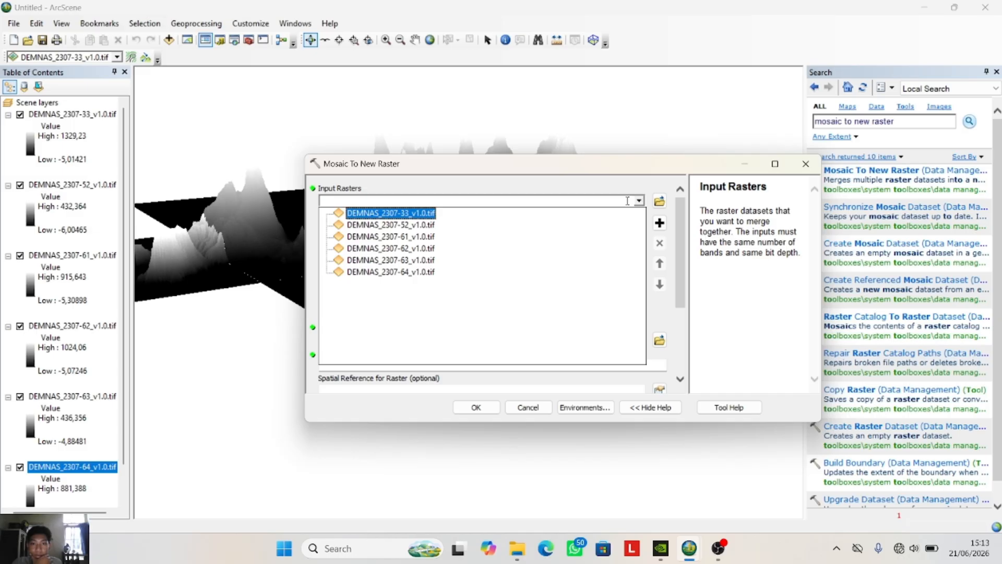
left_click(425, 213)
left_click(639, 202)
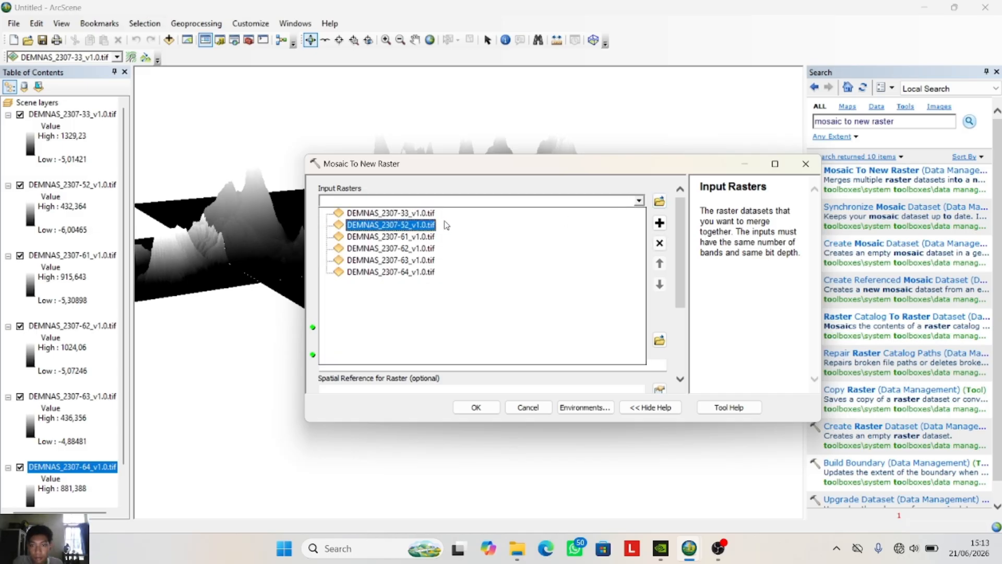
left_click(447, 225)
left_click(637, 202)
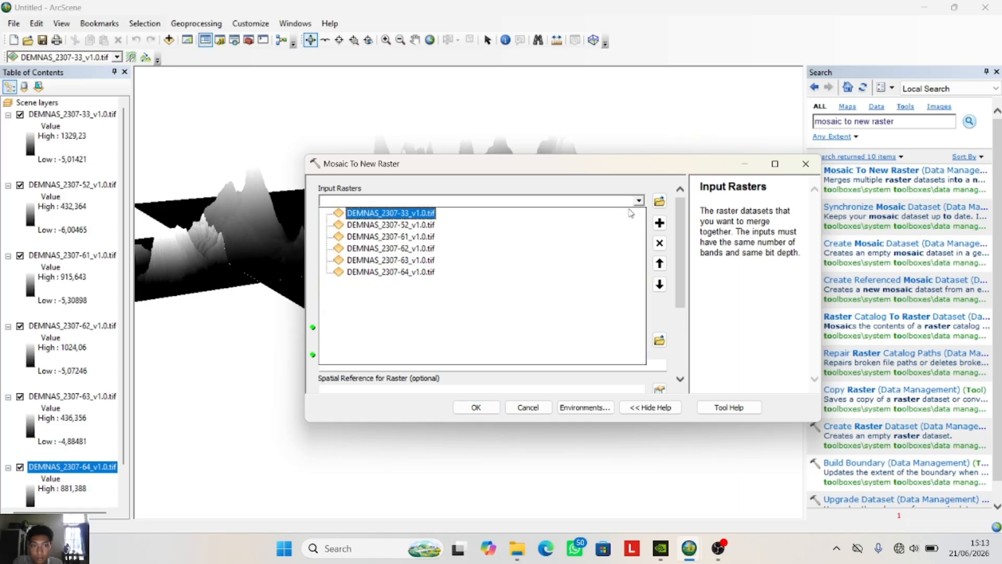
left_click(465, 239)
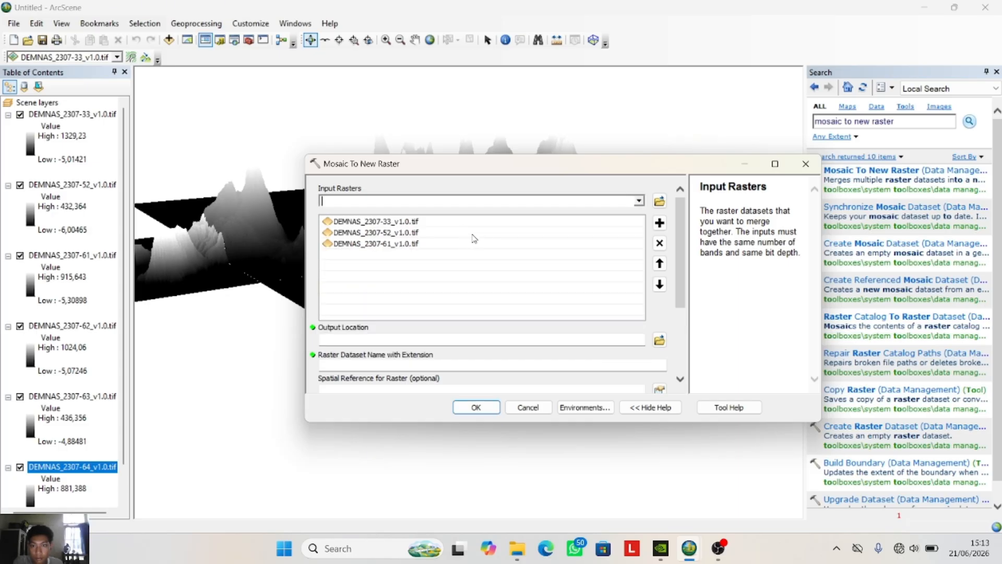
left_click(639, 201)
left_click(562, 252)
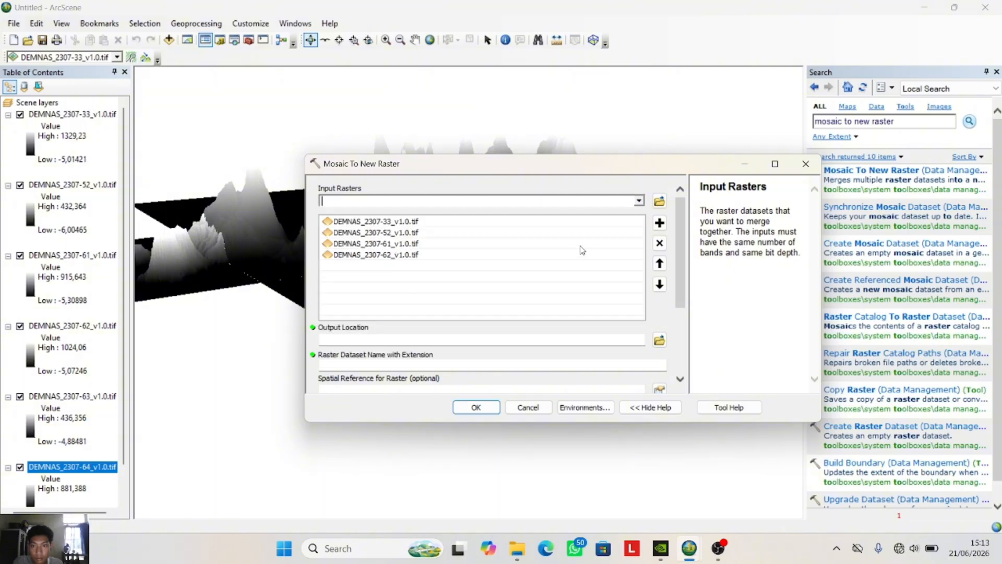
- Remove the duplicate DEMNAS_2307-62 input, then add DEMNAS_2307-63 and -64
left_click(639, 202)
left_click(562, 260)
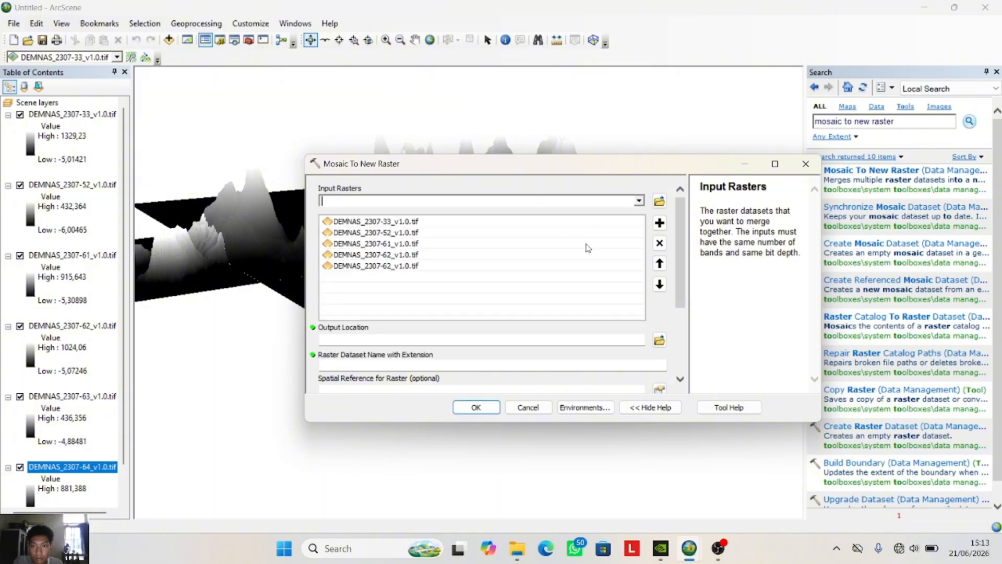
left_click(399, 265)
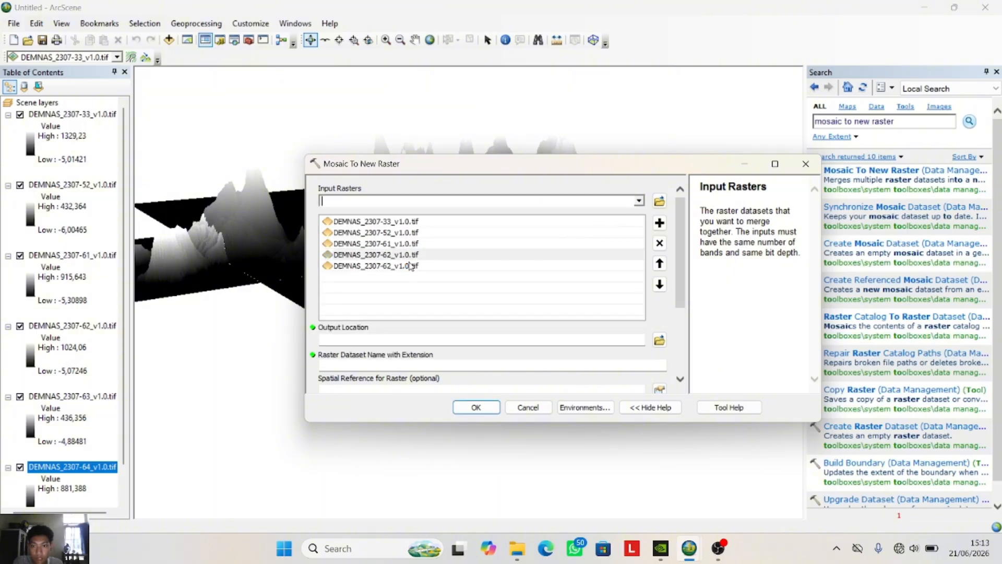
left_click(660, 244)
left_click(639, 201)
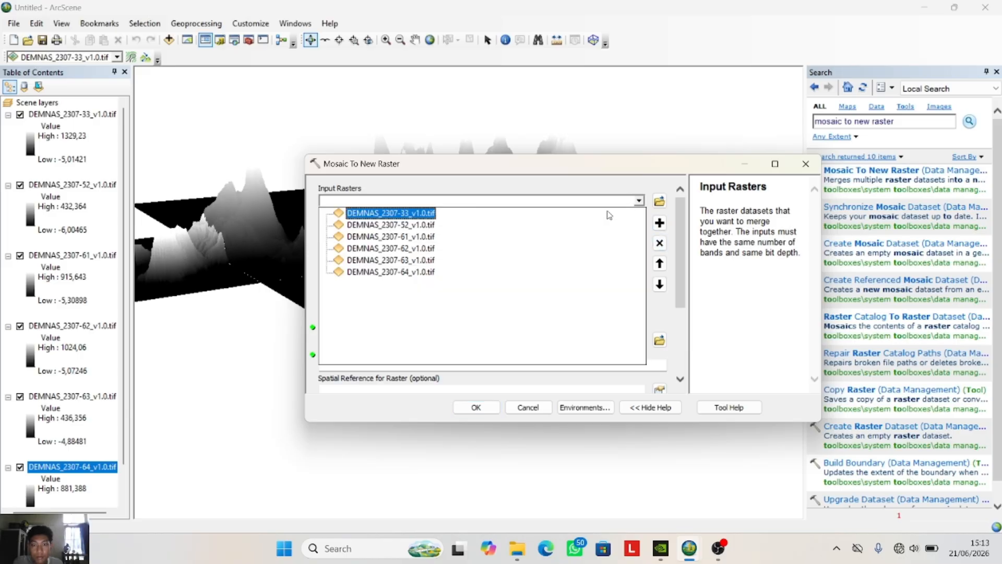
left_click(543, 271)
left_click(639, 202)
left_click(567, 273)
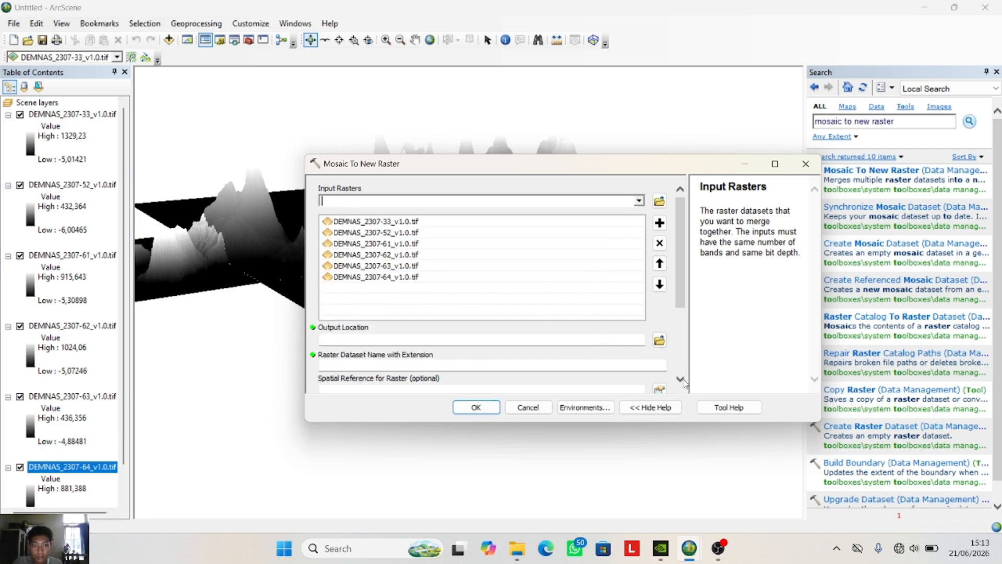
scroll(681, 379, "down", 3)
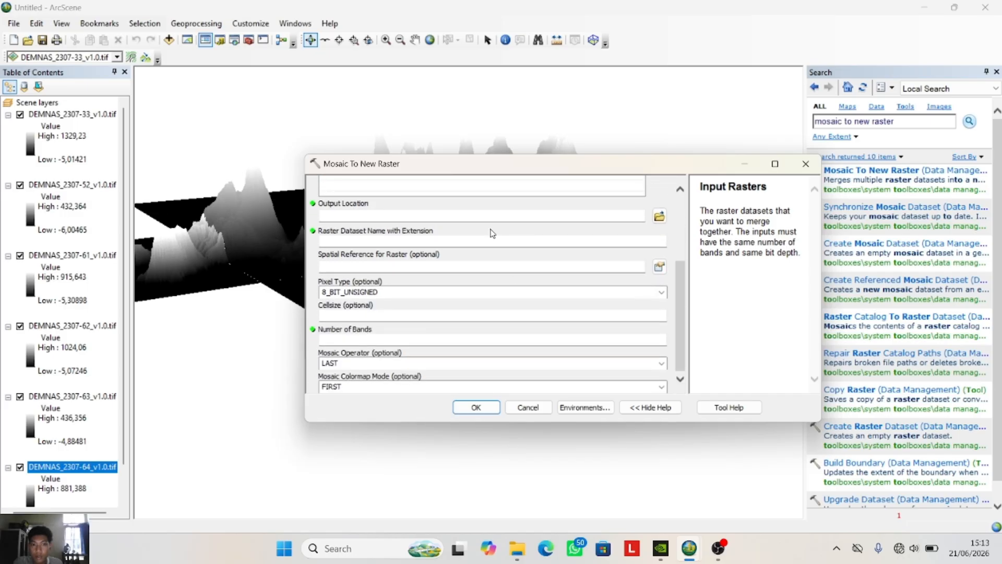
- Set the mosaic output location to the 1408-614 folder in C:\PRAKTIKUM SIG
left_click(659, 216)
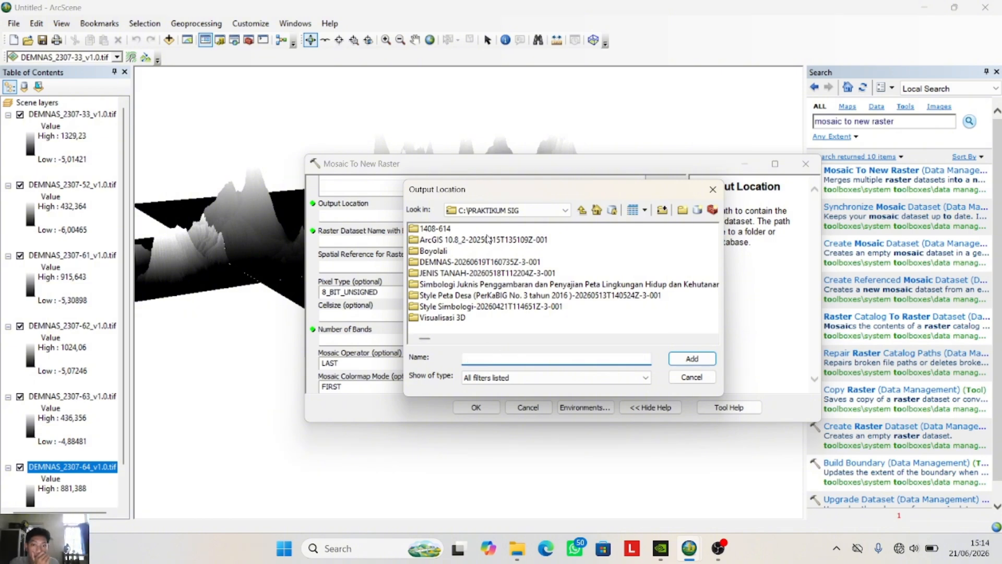
left_click(689, 362)
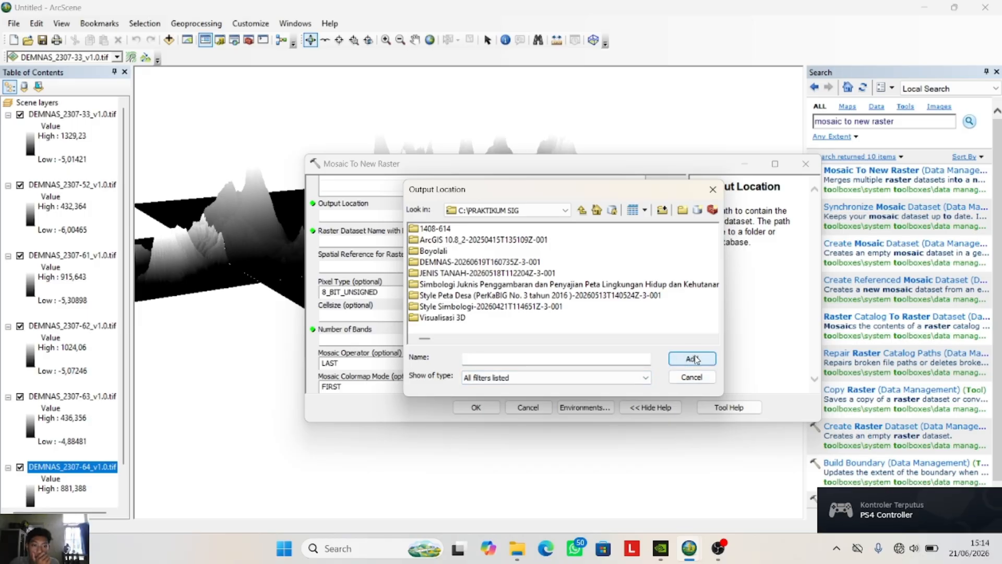
left_click(545, 360)
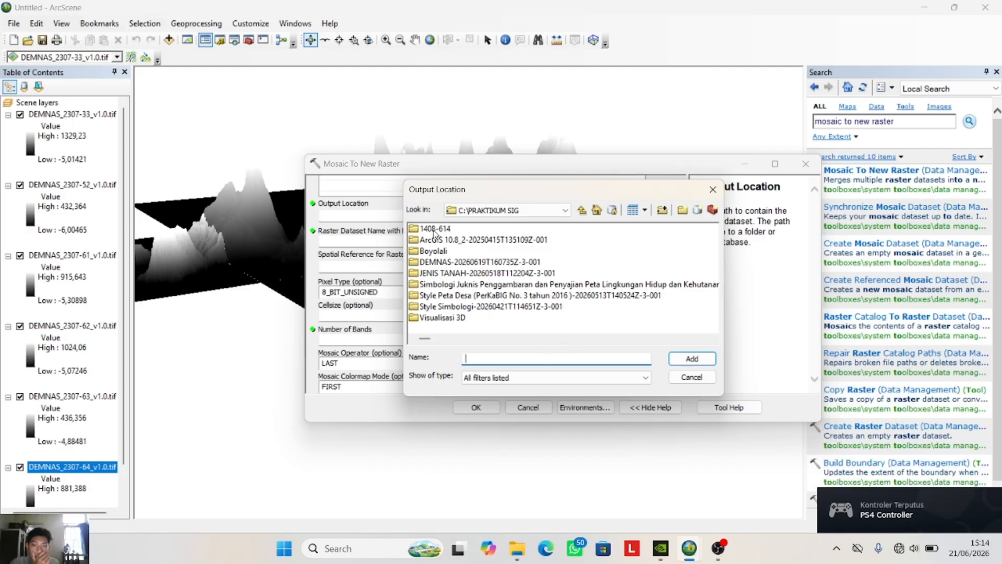
left_click(435, 228)
left_click(692, 358)
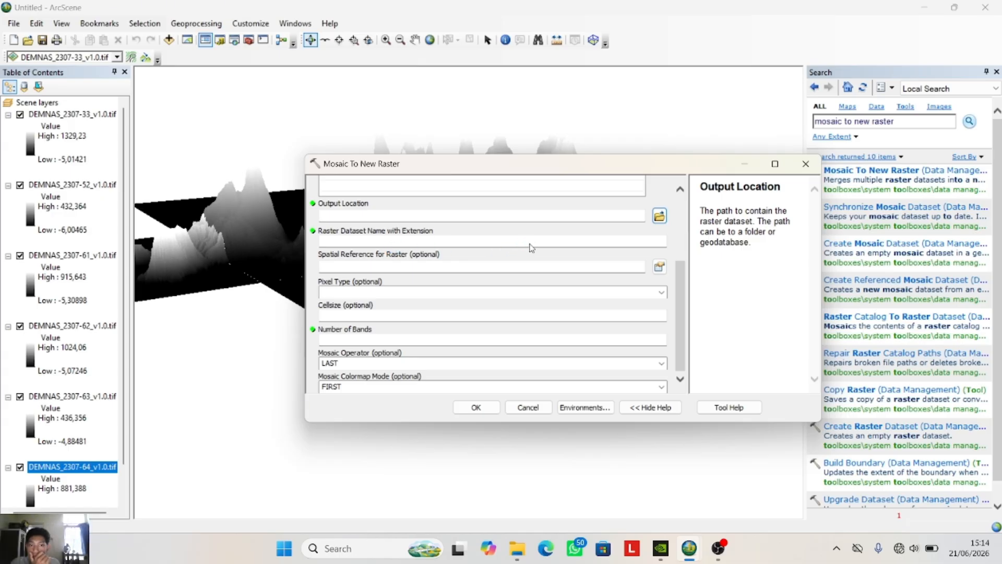
- Name the output raster 'Ituna.tif' and leave the spatial reference unset
left_click(386, 242)
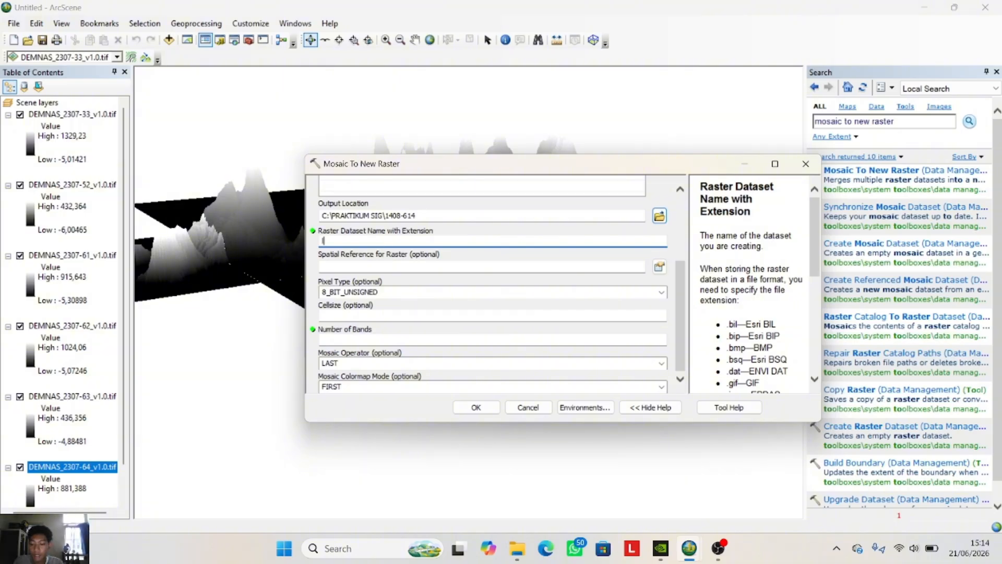
type("Ituna")
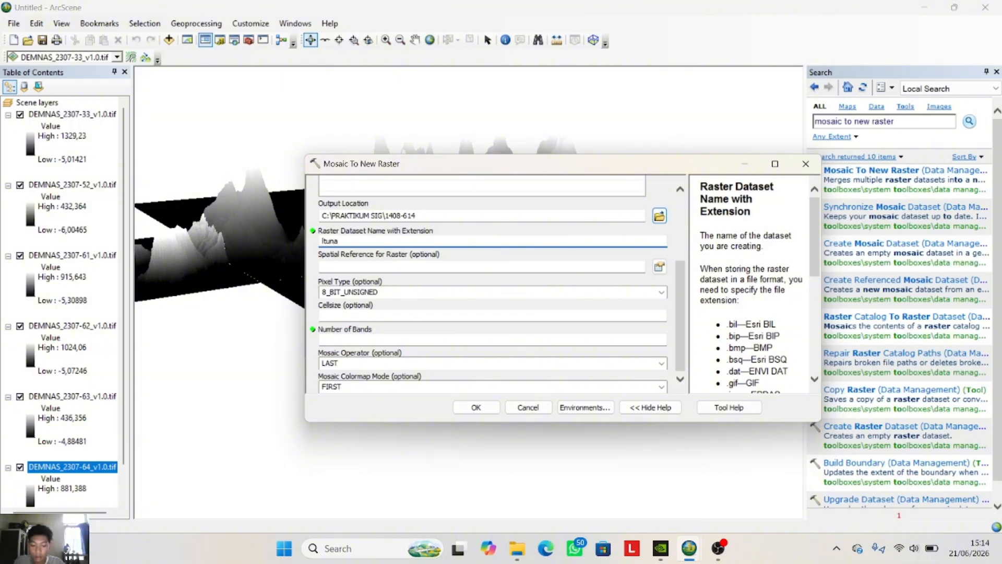
type(".ti")
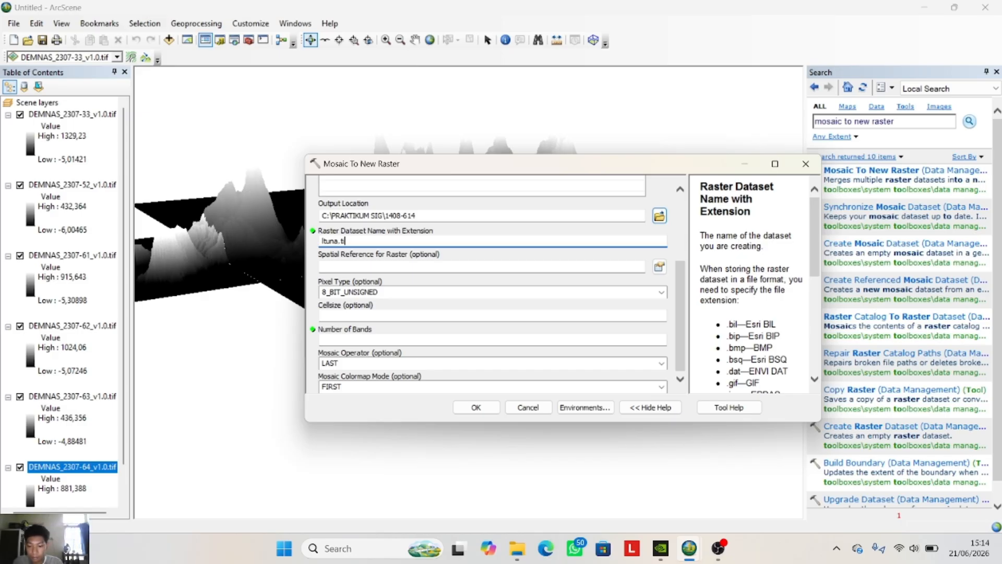
type("f")
left_click(321, 267)
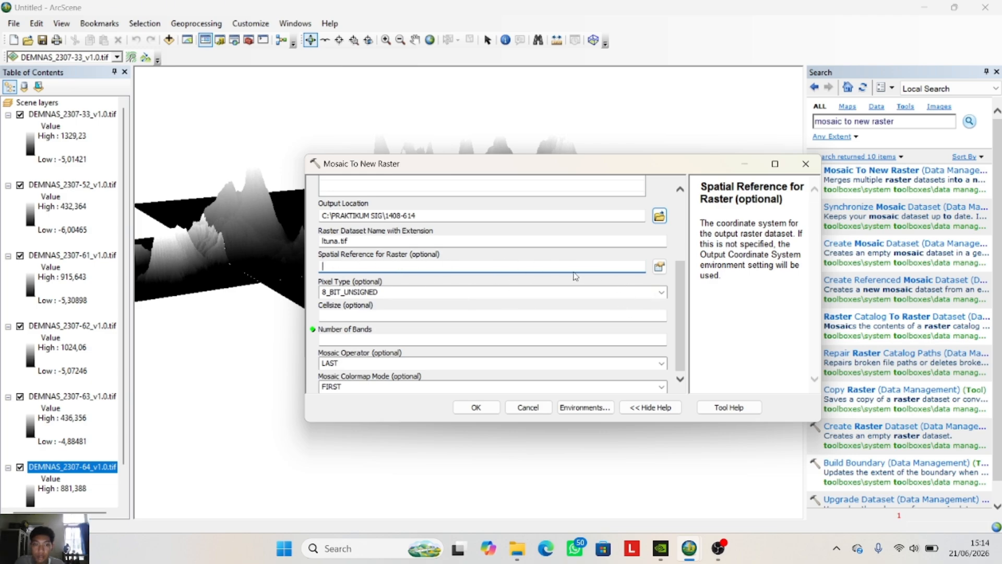
left_click(659, 267)
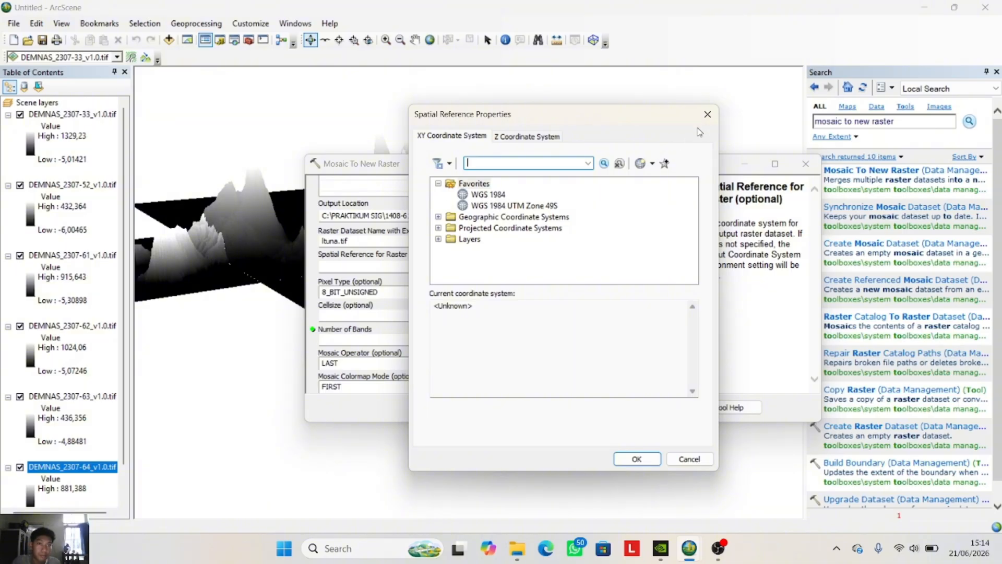
left_click(707, 114)
- Run the mosaic with 16_BIT_SIGNED pixels, 1 band, FIRST operator and LAST colormap mode
left_click(661, 292)
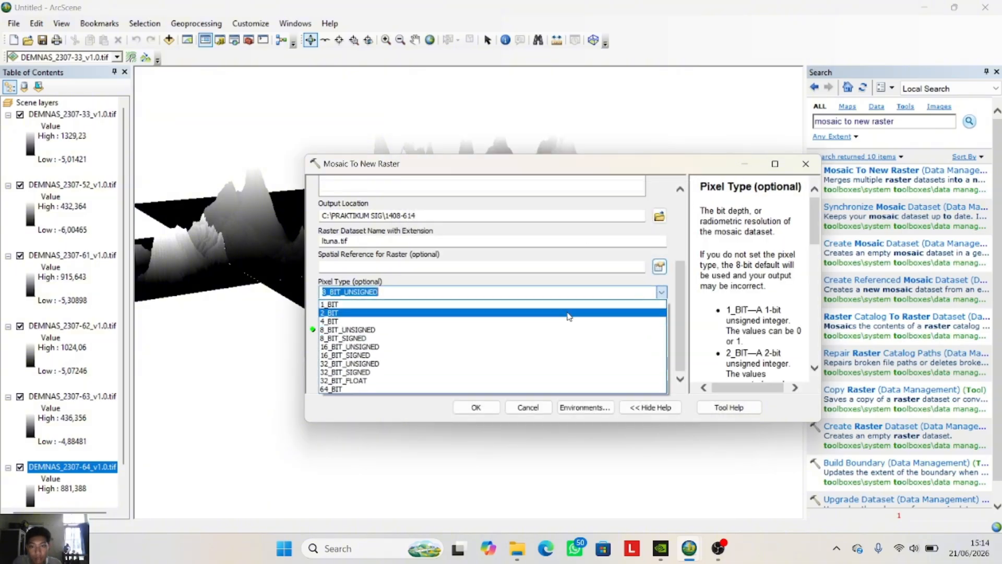
left_click(421, 356)
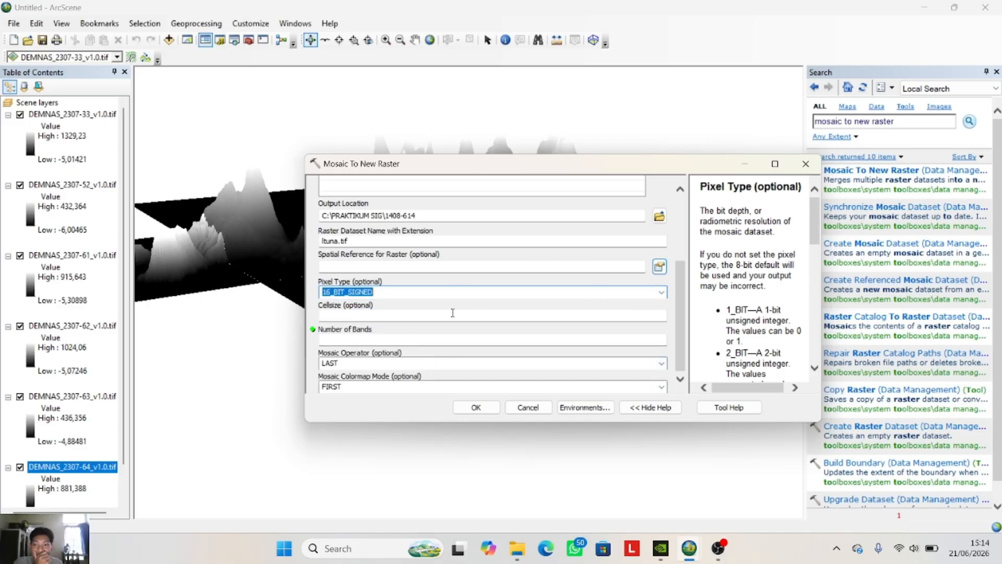
left_click(629, 342)
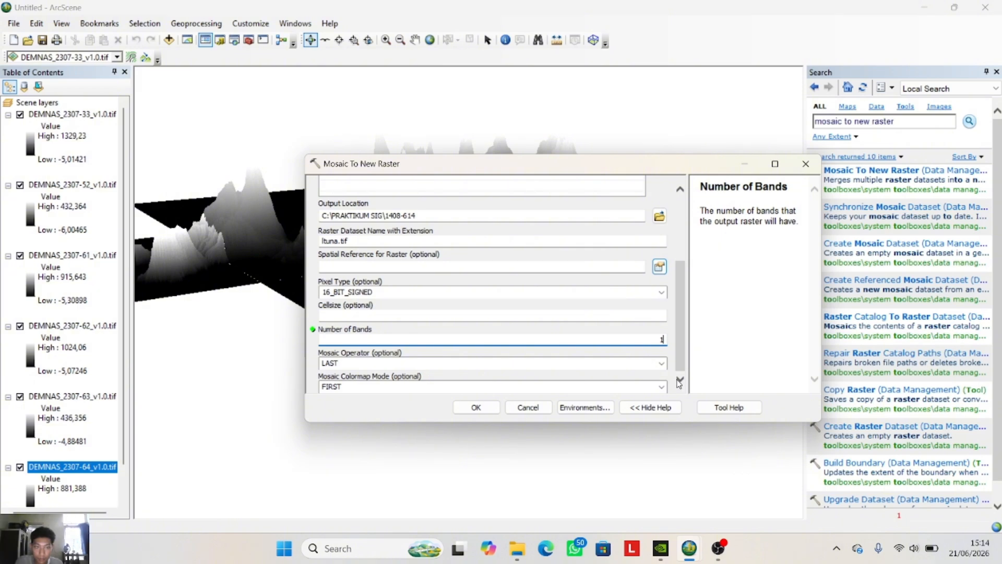
left_click(661, 363)
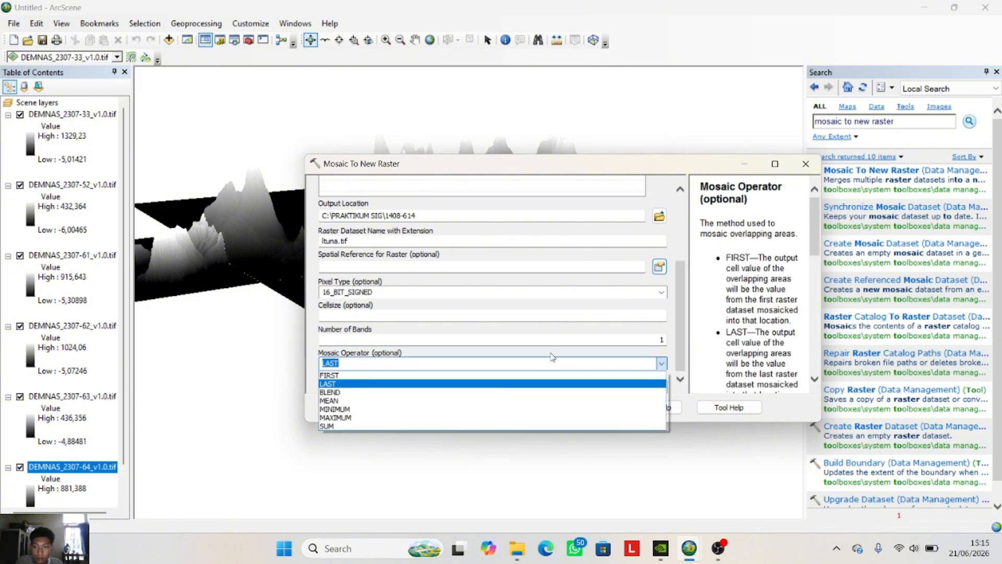
left_click(384, 373)
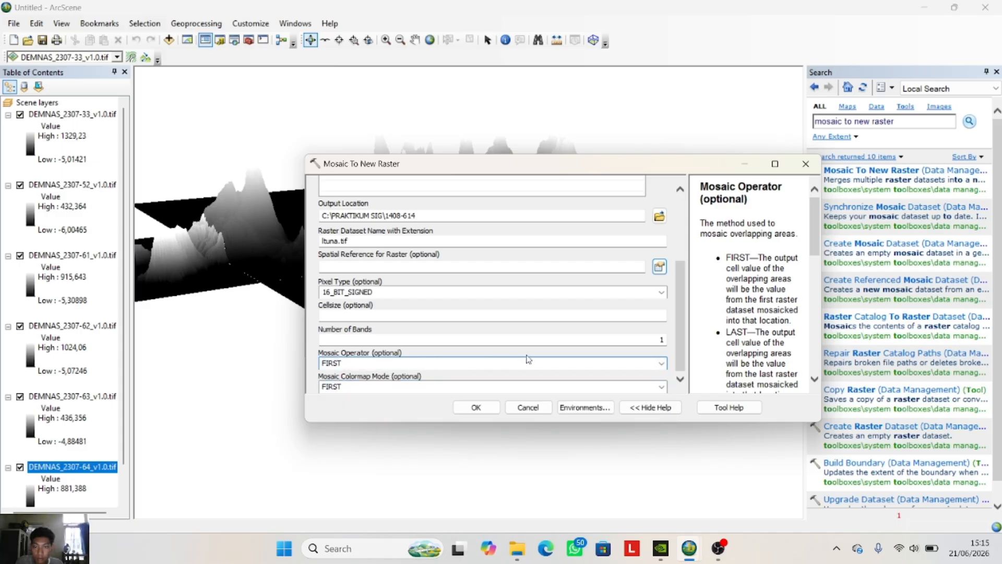
left_click(661, 388)
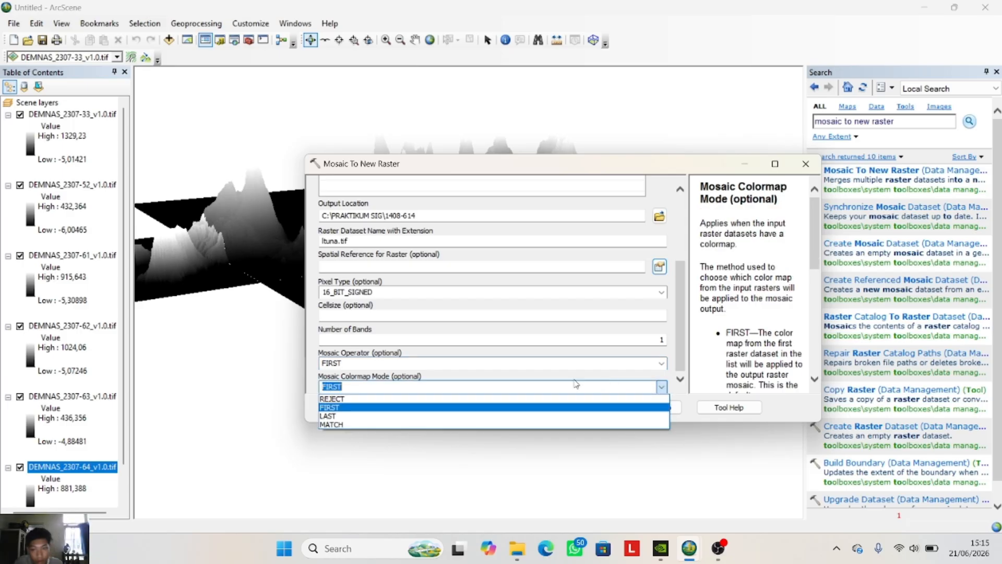
left_click(528, 416)
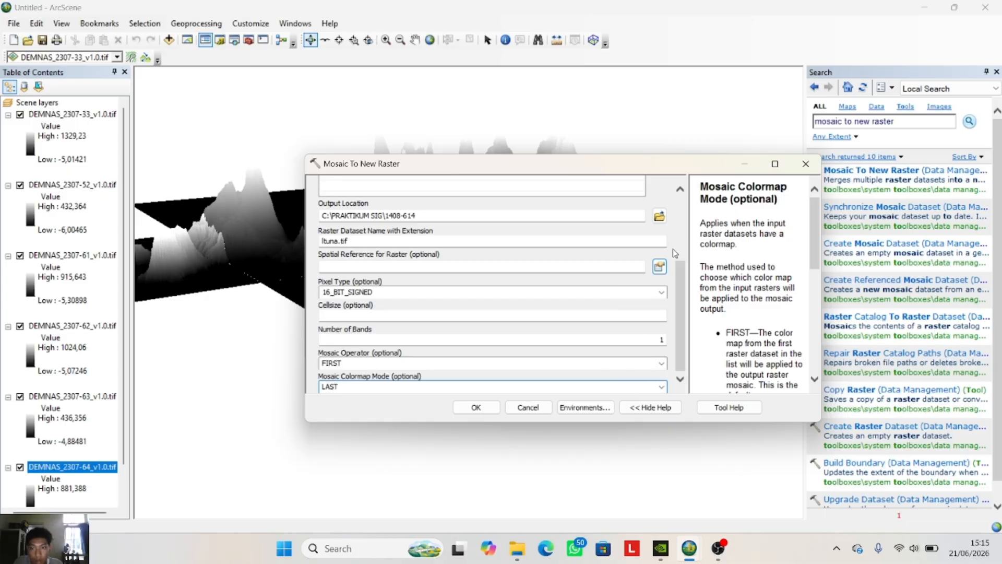
left_click(480, 407)
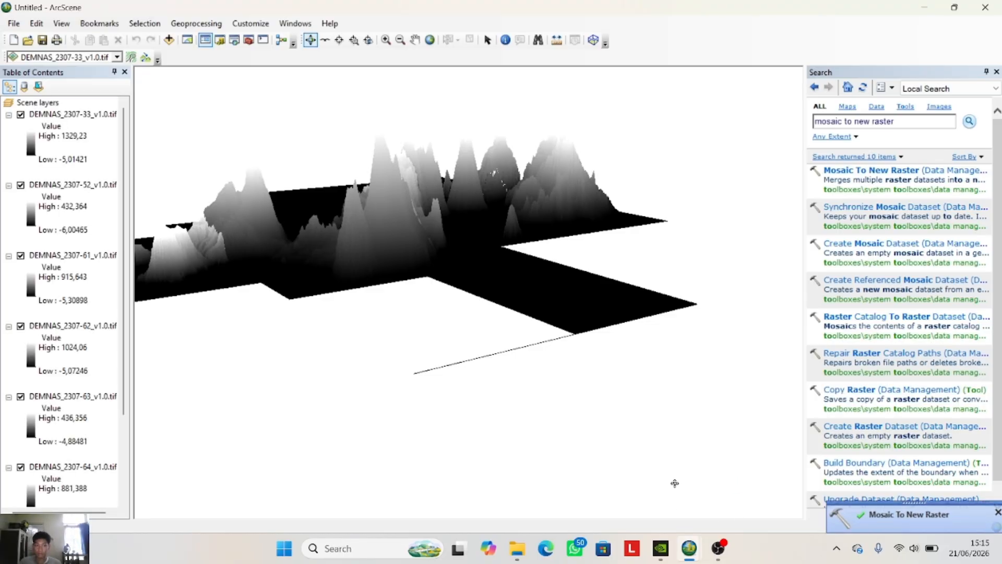
- Rotate the scene toward a near top-down view of the terrain
left_click_drag(339, 277, 600, 199)
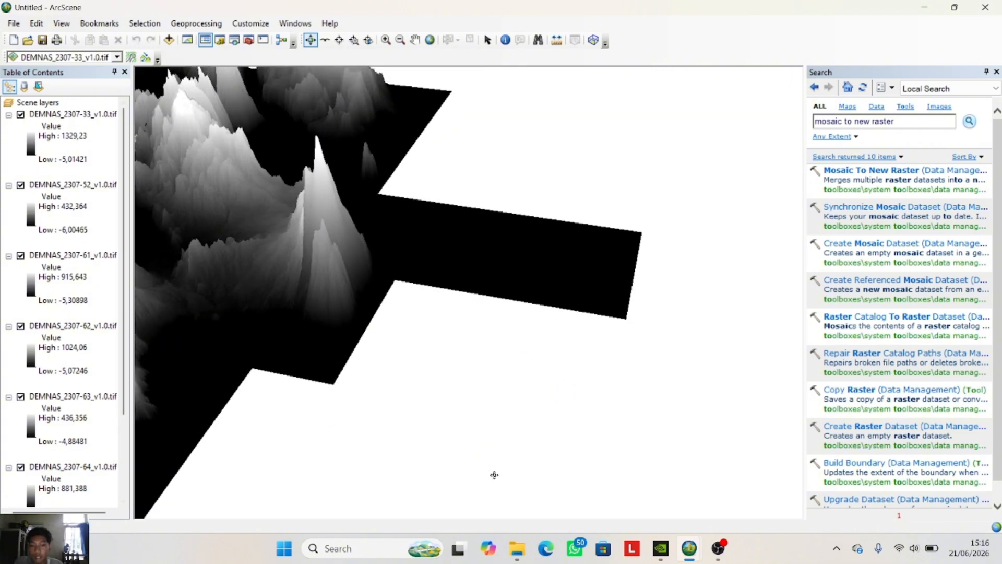
- In the visualisasi 3d scene, rotate the PulauLatuna terrain and fly over it with the Fly tool
mouse_move(688, 548)
left_click(729, 514)
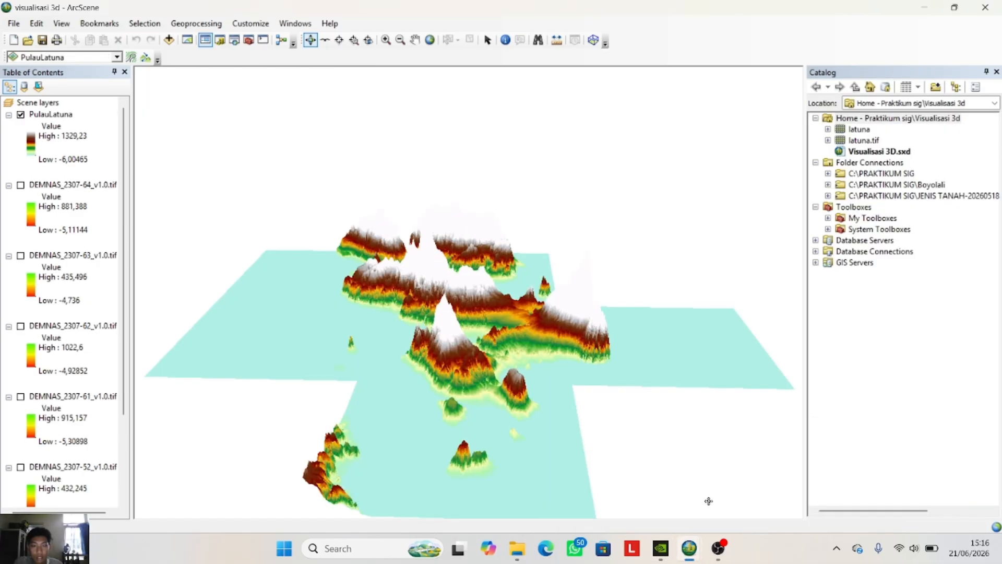
left_click_drag(541, 405, 600, 393)
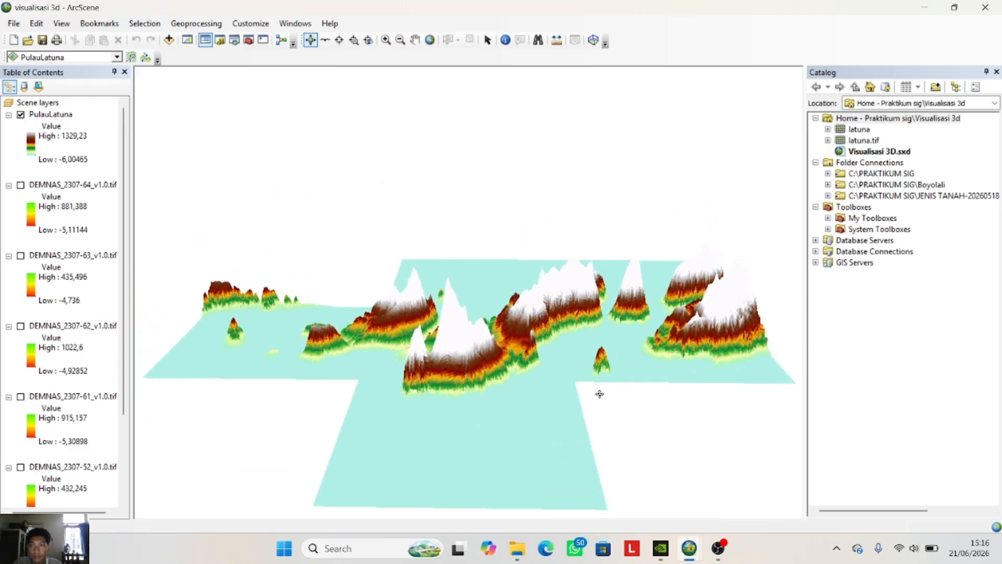
left_click(324, 40)
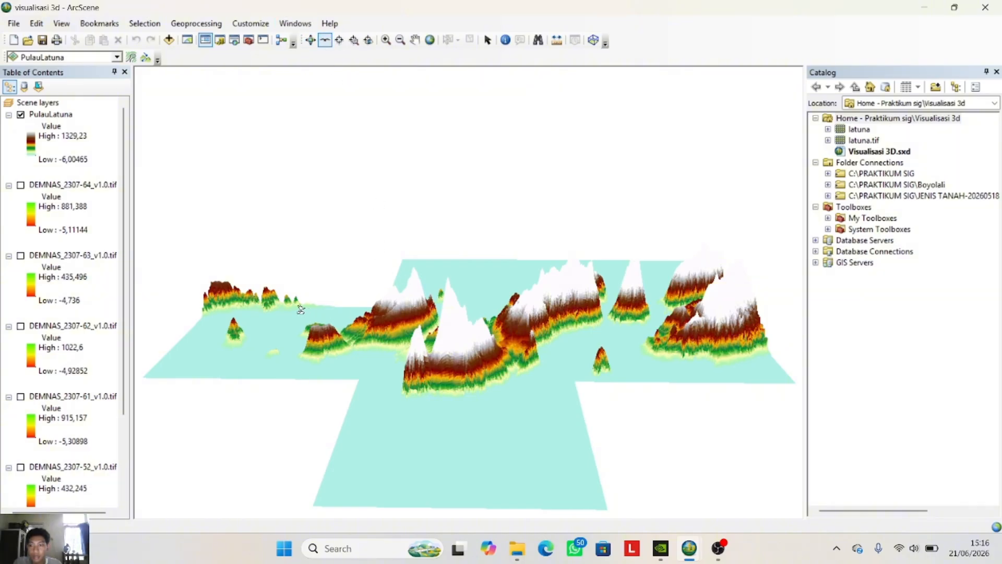
left_click(271, 302)
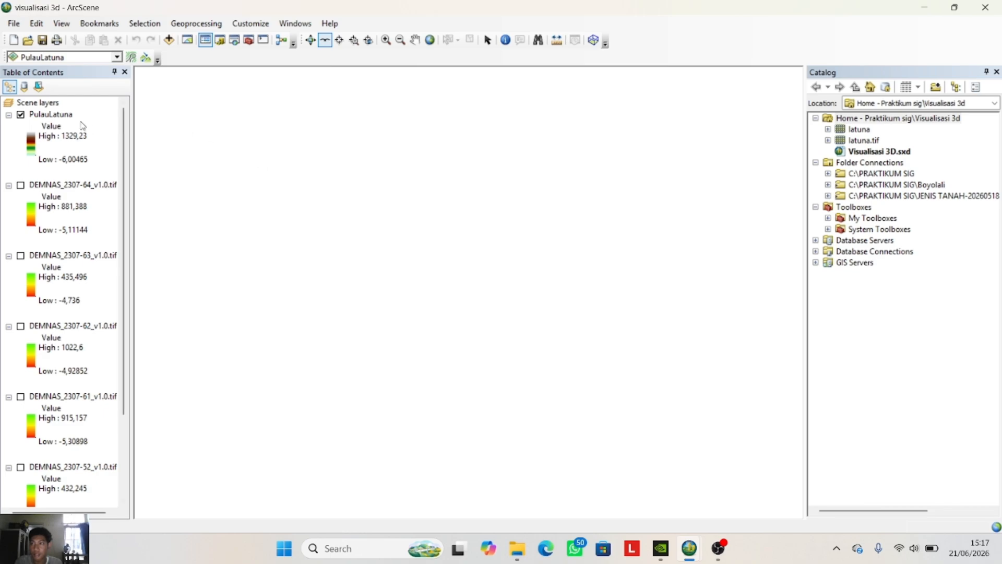
- Zoom to the PulauLatuna layer and pan the terrain slightly left
right_click(52, 115)
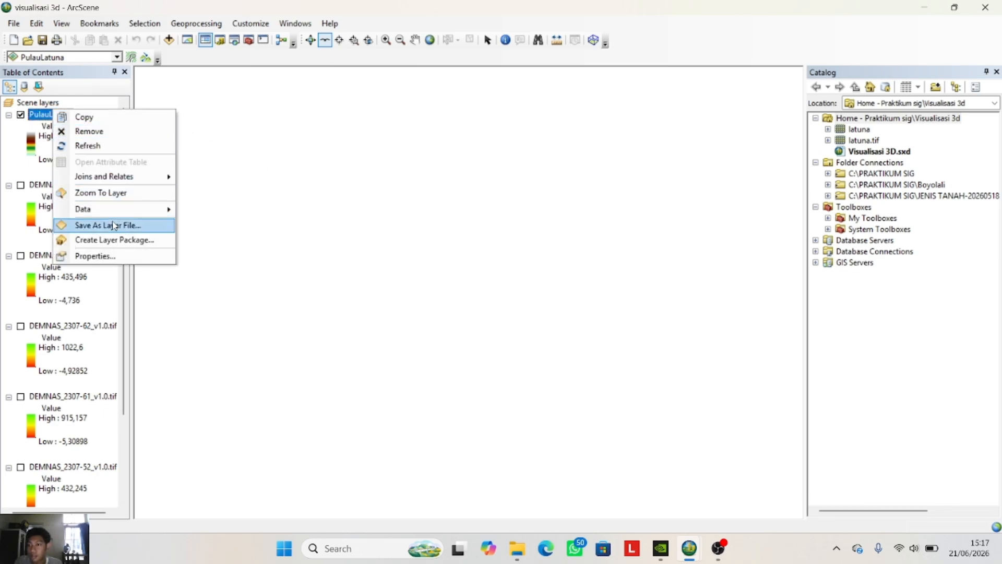
left_click(136, 193)
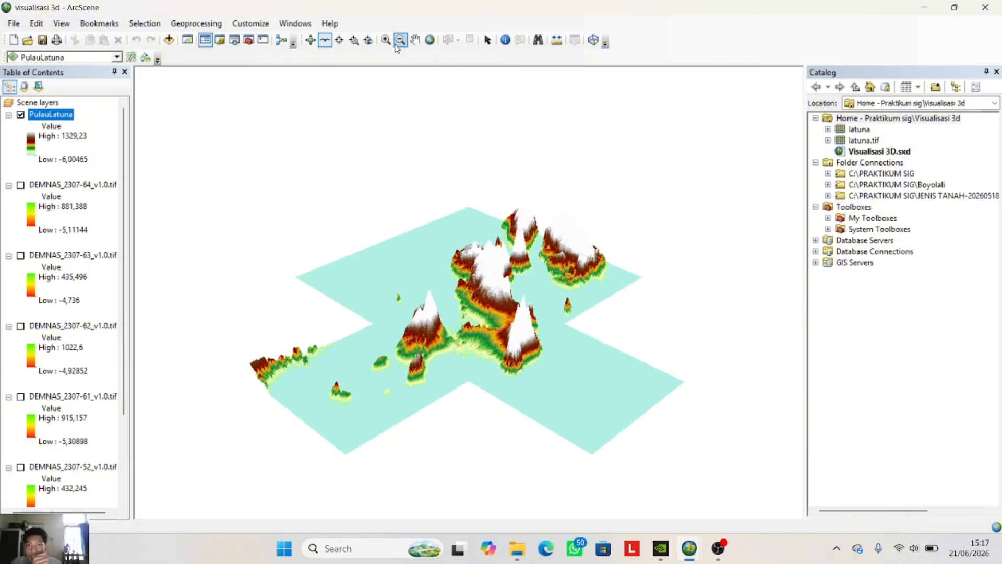
left_click(415, 40)
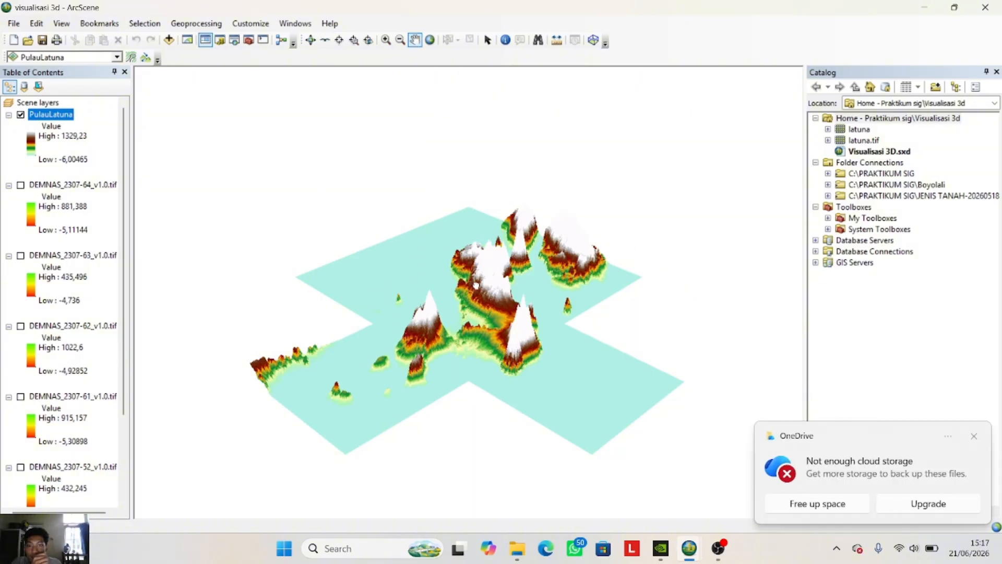
left_click_drag(469, 286, 468, 315)
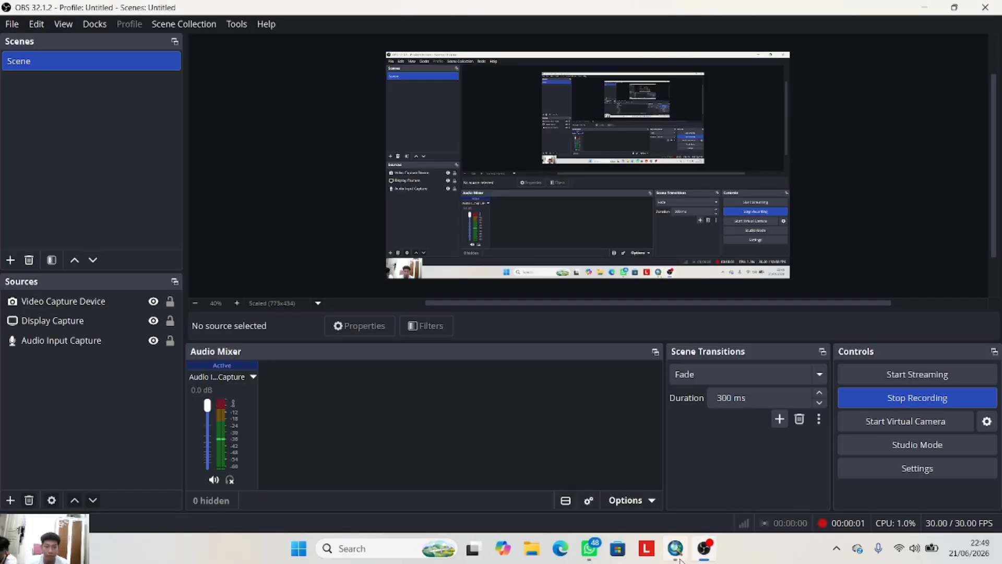
- Switch from OBS Studio to the ArcMap window showing the Untitled land-use map
left_click(677, 556)
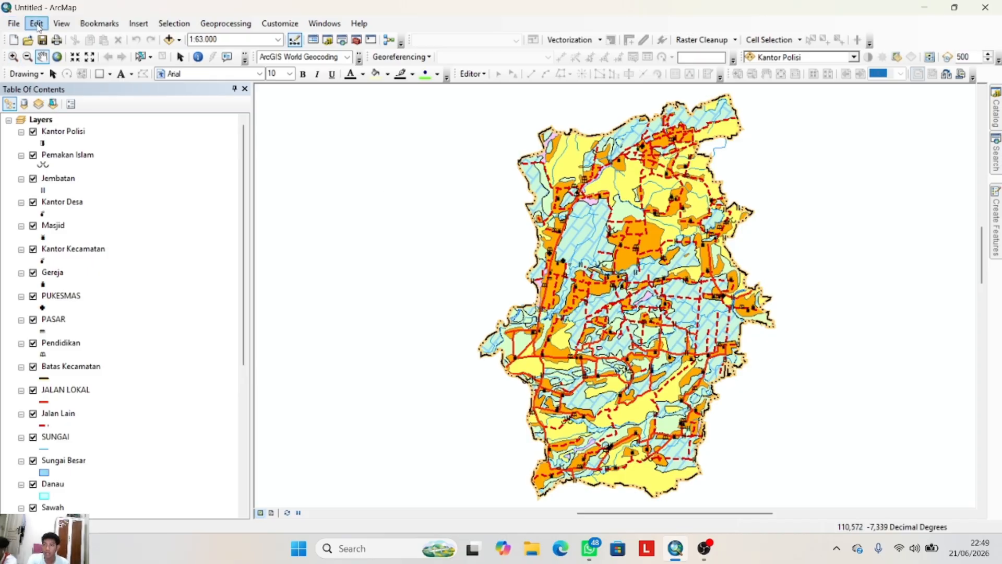
- Confirm the A3 landscape page setup and show the land-use map in Layout View
left_click(13, 23)
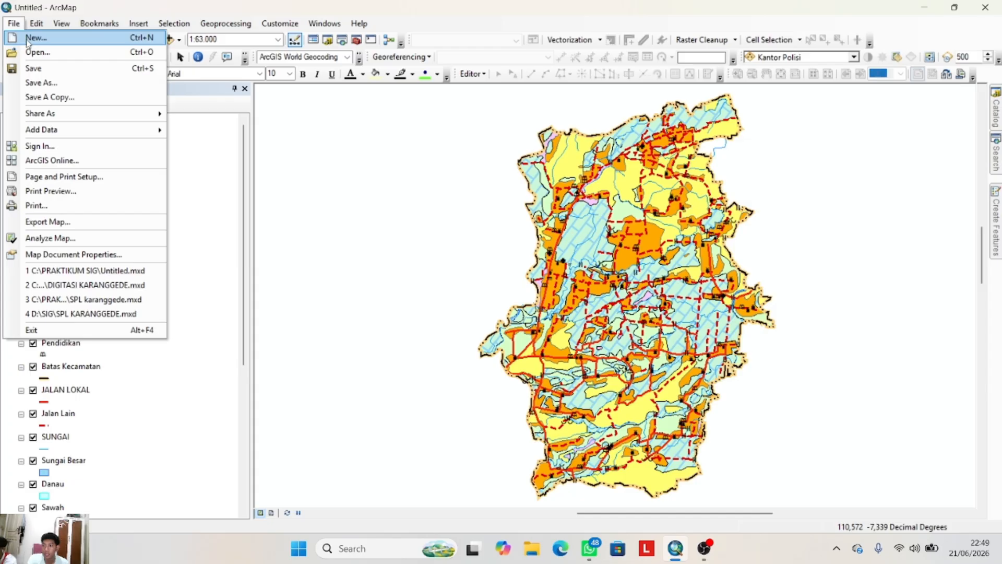
left_click(76, 178)
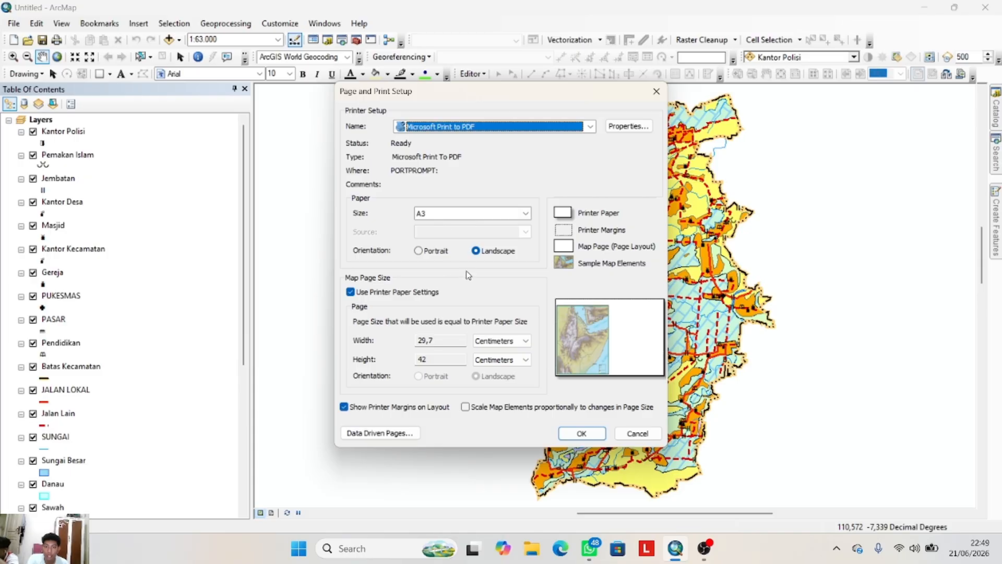
left_click(602, 434)
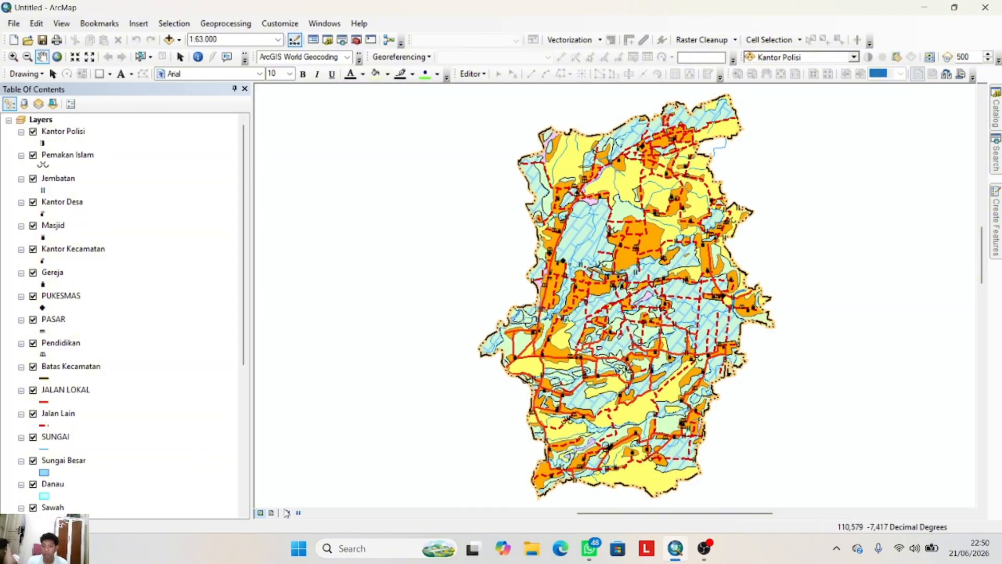
left_click(271, 515)
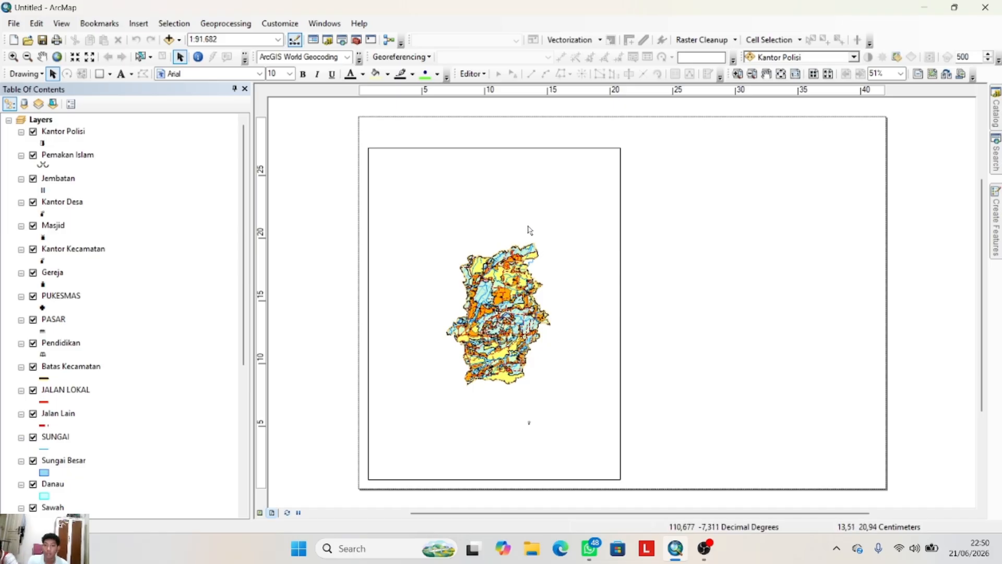
- Draw a rectangle in the page's upper right with no fill and a black outline
left_click(102, 74)
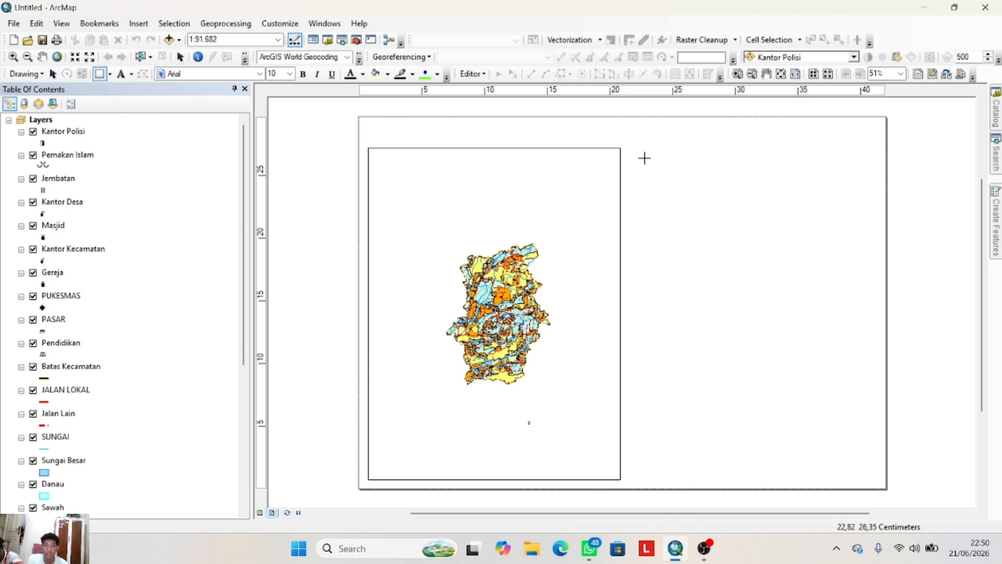
left_click_drag(644, 158, 864, 227)
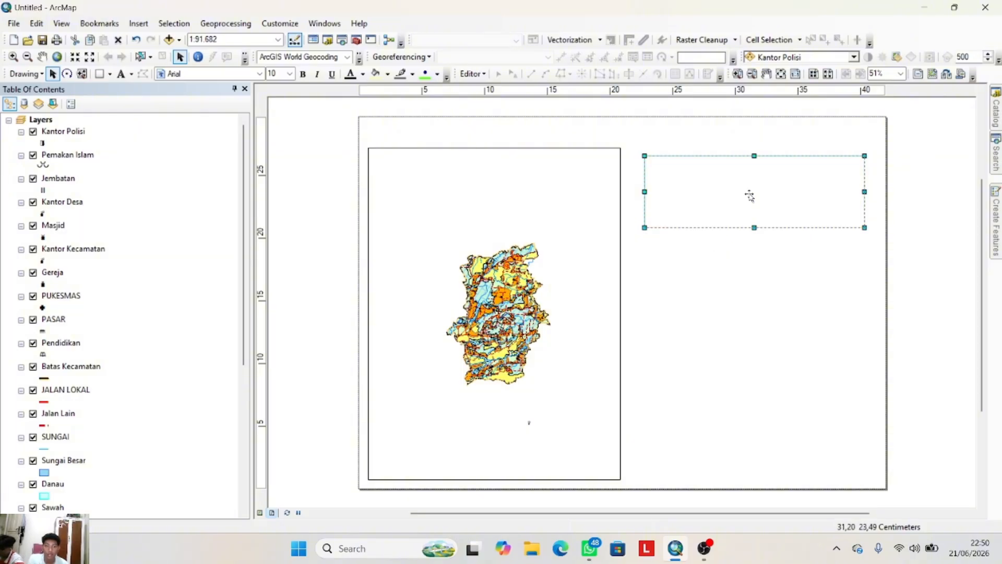
double_click(748, 196)
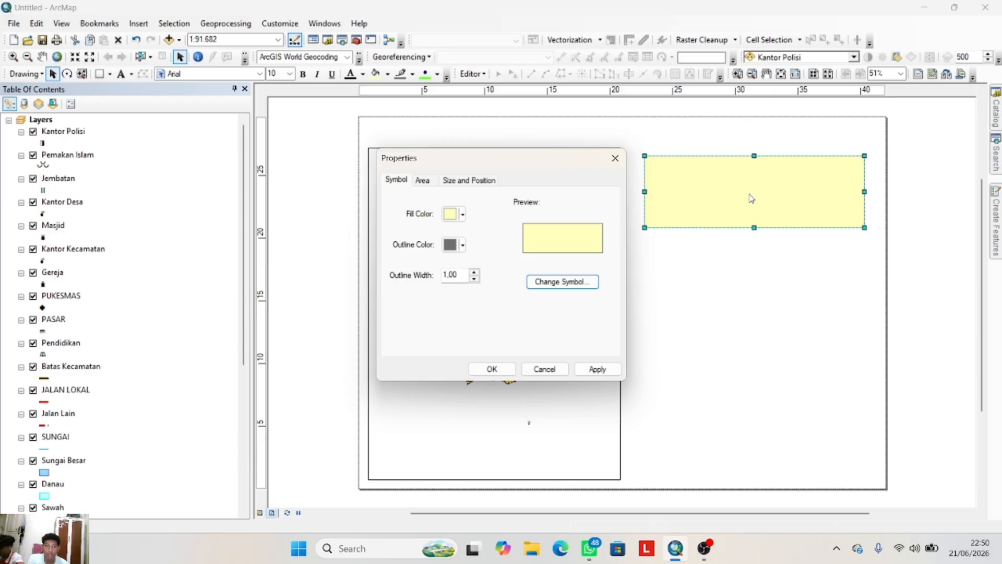
left_click(463, 214)
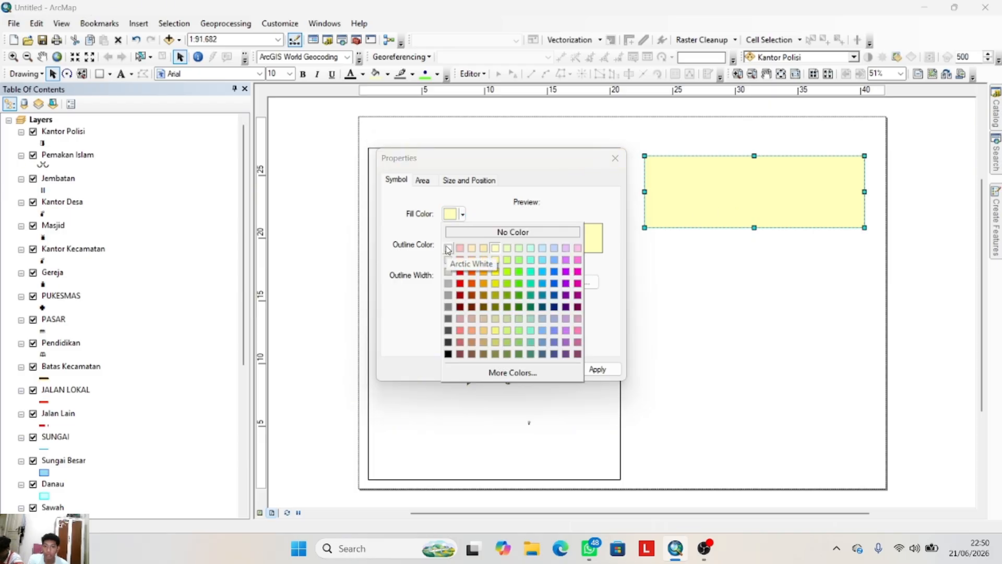
left_click(480, 232)
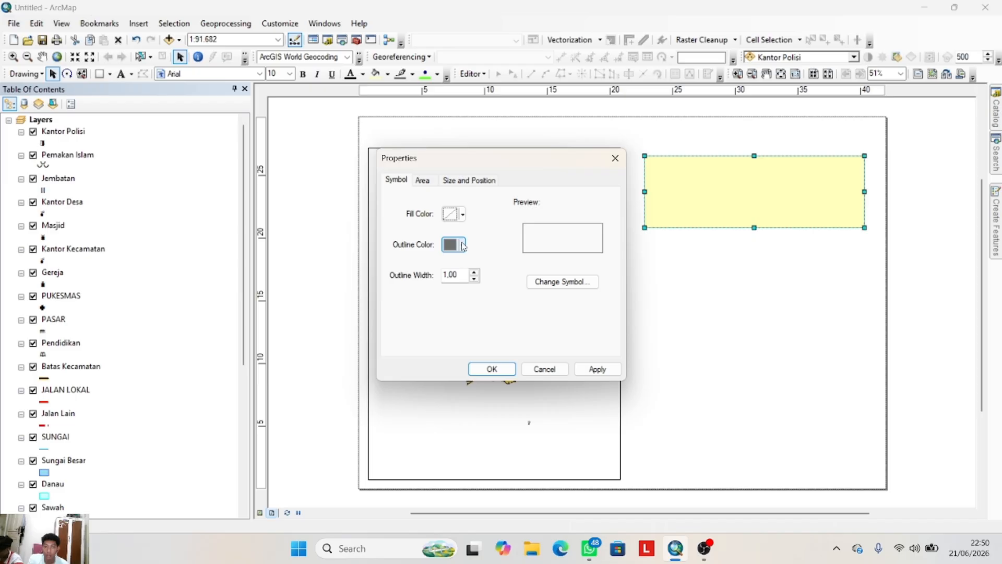
left_click(463, 246)
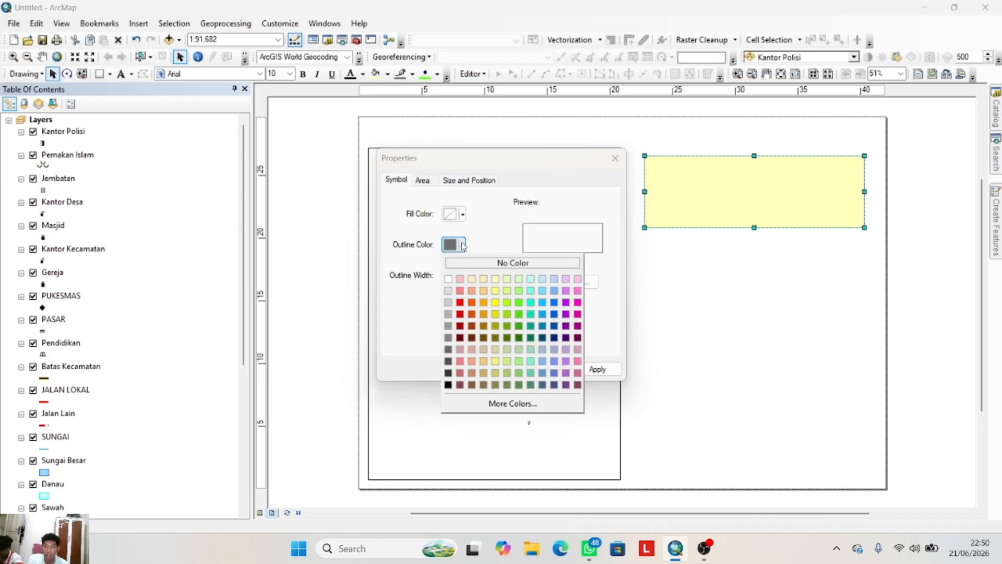
left_click(447, 384)
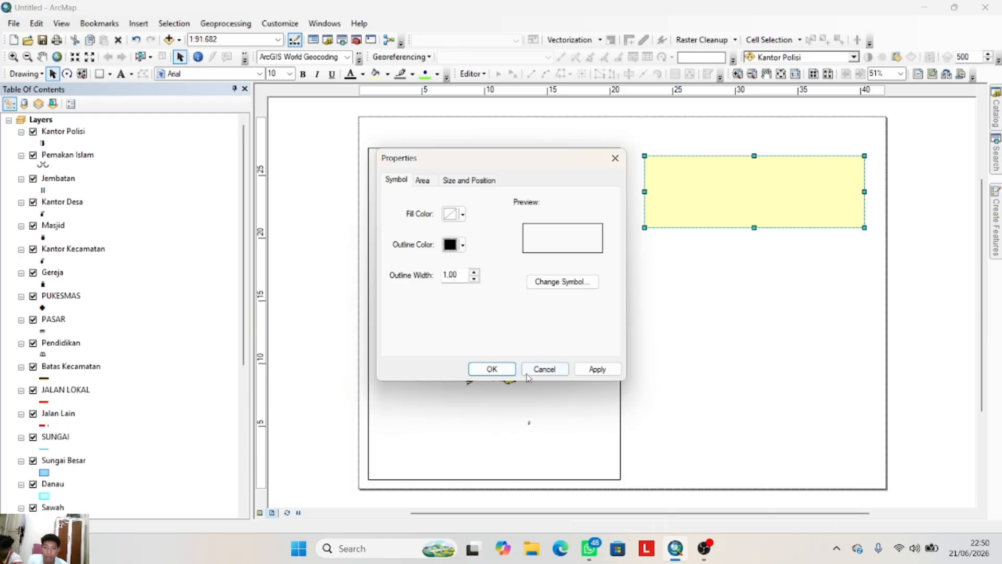
left_click(598, 369)
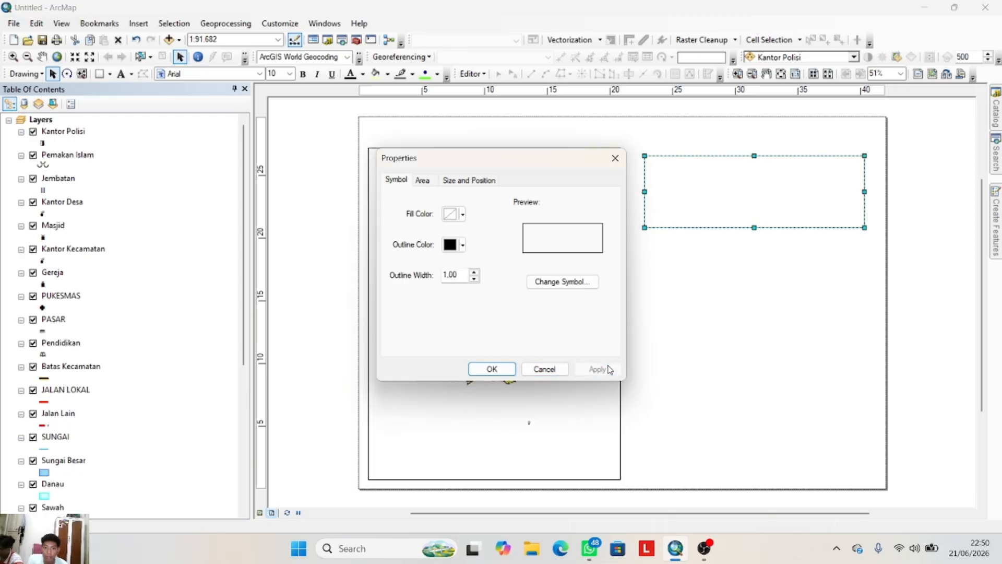
left_click(478, 374)
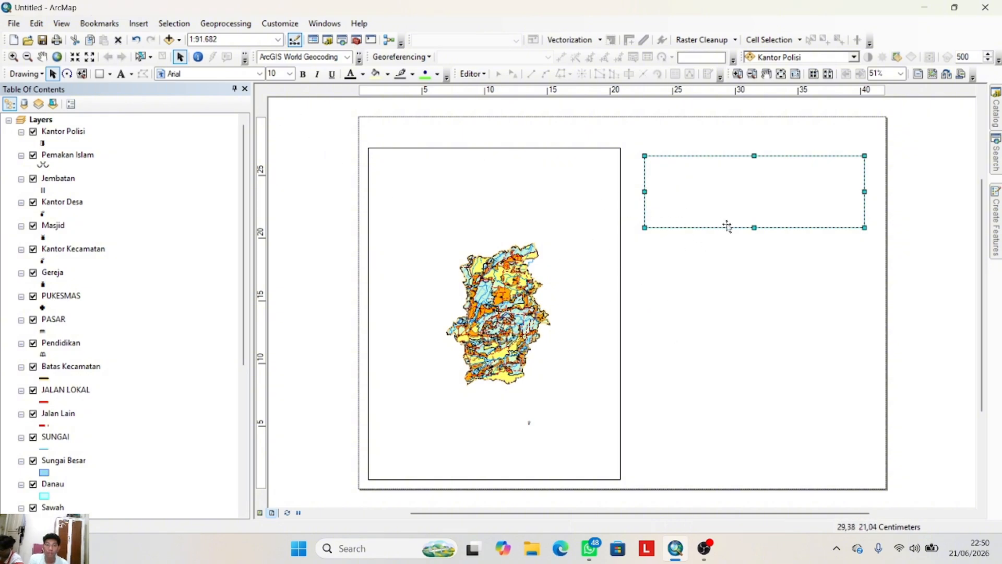
- Draw a second unfilled, black-outlined rectangle in the lower-right part of the page
left_click(99, 74)
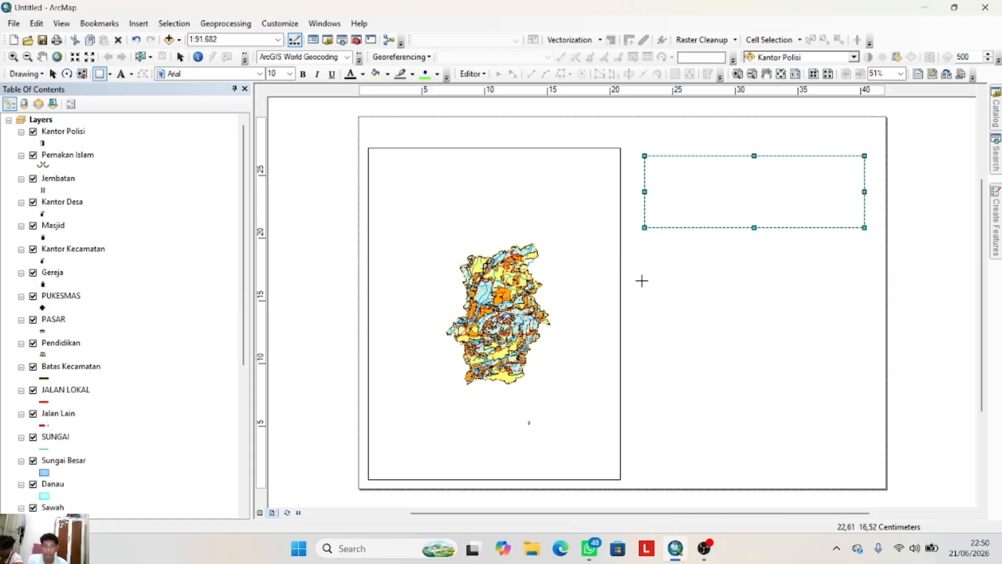
left_click_drag(645, 271, 865, 475)
double_click(710, 353)
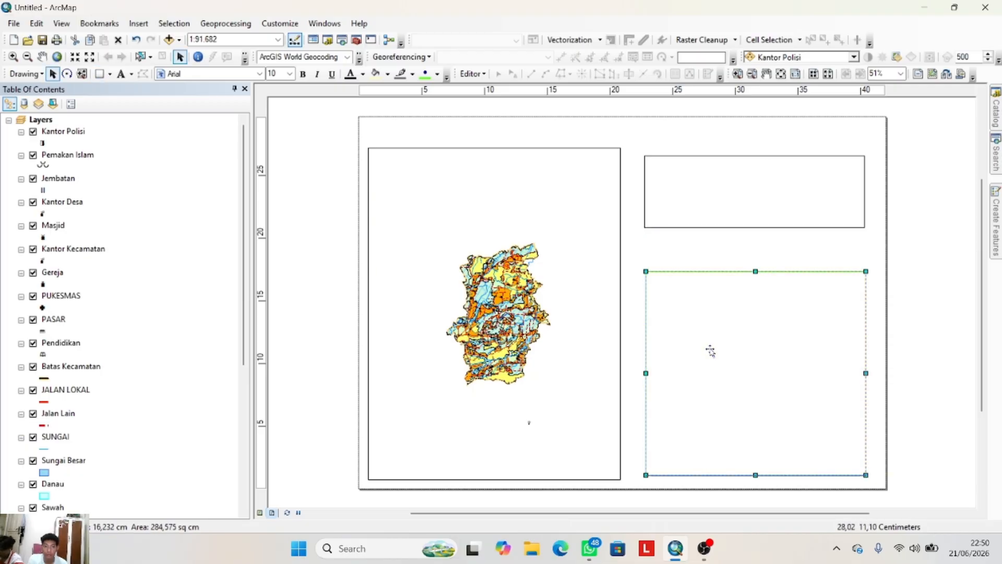
left_click(463, 214)
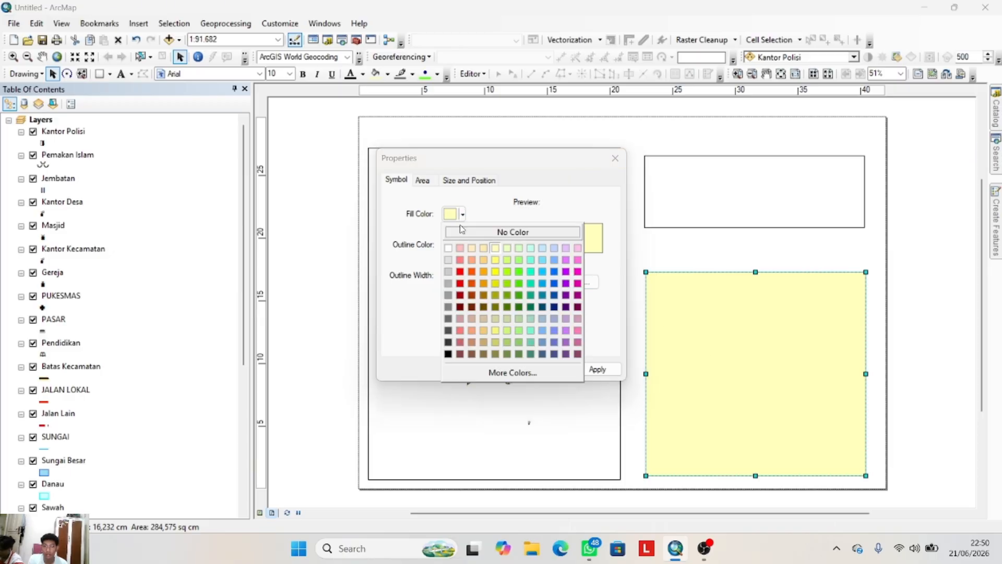
left_click(512, 232)
left_click(463, 244)
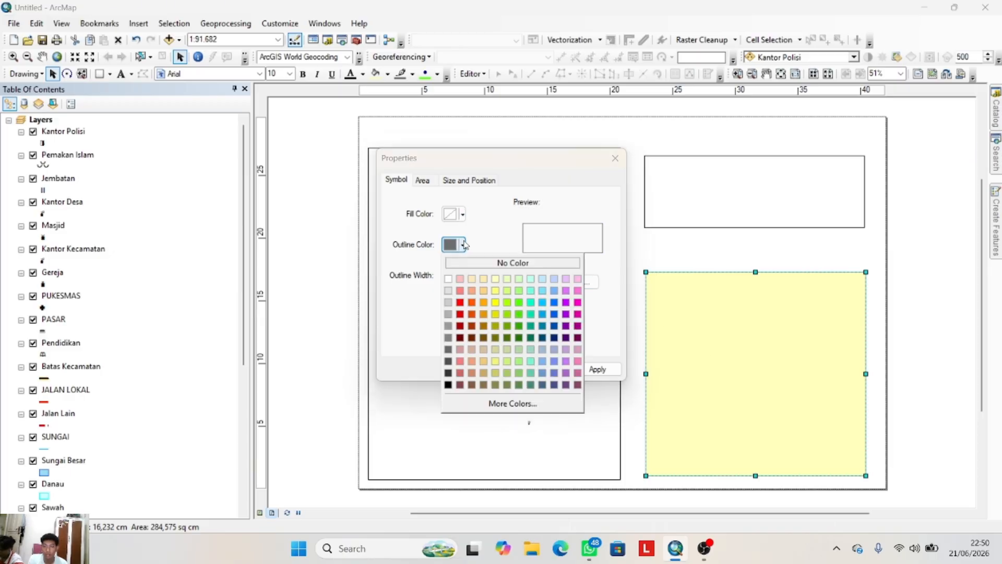
left_click(448, 385)
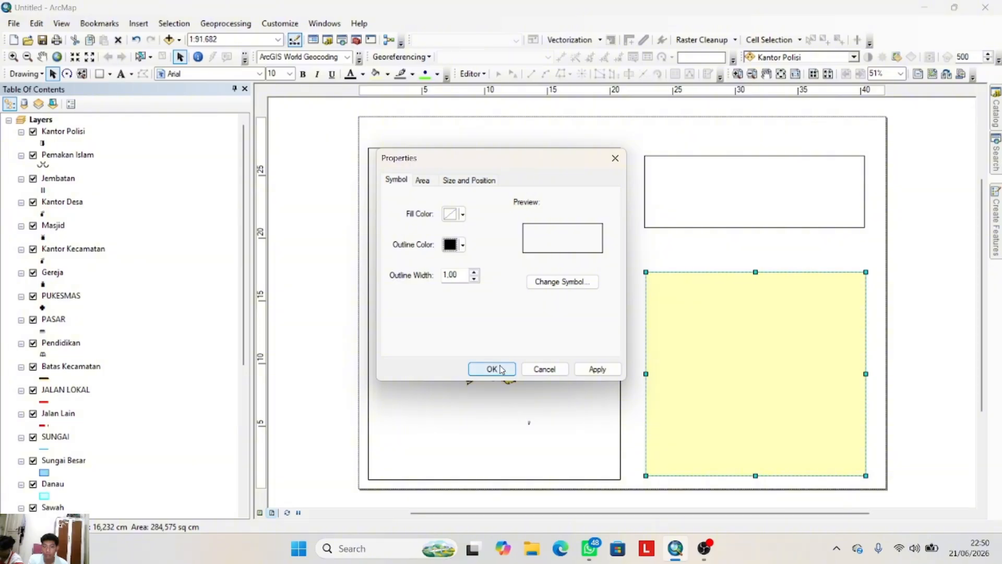
left_click(500, 369)
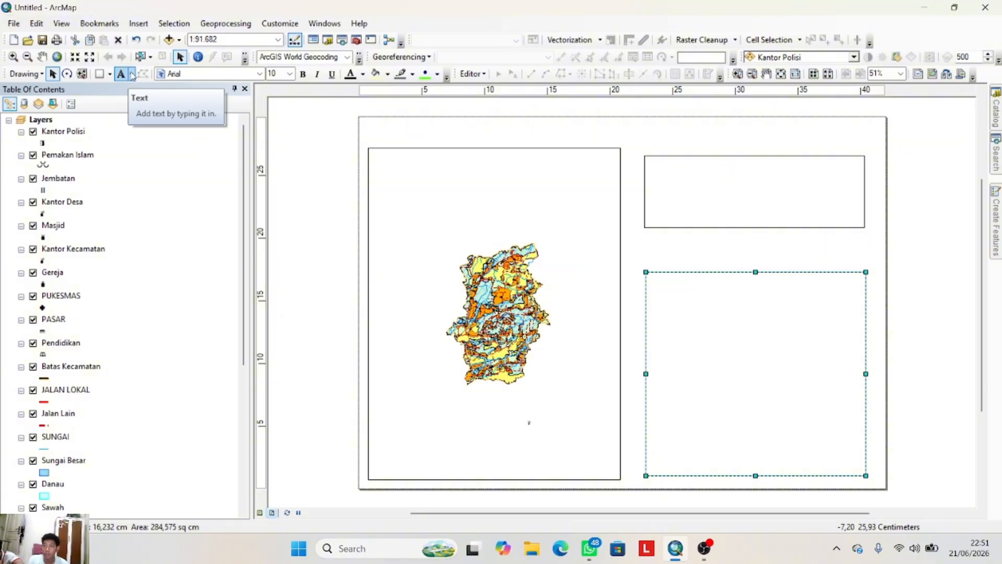
- Place a text element in the upper-right box and enter the author's full name as its text
left_click(124, 77)
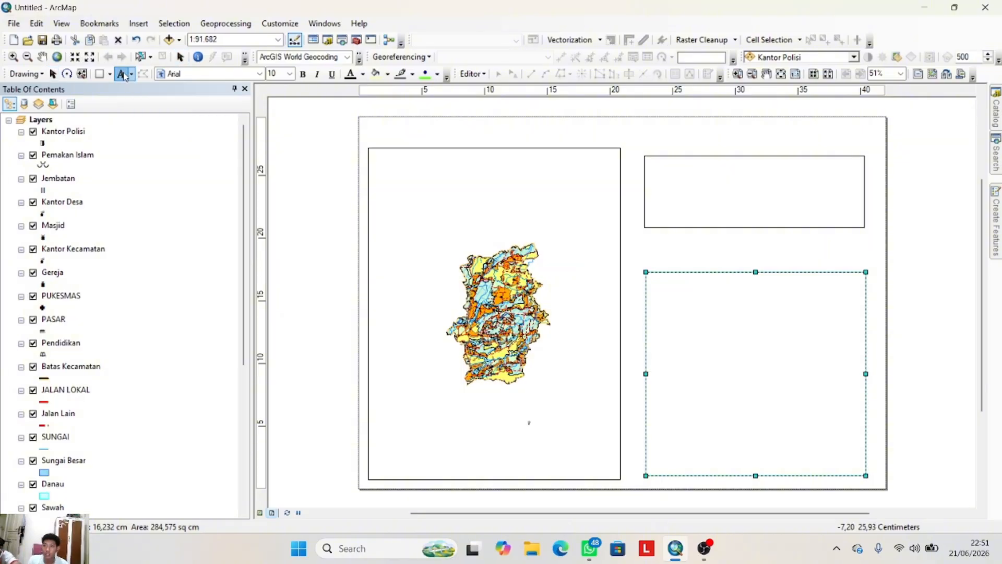
left_click(674, 183)
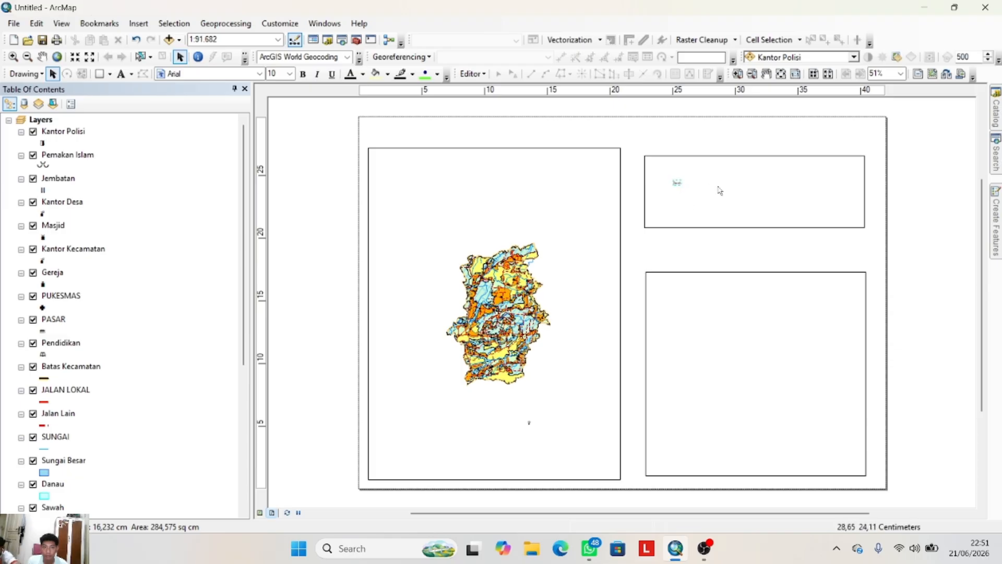
double_click(681, 184)
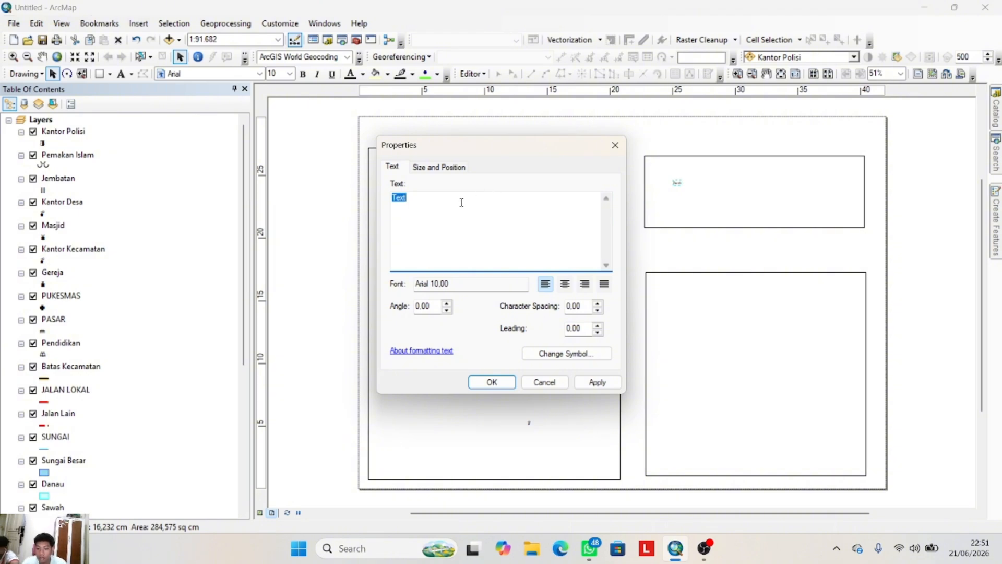
type("ANANDA FAWAZ ALFAREZA")
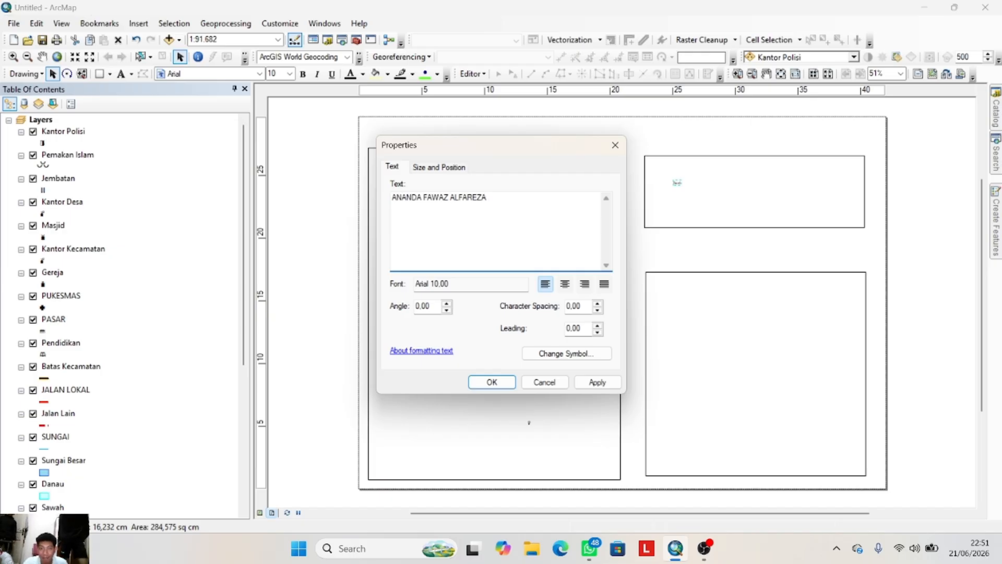
- Format the author's name text as bold Times New Roman, size 24, and apply it
left_click(585, 356)
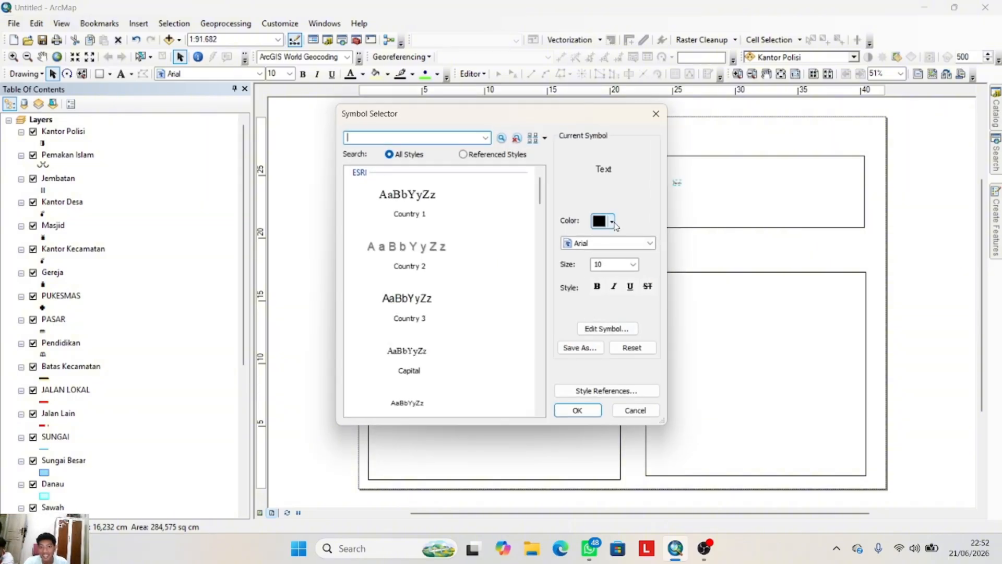
left_click(650, 244)
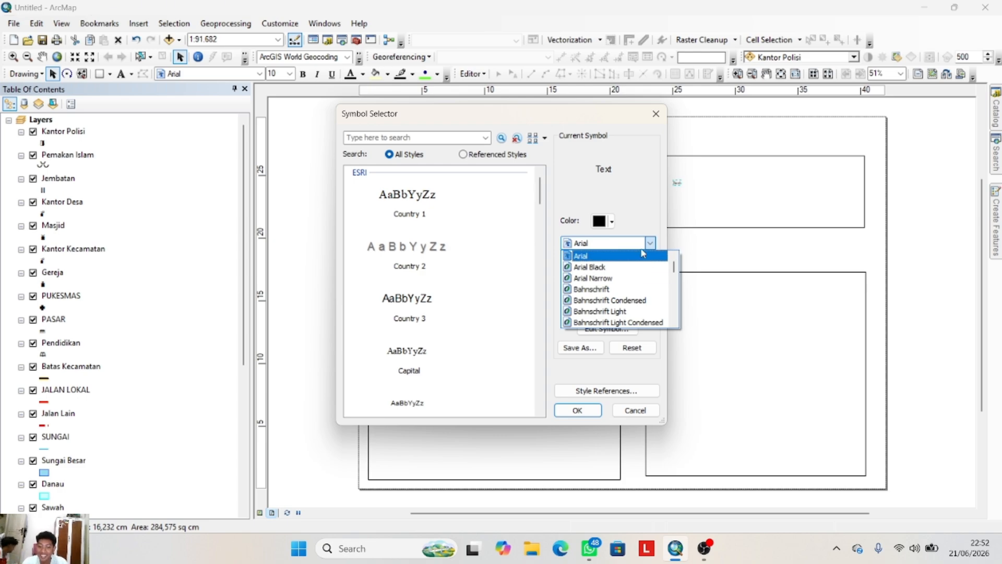
key("t")
key("t")
key("t")
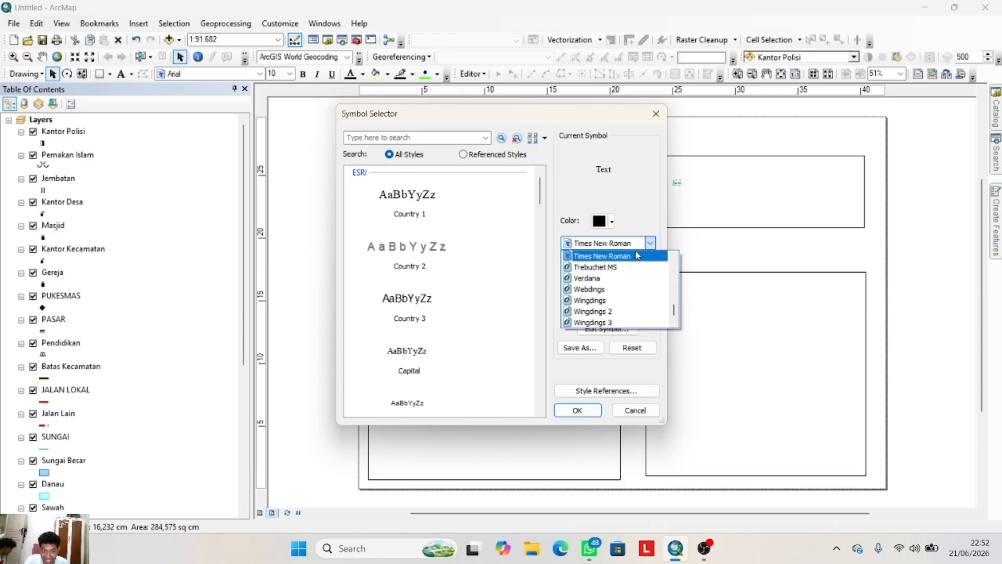
left_click(629, 256)
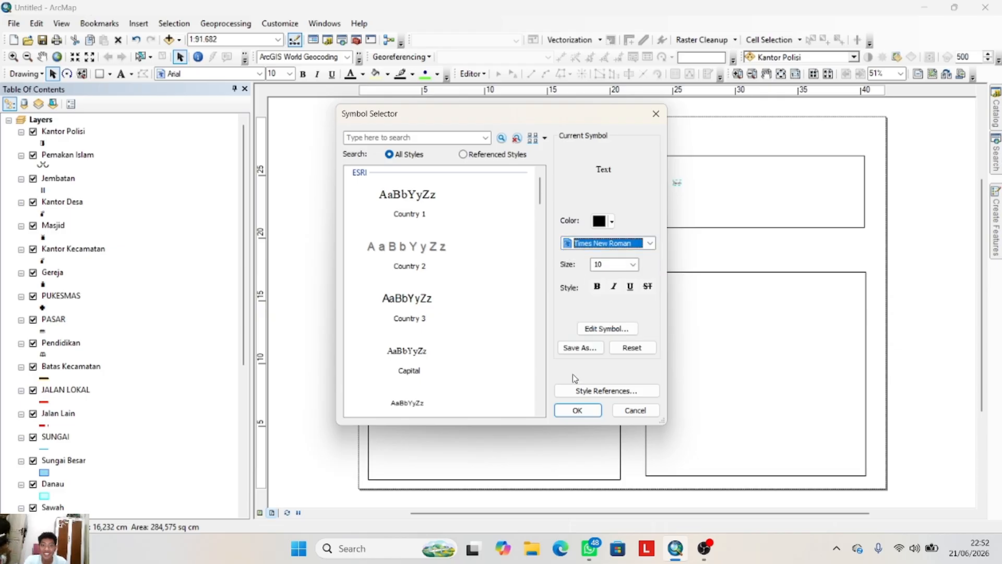
left_click(633, 264)
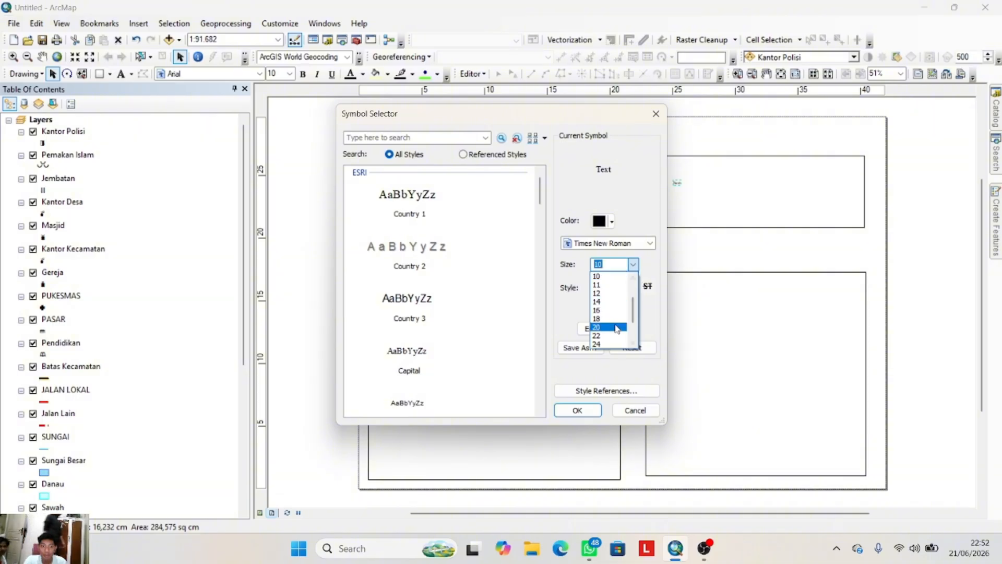
left_click(608, 345)
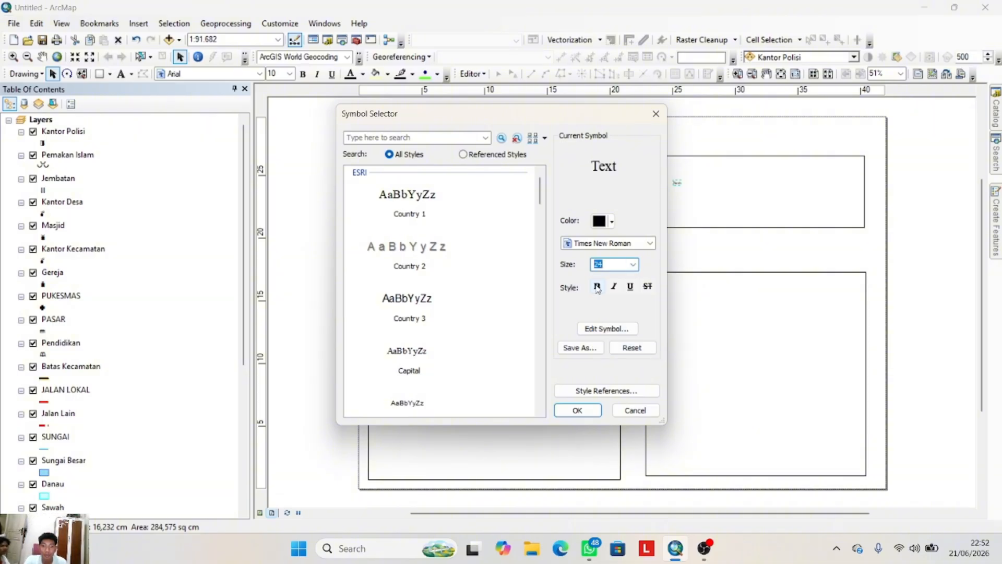
left_click(597, 286)
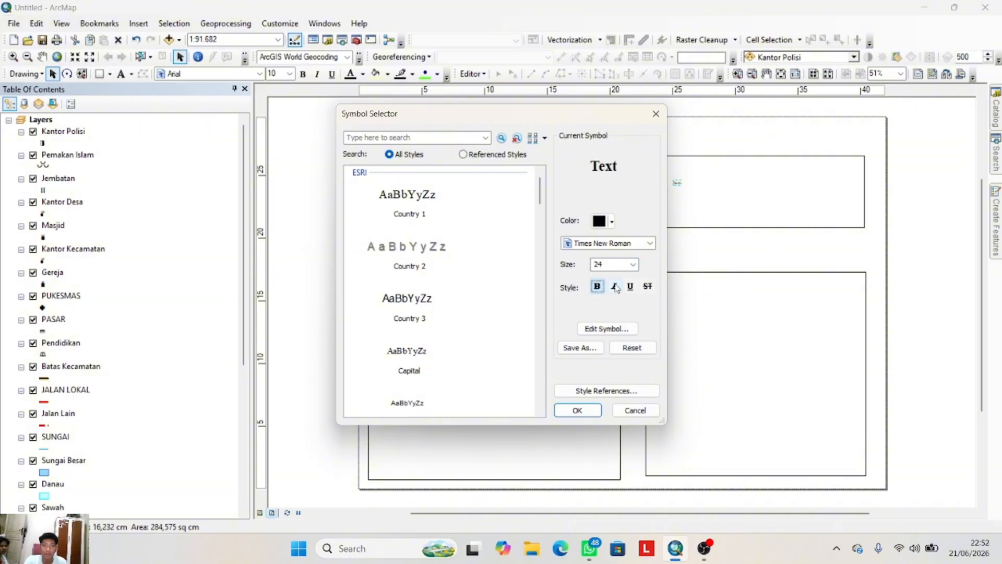
left_click(584, 409)
left_click(595, 382)
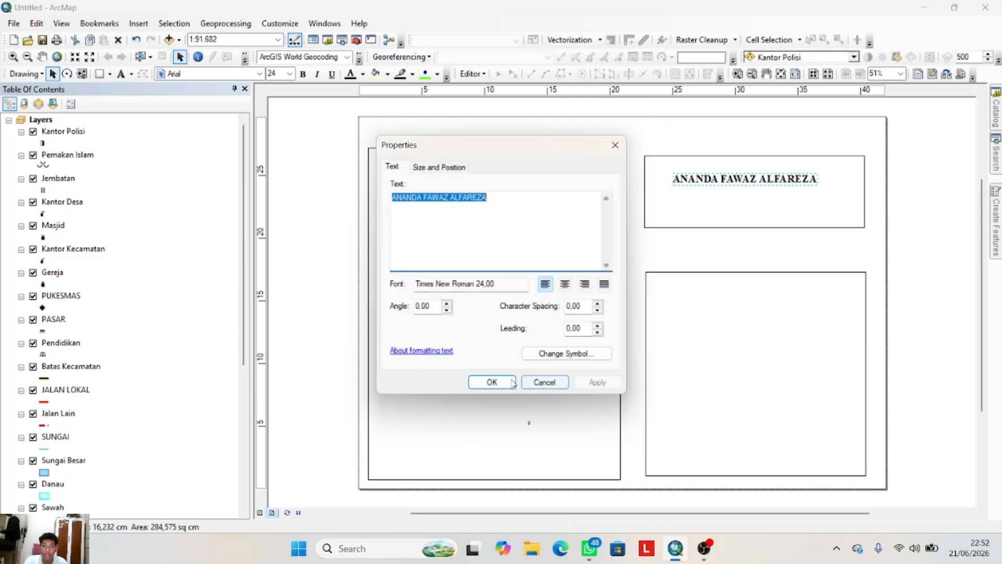
left_click(495, 384)
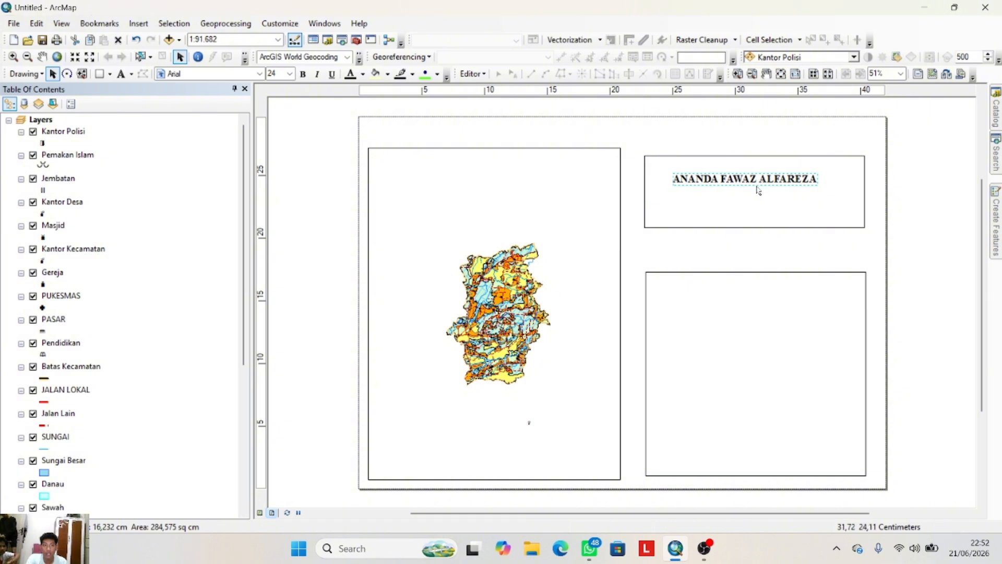
- Insert the blue logo picture and move it into the lower-right box
left_click(150, 24)
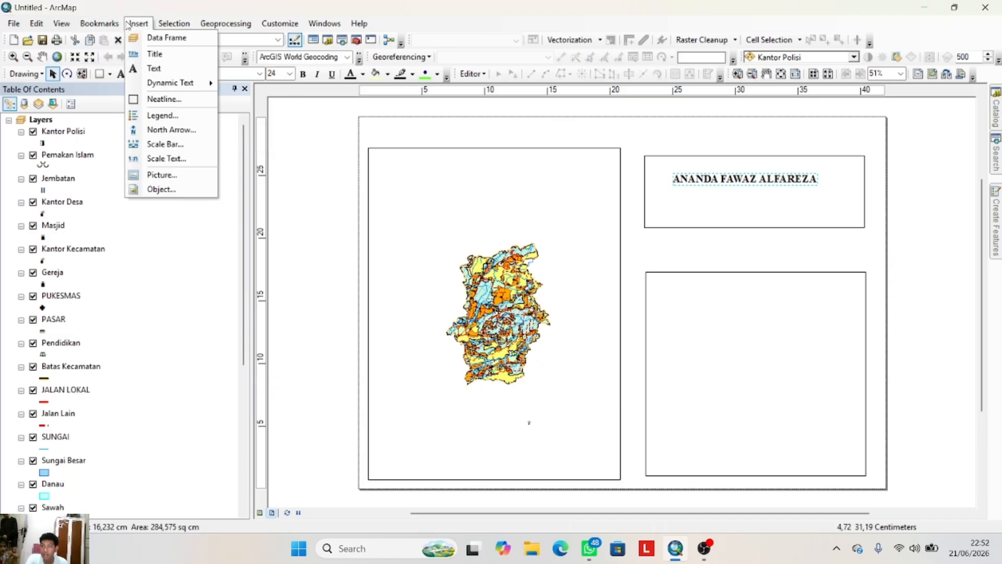
left_click(145, 176)
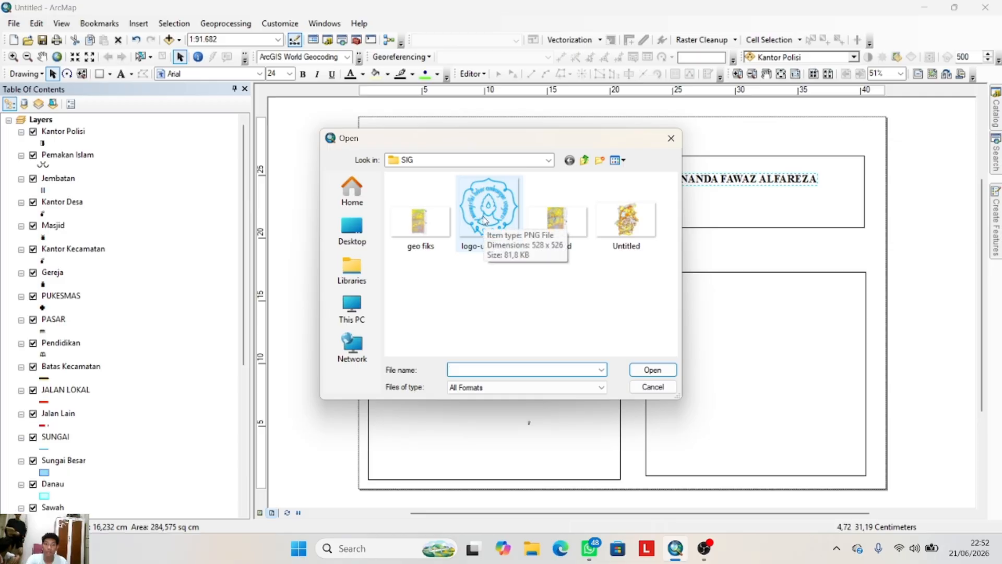
double_click(482, 218)
left_click_drag(623, 308, 692, 314)
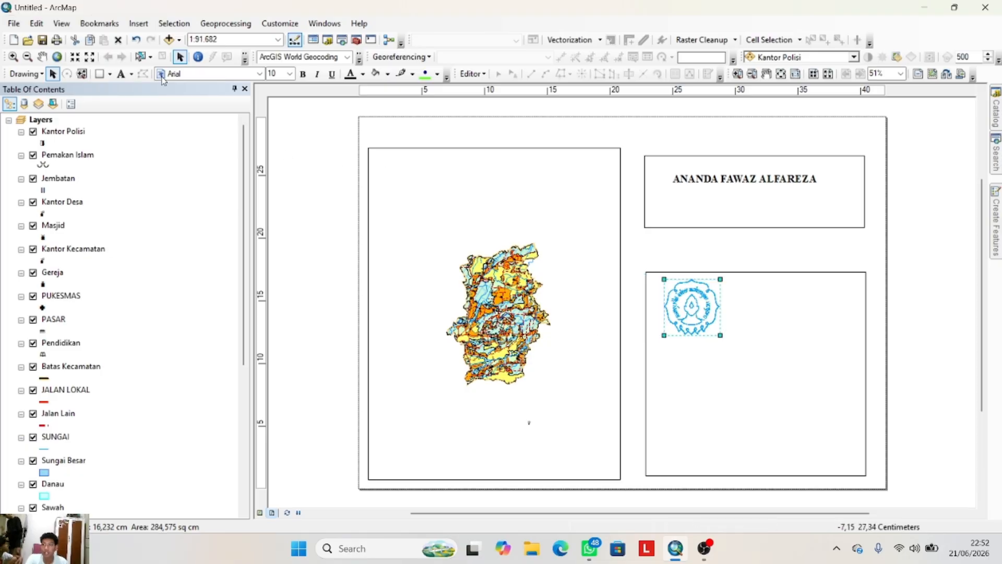
- Add an Alternating Scale Bar 2 and position it below the logo
left_click(139, 24)
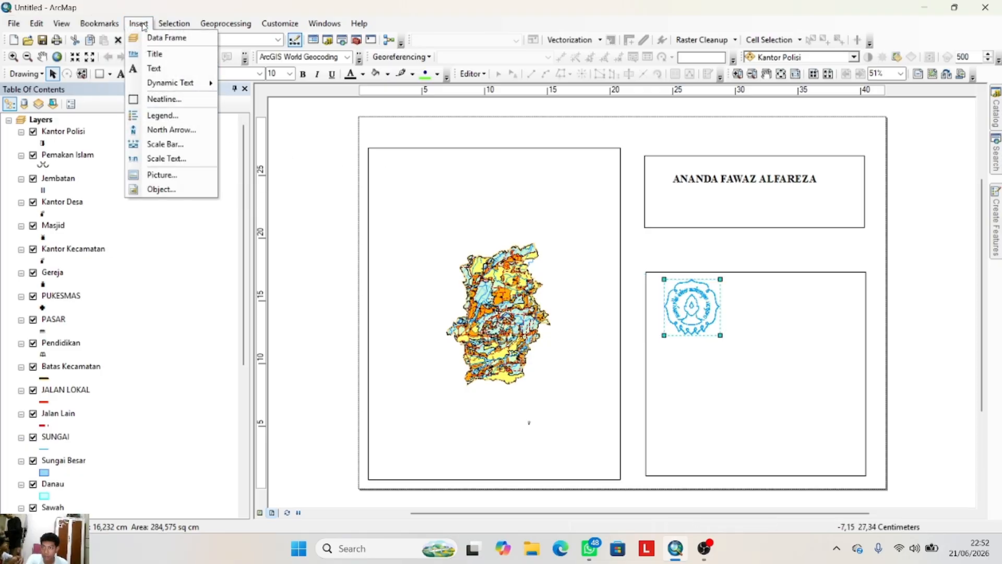
left_click(182, 143)
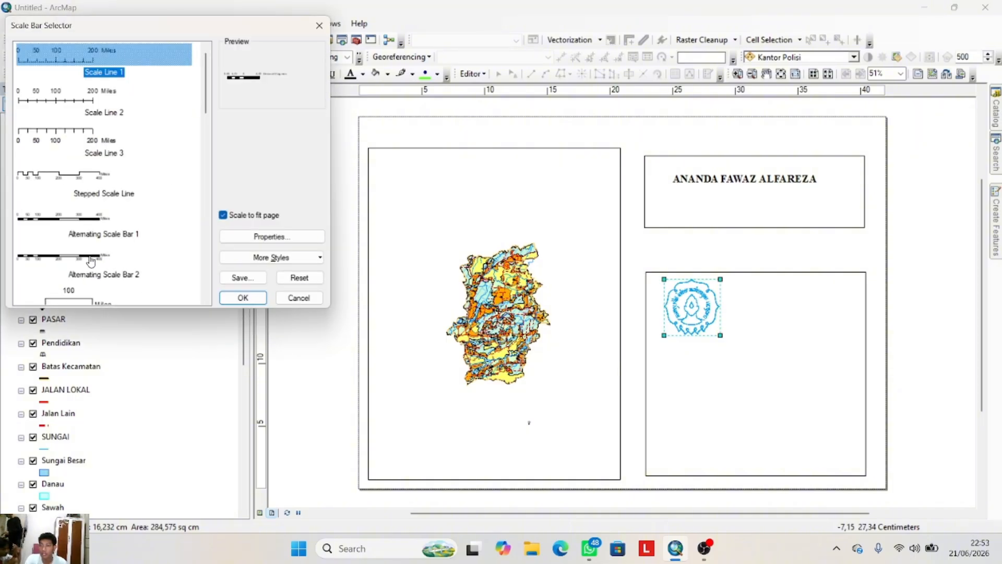
left_click(77, 261)
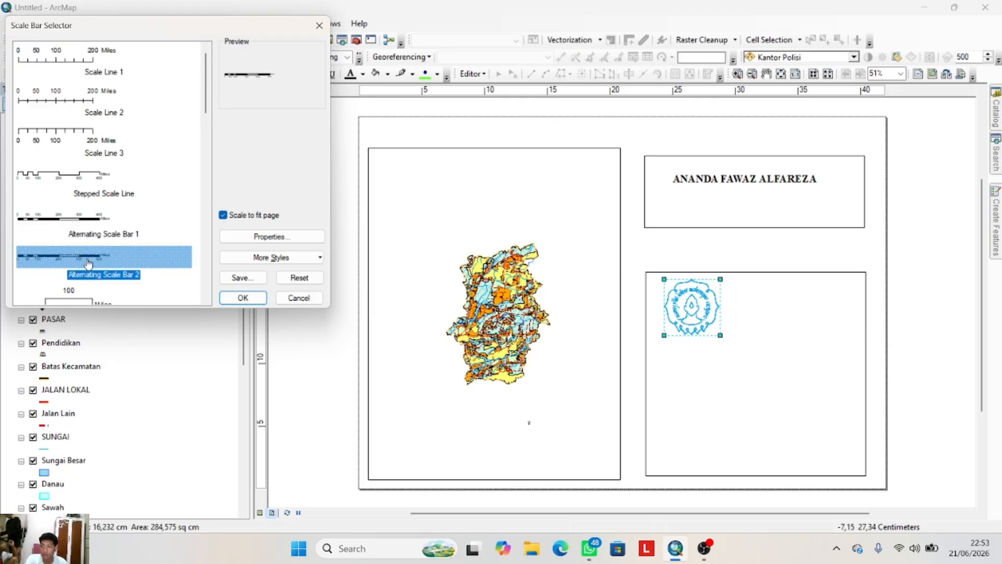
left_click(260, 298)
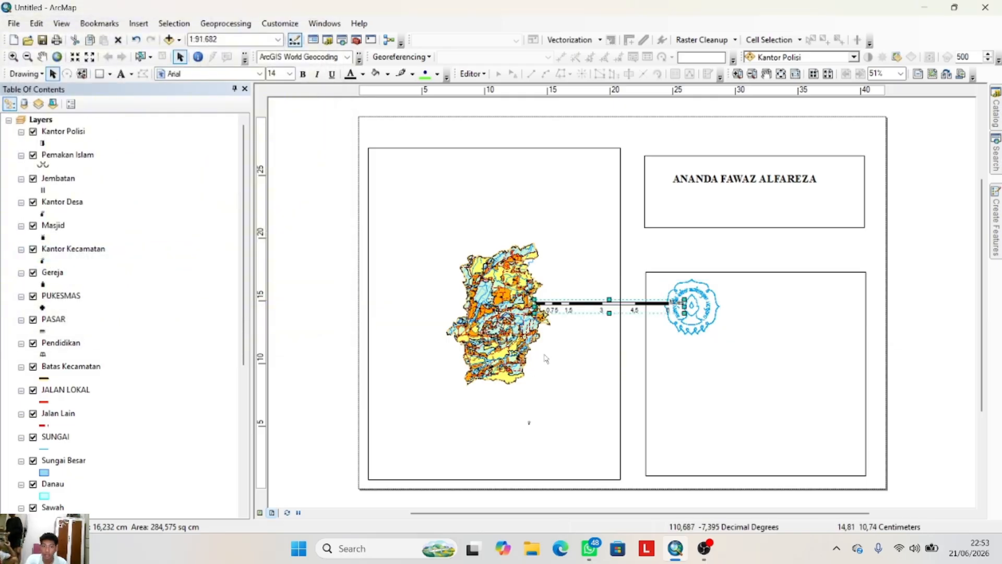
left_click(592, 297)
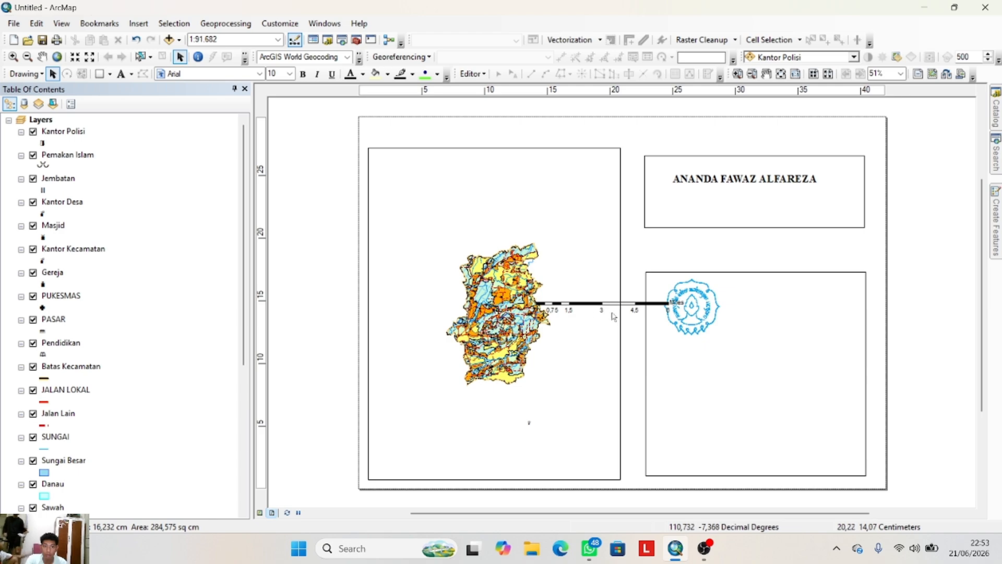
double_click(594, 304)
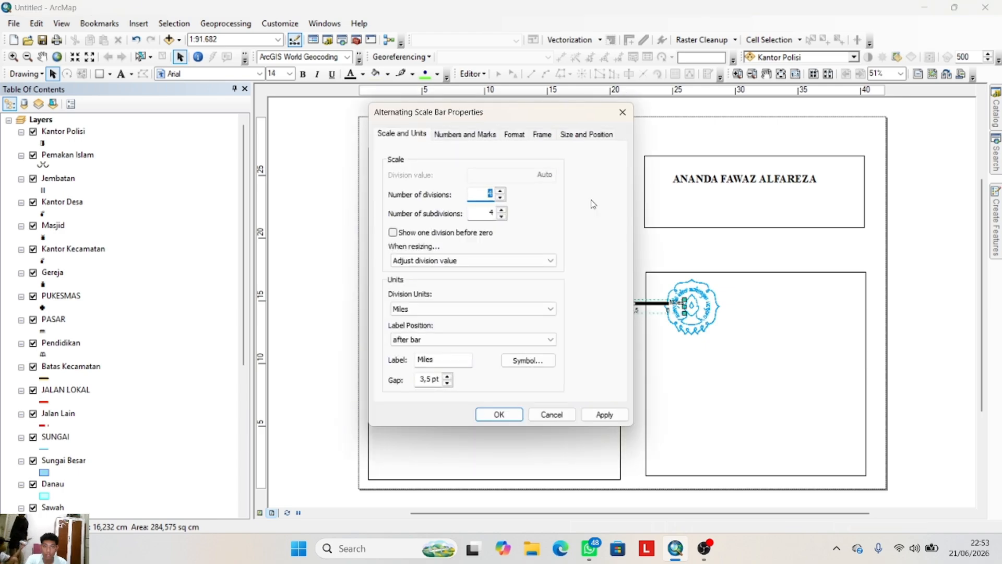
left_click(623, 111)
left_click_drag(624, 309, 733, 362)
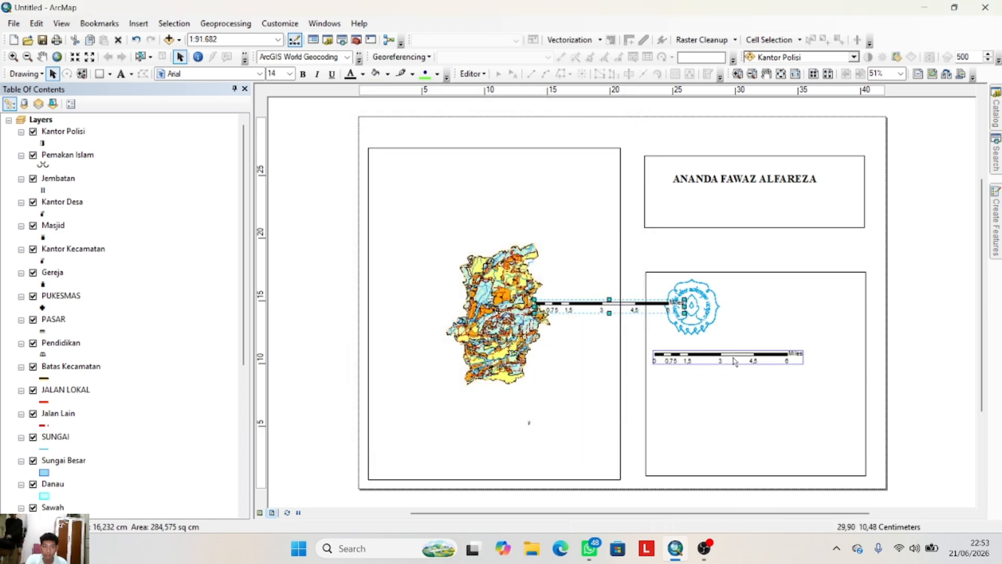
left_click(139, 23)
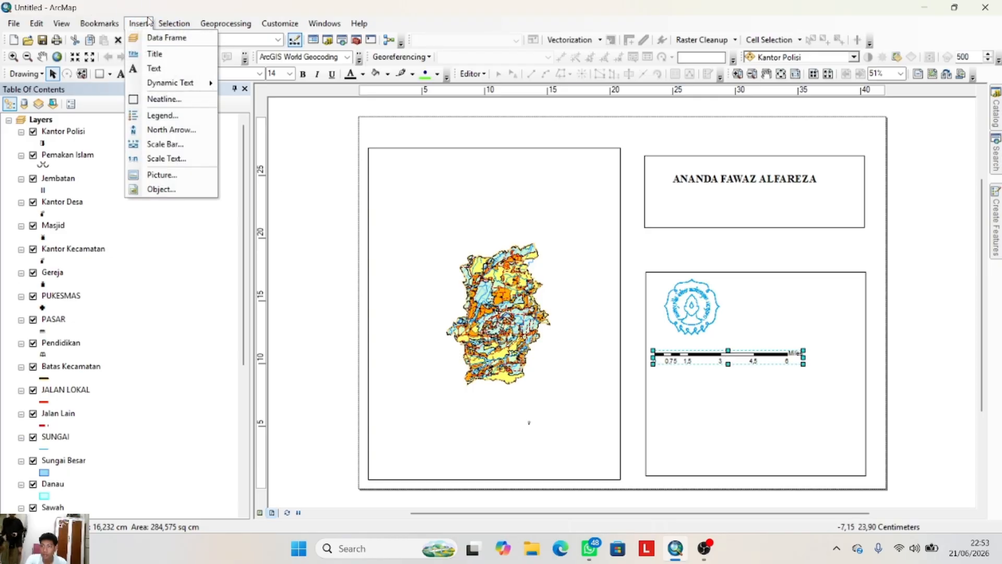
- Add the ESRI North 1 north arrow and place it beside the logo
left_click(184, 132)
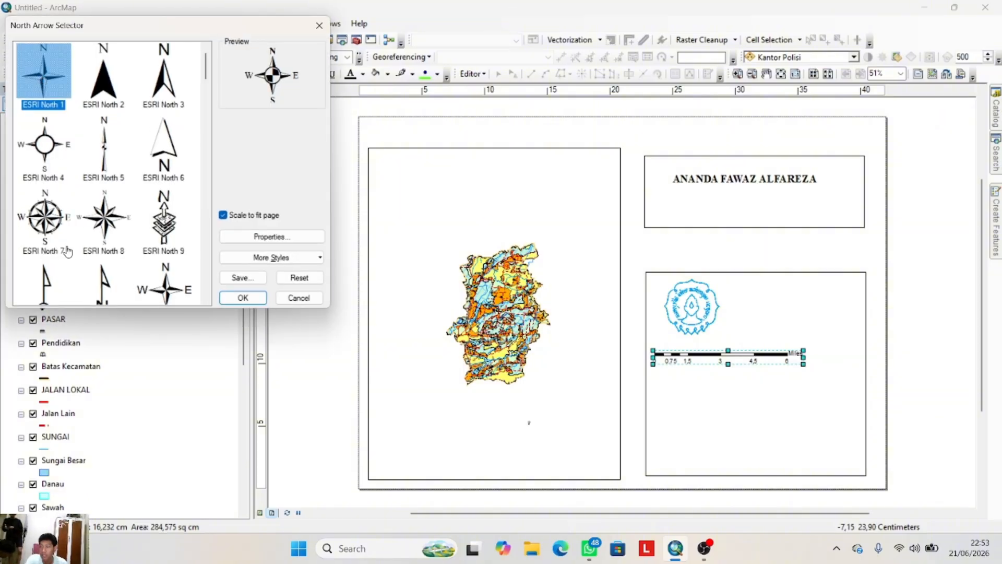
left_click(252, 301)
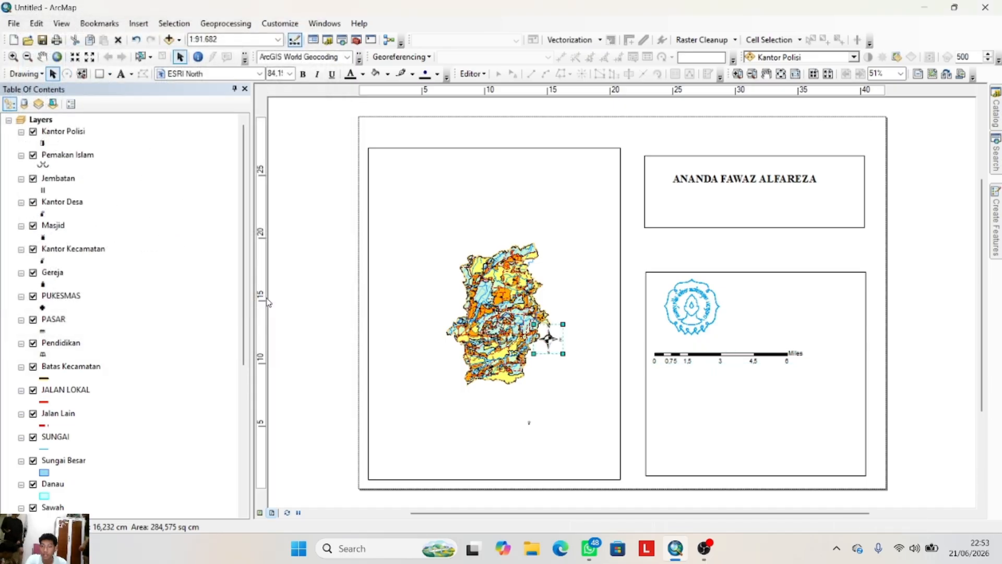
left_click_drag(628, 373, 748, 307)
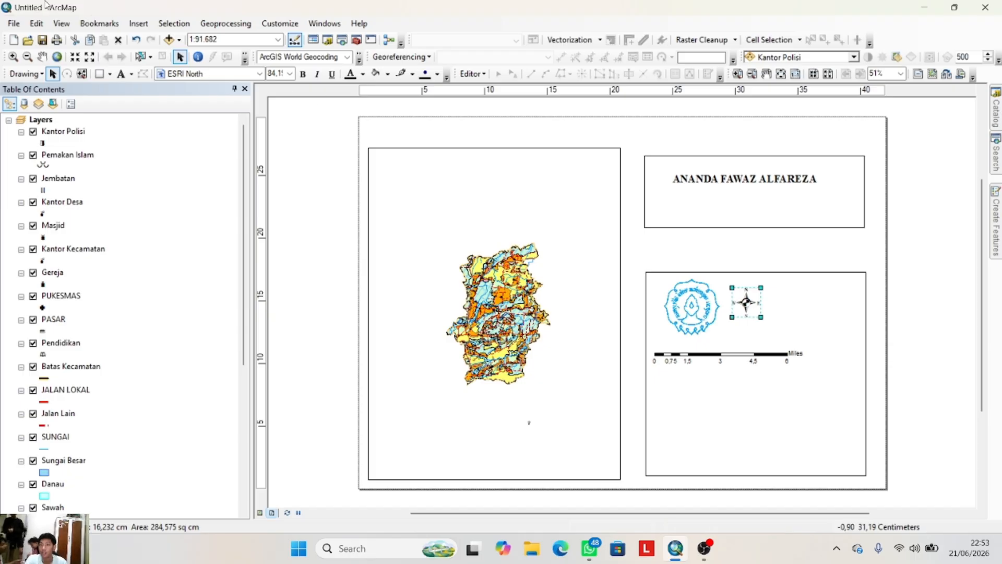
left_click(139, 24)
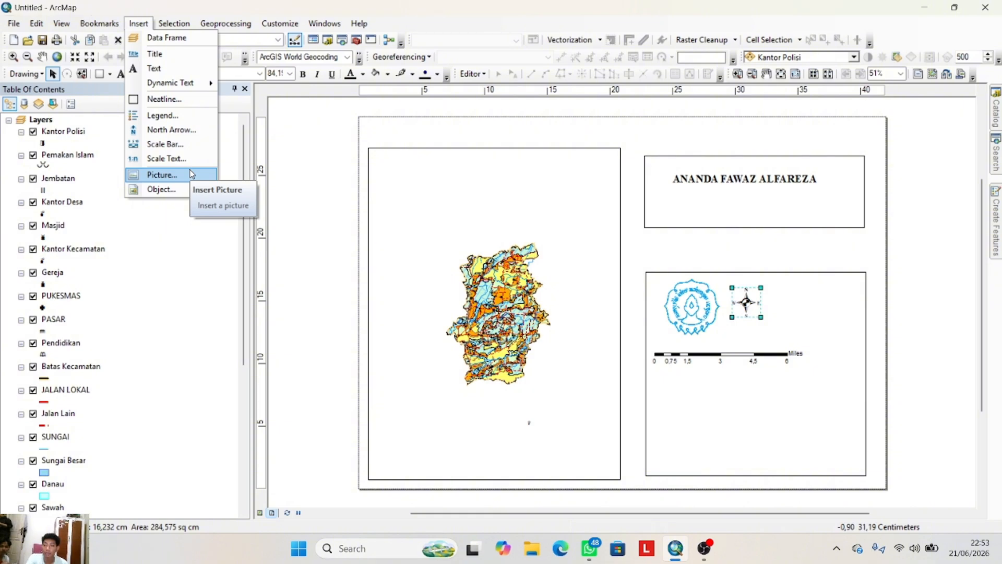
- Insert absolute scale text and place it beside the north arrow
left_click(189, 165)
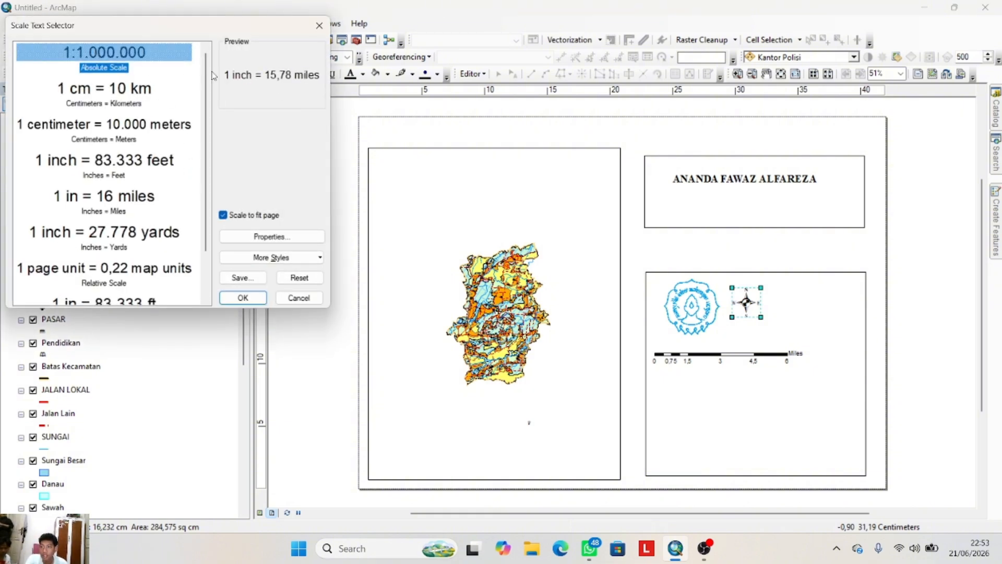
double_click(108, 54)
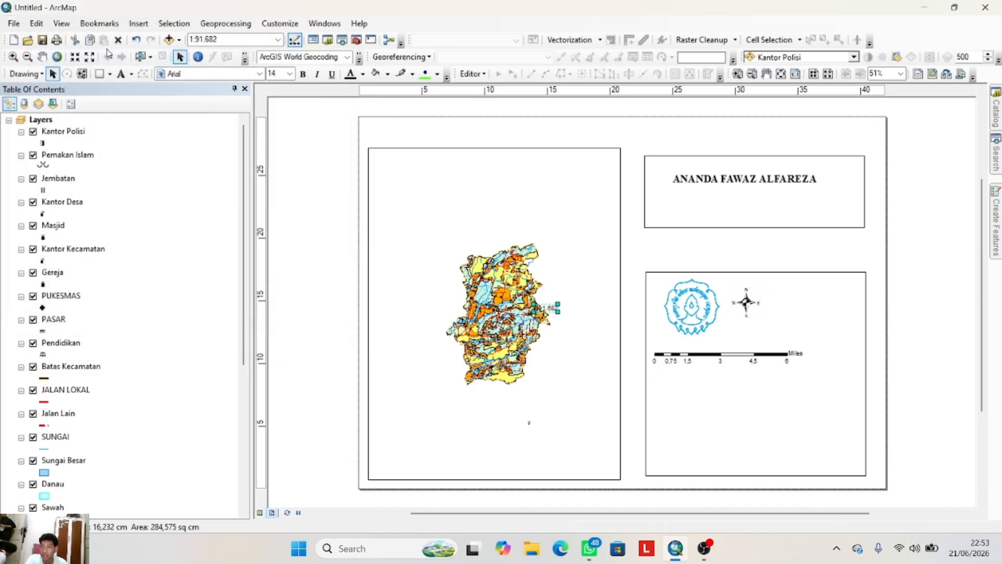
left_click_drag(539, 309, 778, 322)
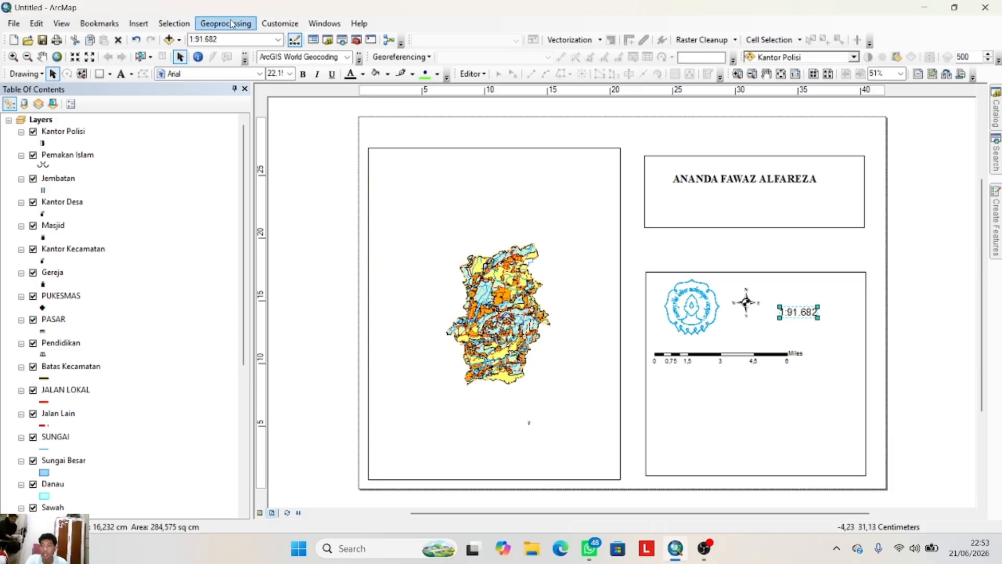
- Set the main map scale to 1:50.000
left_click(242, 38)
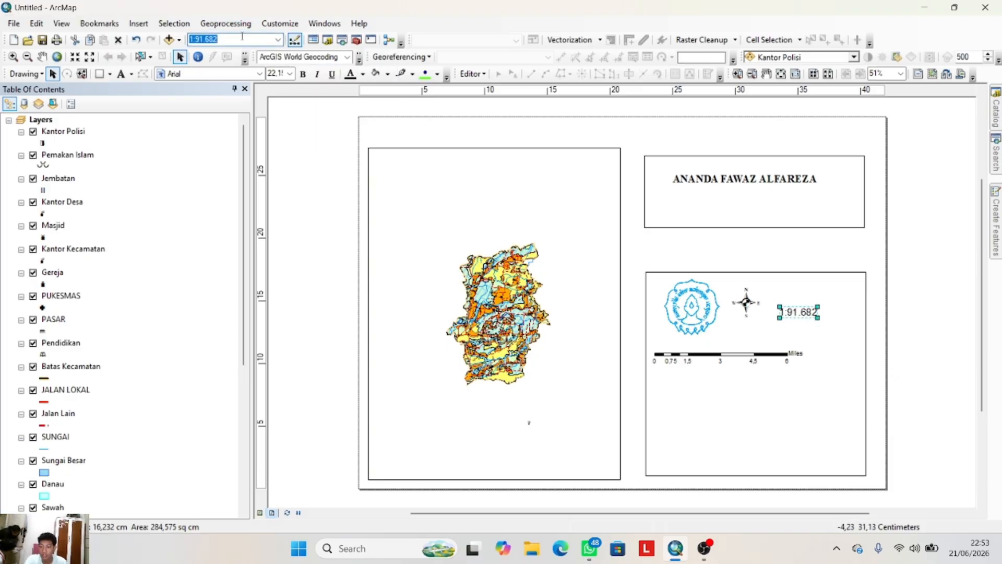
type("1:50000")
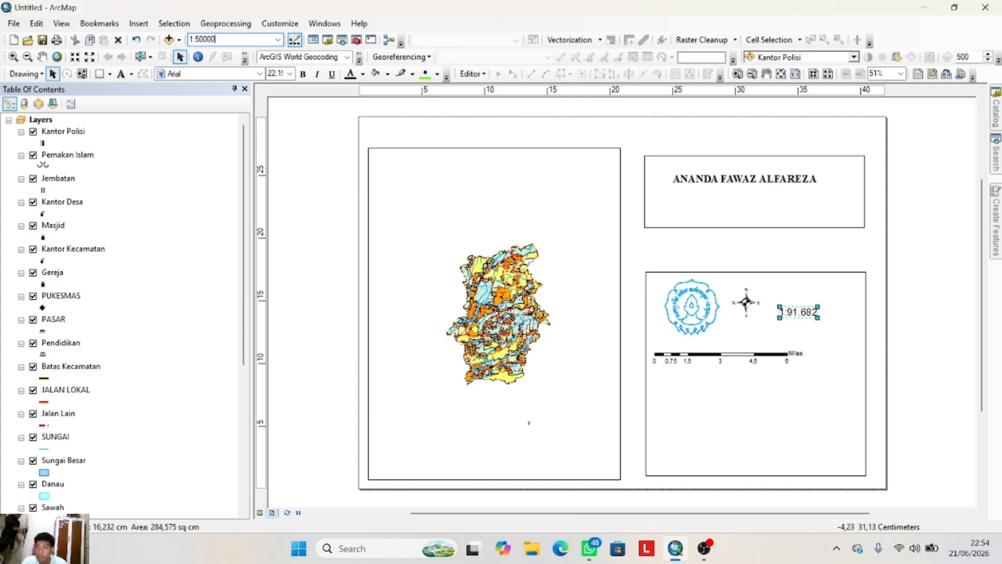
key("Return")
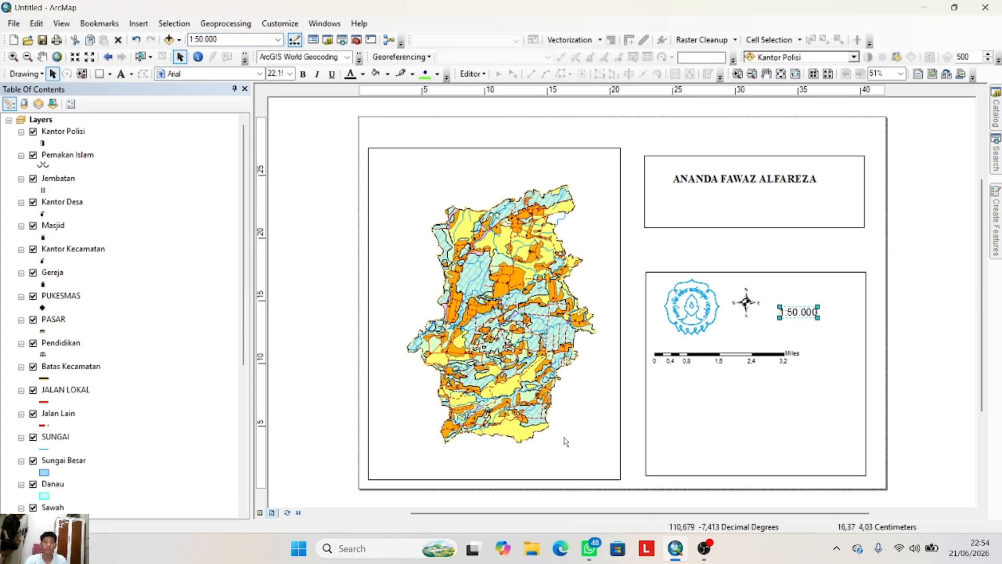
scroll(601, 366, "down", 1)
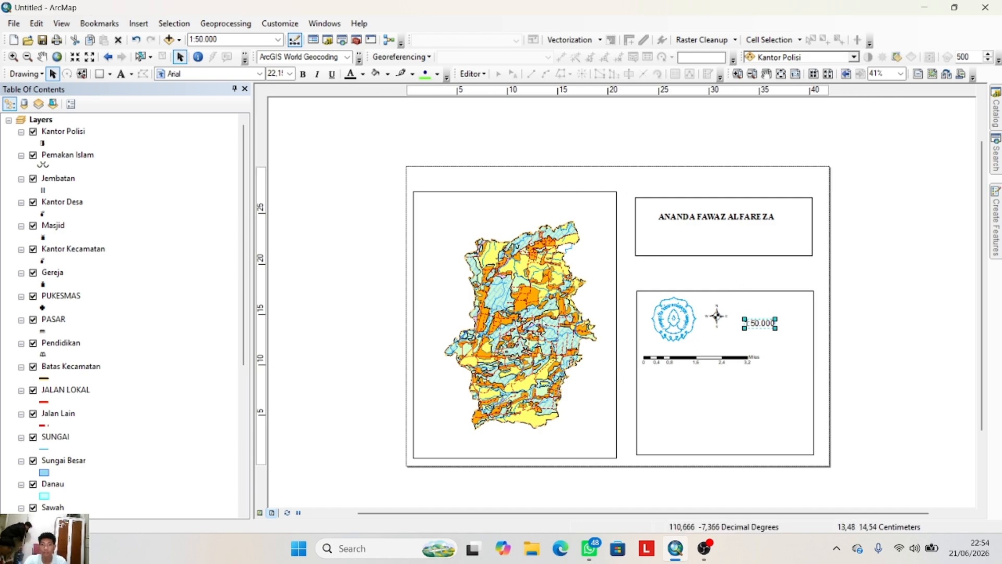
- Add a two-column legend of the map layers and resize it into the lower-right box
left_click(150, 25)
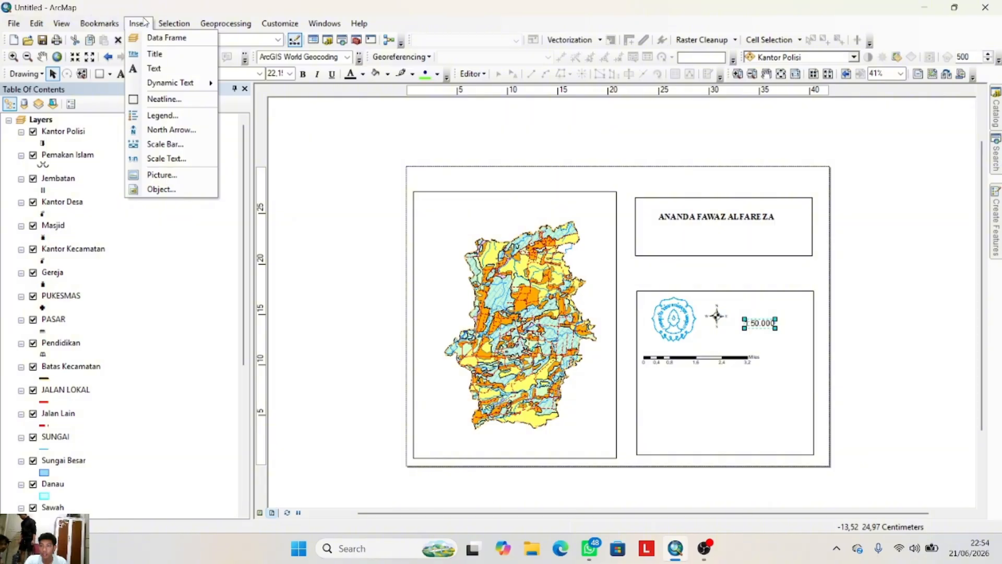
left_click(157, 116)
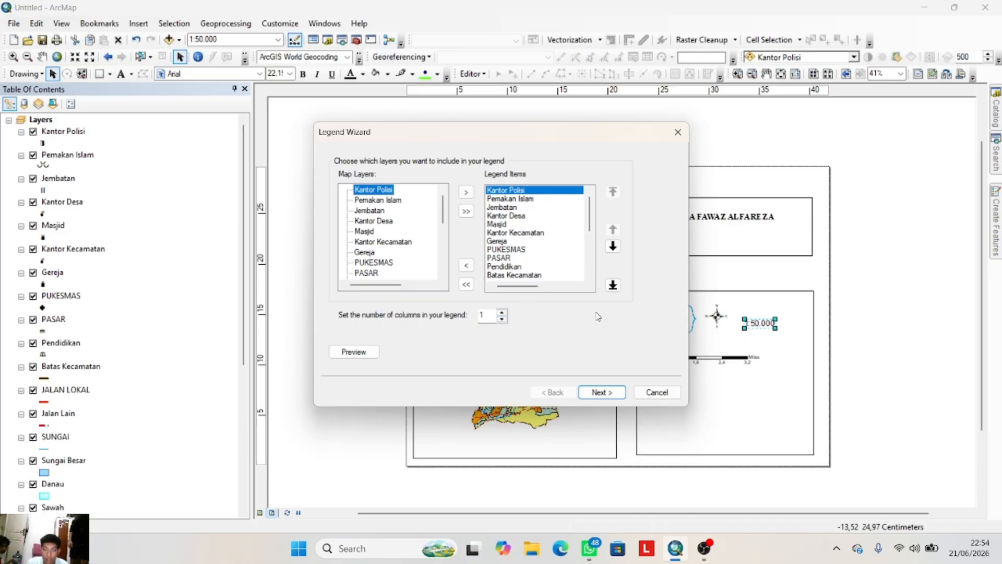
left_click(502, 311)
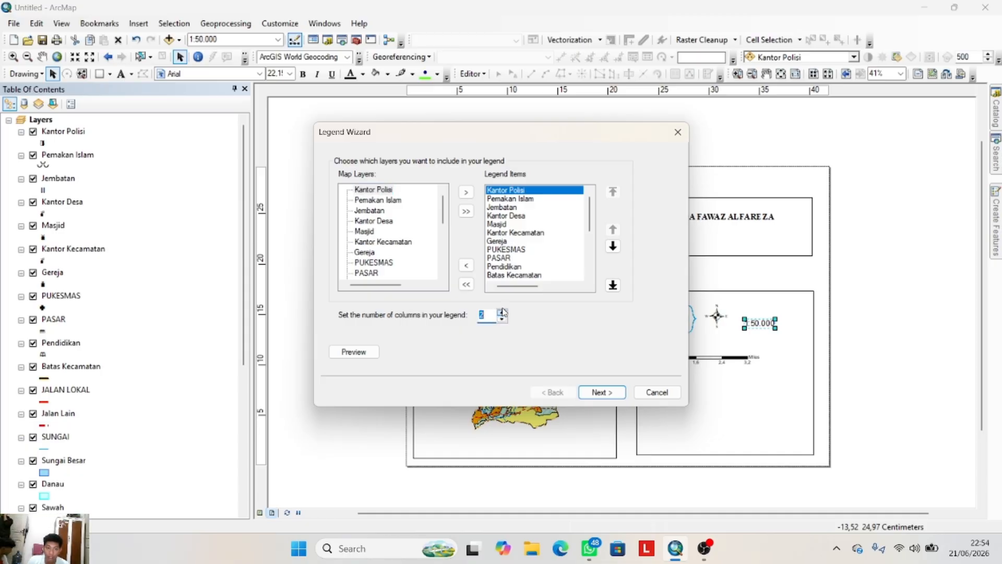
left_click(603, 392)
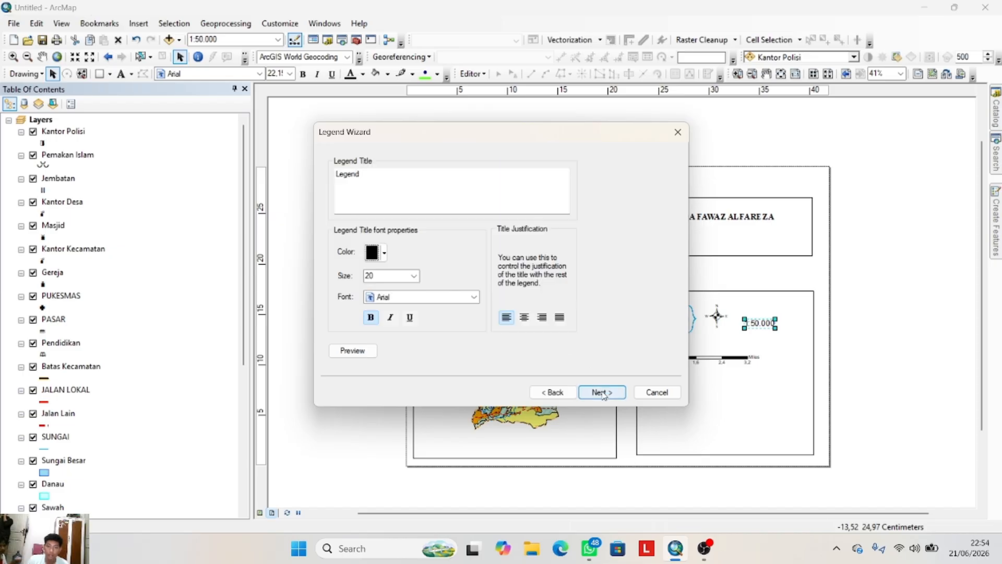
left_click(603, 393)
left_click(603, 393)
left_click(603, 393)
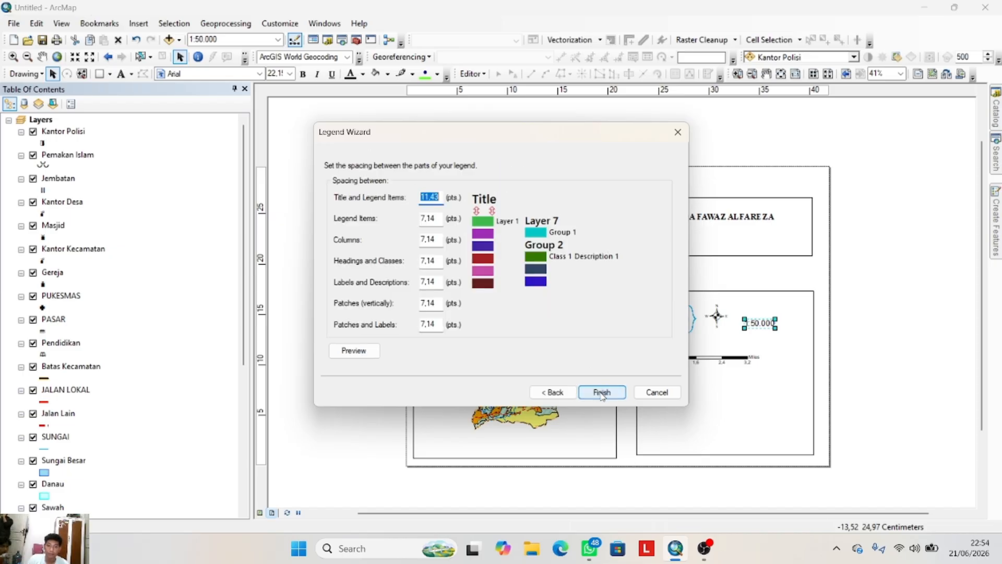
left_click(601, 393)
left_click_drag(644, 314, 629, 403)
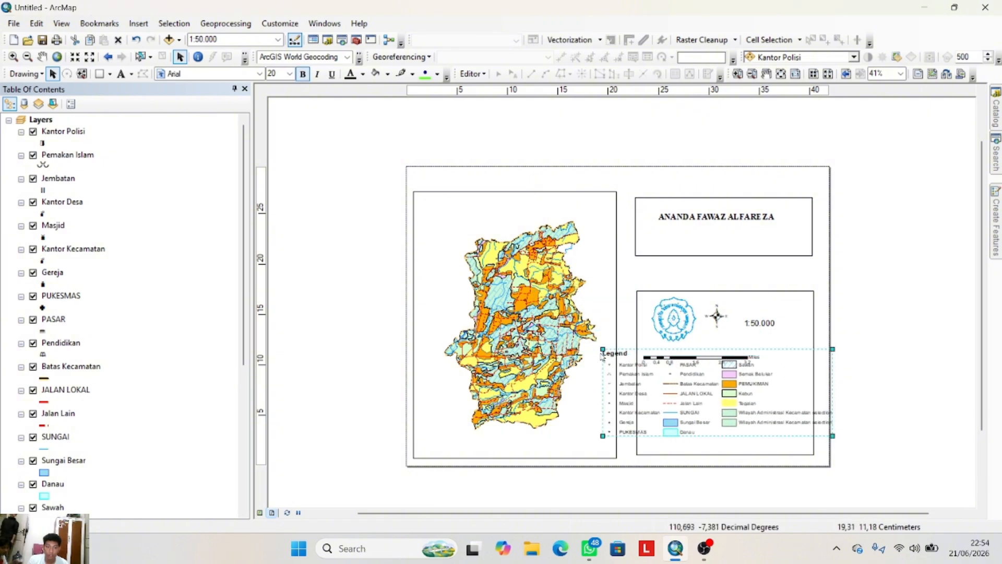
left_click_drag(603, 349, 640, 362)
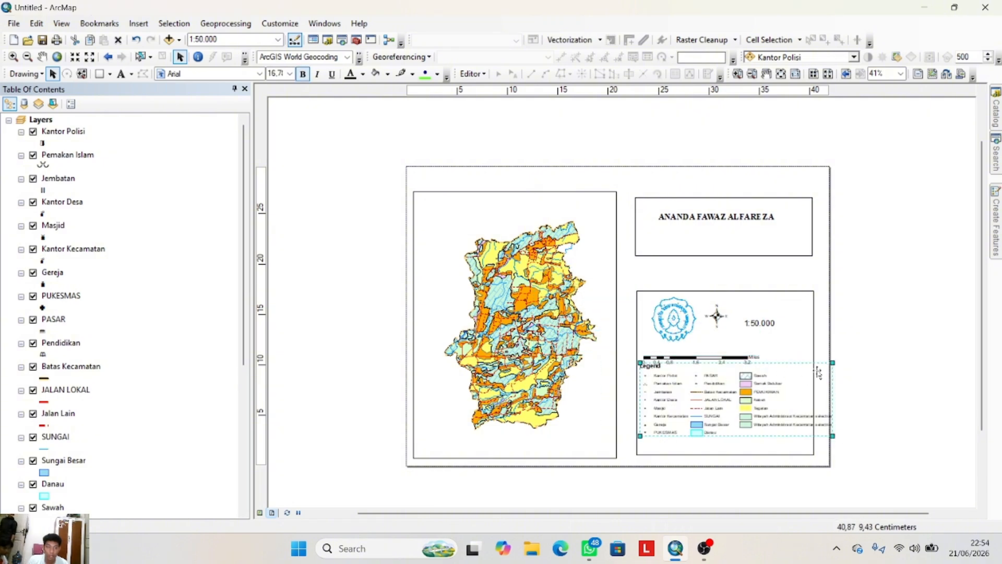
left_click_drag(833, 362, 805, 374)
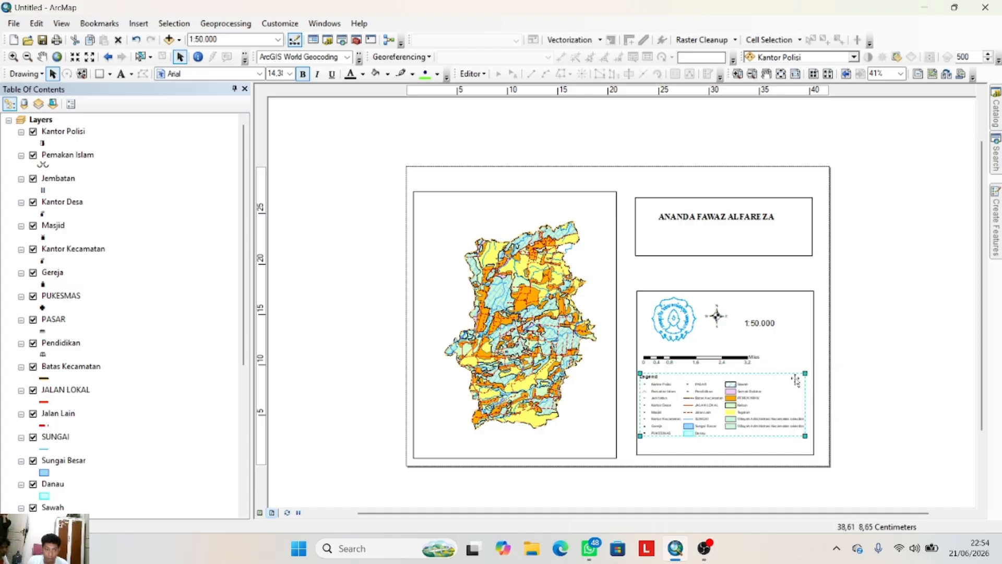
- Shrink the legend and shift logo, north arrow, scale text, scale bar and legend upward
left_click_drag(804, 373, 782, 382)
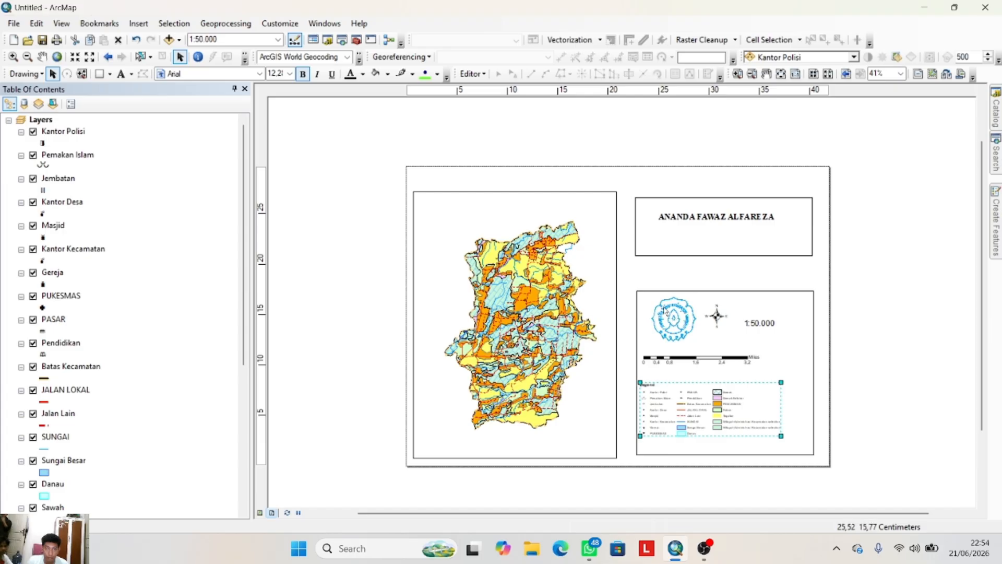
left_click_drag(682, 319, 675, 275)
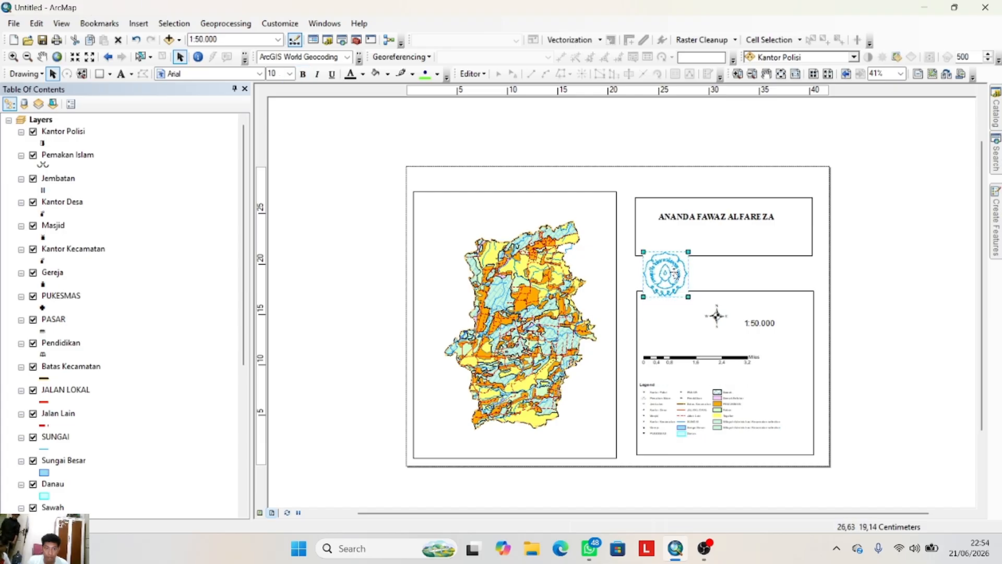
left_click_drag(709, 308, 696, 268)
left_click_drag(768, 324, 757, 271)
left_click_drag(733, 357, 733, 304)
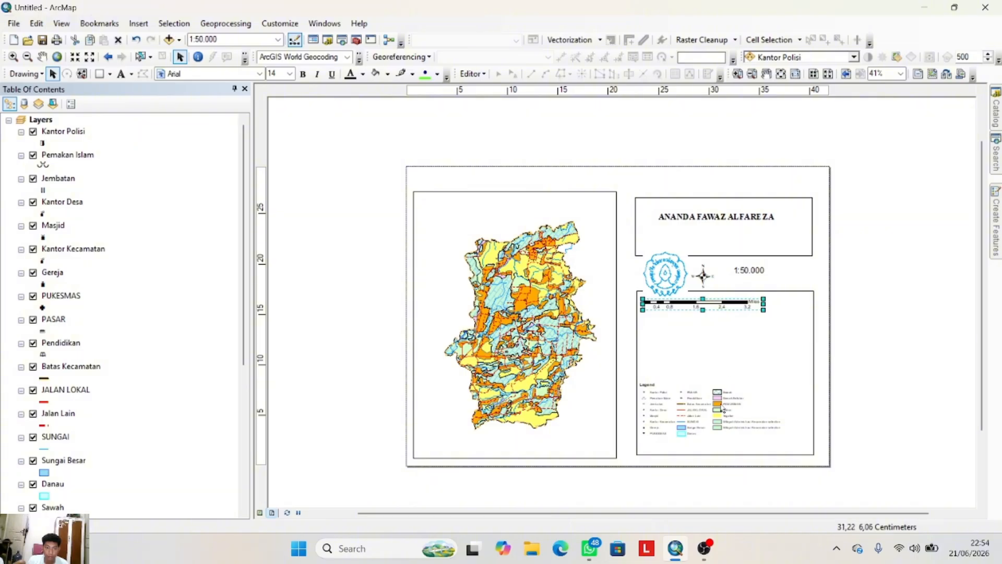
left_click_drag(723, 406, 732, 343)
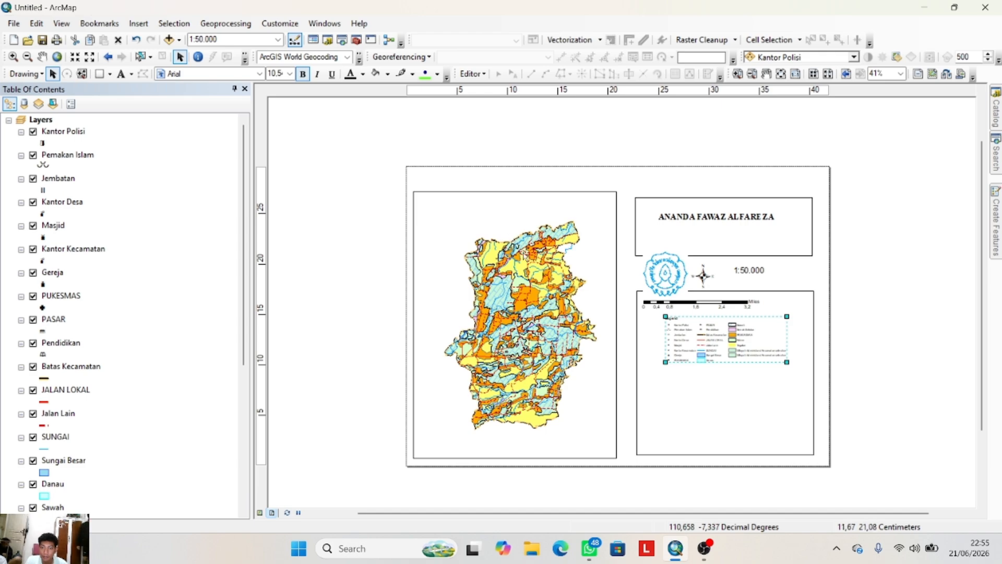
- Open the main data frame's Properties at its Grids settings
right_click(524, 258)
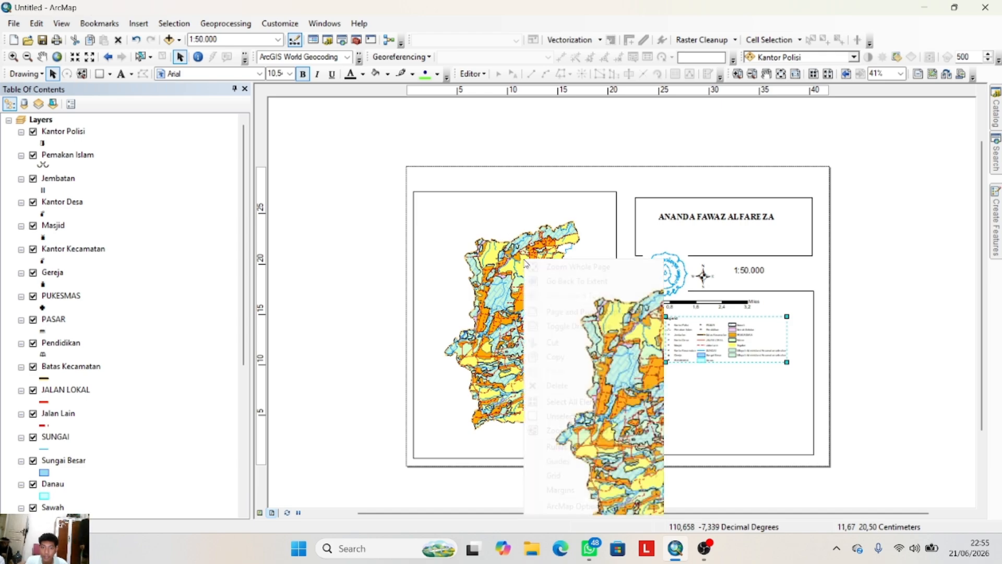
right_click(494, 226)
right_click(464, 283)
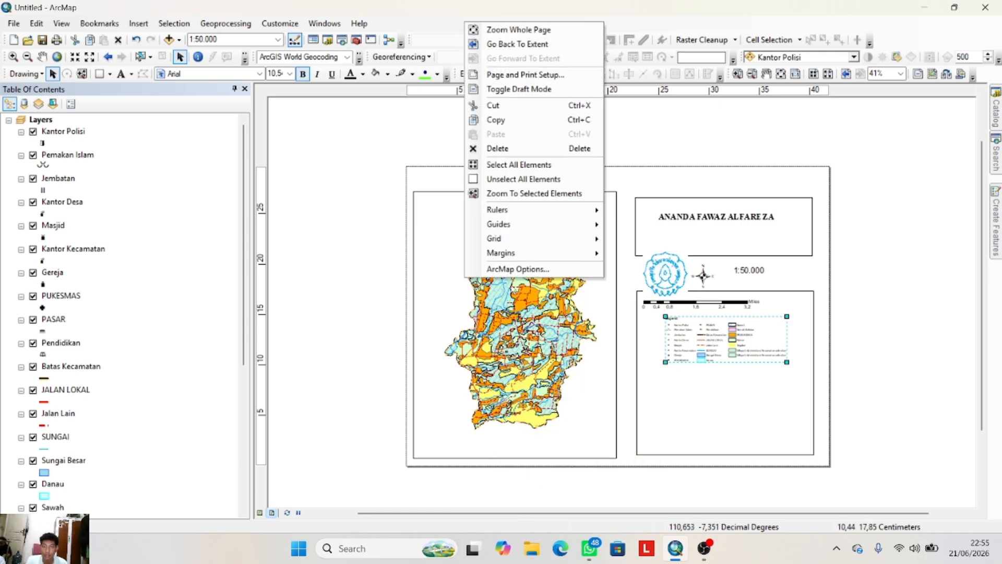
left_click(514, 291)
right_click(531, 314)
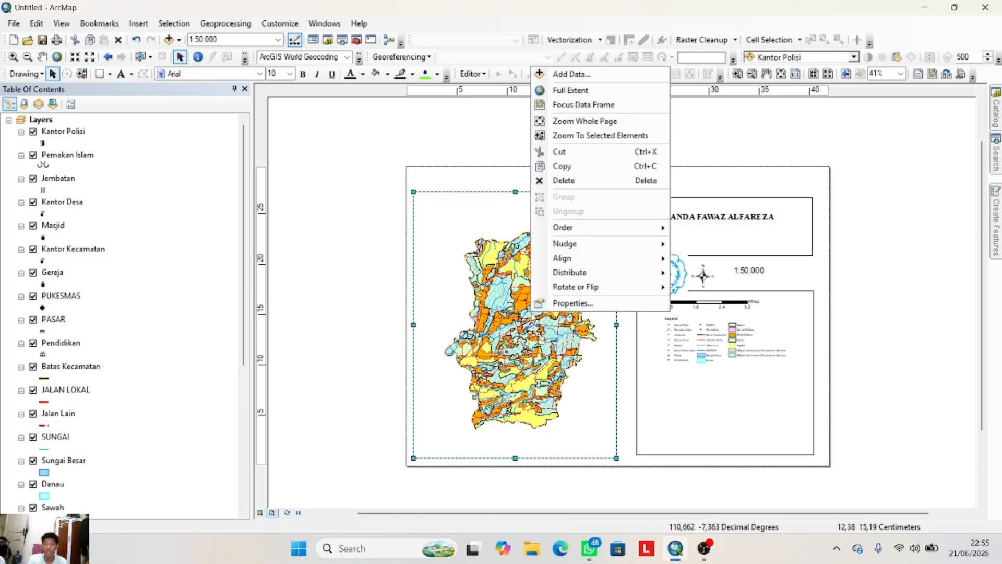
left_click(590, 311)
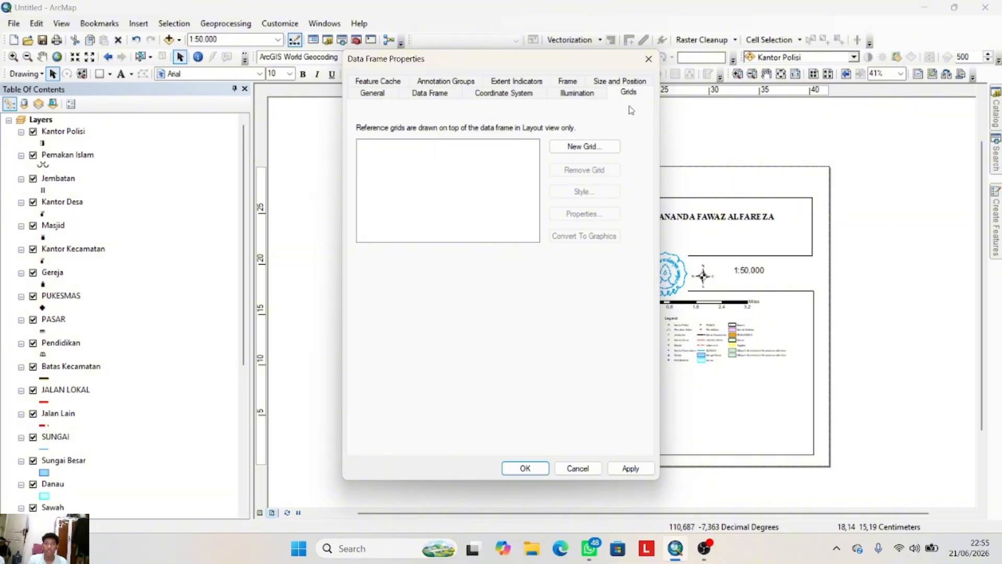
- Create a new Graticule grid with labelled parallels and meridians every 30 seconds for the main map
left_click(583, 147)
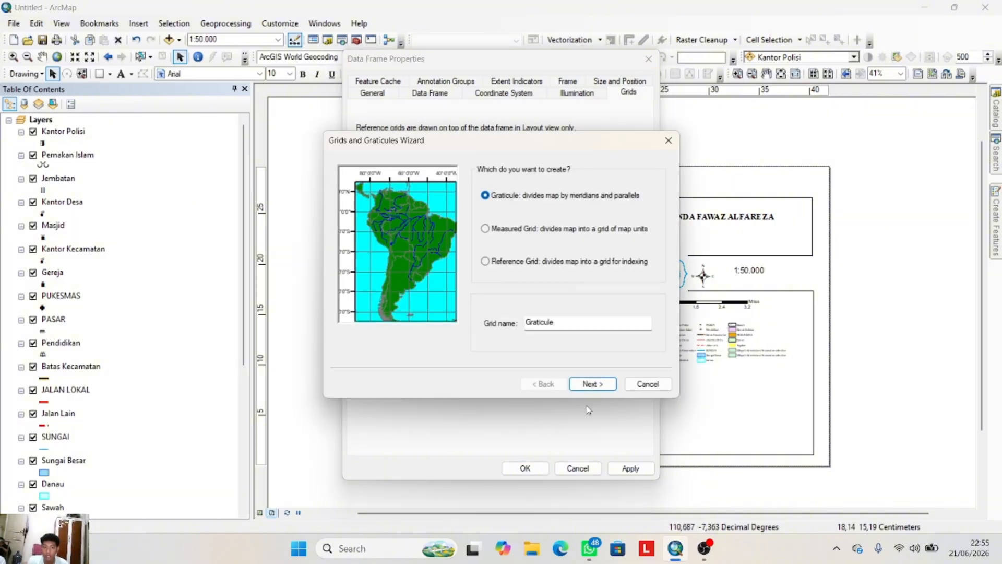
left_click(593, 384)
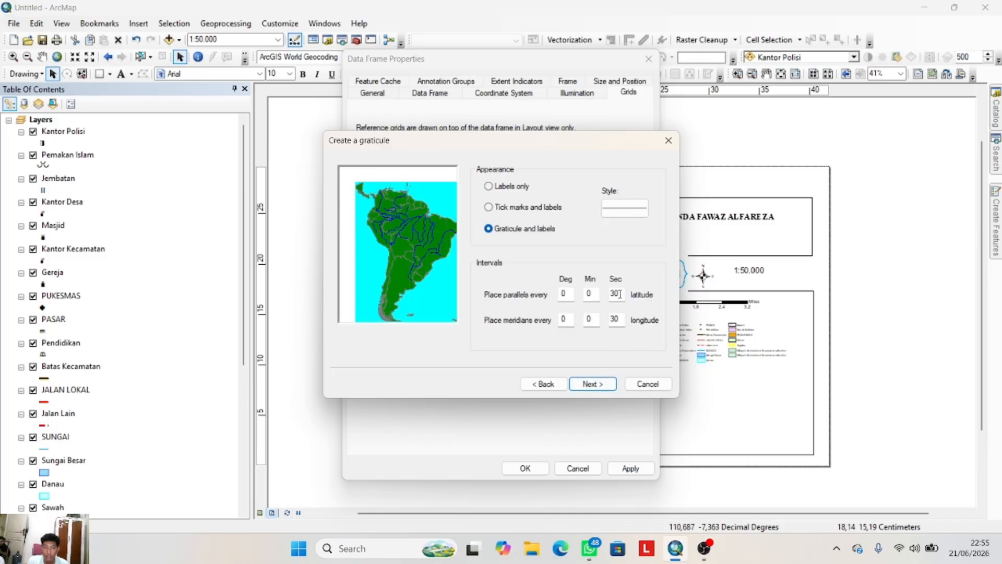
left_click(591, 384)
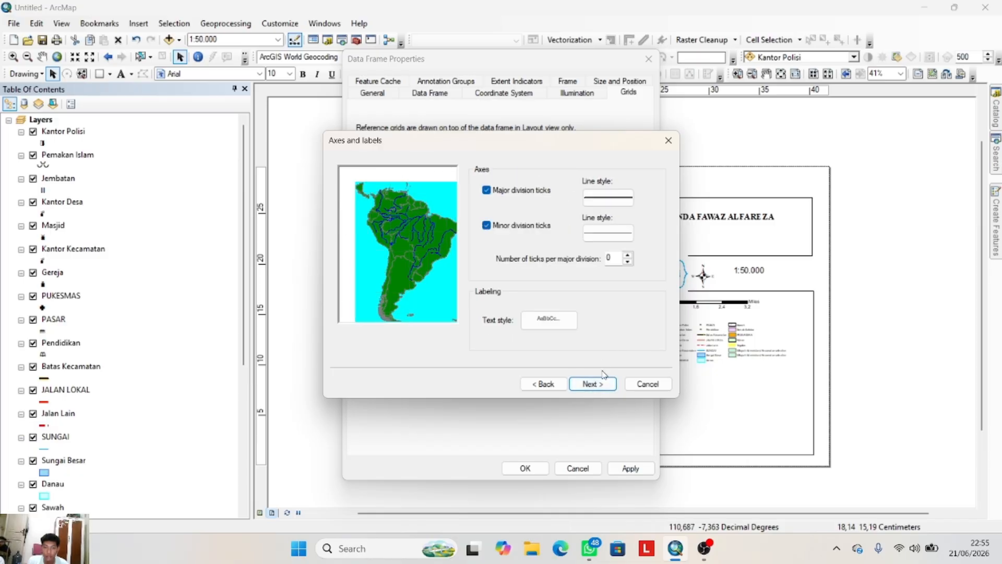
left_click(603, 387)
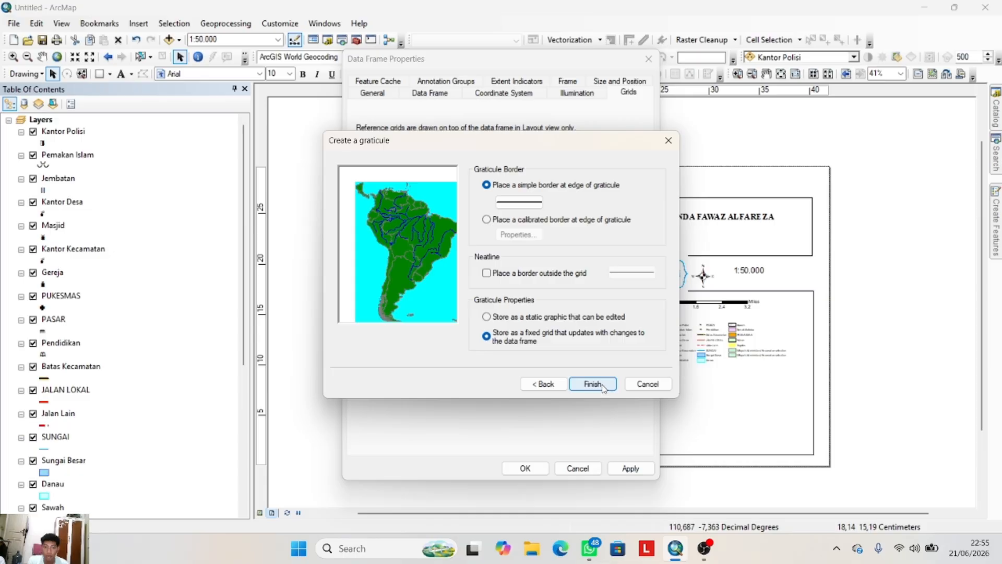
left_click(602, 387)
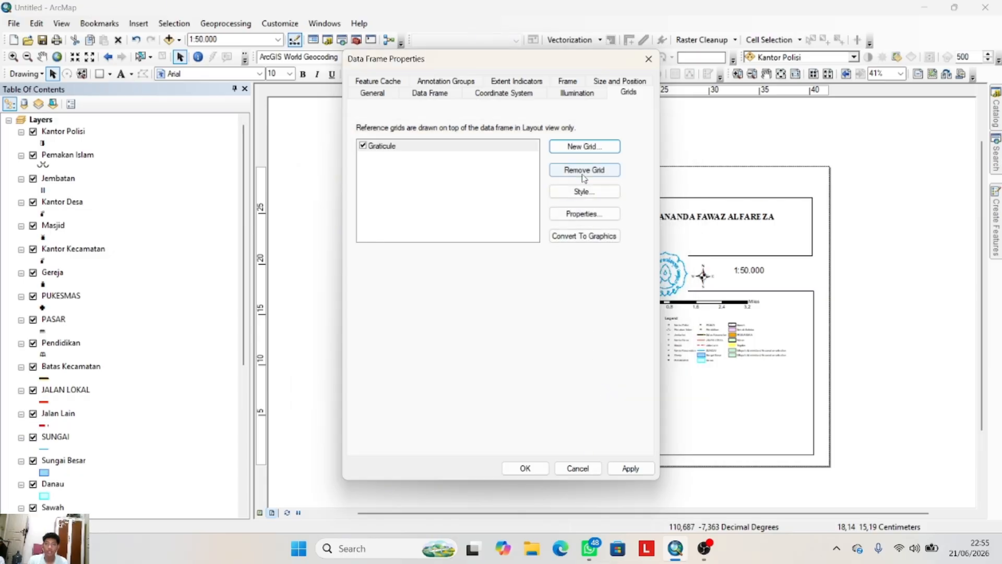
- Change the graticule's X and Y intervals to 0° 1' 30" and apply it to the main map frame
left_click(593, 215)
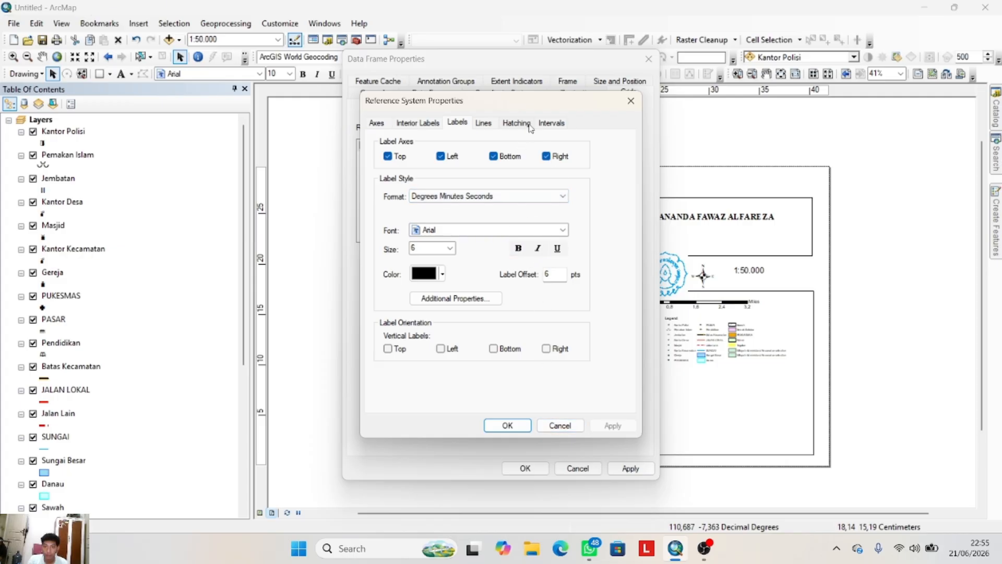
left_click(552, 124)
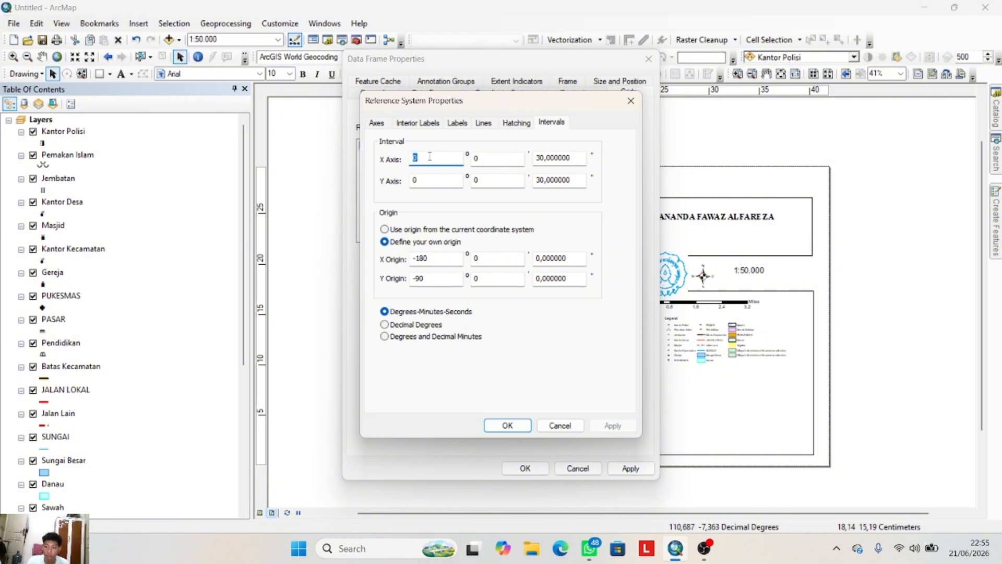
left_click(557, 122)
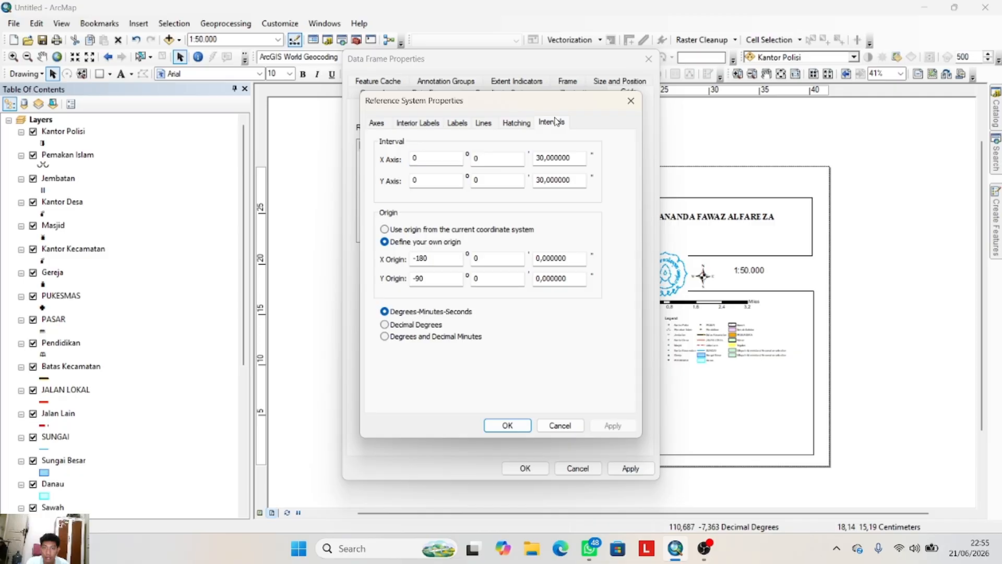
left_click(492, 157)
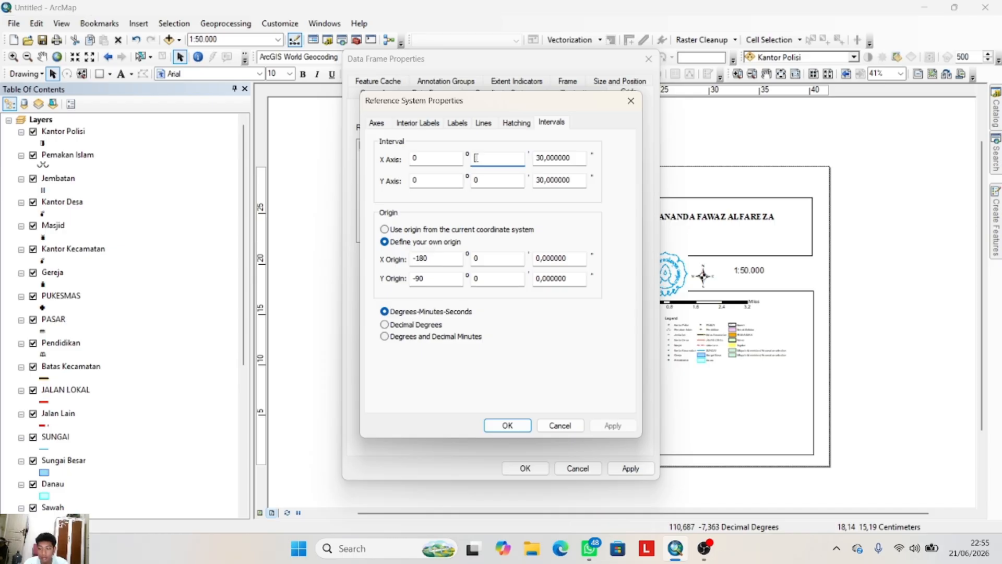
type("1")
left_click(491, 182)
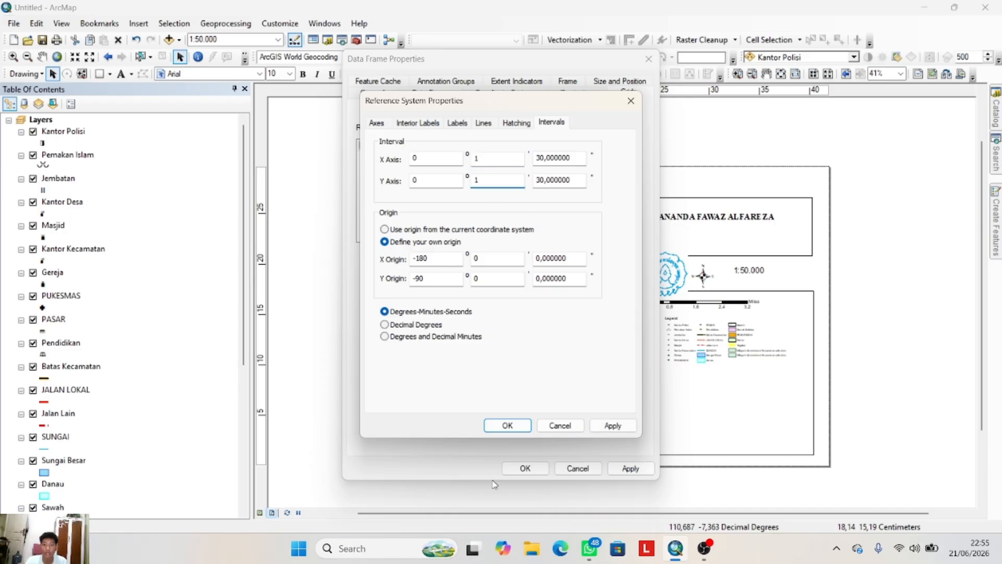
left_click(515, 428)
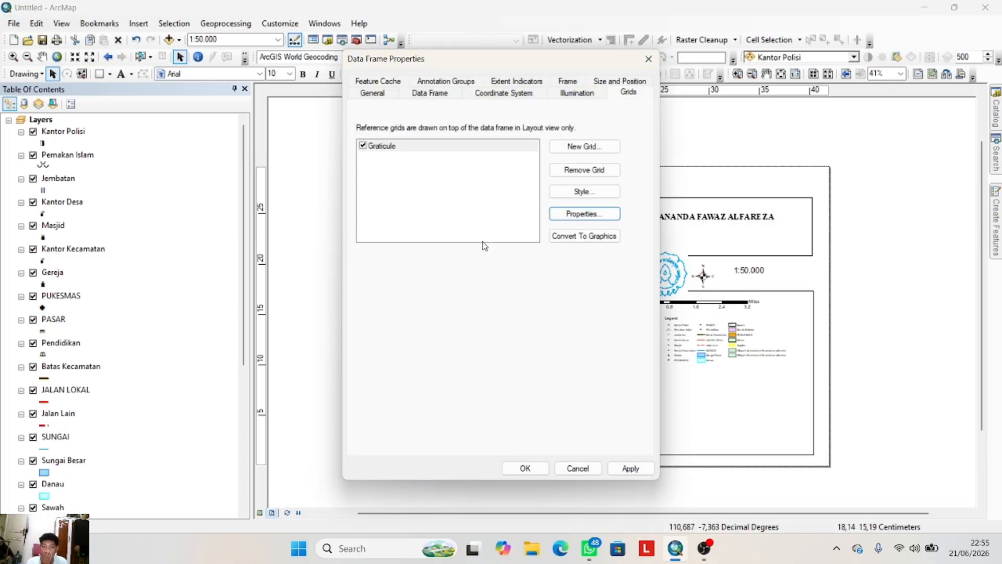
left_click(631, 468)
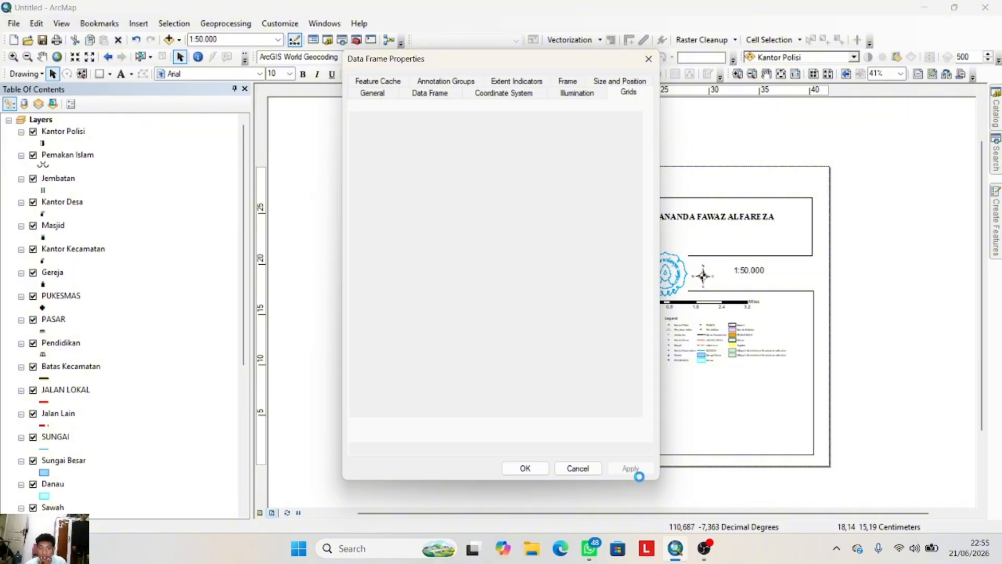
- Insert a new data frame and resize it into the lower-right box beneath the legend
left_click(526, 468)
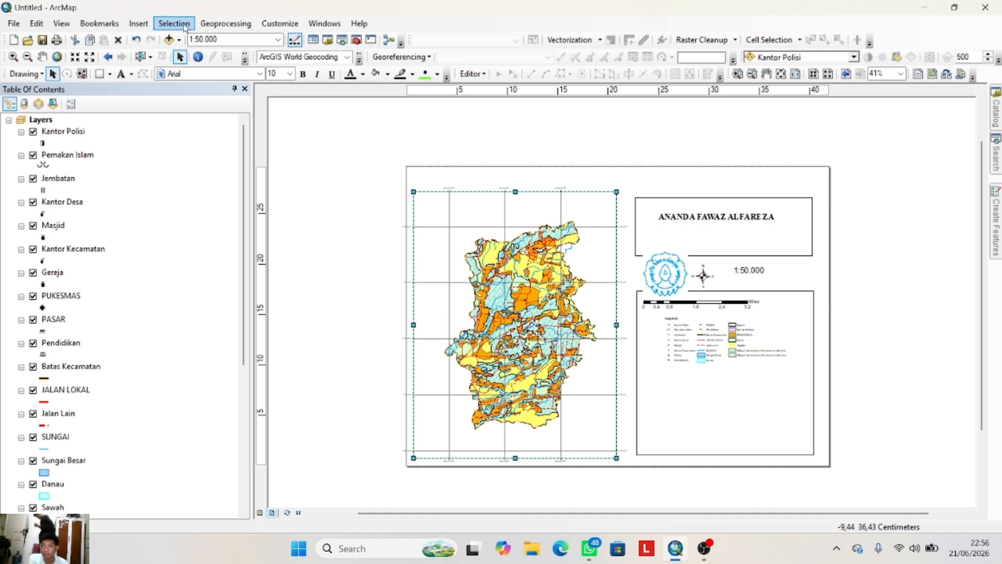
left_click(139, 23)
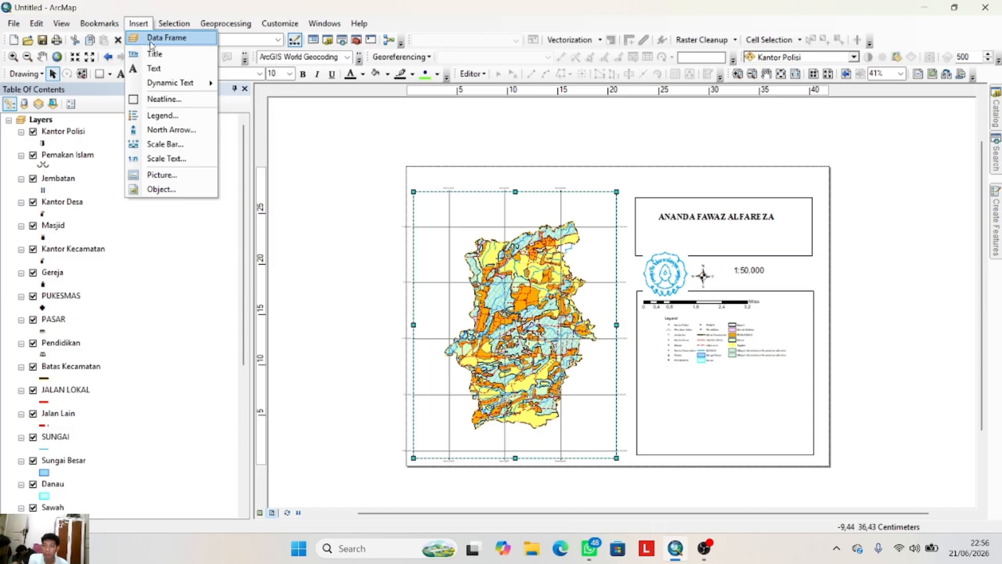
left_click(151, 42)
left_click_drag(633, 311, 720, 395)
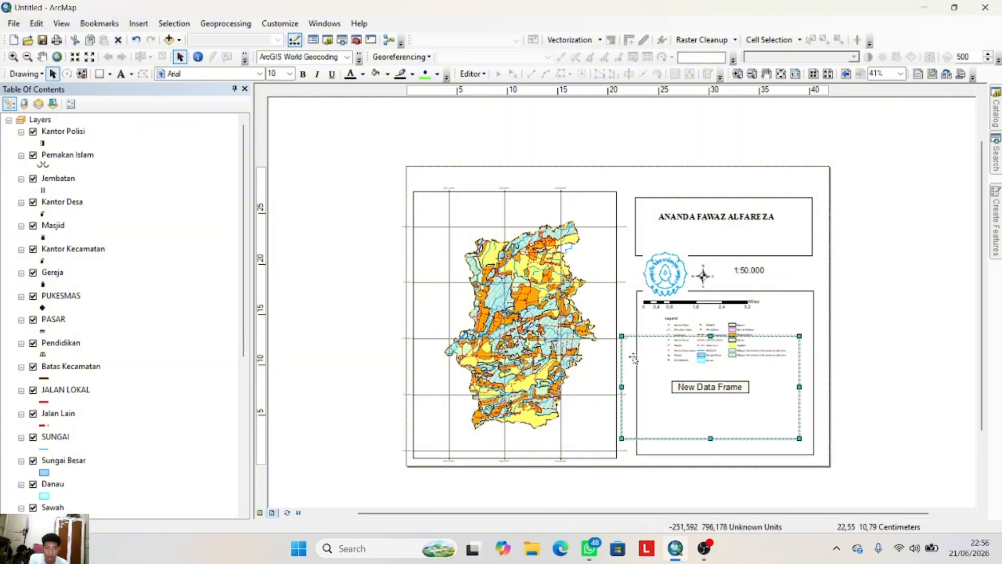
left_click_drag(622, 335, 692, 375)
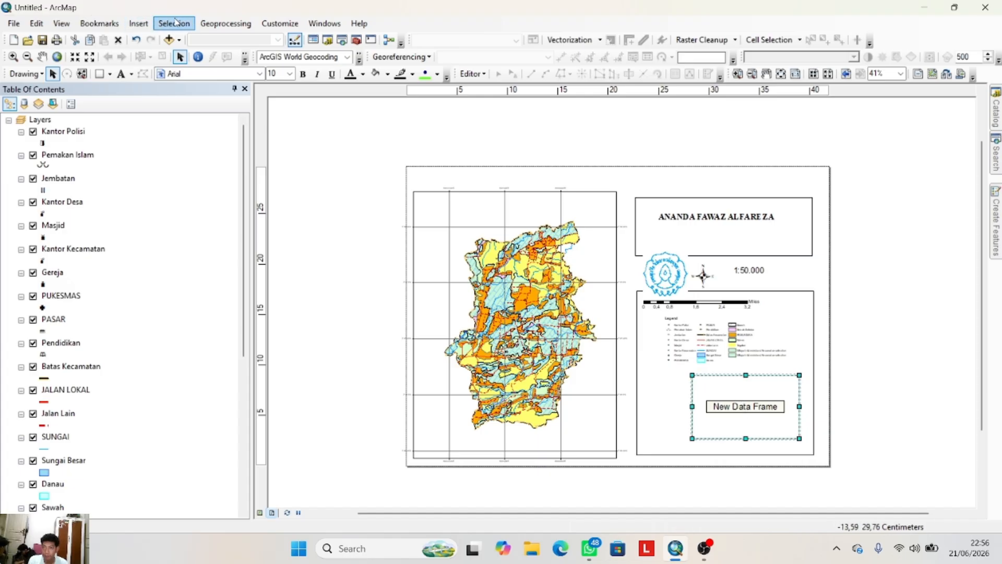
left_click(139, 24)
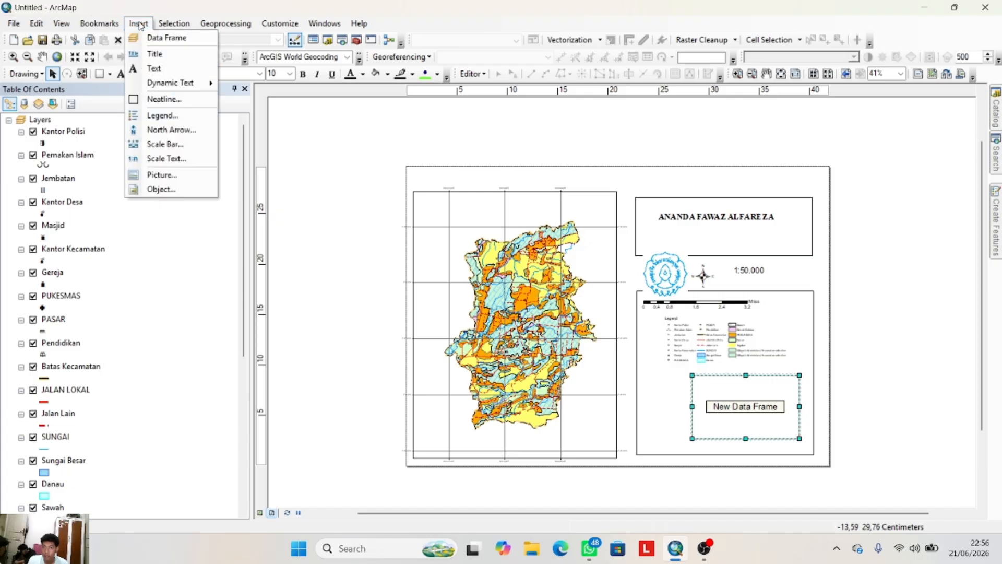
left_click(140, 24)
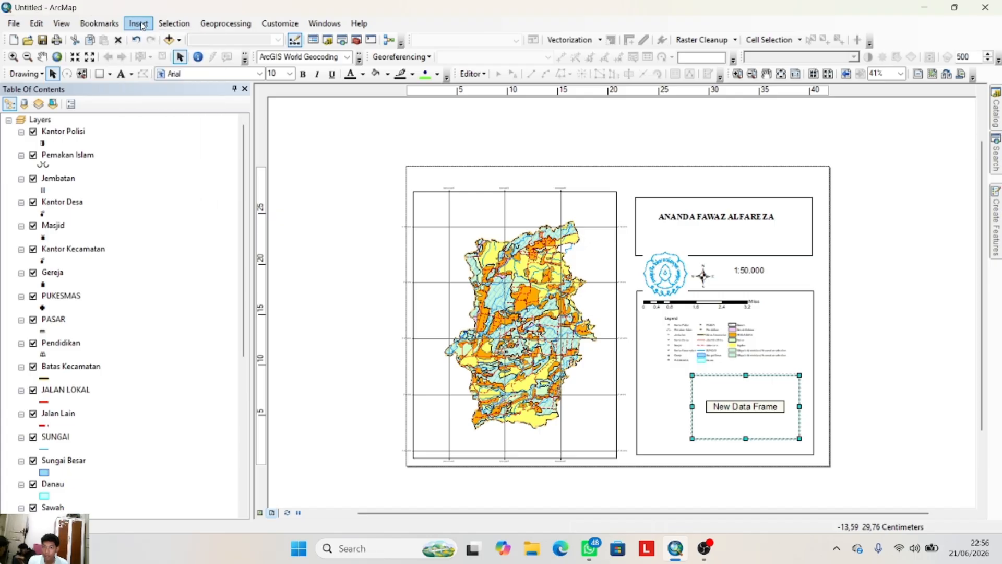
right_click(739, 415)
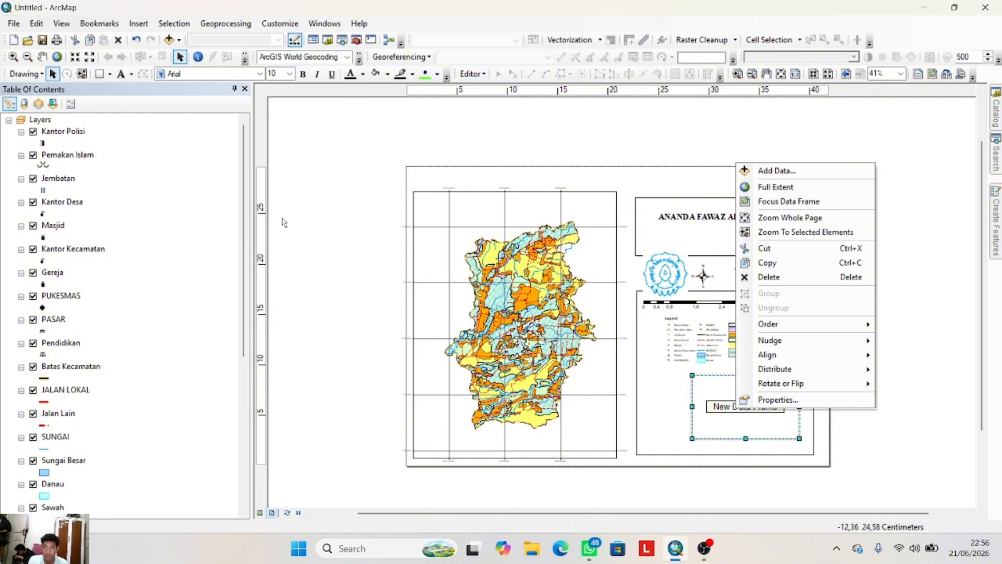
left_click(325, 187)
double_click(749, 395)
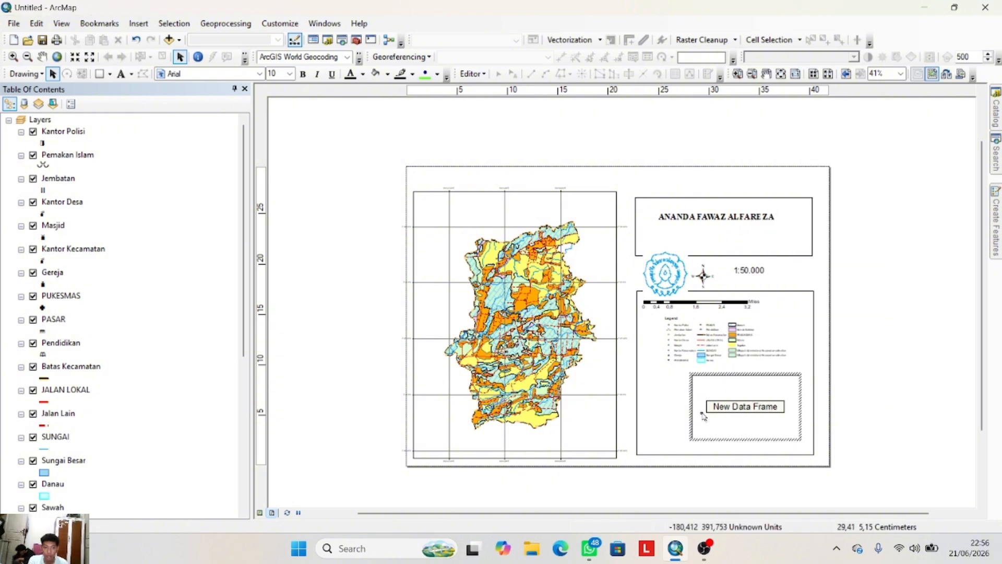
right_click(755, 420)
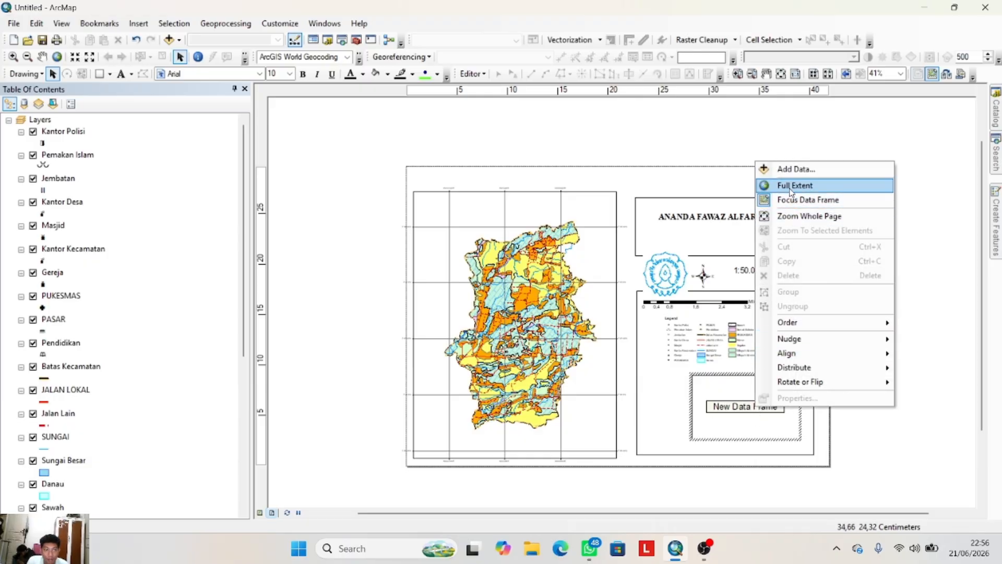
mouse_move(792, 348)
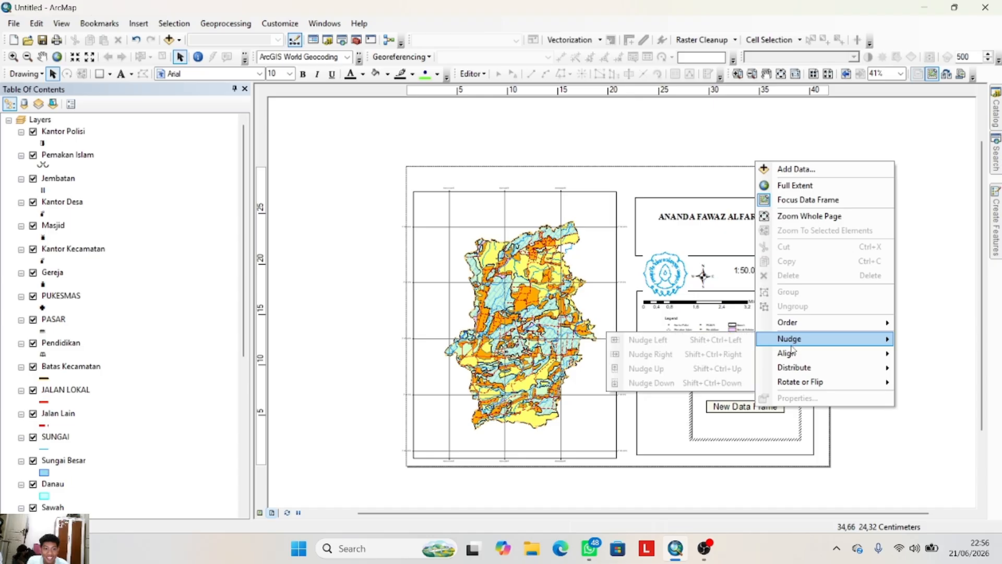
left_click(736, 424)
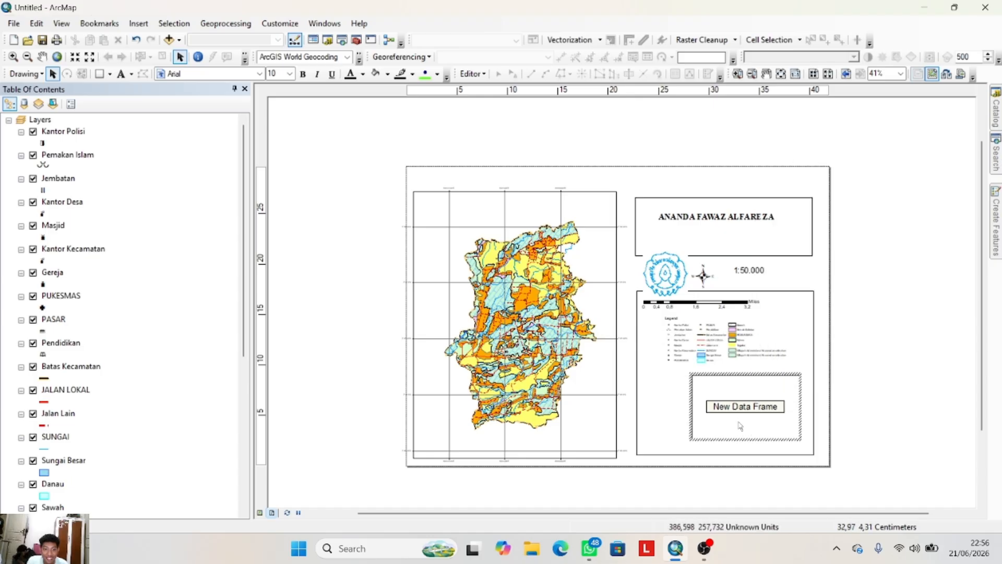
right_click(734, 422)
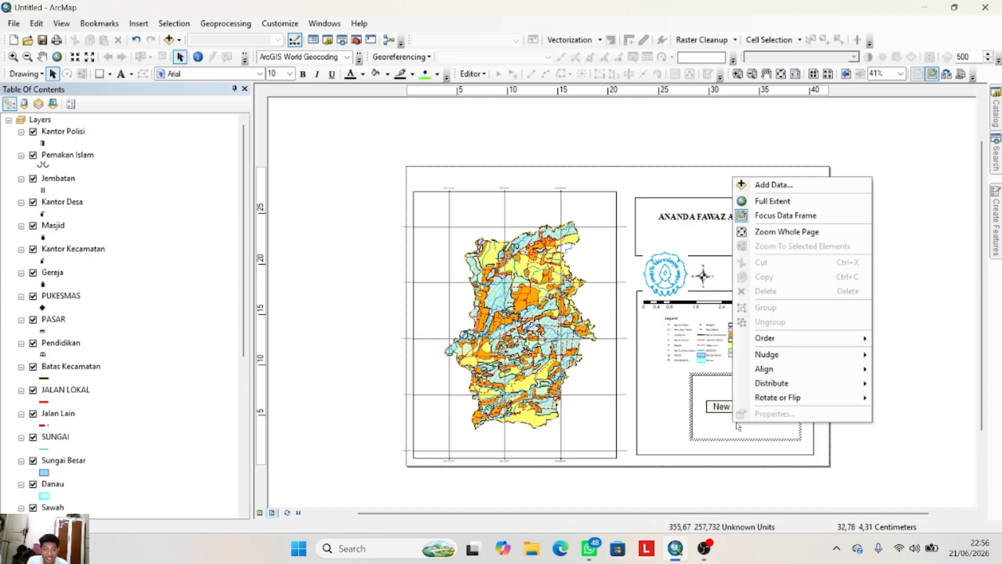
left_click(710, 403)
left_click(702, 392)
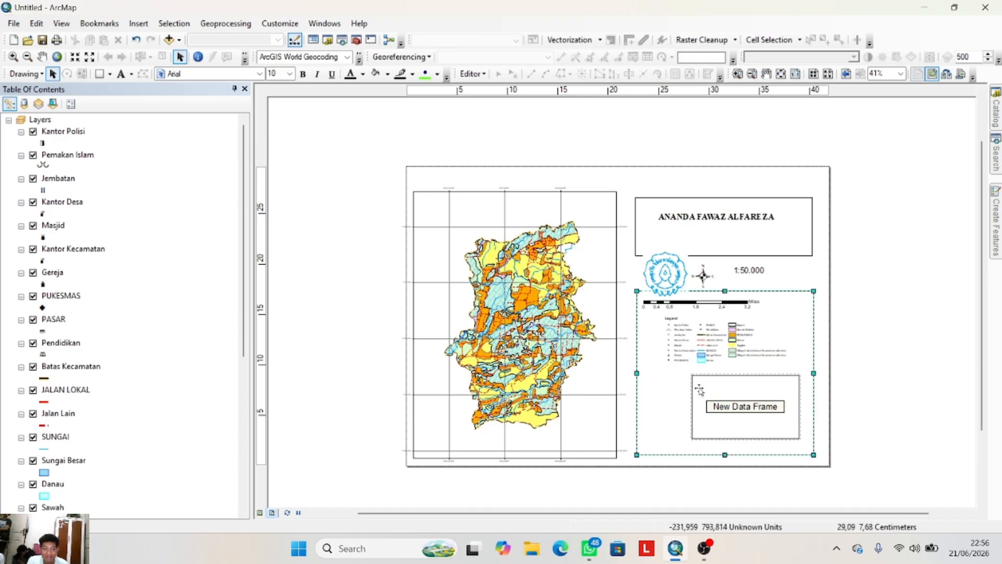
left_click(716, 403)
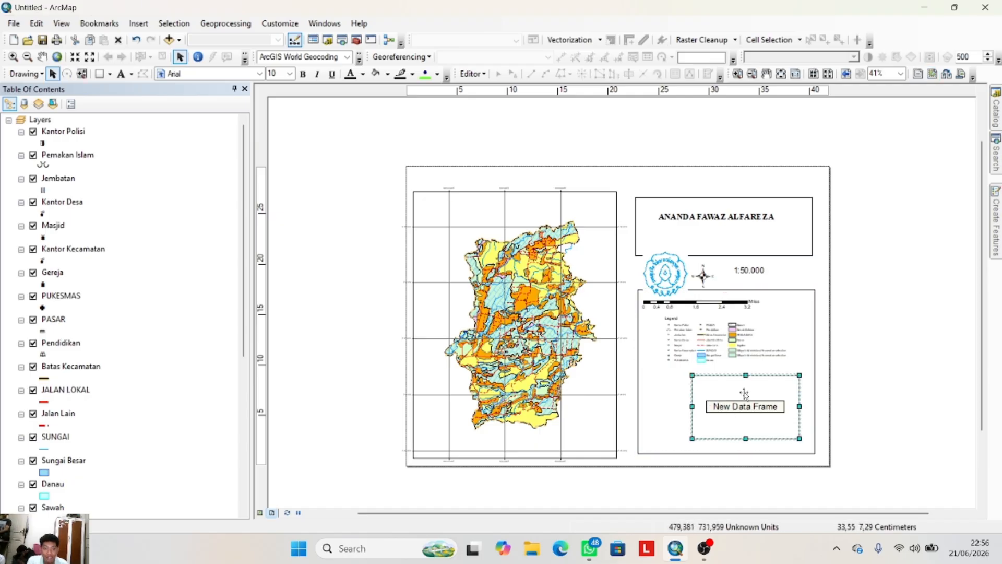
- Add the Imagery basemap to the new data frame below the legend
left_click(179, 41)
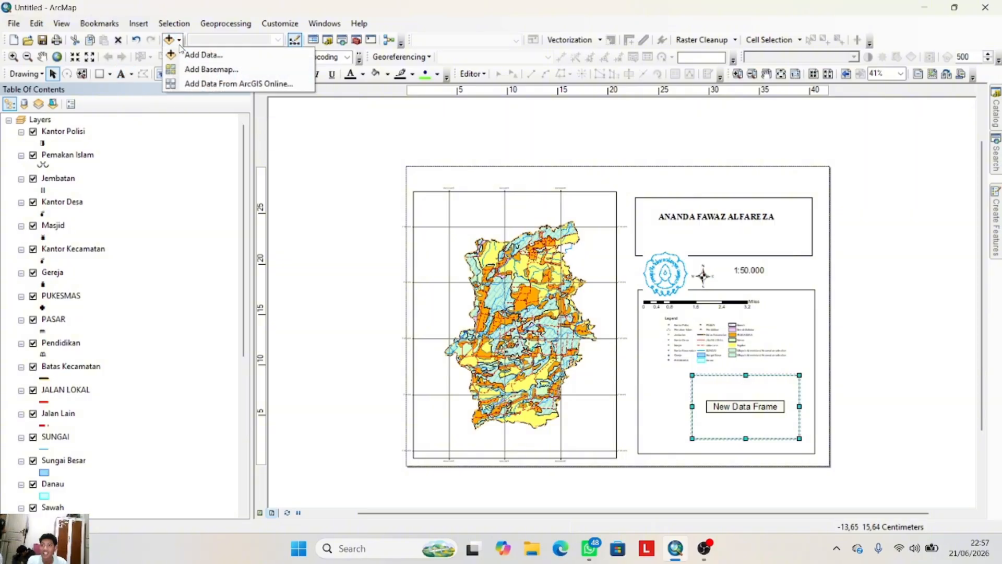
left_click(208, 70)
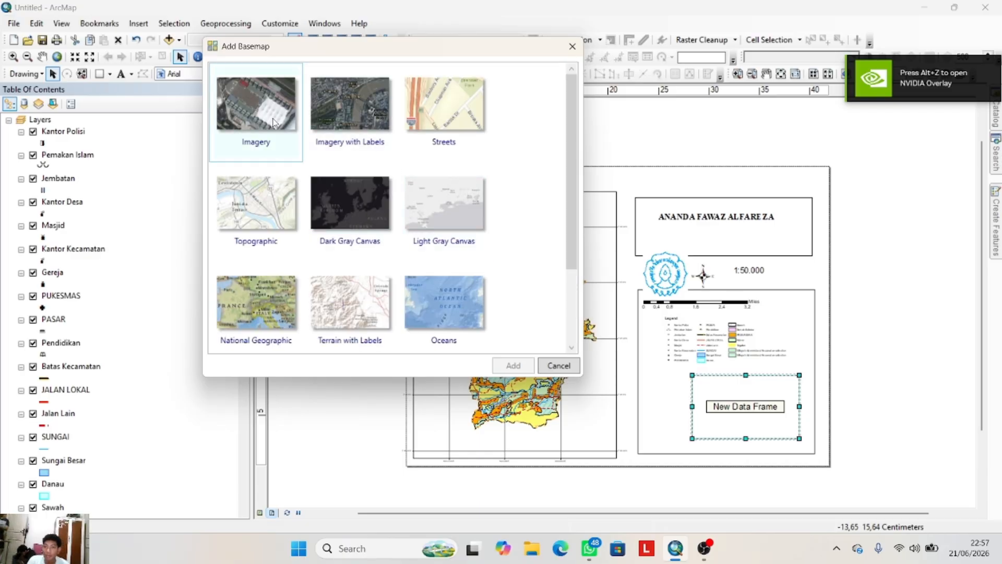
left_click(271, 118)
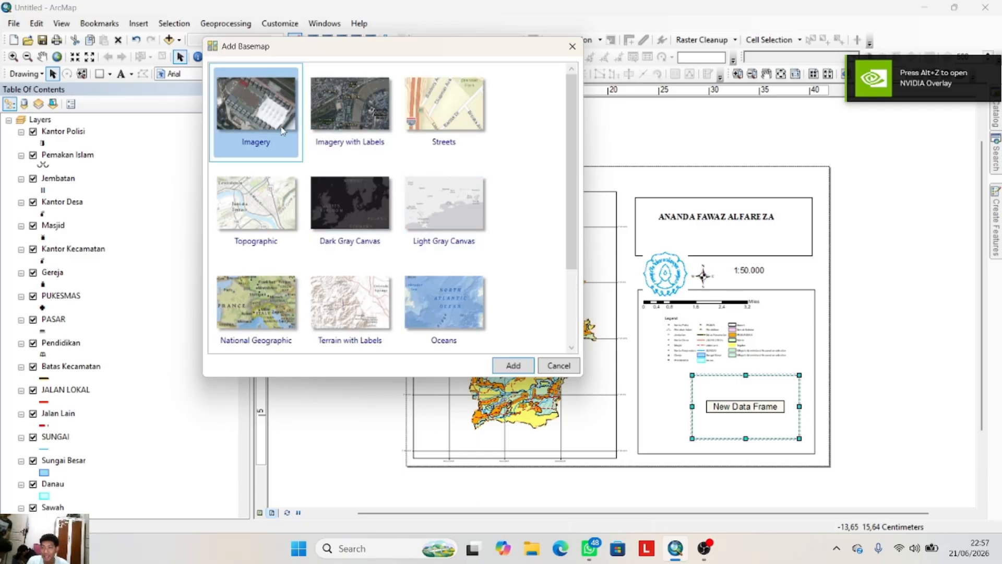
left_click(513, 367)
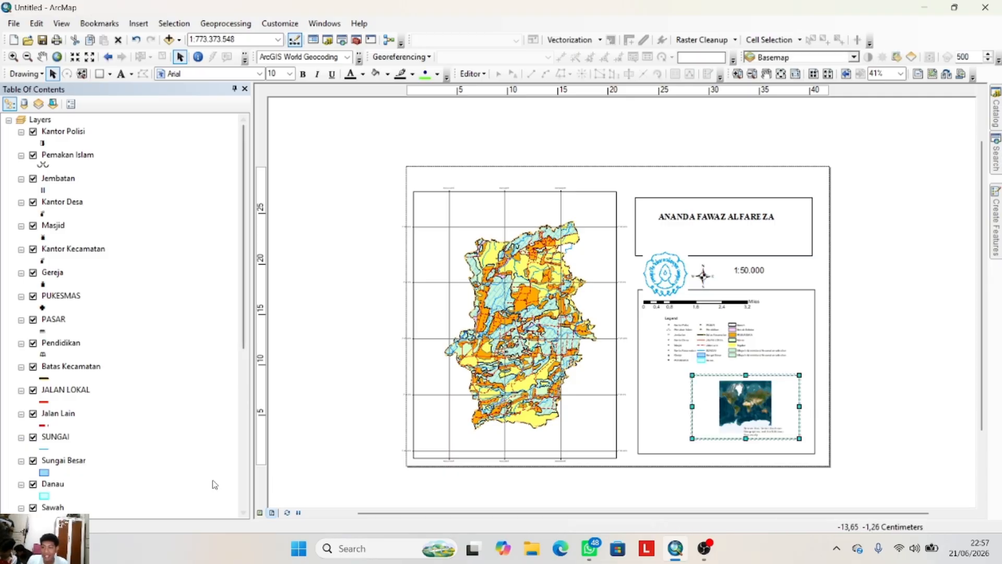
- Move the Wilayah Administrasi Kecamatan selection layer into New Data Frame
scroll(152, 365, "down", 1)
scroll(152, 365, "down", 7)
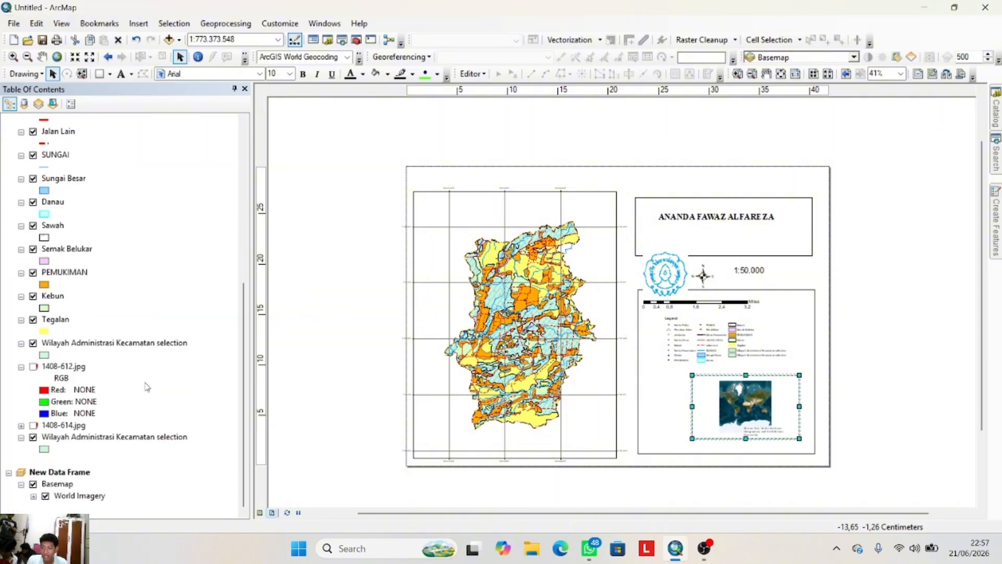
scroll(147, 386, "up", 1)
scroll(147, 387, "down", 1)
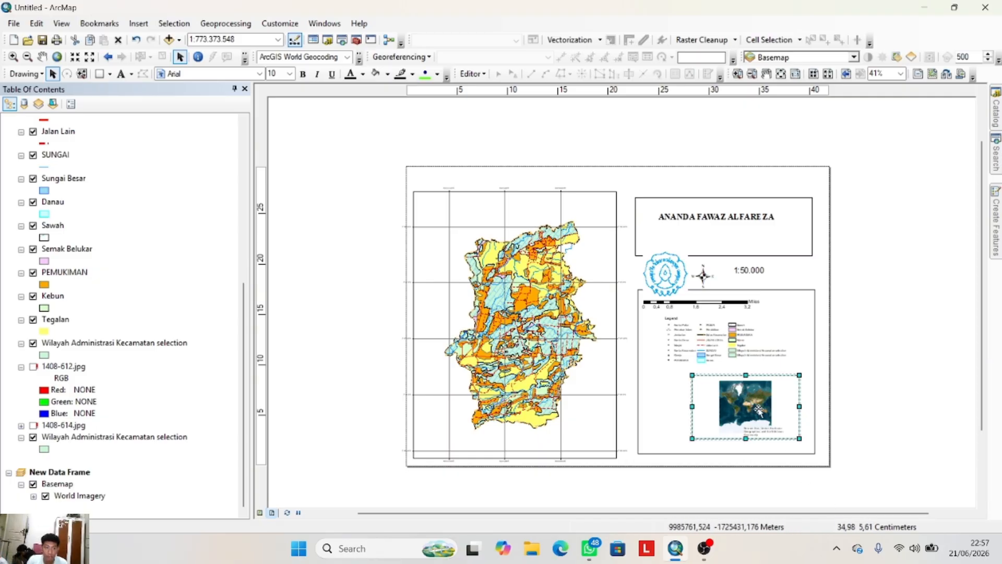
left_click(134, 437)
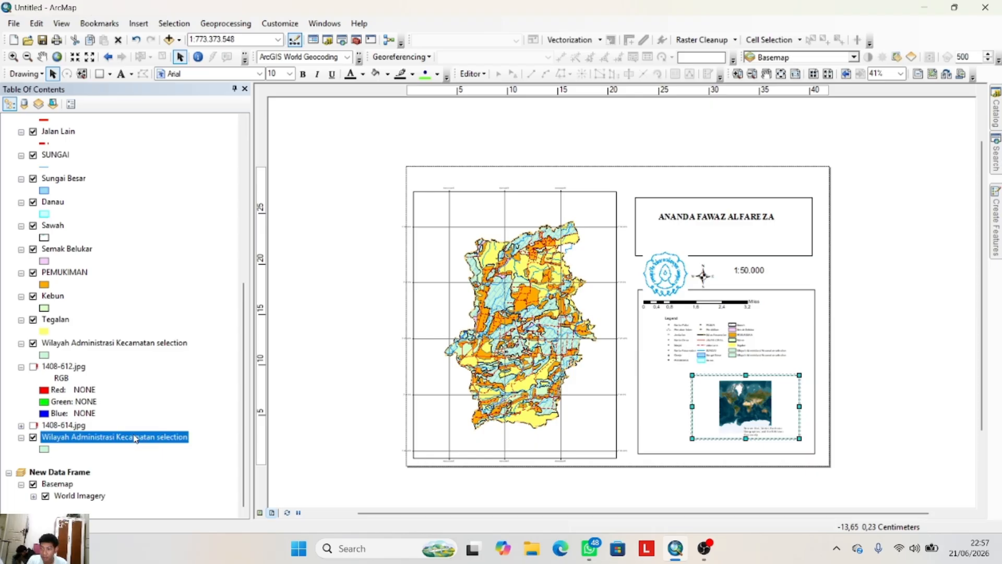
left_click_drag(127, 467, 130, 476)
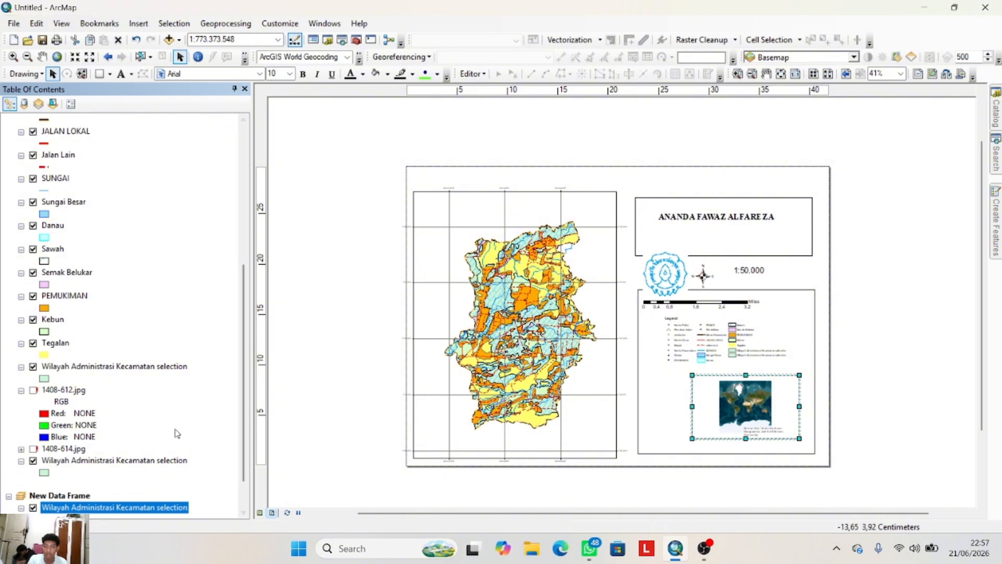
- Zoom the inset frame to the Wilayah Administrasi Kecamatan selection layer's extent
scroll(130, 501, "up", 1)
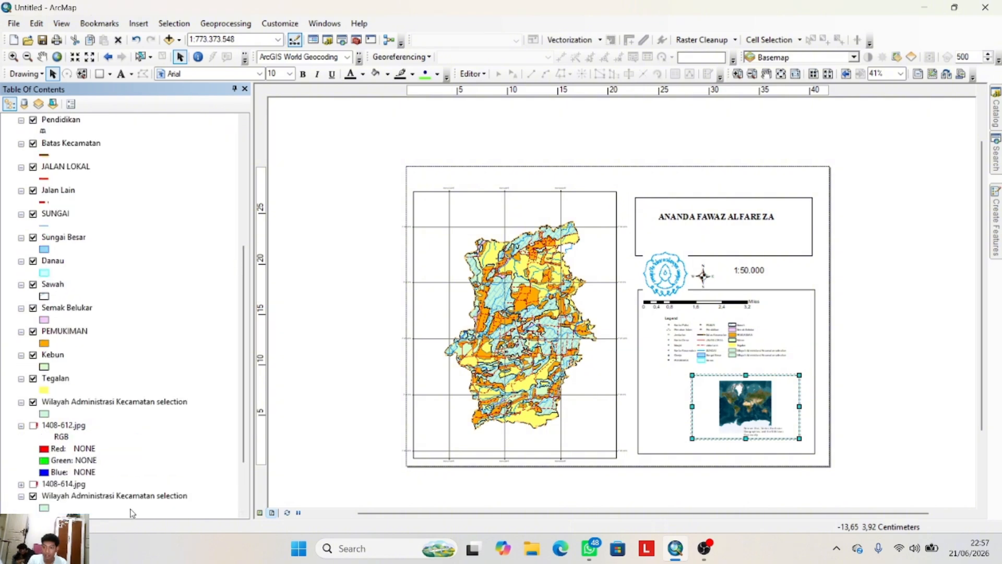
scroll(132, 513, "down", 2)
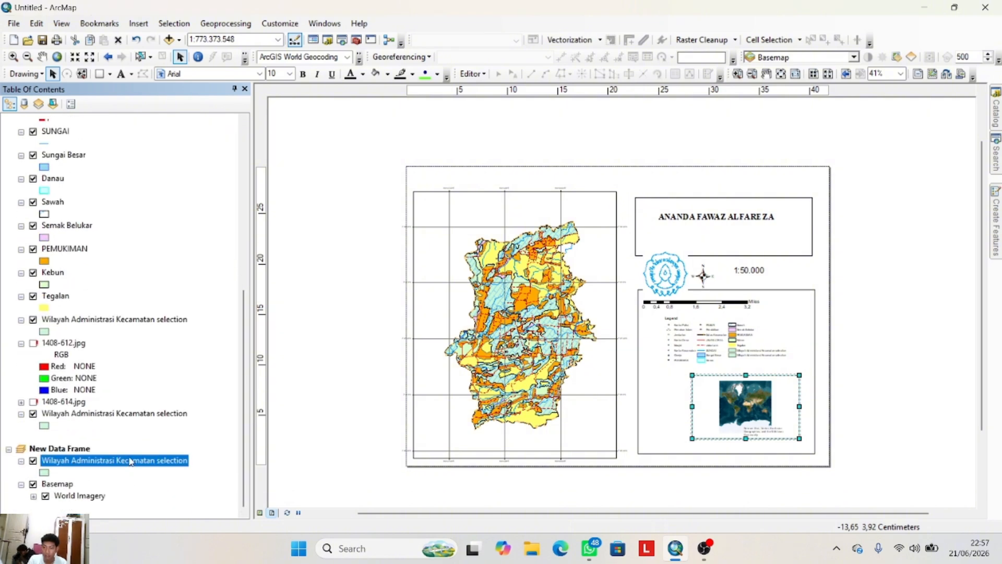
right_click(130, 461)
left_click(184, 244)
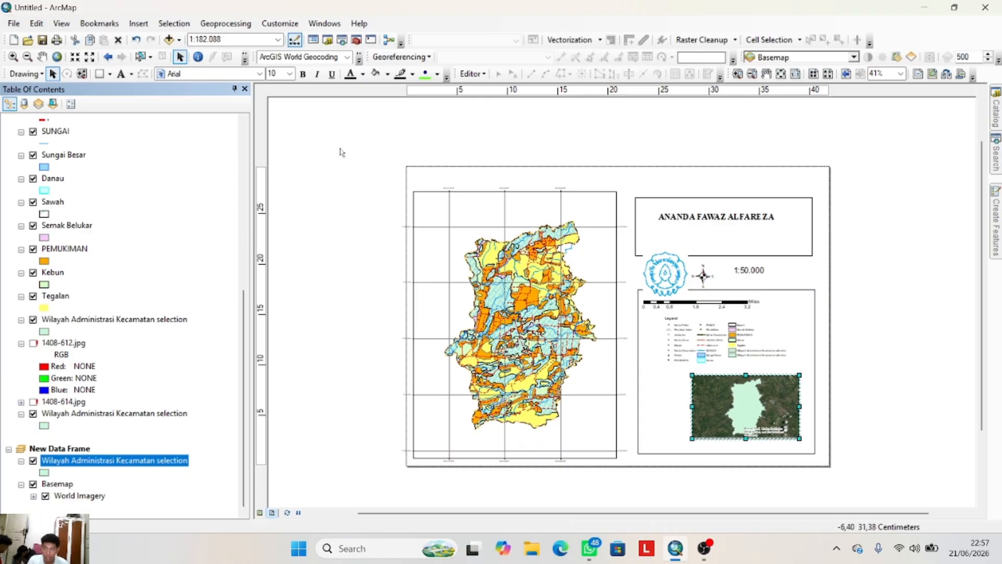
- Set the inset locator map's scale to 1:3.000.000
left_click(261, 39)
left_click(278, 39)
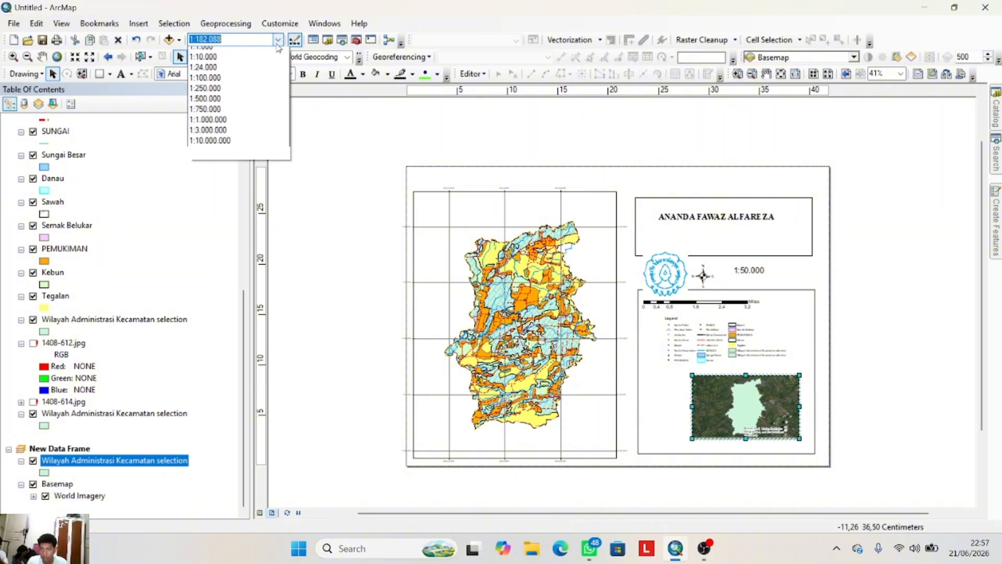
left_click(227, 150)
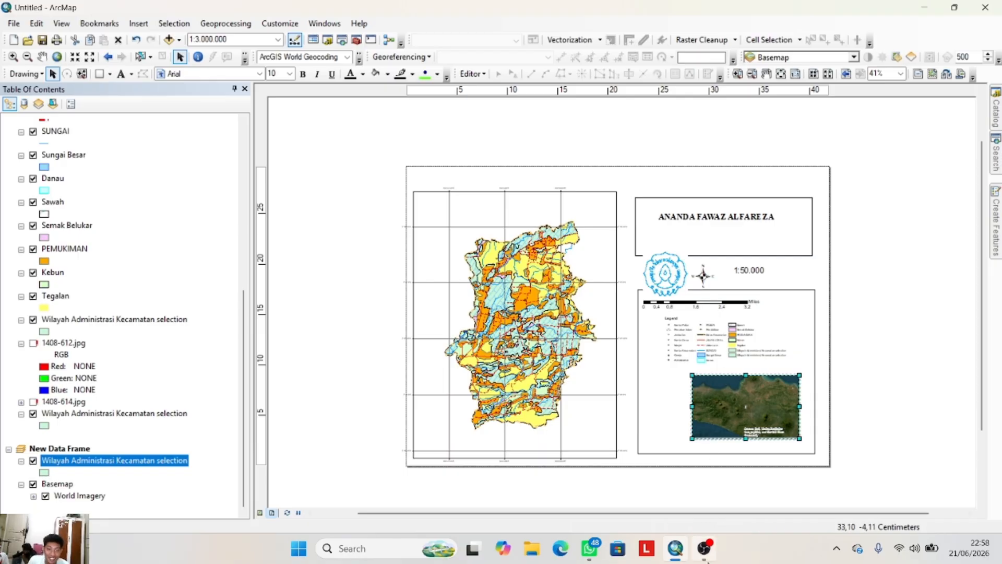
mouse_move(708, 556)
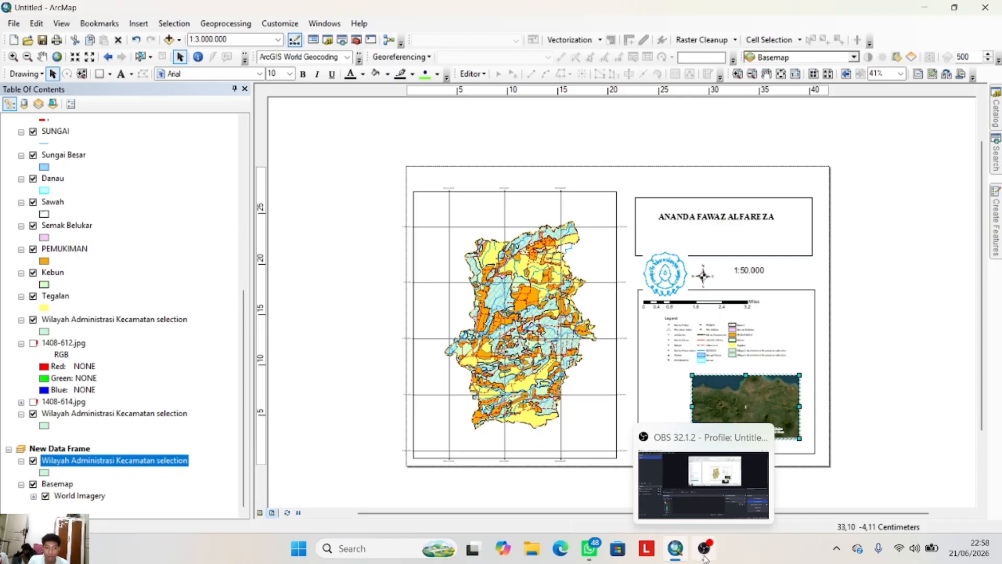